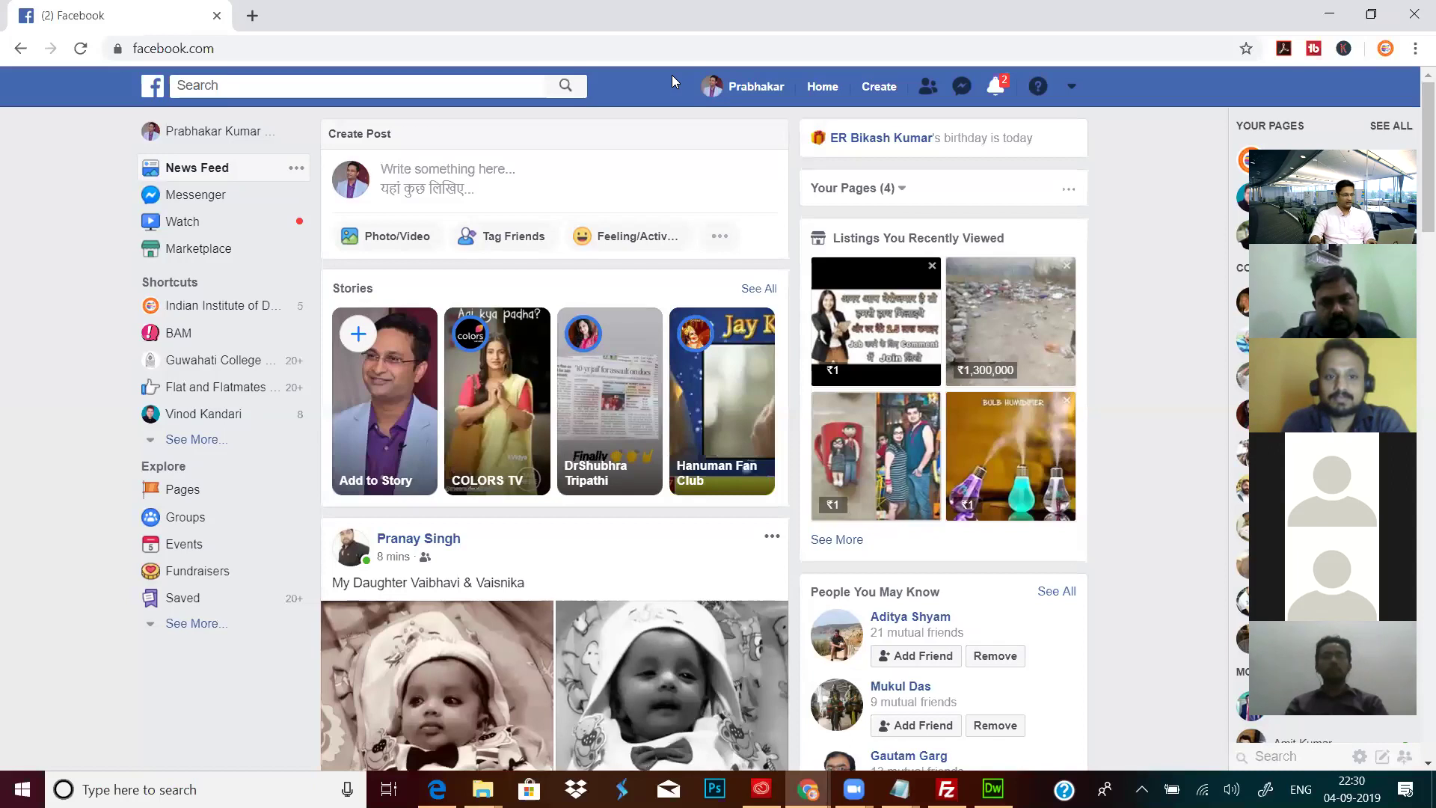
Step: Search the web for "facebook ad manager"
click(594, 45)
click(640, 80)
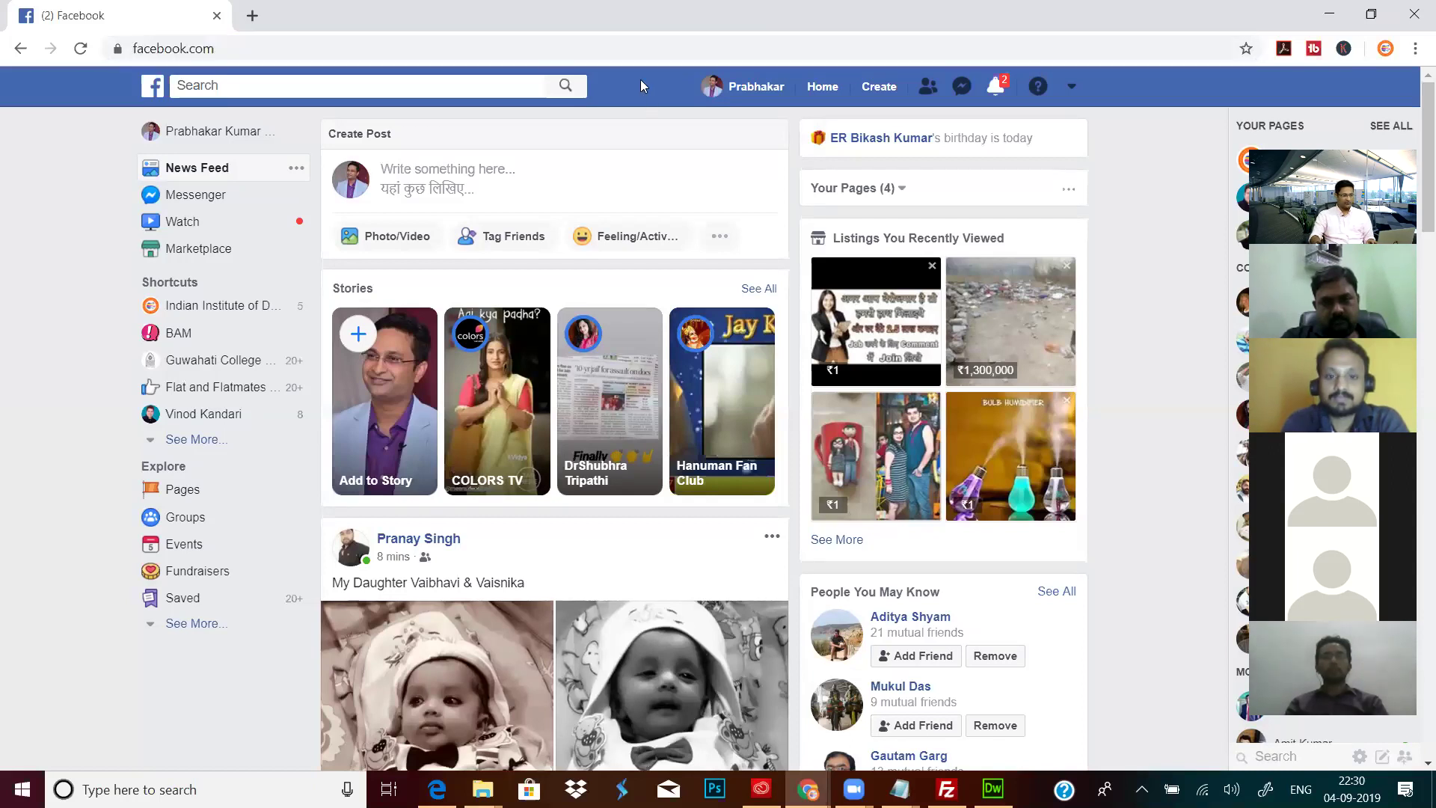
click(639, 46)
text(face)
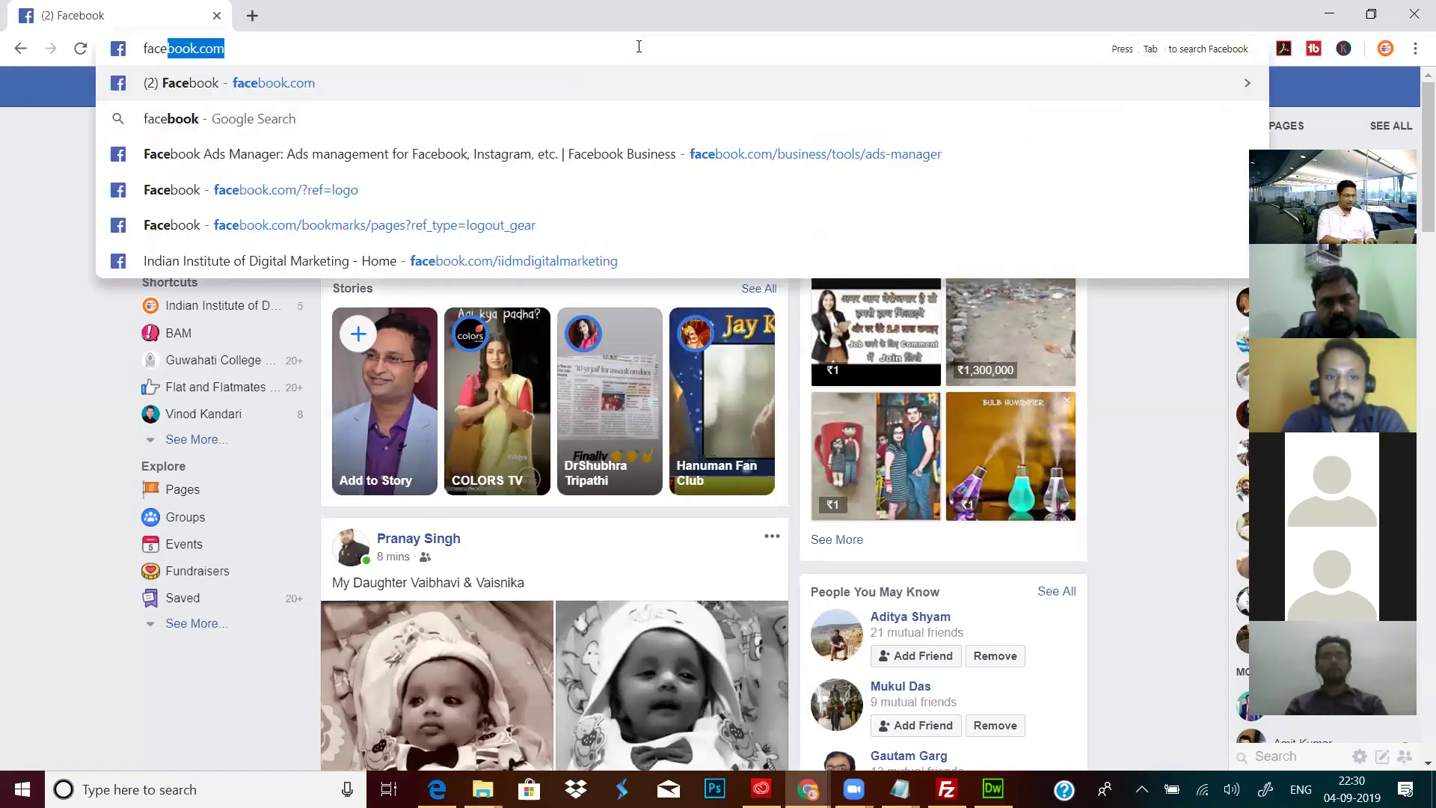
text(book.com)
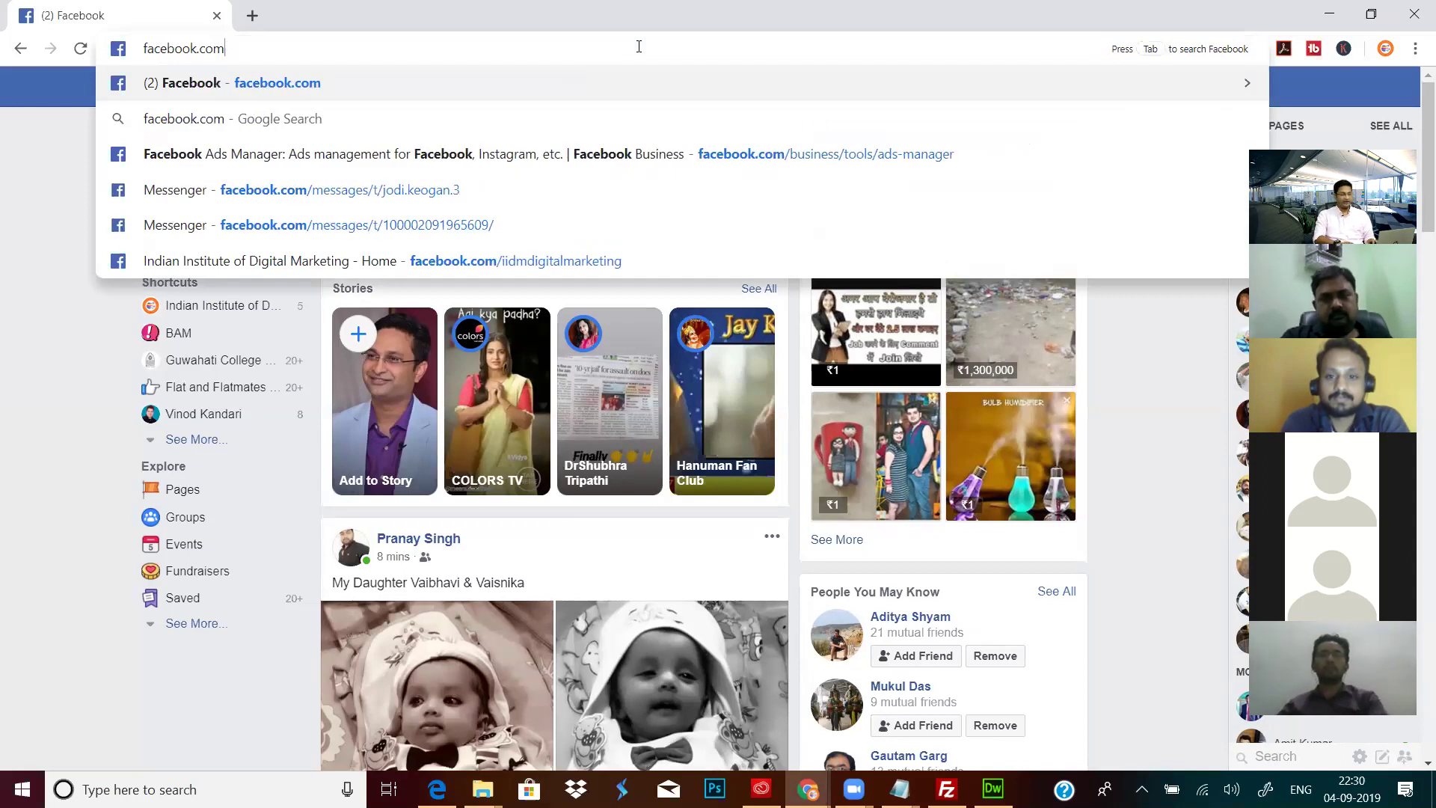
key(BackSpace)
key(BackSpace)
key(BackSpace)
key(BackSpace)
text(a)
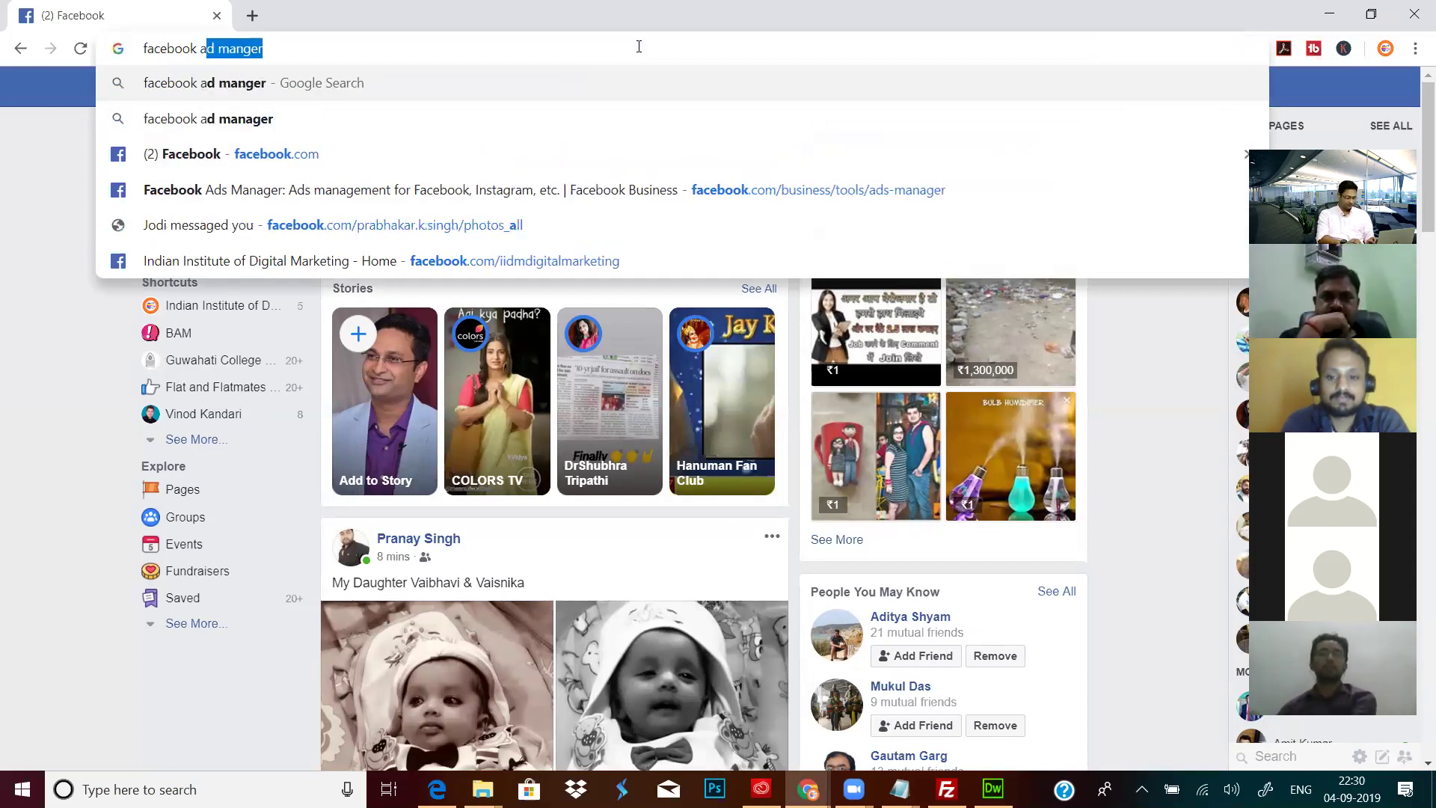
text(d manager)
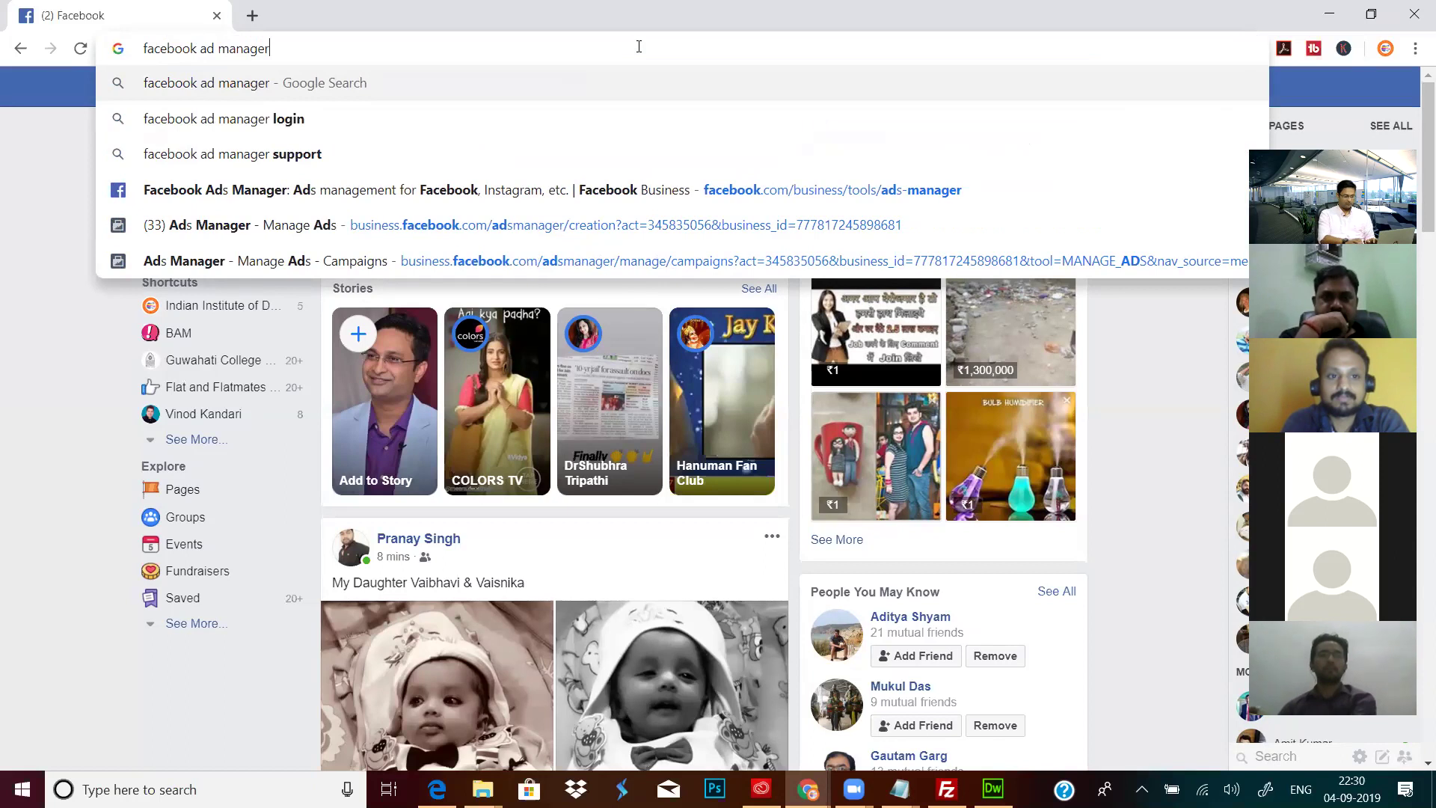
key(Return)
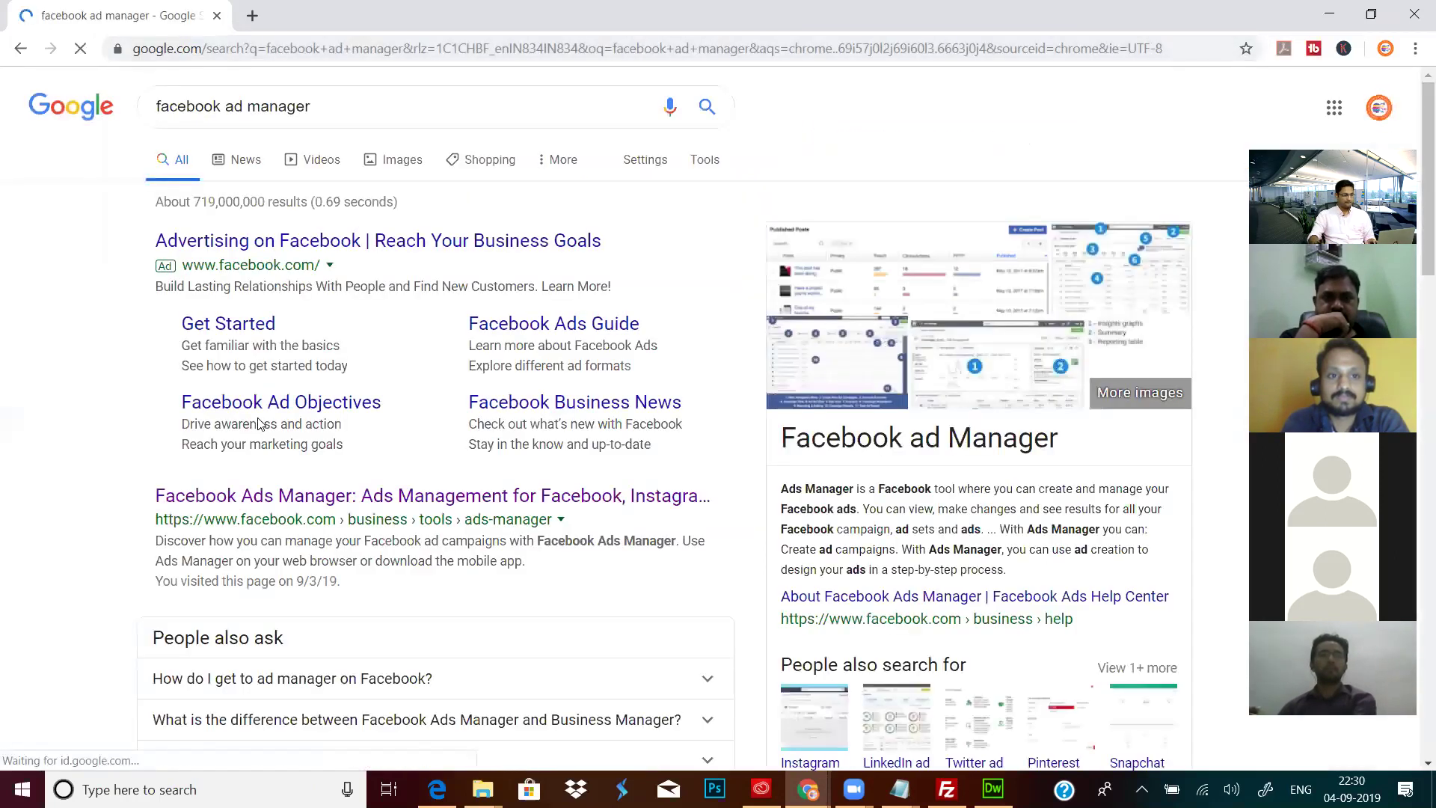
Step: Open the Facebook Ads Manager business page from the results and go through the ad accounts overview to Ads Manager's campaign list
click(346, 499)
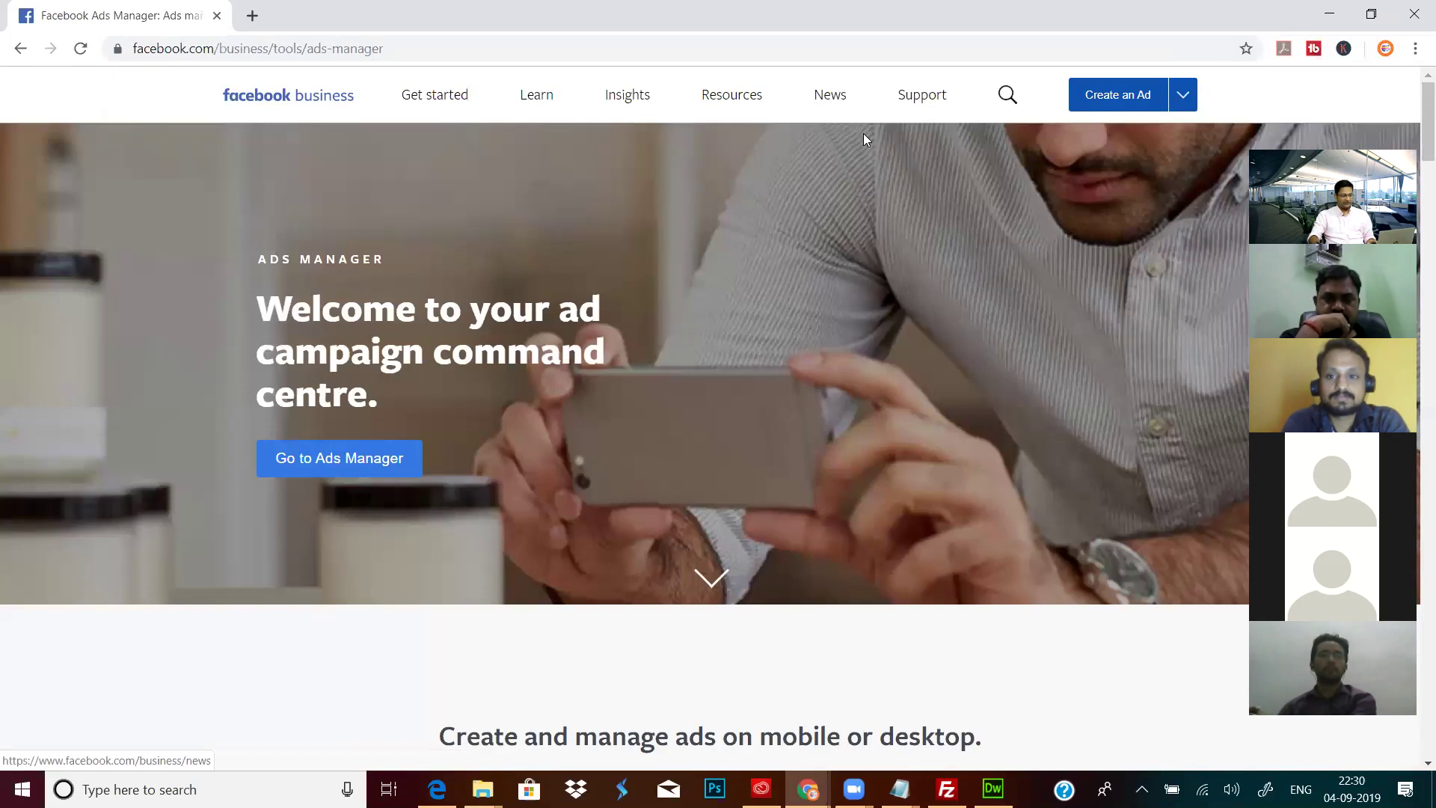
click(329, 470)
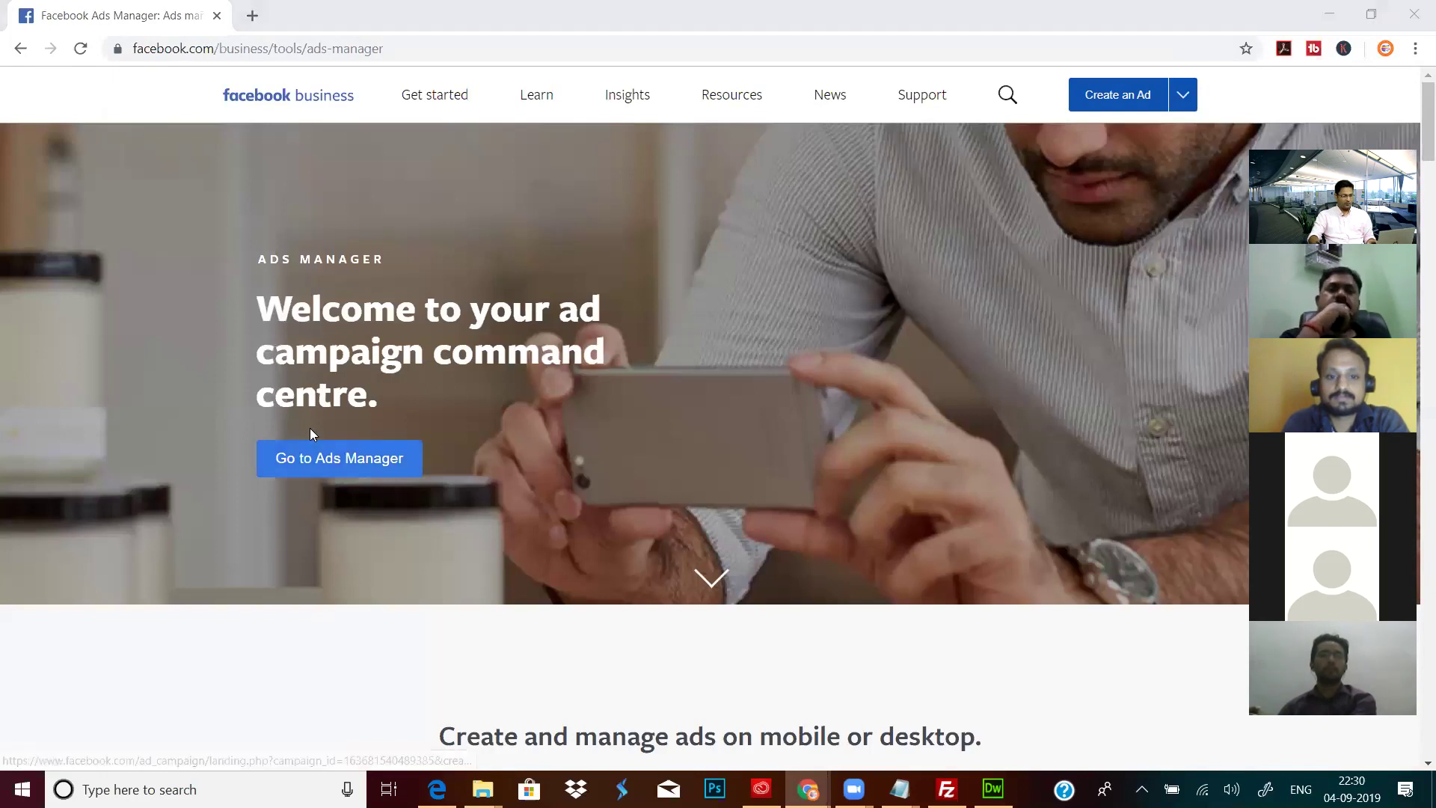
click(322, 453)
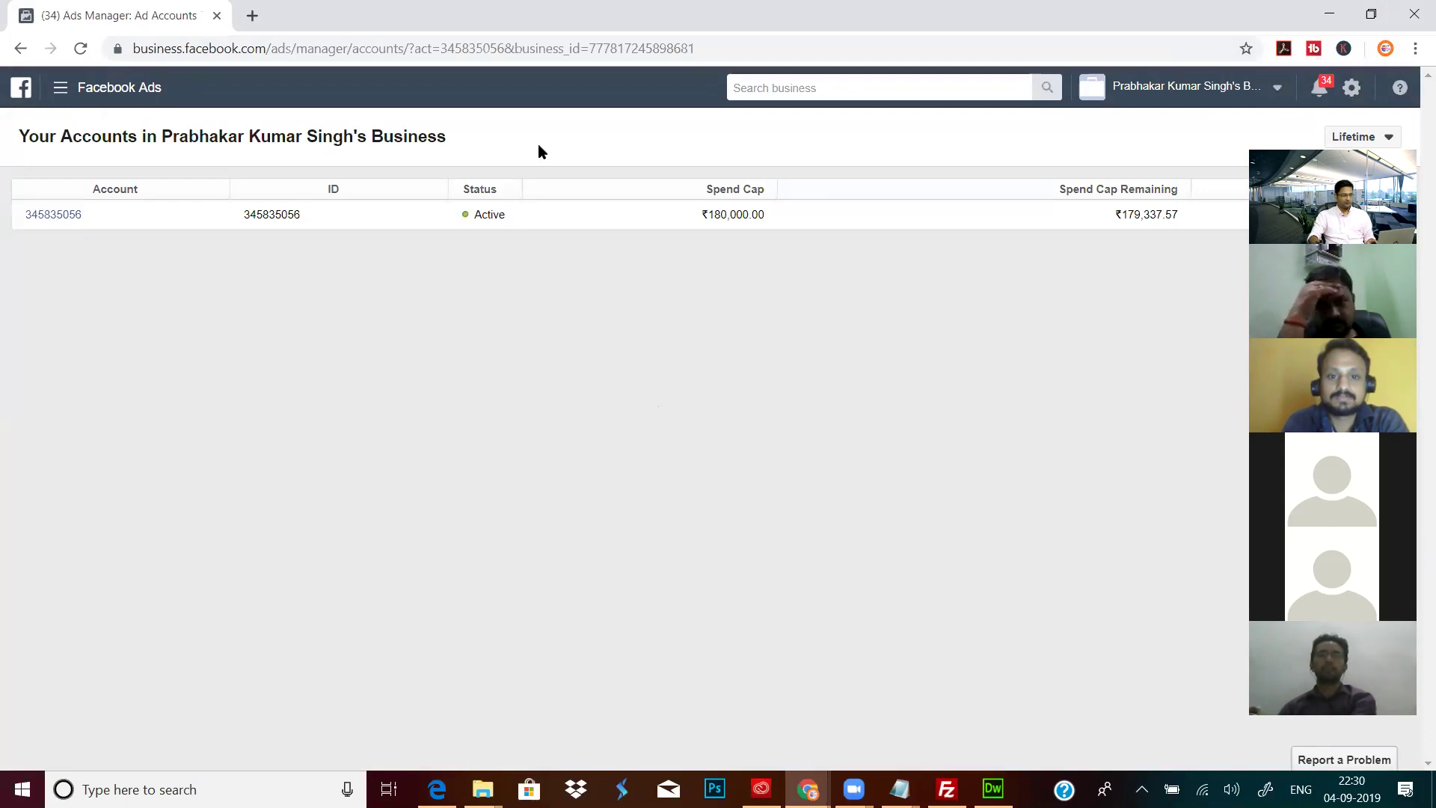
click(60, 88)
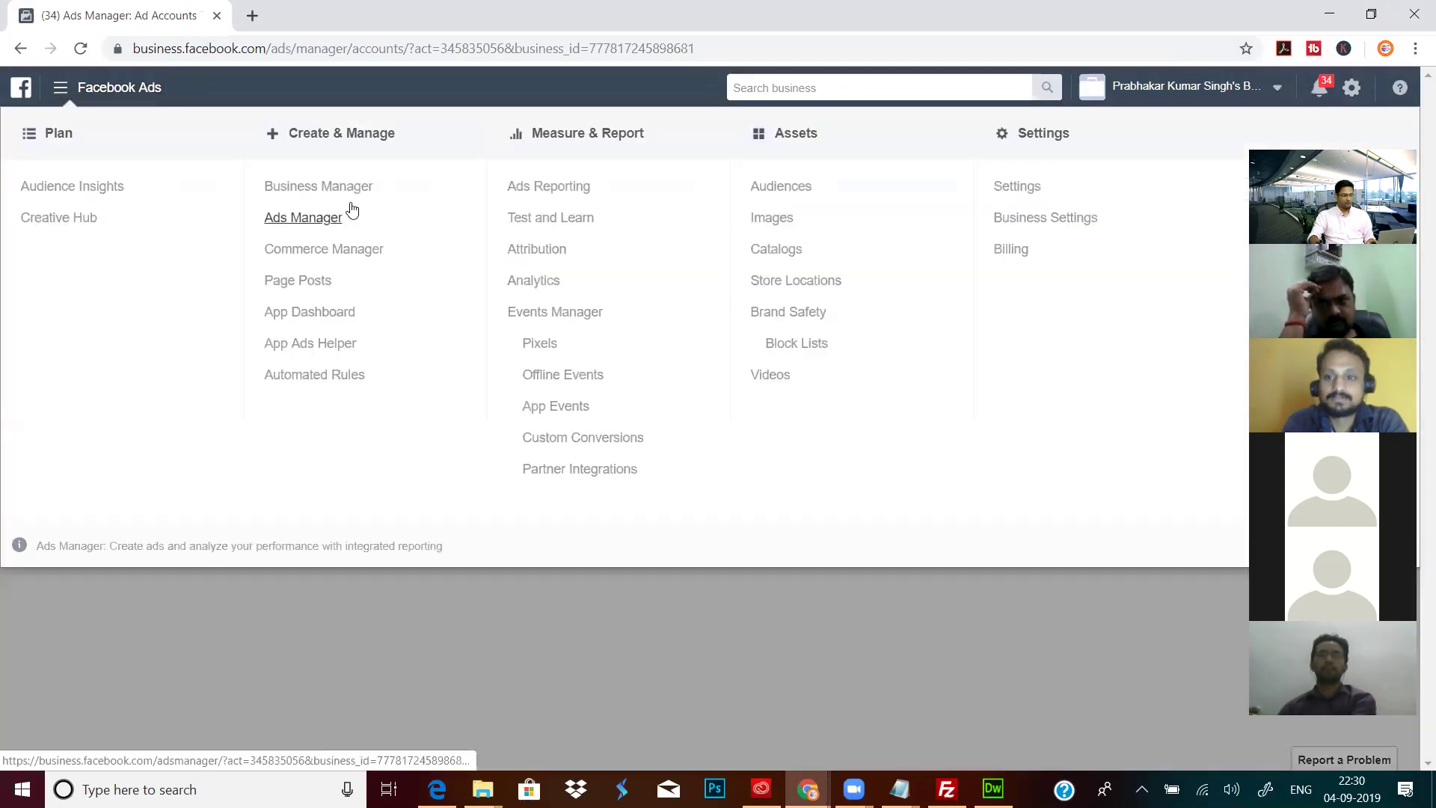
click(303, 221)
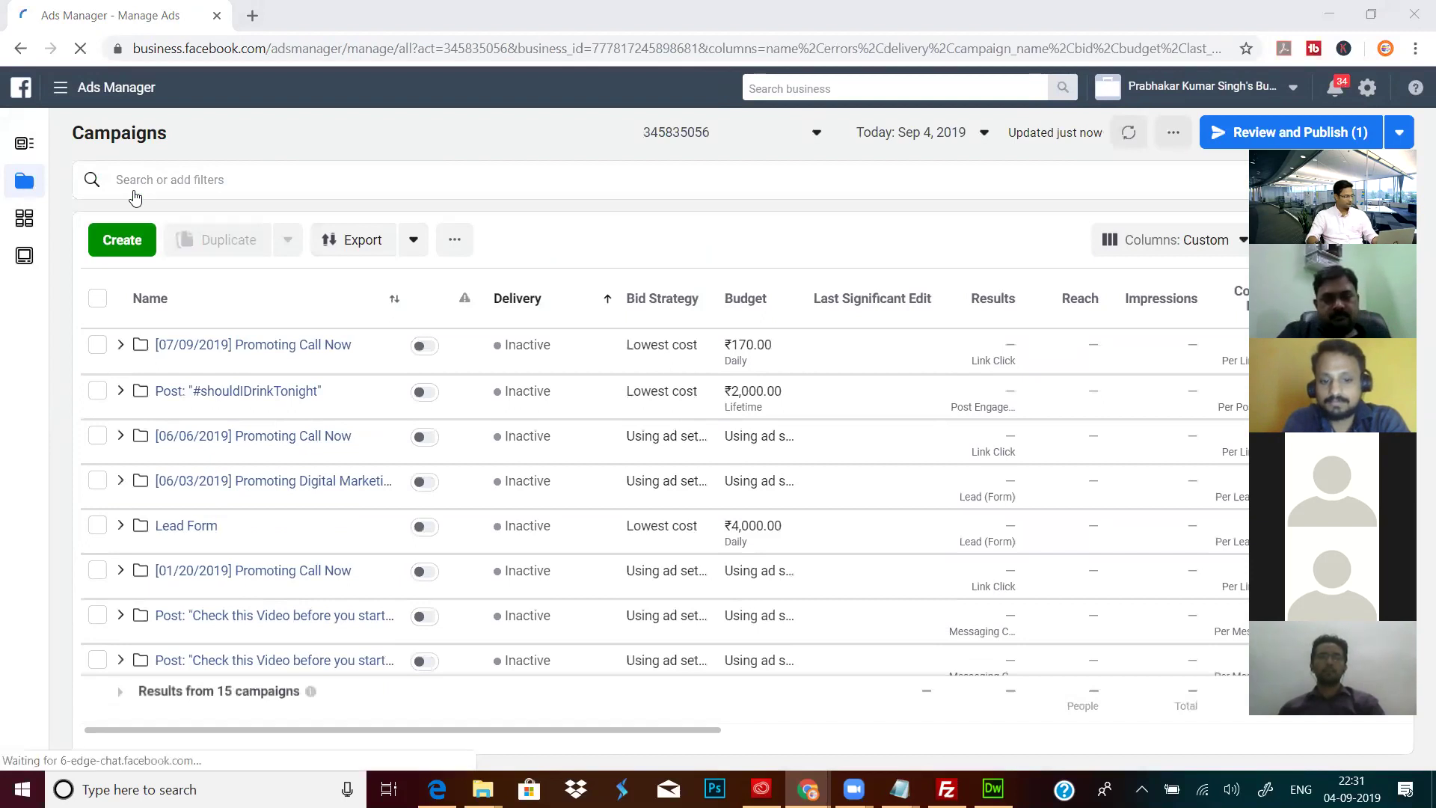
Step: Start creating a new campaign, dismiss the summary of the unfinished Traffic draft, and choose Lead generation as the marketing objective
click(114, 247)
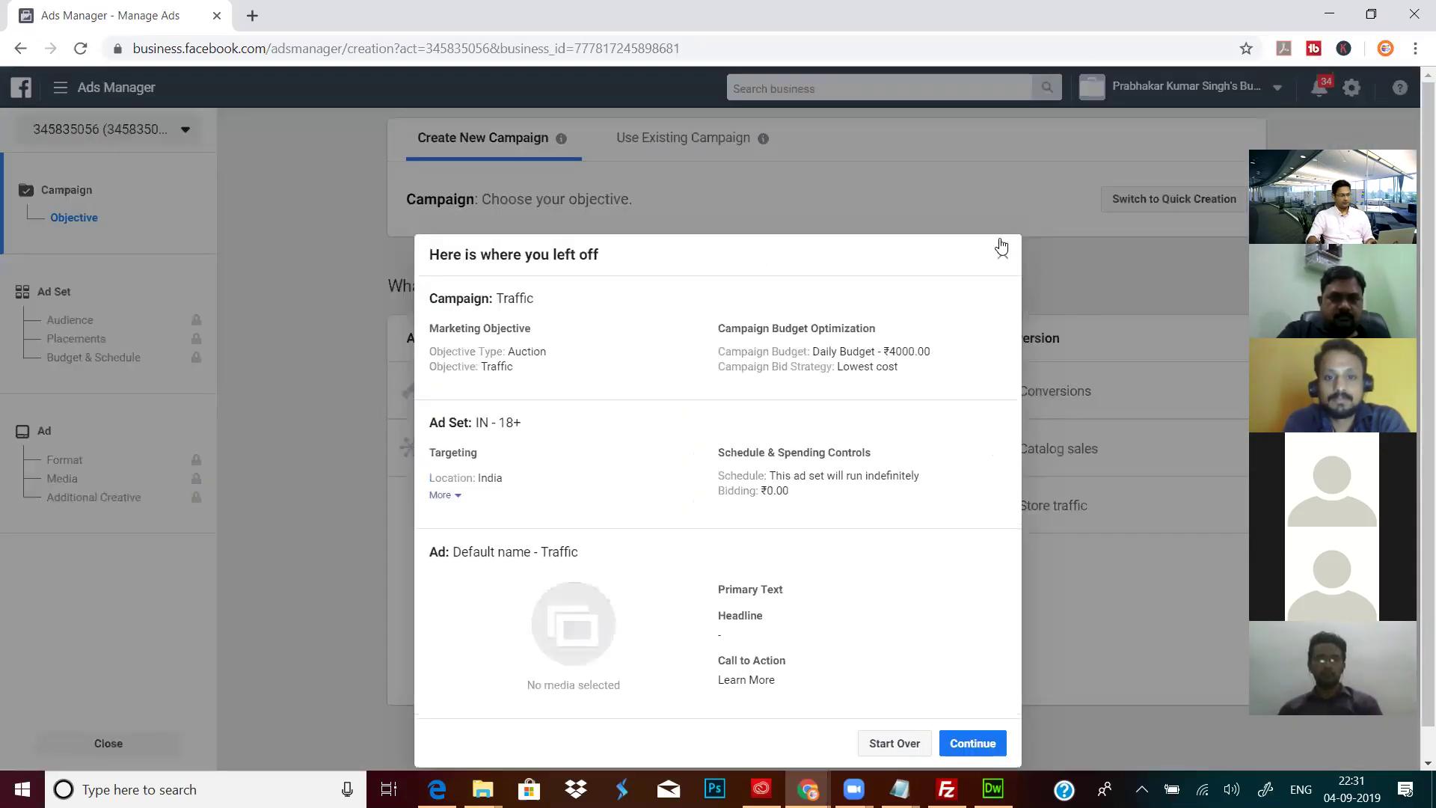
click(1001, 248)
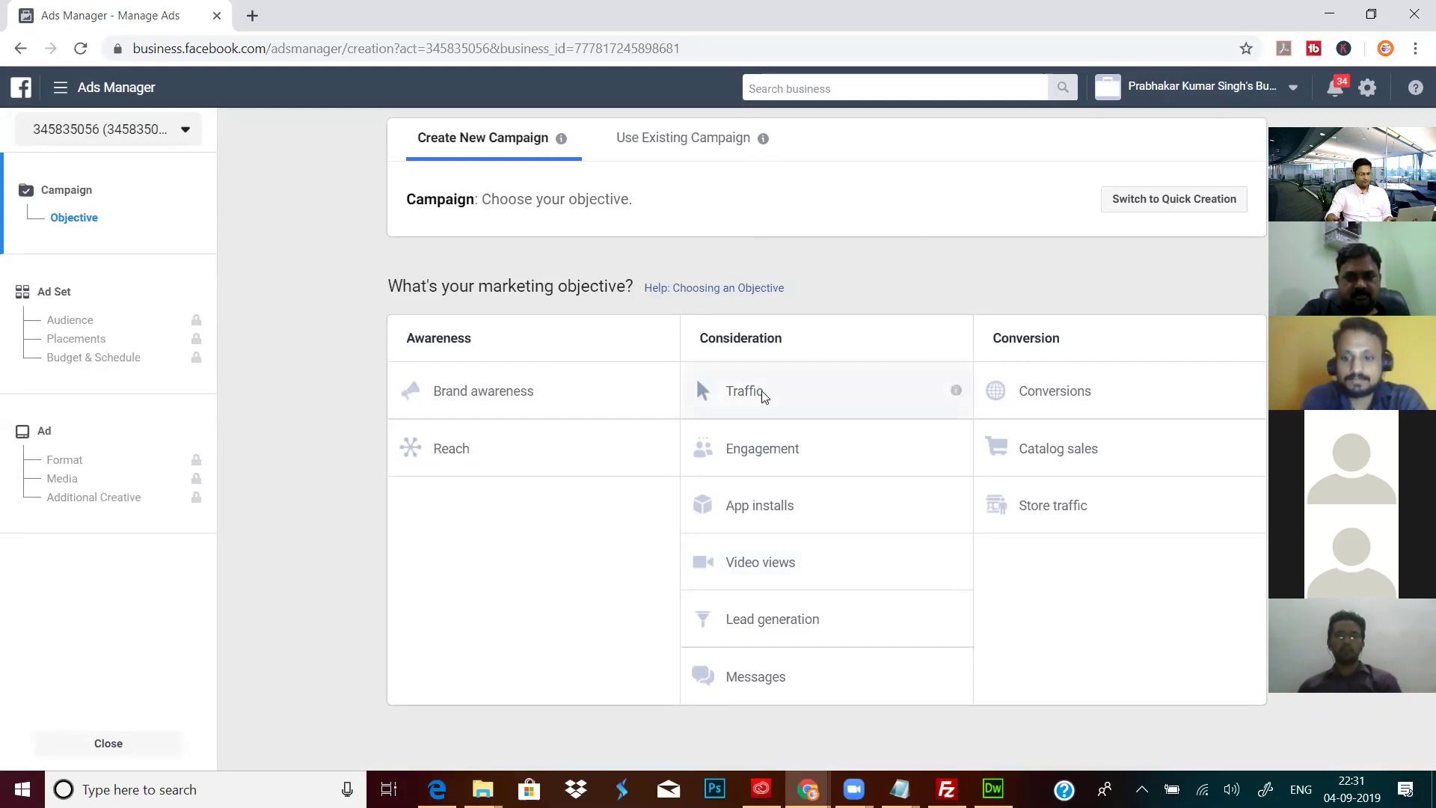
click(790, 633)
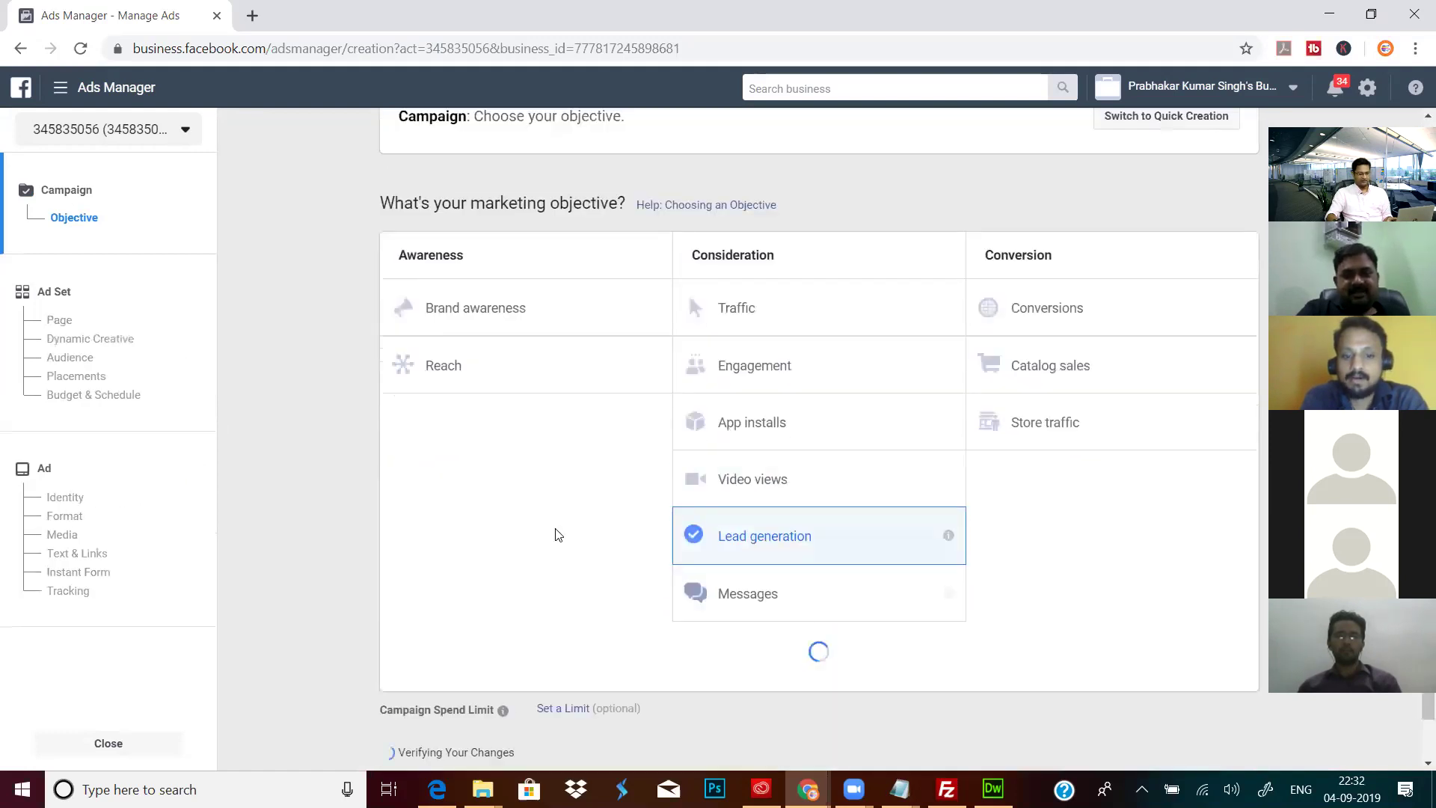
Step: Name the lead generation campaign "Digital Marketing Leads"
scroll(555, 535, down, 2)
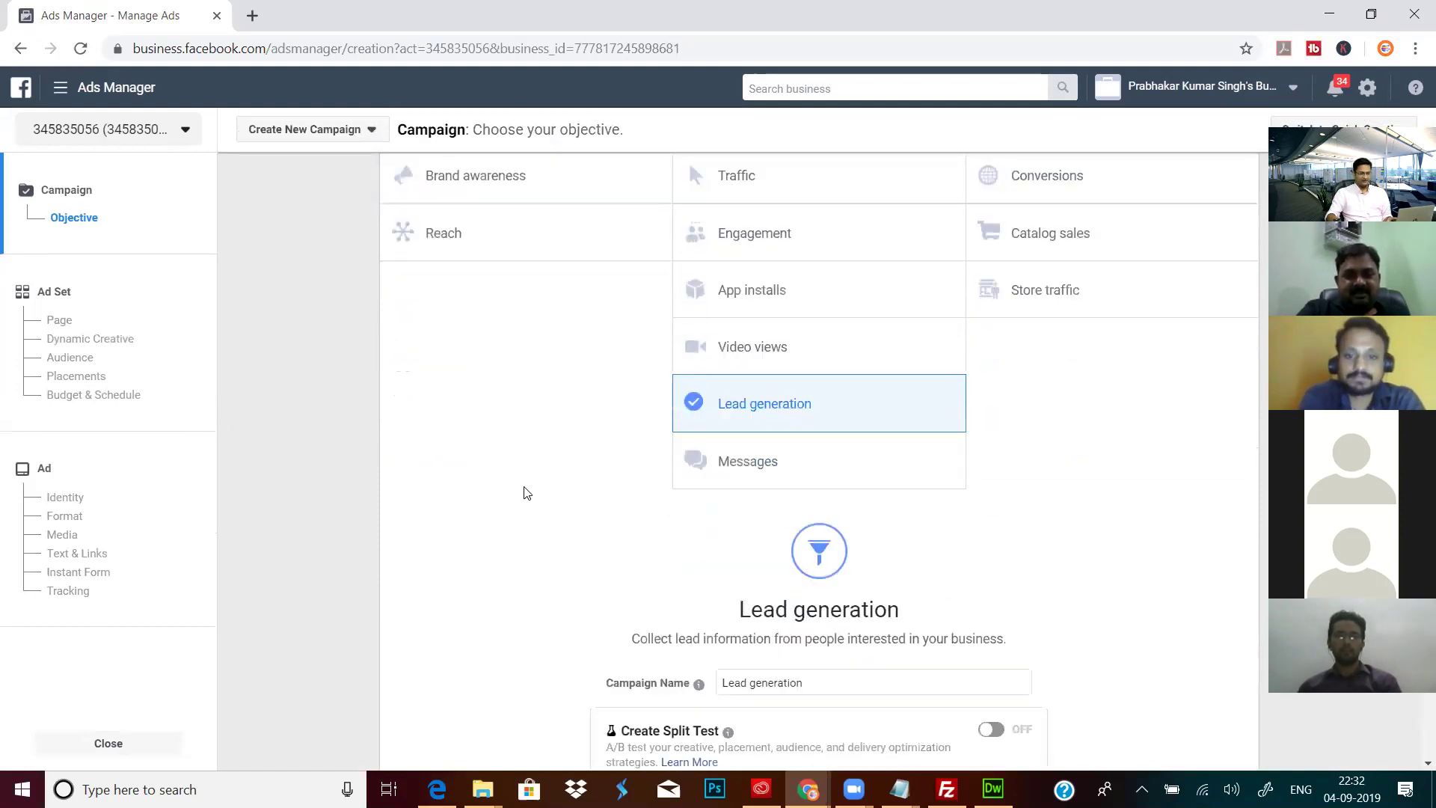
scroll(657, 439, down, 4)
scroll(824, 302, down, 1)
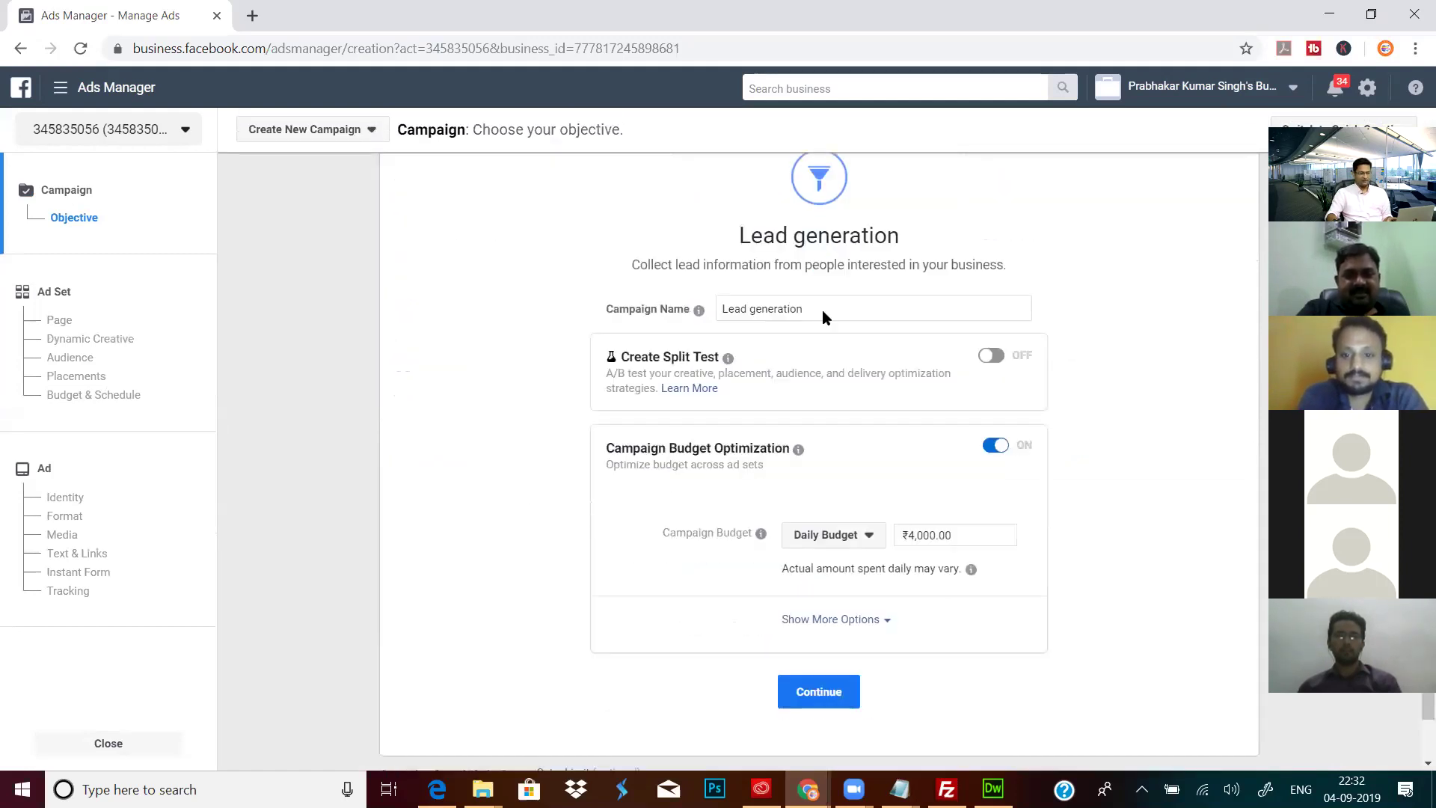
click(832, 411)
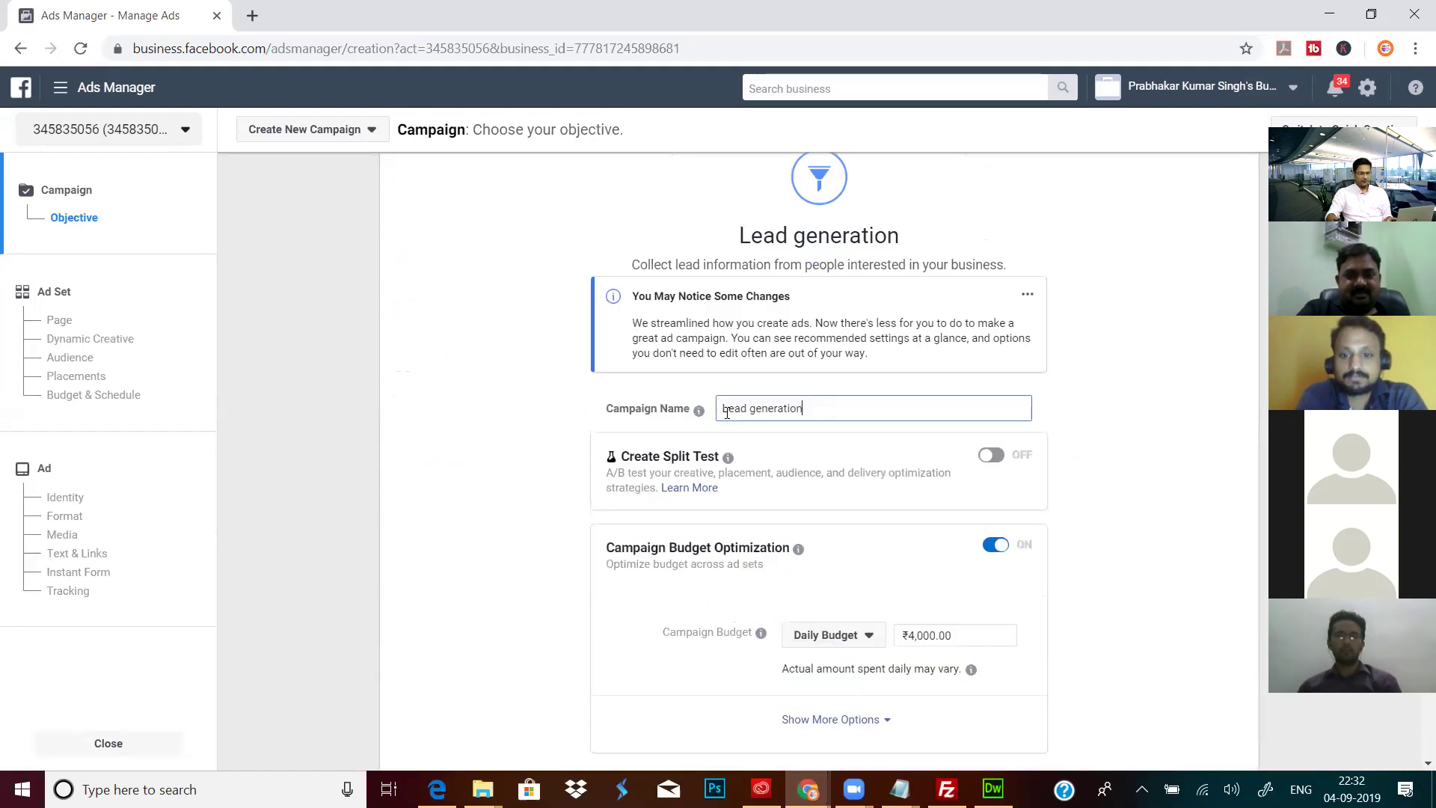
key(ctrl+a)
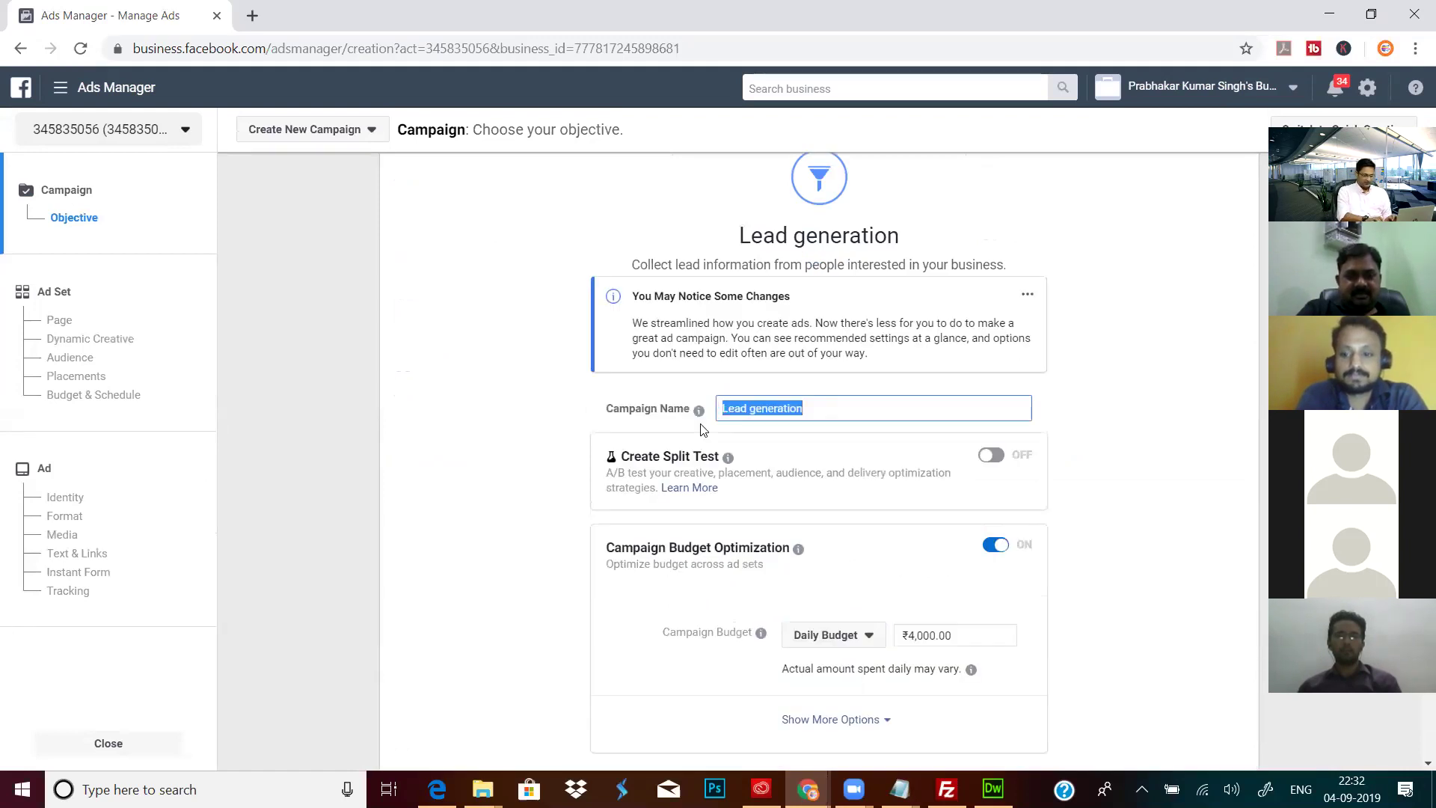
text(Digital )
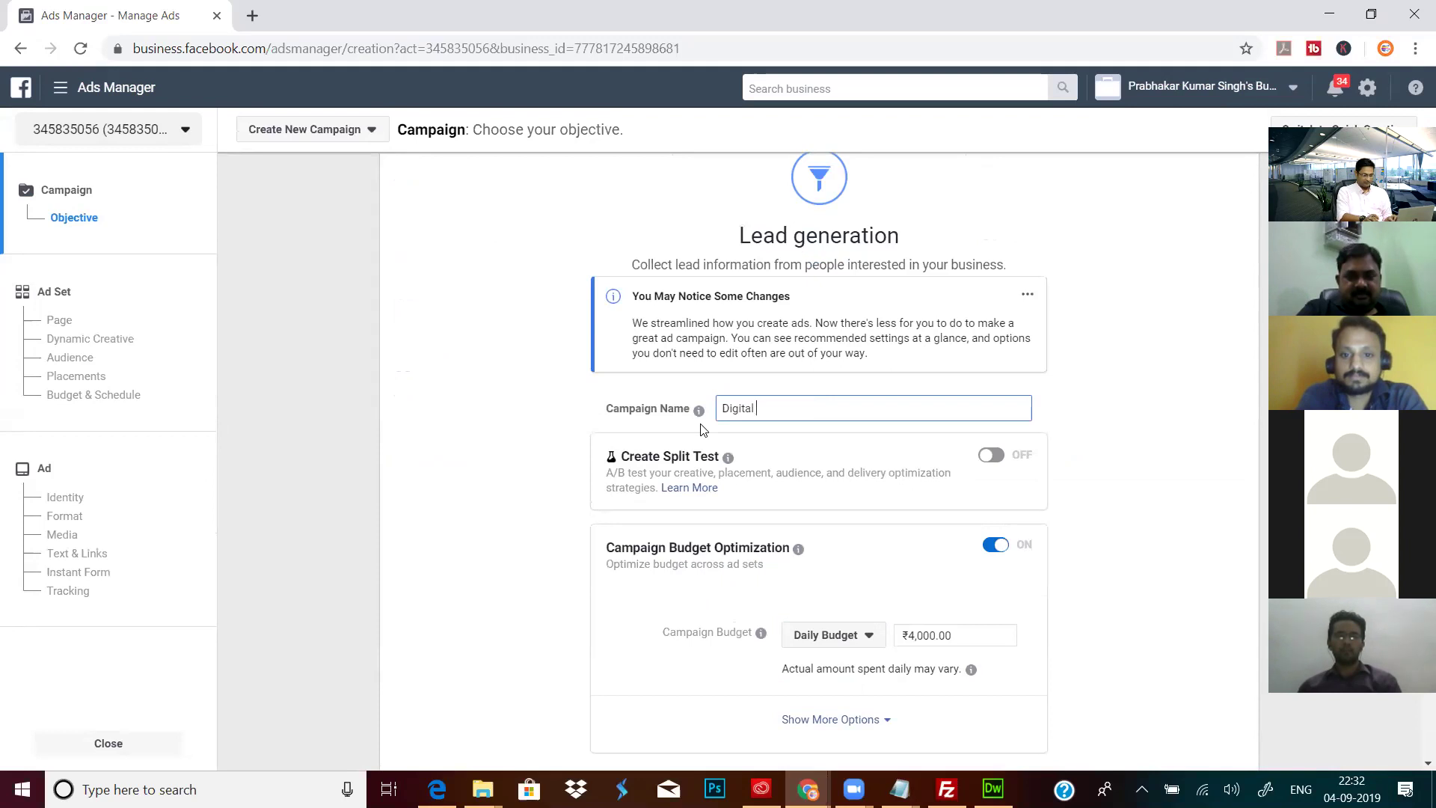
text(Marke)
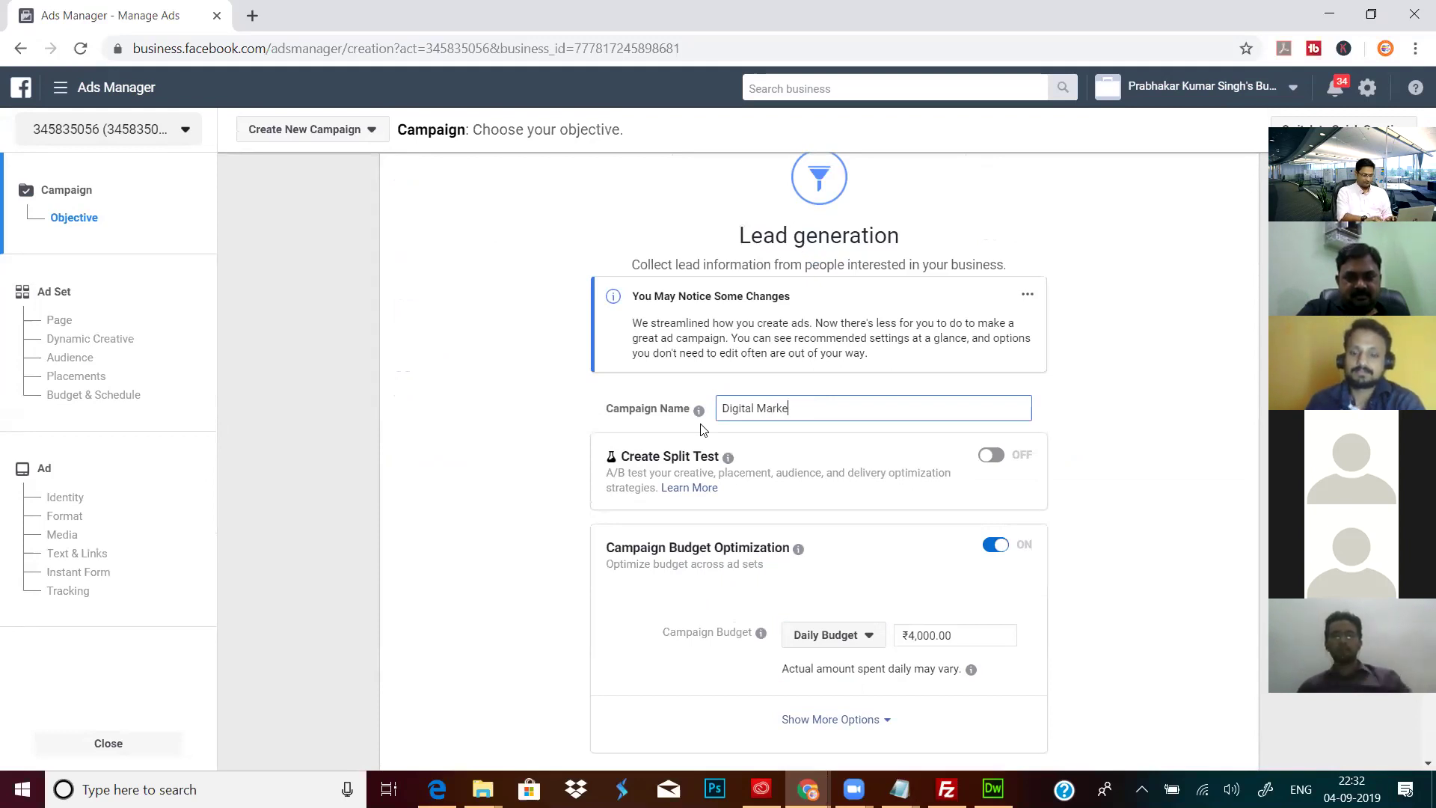
text(ting Le)
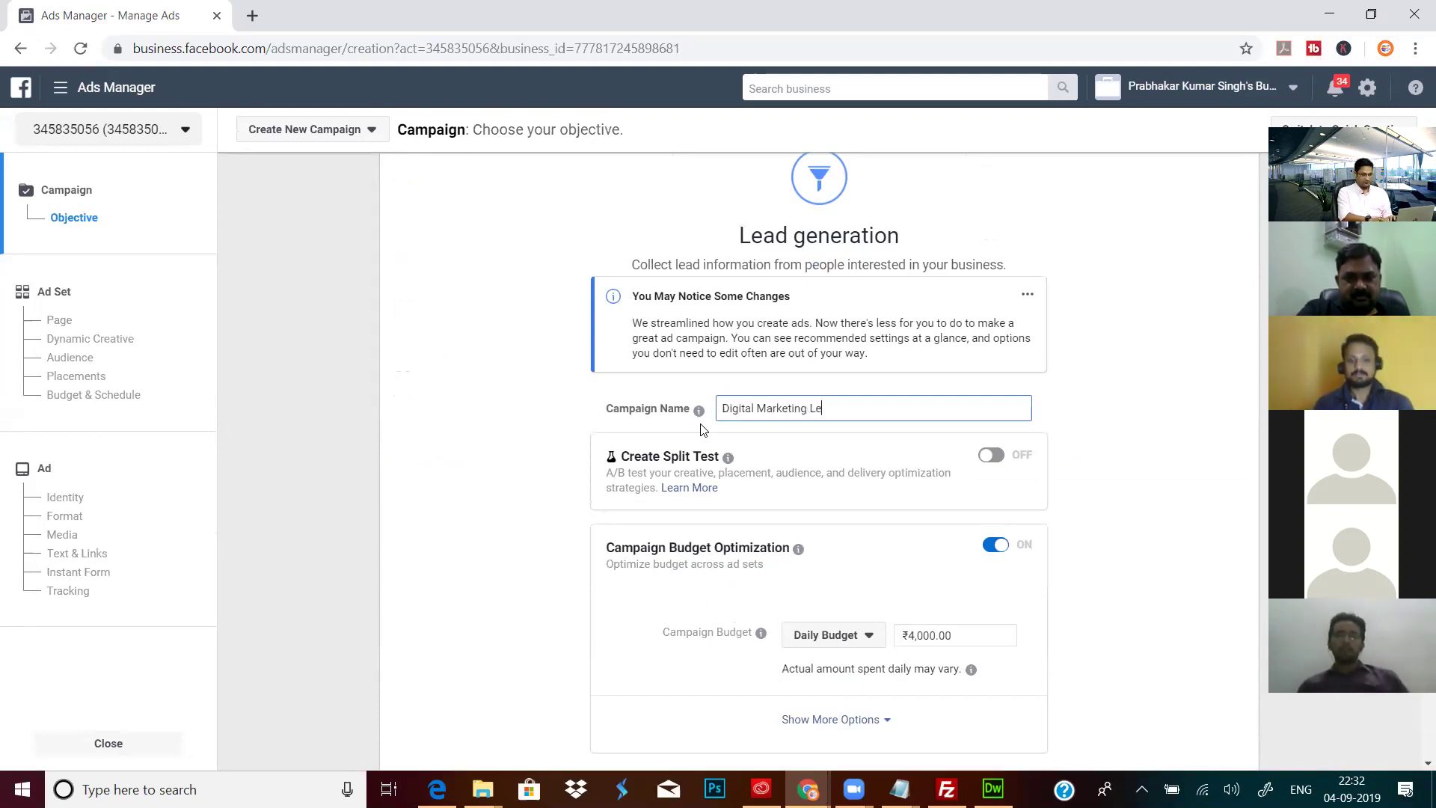
text(ads)
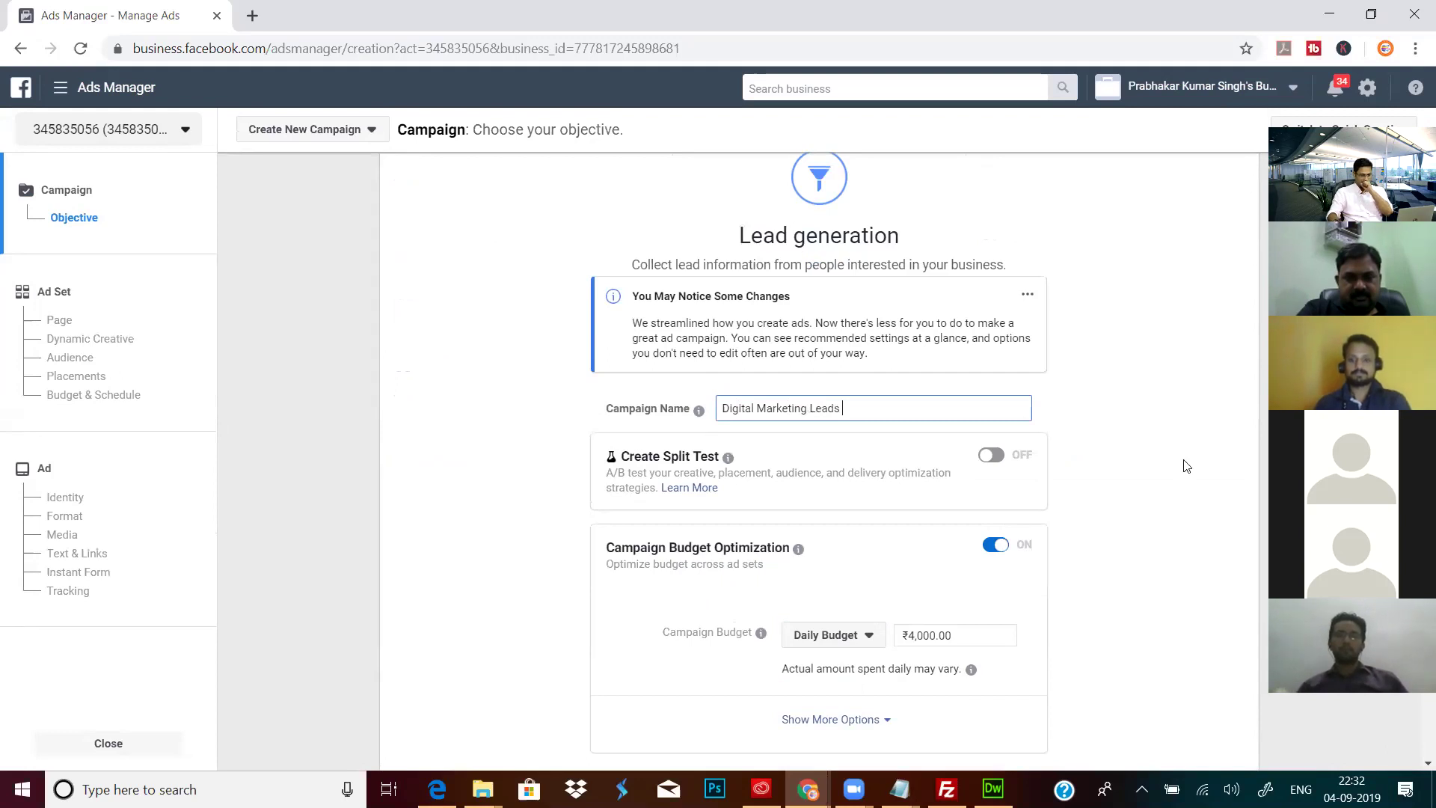
Step: Expand the additional campaign budget optimization options to view the bid strategy, ad scheduling and delivery type
scroll(1130, 479, down, 1)
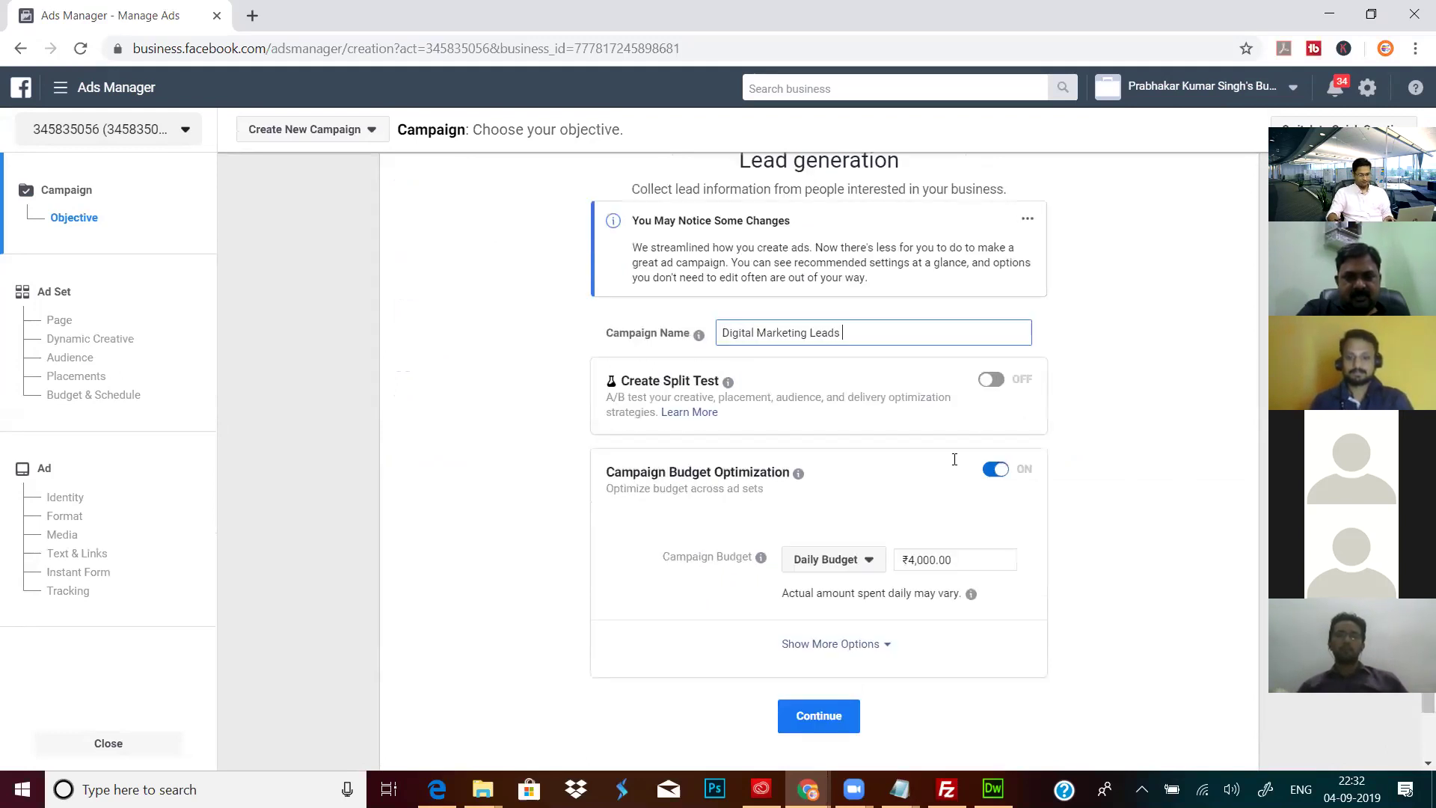
scroll(931, 459, down, 2)
click(989, 454)
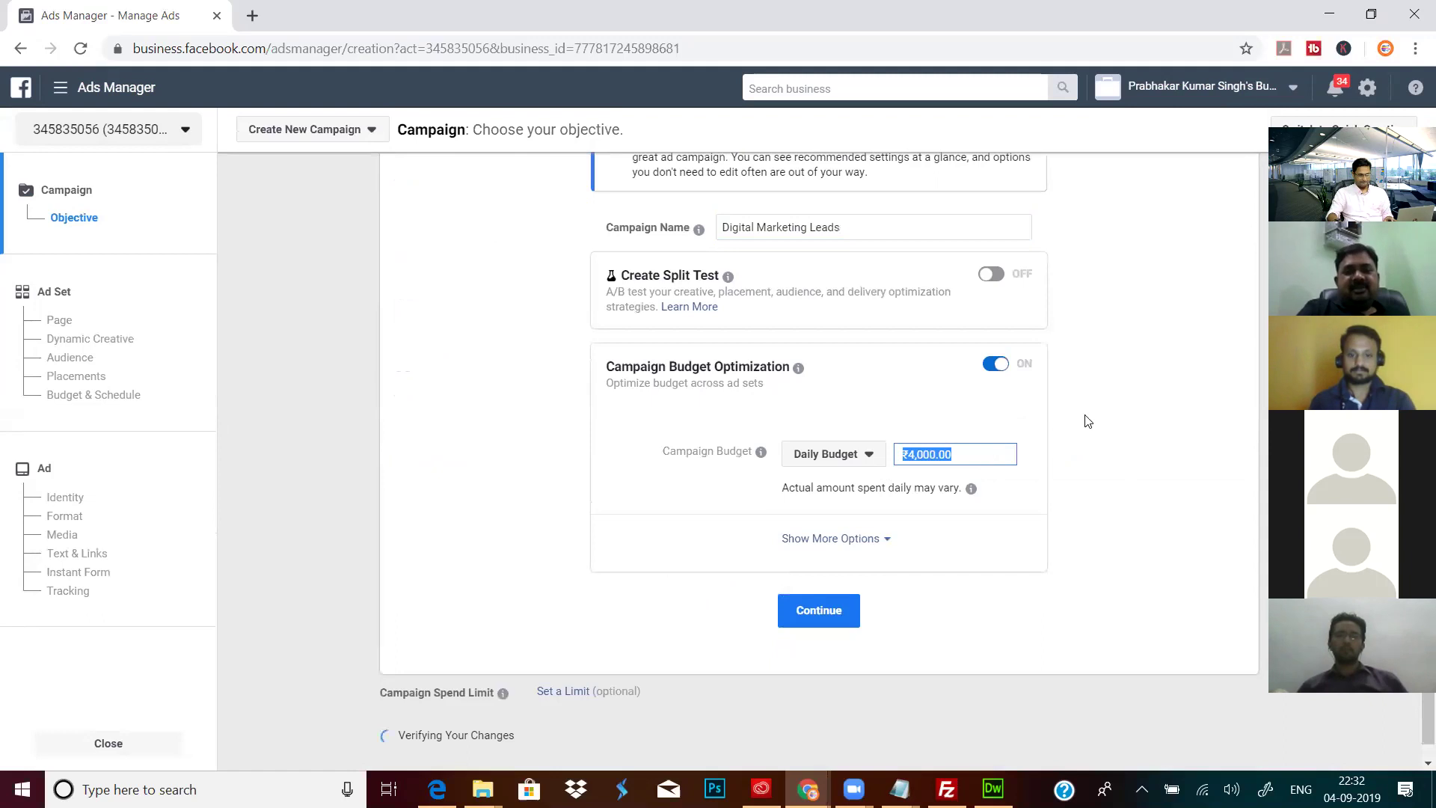
click(860, 307)
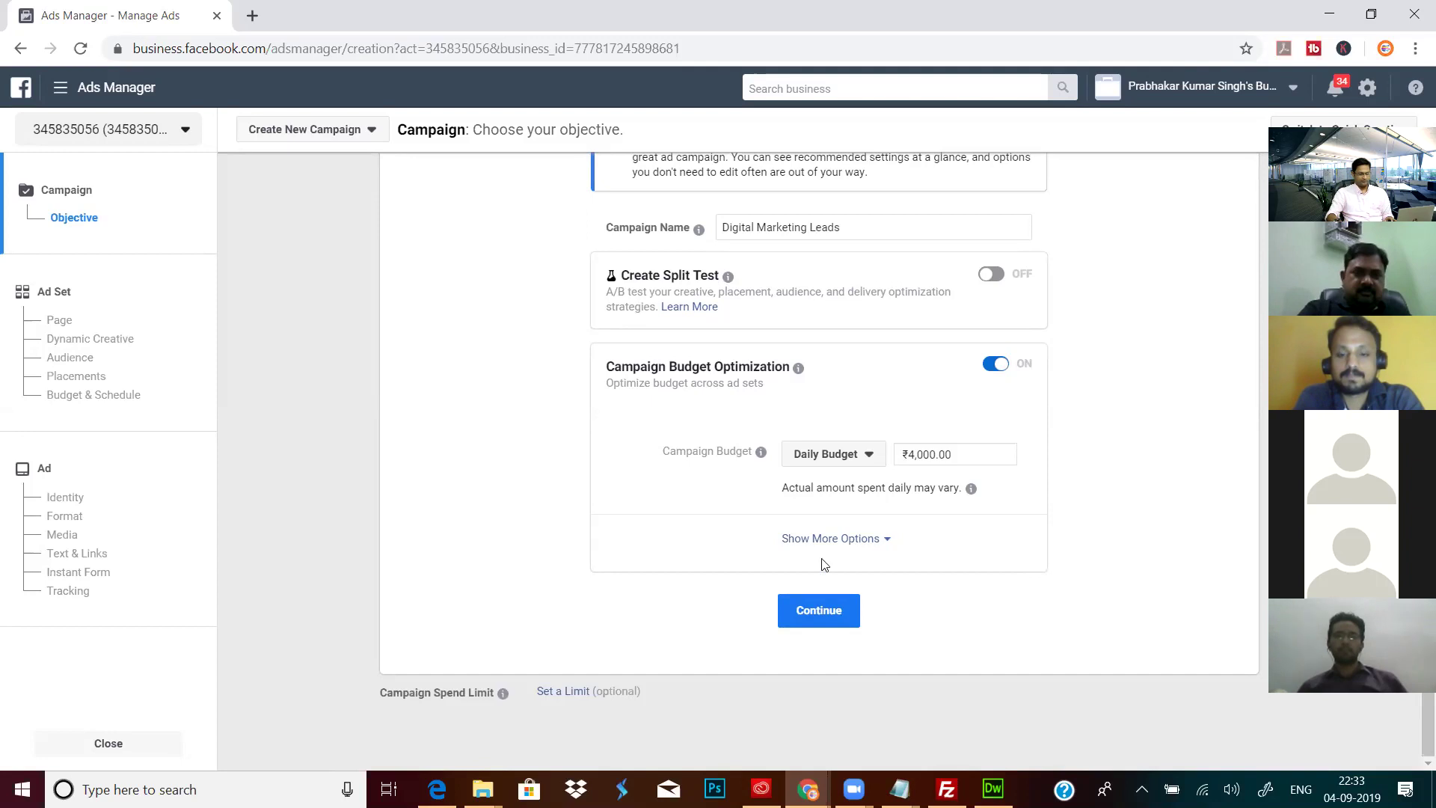
click(858, 539)
scroll(925, 587, down, 1)
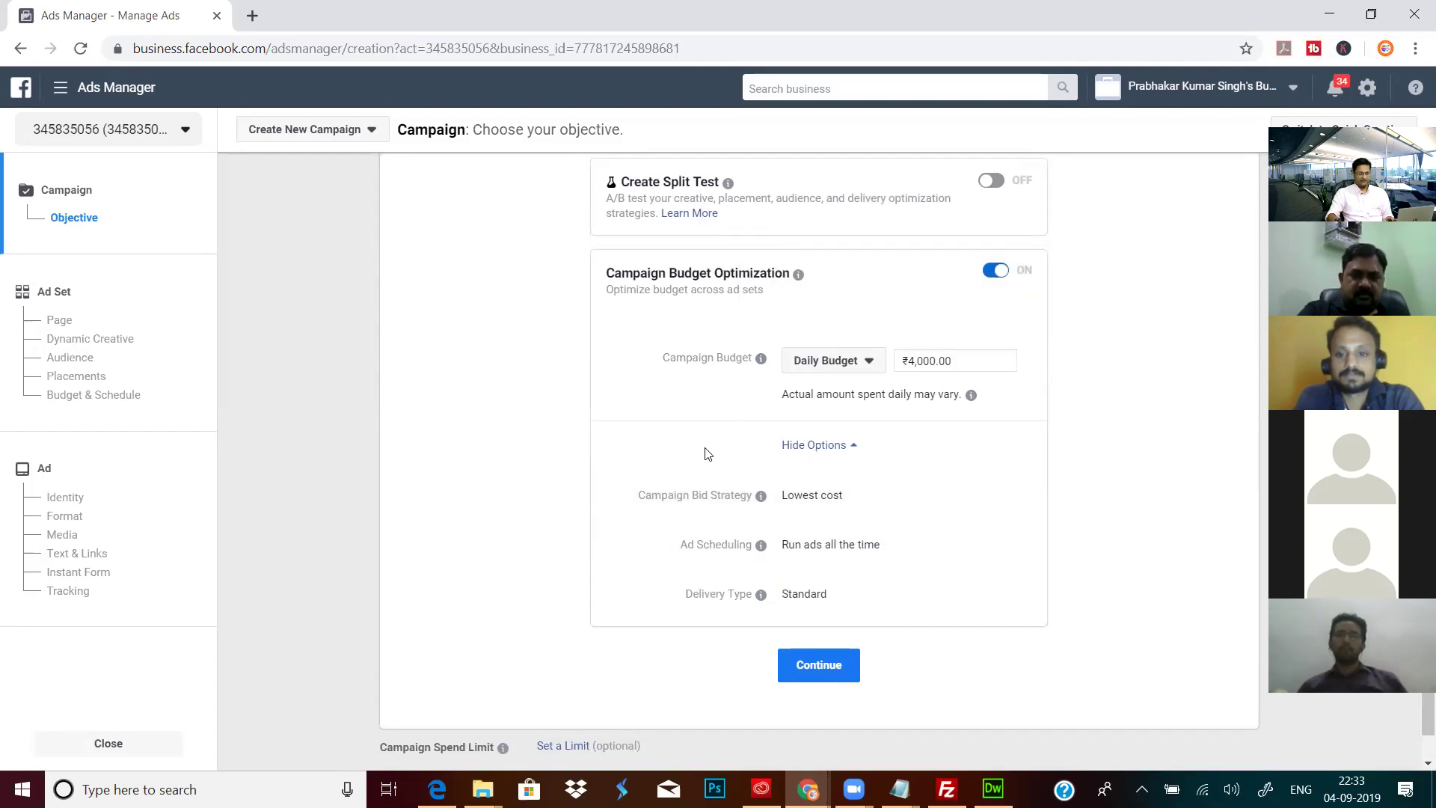
Step: Try a Lifetime Budget of ₹500 for the campaign and switch the budget type back to Daily Budget
click(866, 367)
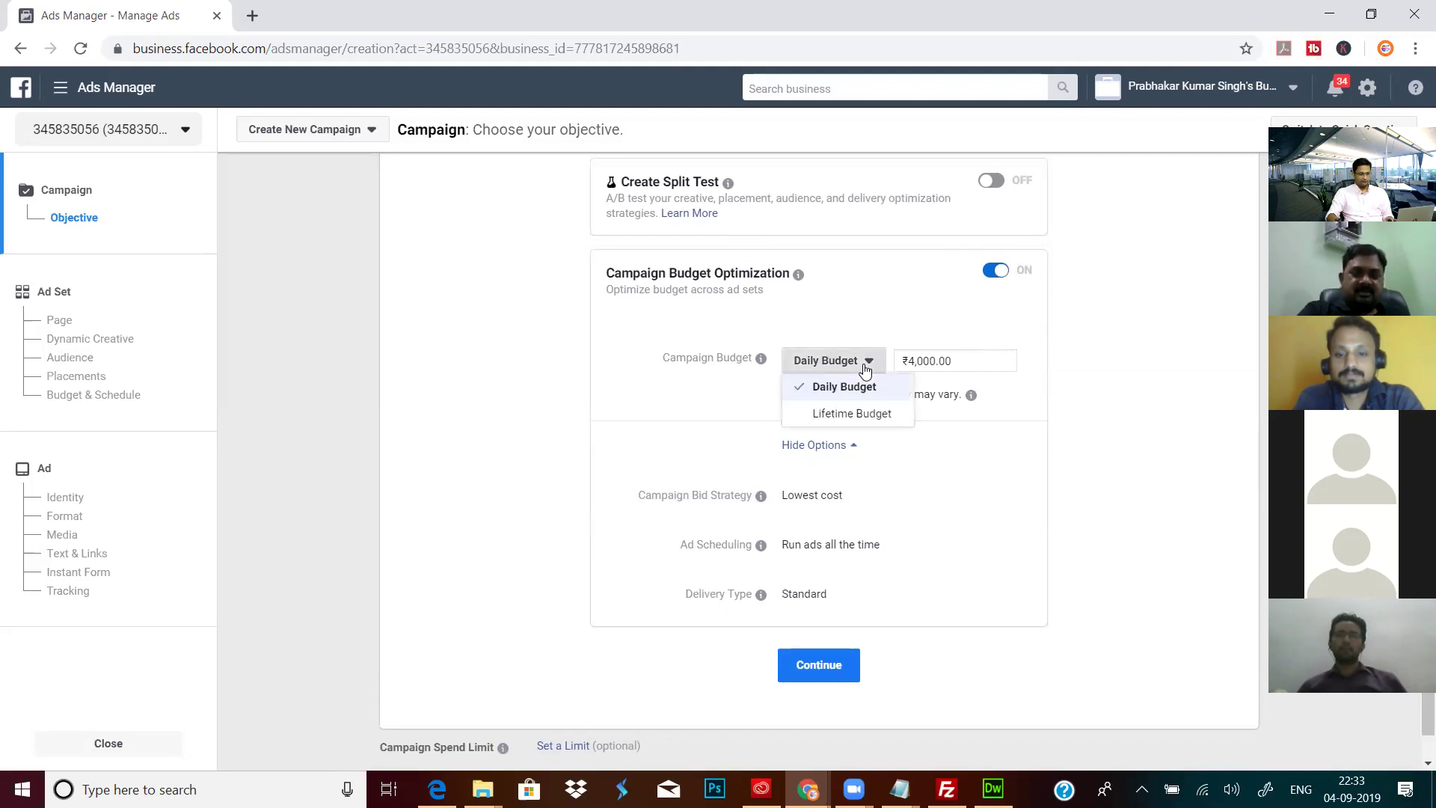
click(849, 413)
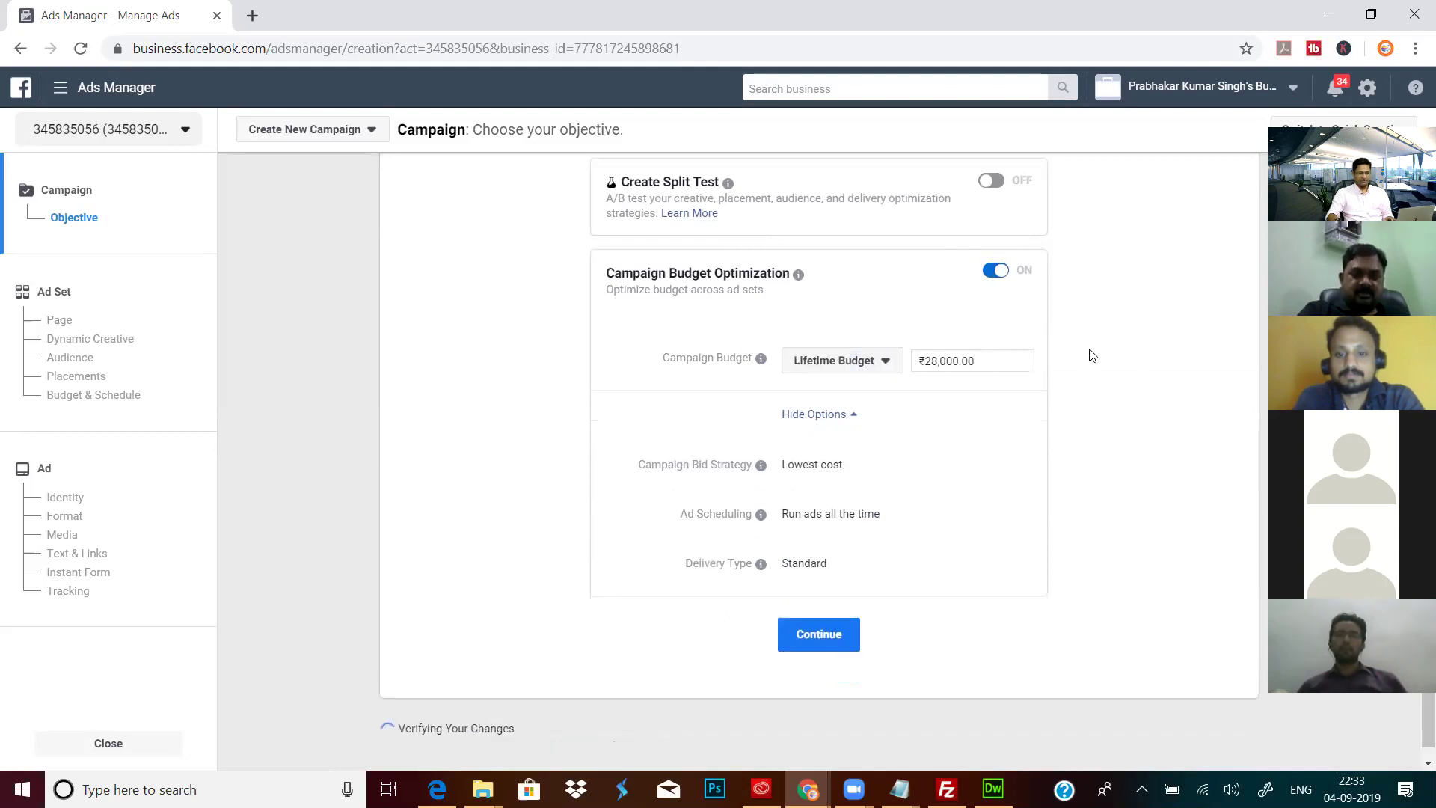
drag(987, 367, 882, 386)
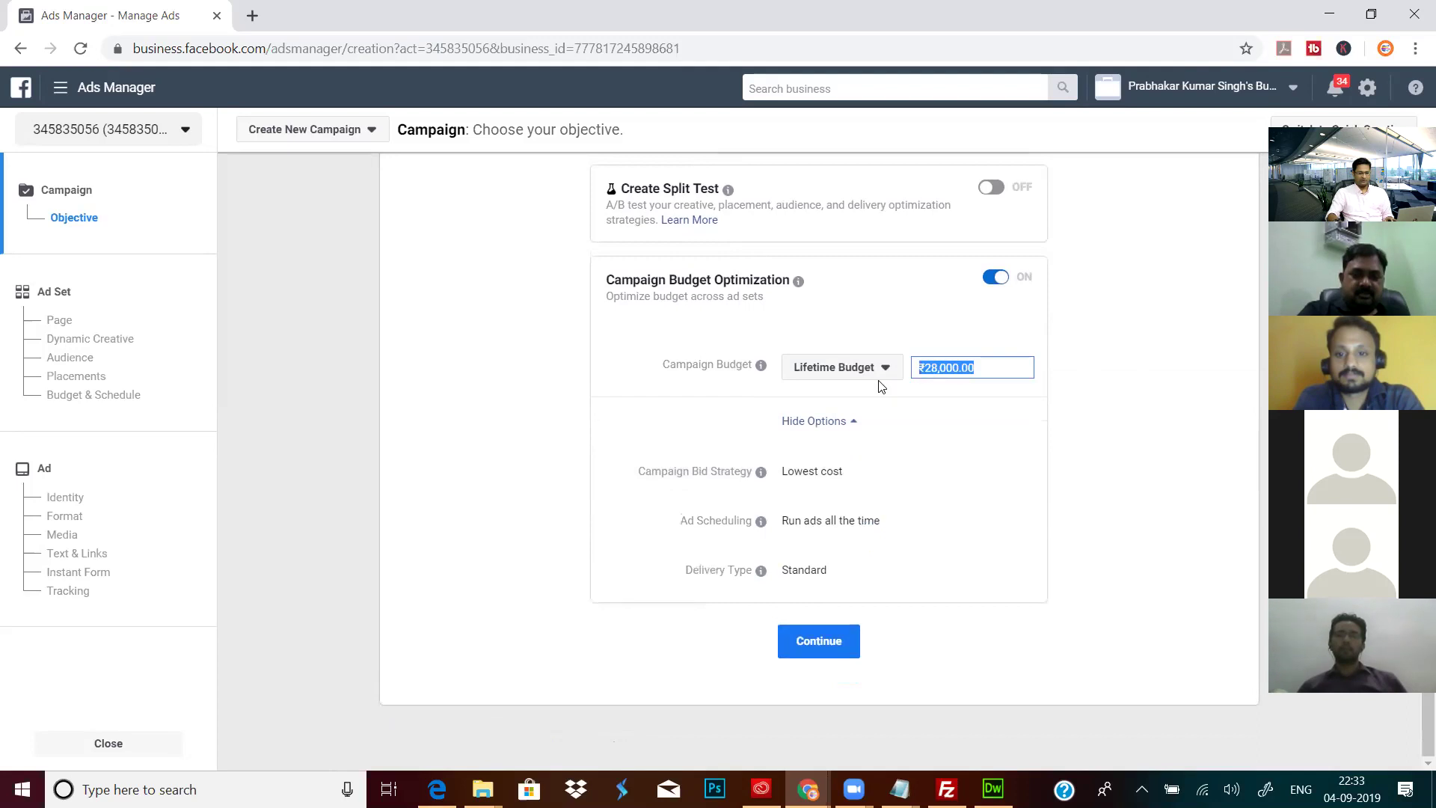
text(500)
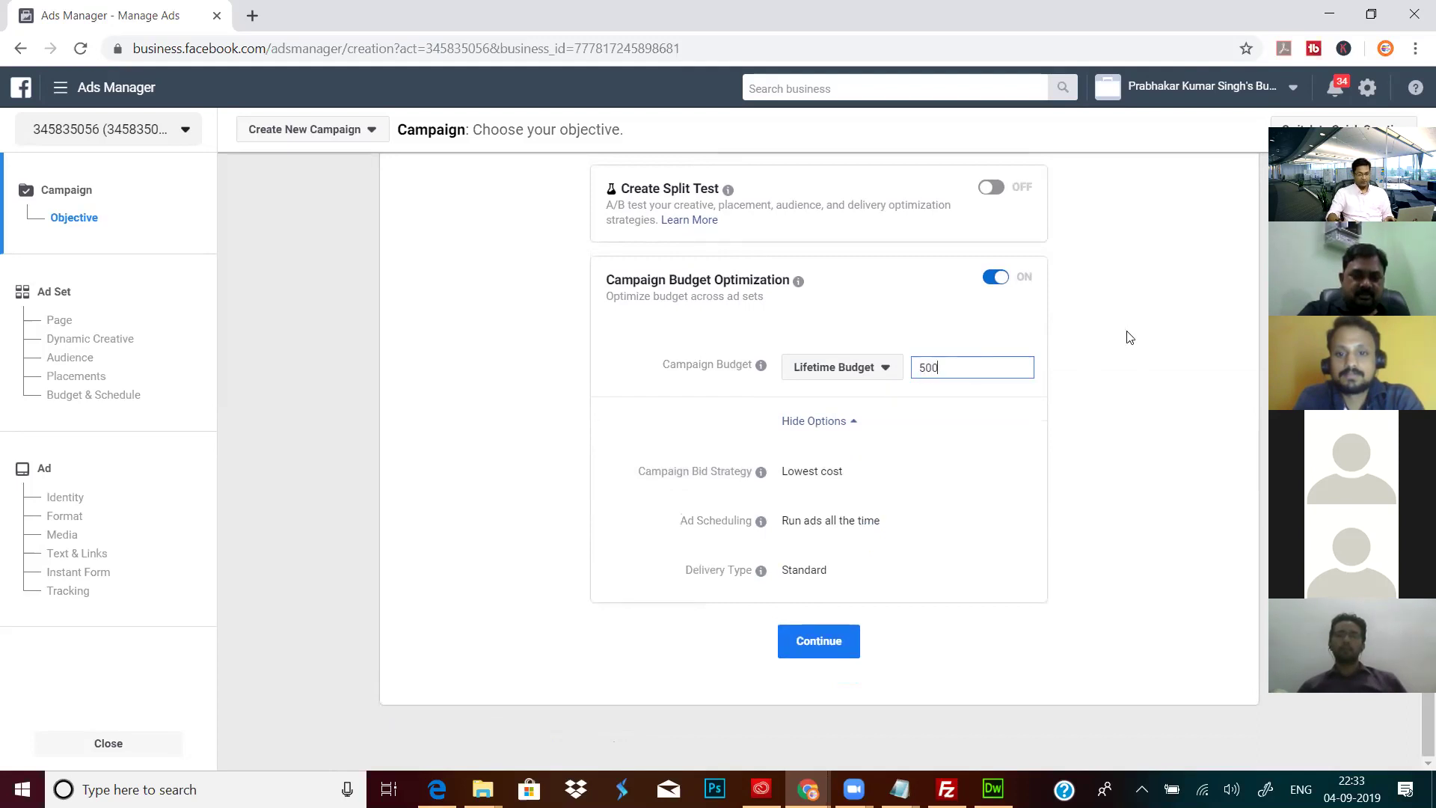
click(1130, 337)
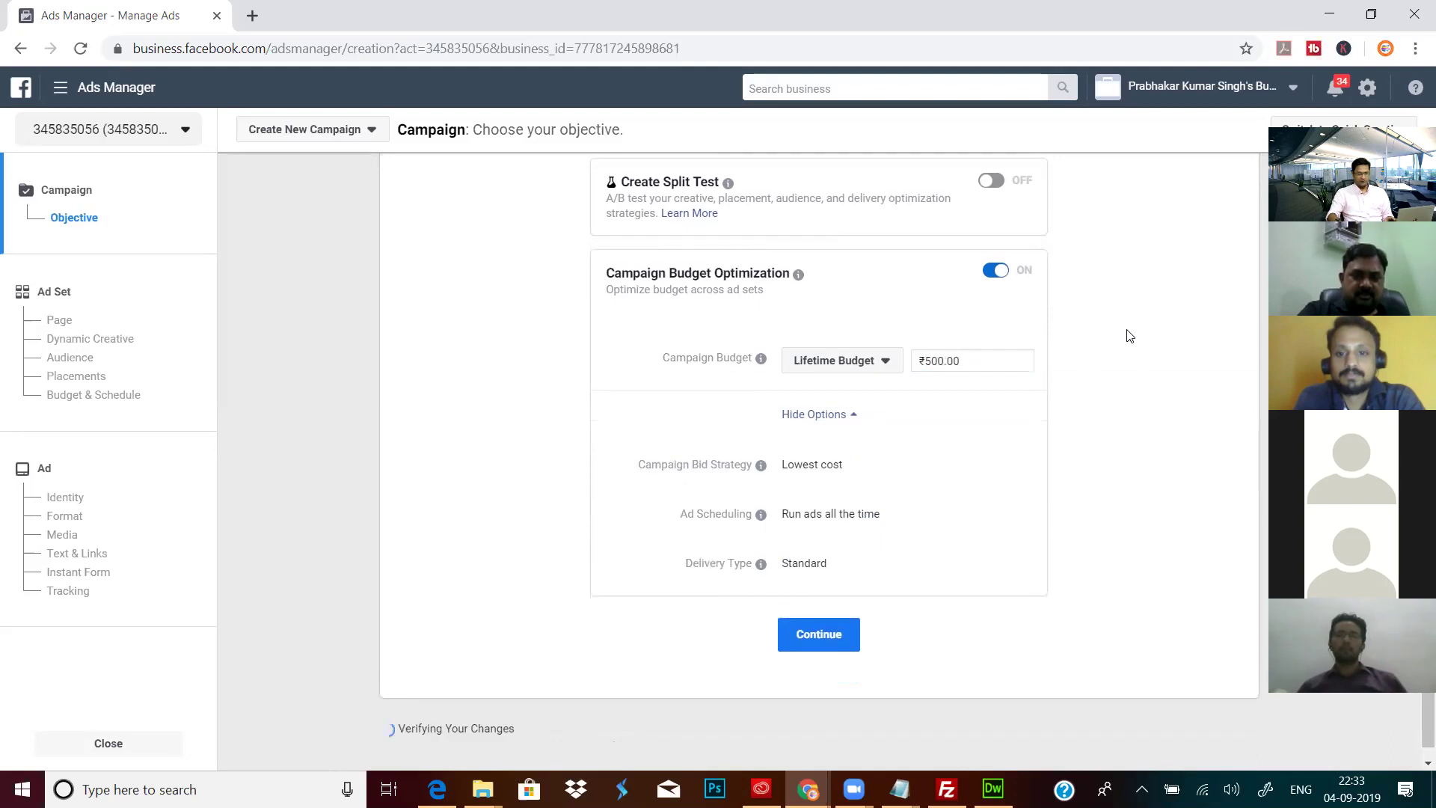
click(873, 376)
click(844, 393)
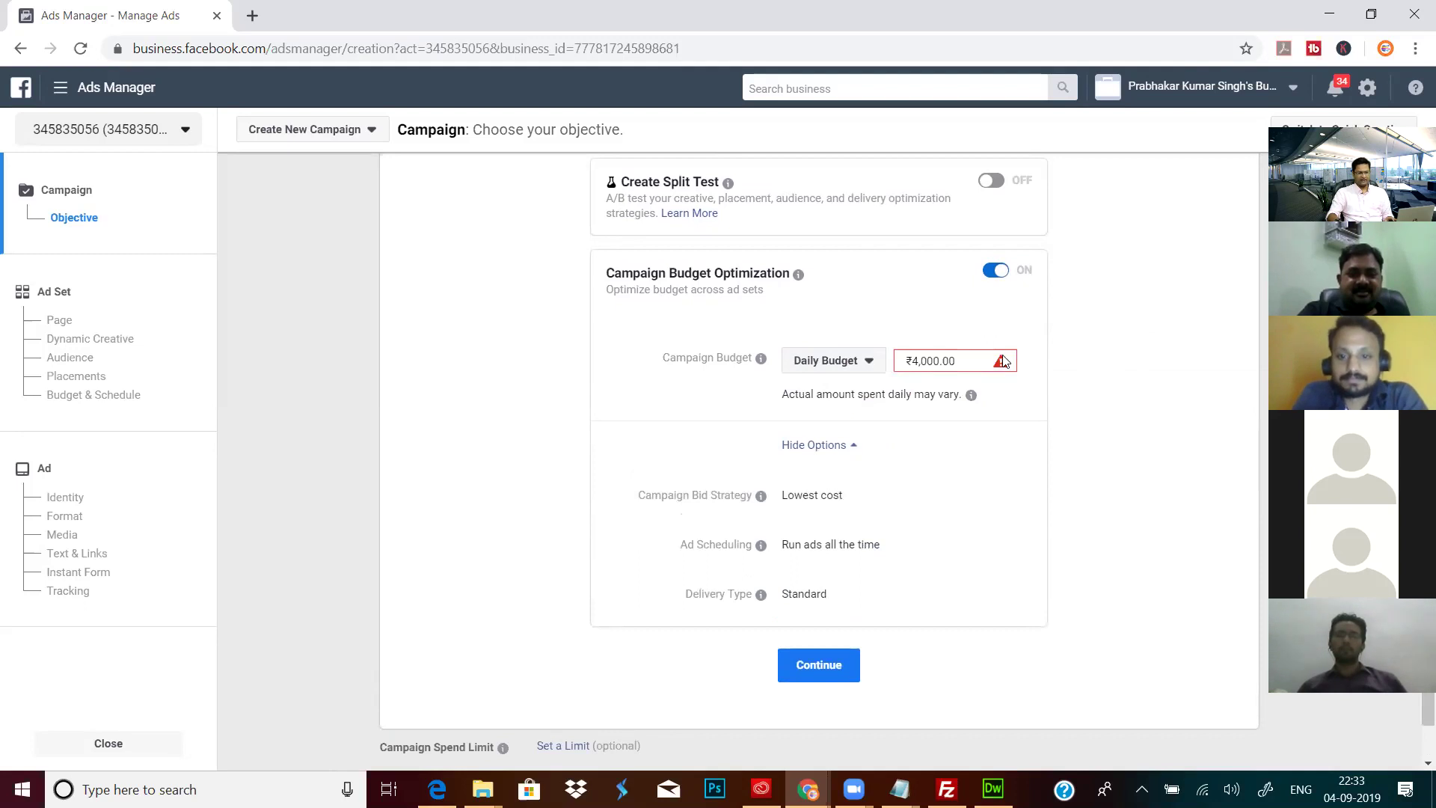
Step: Keep the campaign's daily budget at ₹4,000 and continue to the ad set settings
click(972, 362)
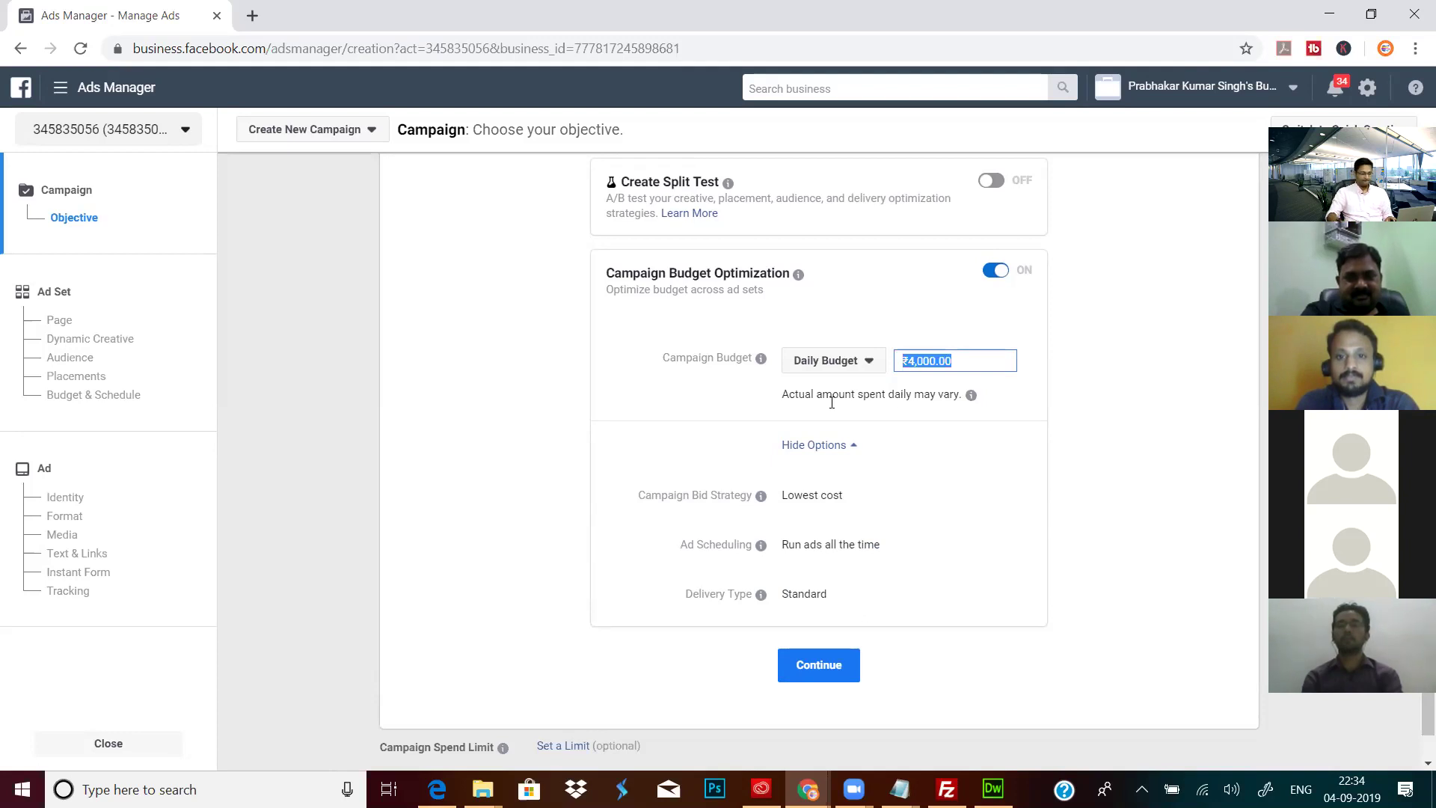
click(973, 361)
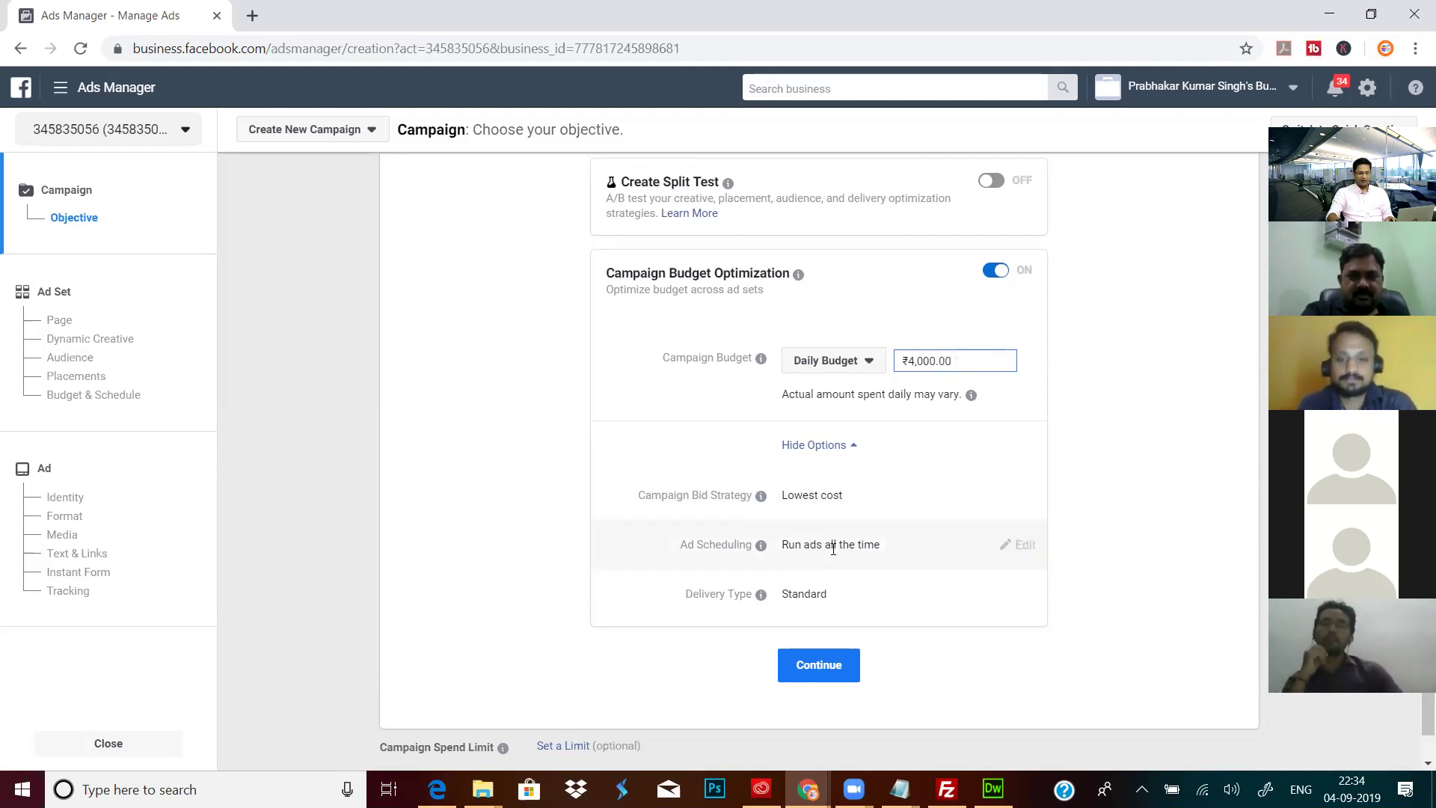
click(820, 667)
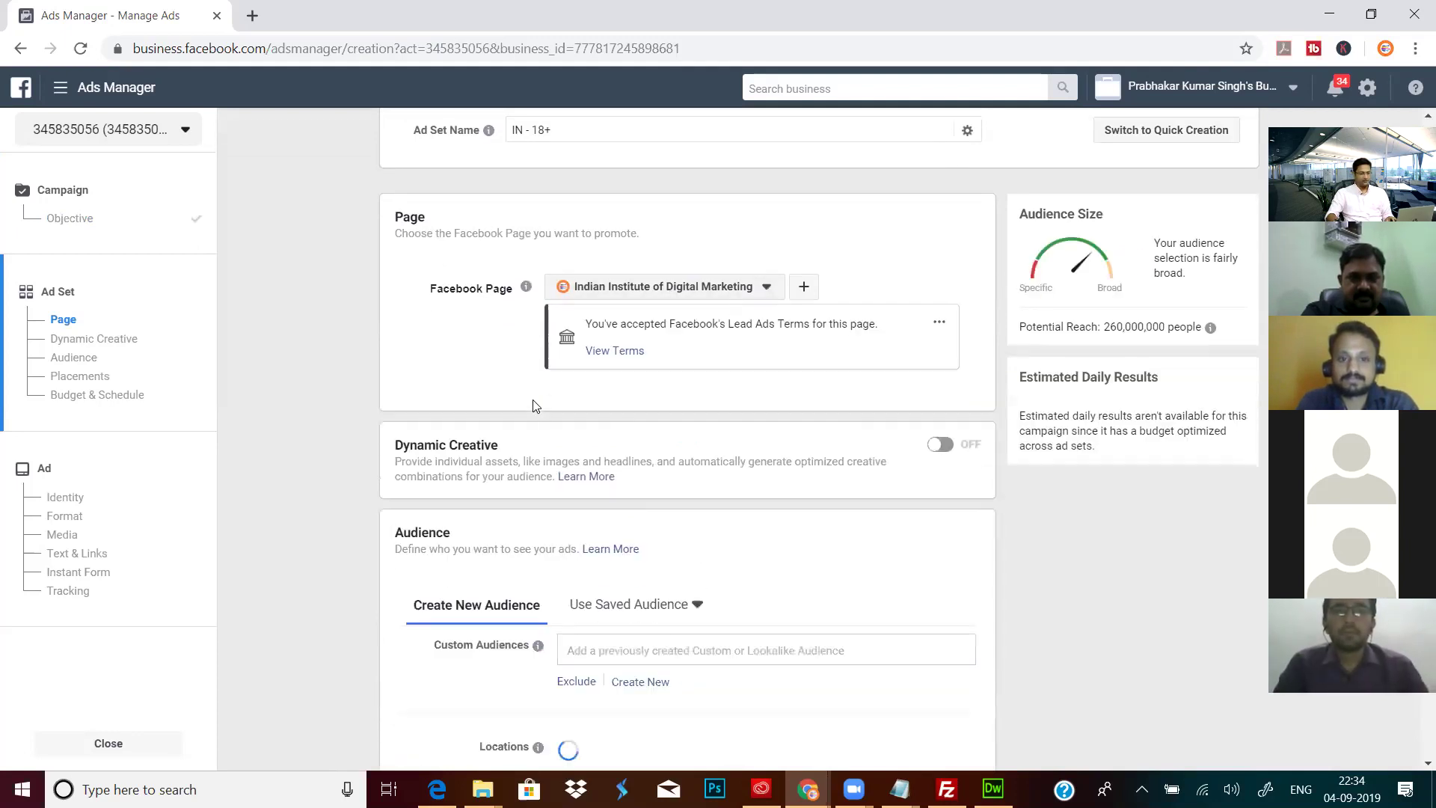
Step: Search the ad set's existing custom audiences for "test class 10"
scroll(617, 310, down, 1)
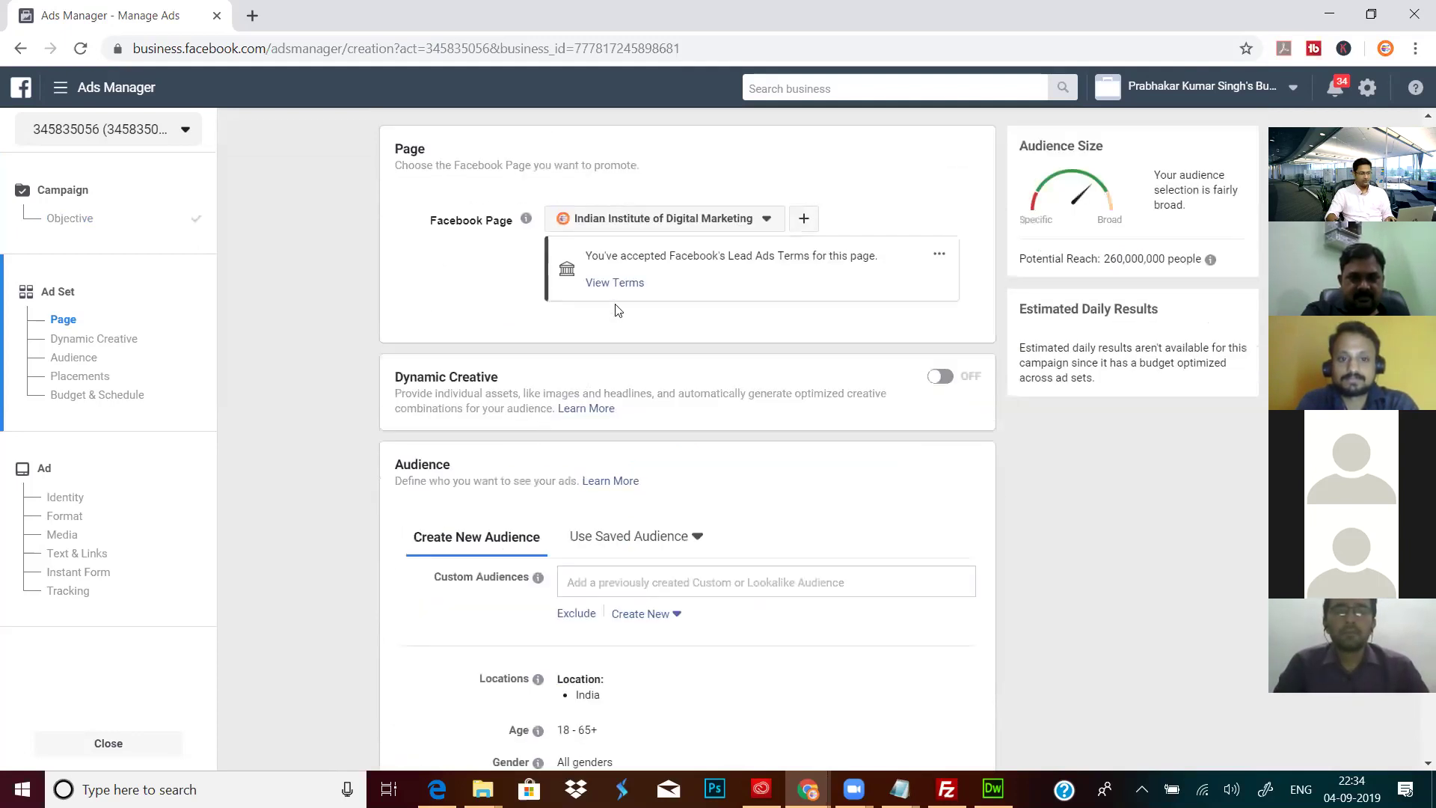
click(940, 255)
click(937, 213)
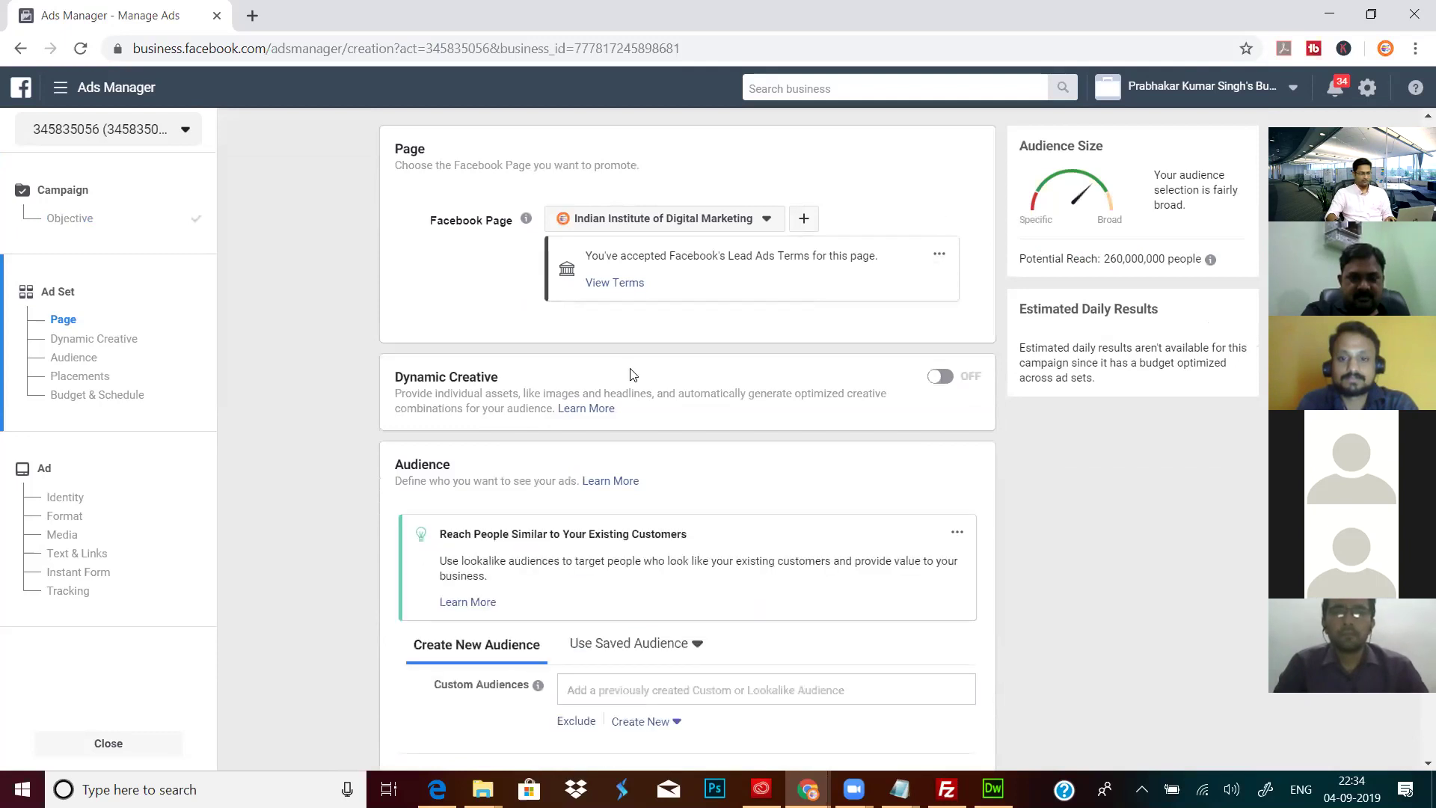
scroll(503, 403, down, 2)
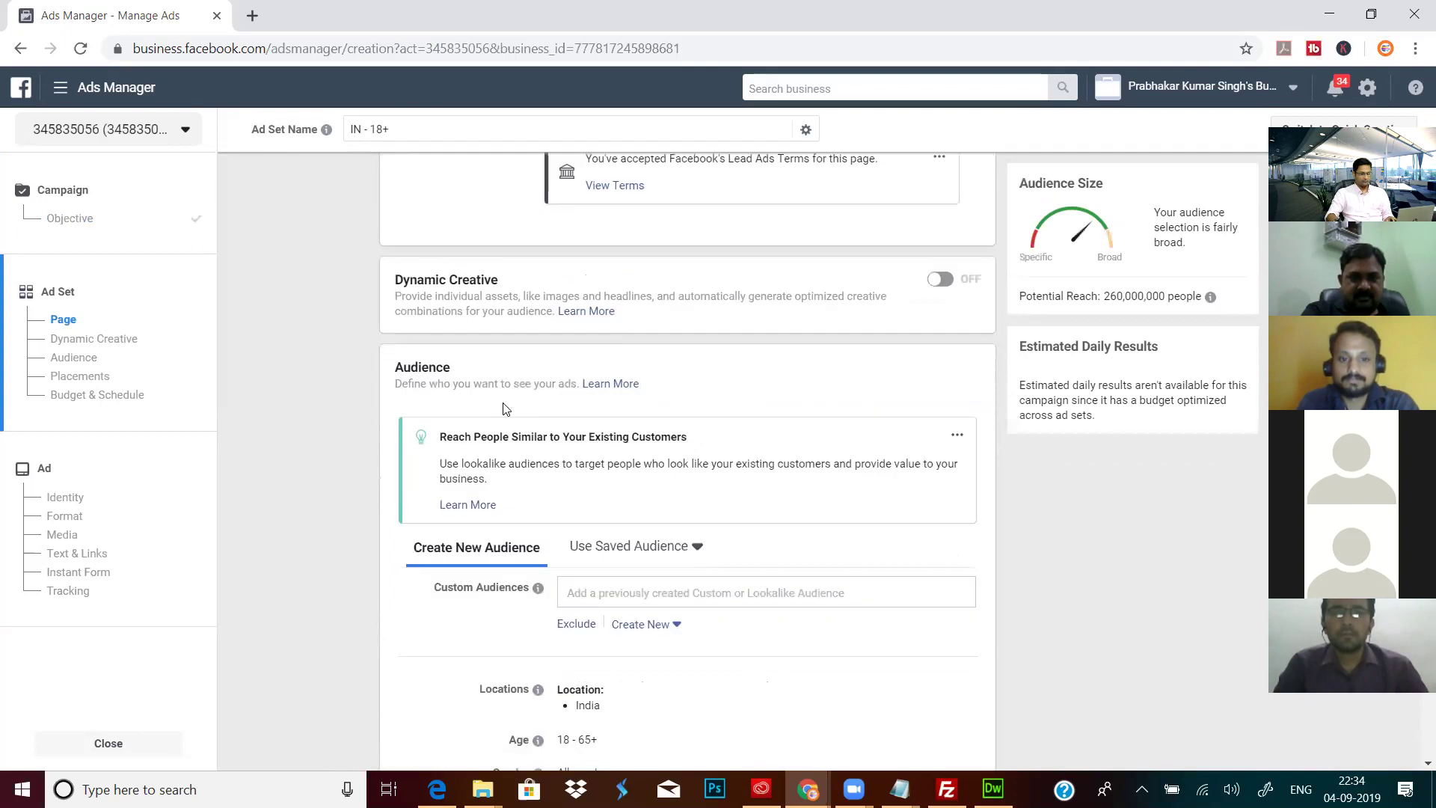
scroll(543, 348, down, 1)
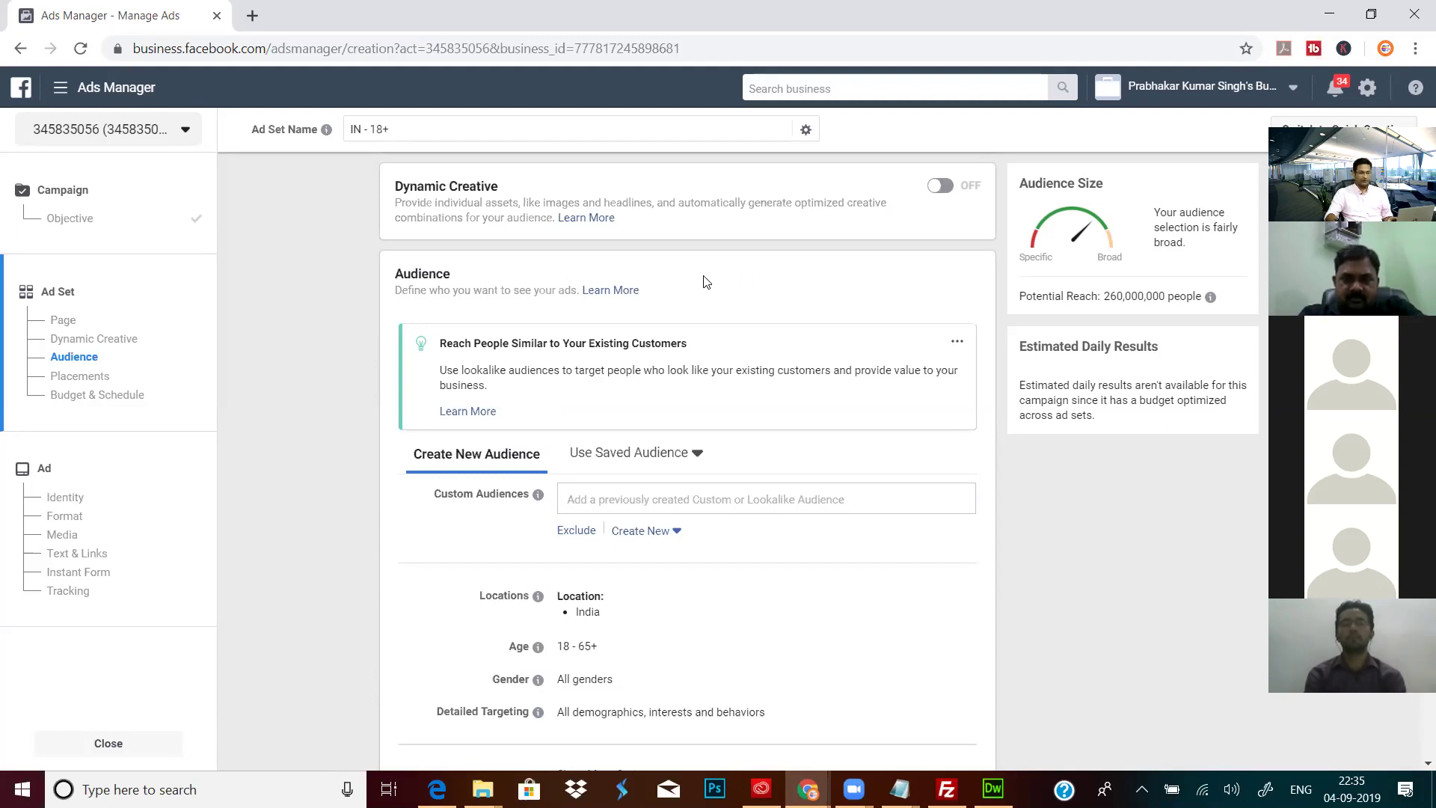
scroll(703, 281, down, 1)
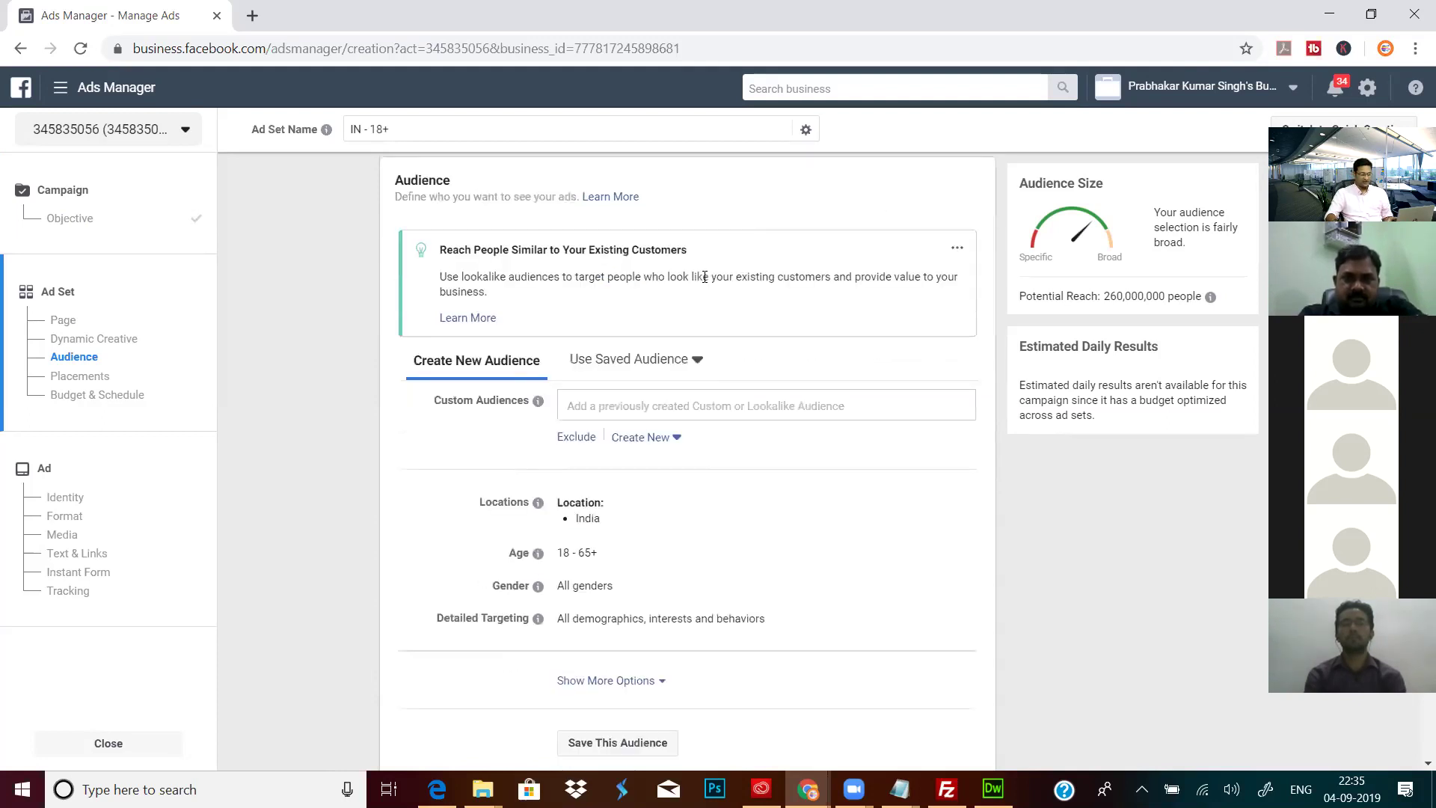
click(628, 405)
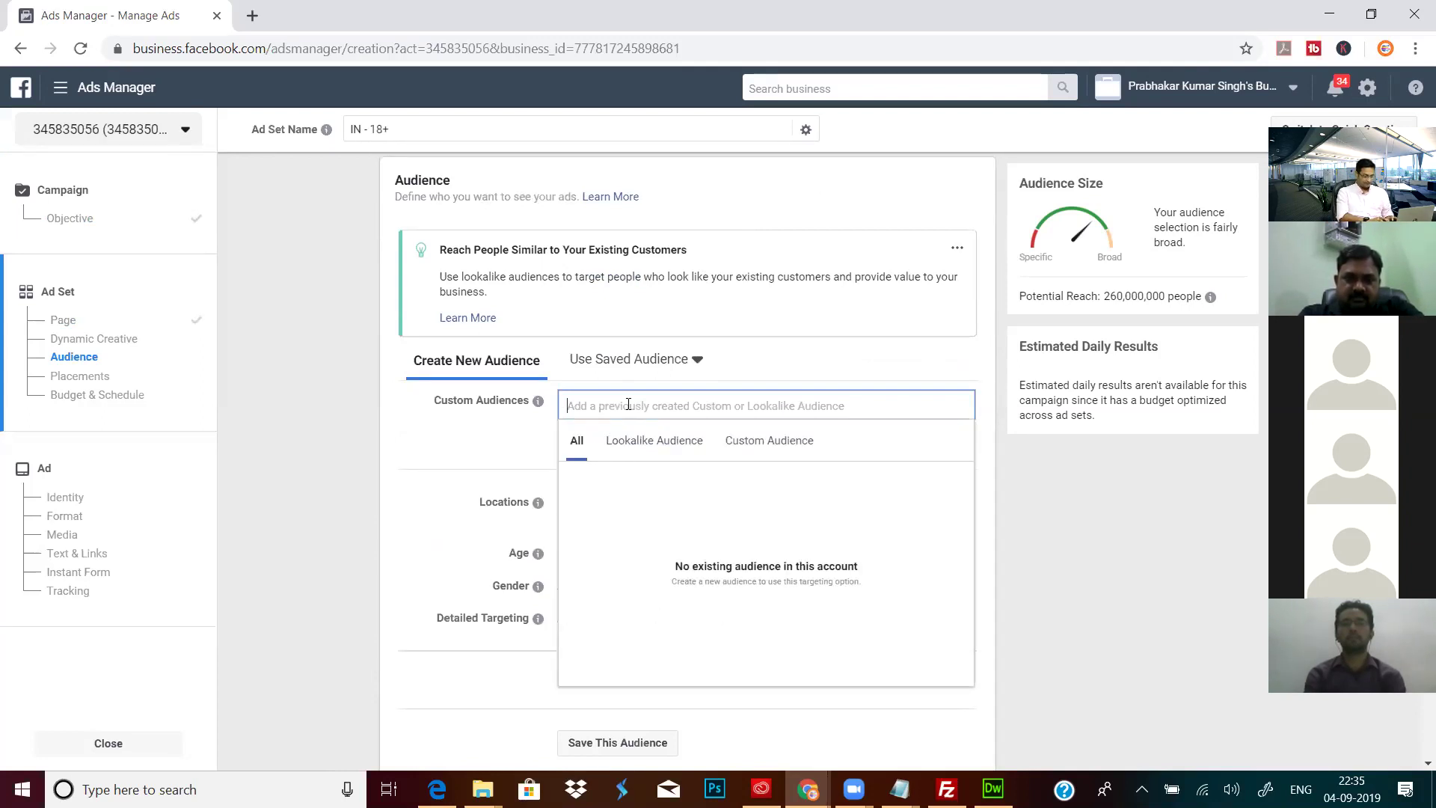
text(test class 10-11)
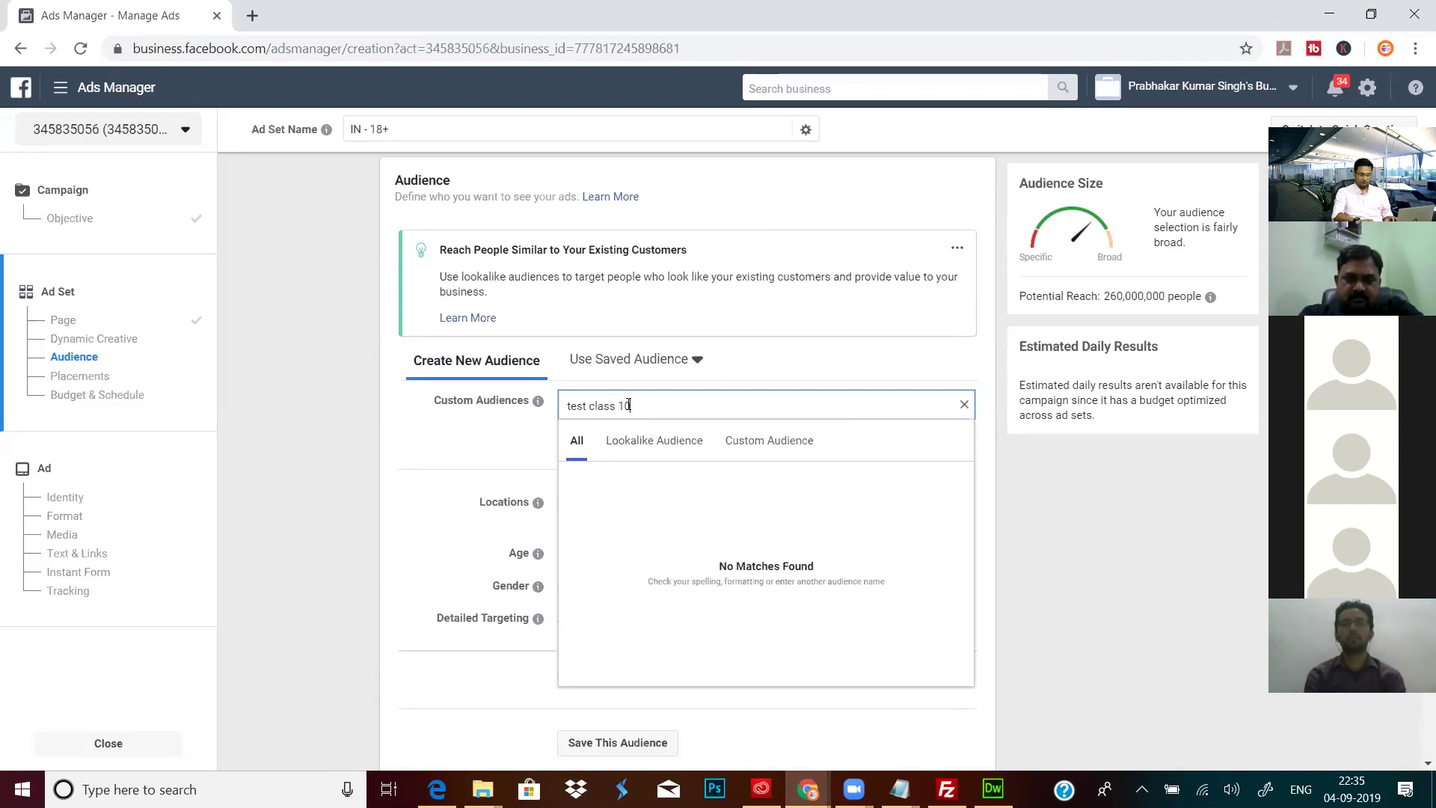
click(487, 442)
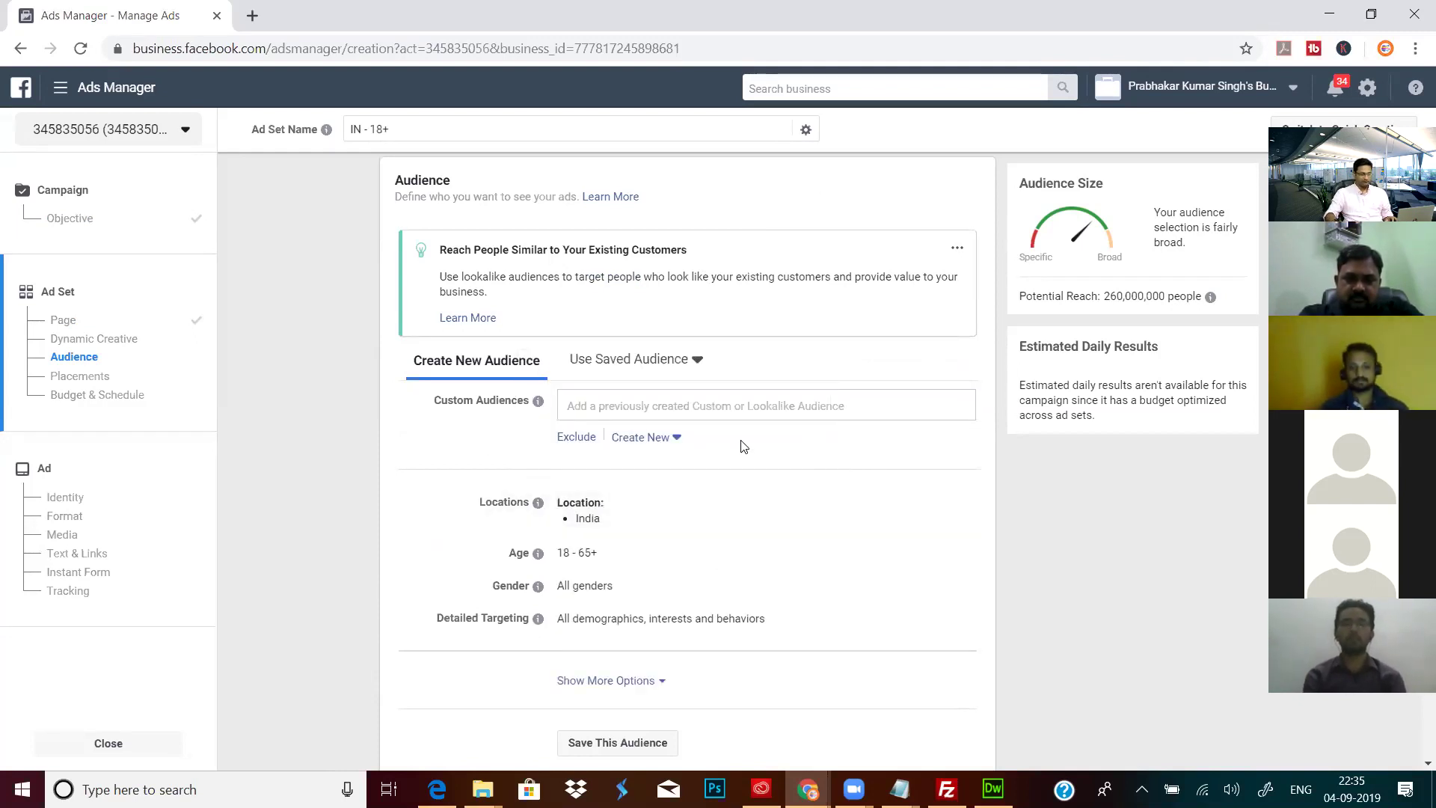
Step: Search the existing custom and lookalike audiences for "test 10" and close the audience list
click(657, 408)
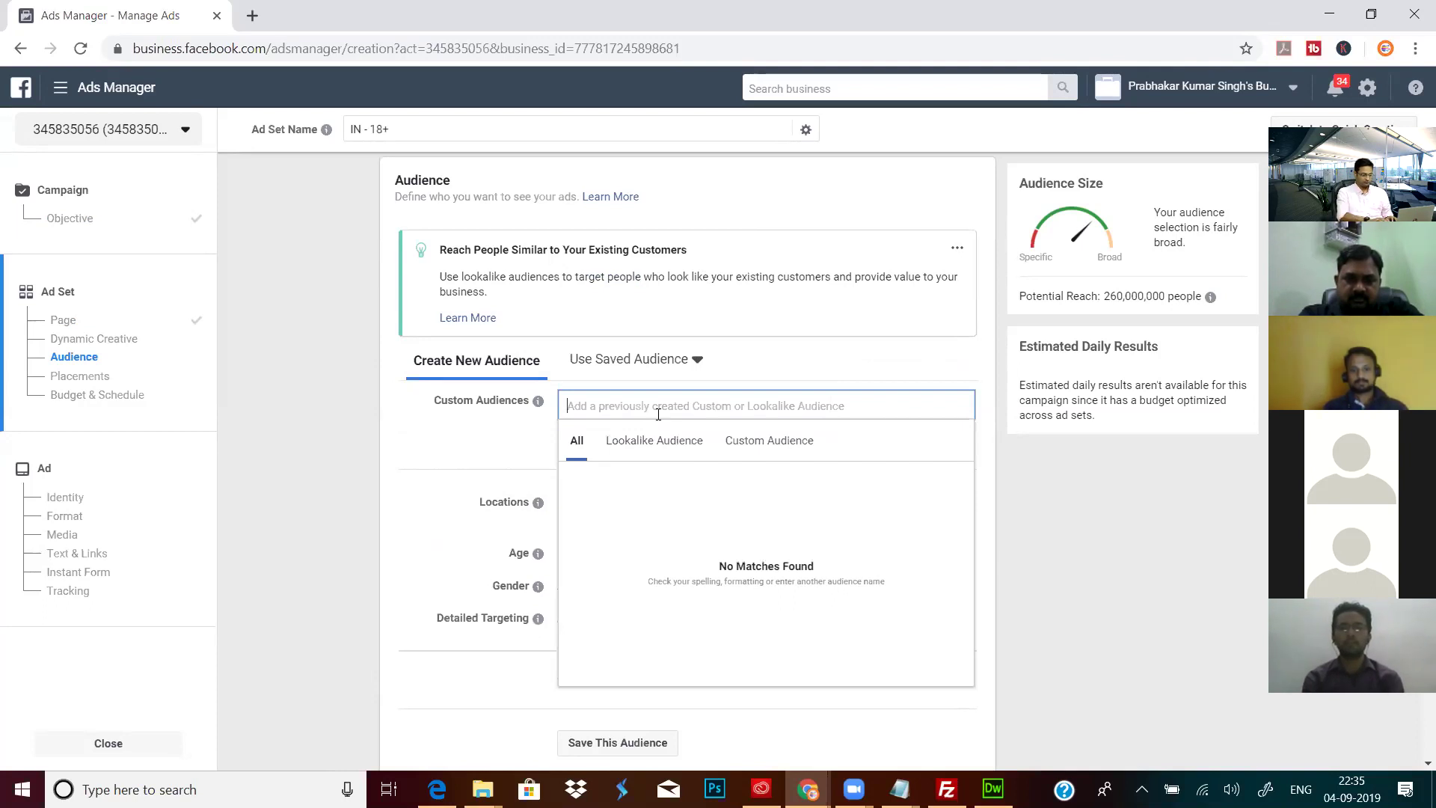
text(test)
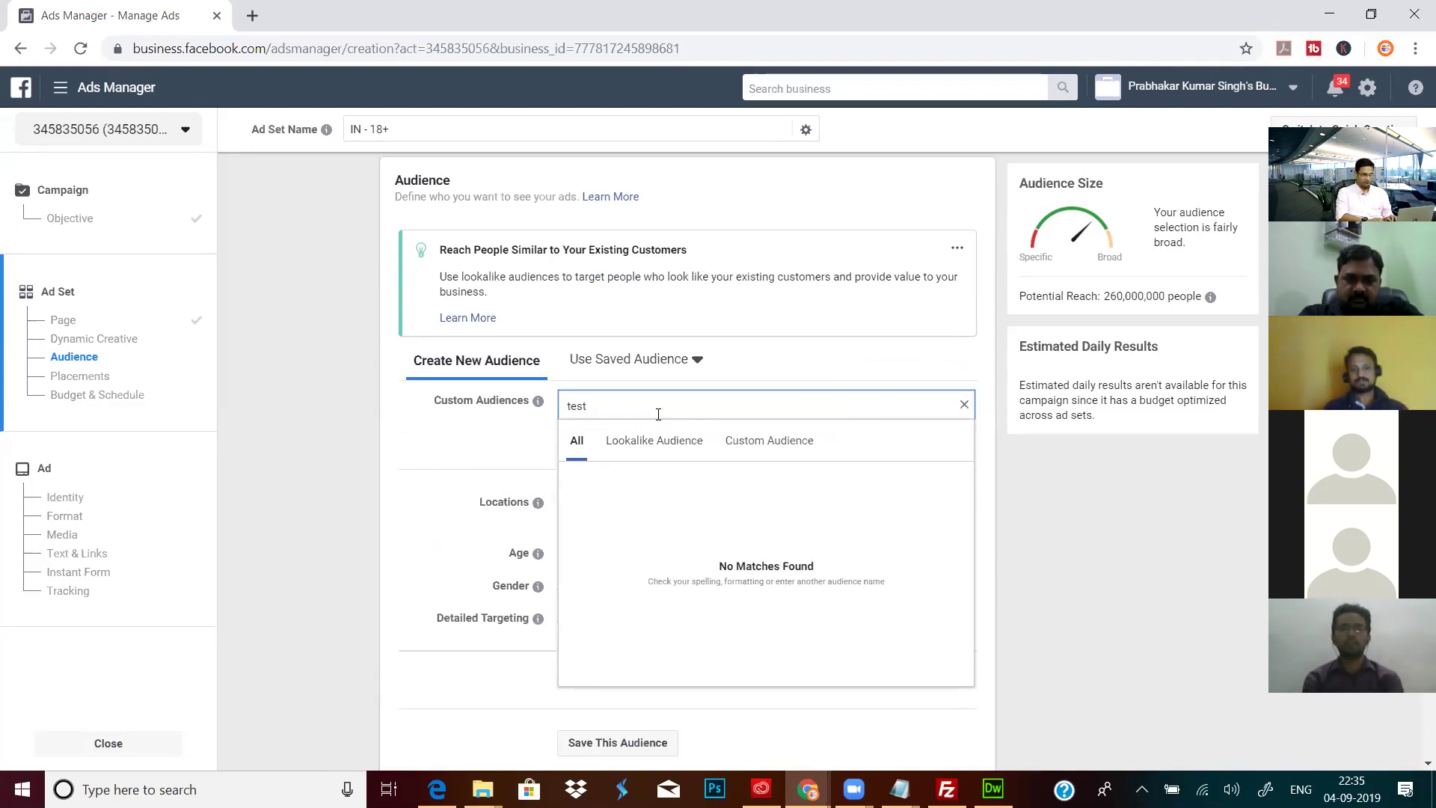
text( 10)
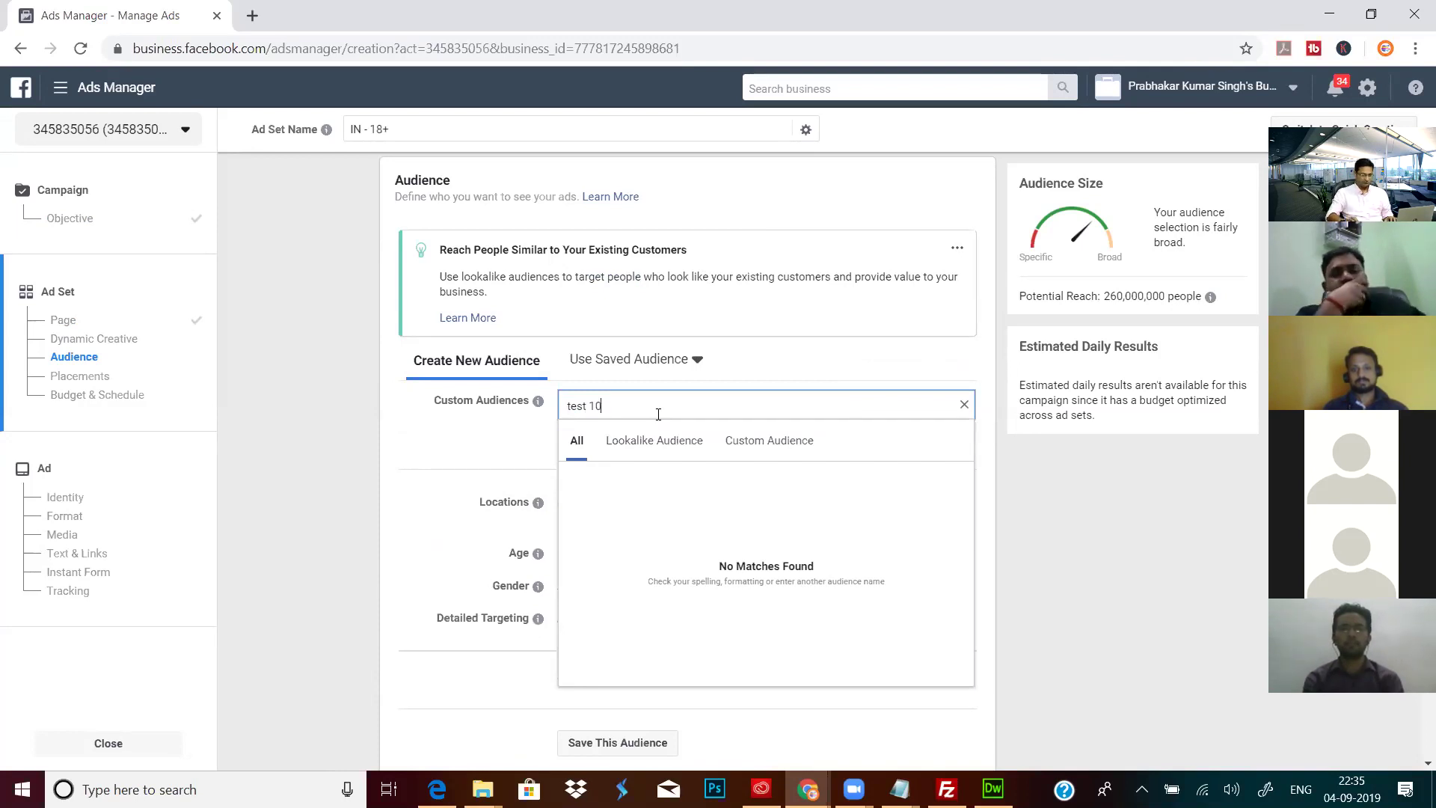
click(785, 374)
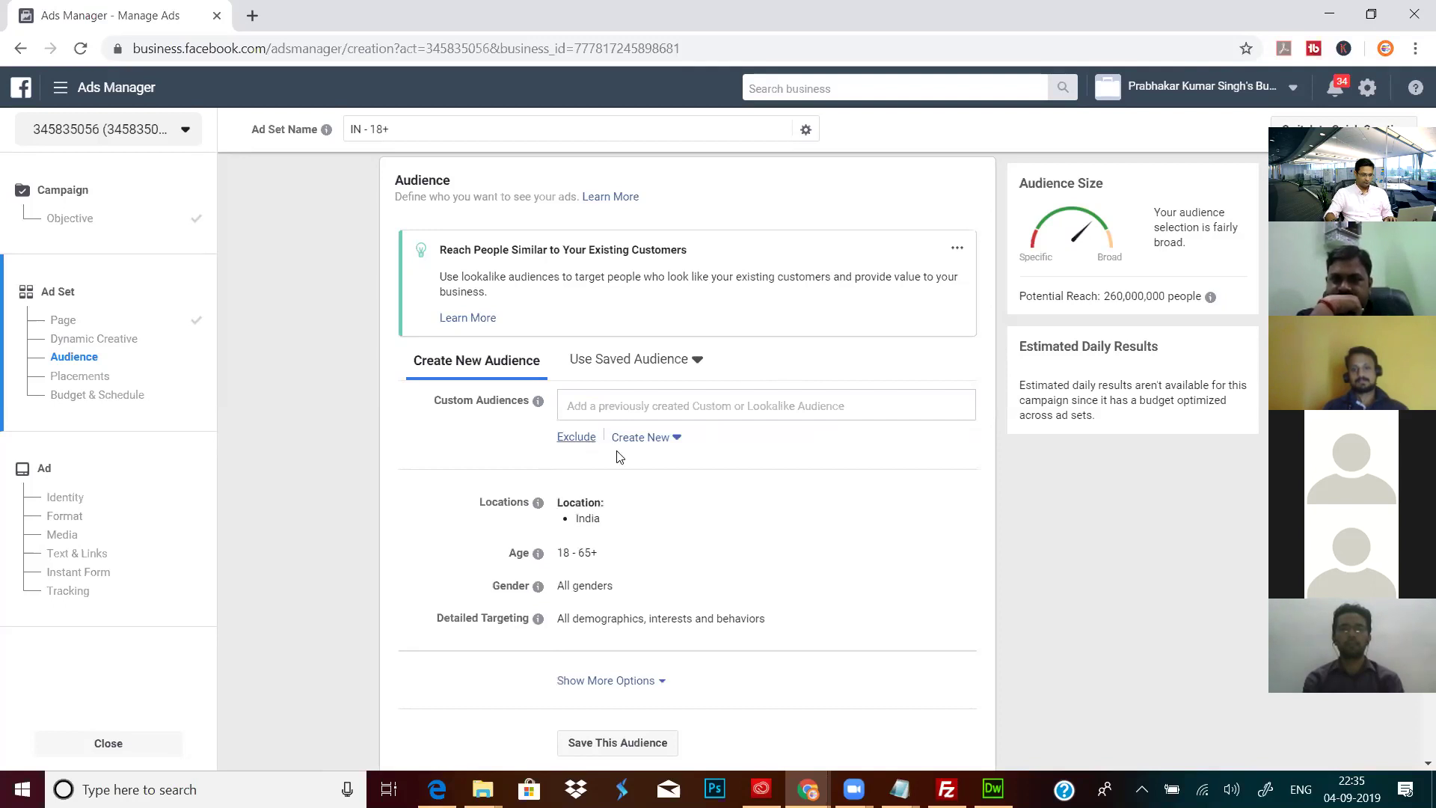
Step: Start a new custom audience from a customer list that includes customer lifetime value (LTV) and download its file template
click(674, 438)
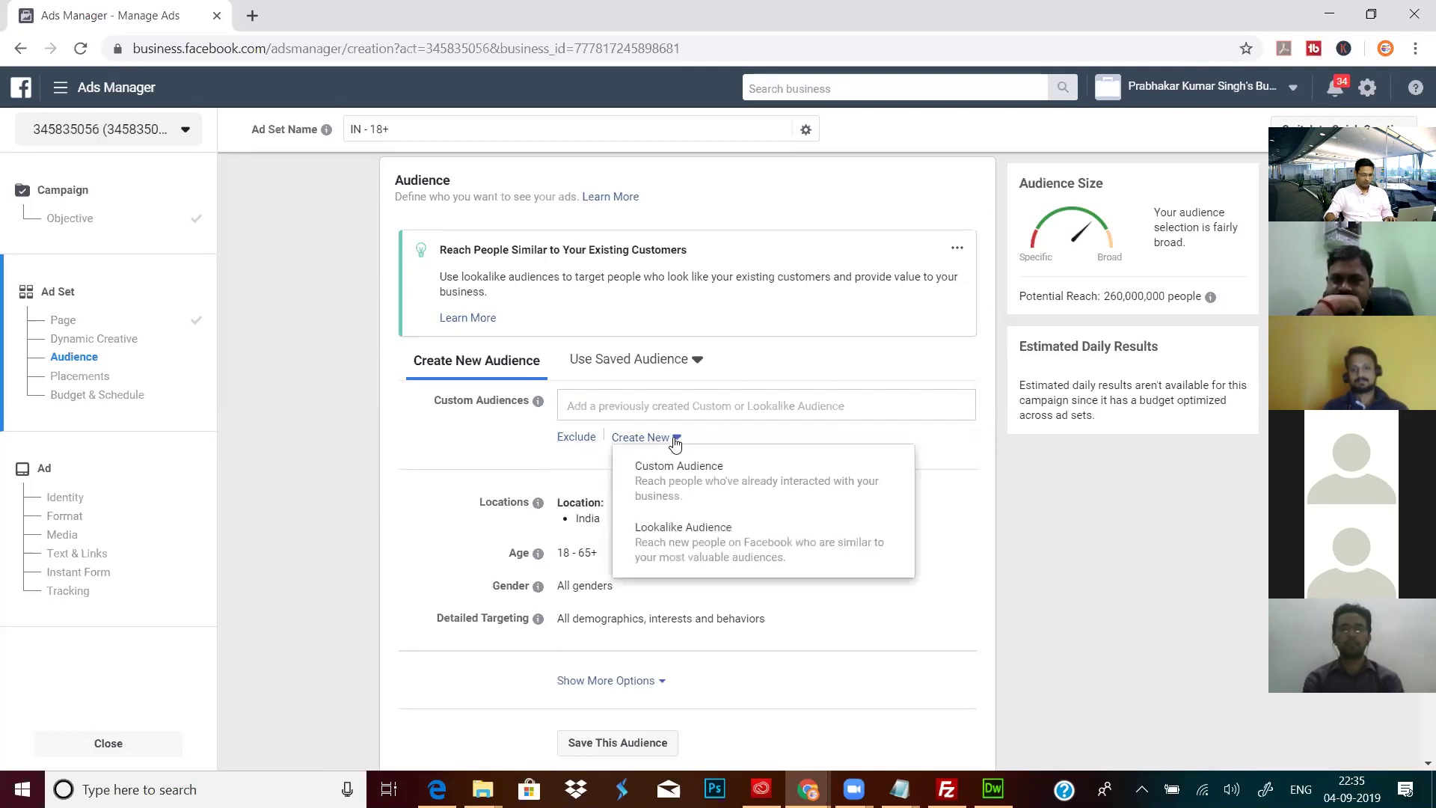
click(674, 483)
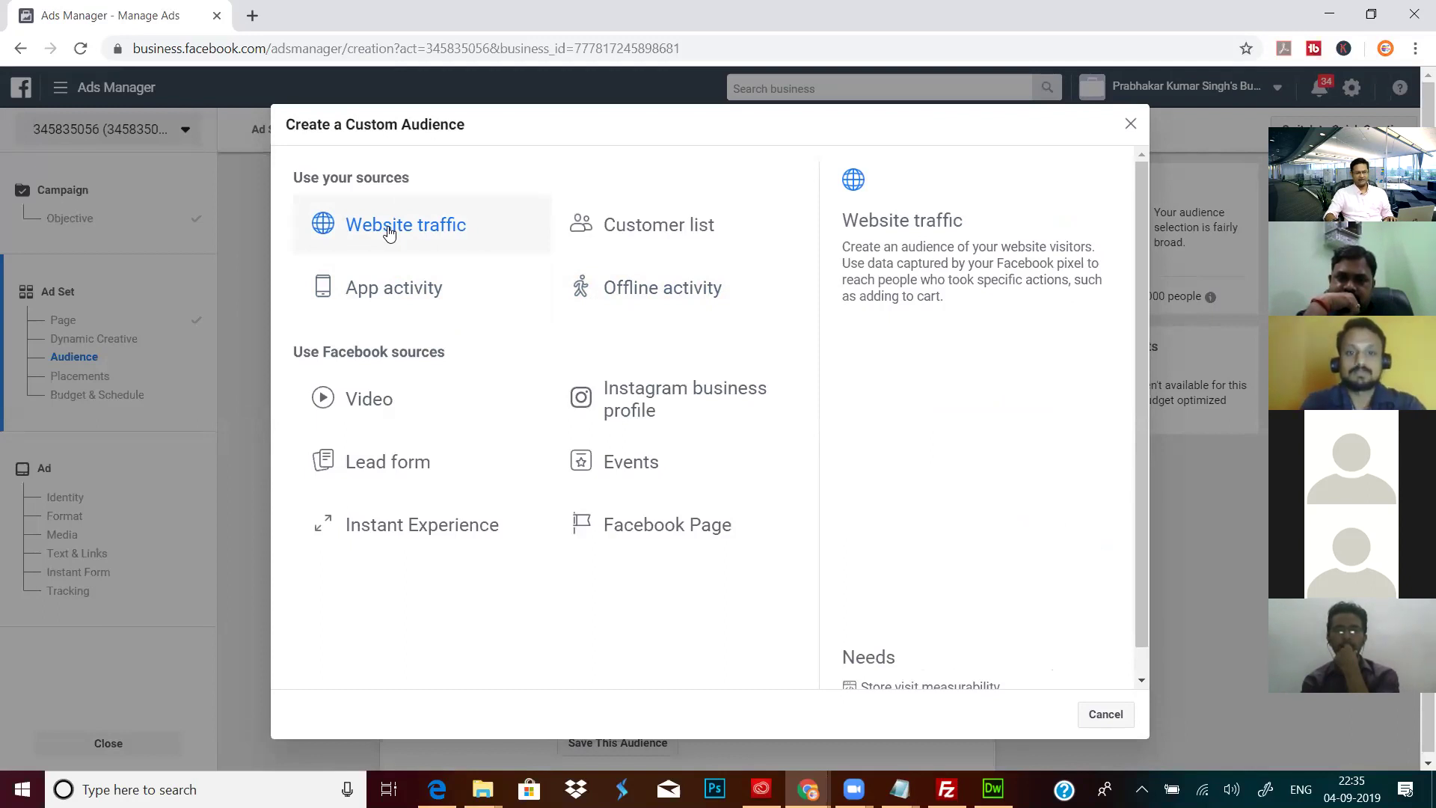
click(640, 231)
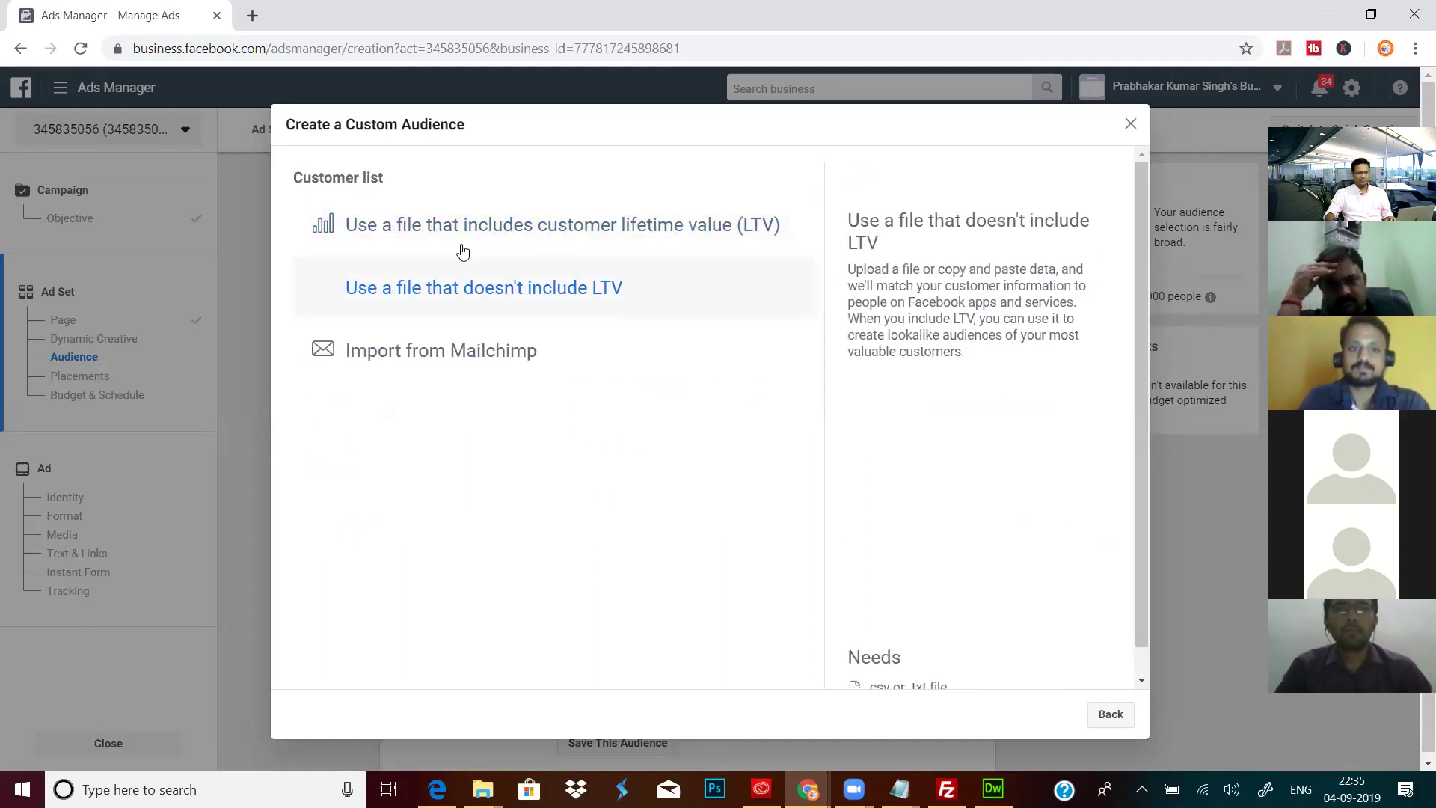
click(713, 226)
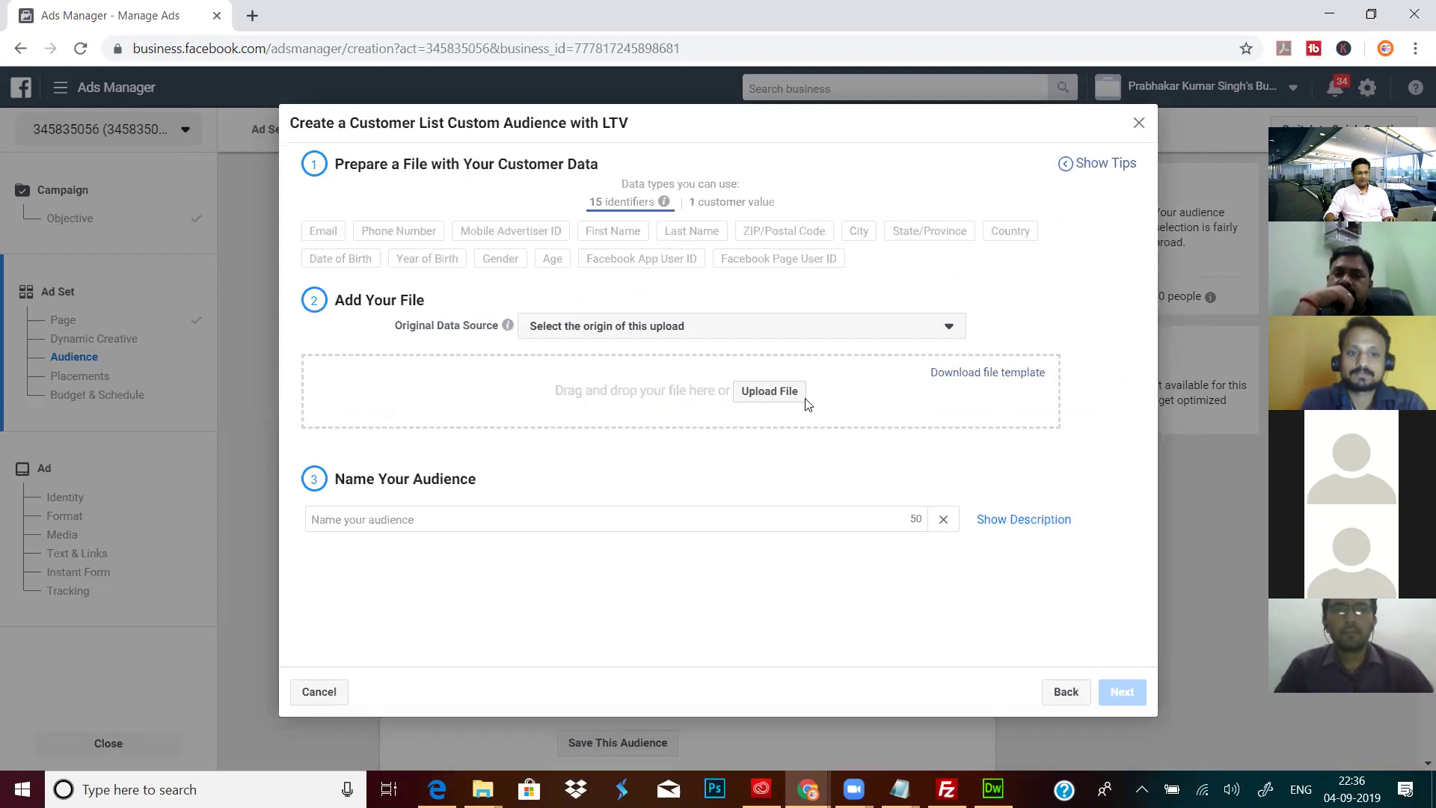
click(1017, 374)
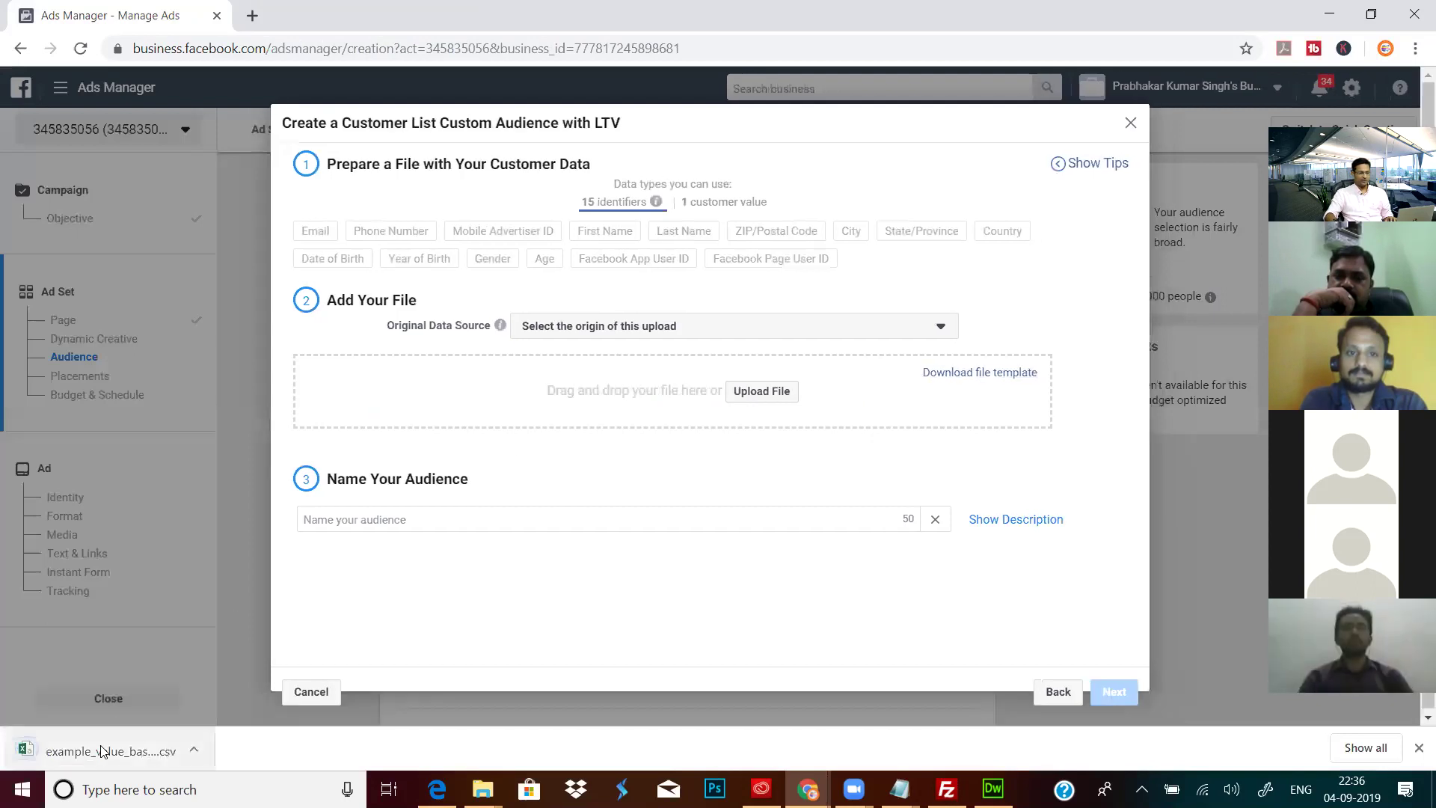
Step: Open the downloaded audience file template in Excel and widen its madid column and first email column to show full values
click(98, 751)
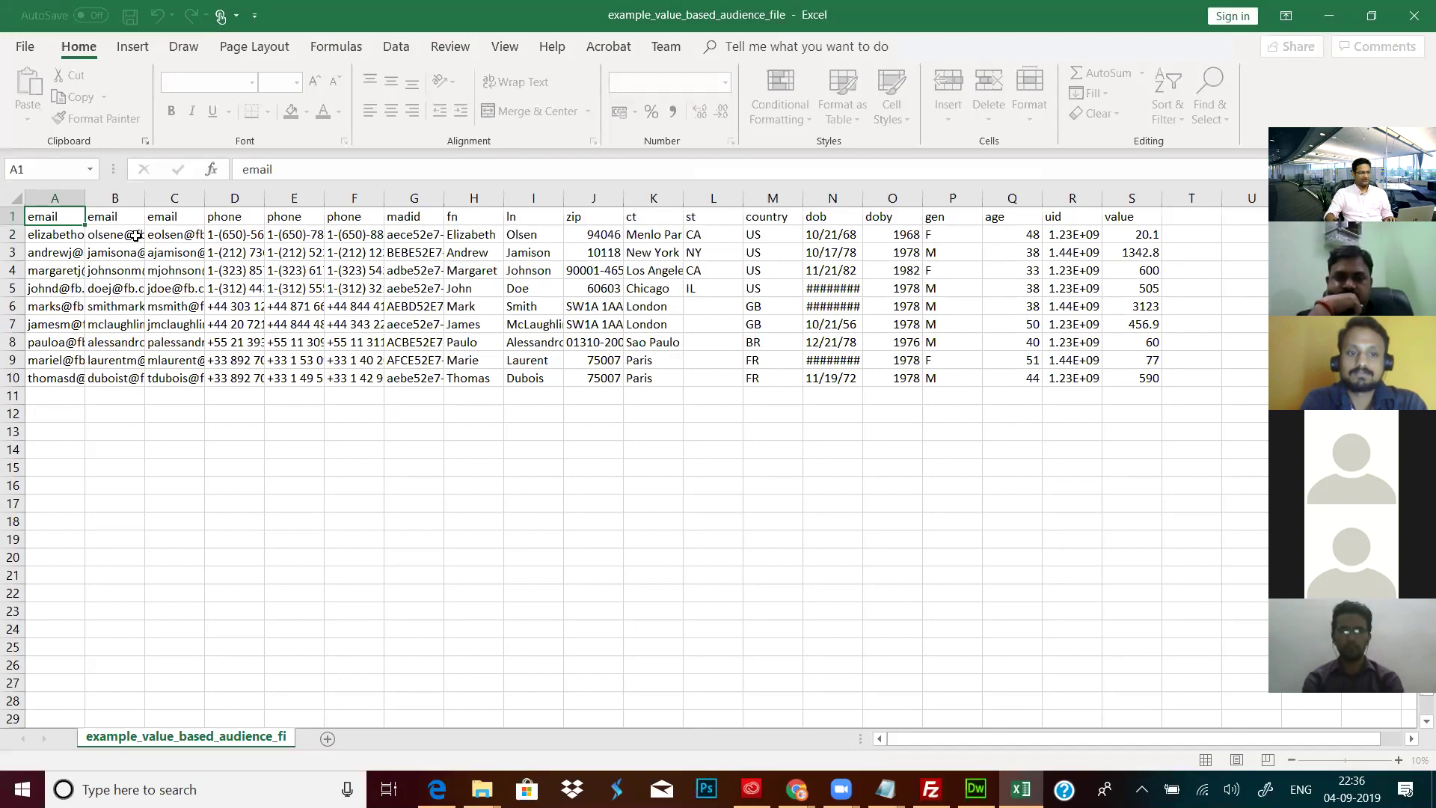
click(430, 237)
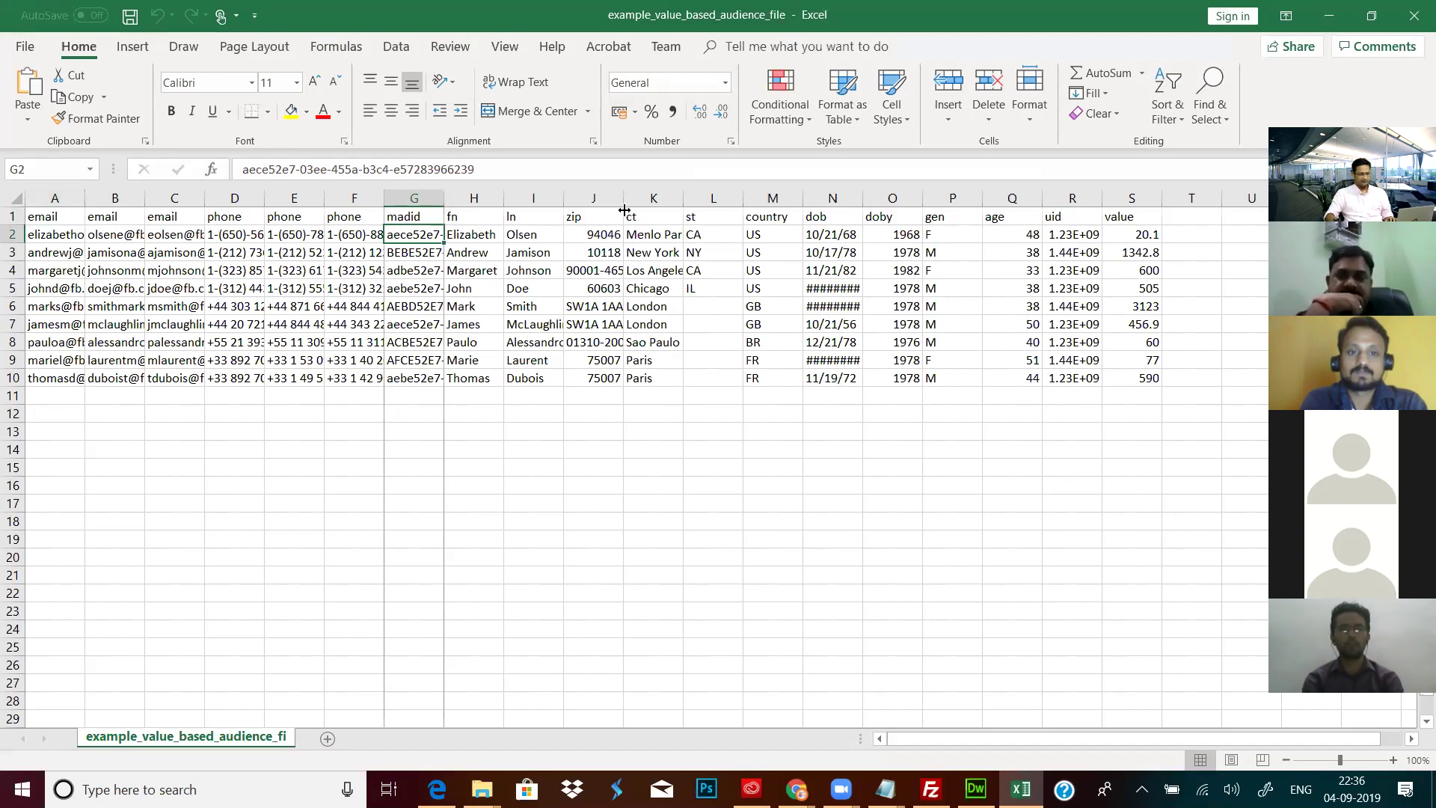
double_click(443, 198)
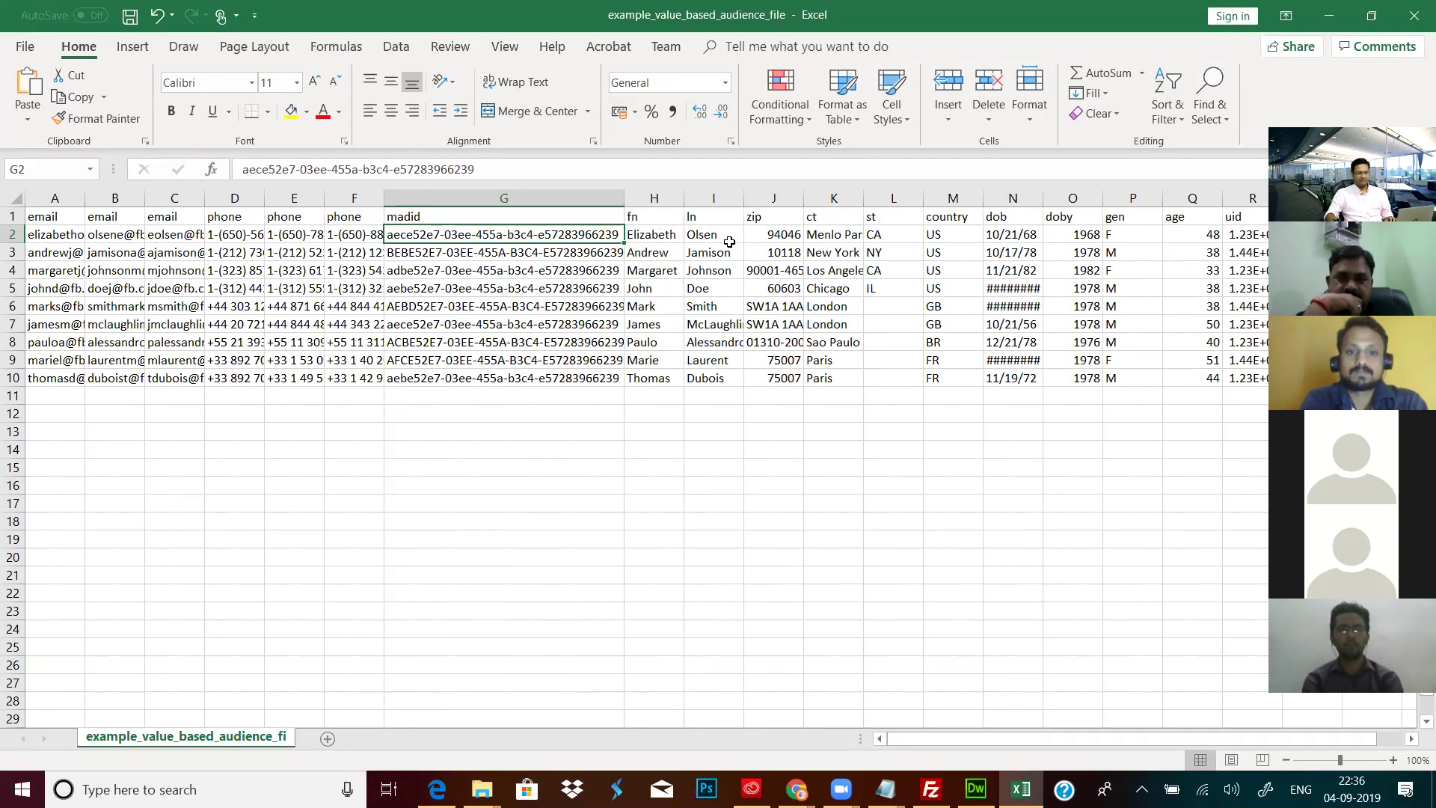
click(652, 234)
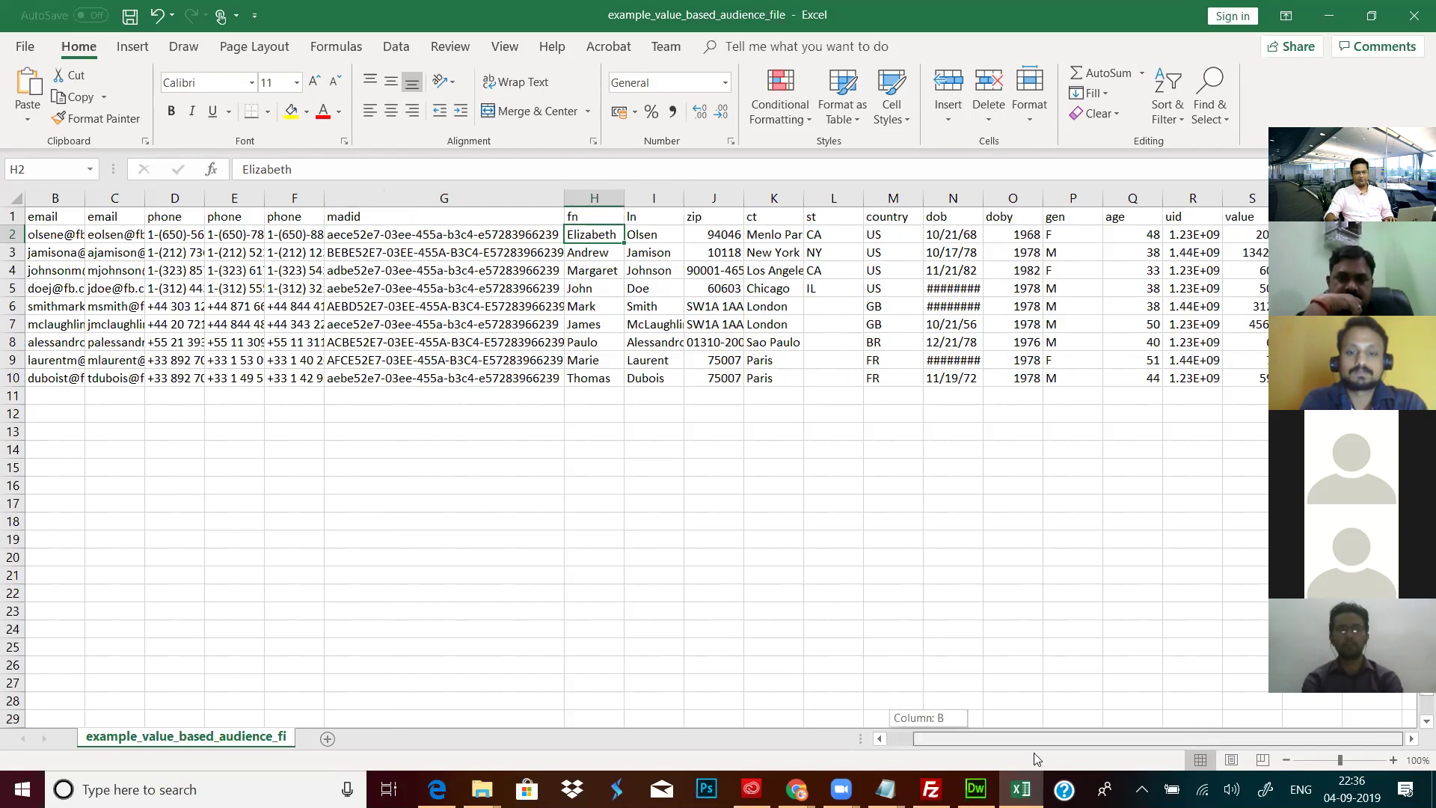
scroll(285, 431, left, 1)
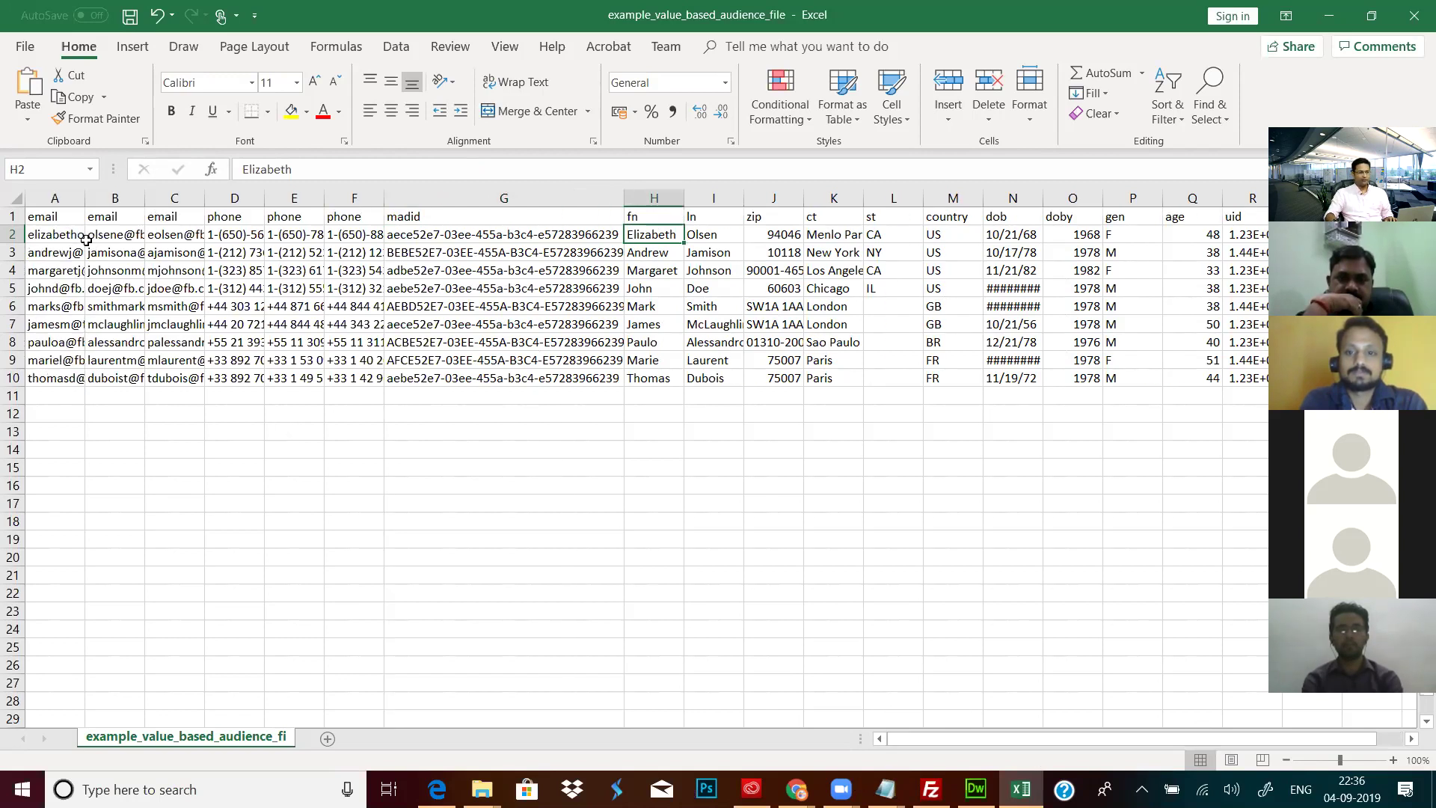
drag(82, 198, 177, 213)
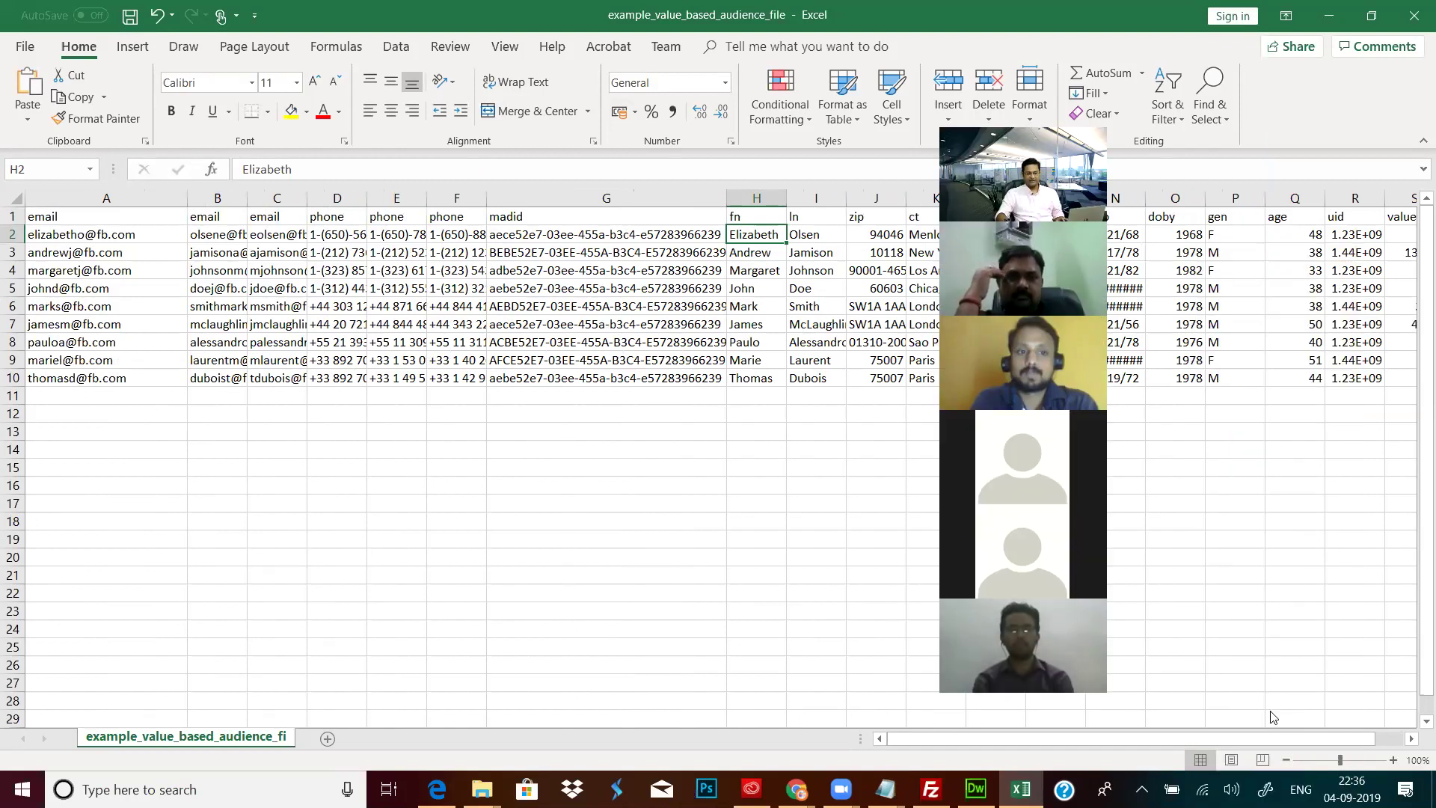
Step: Examine the age values and the remaining customer data columns of the audience file template
drag(1090, 741, 1116, 740)
drag(1283, 422, 1302, 247)
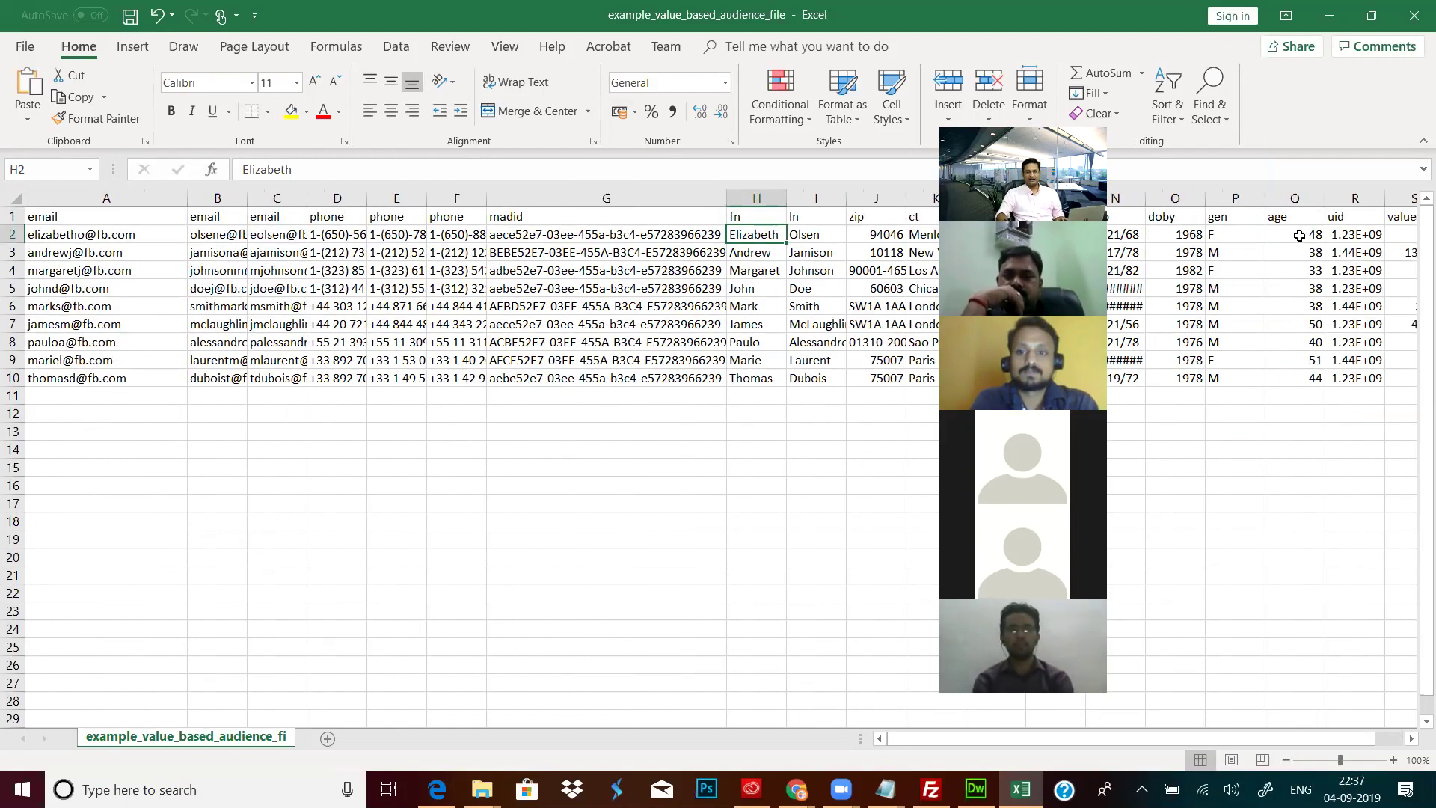
click(1300, 258)
click(1301, 301)
click(1299, 343)
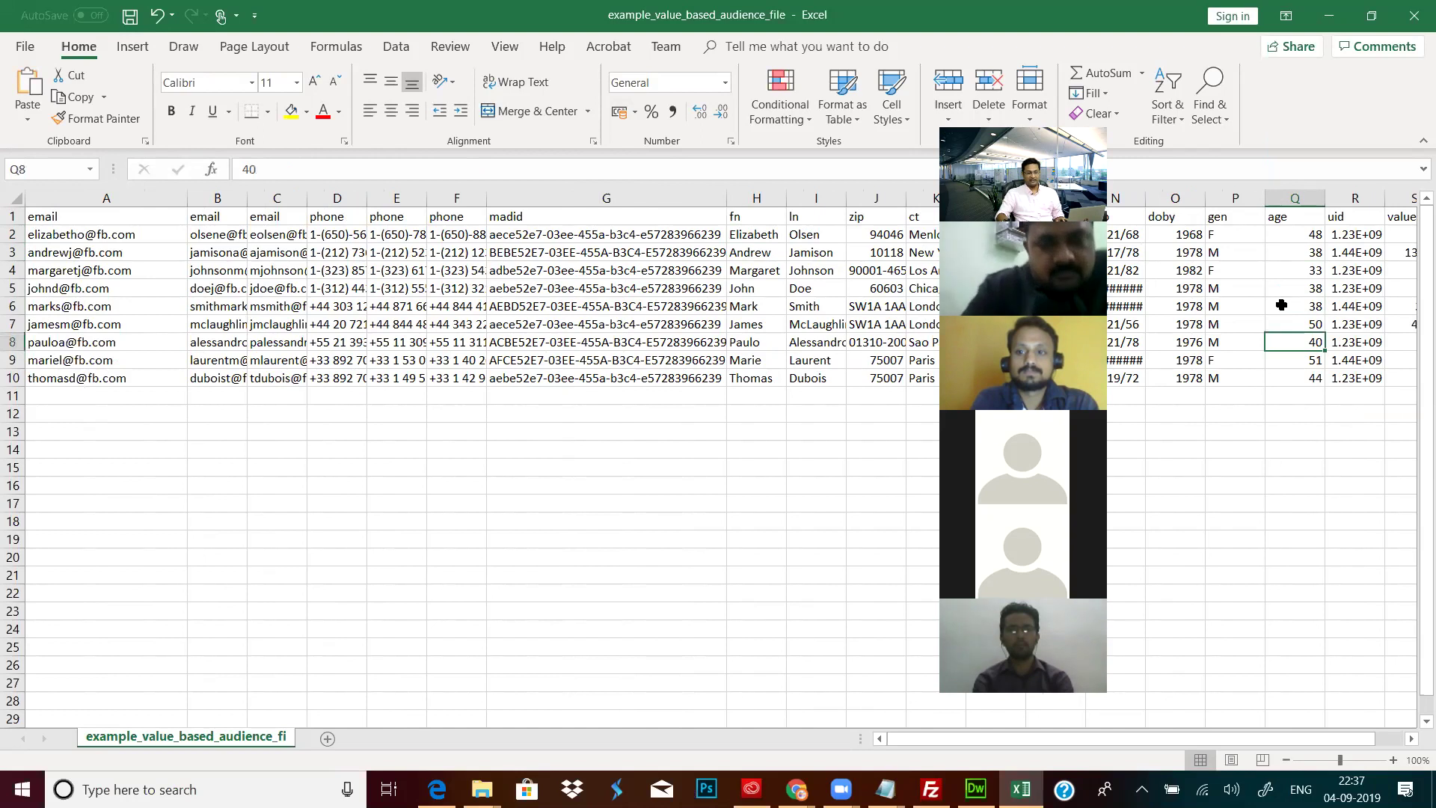
click(1299, 236)
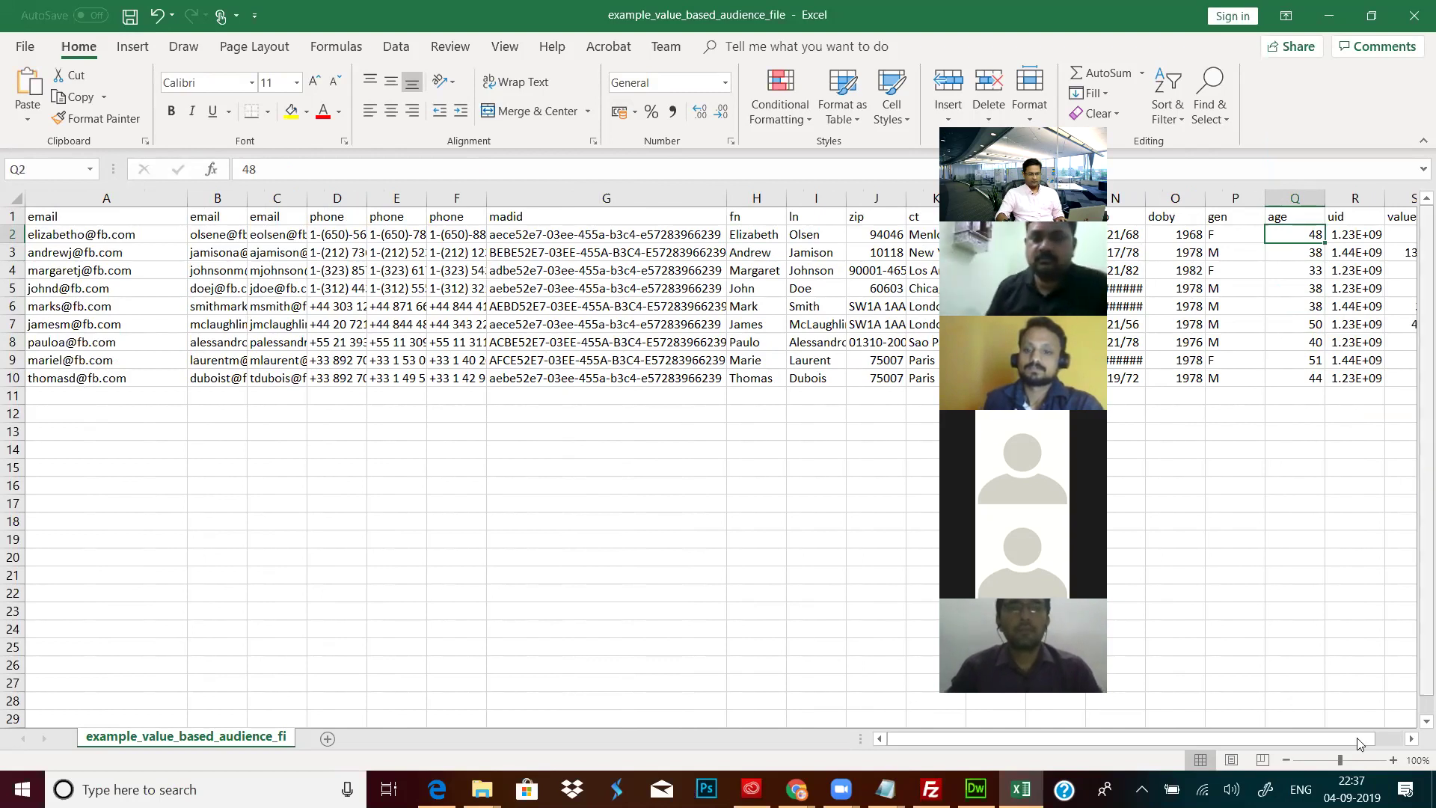
drag(1360, 743, 1385, 743)
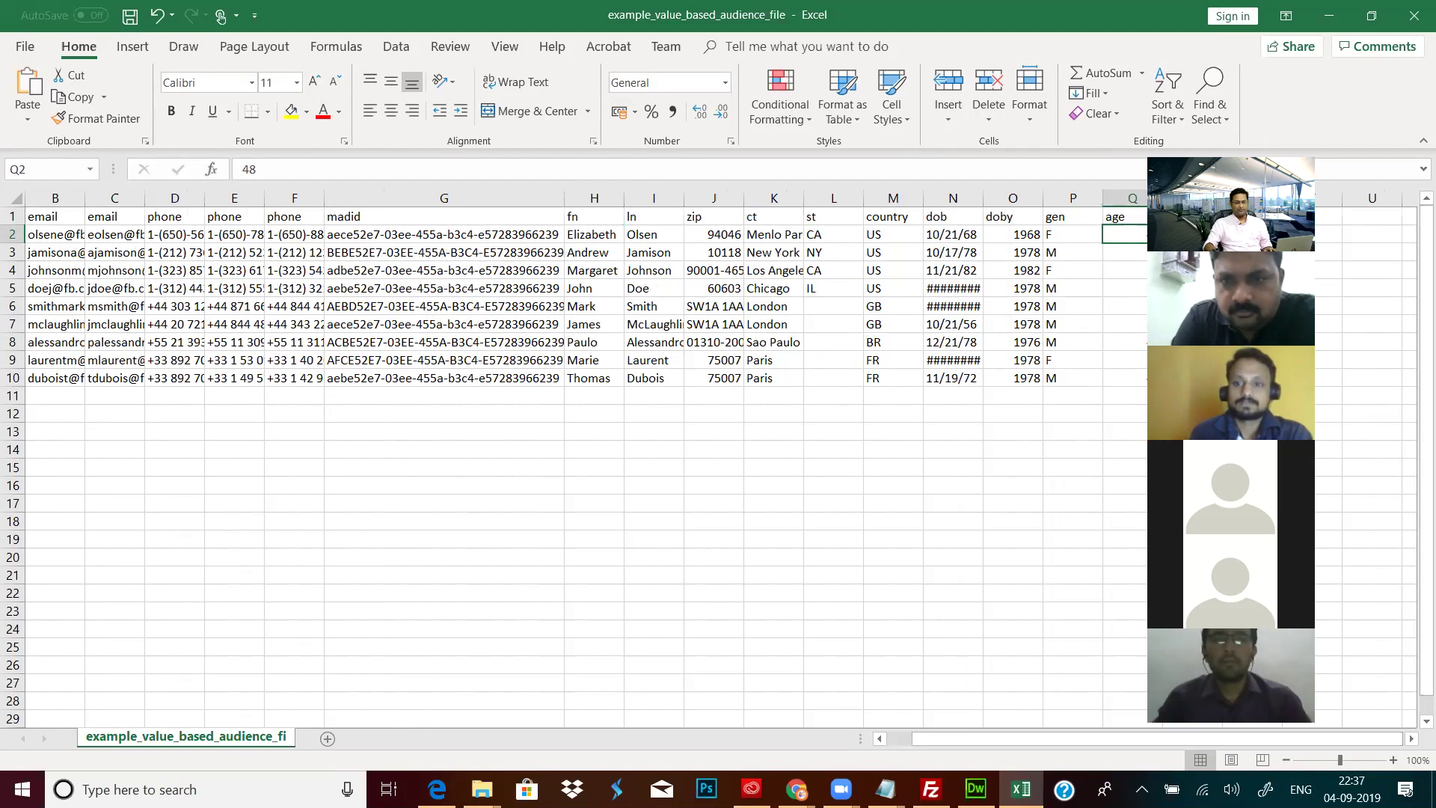
scroll(330, 487, left, 1)
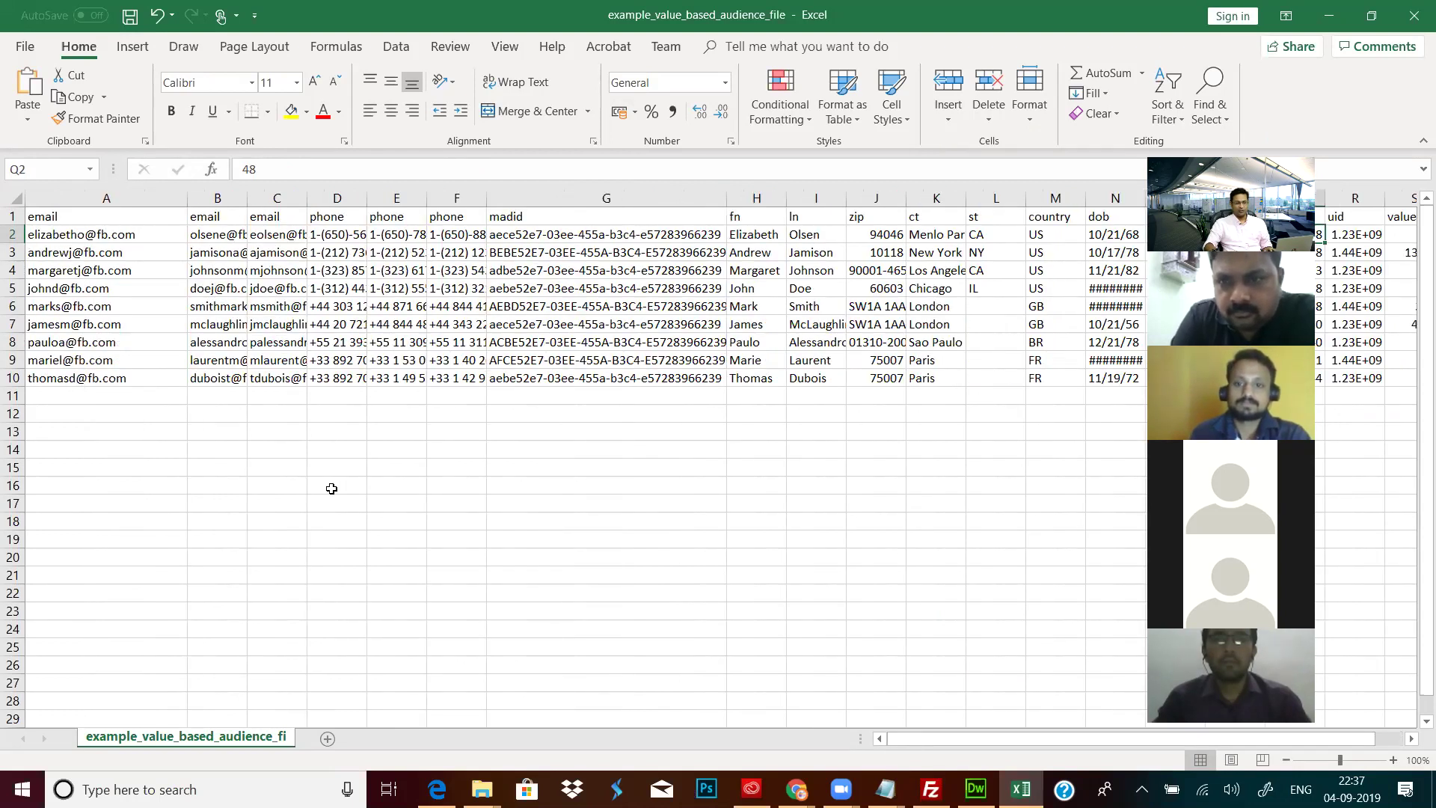
Step: Return to Ads Manager in the browser and view the Original Data Source options for the customer list upload
double_click(565, 13)
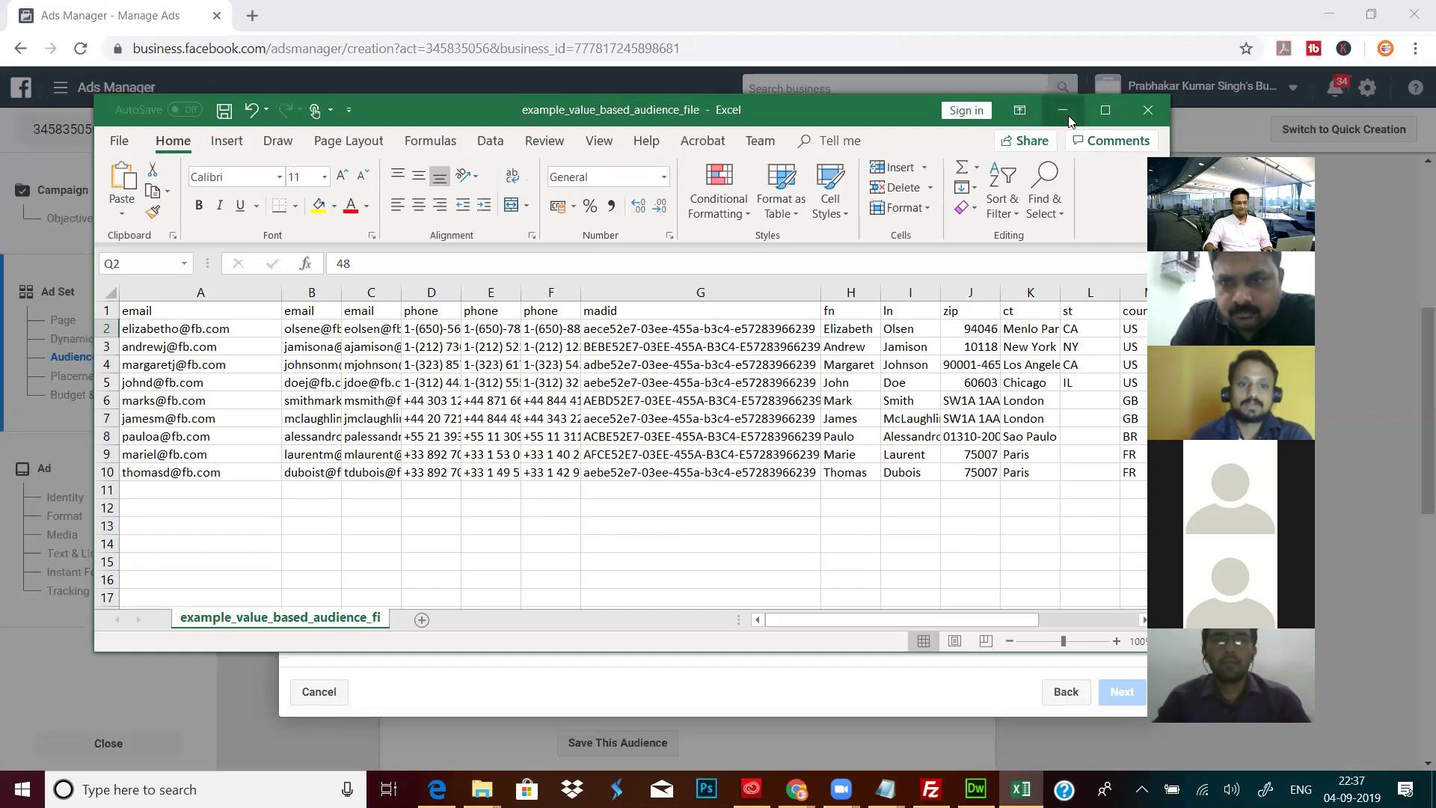
click(1063, 111)
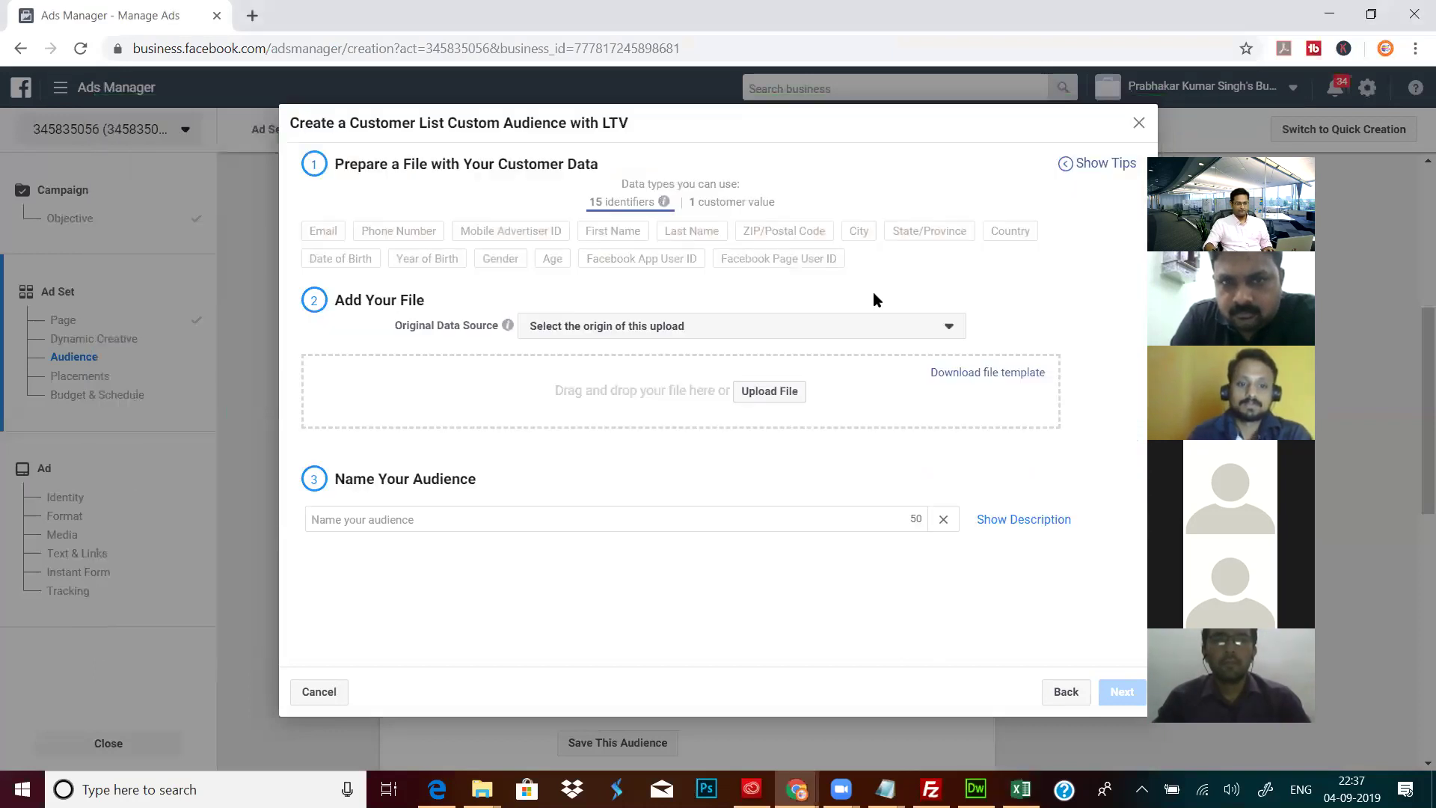
click(949, 329)
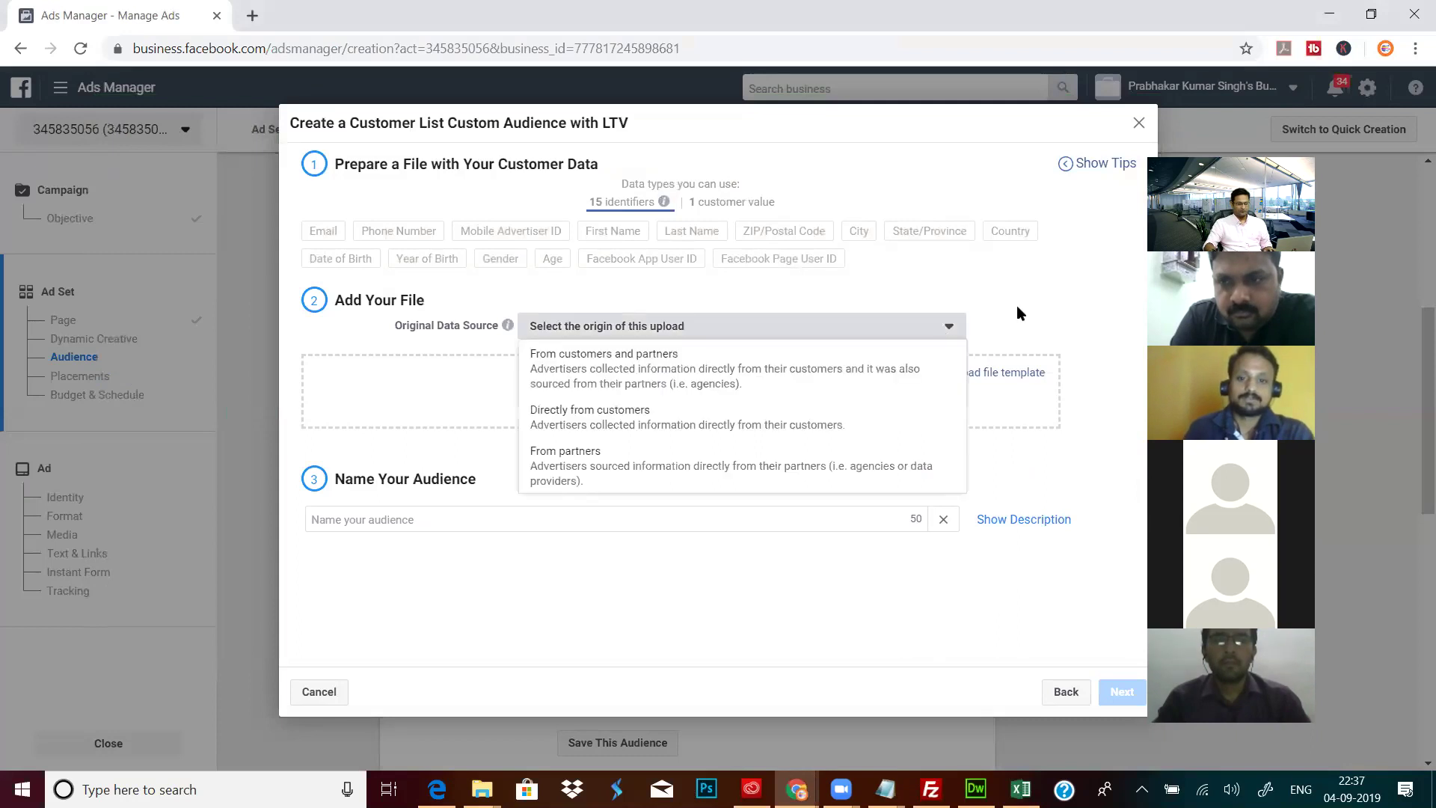
click(1139, 122)
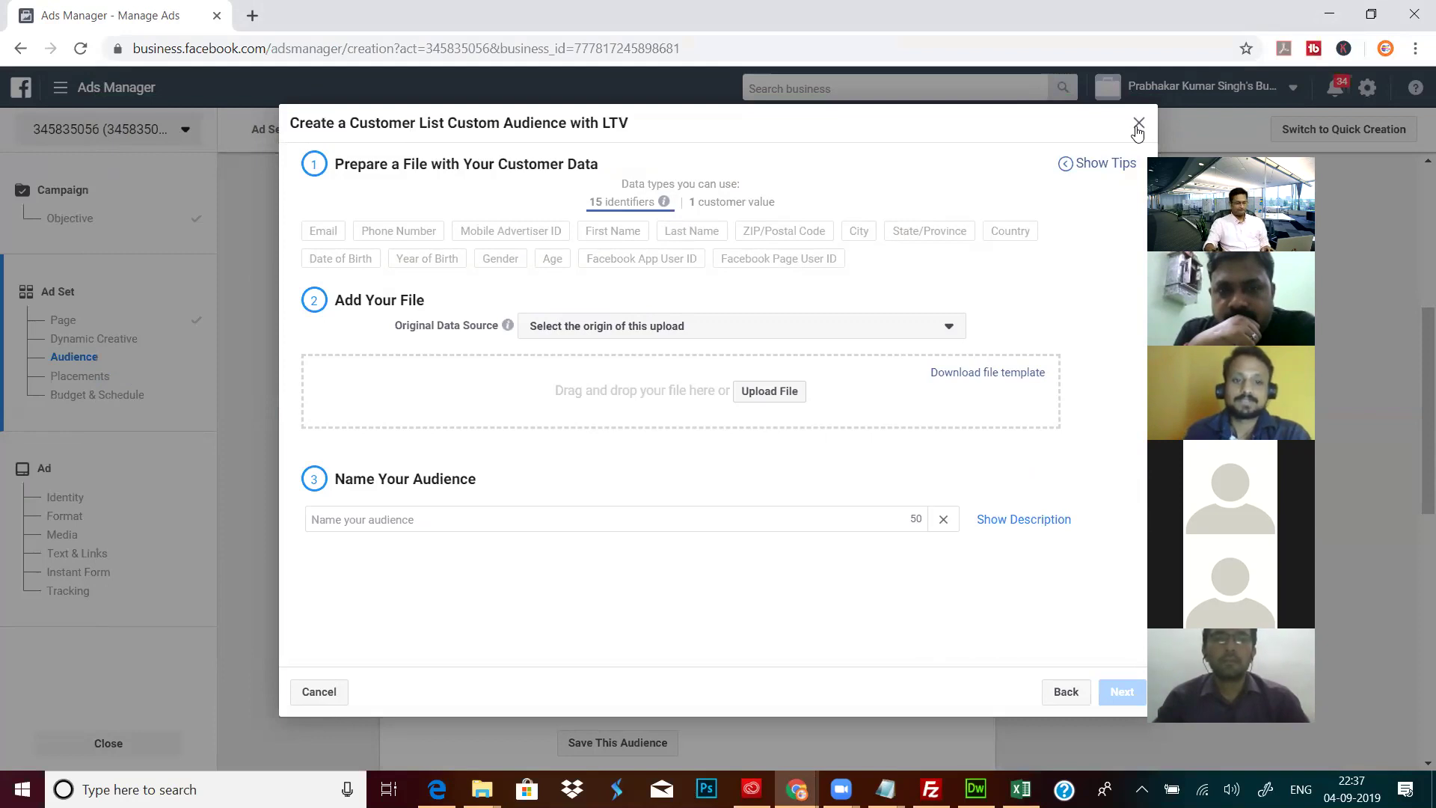
Step: Back out of the customer list setup and start a custom audience based on a lead form instead
click(1059, 699)
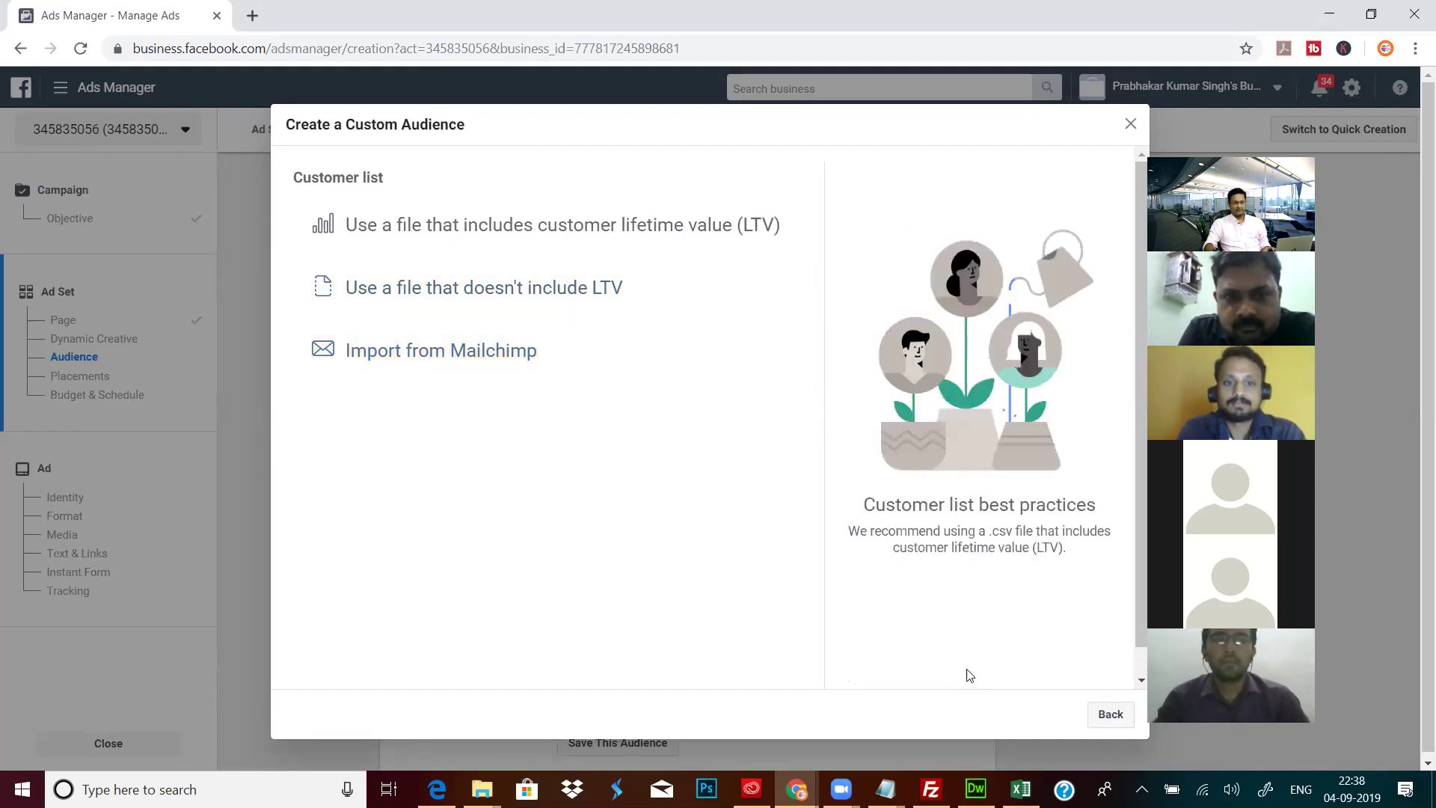
click(1111, 714)
click(1107, 714)
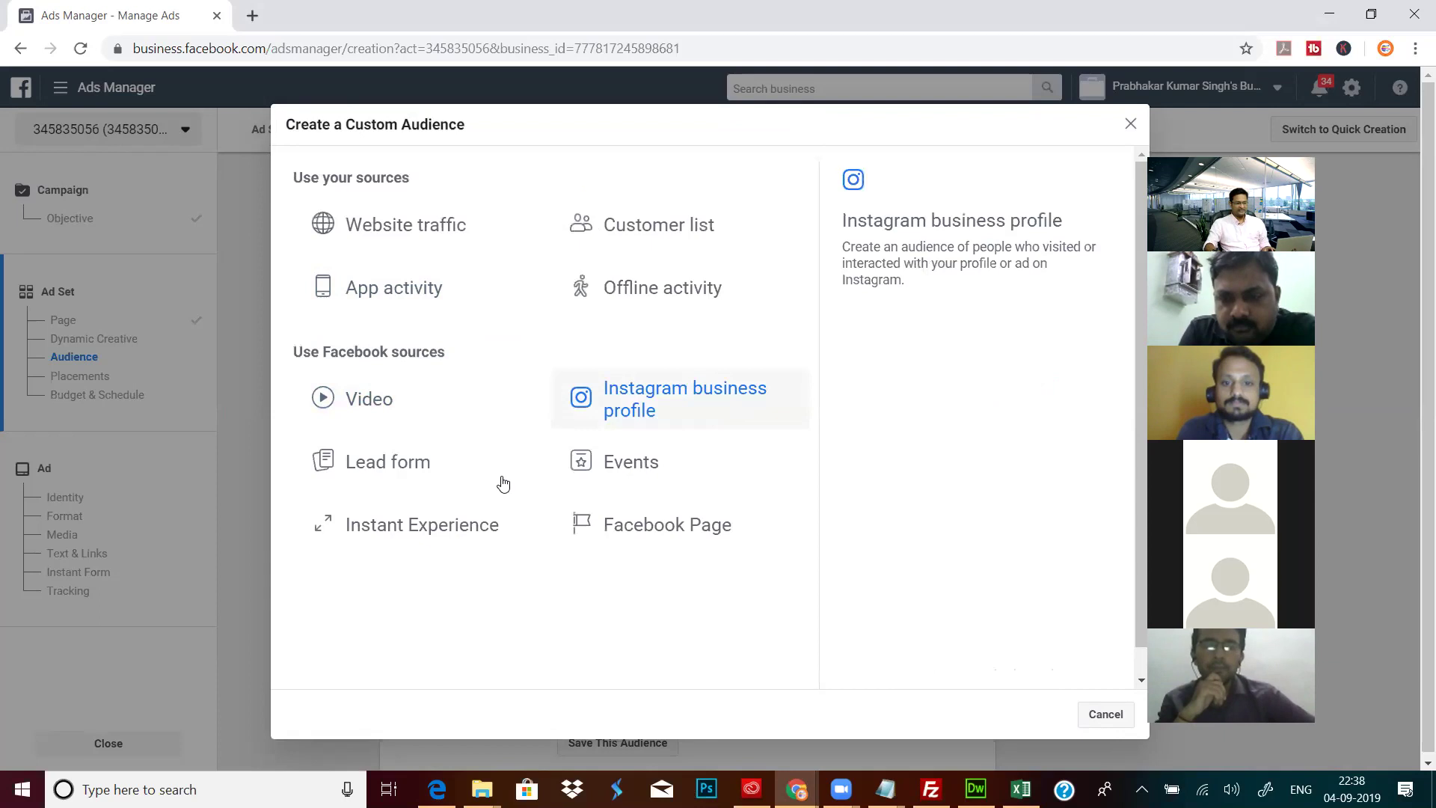
click(396, 464)
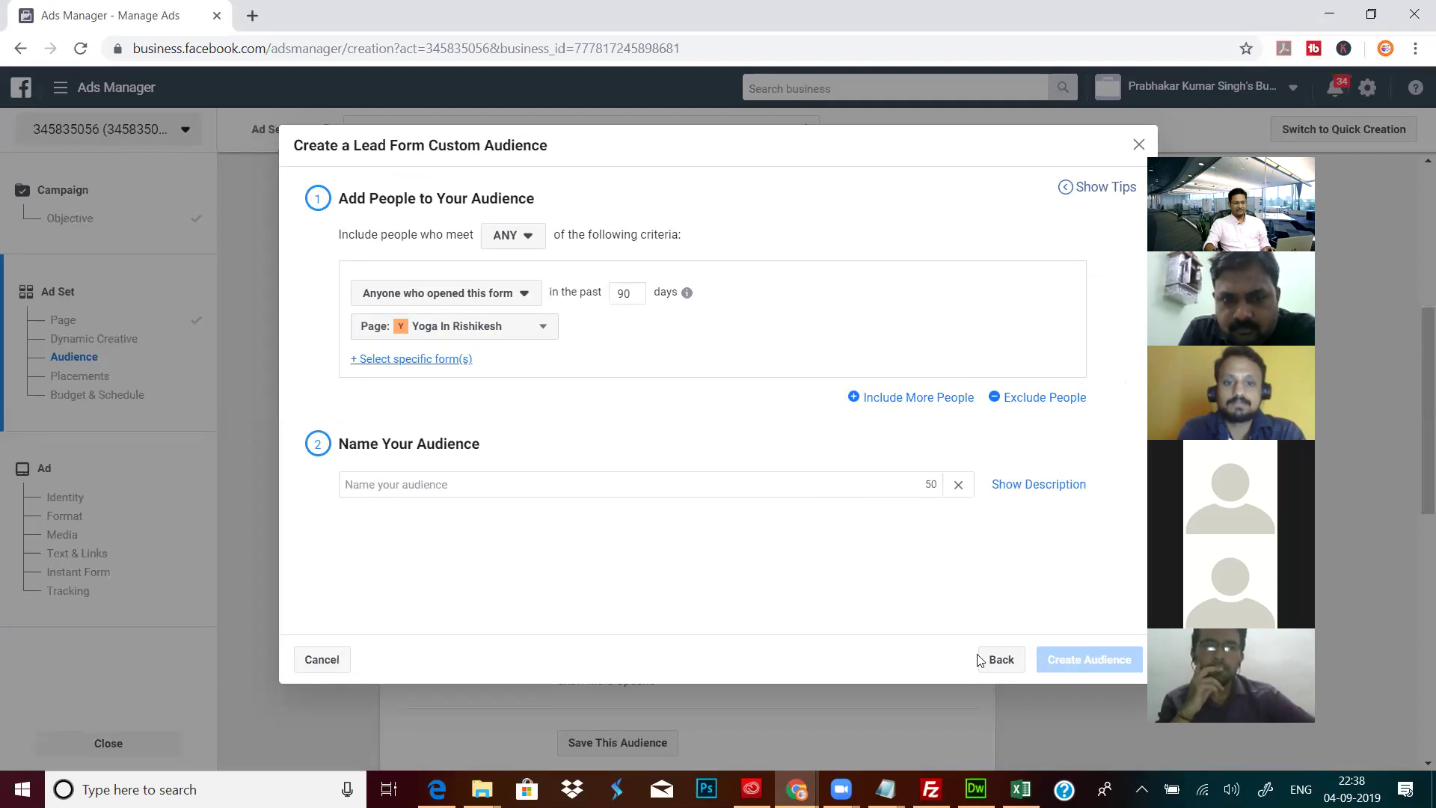
Step: Close the custom audience setup without creating an audience and set the ad set audience's minimum age to 25
key(Escape)
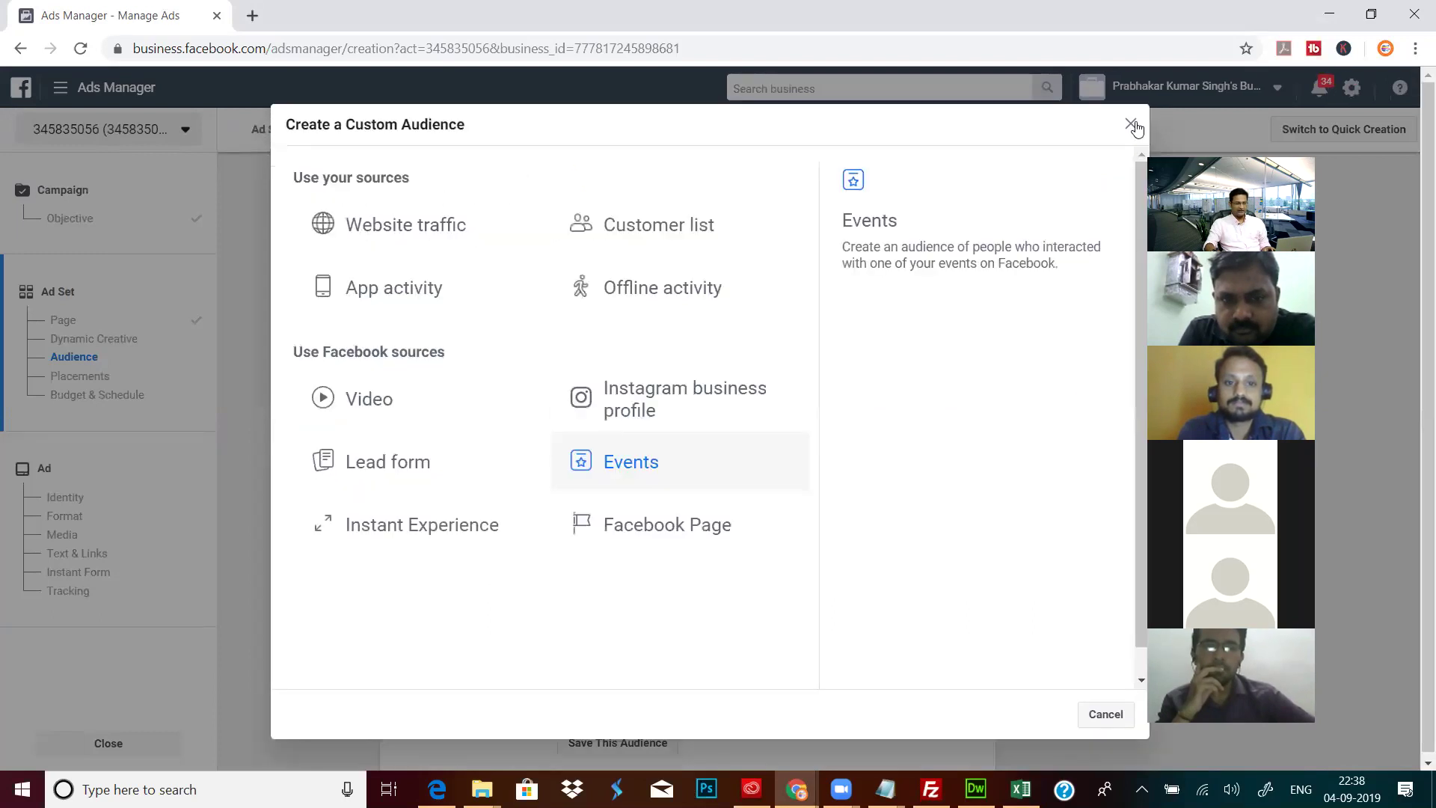
key(Escape)
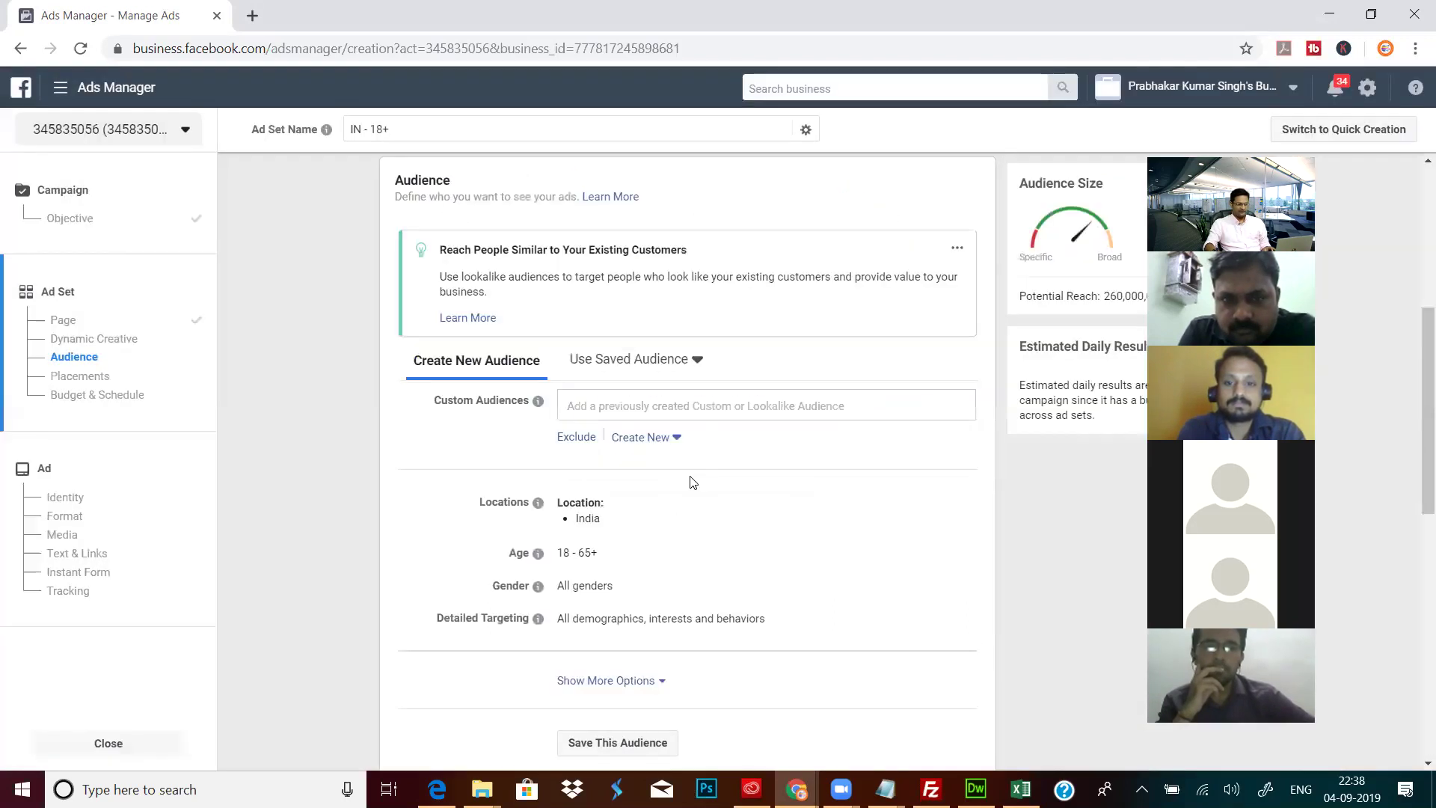
scroll(630, 411, down, 1)
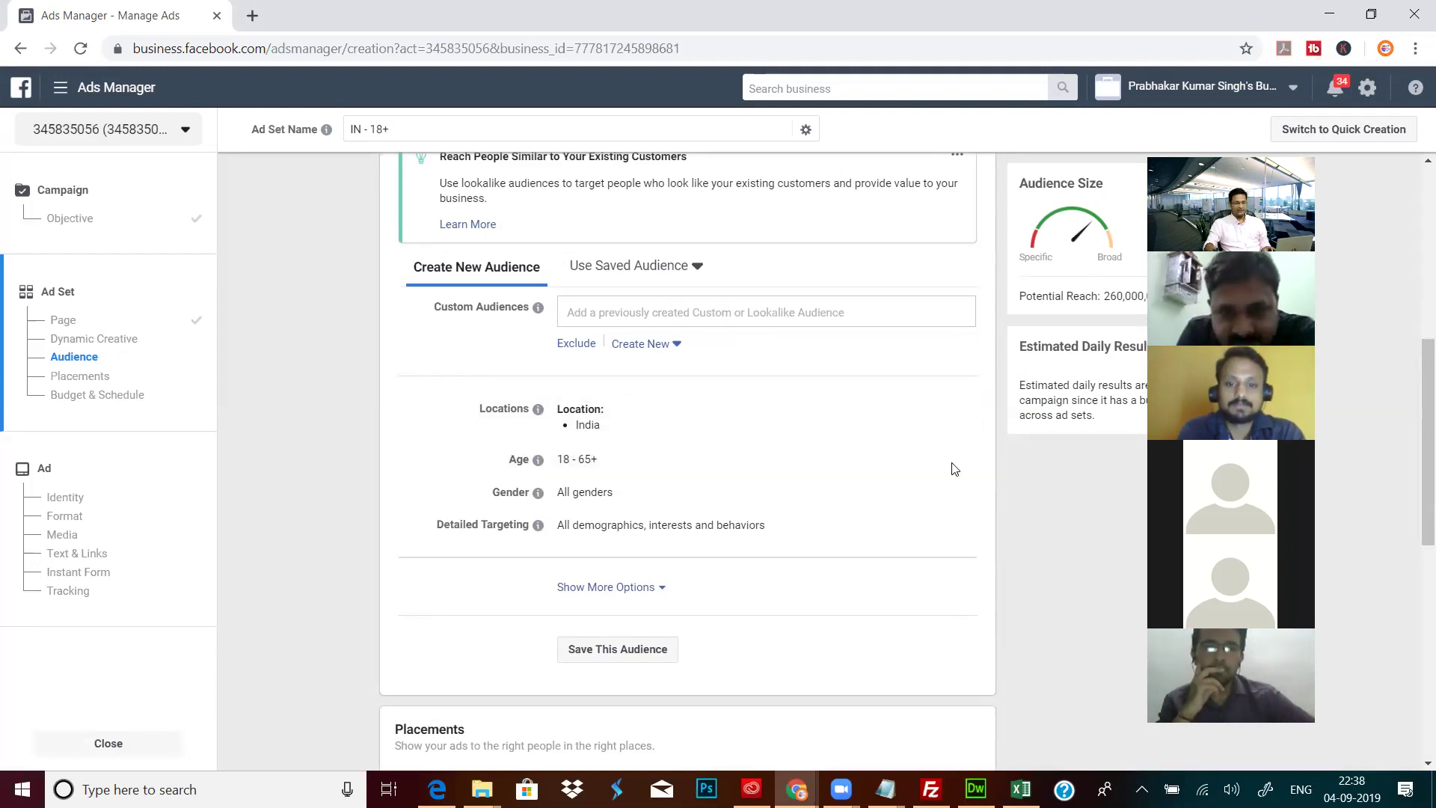
click(912, 469)
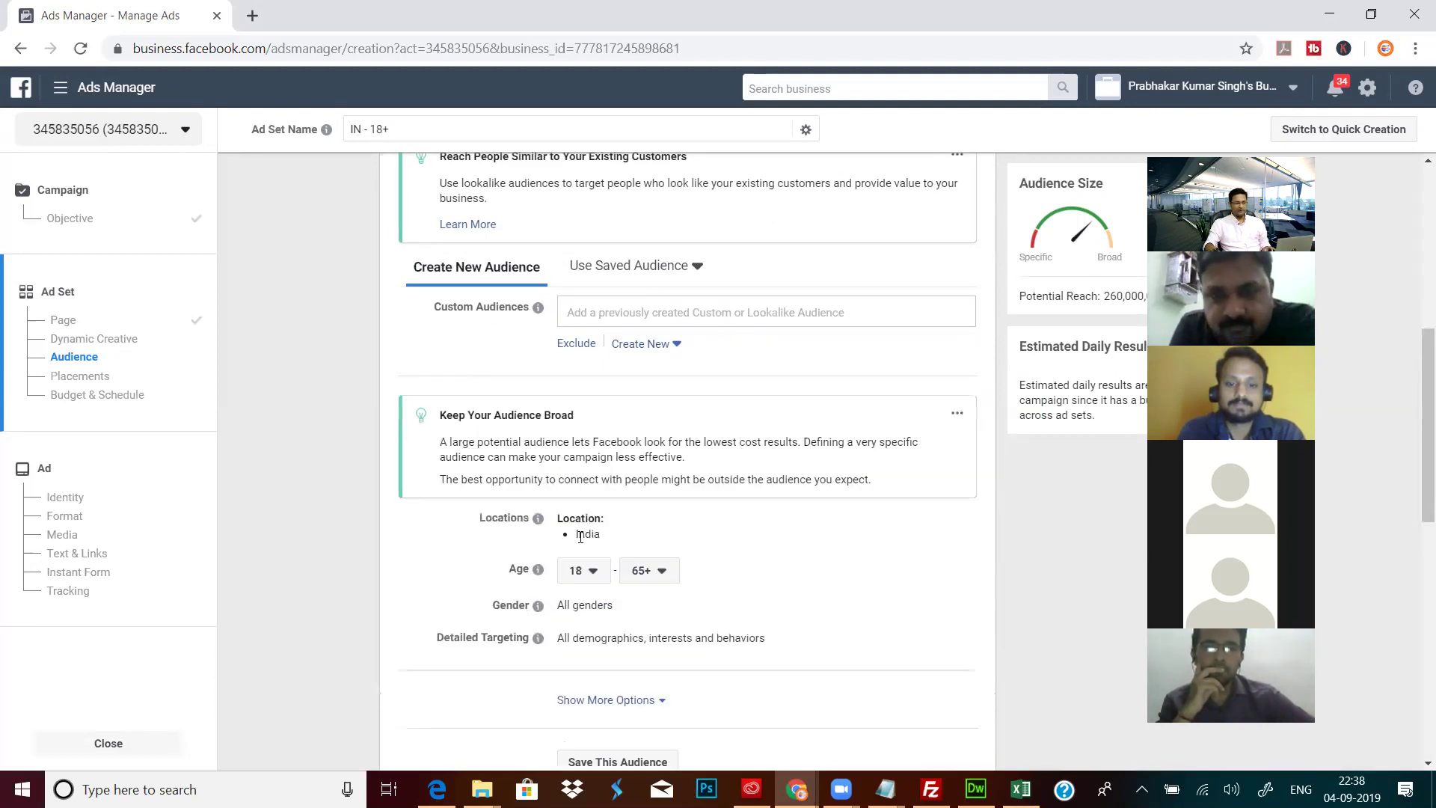
click(591, 576)
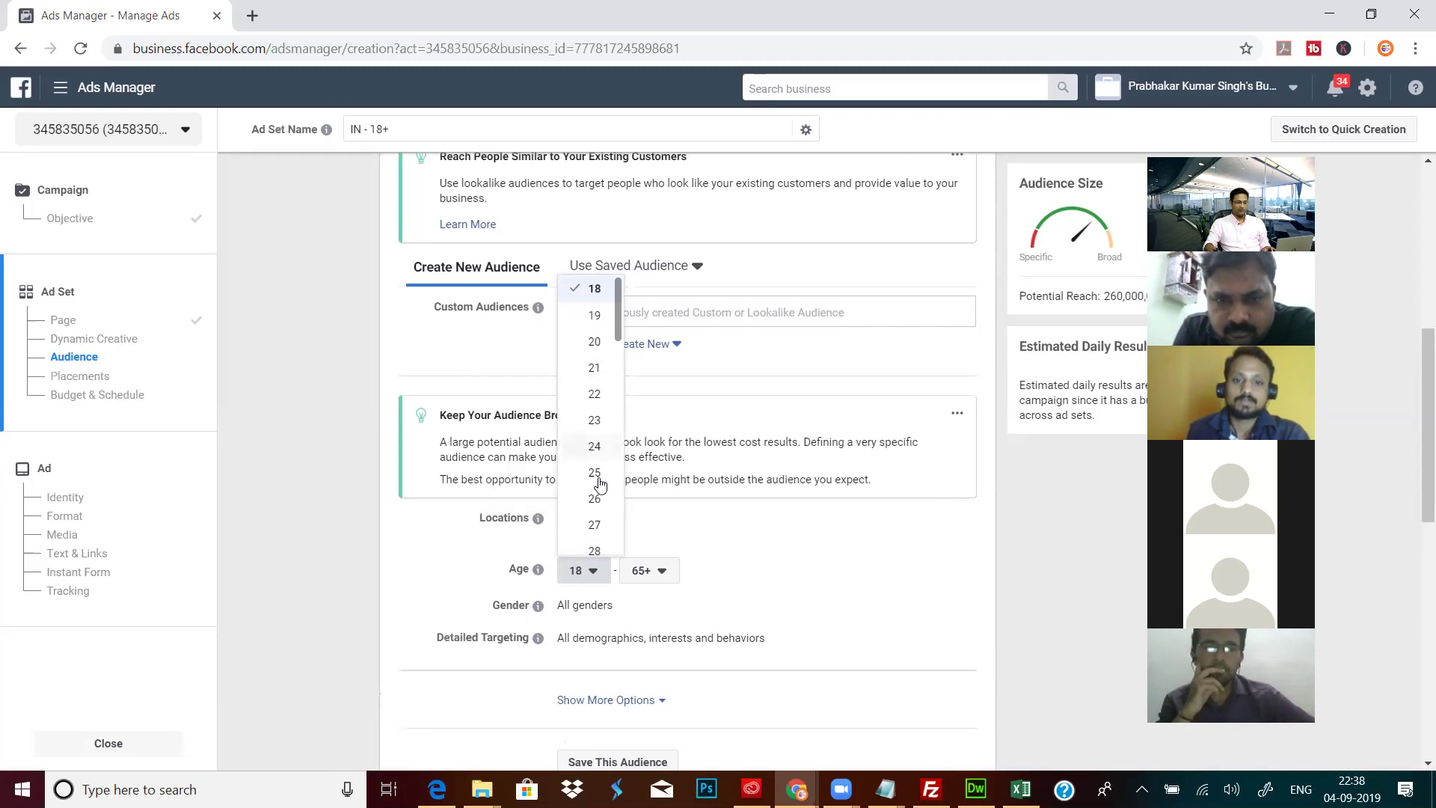
key(Return)
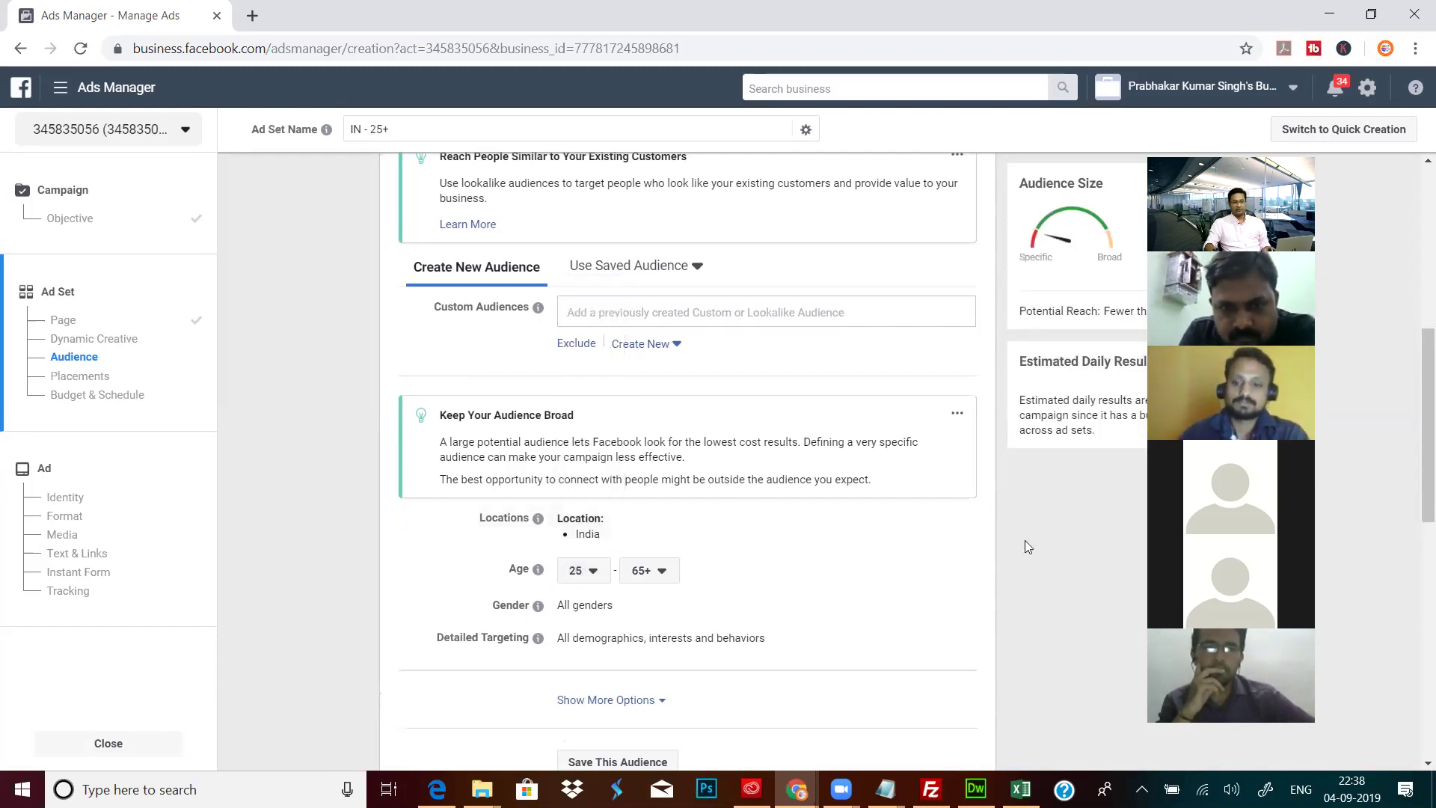
Step: Open the detailed targeting criteria for editing and expand the additional audience options
scroll(1025, 541, down, 3)
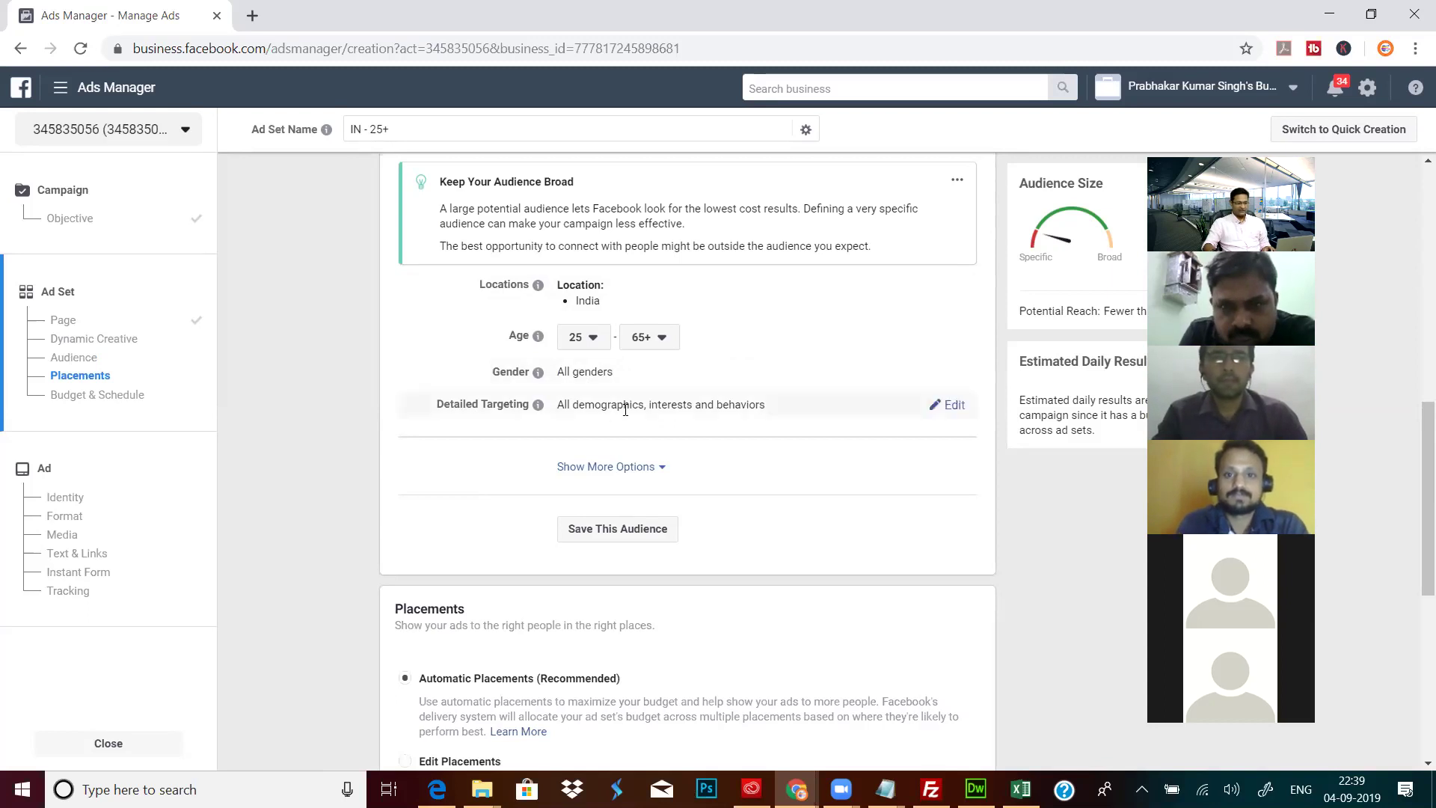
click(955, 407)
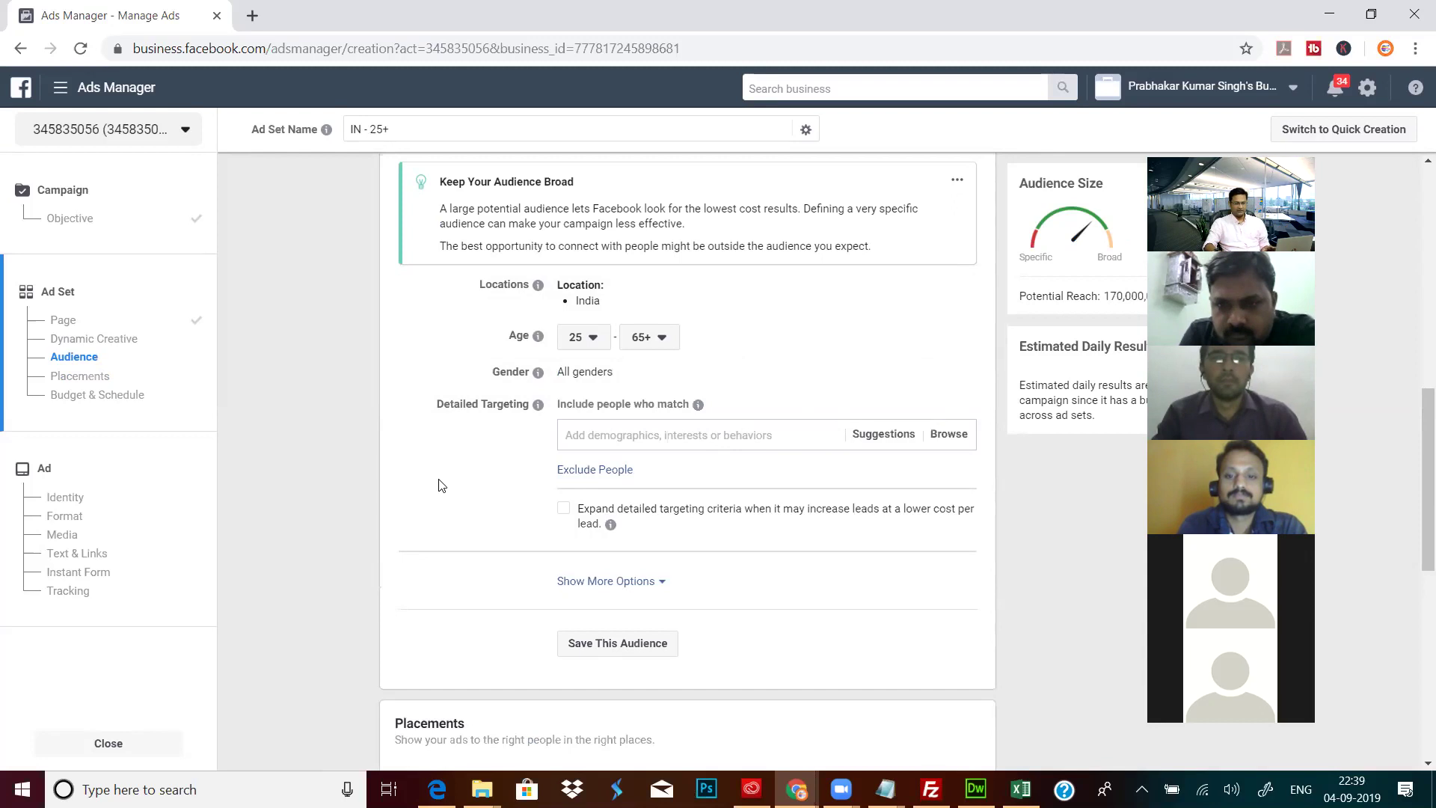
scroll(753, 523, down, 3)
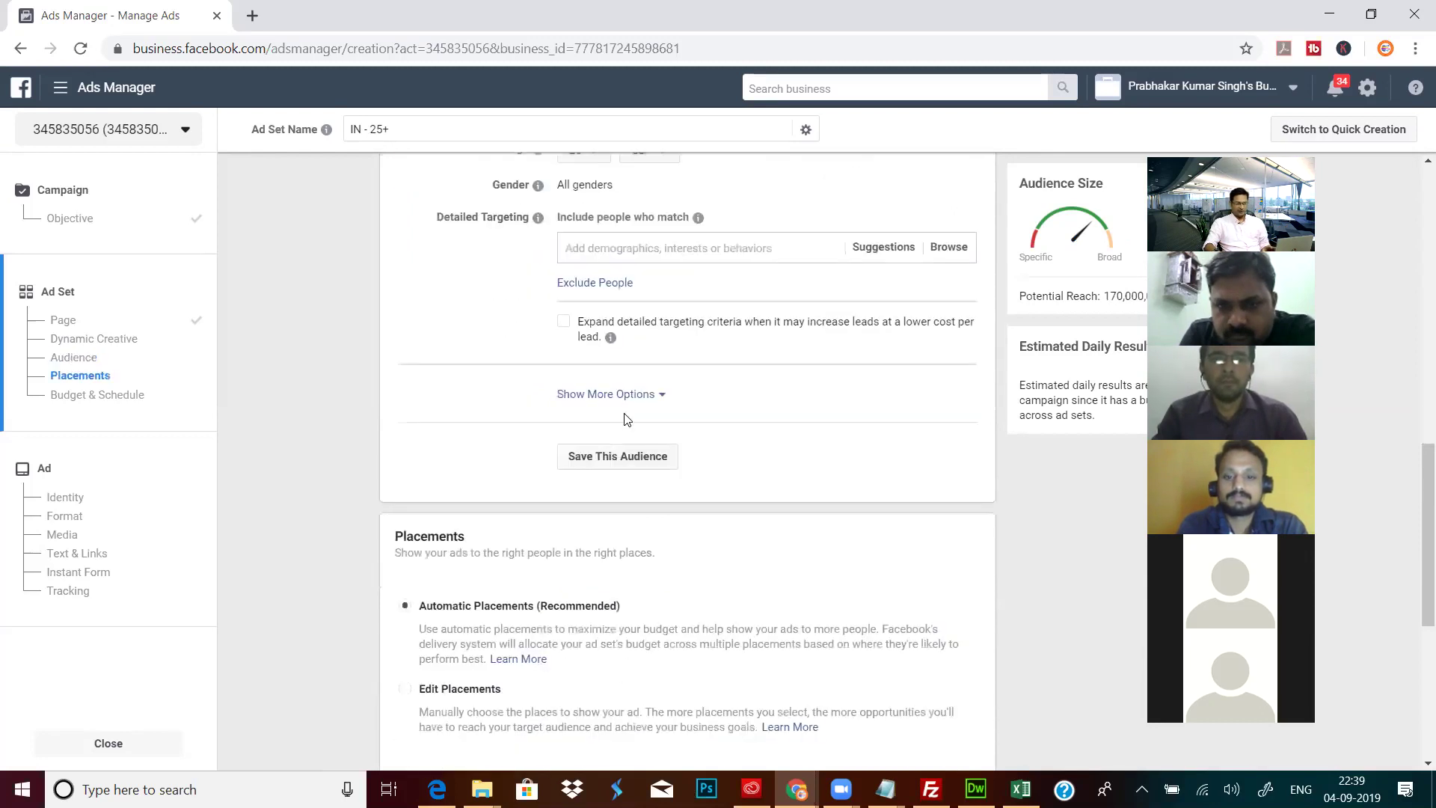
click(636, 402)
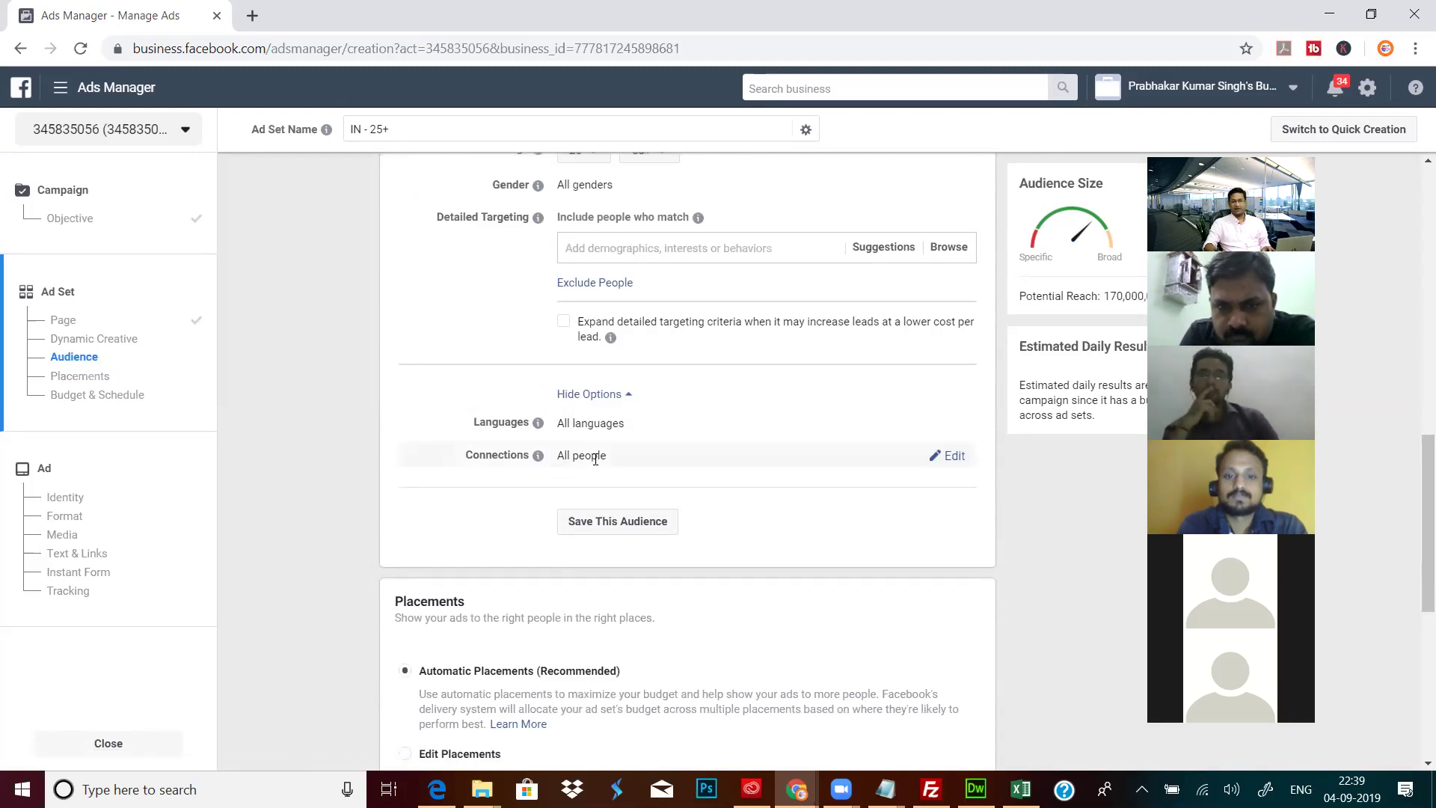
Step: Open the Connections setting and view its available connection types without choosing one
click(954, 457)
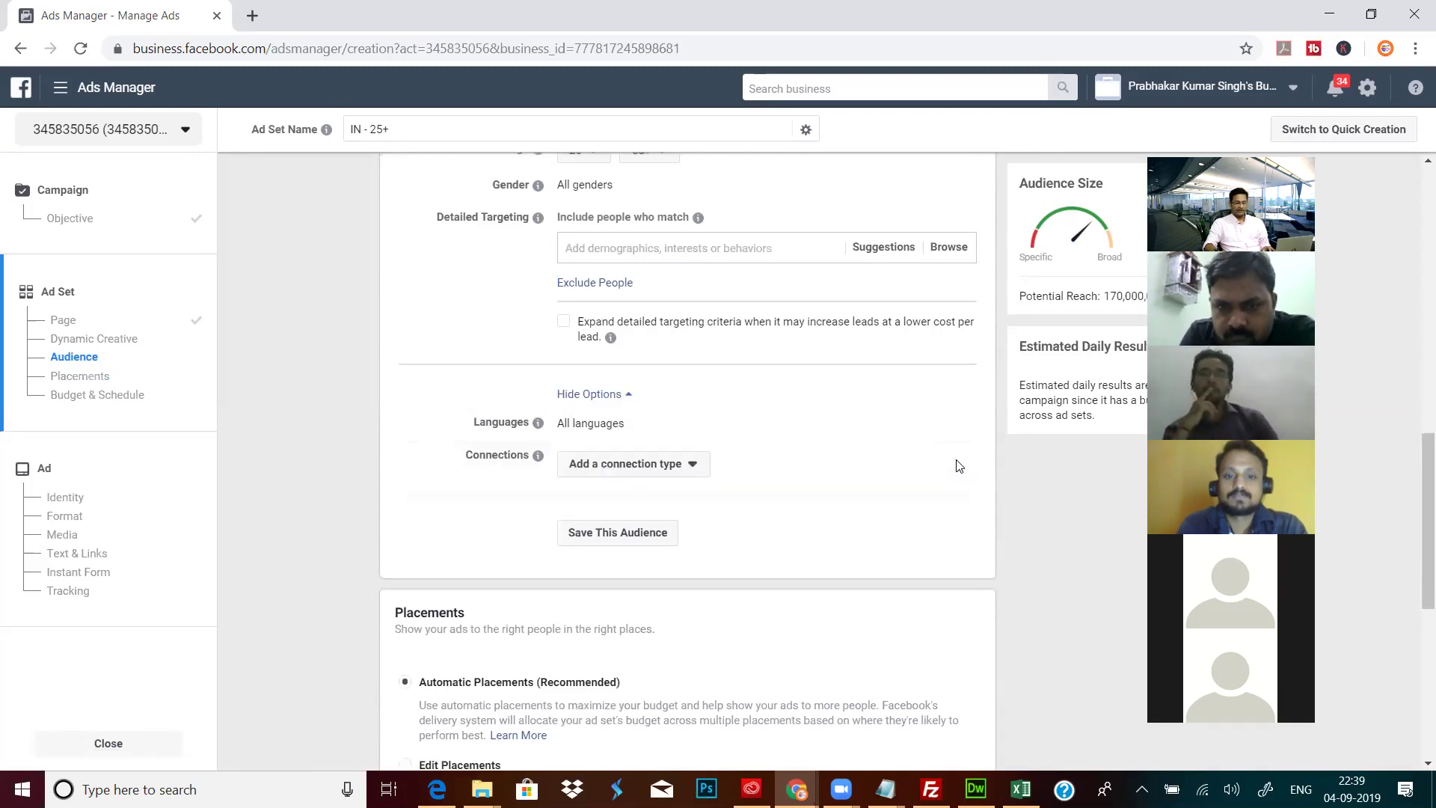
click(630, 470)
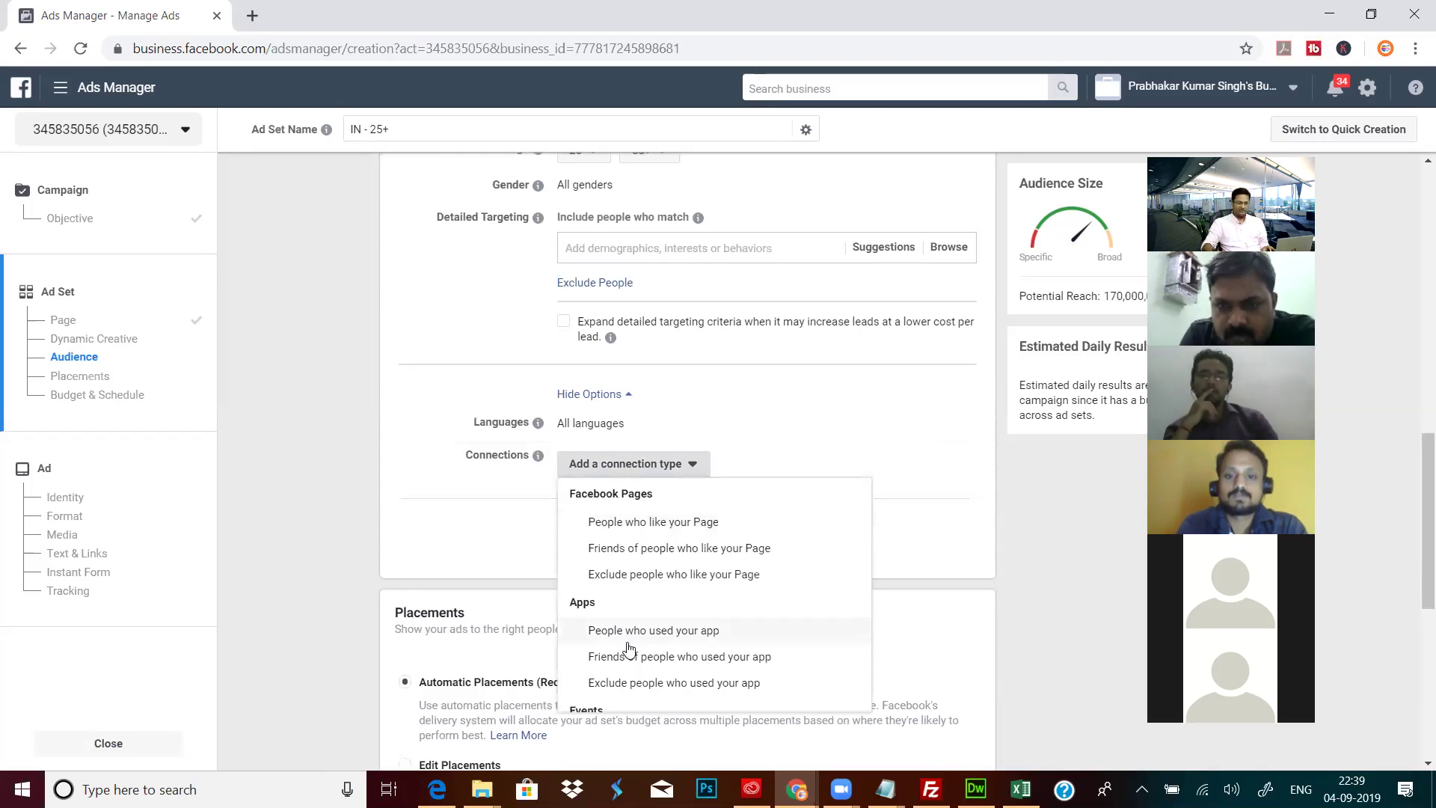
scroll(645, 576, down, 2)
scroll(651, 599, up, 3)
click(772, 430)
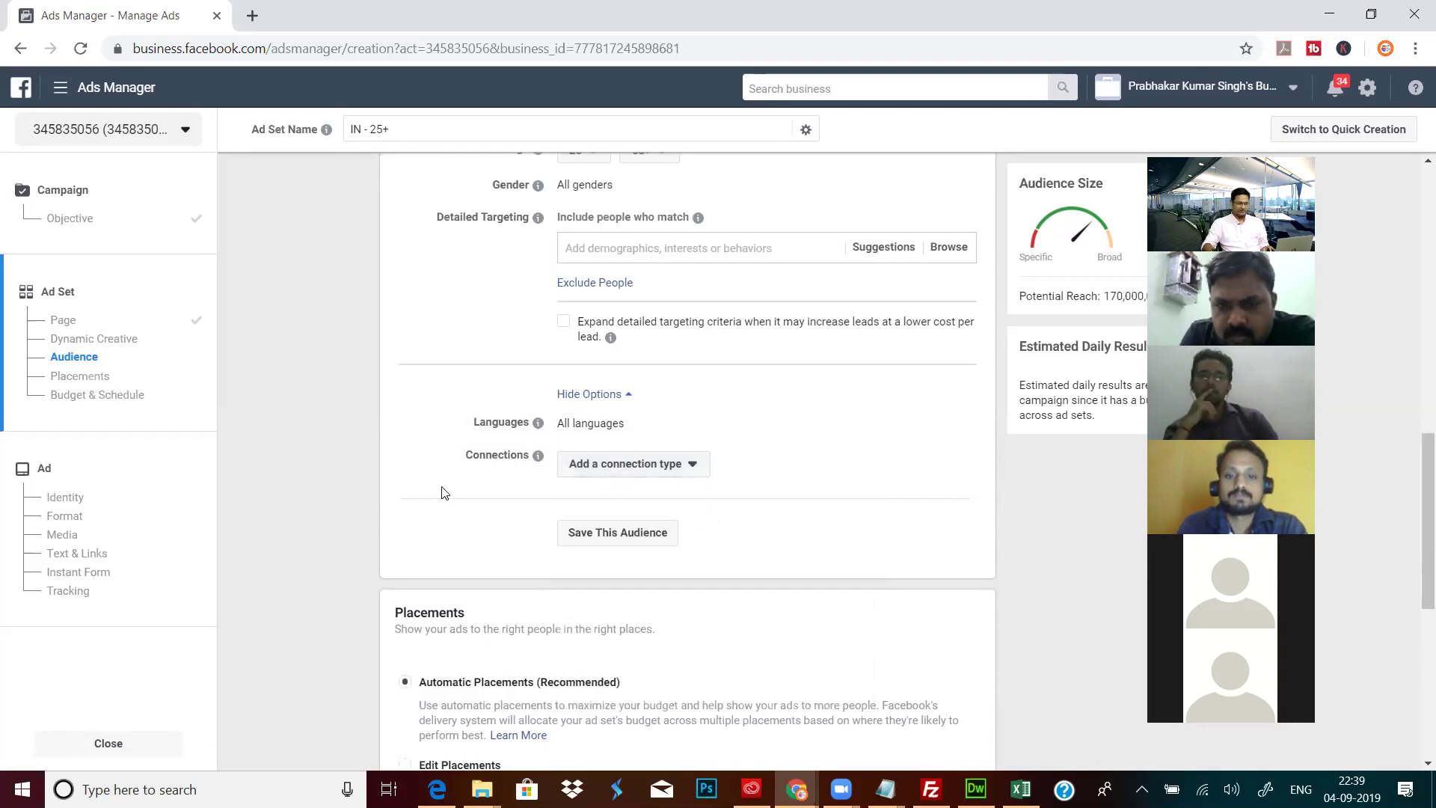
scroll(457, 516, down, 1)
scroll(462, 528, up, 2)
scroll(462, 527, up, 4)
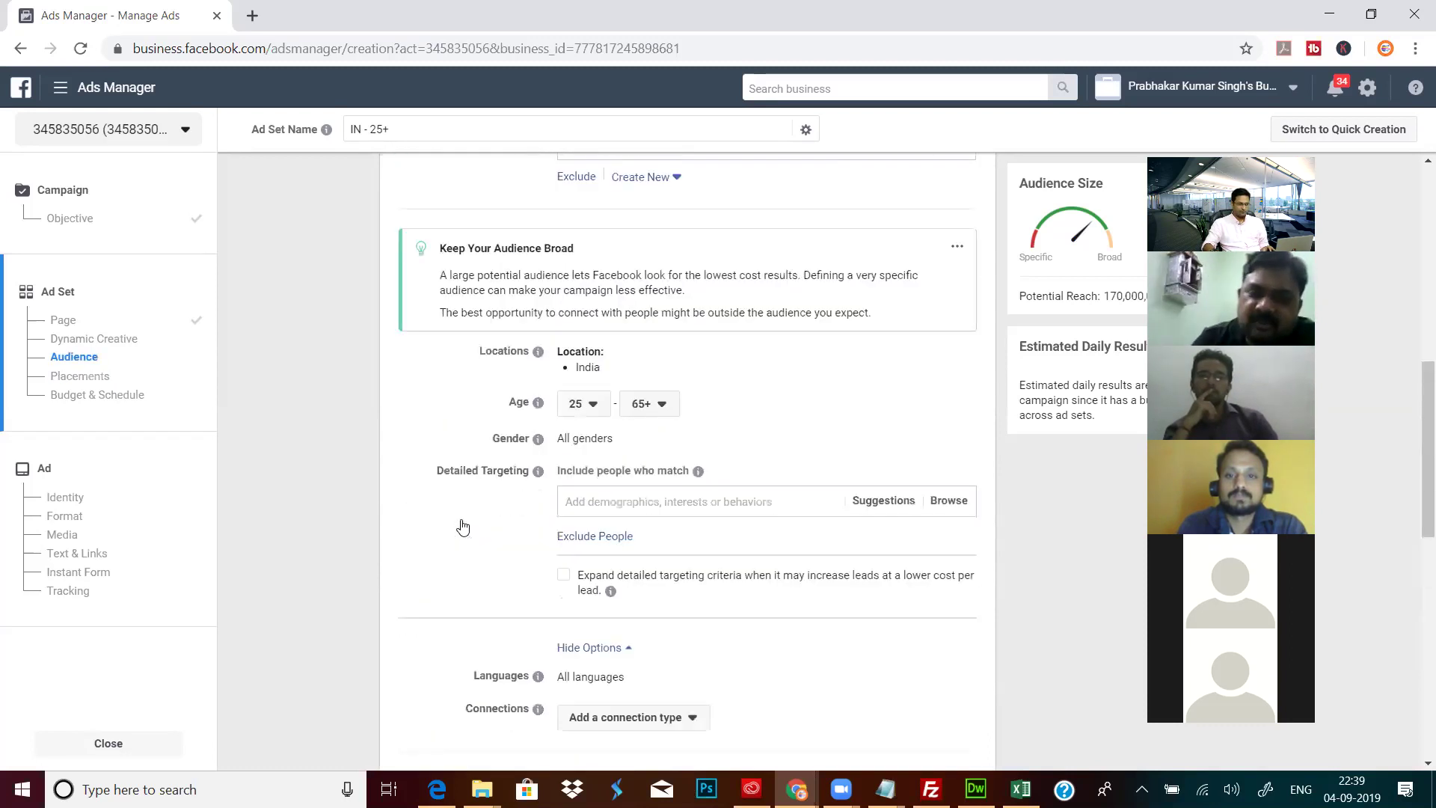
scroll(462, 524, down, 4)
scroll(461, 528, down, 1)
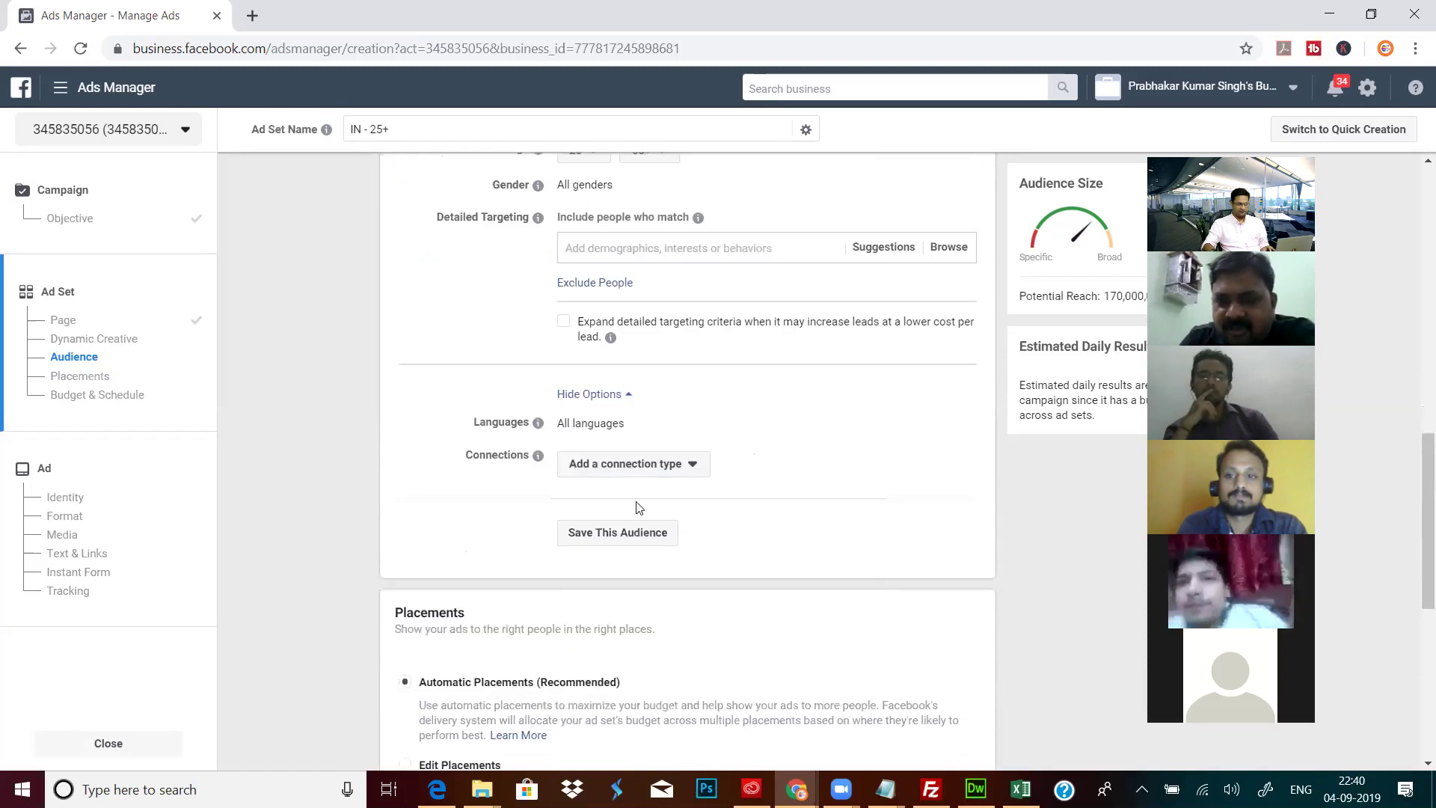
click(640, 531)
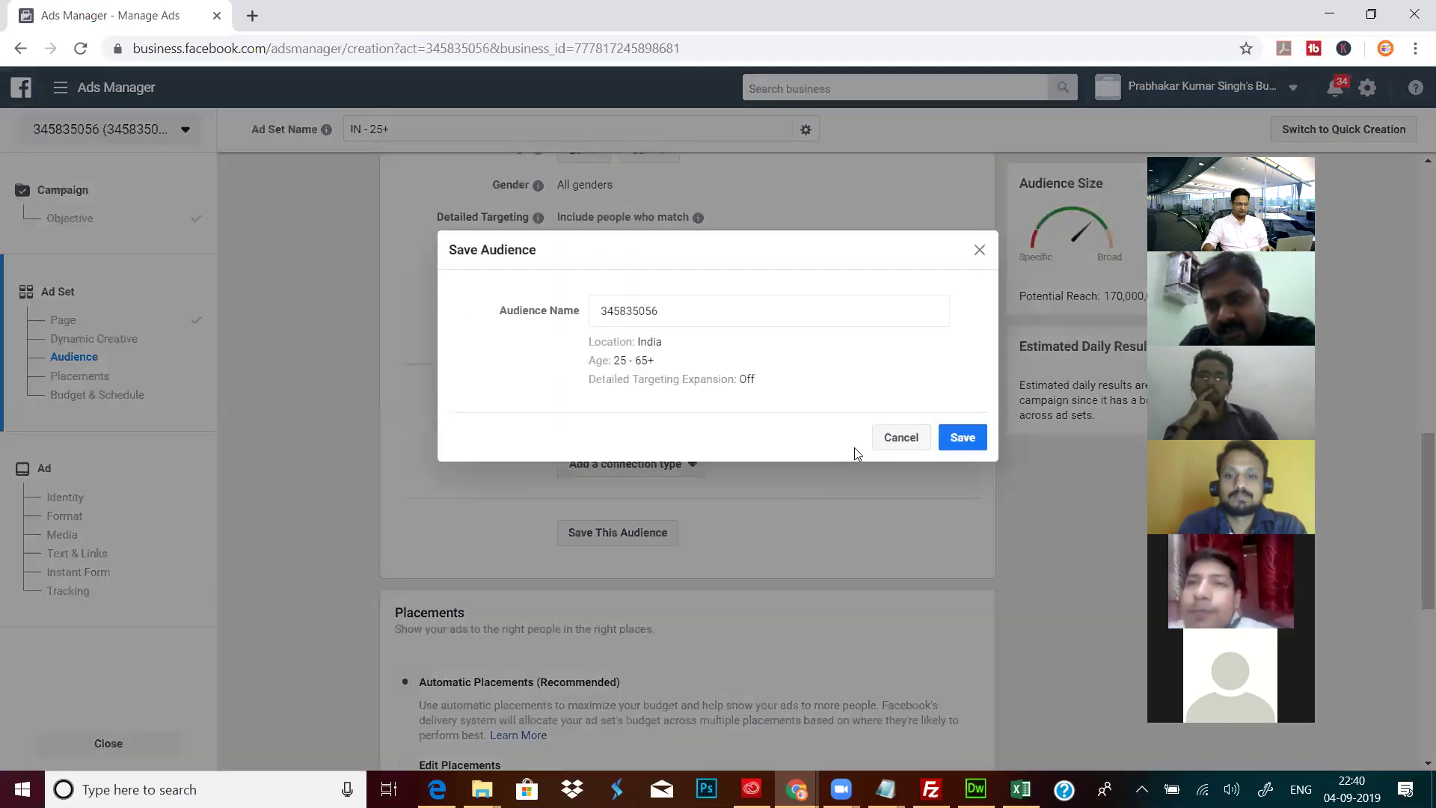
click(982, 251)
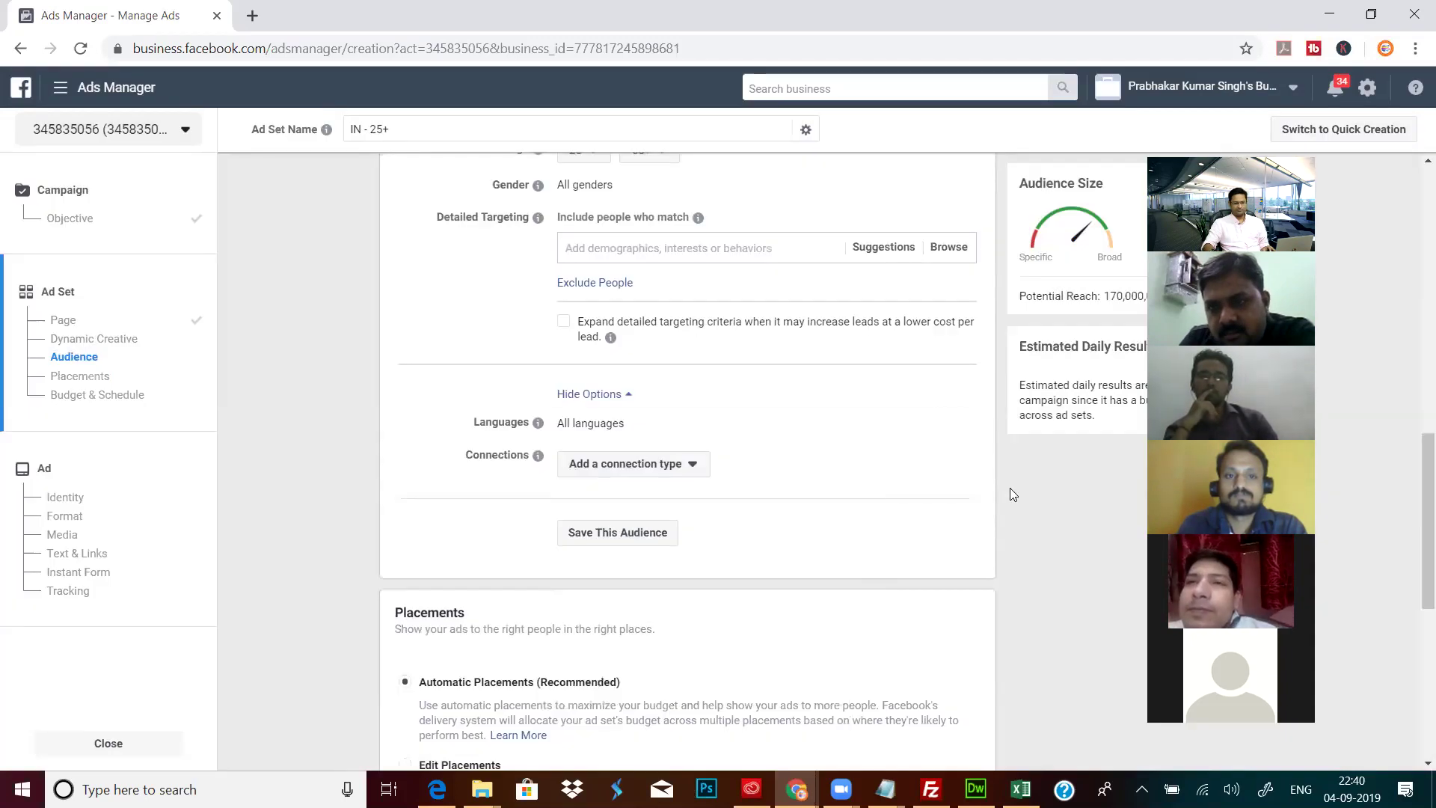
Step: Save the current audience under the name "test 10-11 class"
scroll(1010, 487, up, 5)
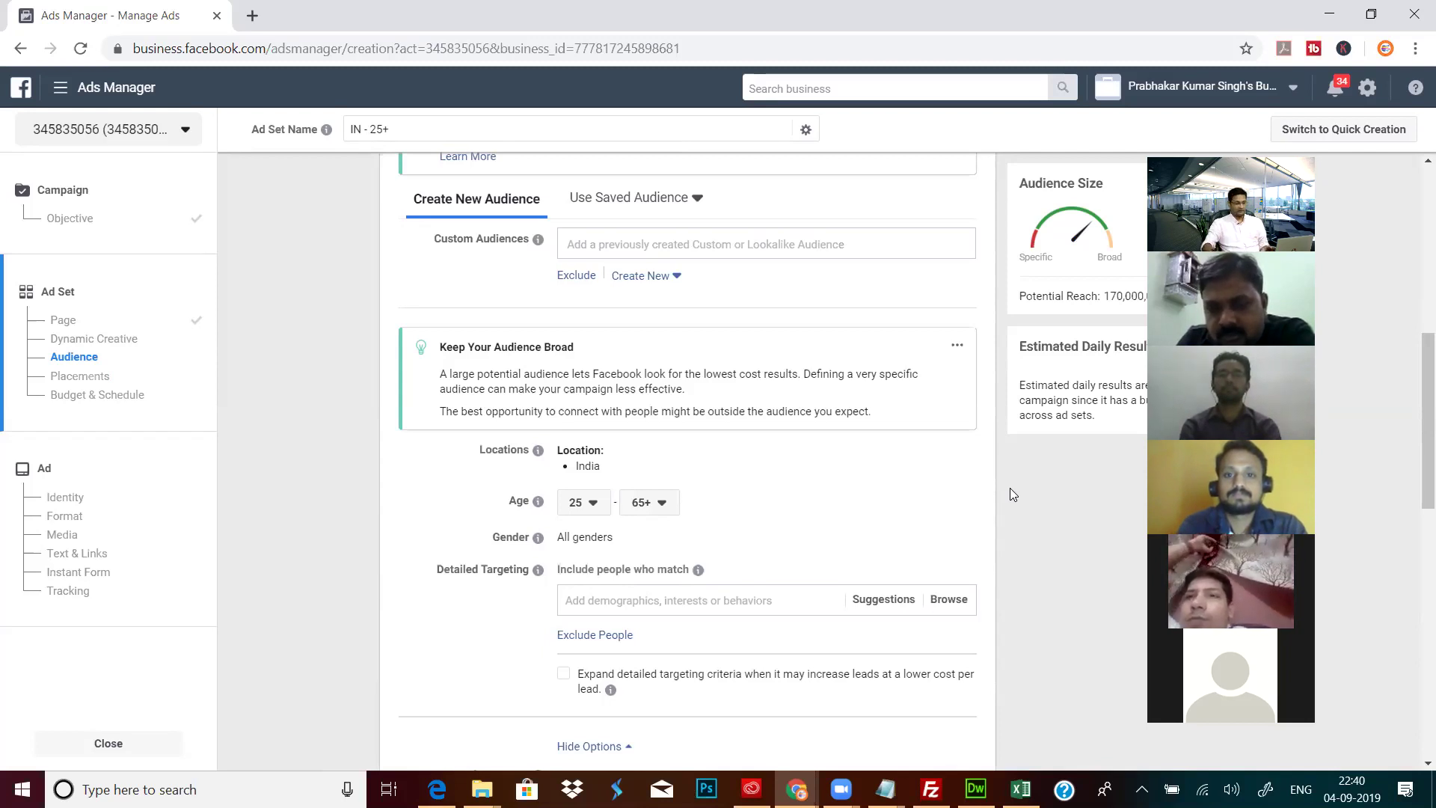
scroll(826, 519, down, 1)
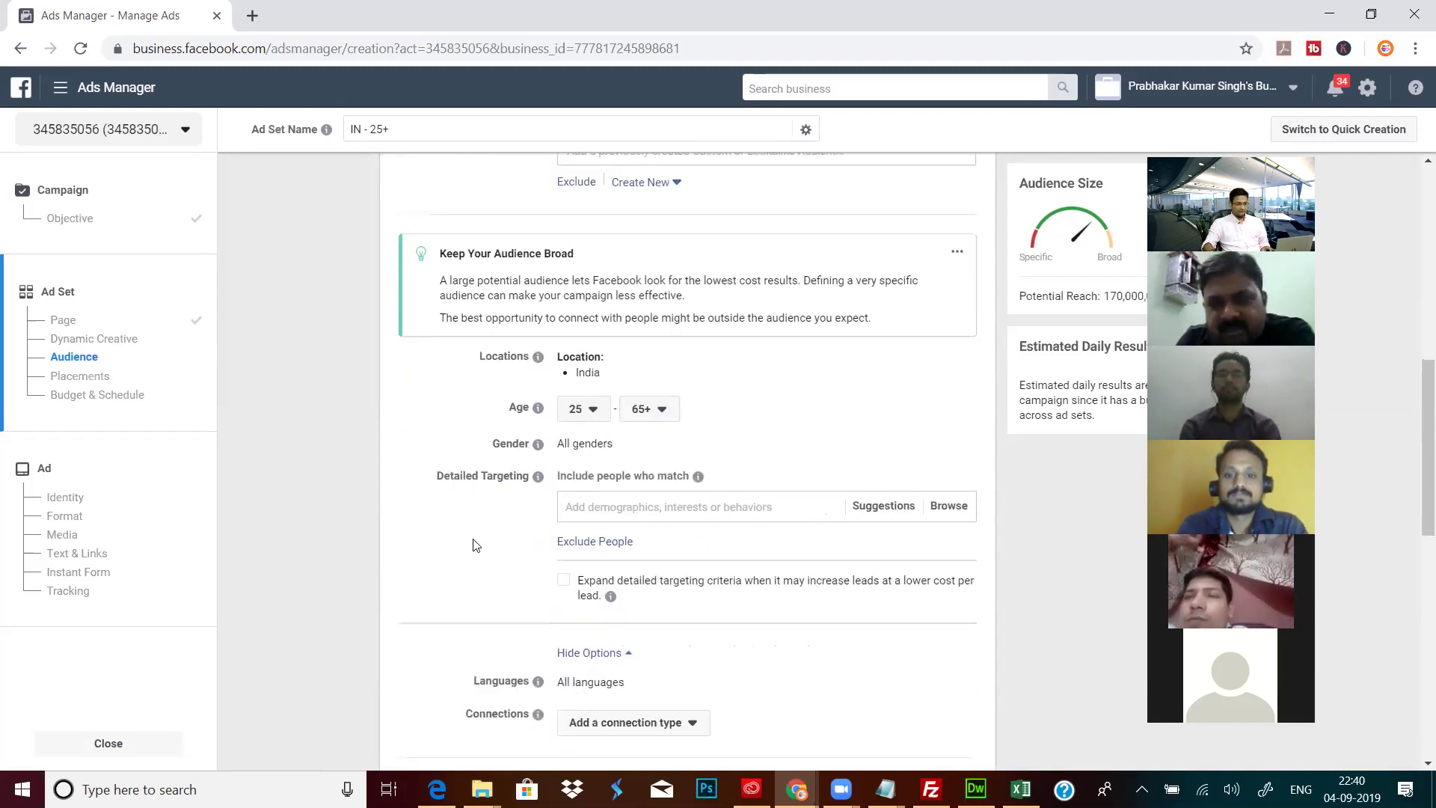
scroll(477, 546, down, 3)
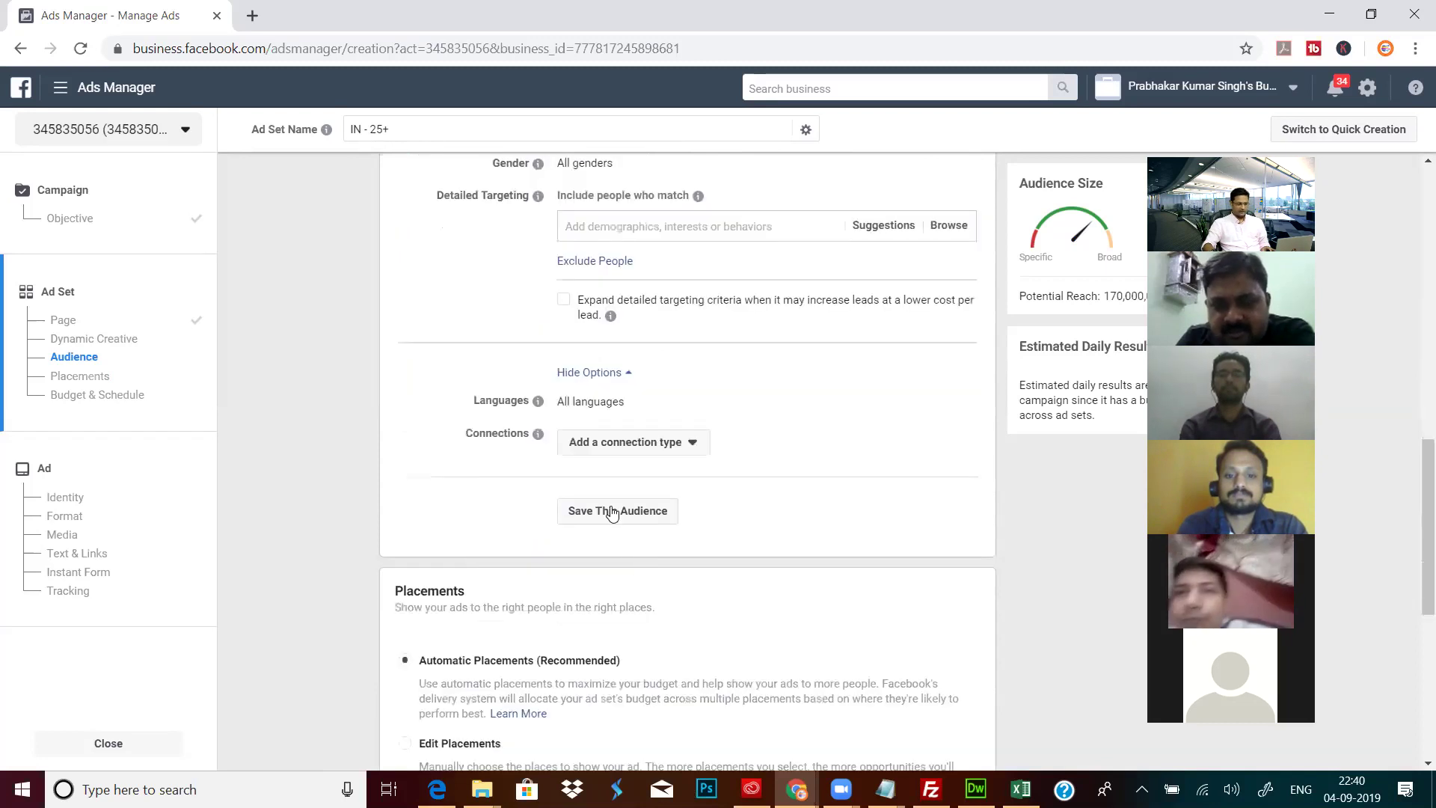
click(613, 512)
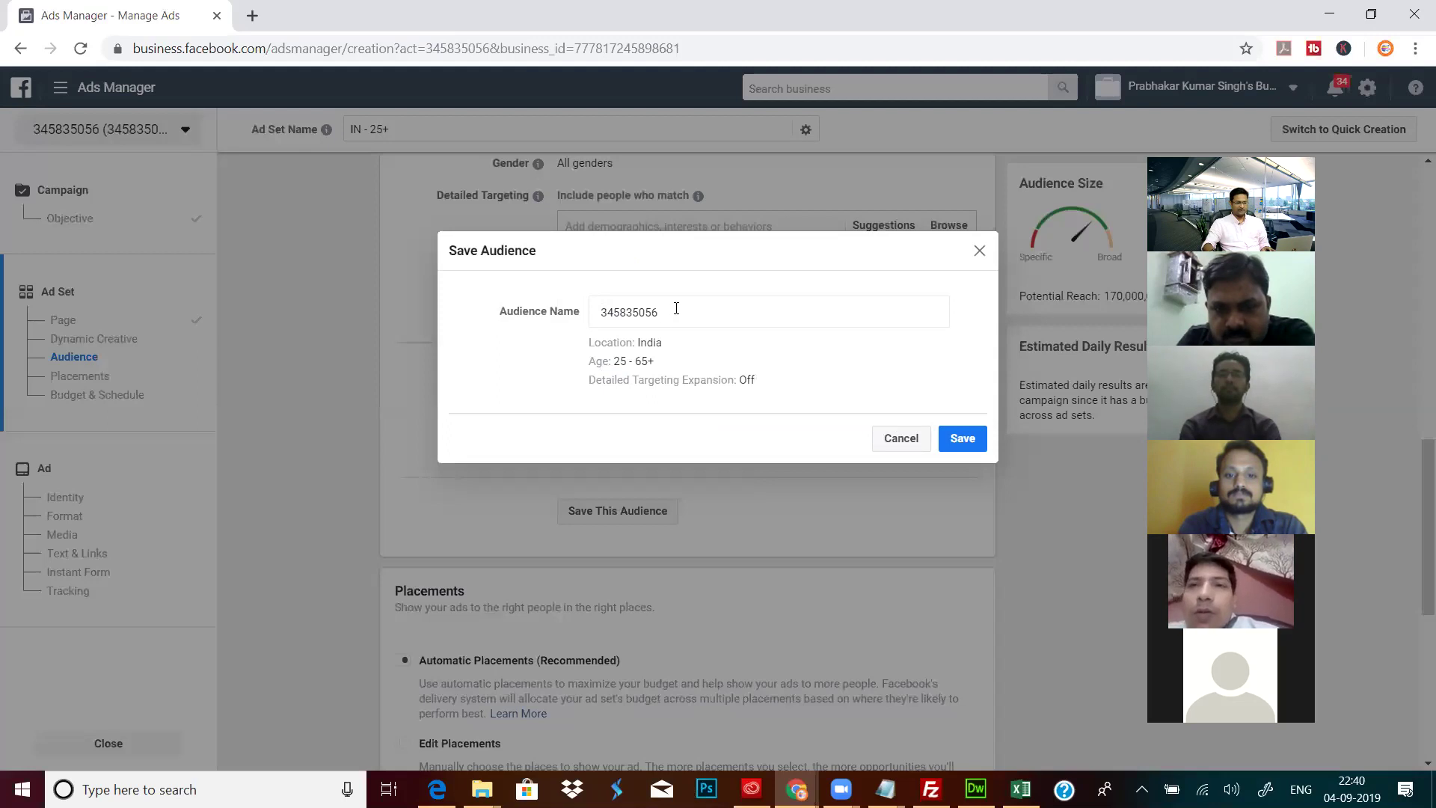
drag(676, 308, 582, 314)
text(test 10-11 class)
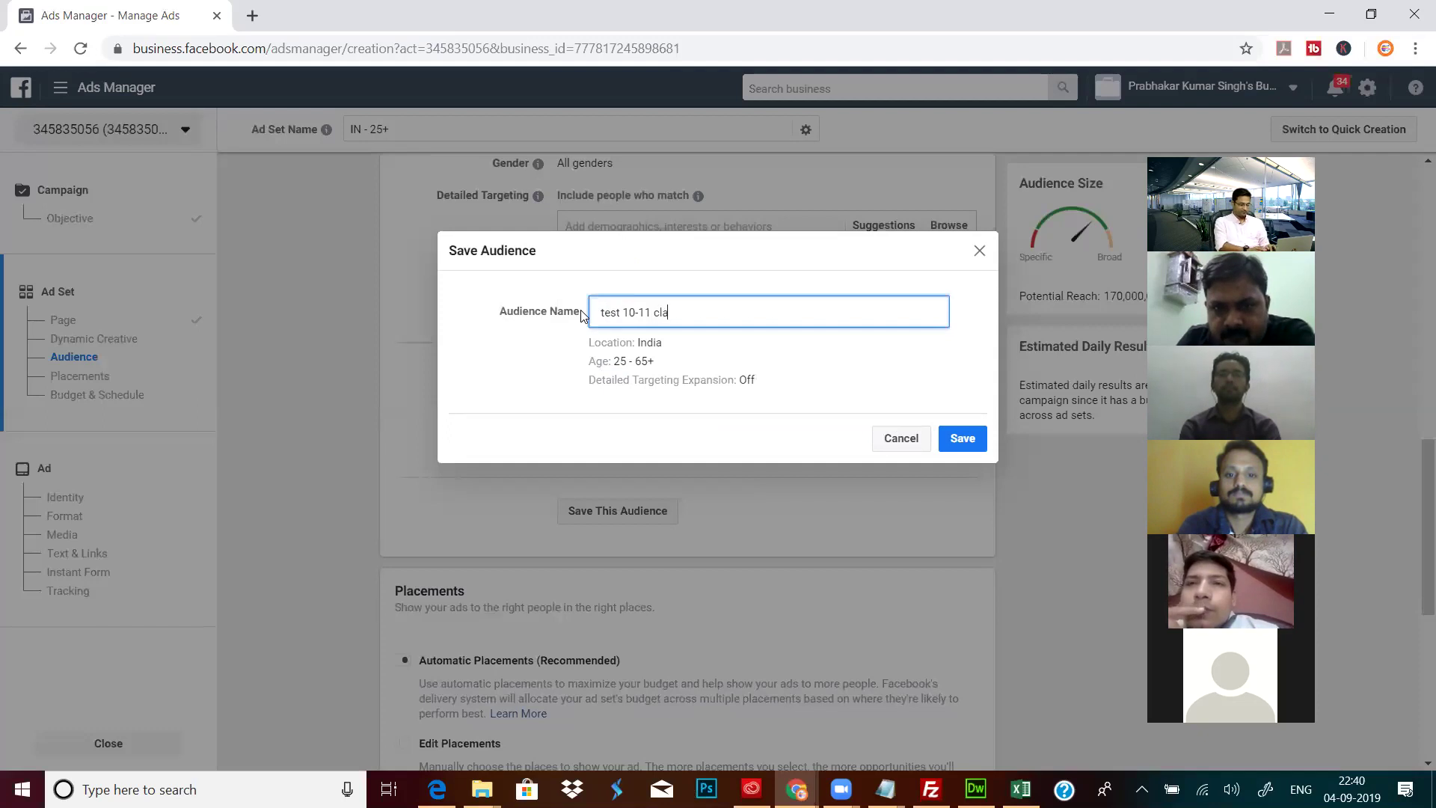
click(963, 447)
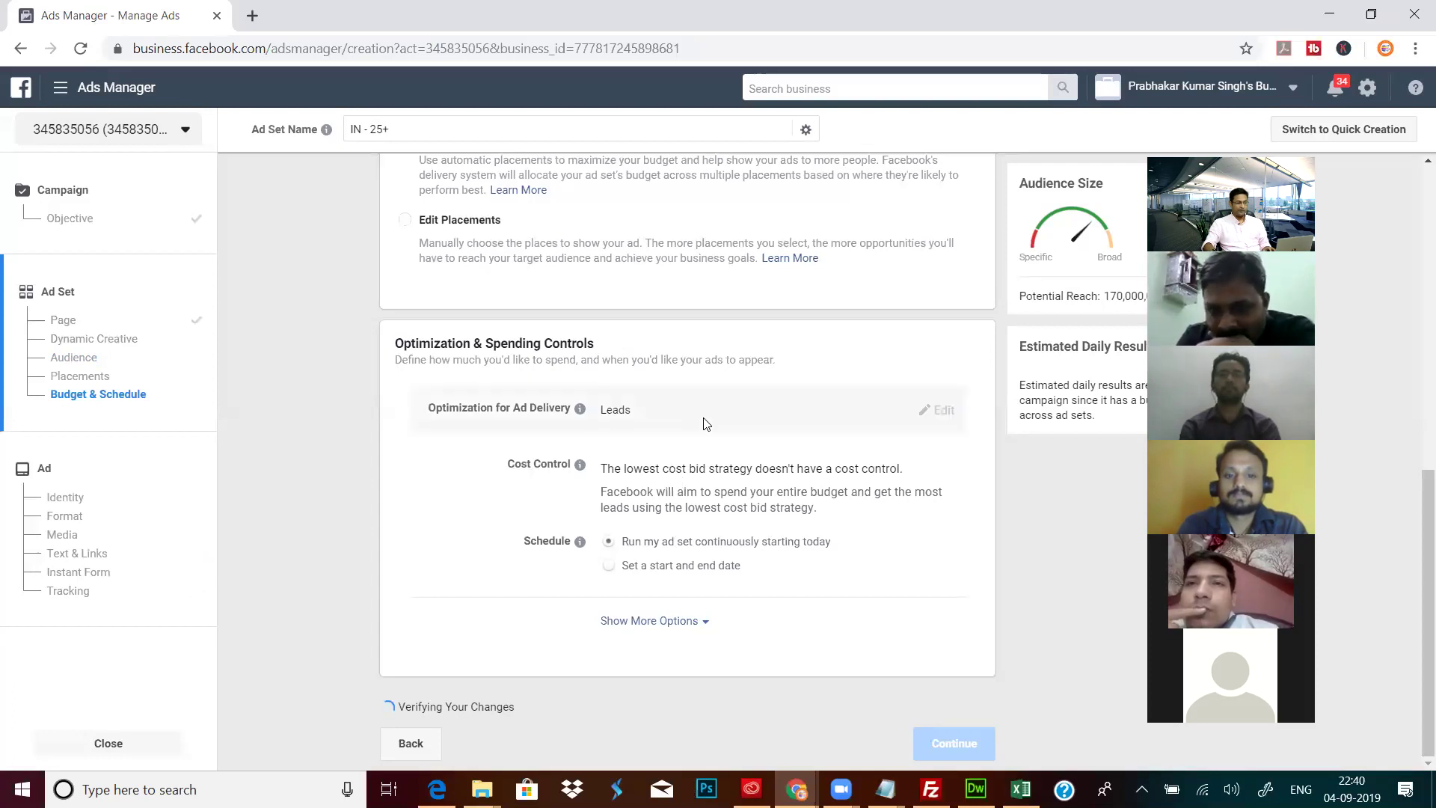
Step: Switch the ad set's Audience section from the saved audience back to creating a new audience
scroll(972, 659, down, 1)
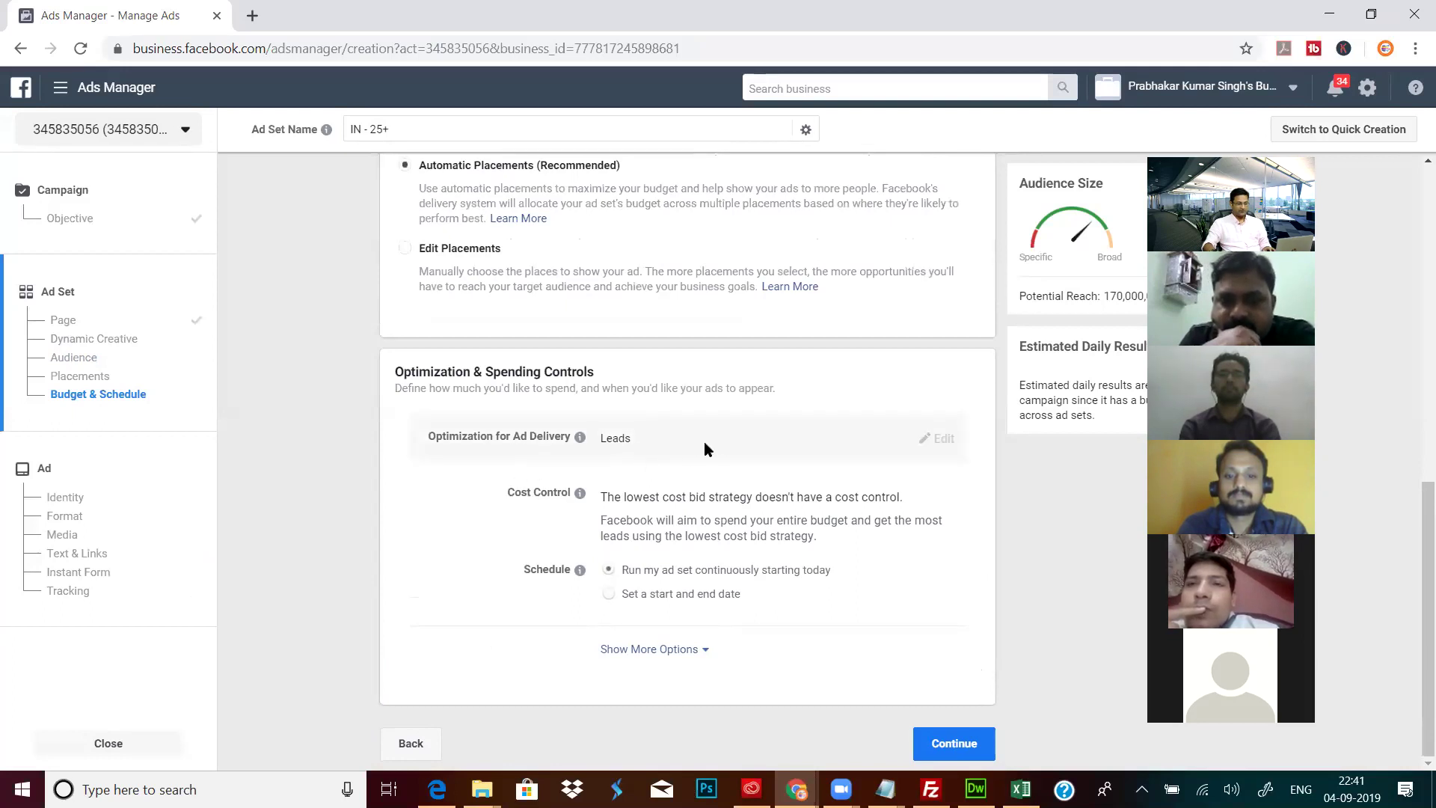
scroll(682, 464, up, 6)
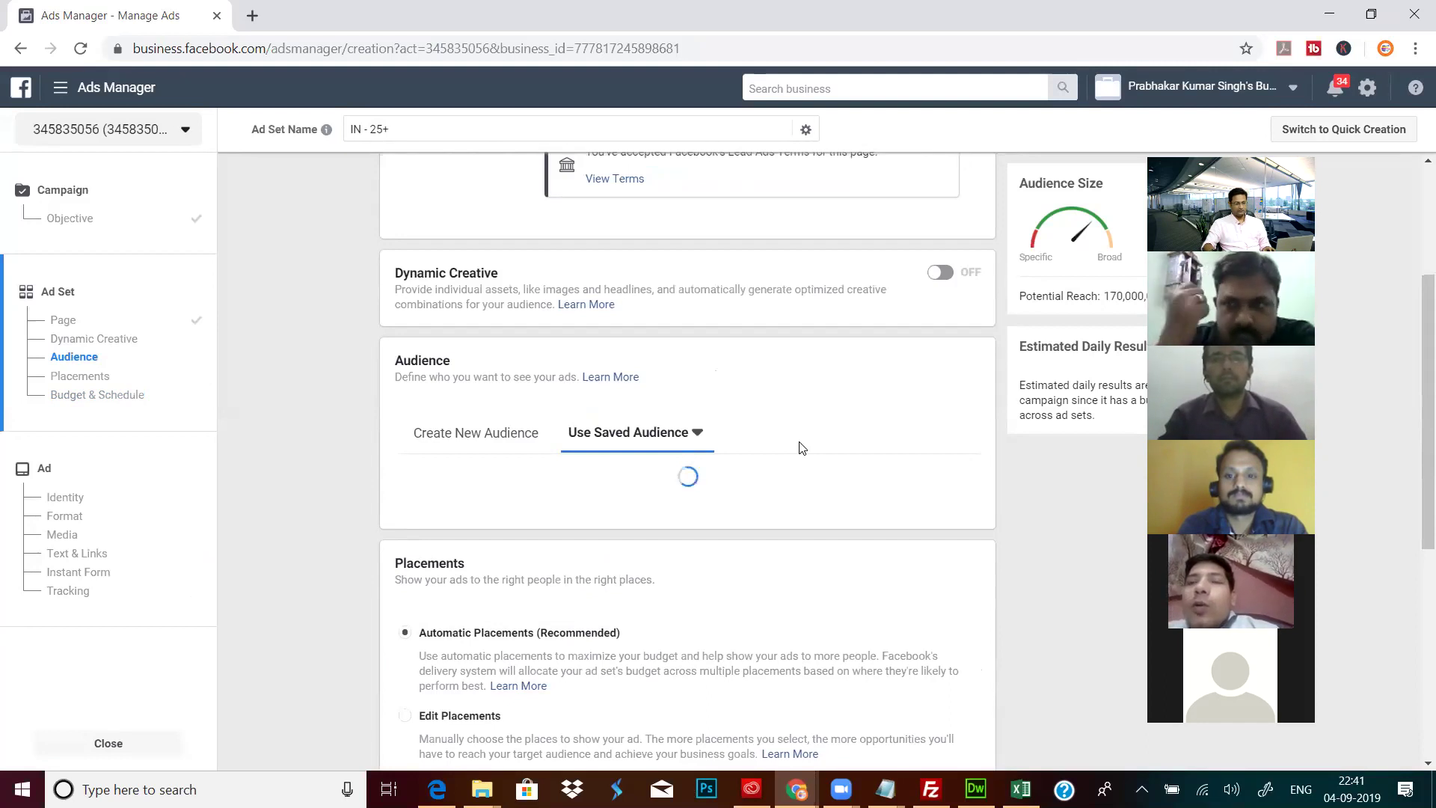
scroll(800, 448, up, 1)
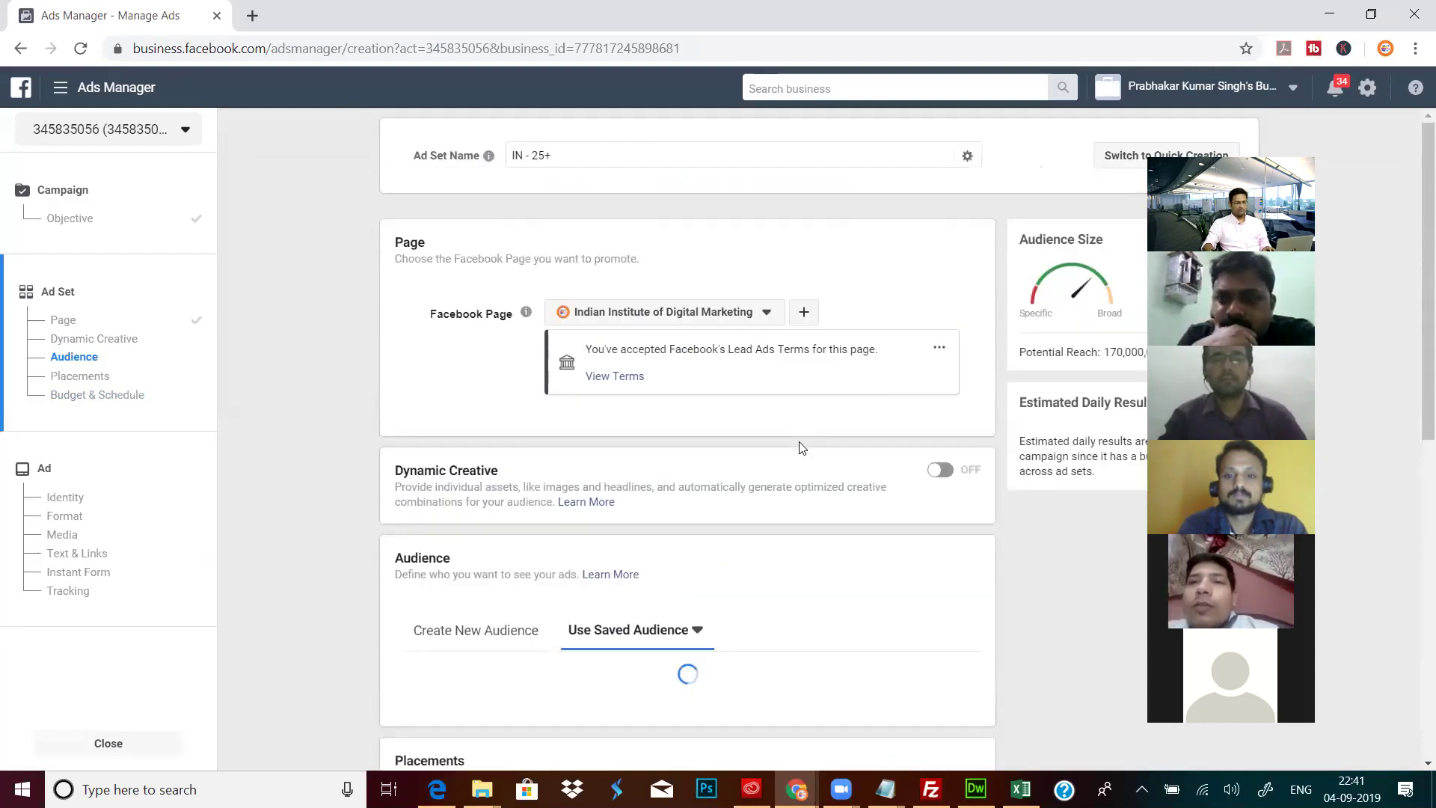
click(484, 535)
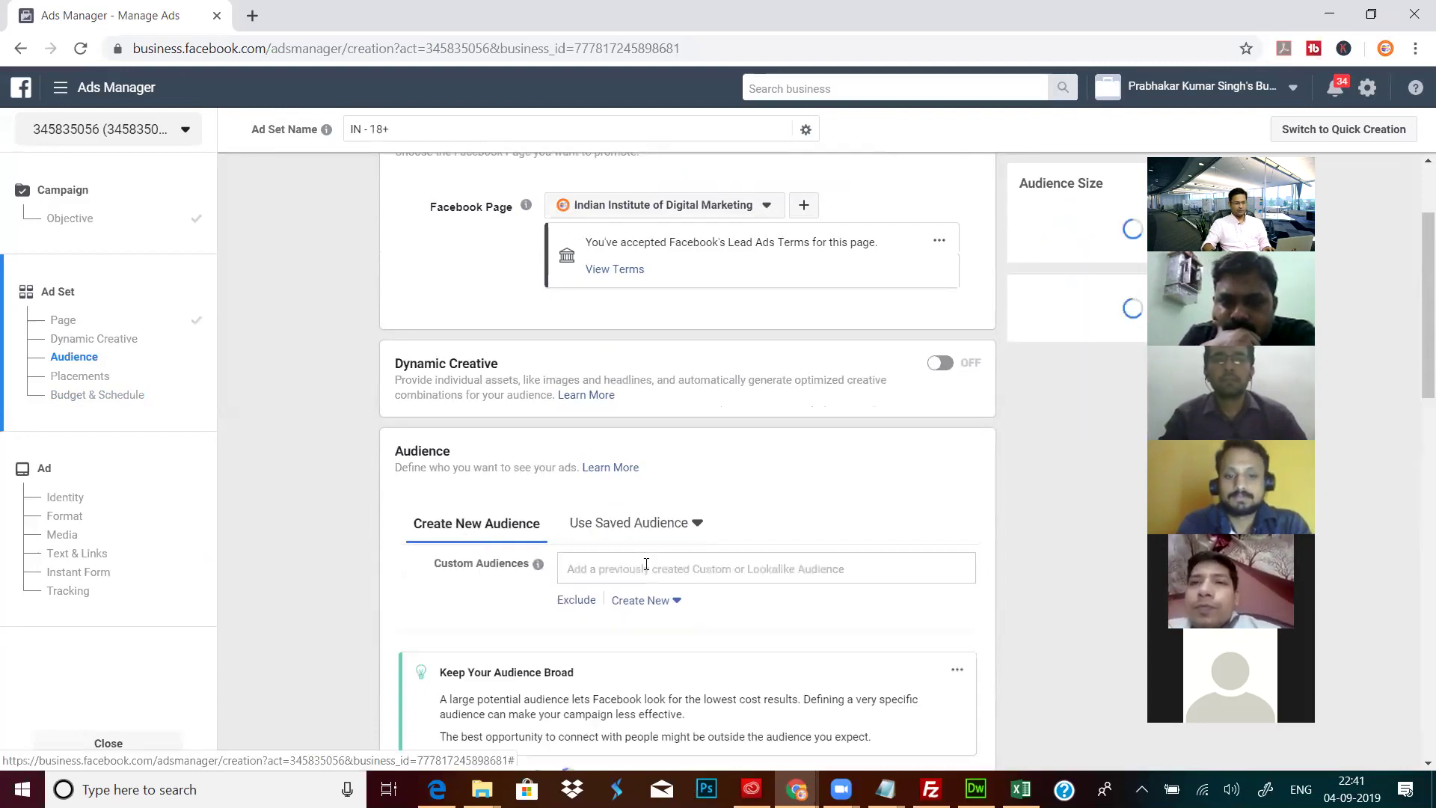
Step: Review the new audience's settings and browse the page, app and event connection types without adding any
scroll(720, 594, down, 3)
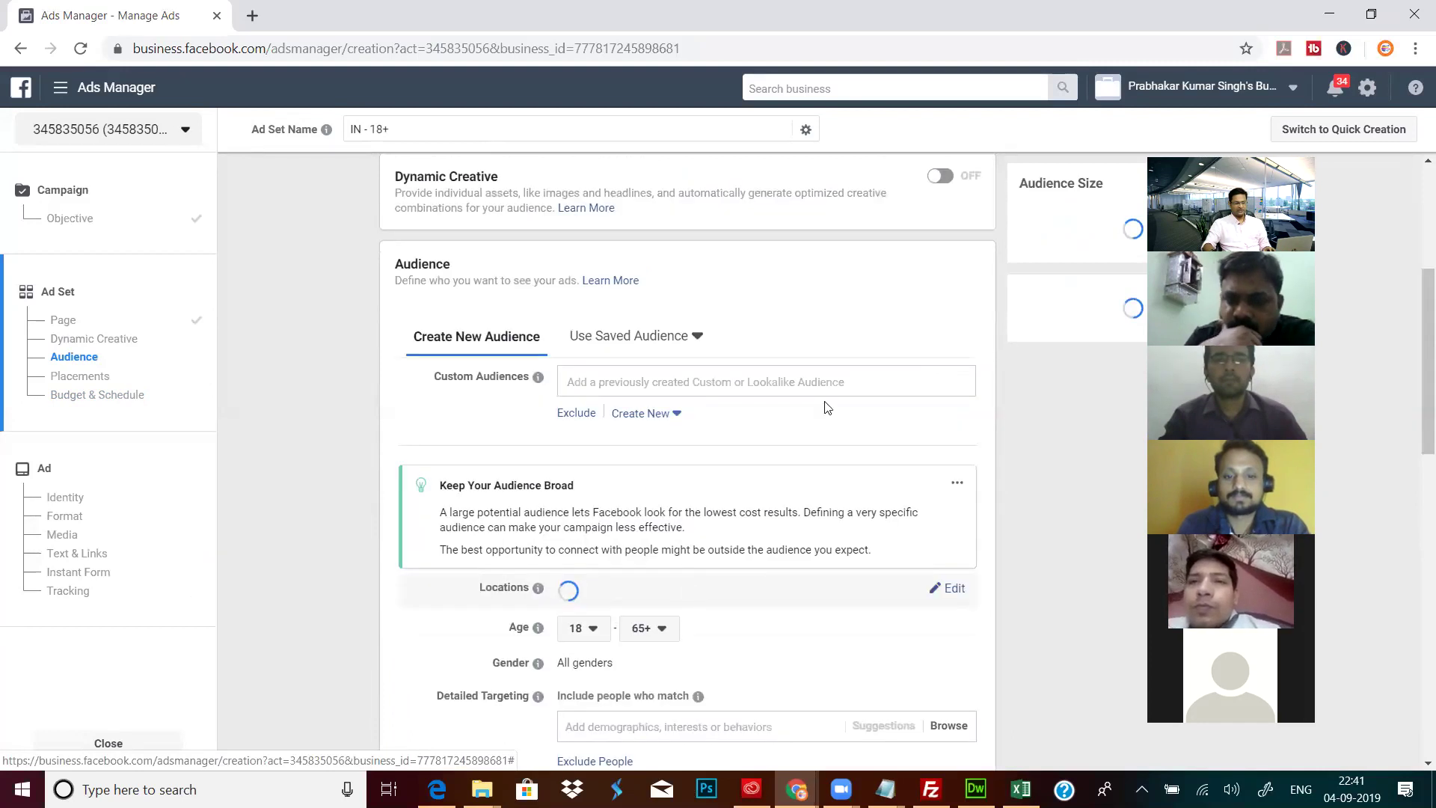
scroll(827, 407, down, 3)
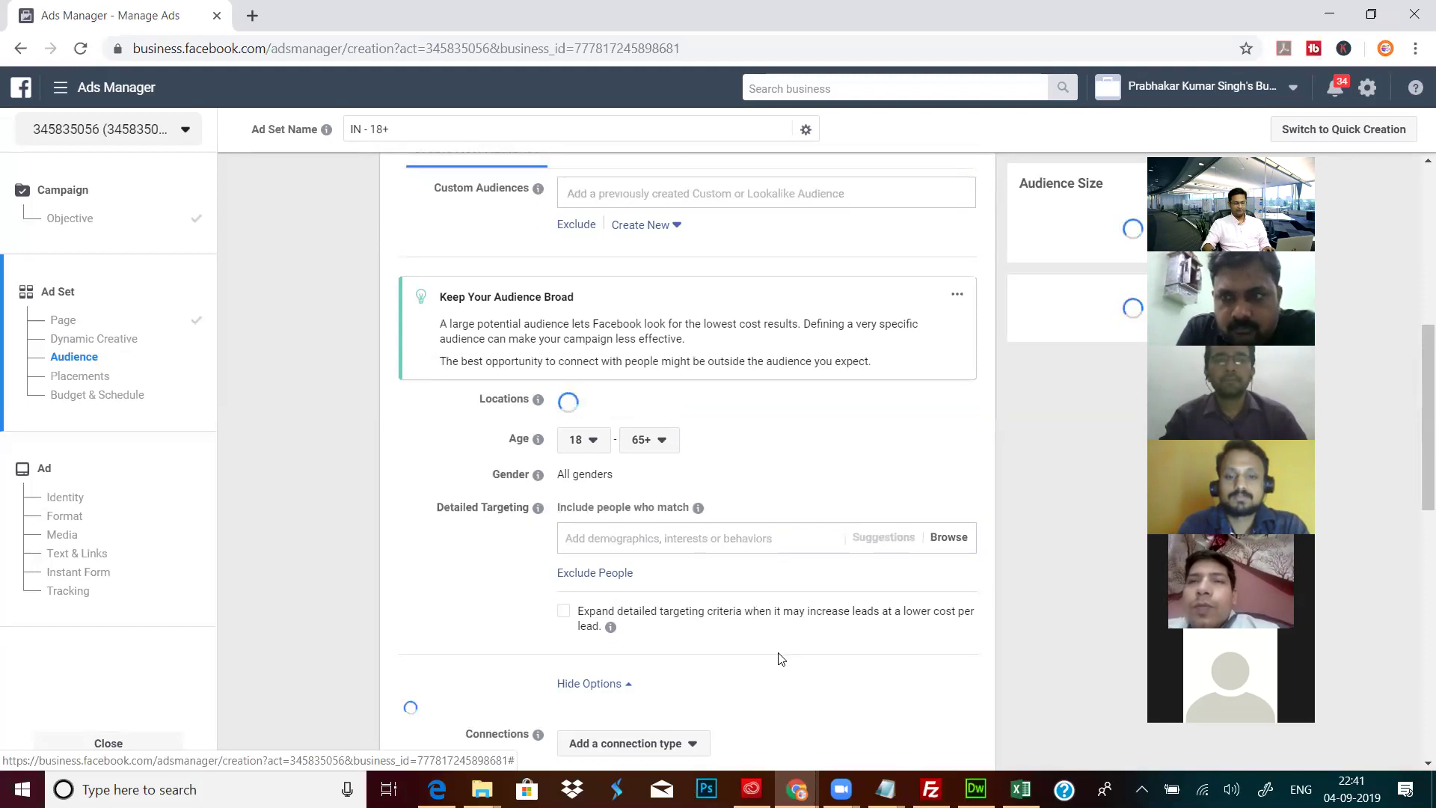
scroll(781, 659, down, 1)
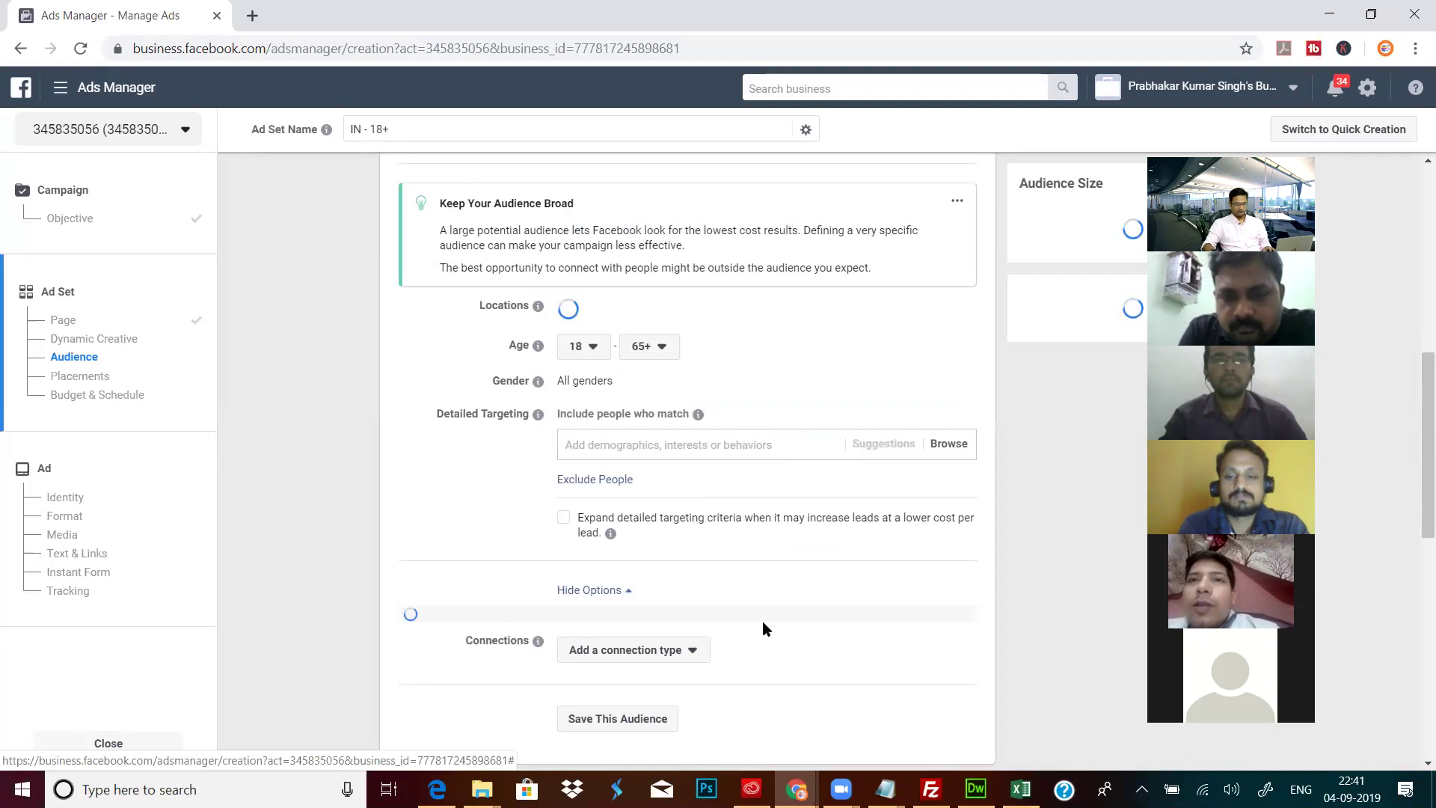
scroll(762, 524, down, 2)
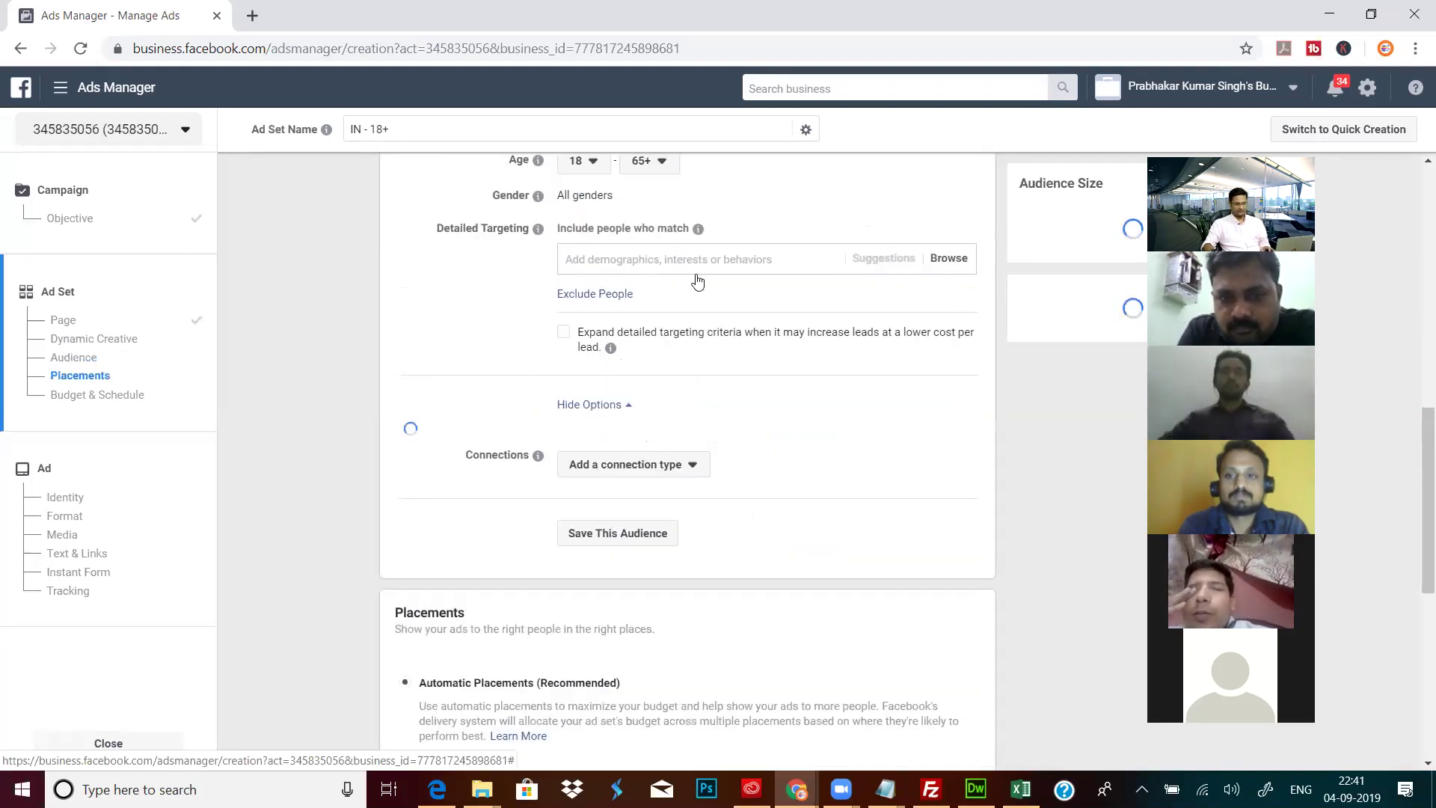
scroll(695, 282, down, 2)
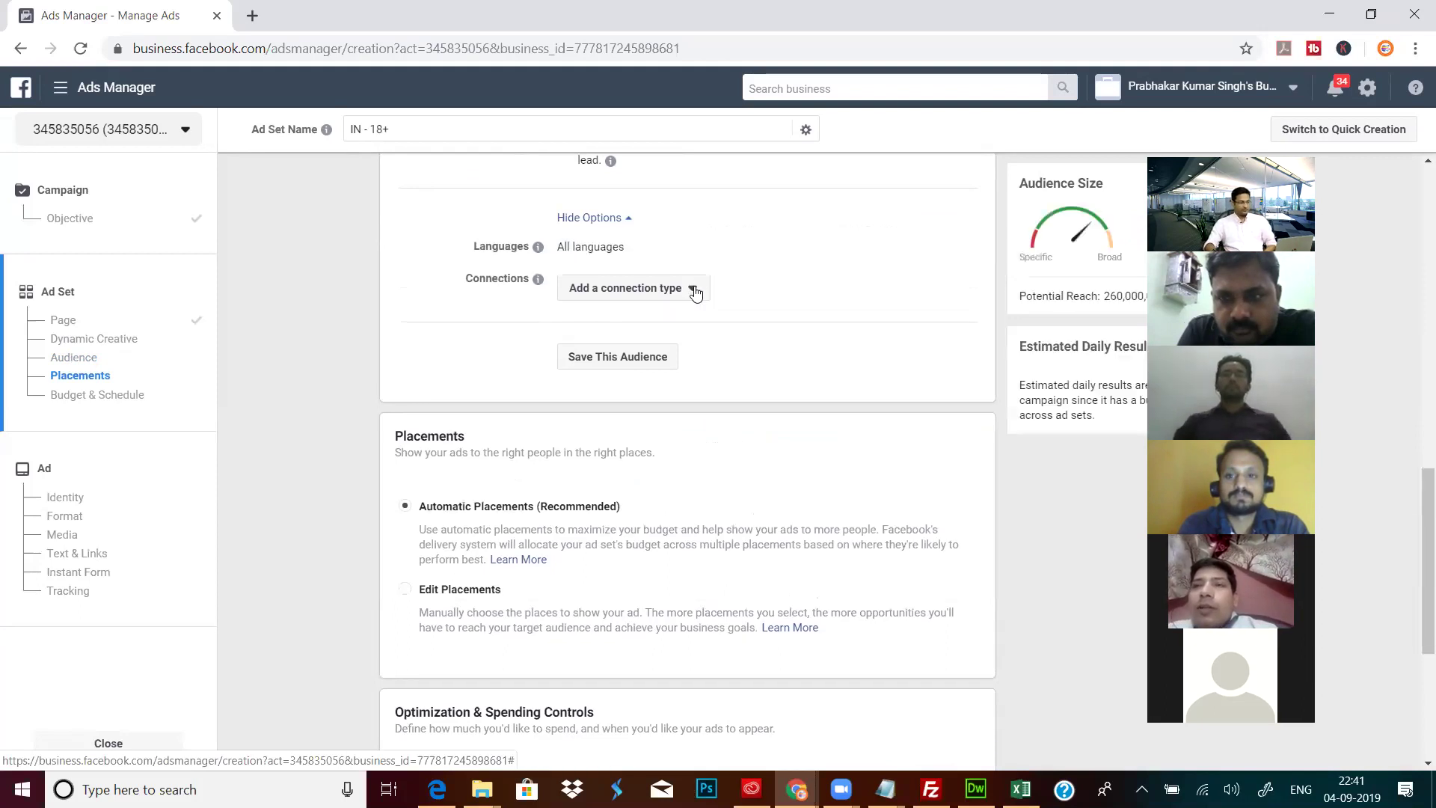
click(694, 290)
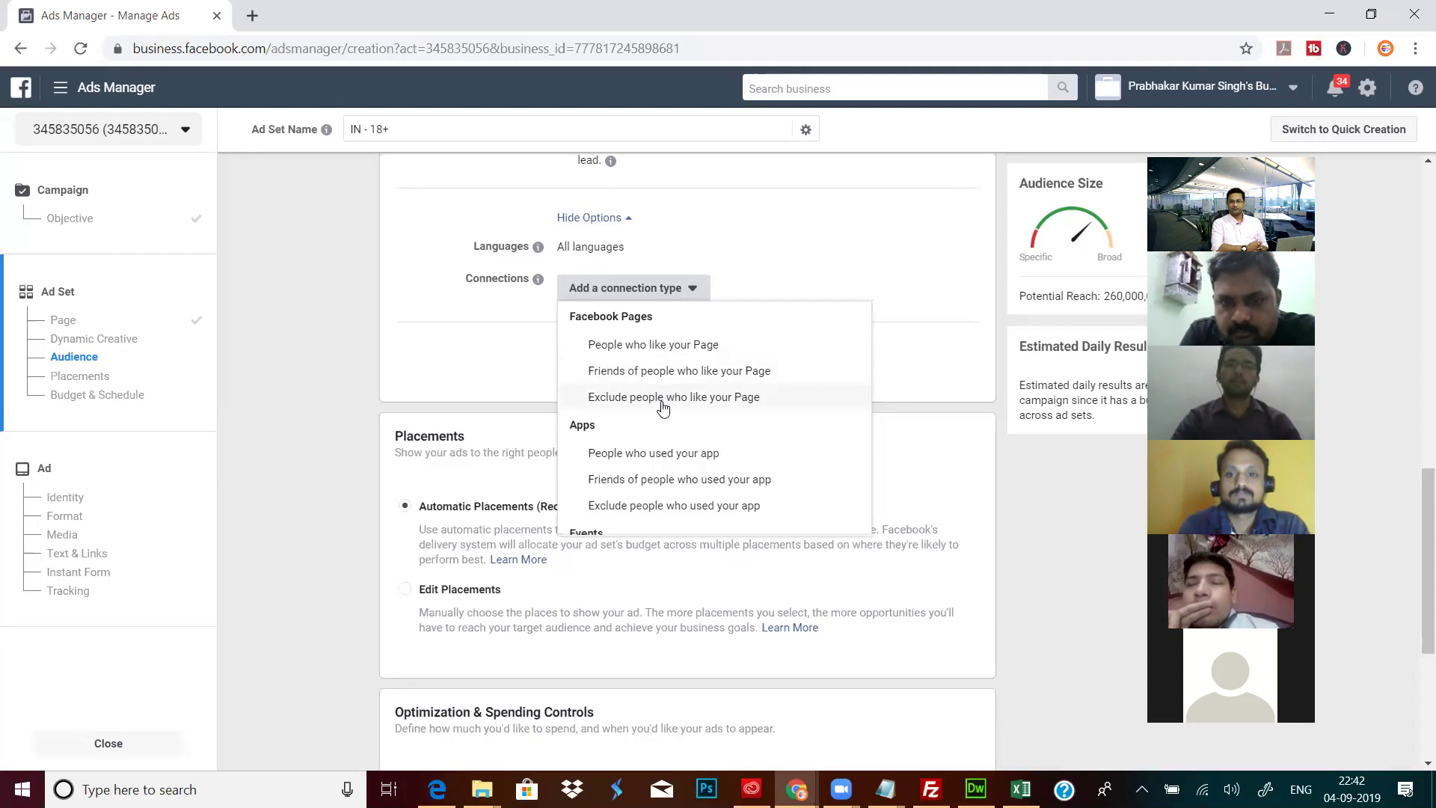
scroll(663, 406, down, 3)
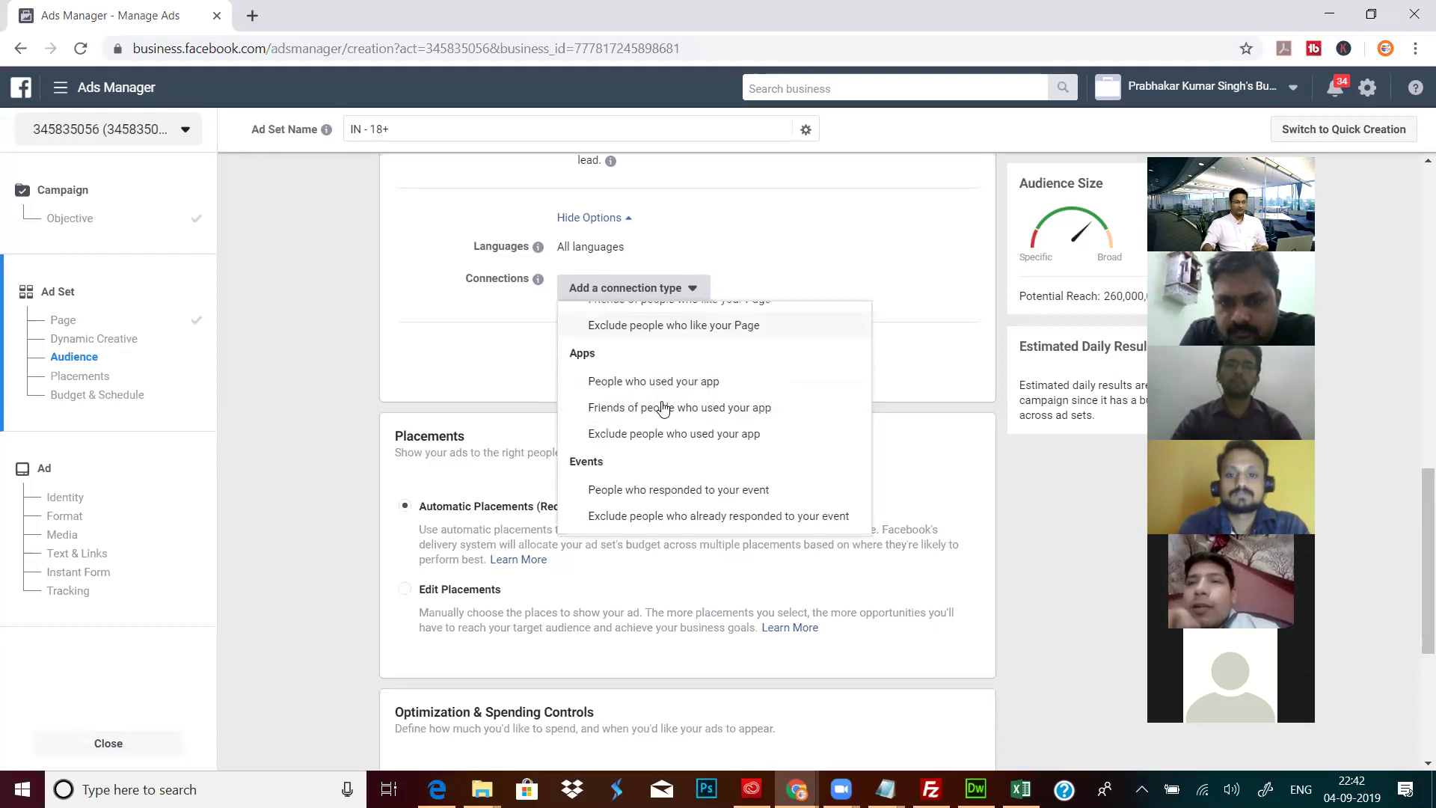
scroll(663, 406, up, 3)
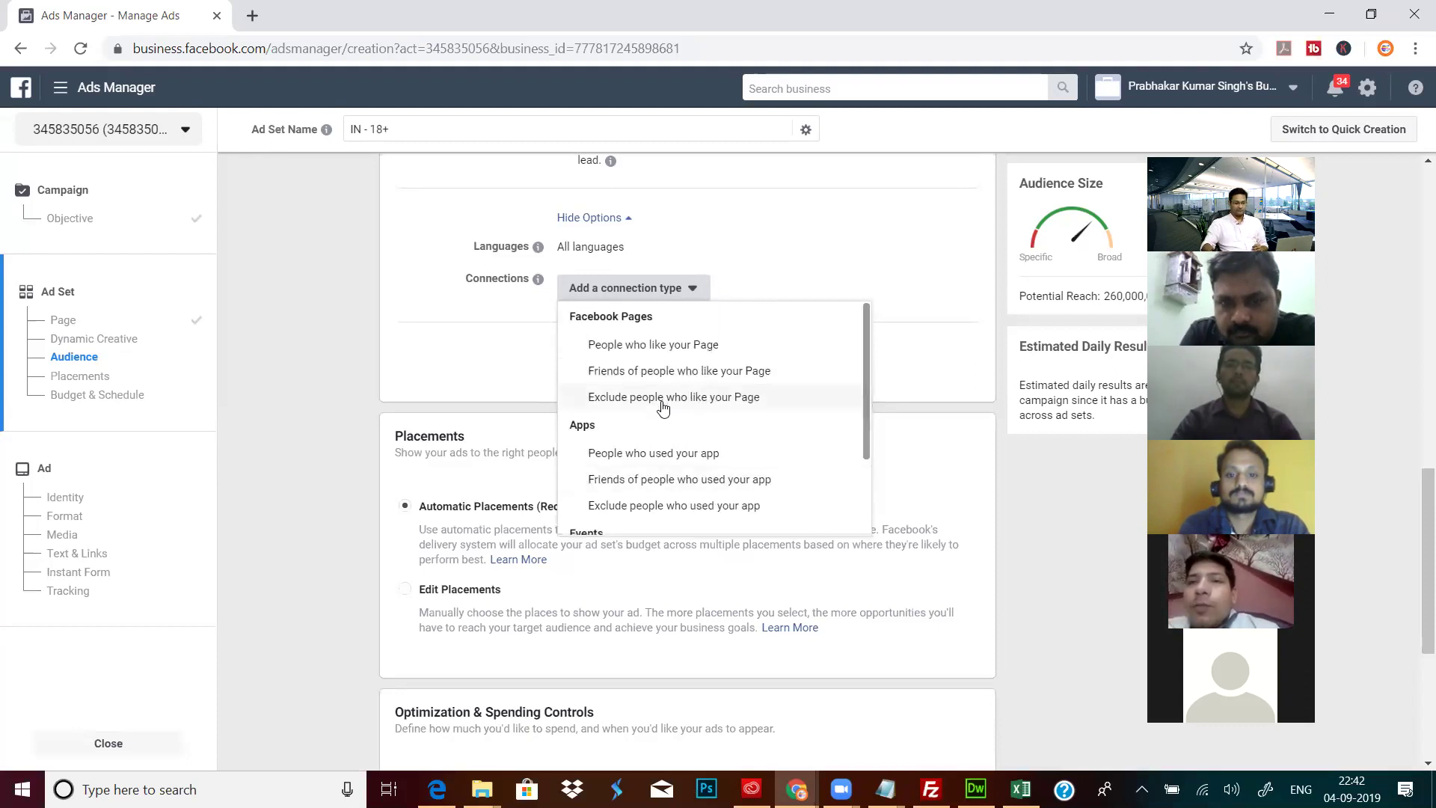
click(452, 360)
Step: Switch the ad set to Edit Placements to view the device and platform choices, and return it to Automatic Placements
scroll(526, 407, down, 3)
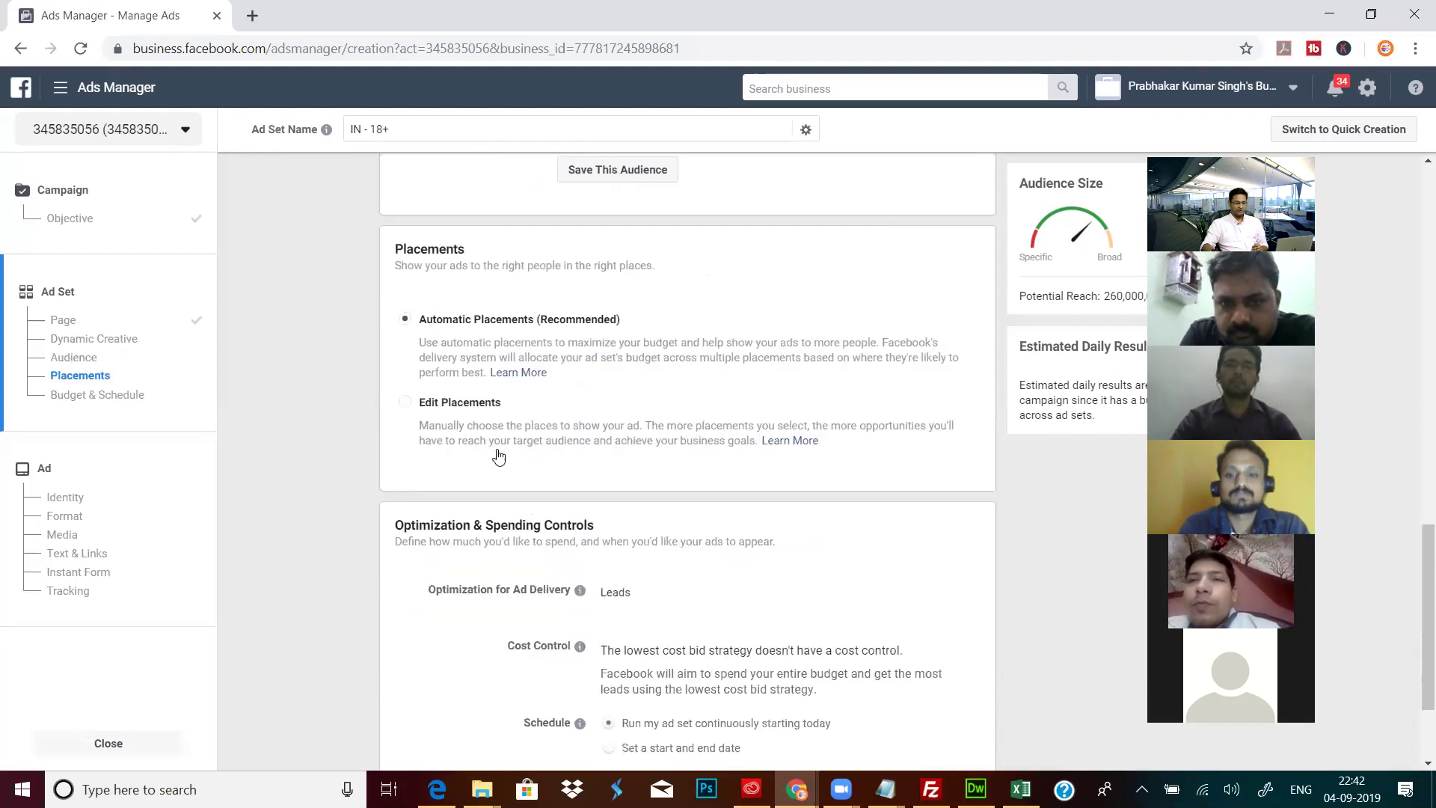
drag(435, 404, 435, 424)
click(404, 402)
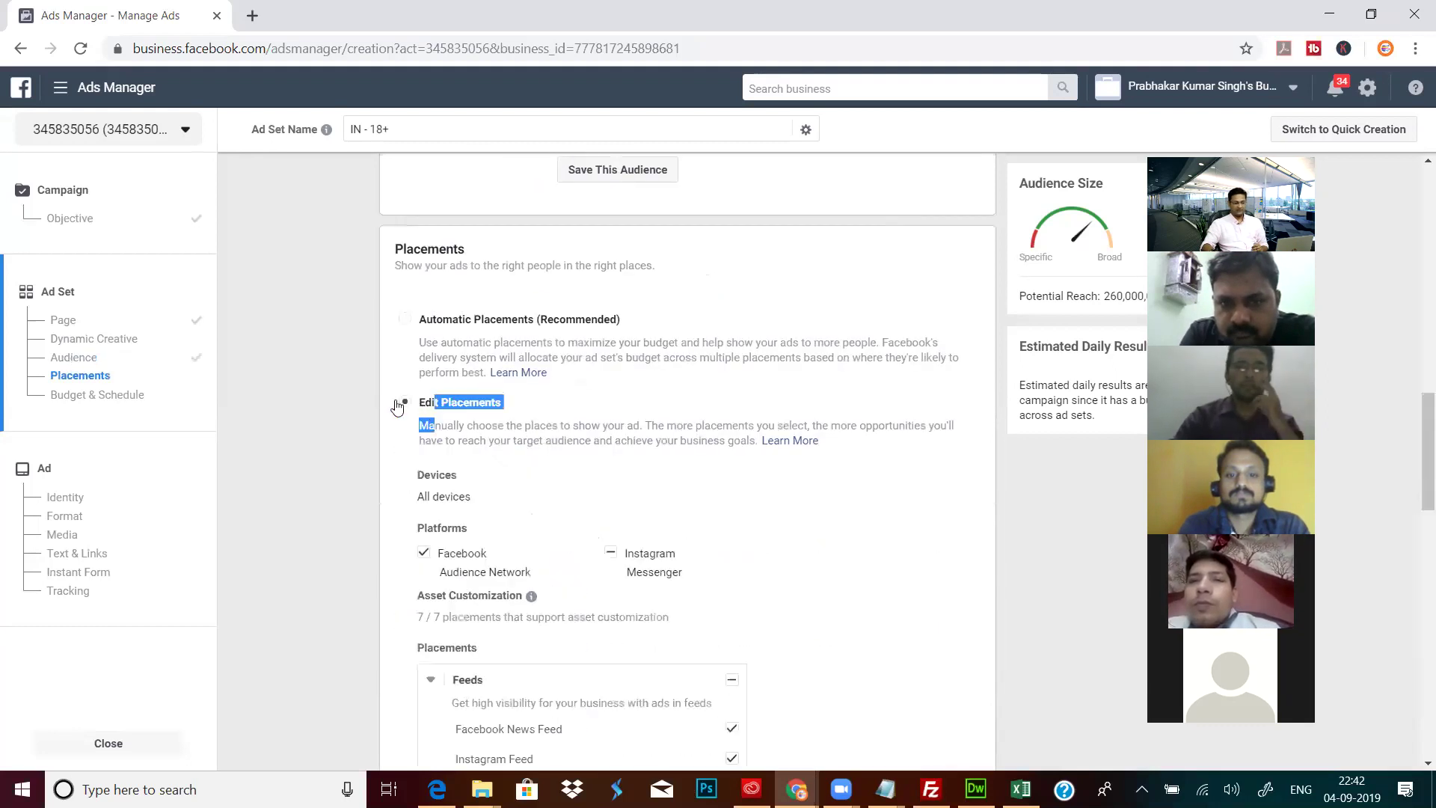
scroll(532, 465, down, 1)
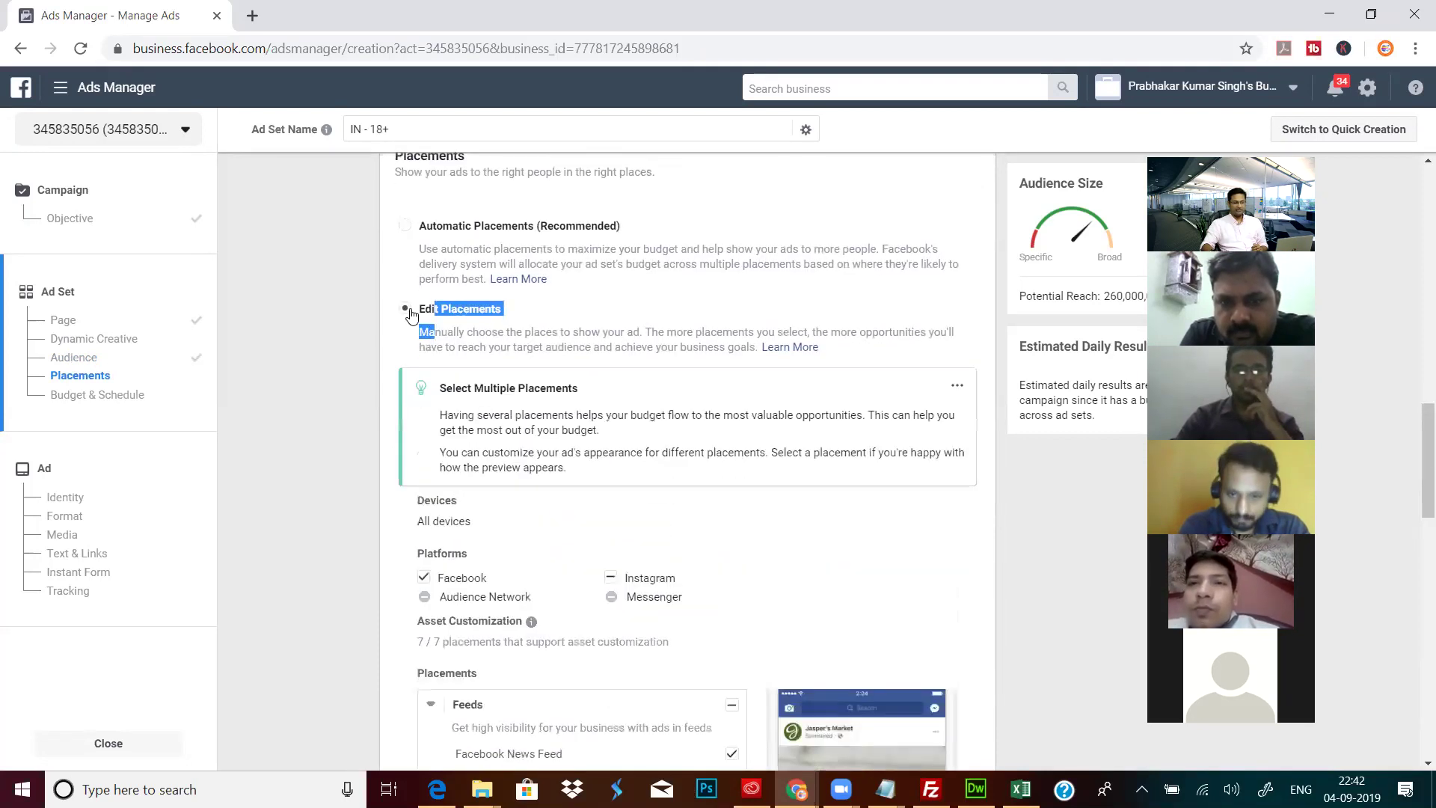
click(408, 233)
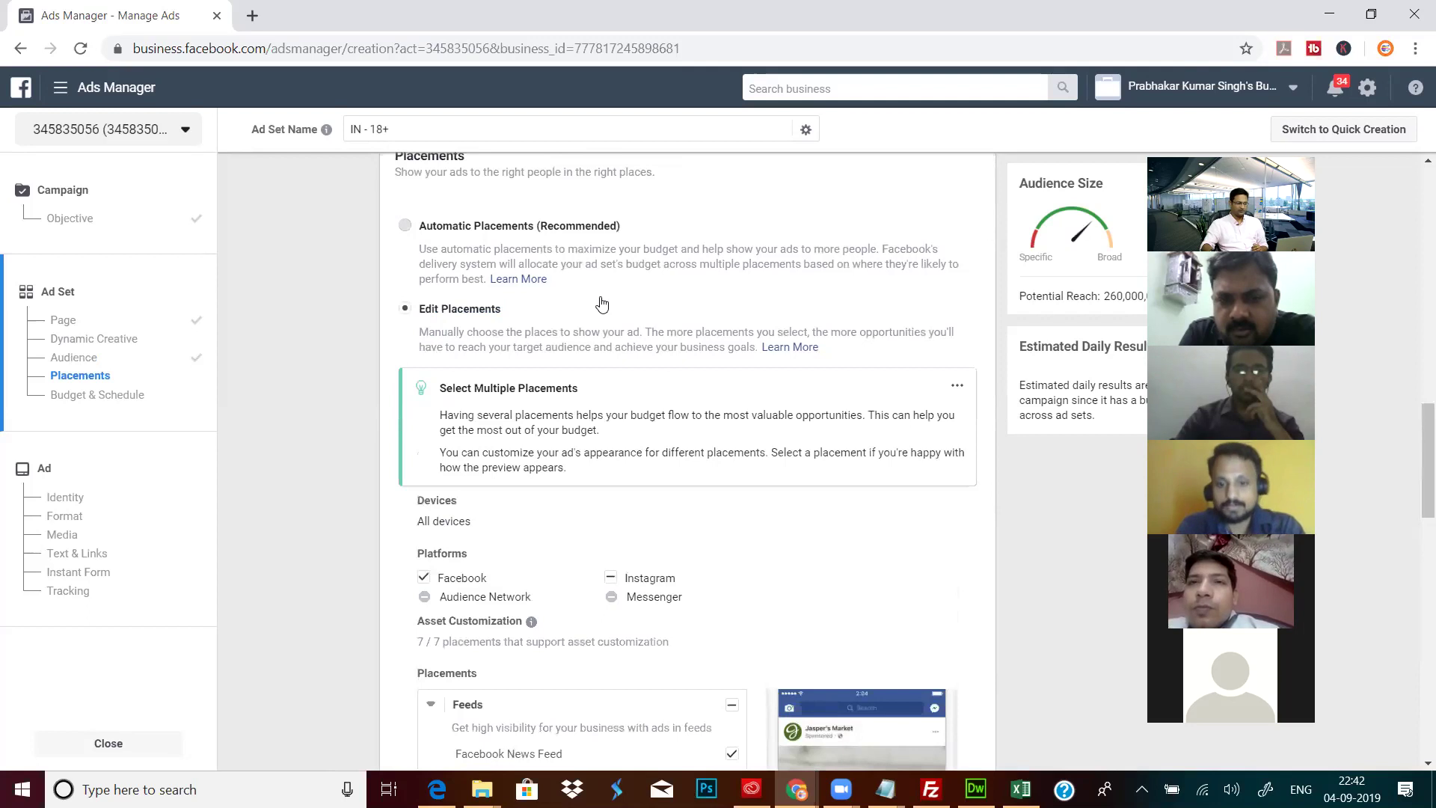
click(453, 226)
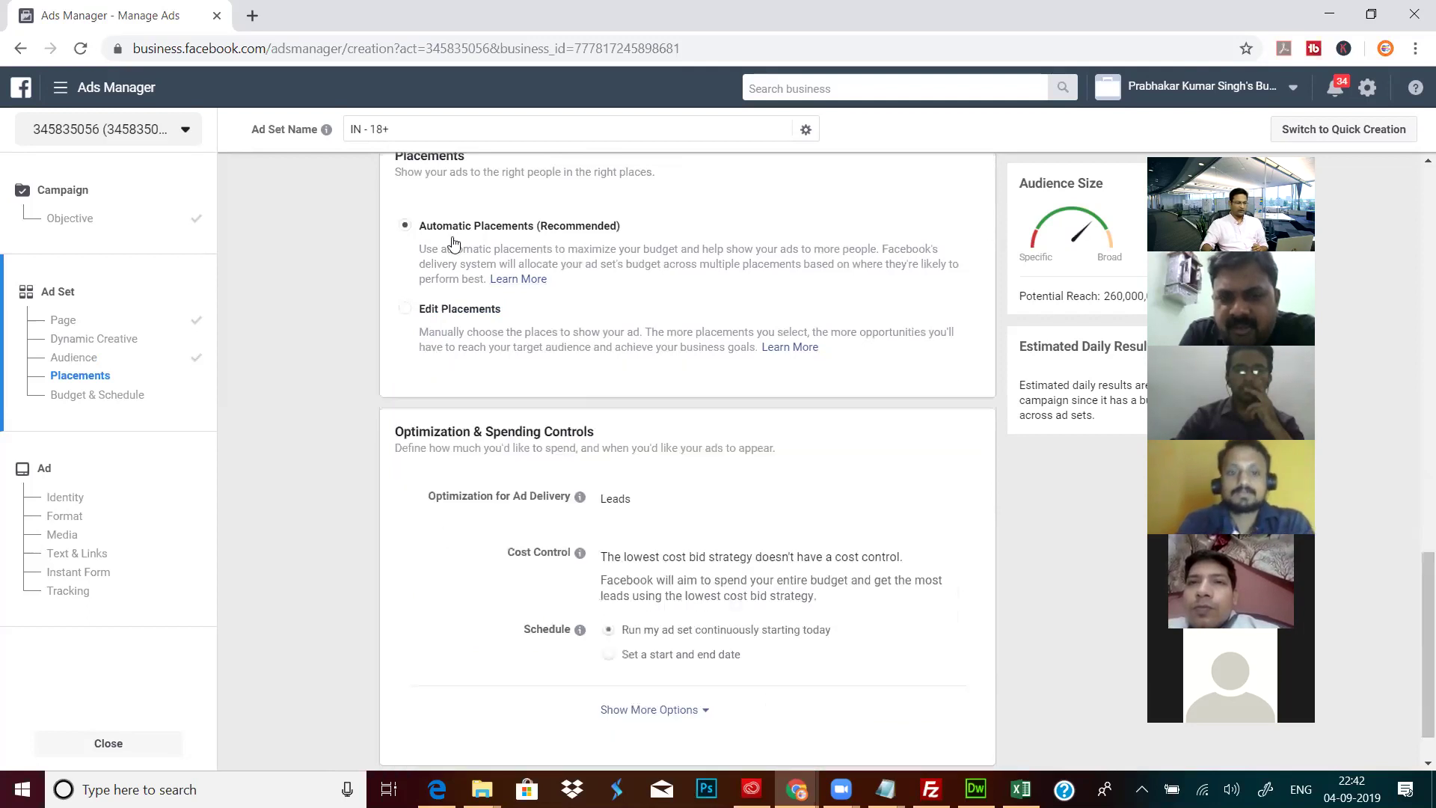
click(411, 310)
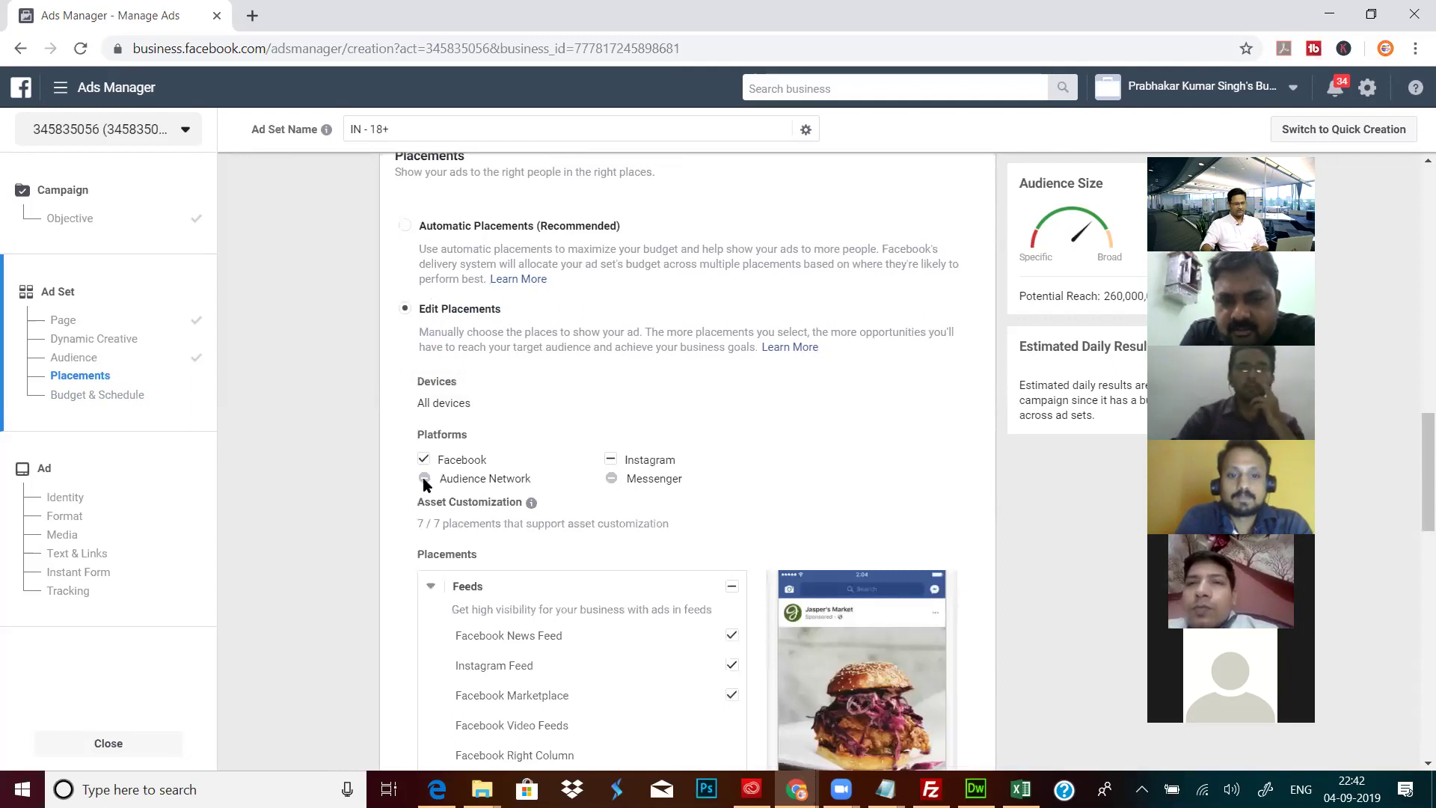
click(413, 229)
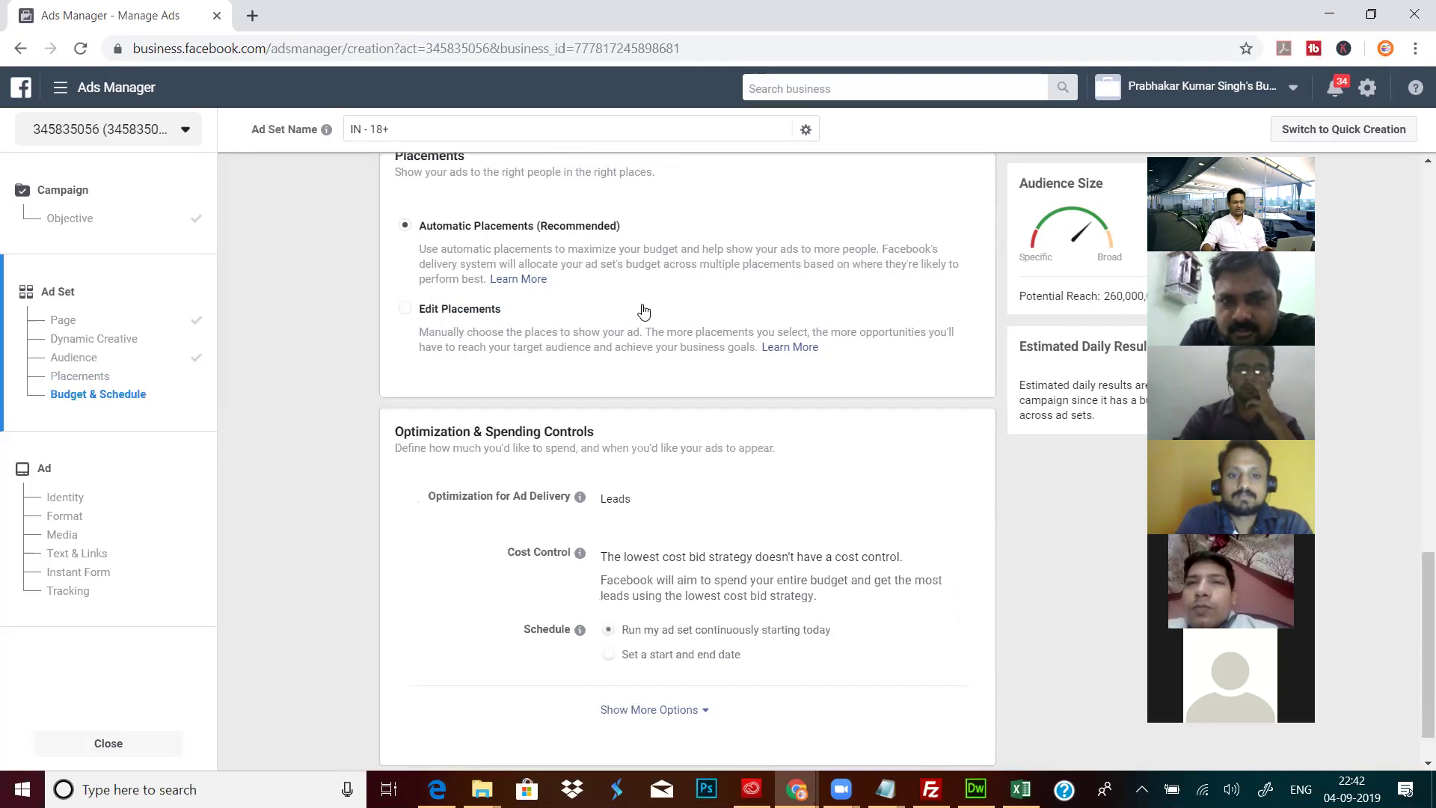
Step: Expand the additional options in Optimization & Spending Controls and examine the spend limit and charging settings
scroll(643, 311, down, 1)
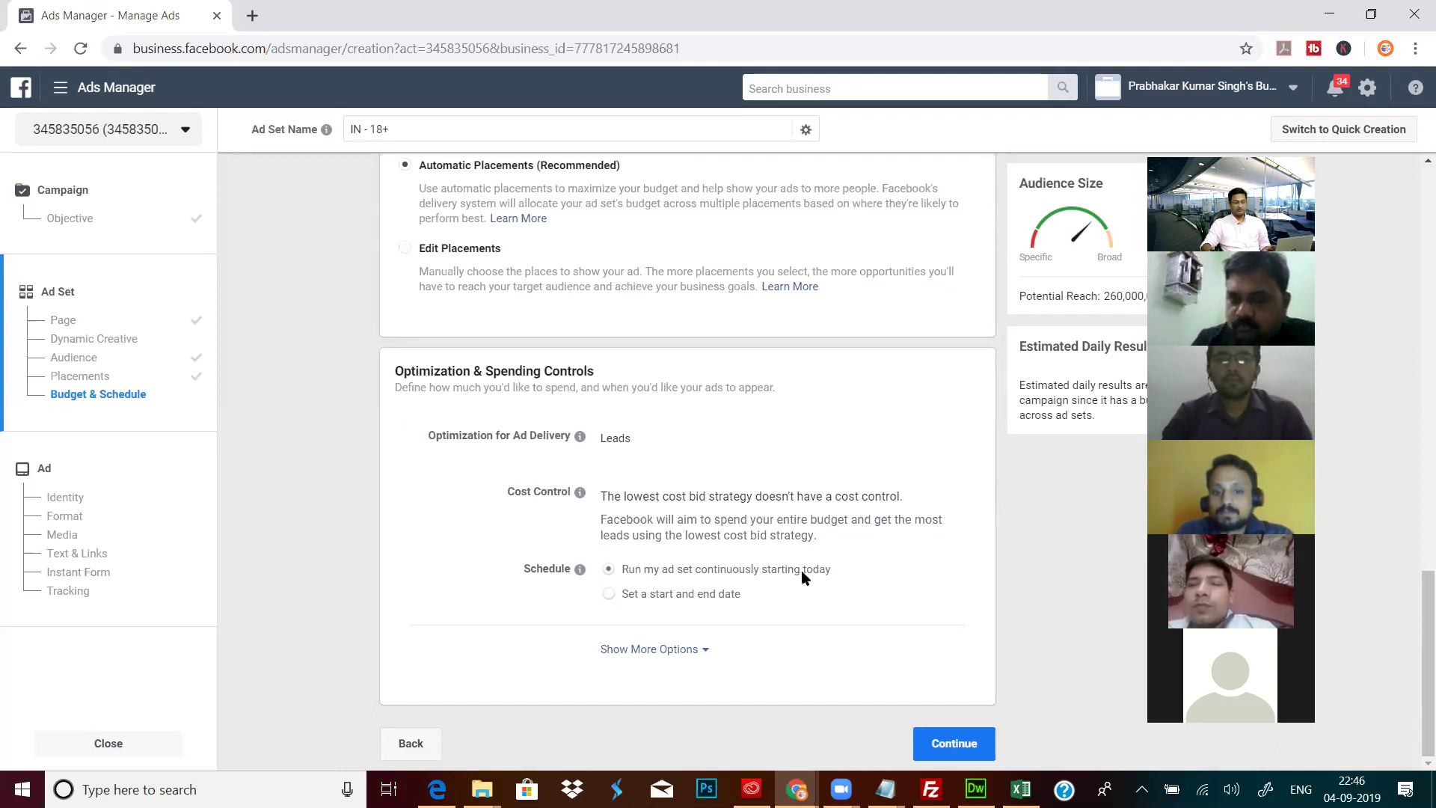
click(697, 652)
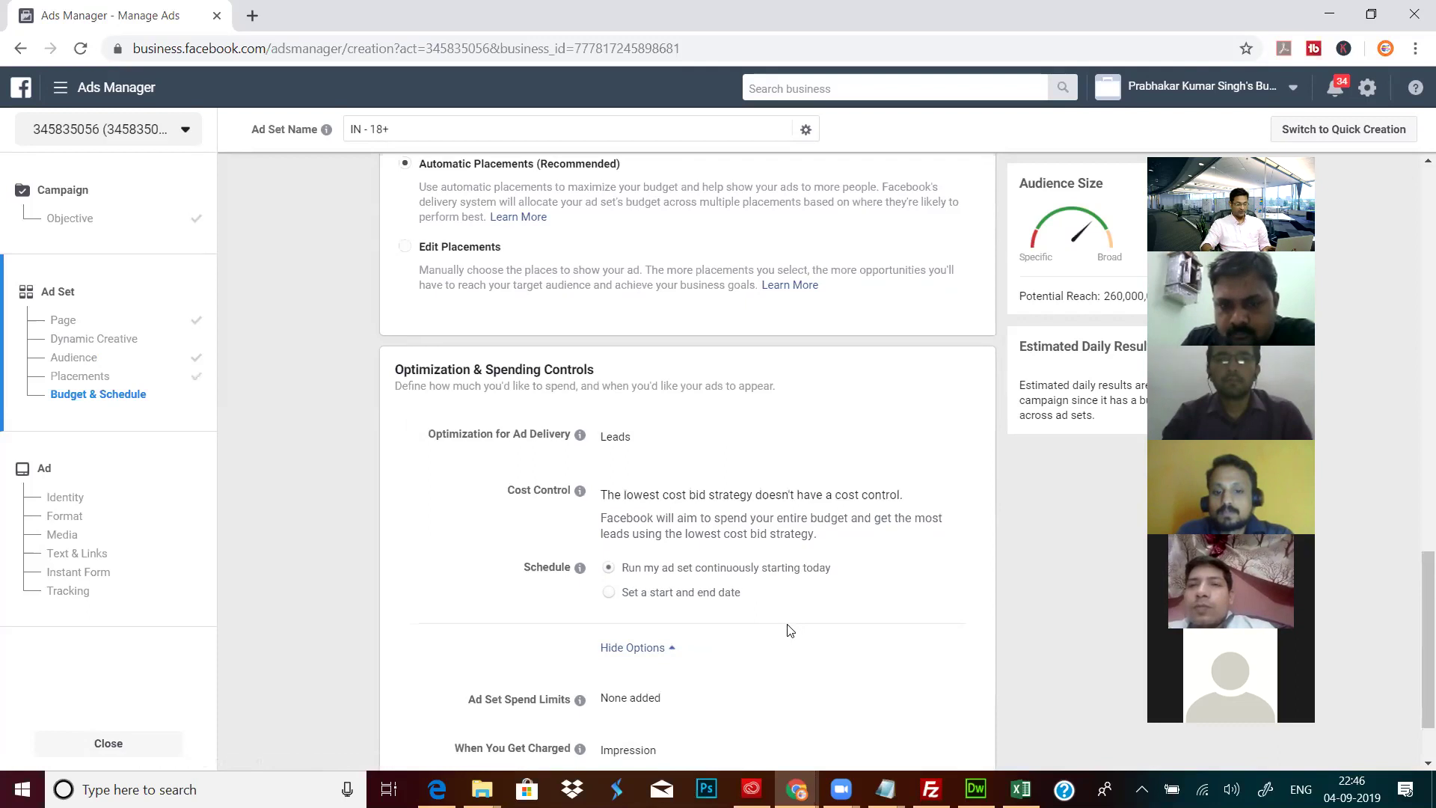
scroll(789, 631, down, 2)
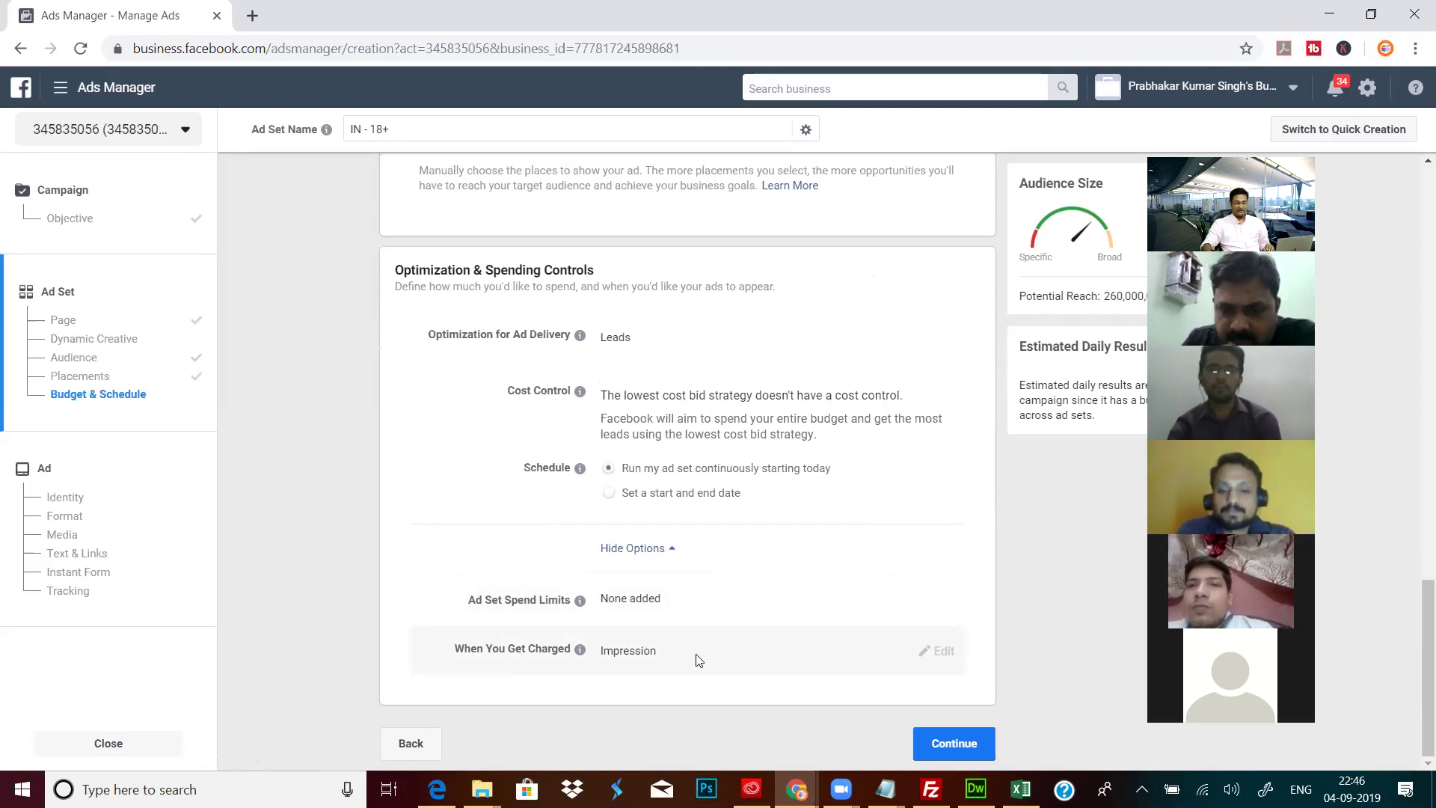
mouse_move(939, 653)
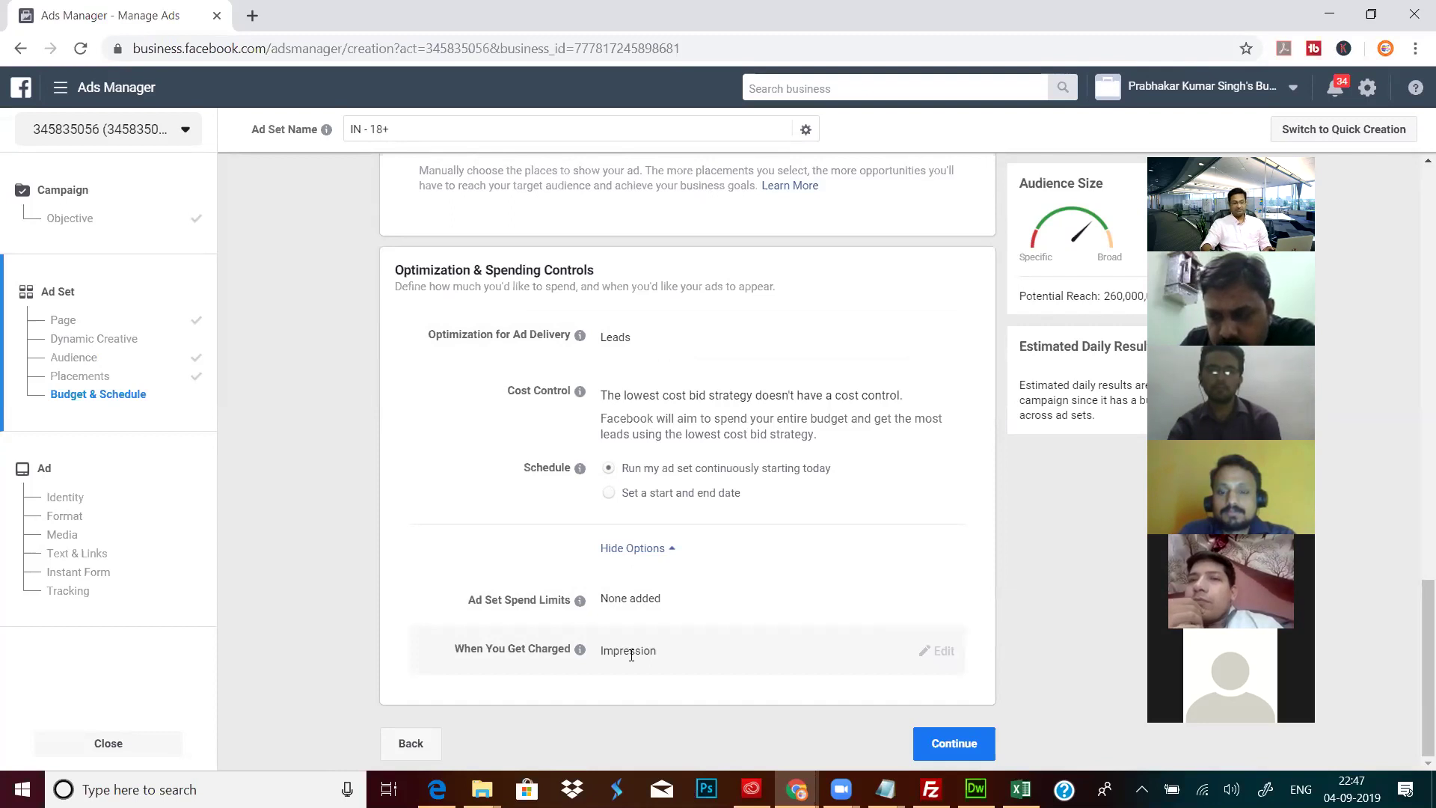
Step: Leave the ad set and start a new campaign with the Lead generation objective, dismissing the earlier draft
scroll(704, 644, up, 6)
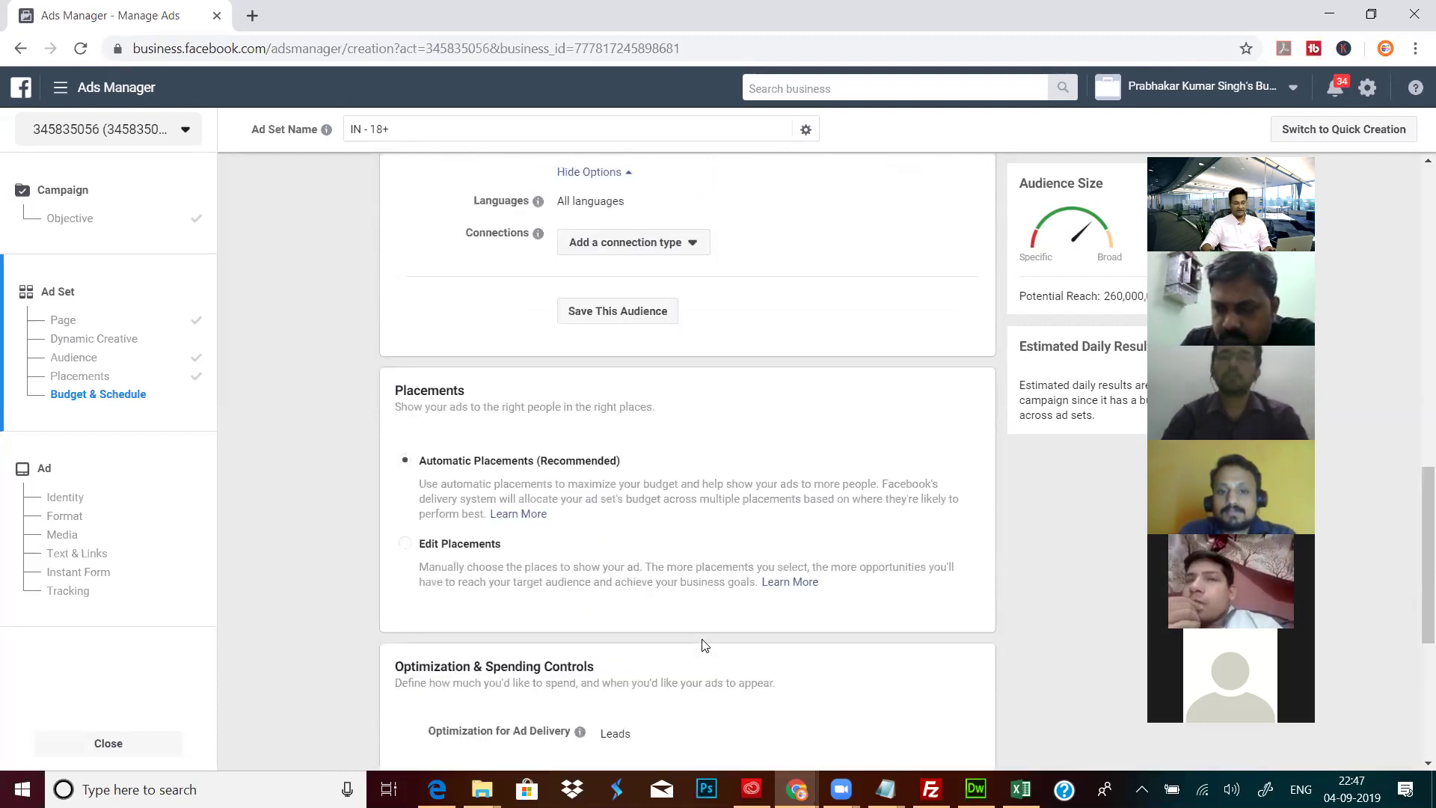
scroll(703, 645, up, 12)
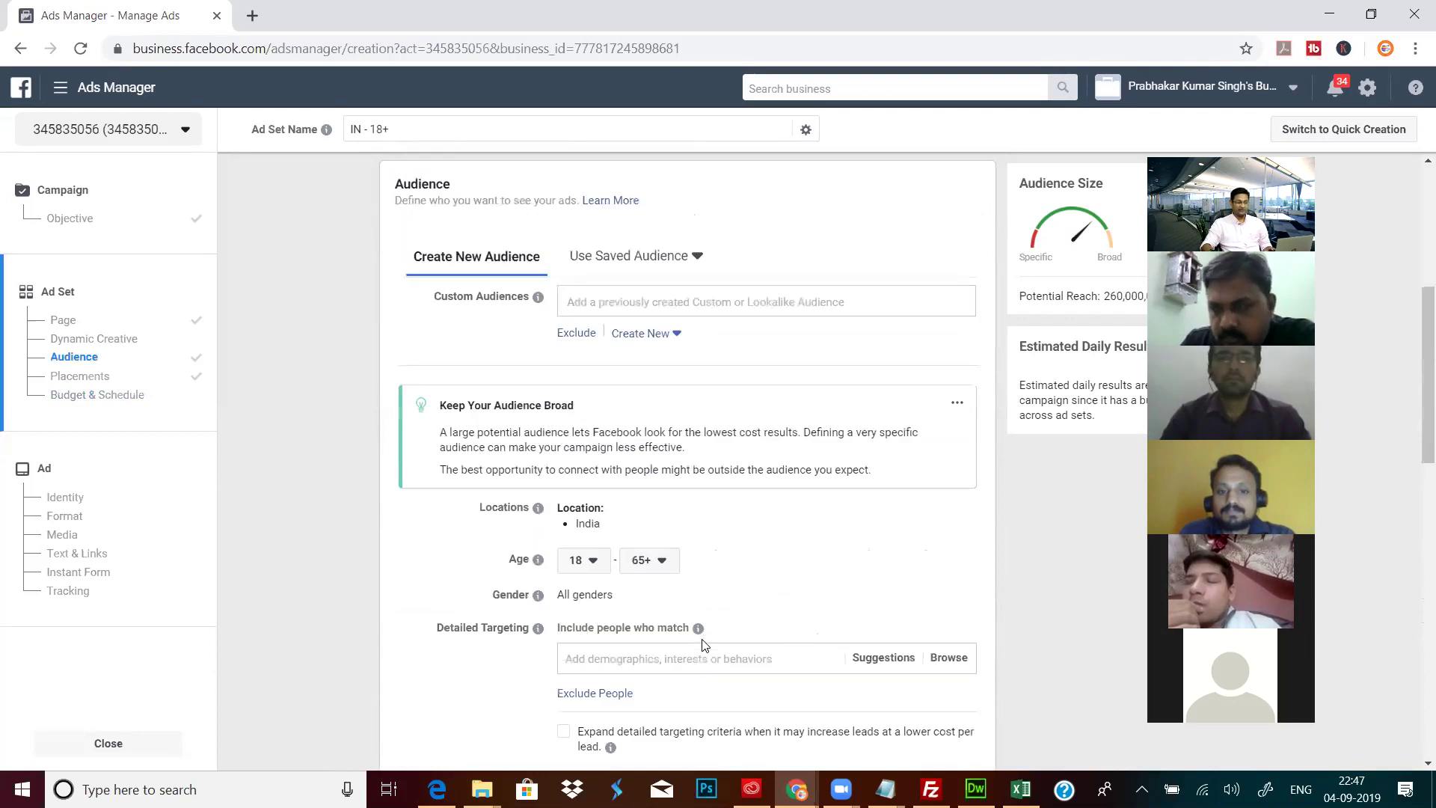
scroll(703, 644, up, 2)
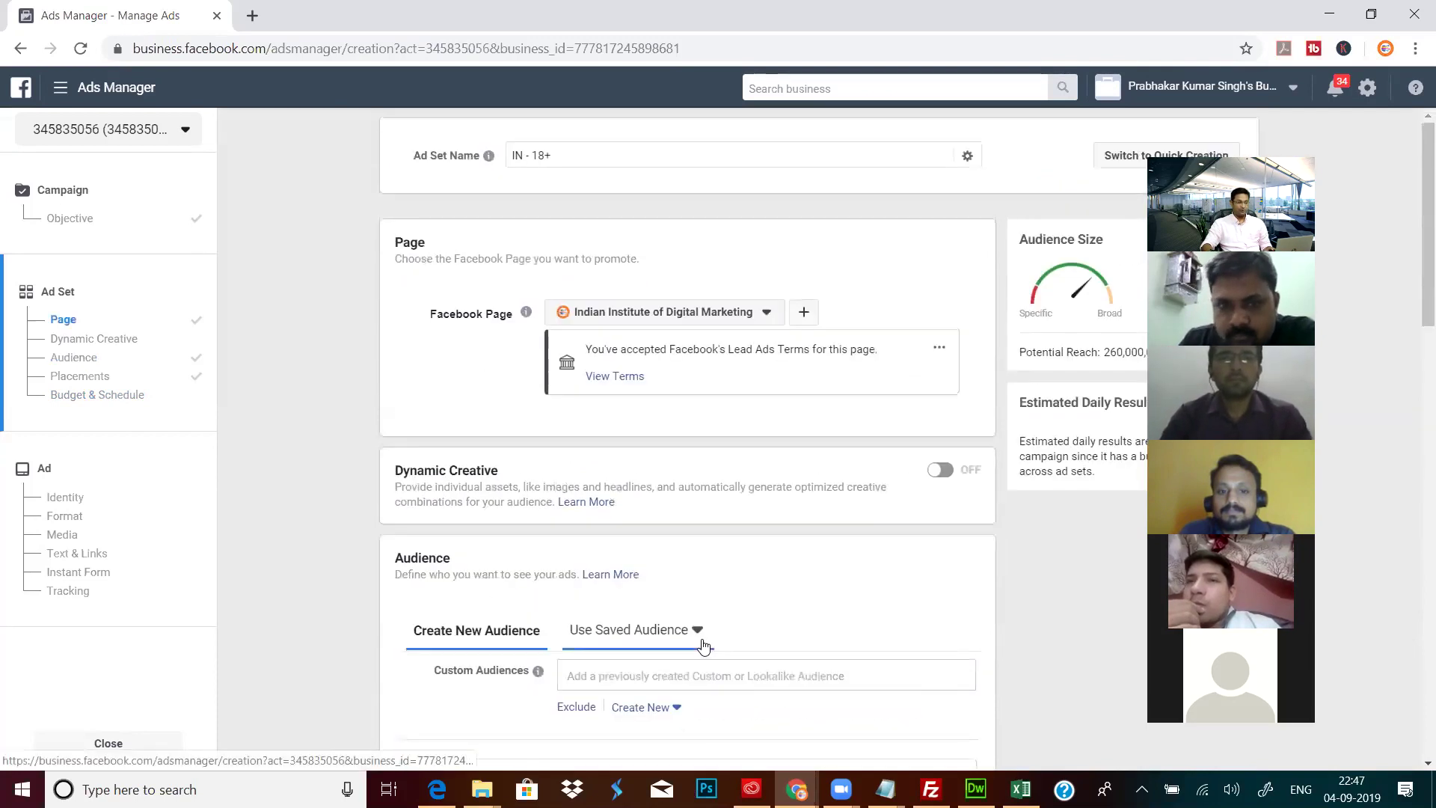
scroll(673, 488, down, 1)
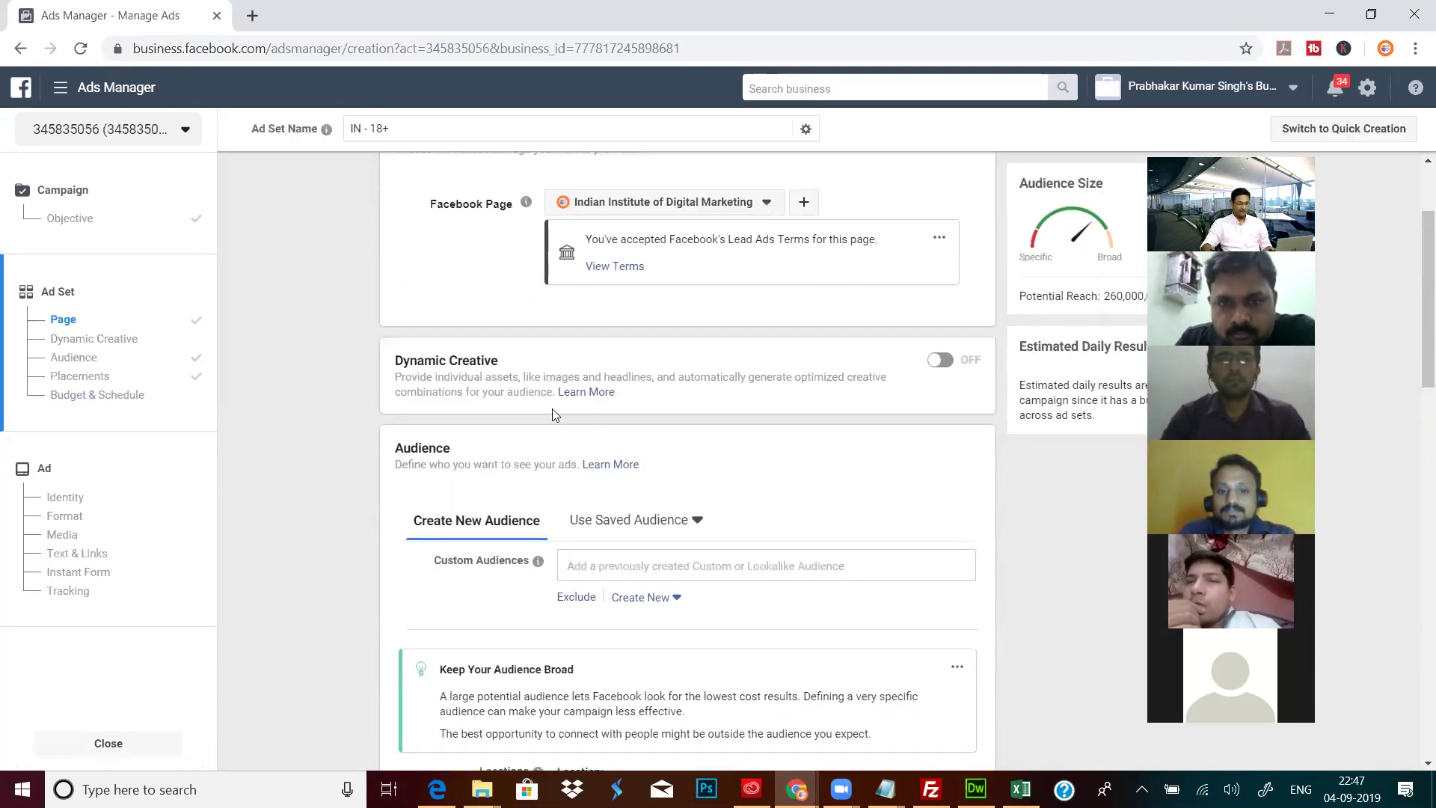
click(21, 49)
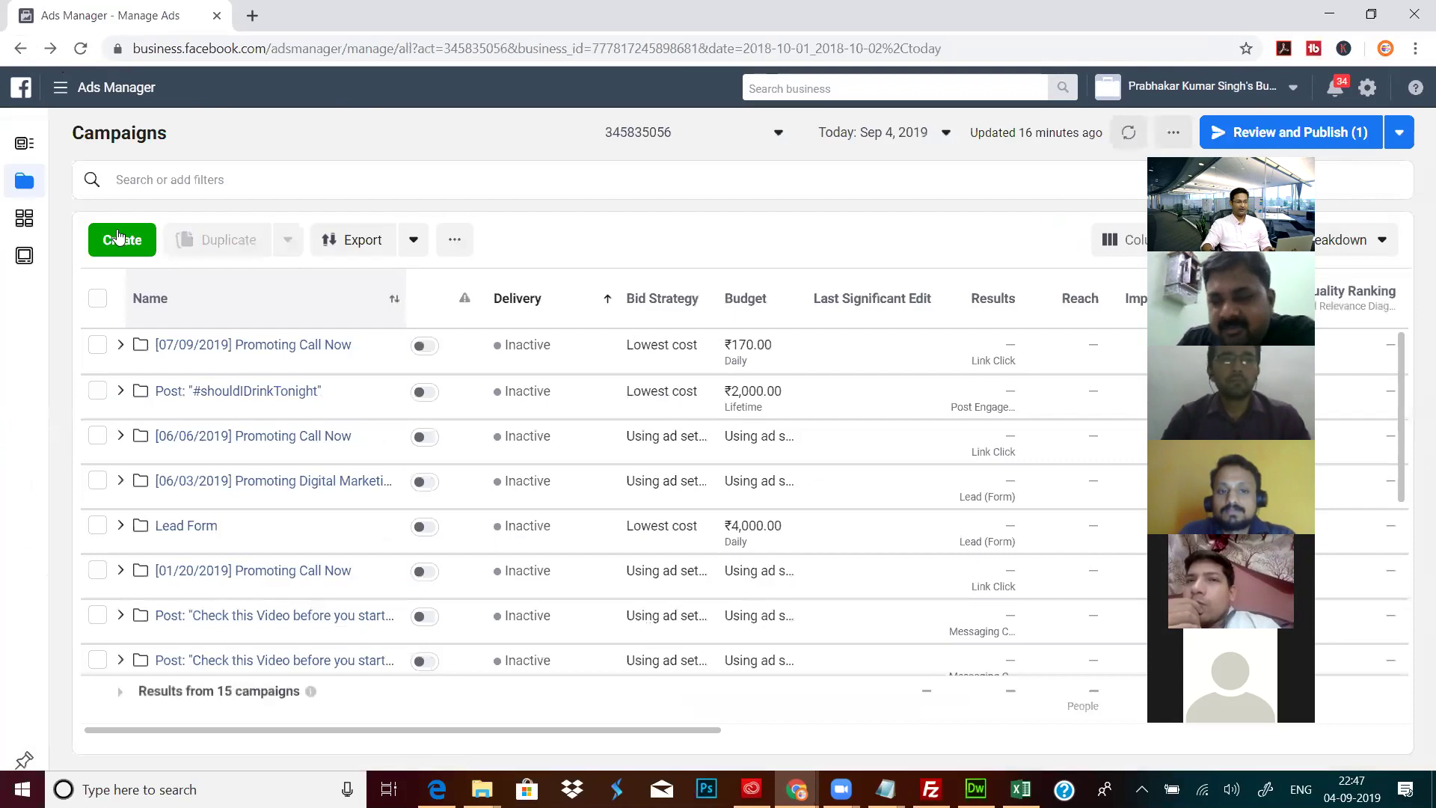
click(118, 238)
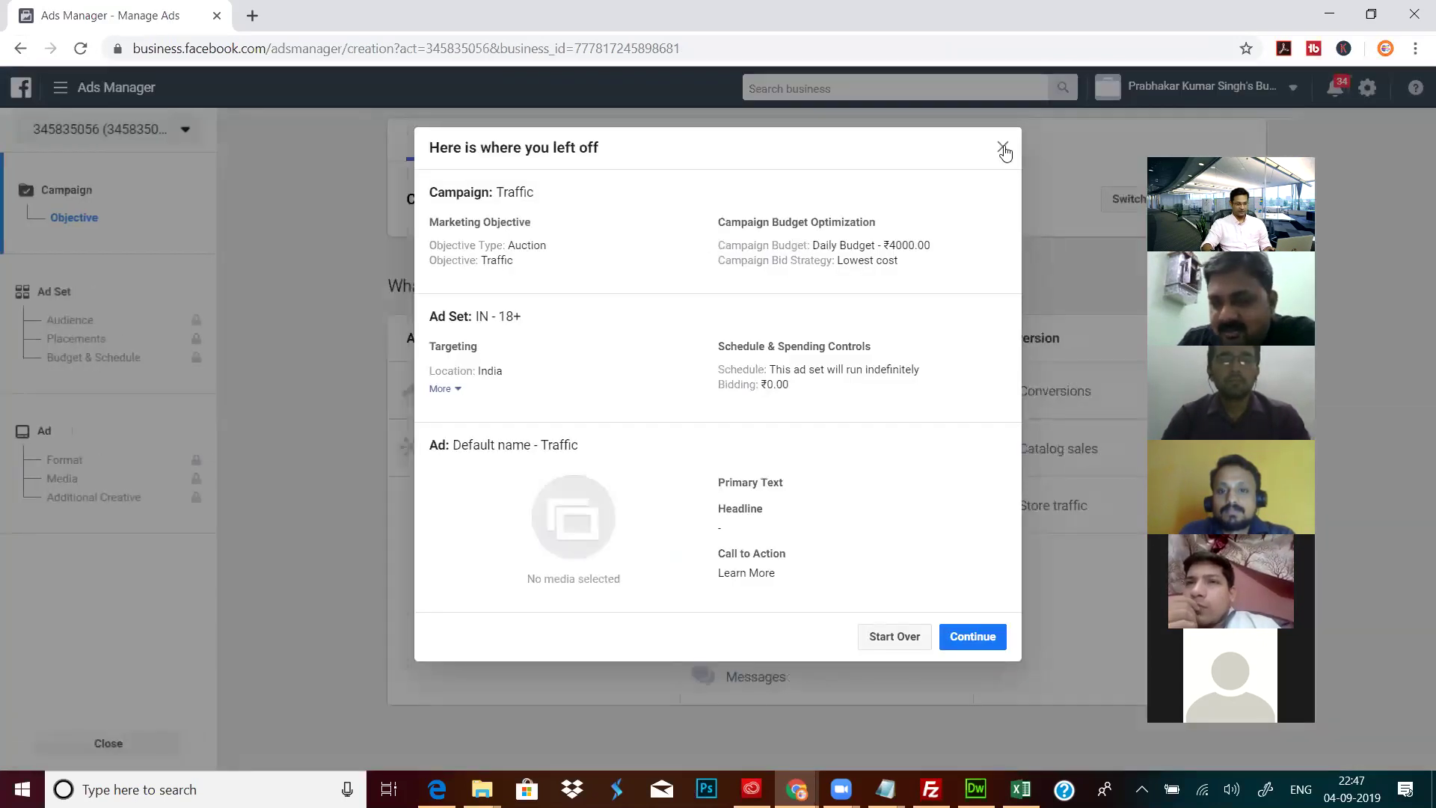
click(1003, 148)
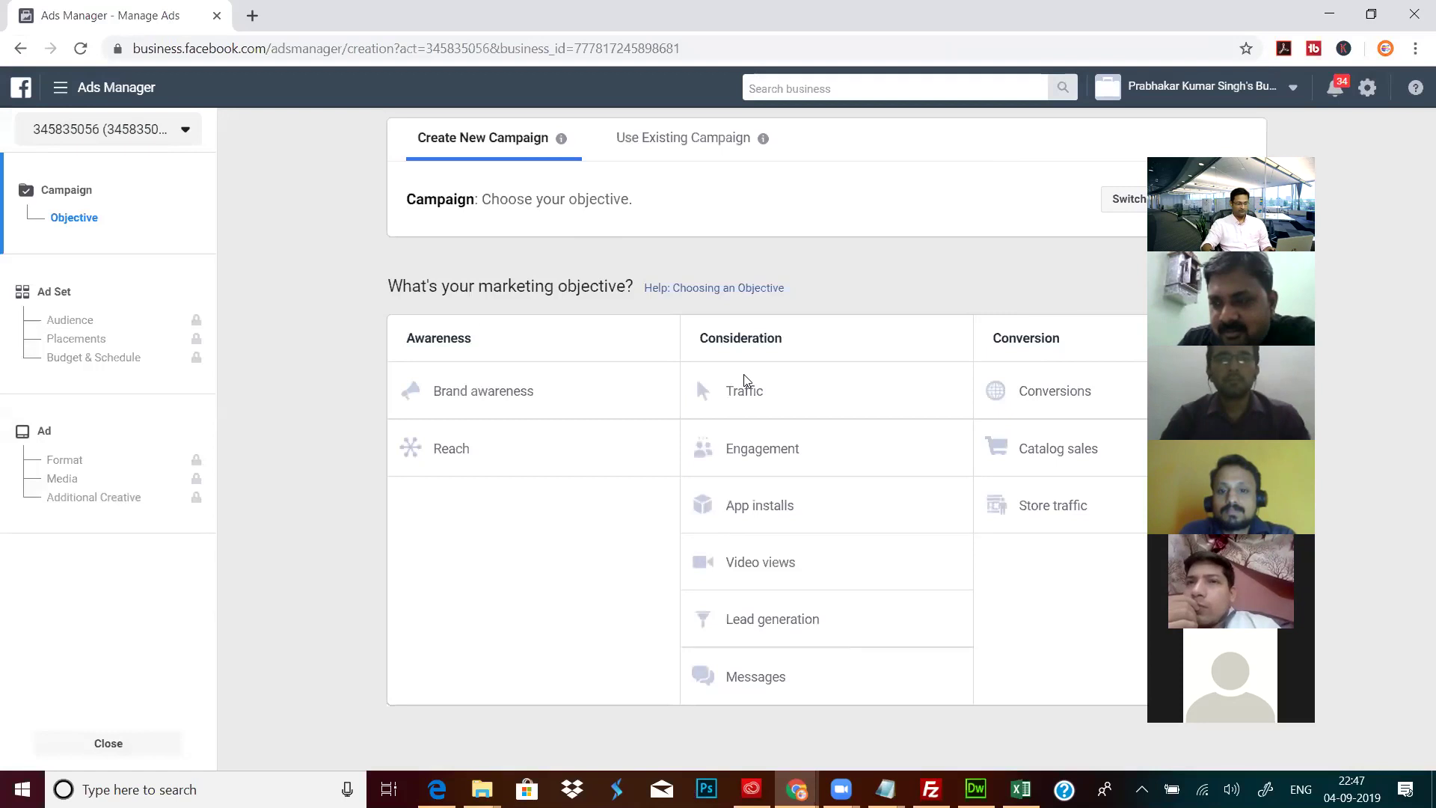
click(793, 637)
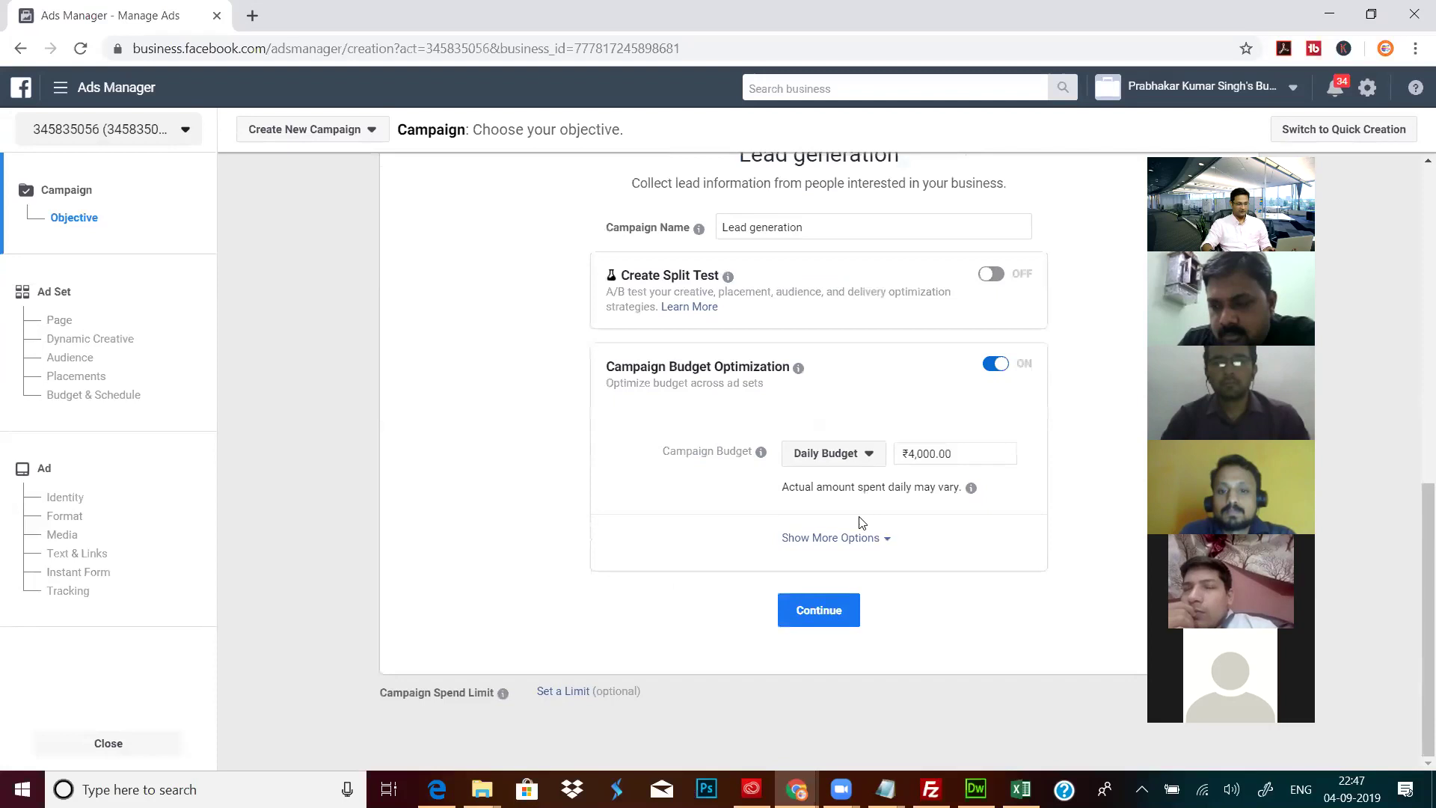
Step: Set the campaign bid strategy to Bid cap under the budget optimization options and continue to the ad set
click(870, 540)
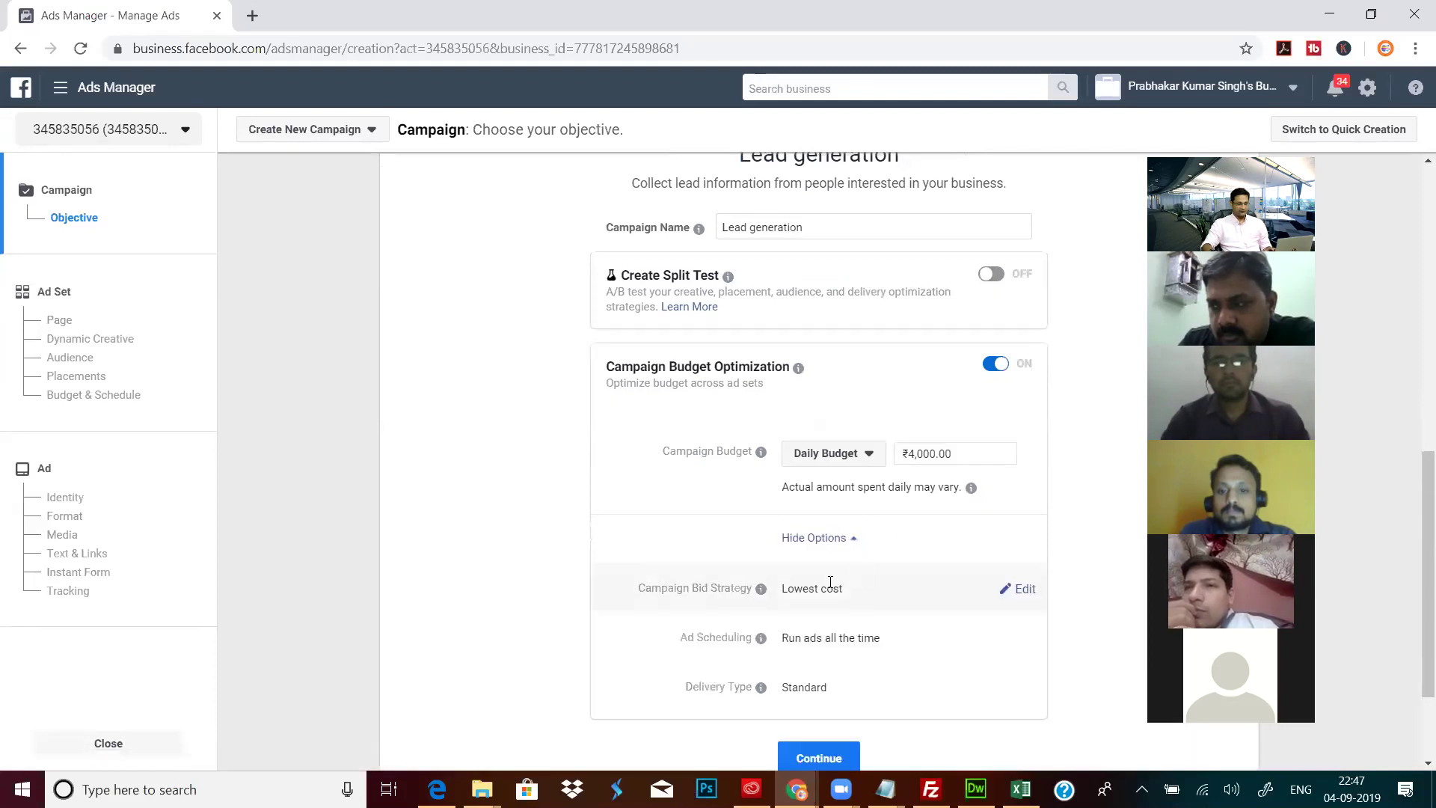
click(1025, 589)
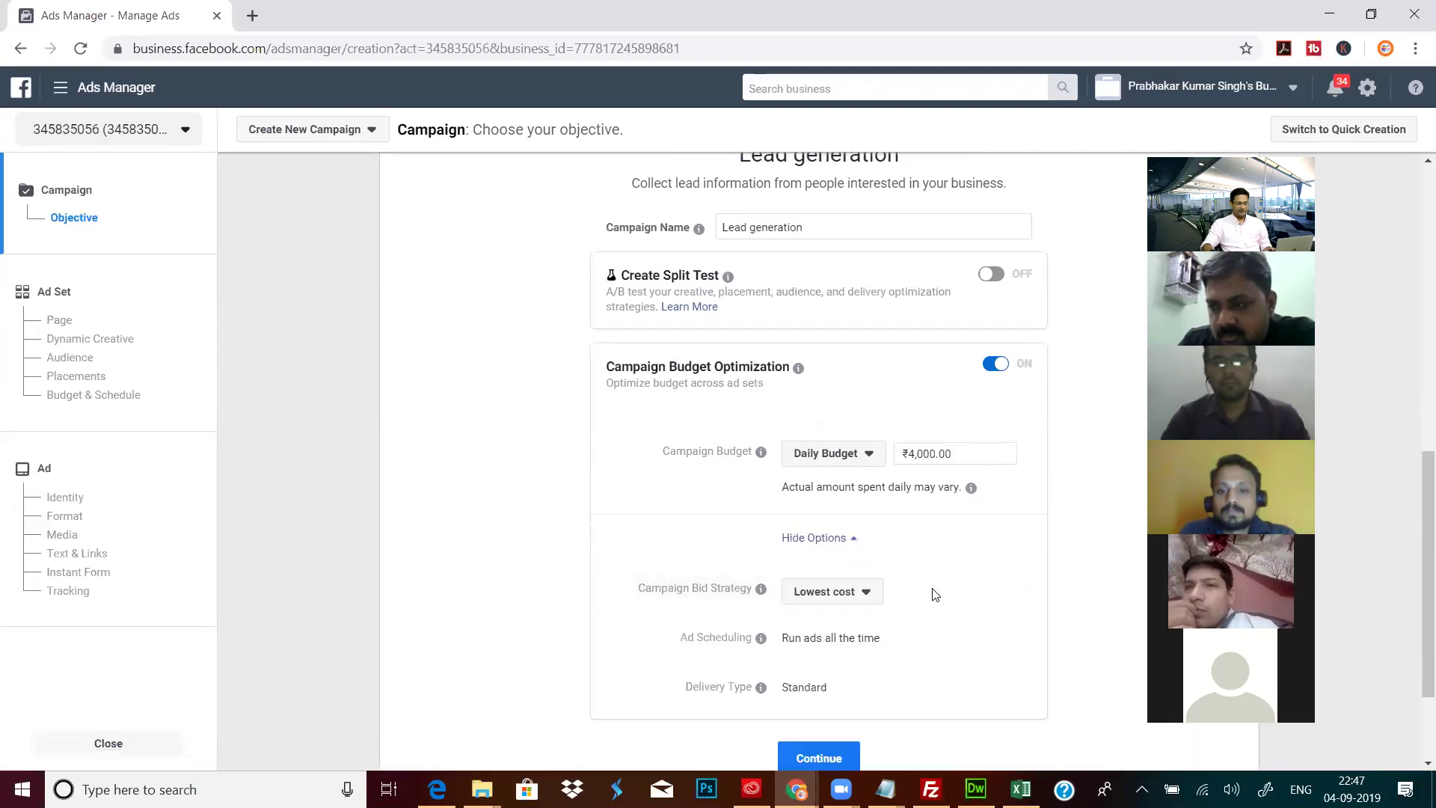
click(826, 591)
scroll(913, 666, down, 1)
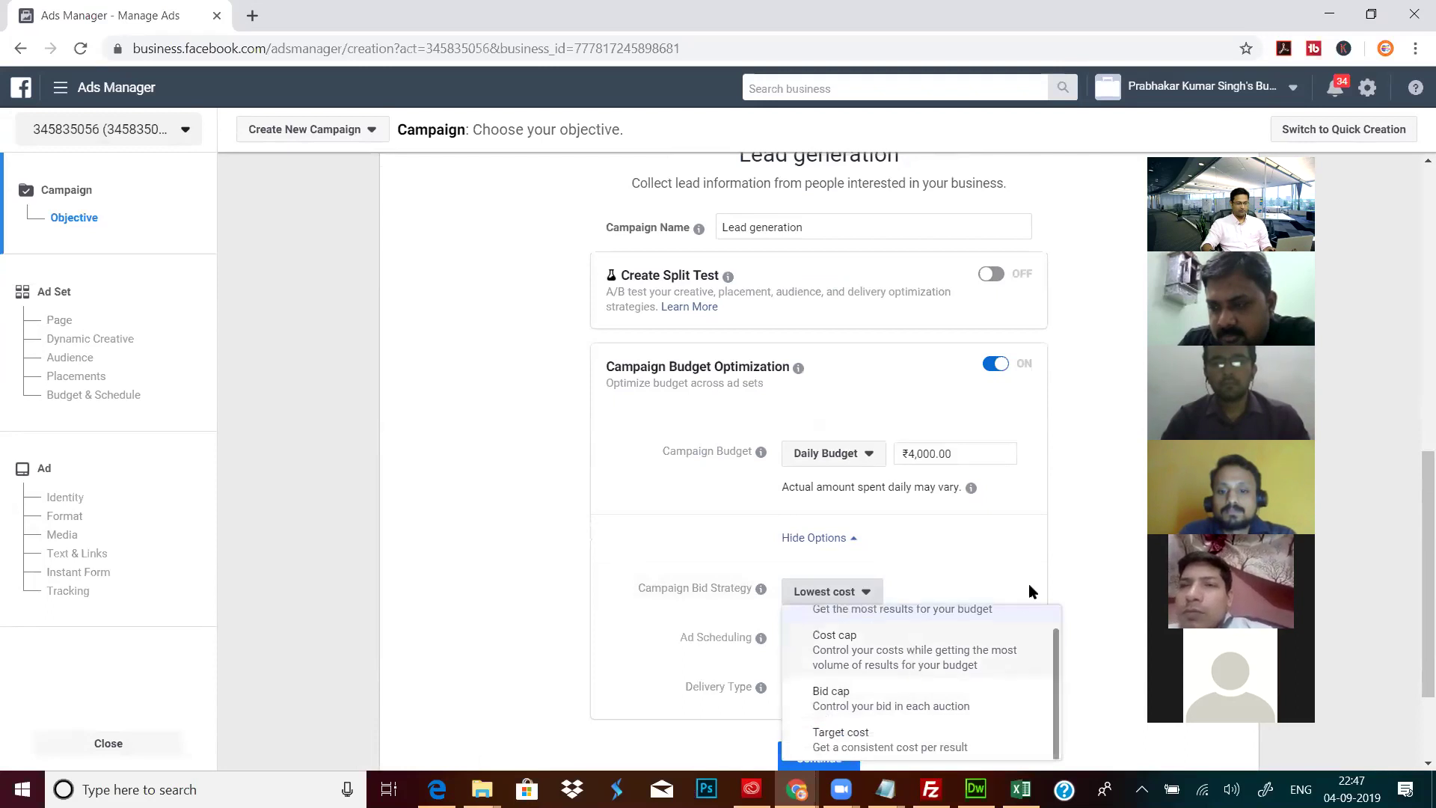
scroll(1079, 514, down, 2)
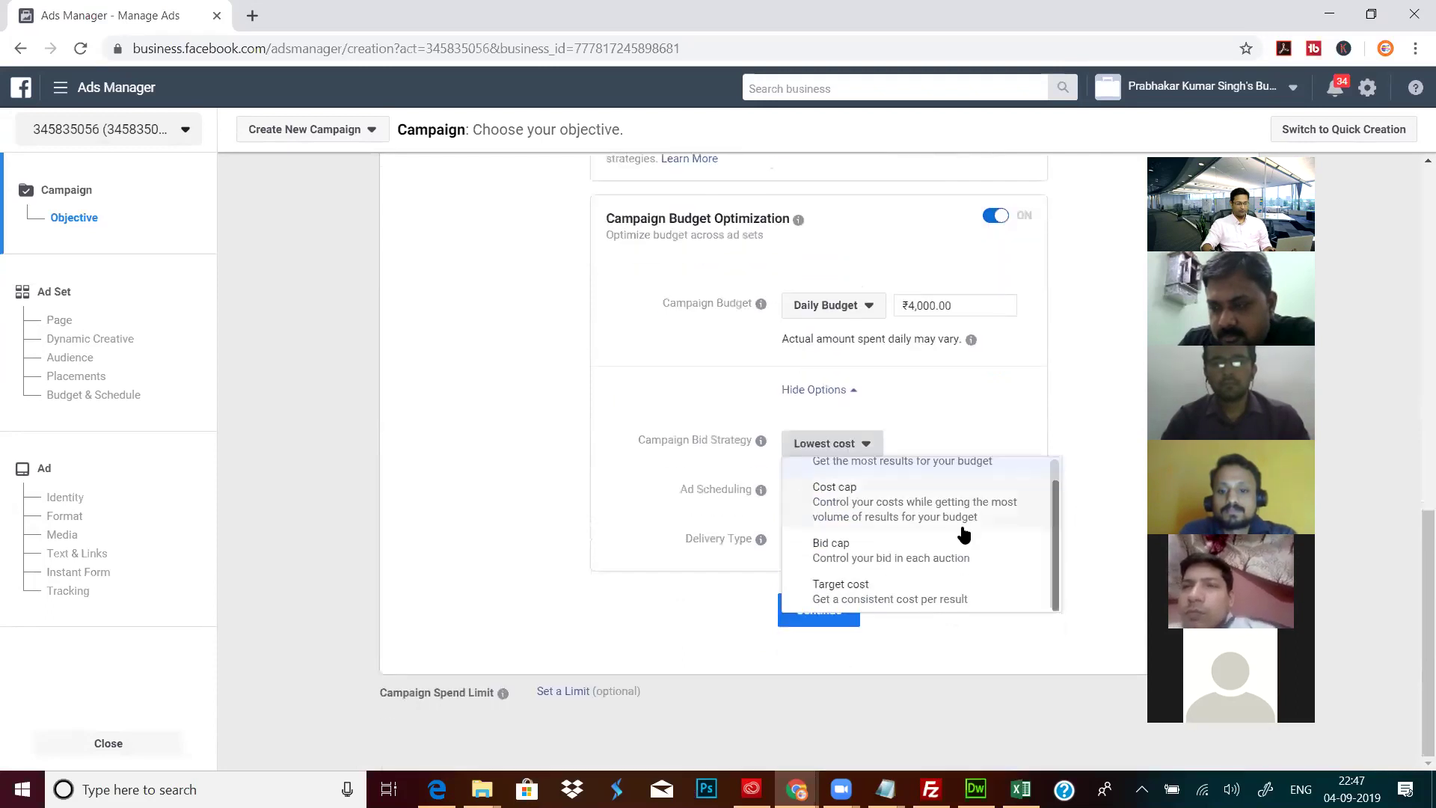
click(880, 560)
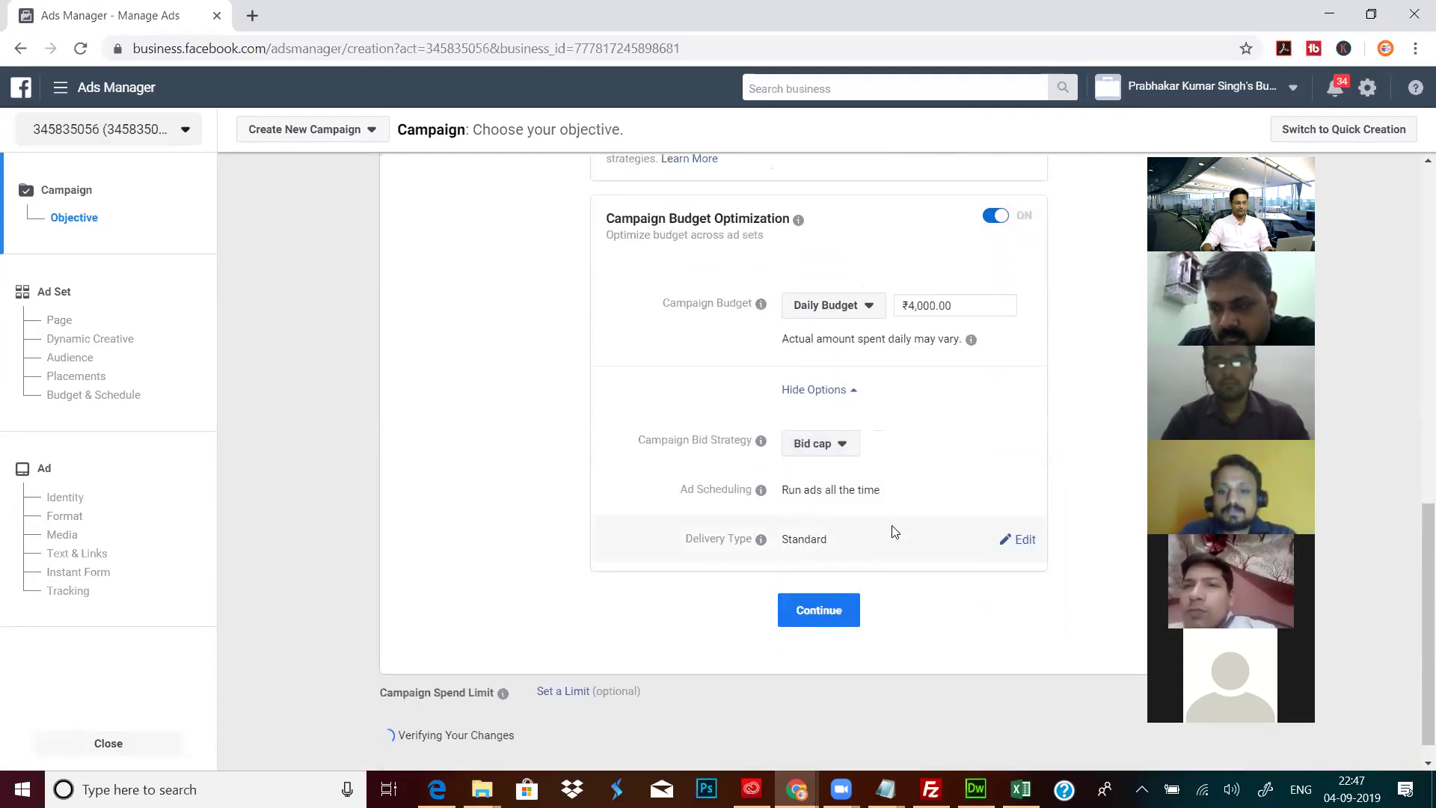
click(806, 621)
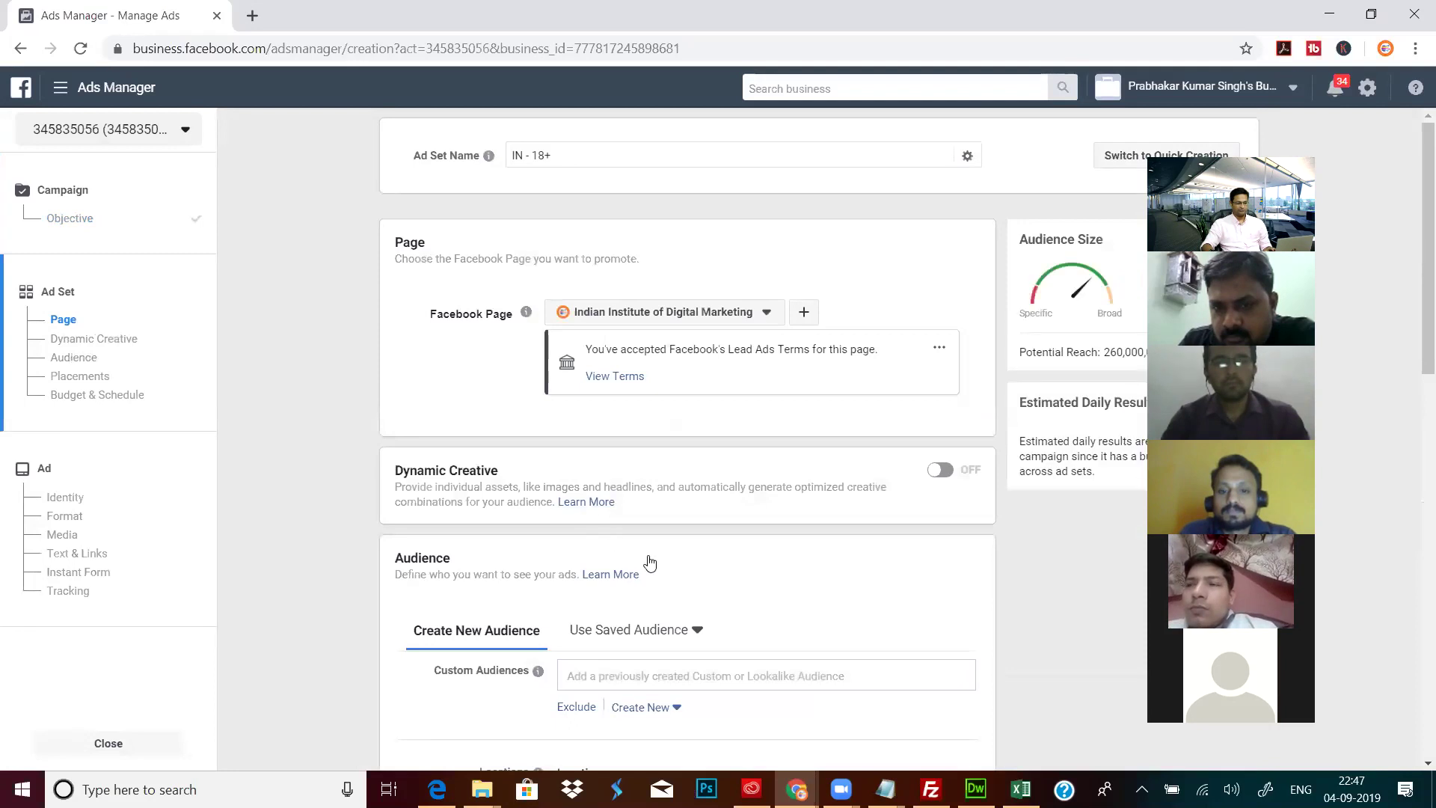
Step: Set the ad set's Bid Control maximum to ₹20.00 per auction
scroll(673, 546, down, 5)
scroll(731, 544, down, 8)
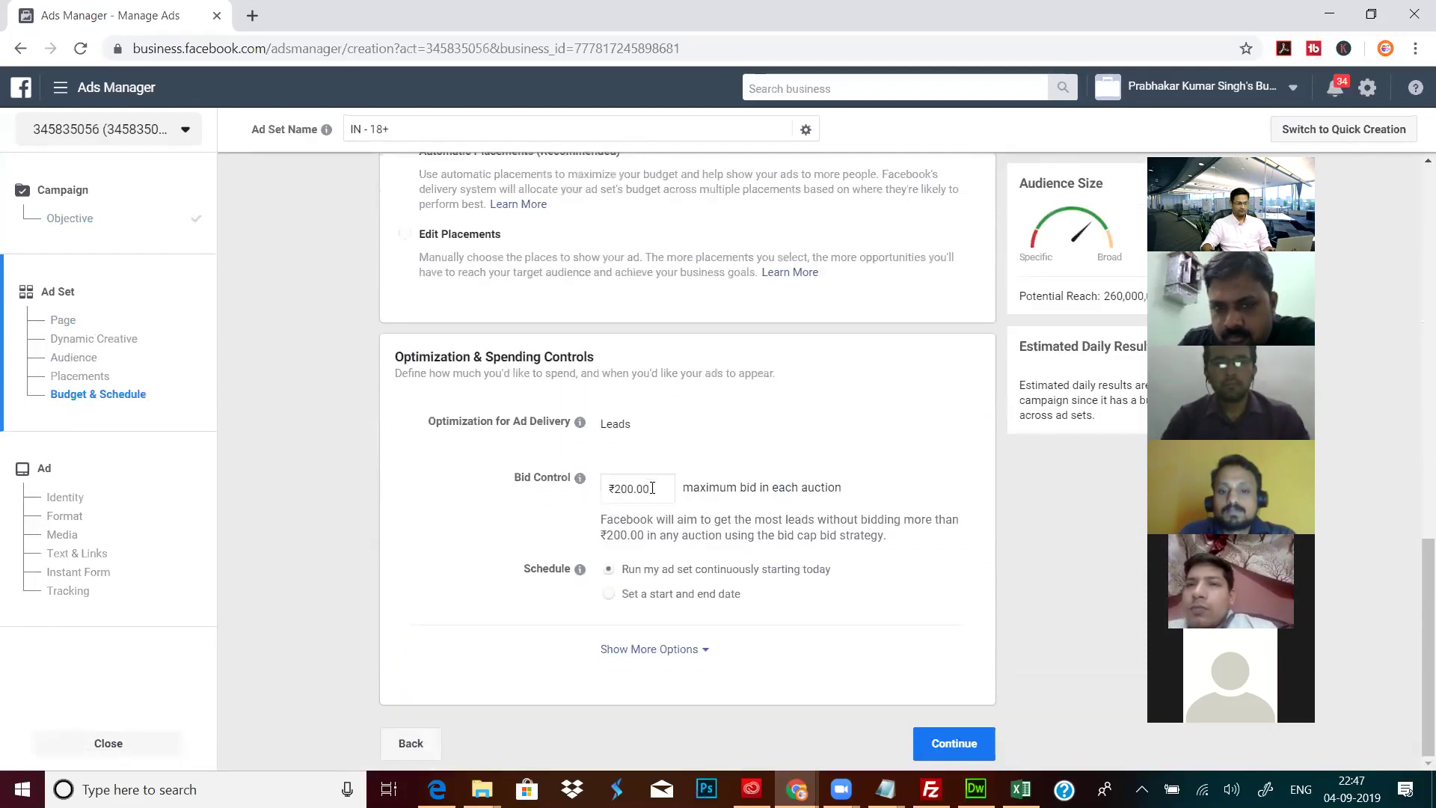
click(640, 490)
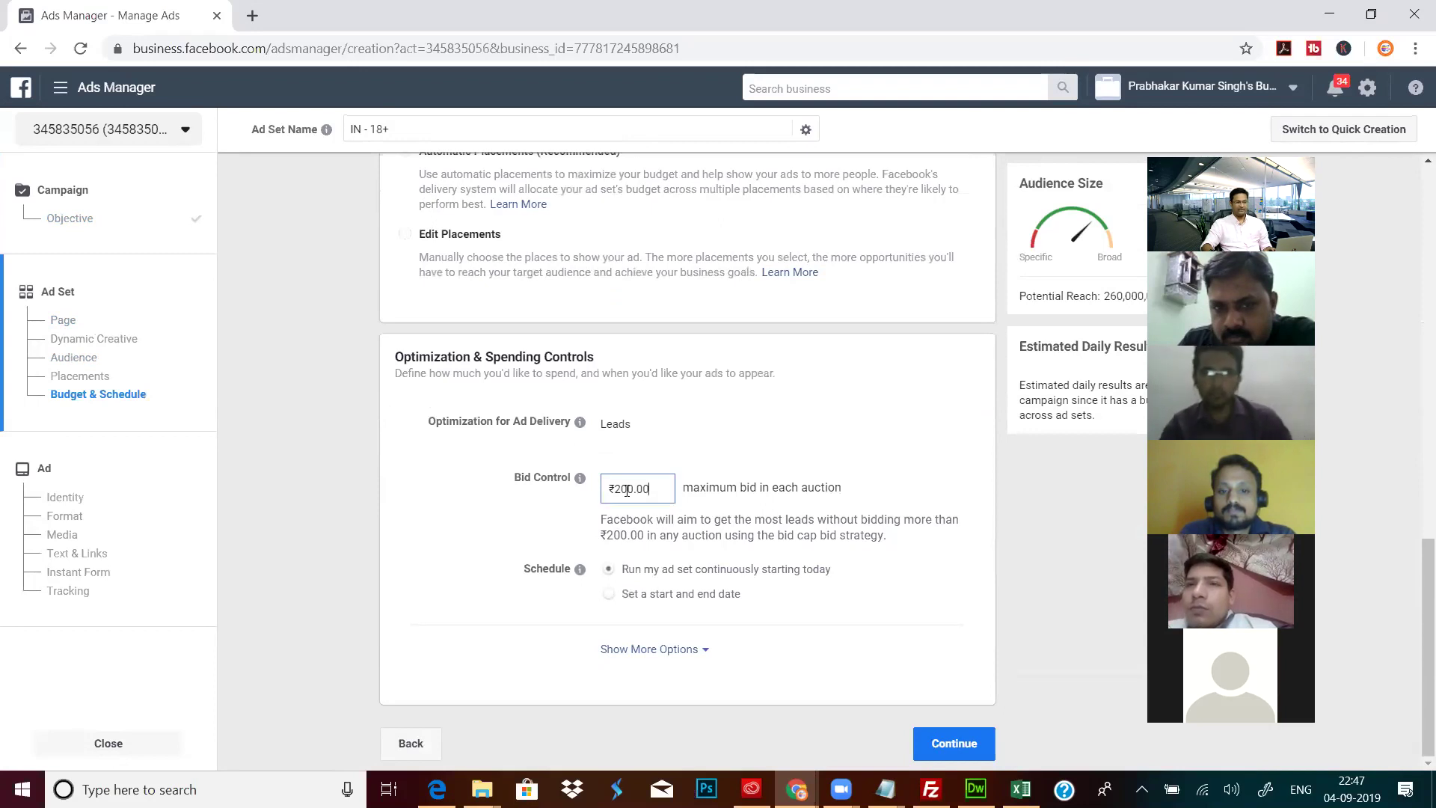
click(631, 490)
double_click(622, 490)
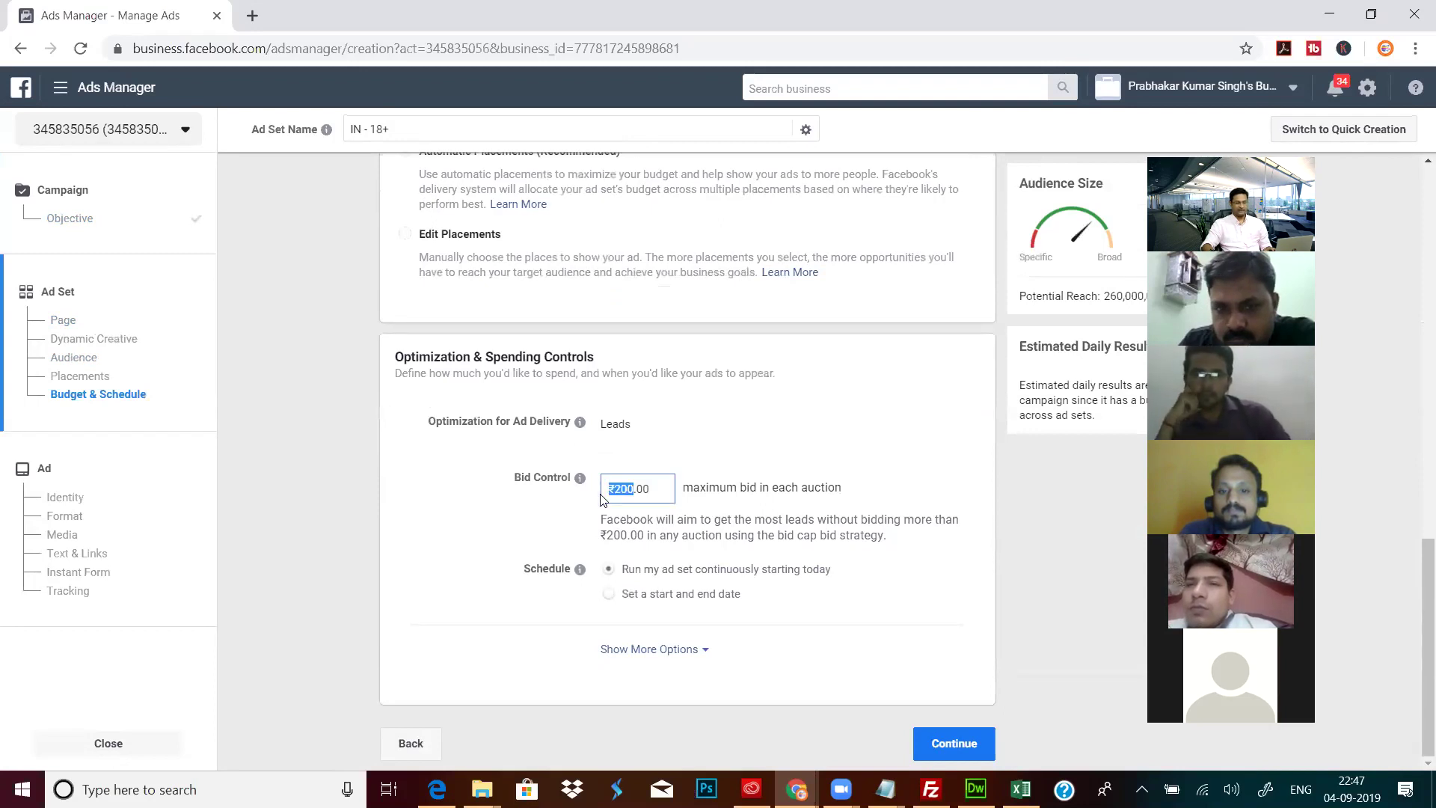
click(658, 491)
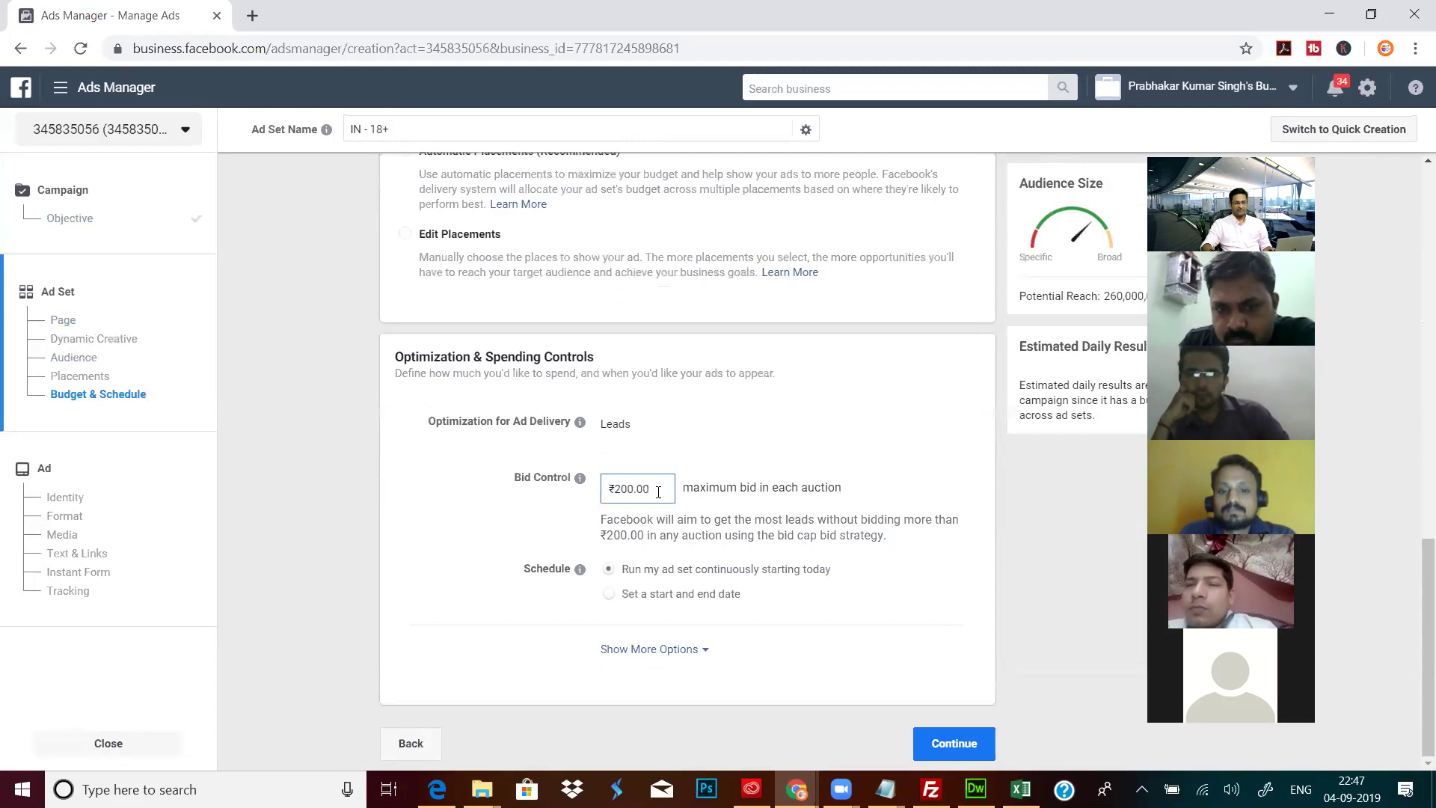
drag(658, 492, 577, 503)
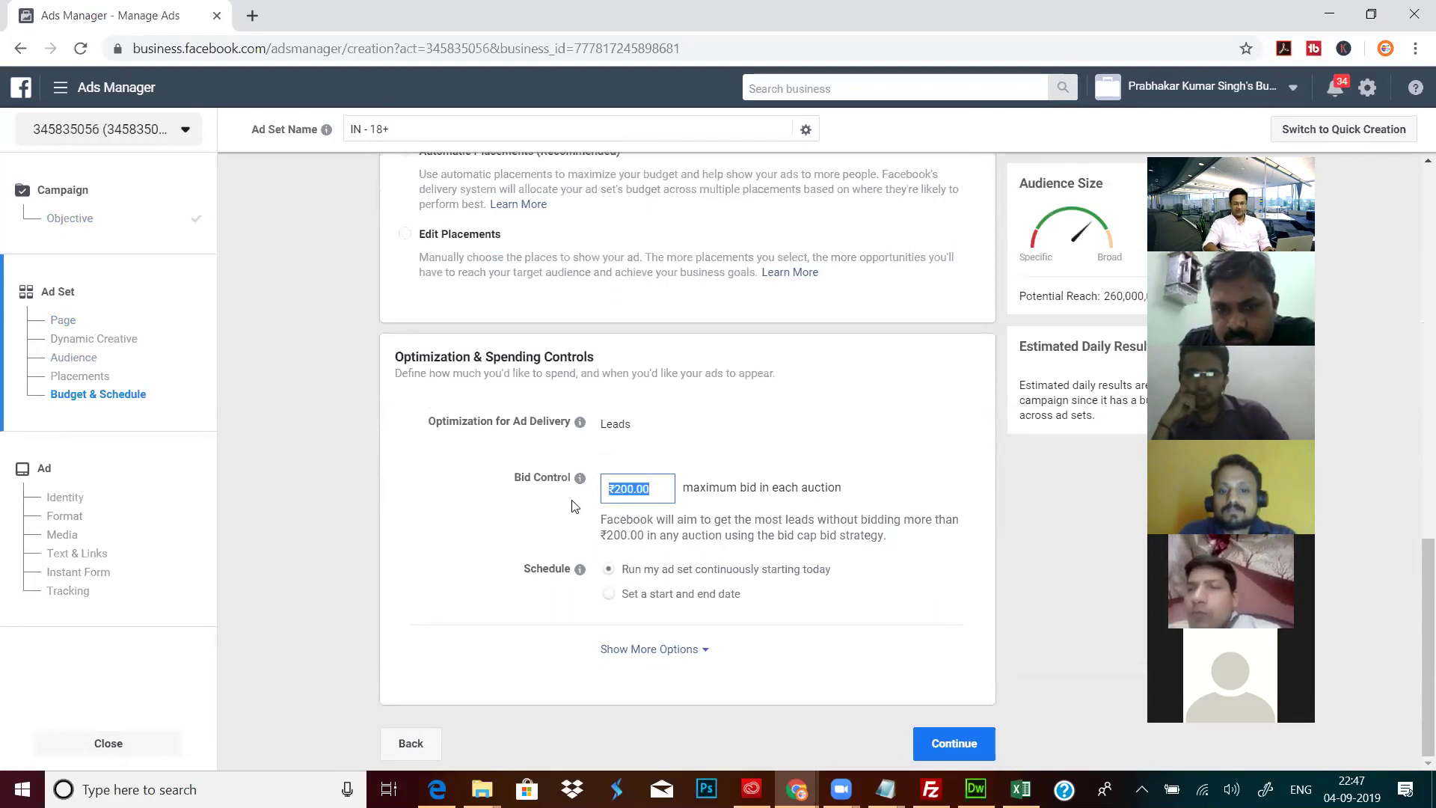
text(20)
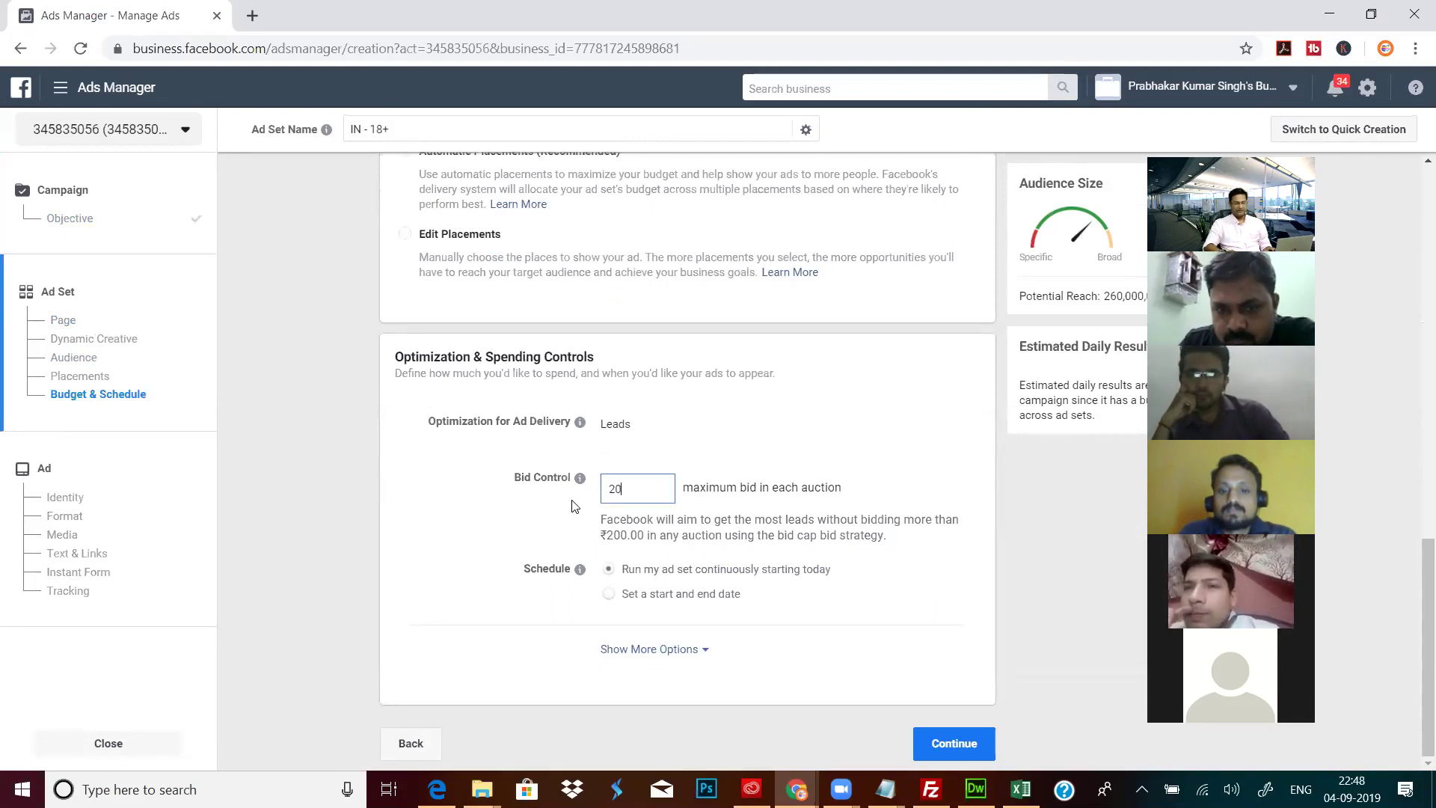
click(574, 506)
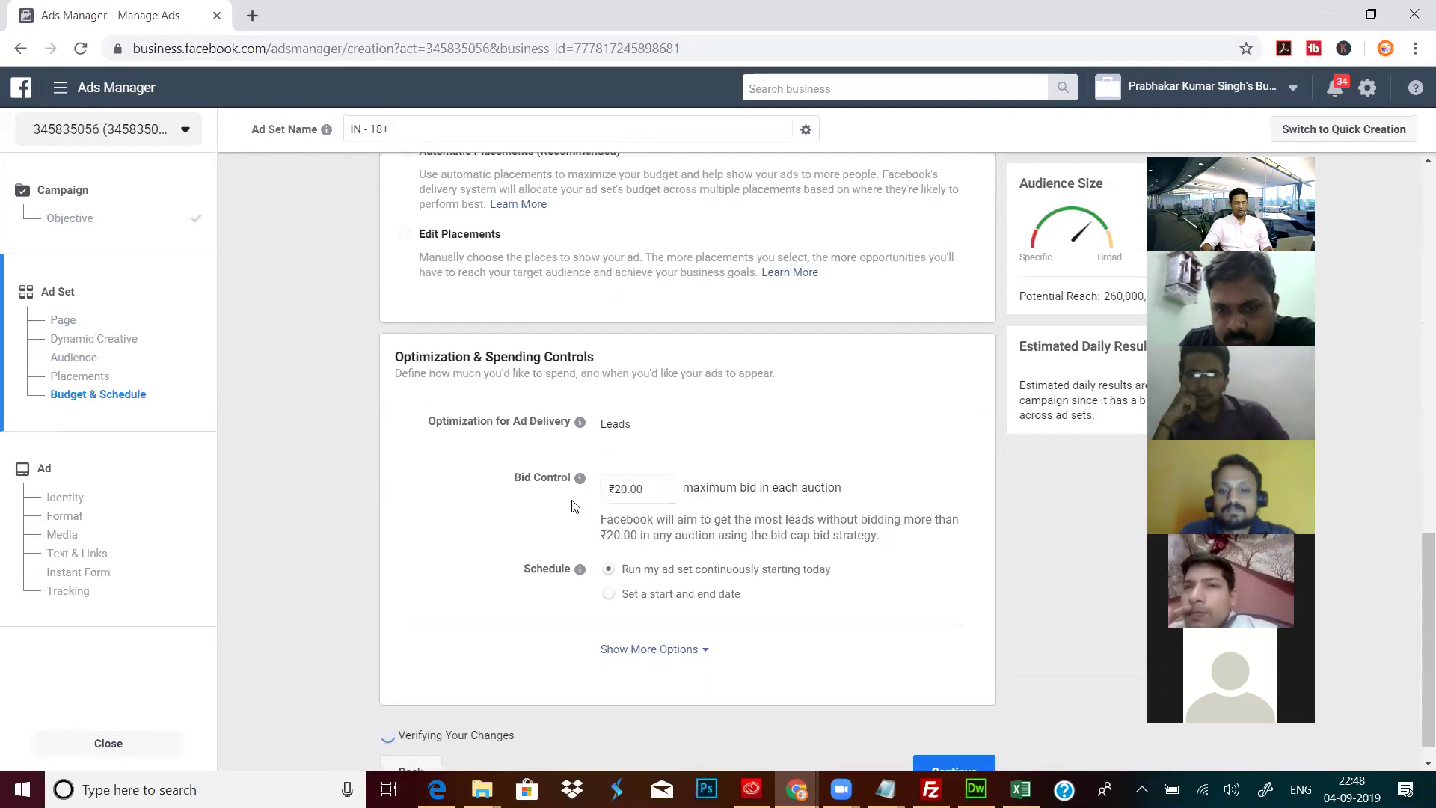
Step: Expand the additional options in Optimization & Spending Controls and try to edit the Optimization for Ad Delivery setting
click(670, 651)
scroll(748, 643, down, 2)
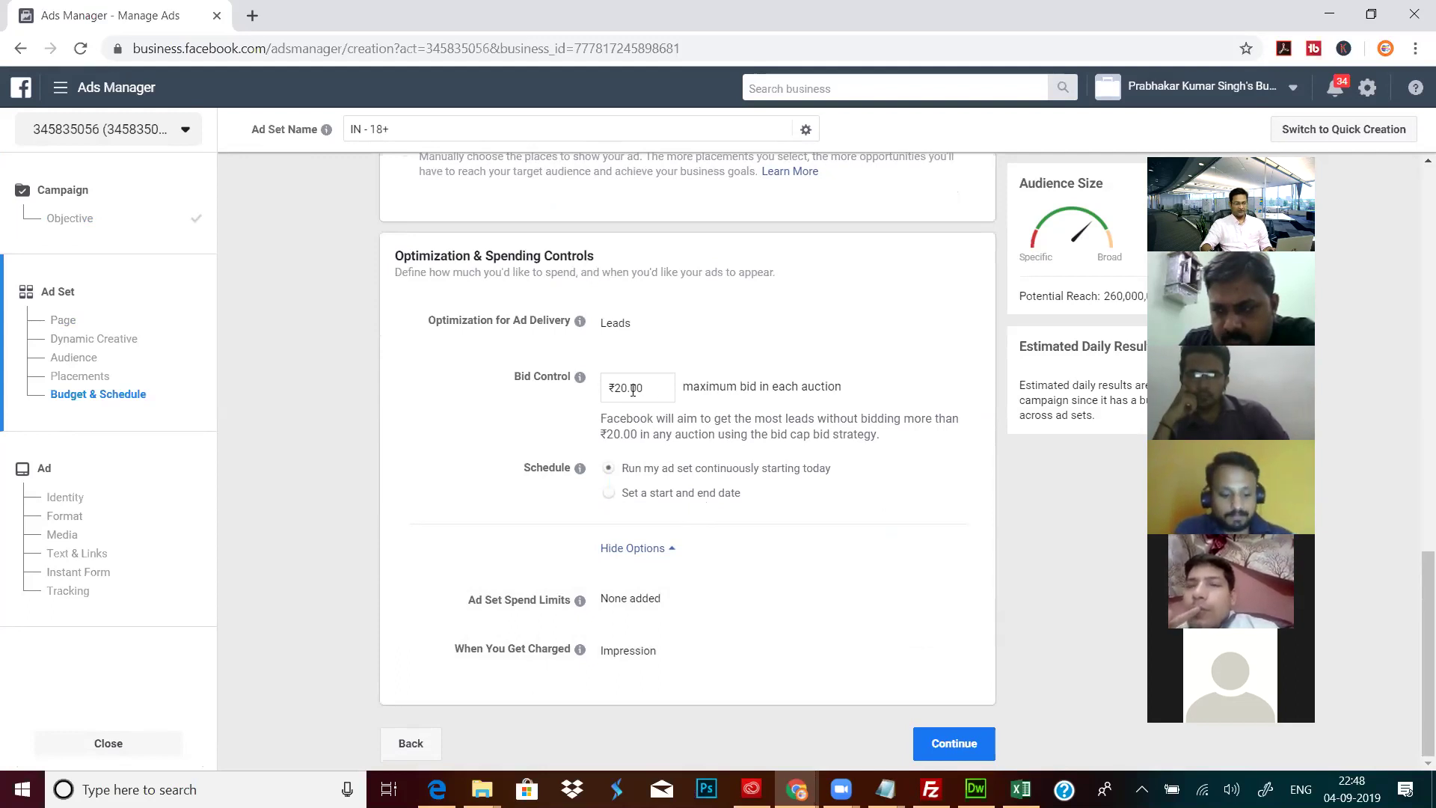
drag(628, 389, 608, 389)
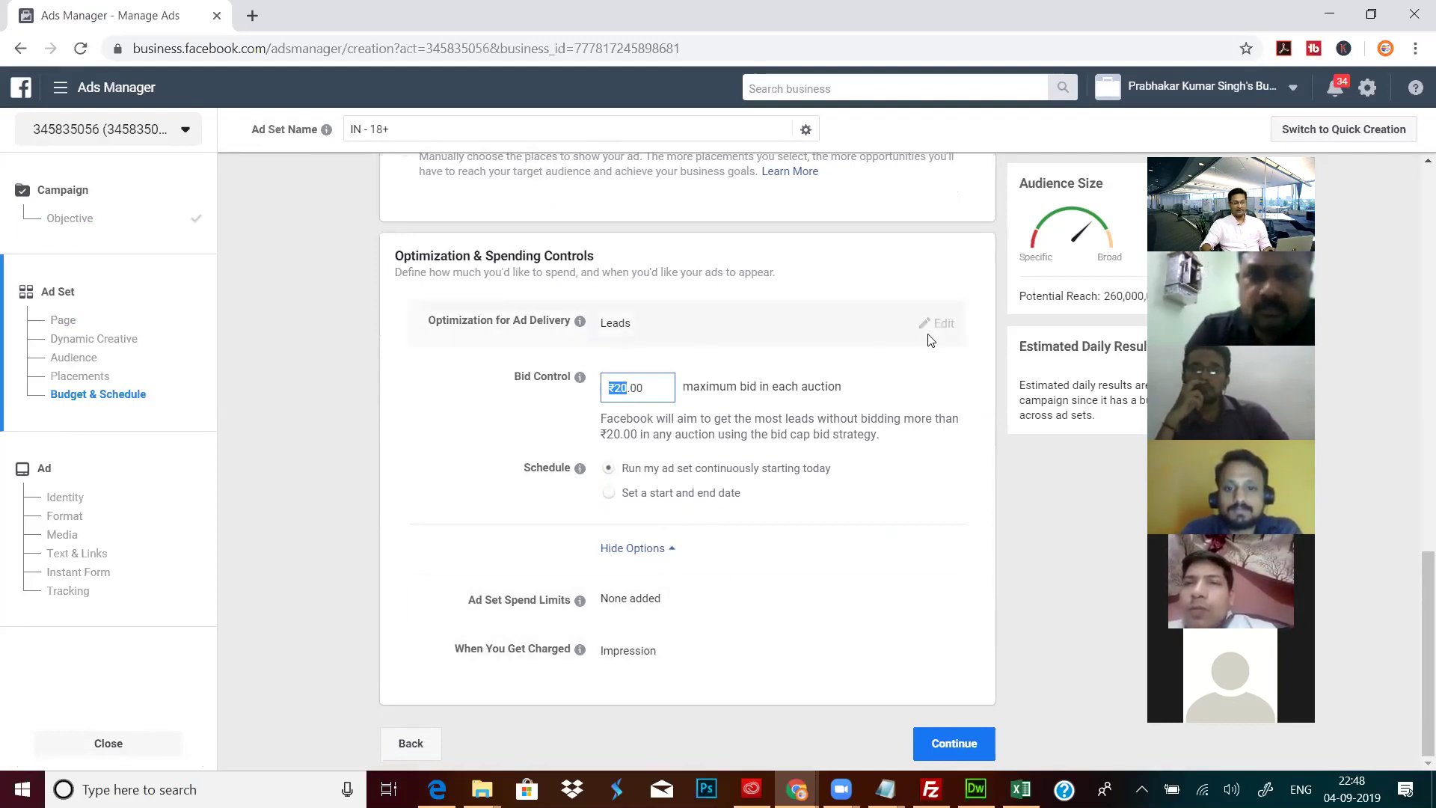
click(938, 323)
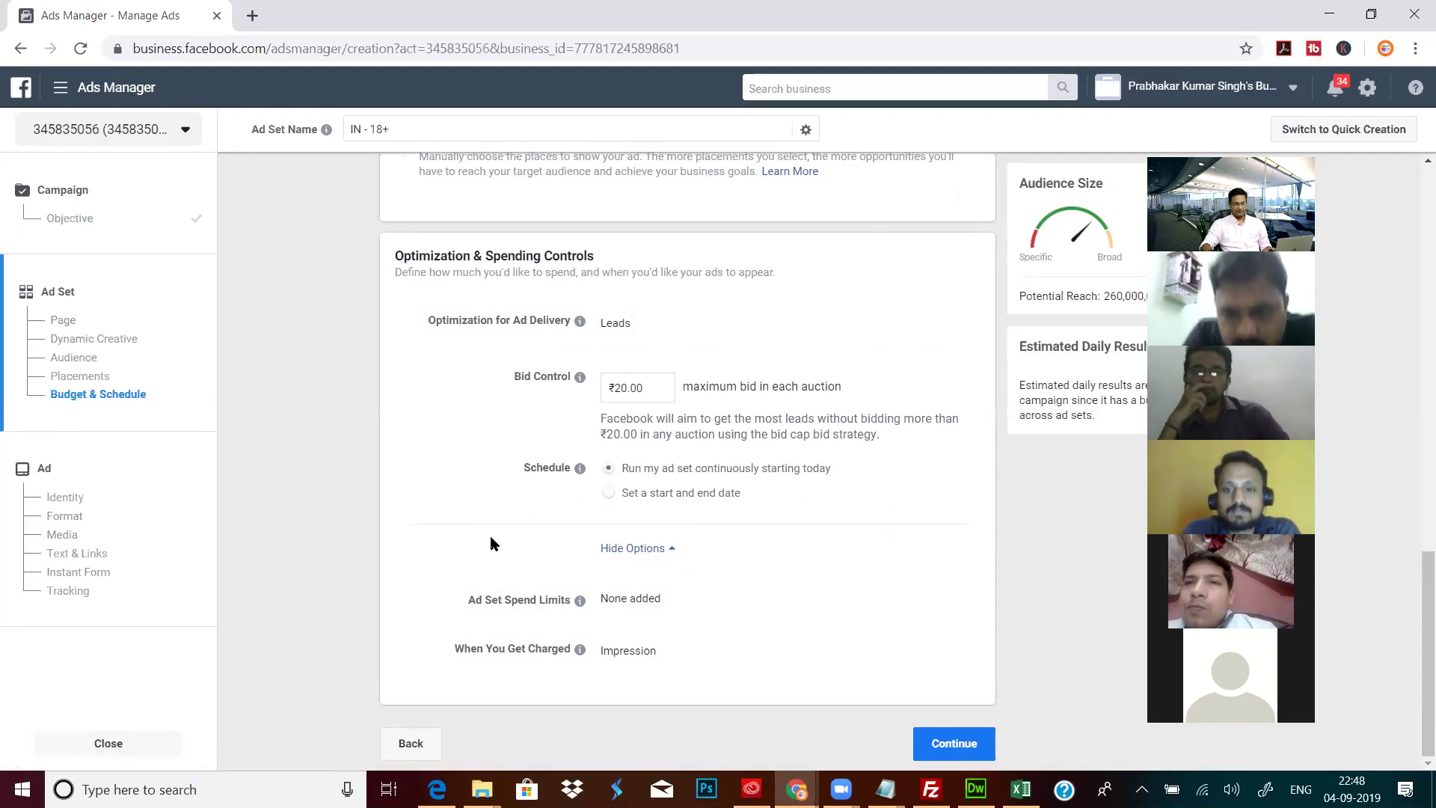
scroll(492, 543, up, 6)
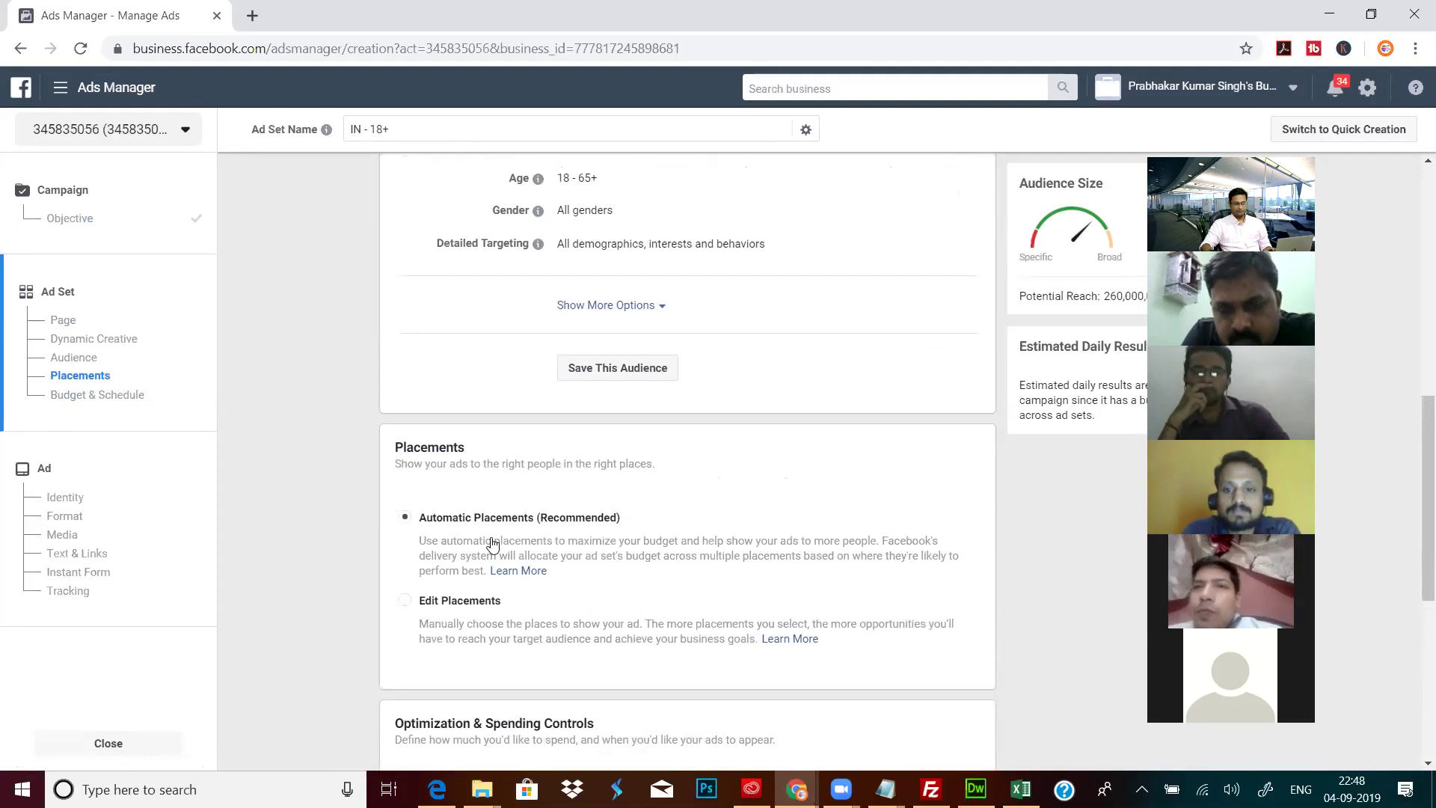
scroll(492, 544, up, 3)
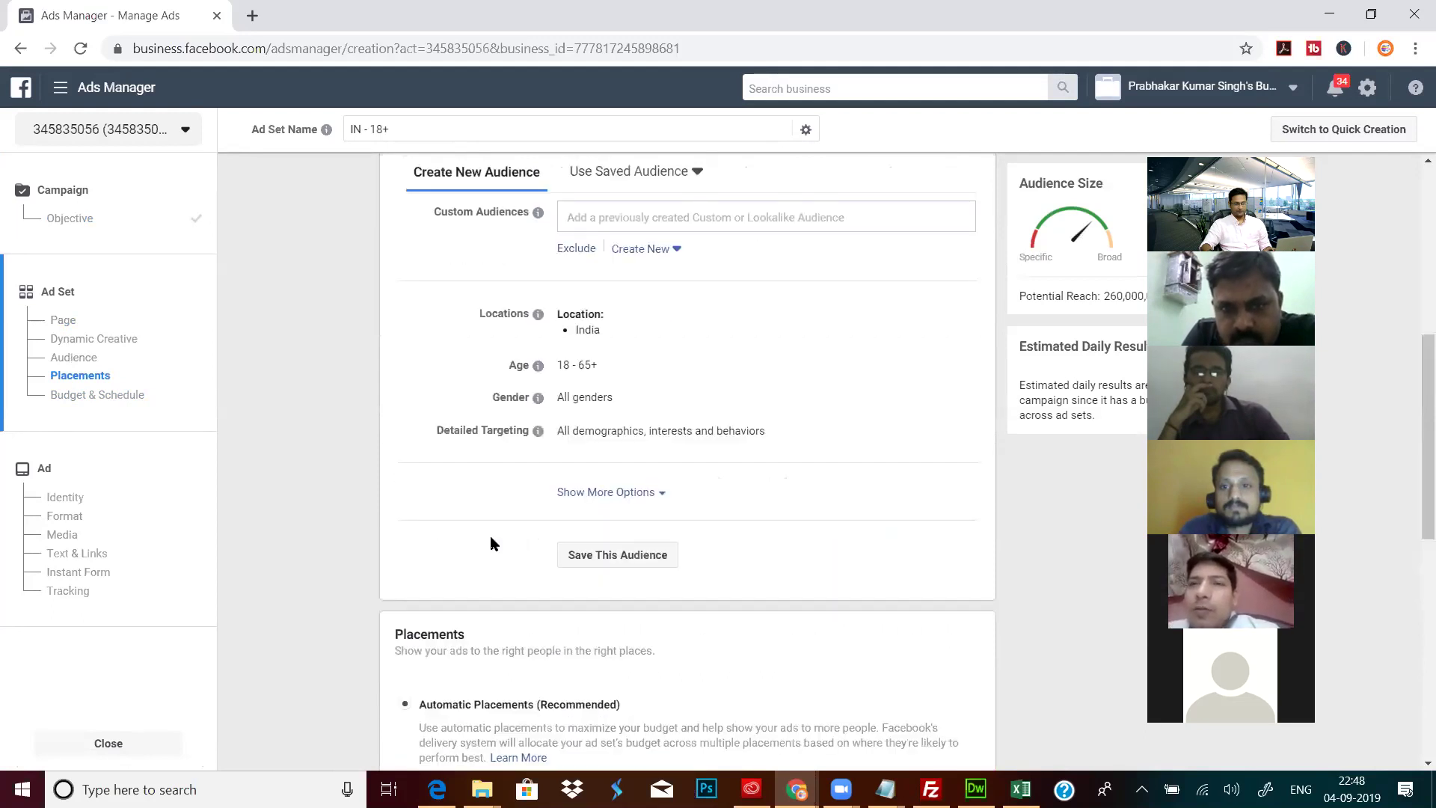
scroll(491, 544, down, 8)
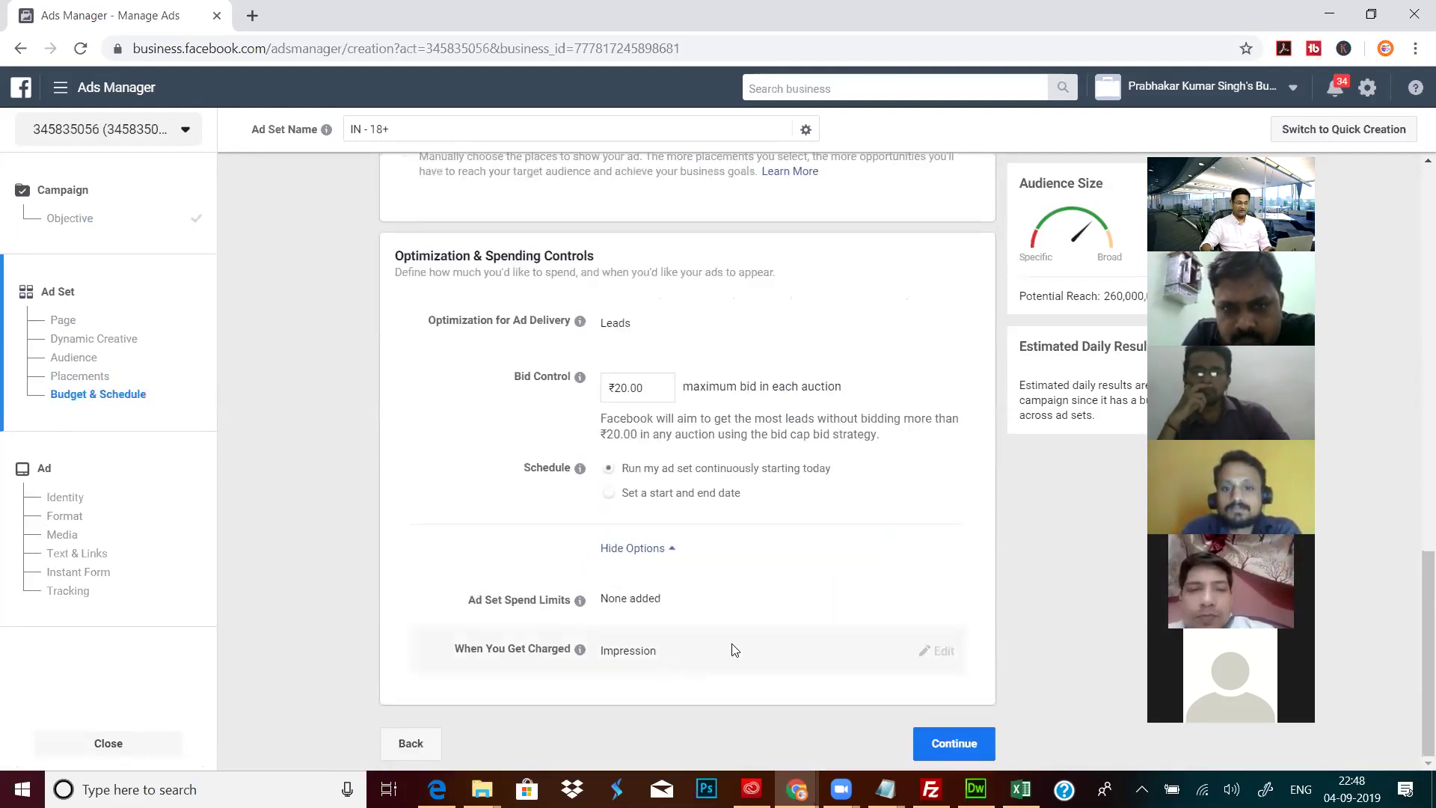
Step: Examine the charging and Bid Control explanations alongside the ad set's delivery optimization and bid amount
mouse_move(579, 653)
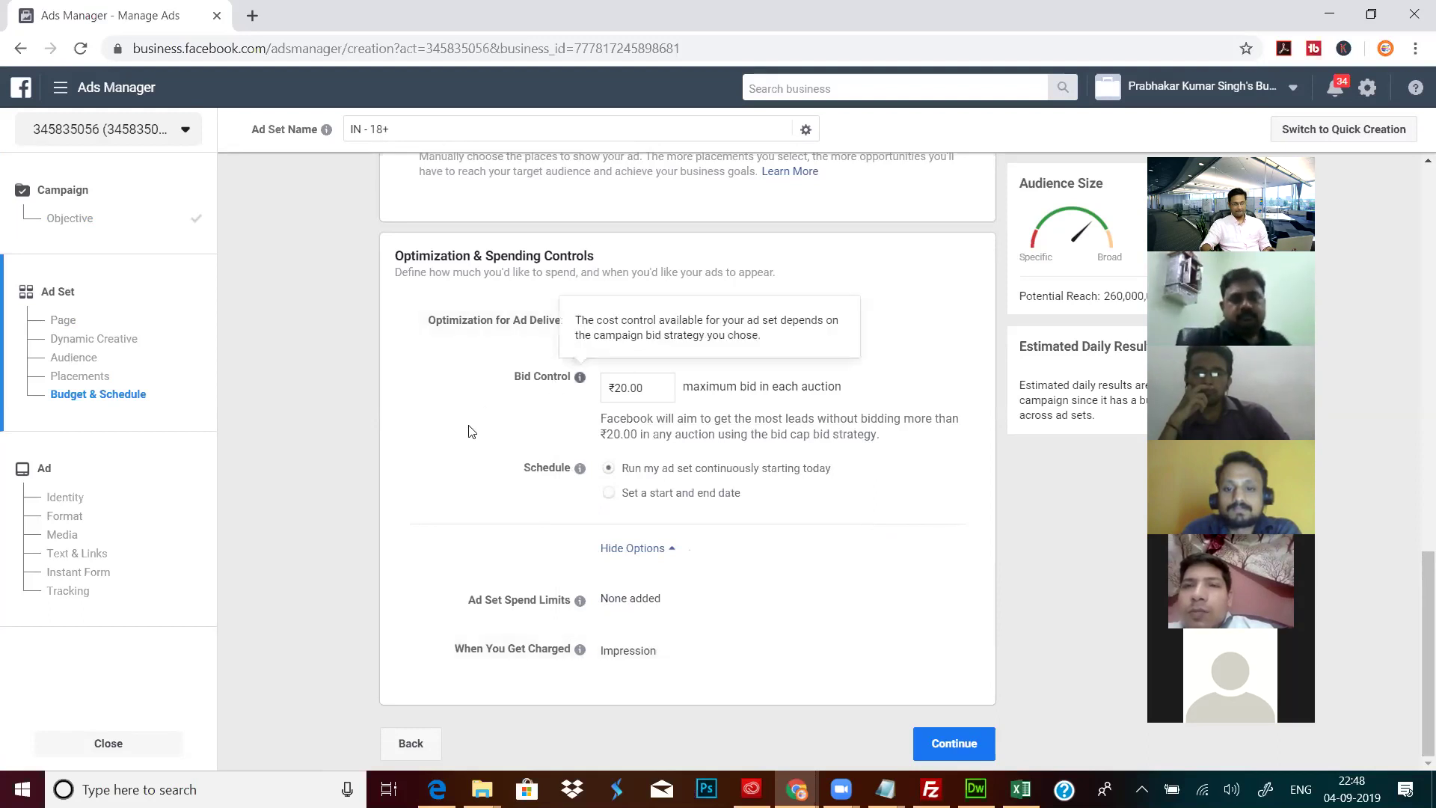
scroll(471, 432, up, 1)
scroll(471, 432, up, 2)
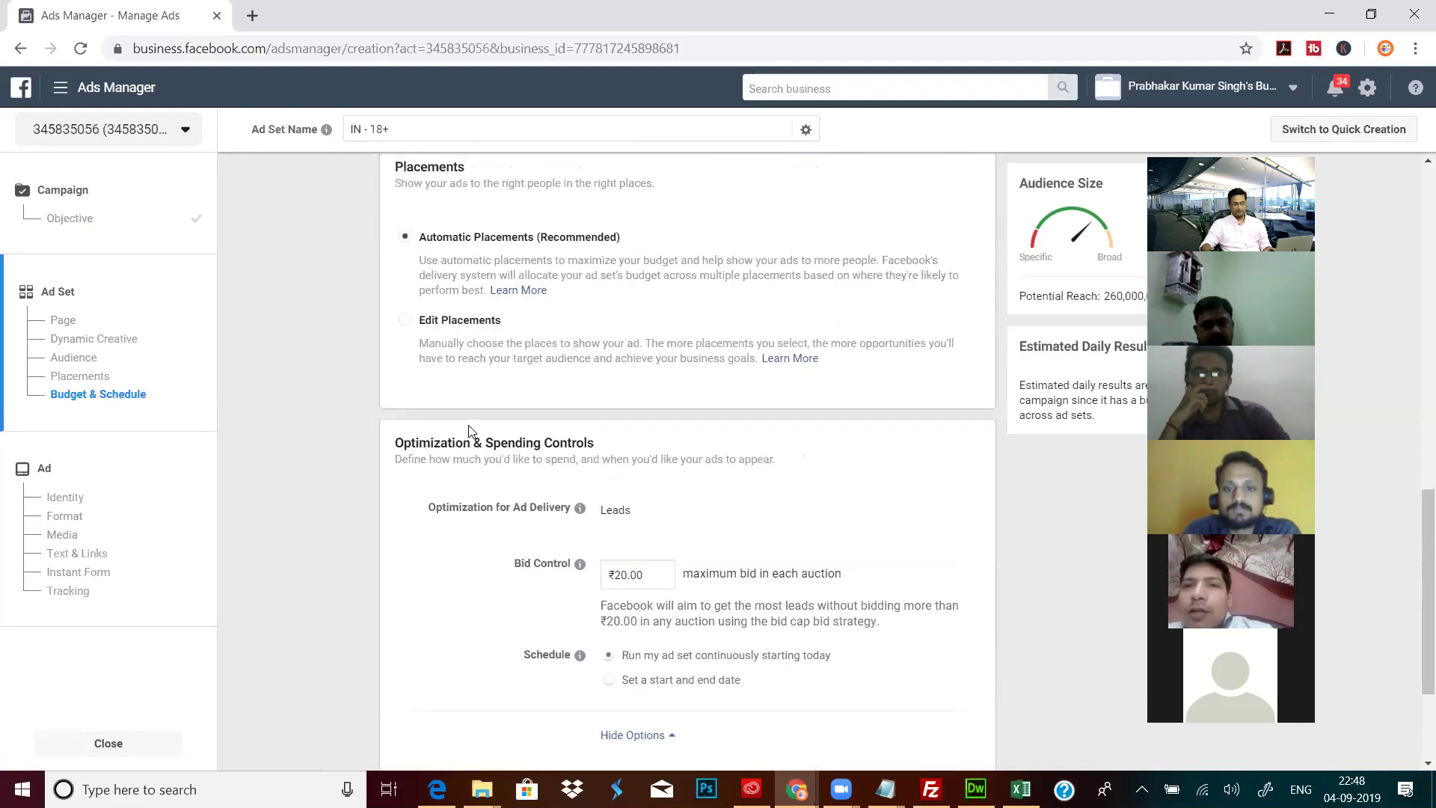
scroll(471, 431, down, 2)
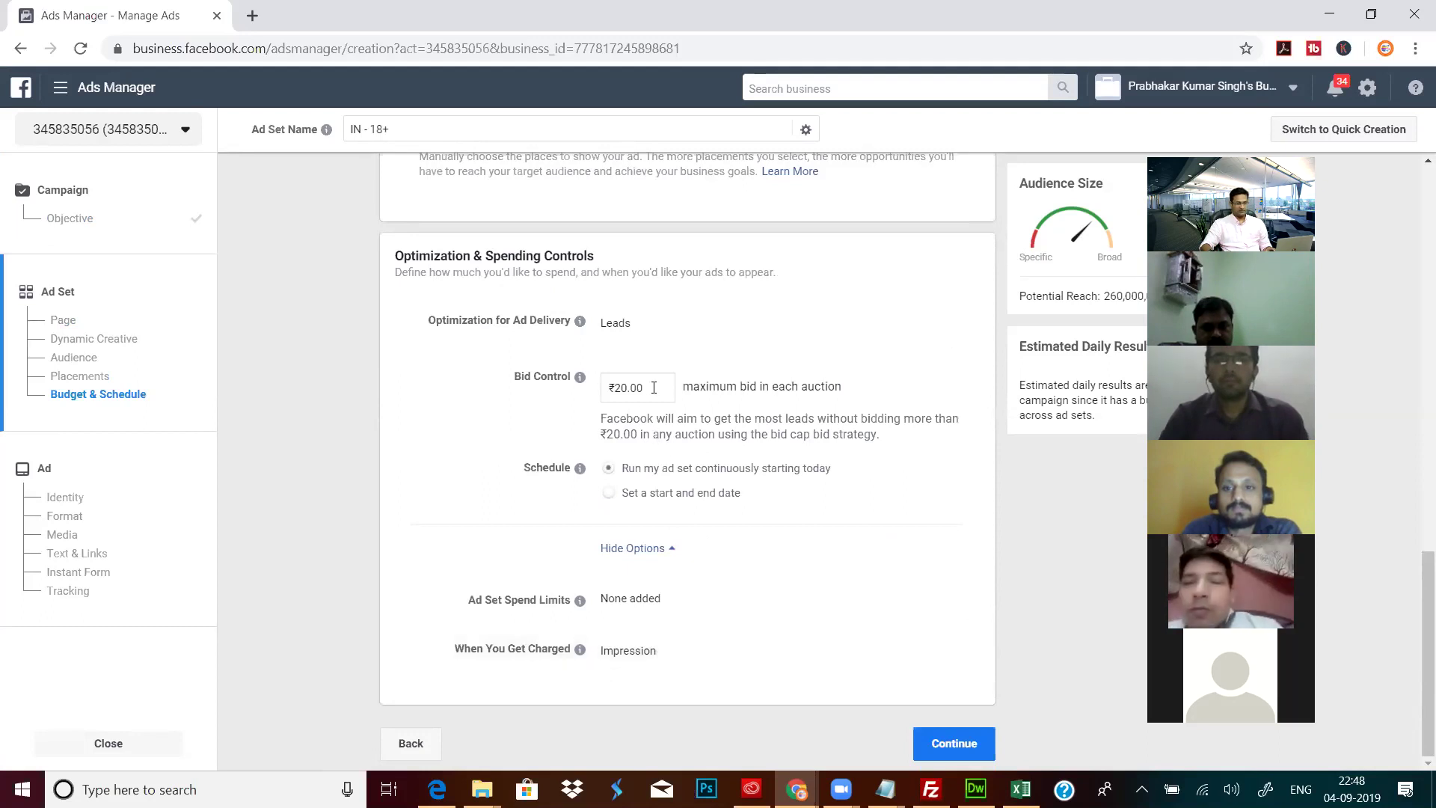
drag(428, 322, 558, 310)
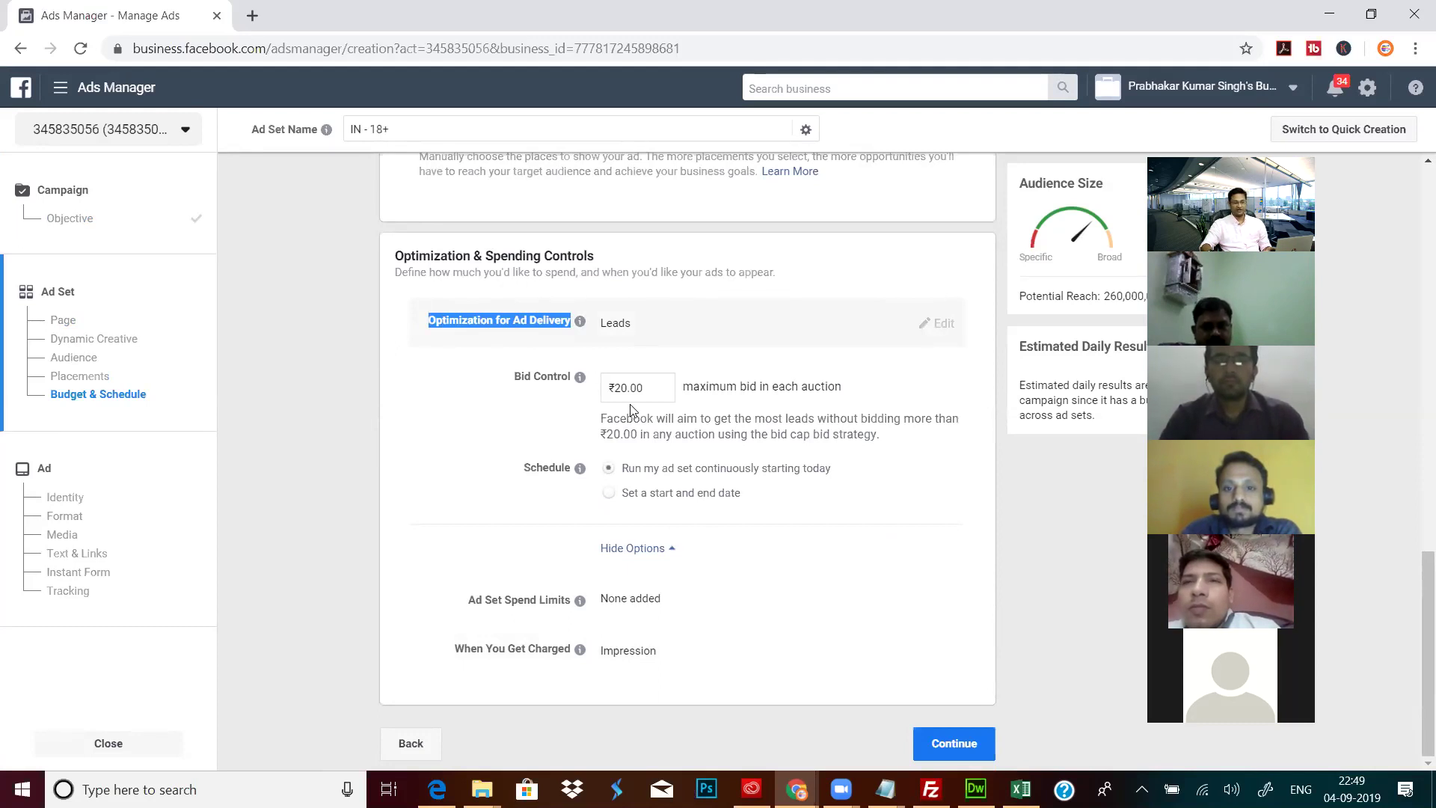
drag(628, 388, 606, 395)
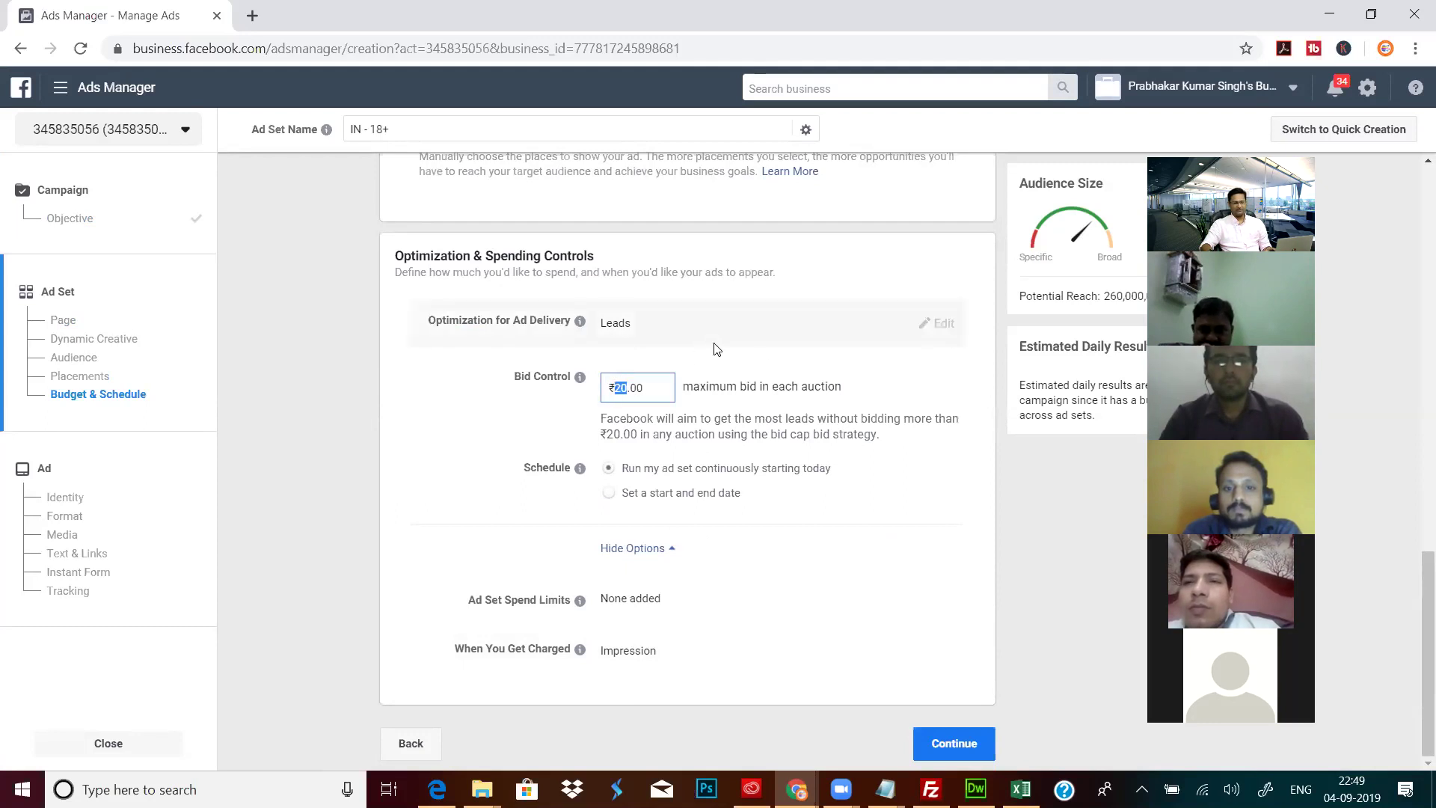
click(968, 384)
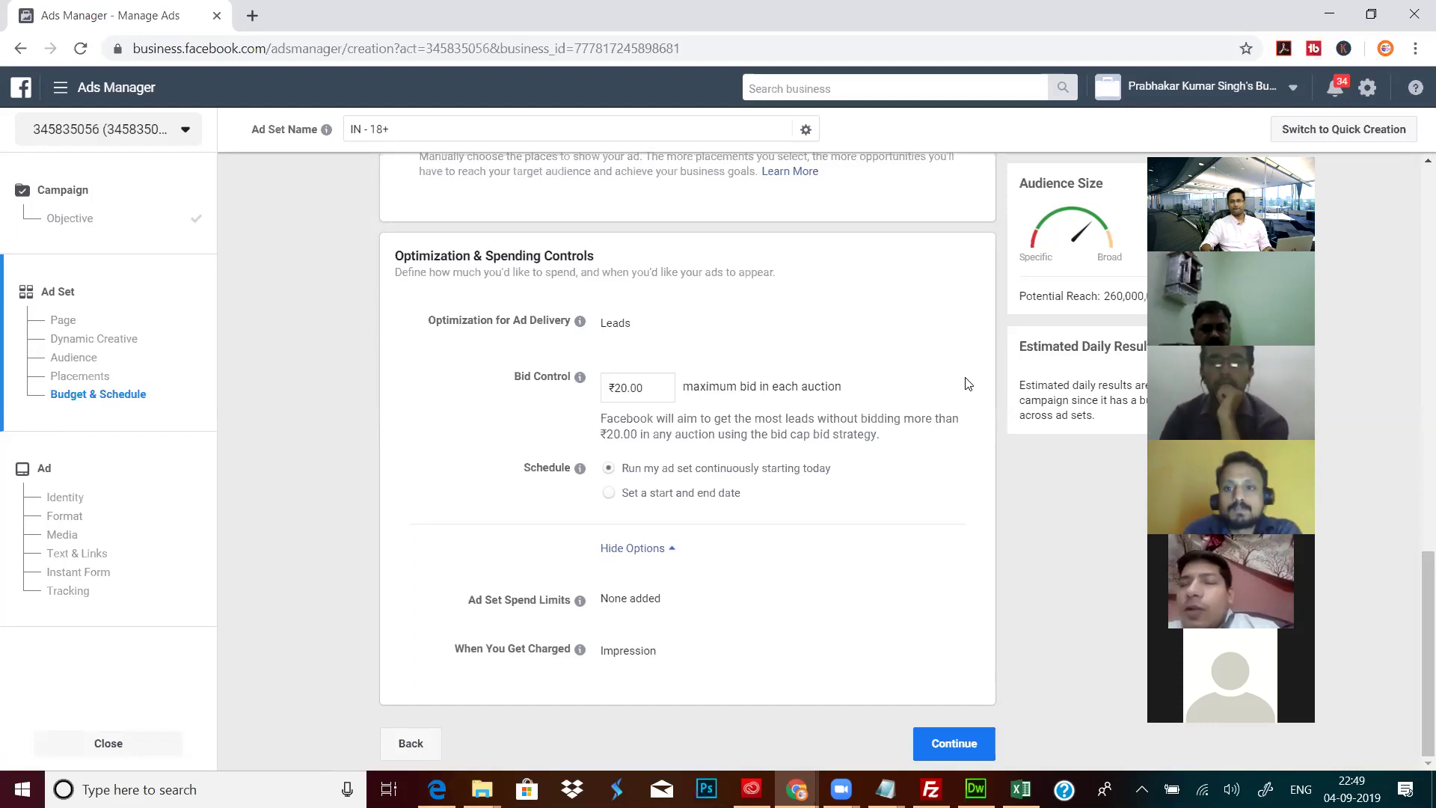
Step: Leave the ad set and start a new campaign with the Brand awareness objective, dismissing the earlier draft
click(20, 48)
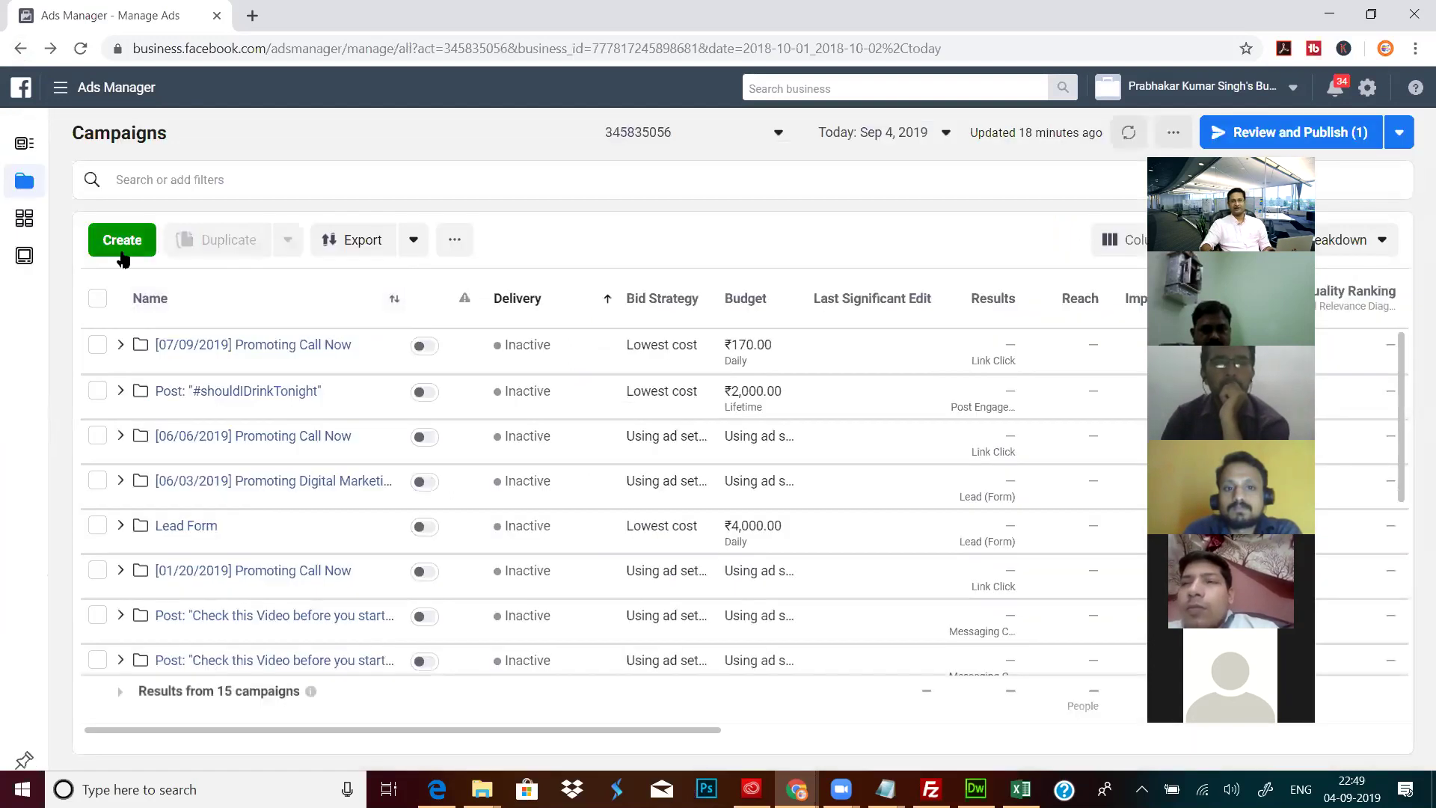
click(121, 254)
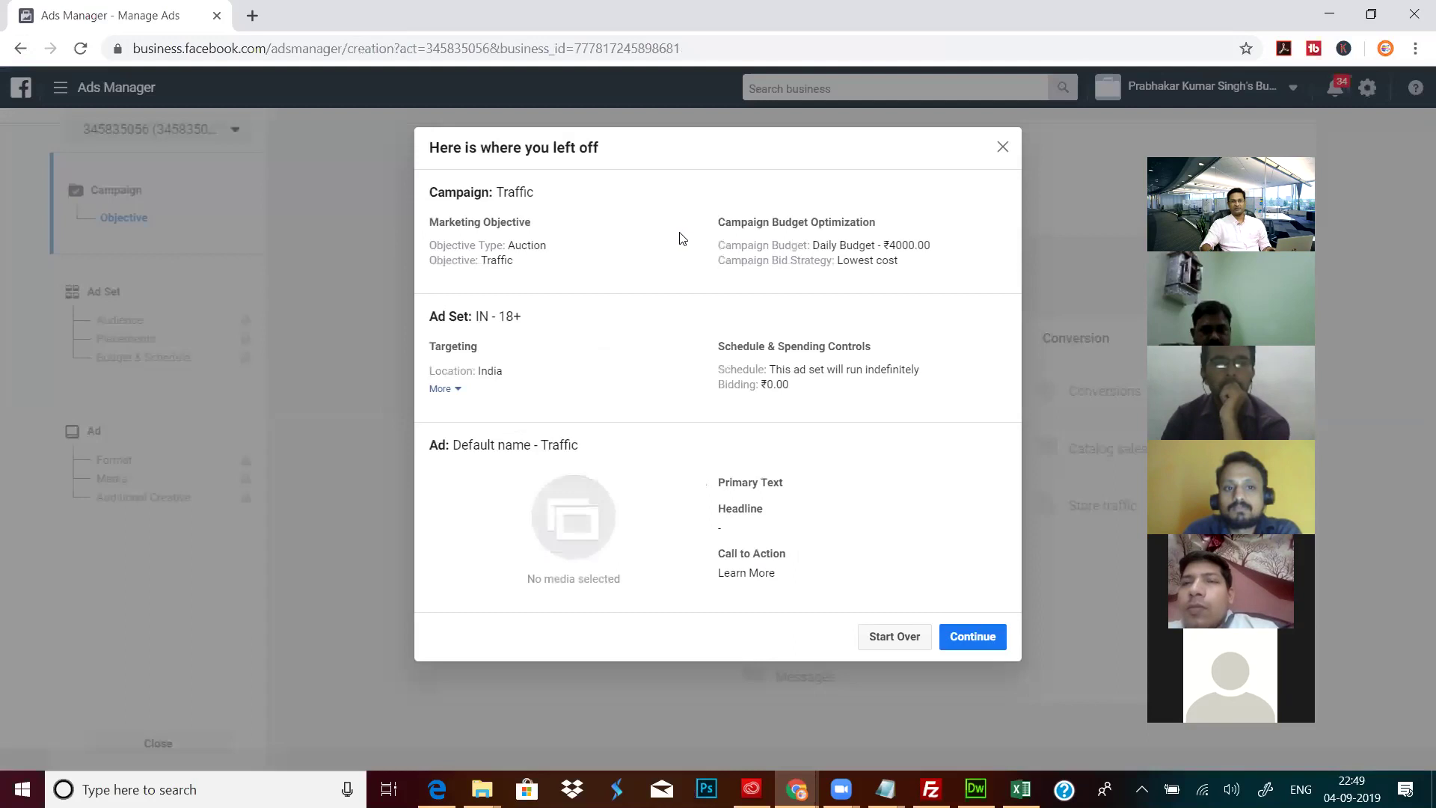
click(1002, 146)
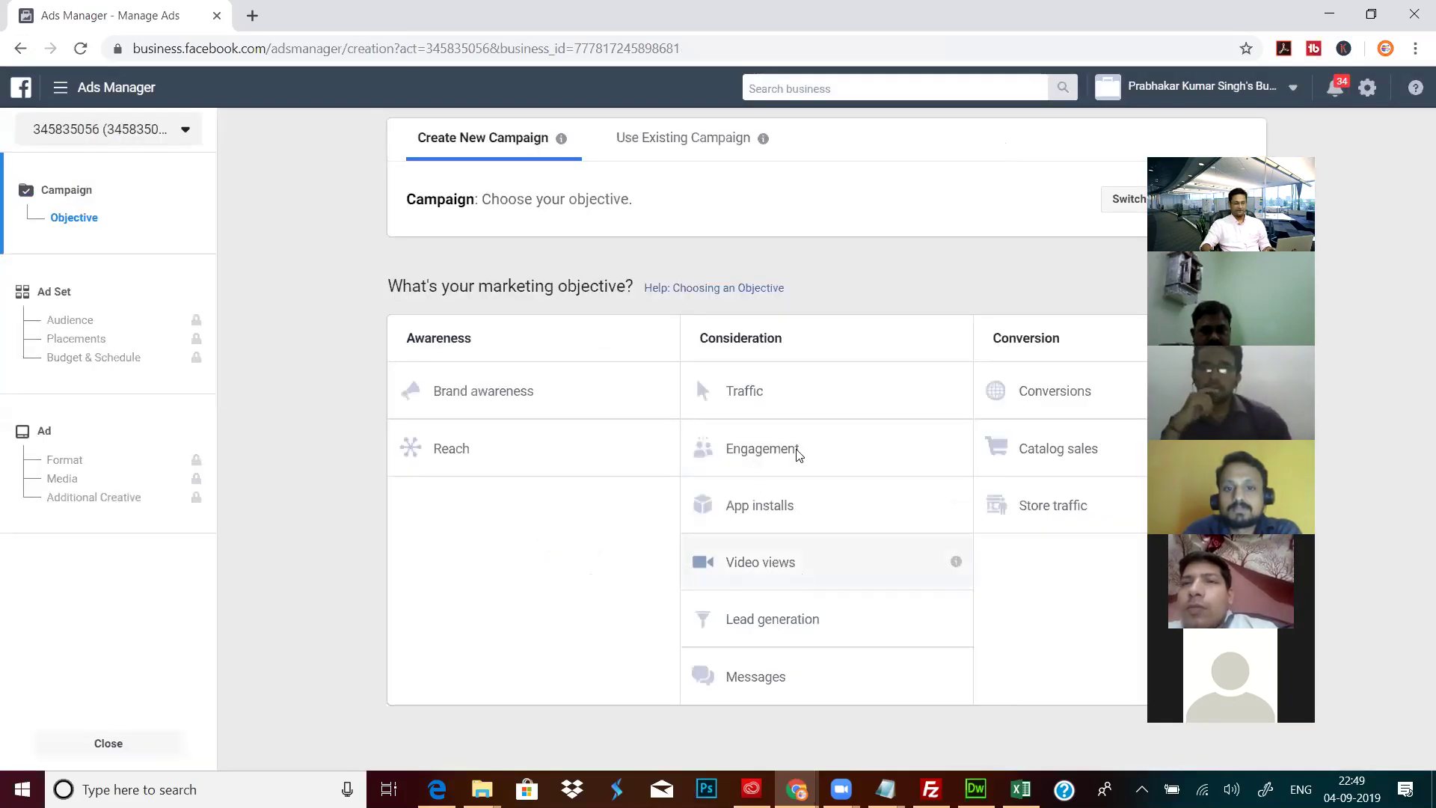
click(529, 399)
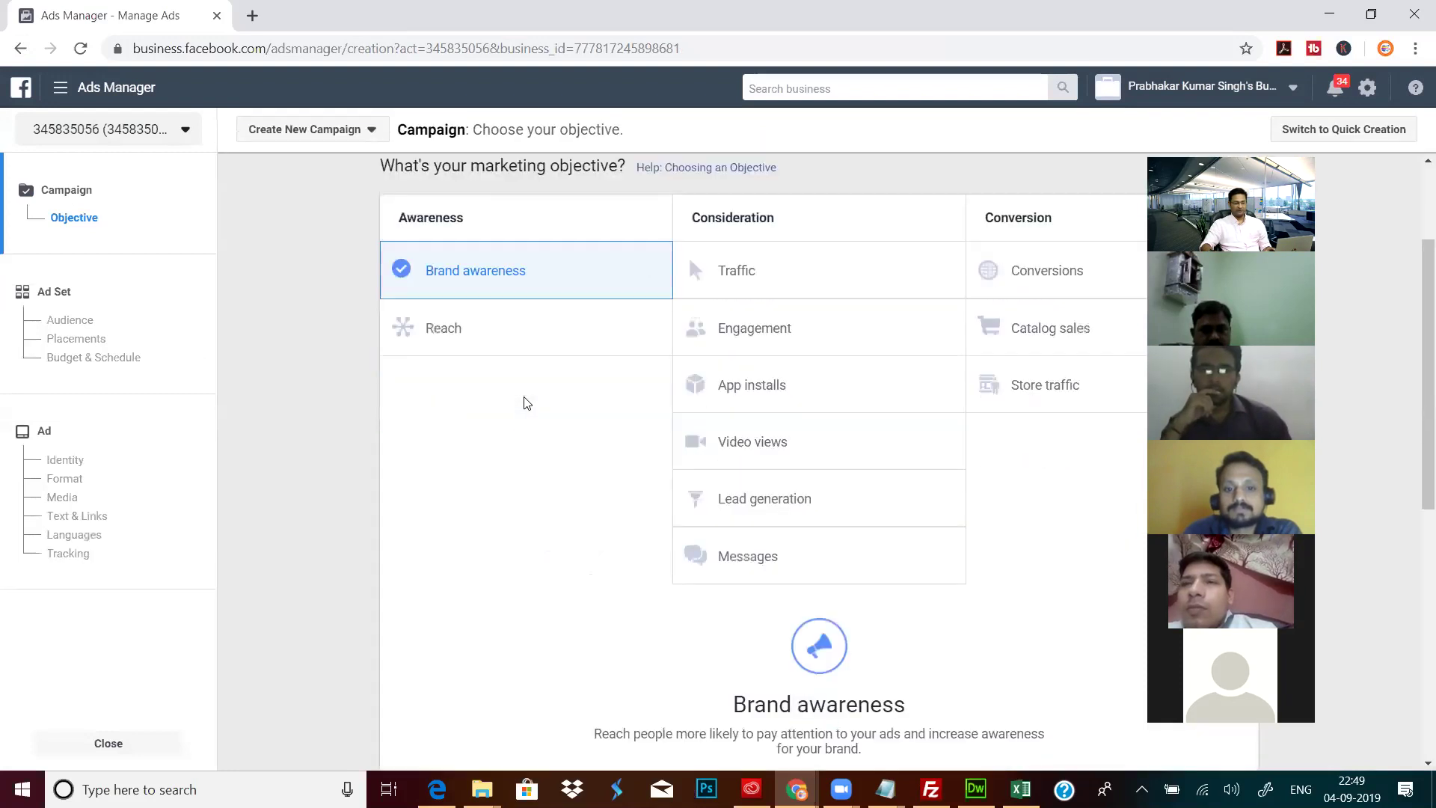
Step: Expand the campaign budget optimization options and continue to the ad set with the ₹1,000 daily budget and Lowest cost bid strategy
scroll(538, 479, down, 5)
scroll(586, 488, down, 3)
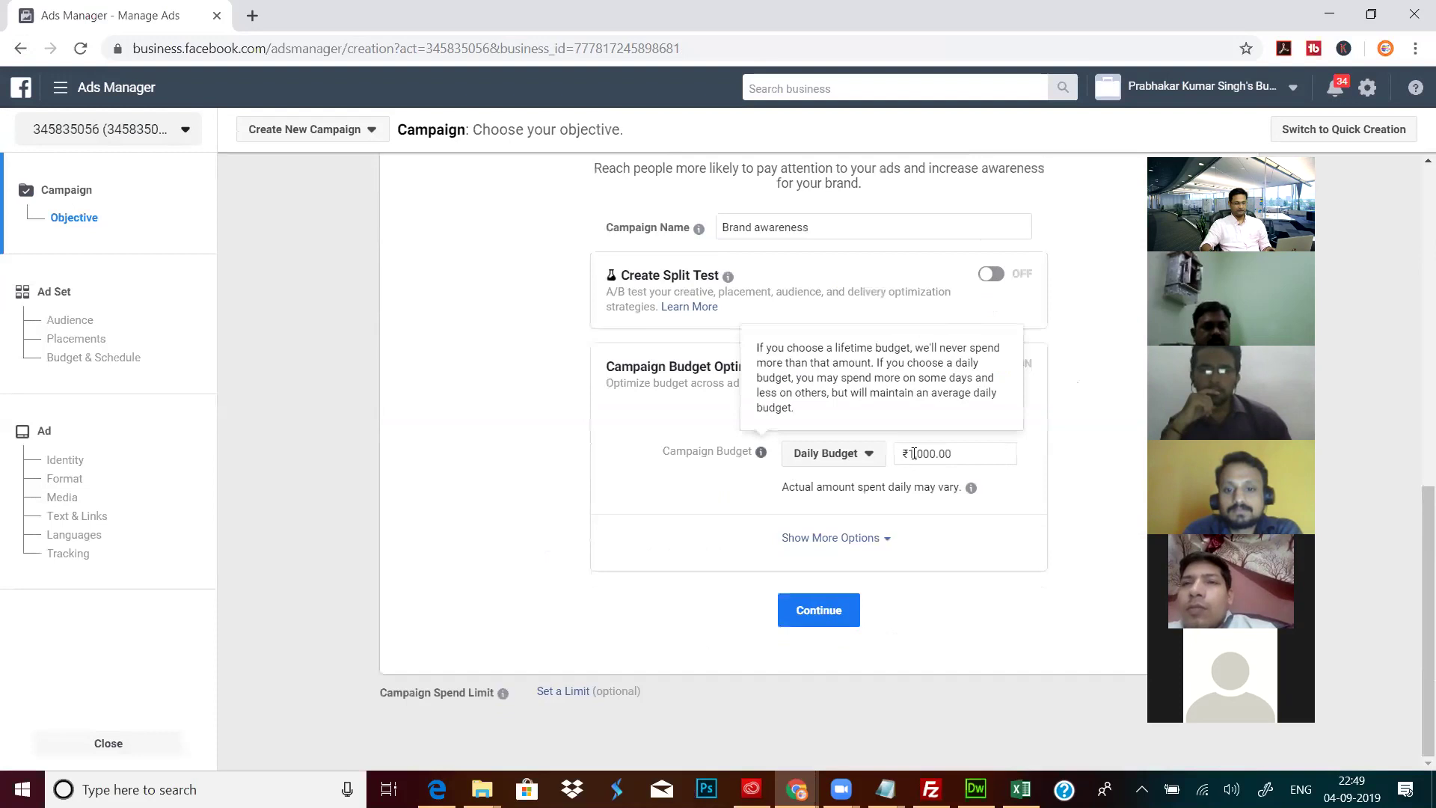
click(965, 454)
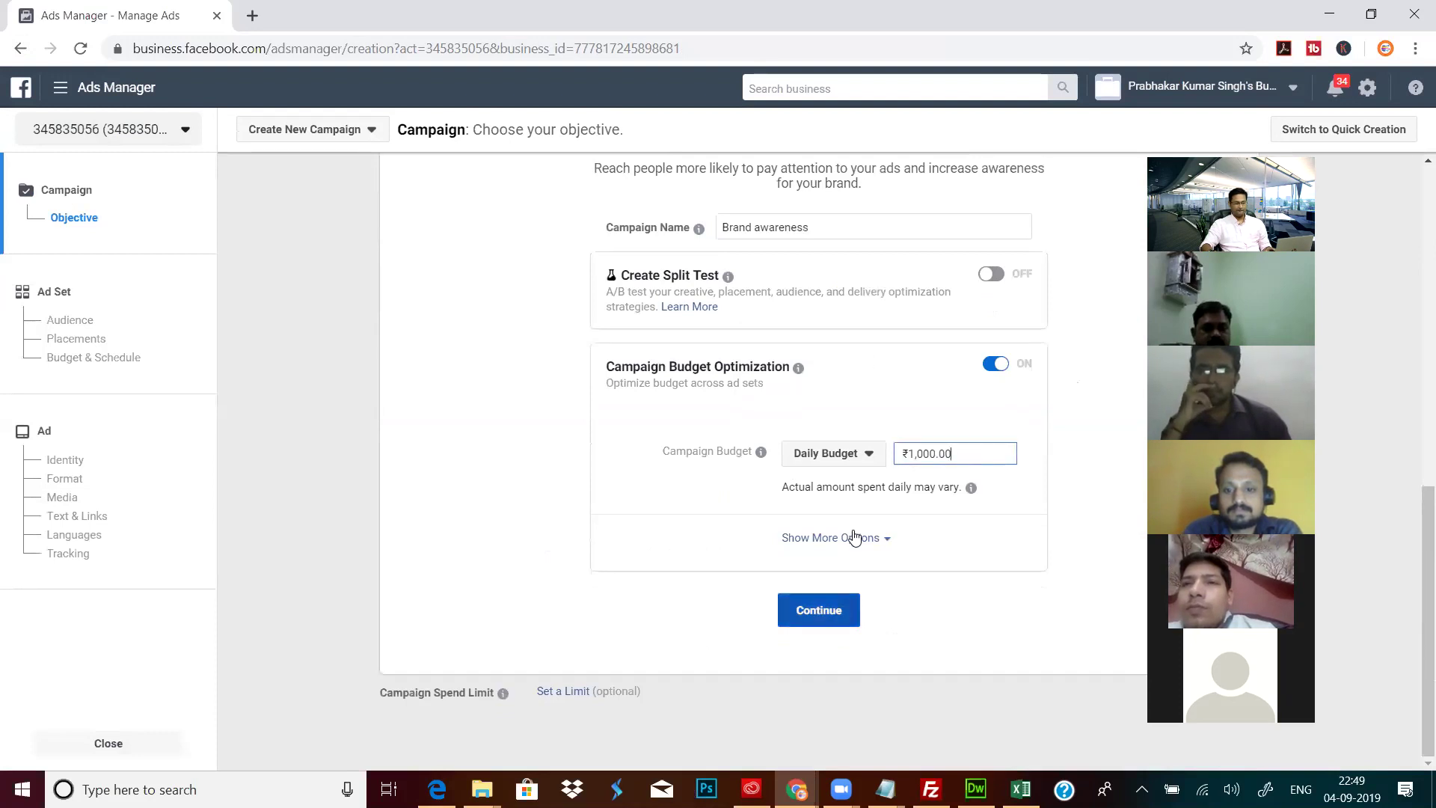
click(883, 543)
scroll(972, 493, down, 1)
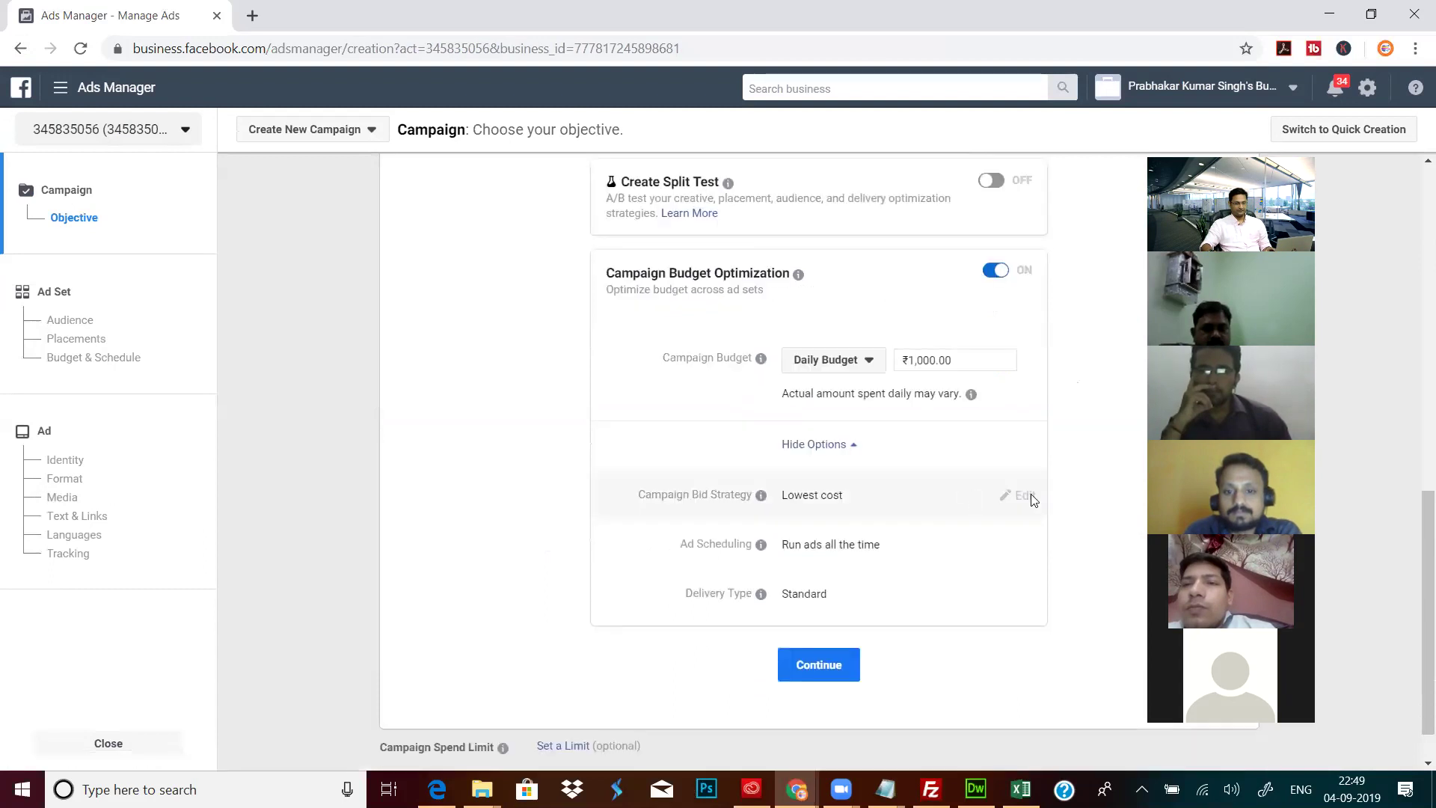
click(822, 676)
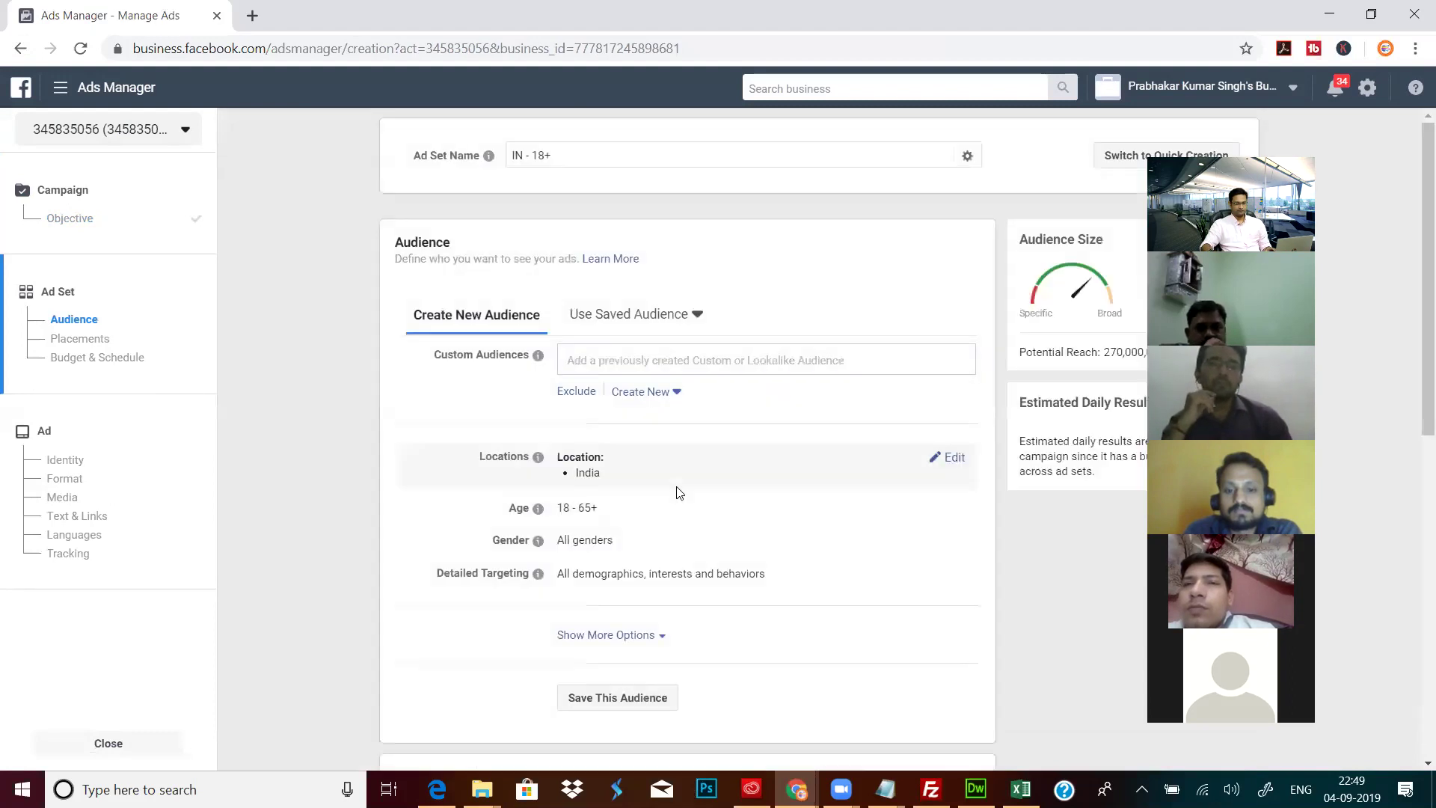
Step: Expand the additional options in the Brand awareness ad set's spending controls and examine its delivery optimization, cost control and charging settings
scroll(680, 493, down, 4)
scroll(671, 642, down, 5)
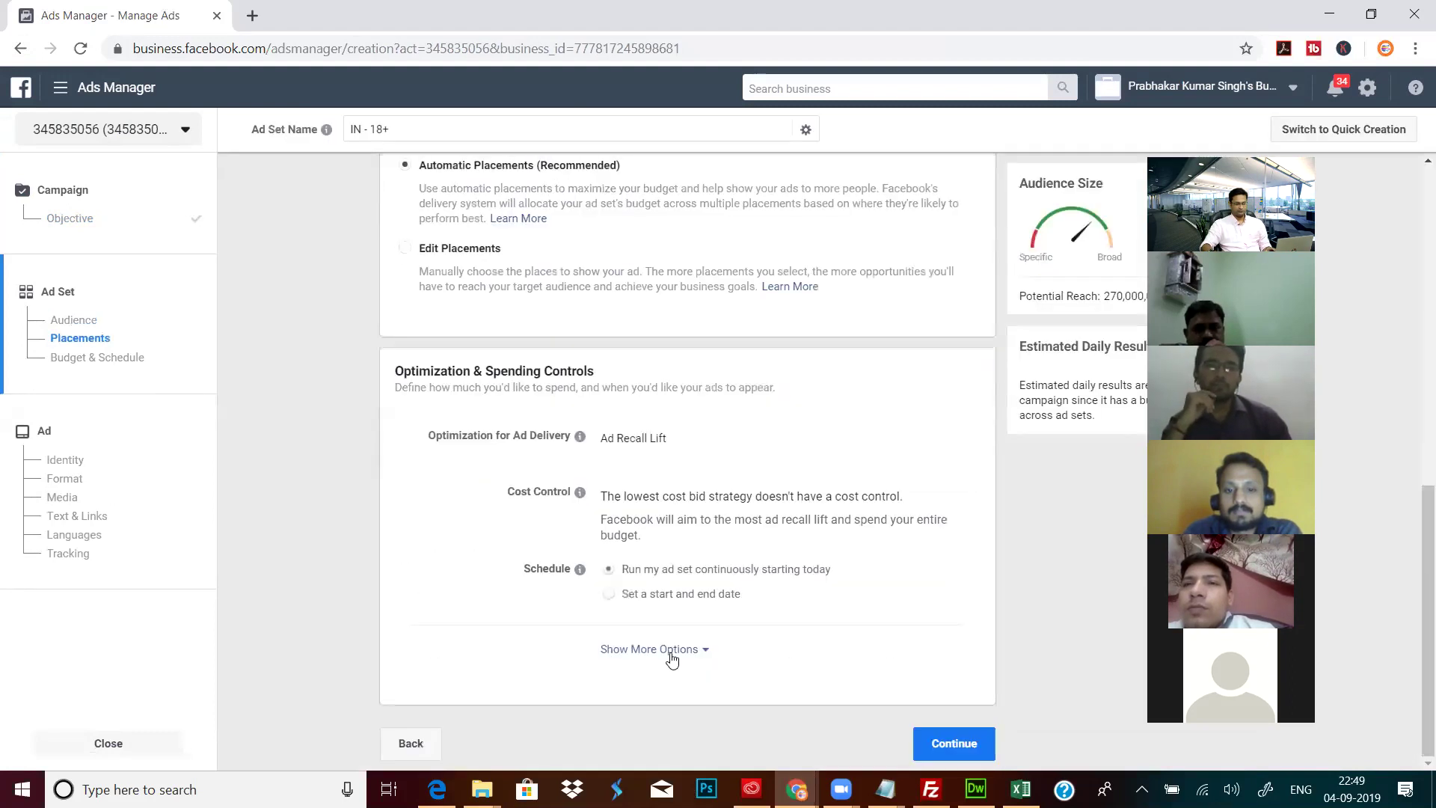
click(707, 651)
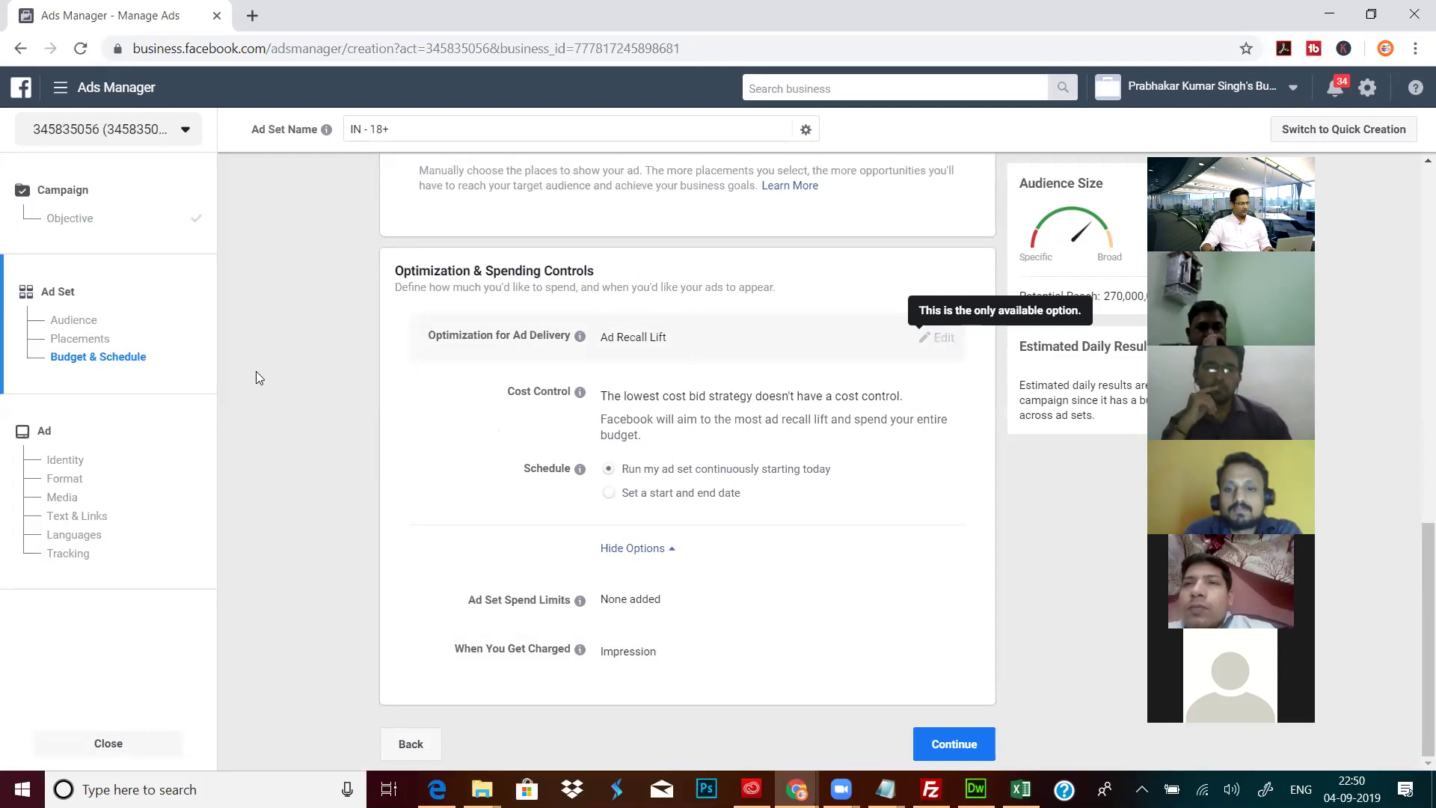
Step: Switch to the second personal ad account, leaving the page and discarding the unsaved campaign changes
click(175, 129)
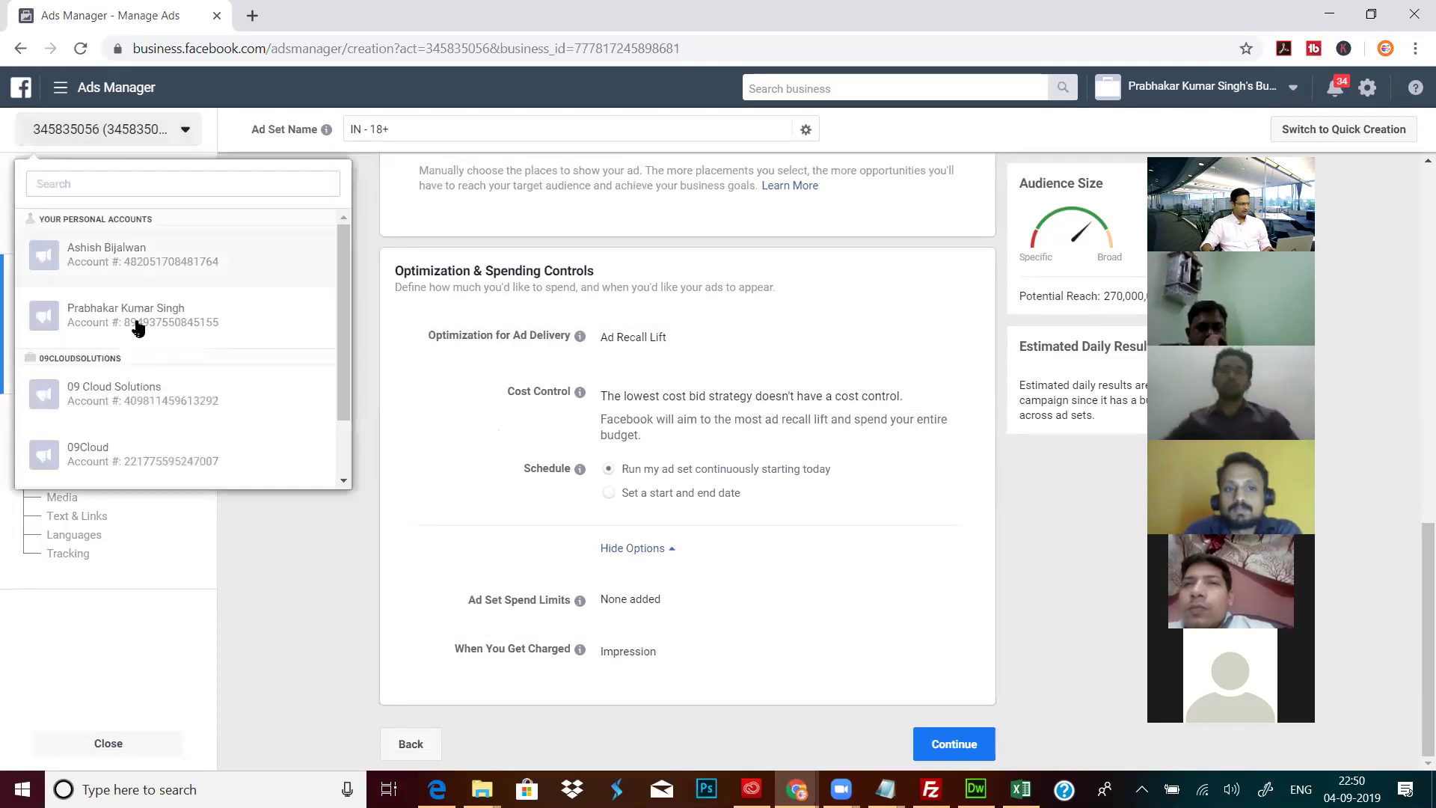
click(138, 327)
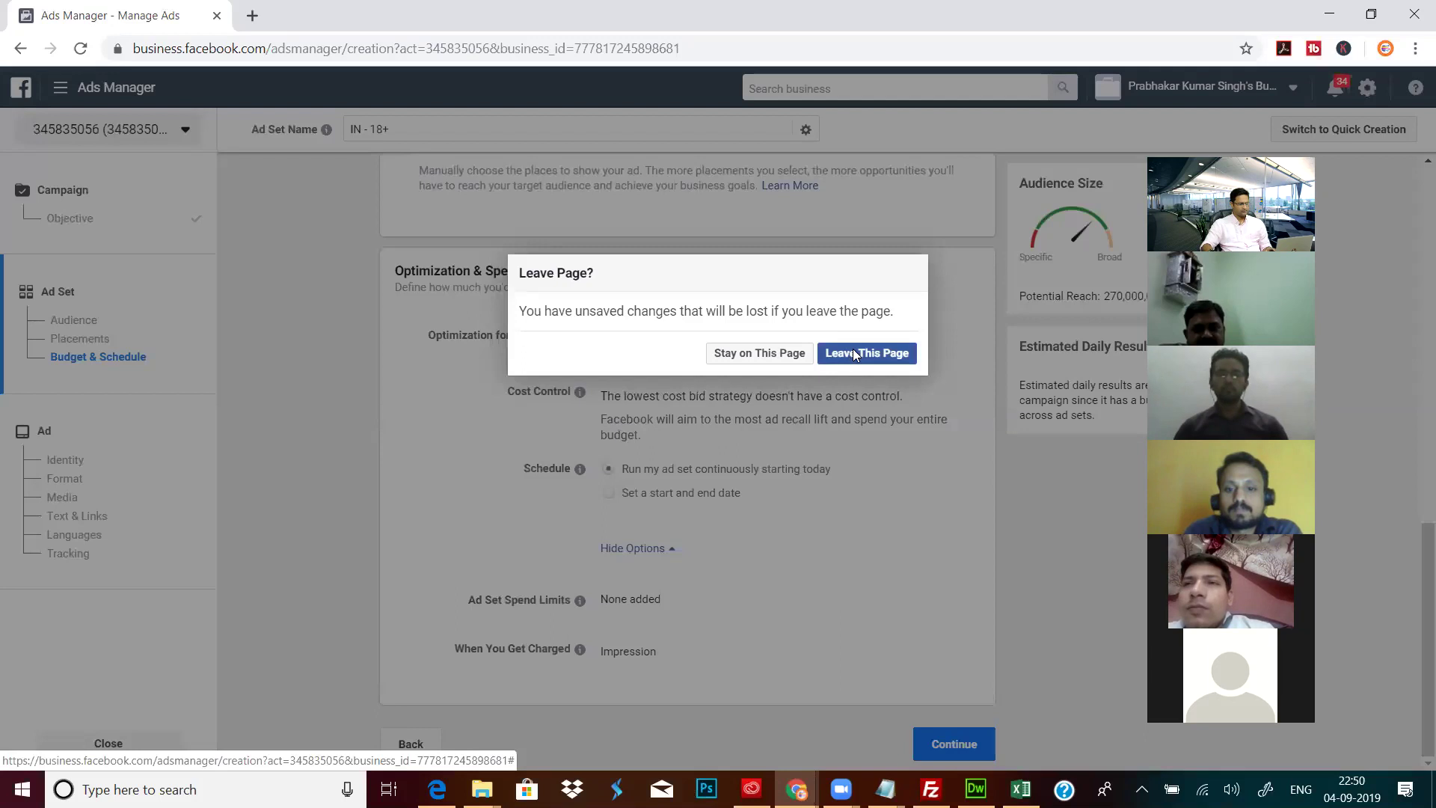
click(855, 354)
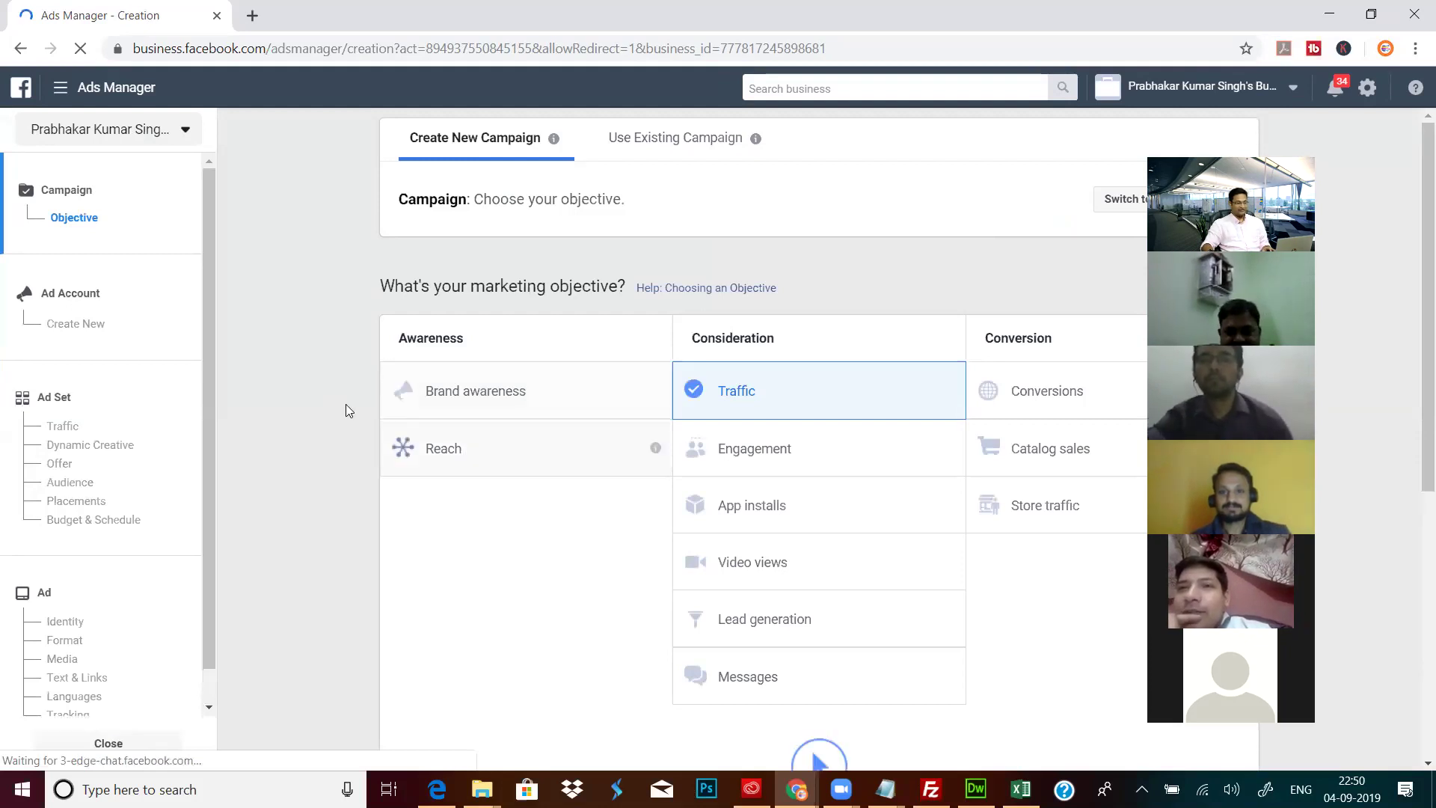
Step: Choose Brand awareness as the new campaign's marketing objective and switch it to Reach
click(522, 408)
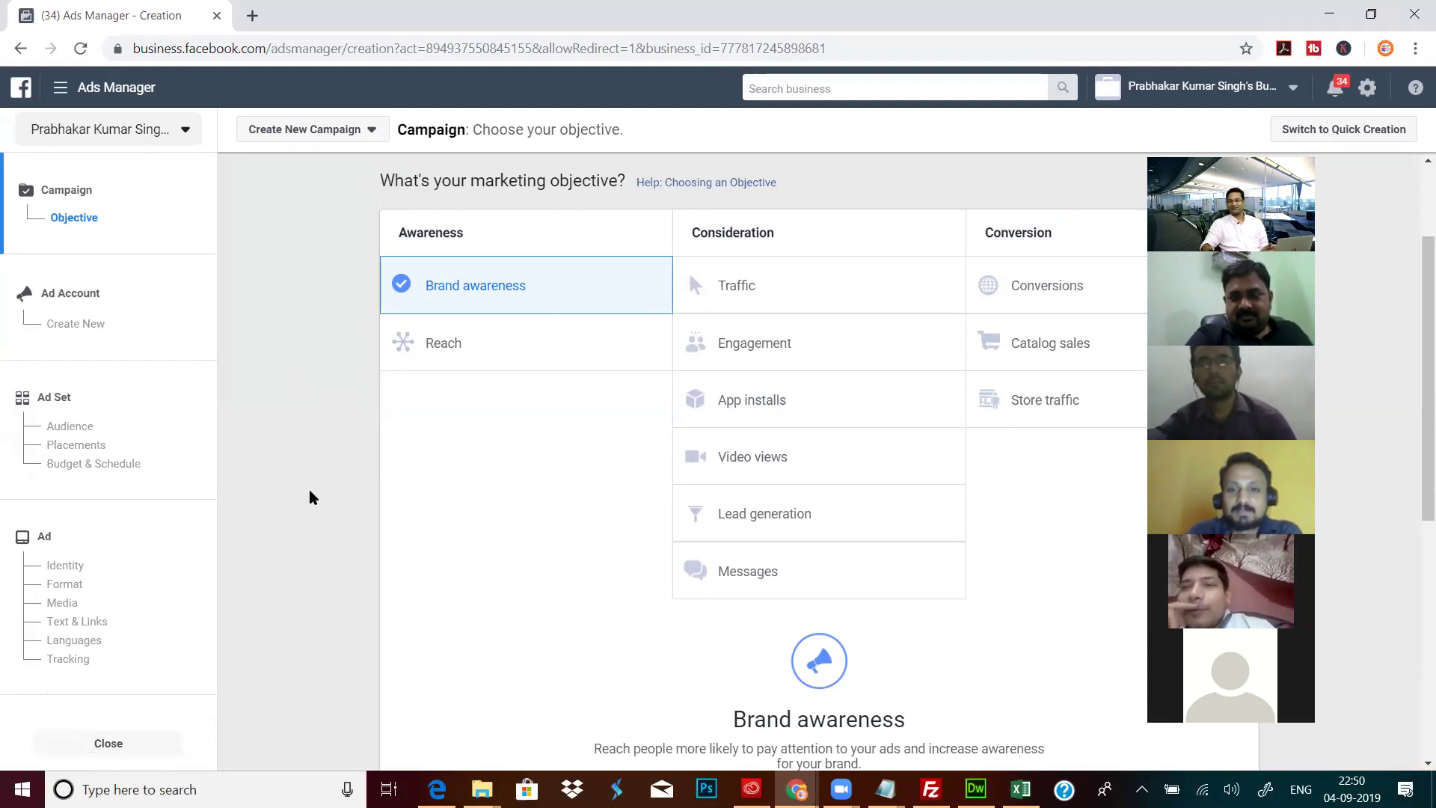
scroll(309, 492, up, 2)
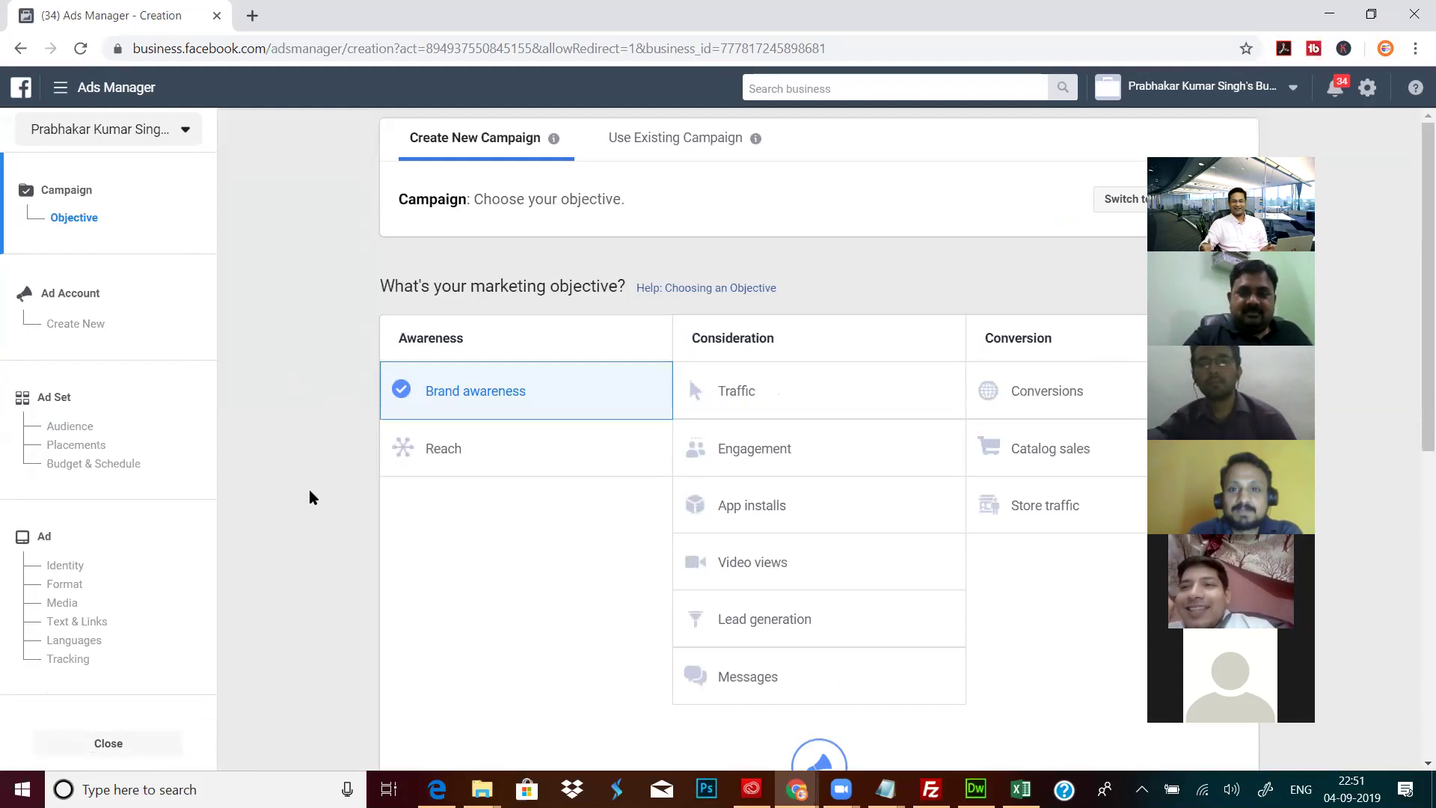
click(501, 458)
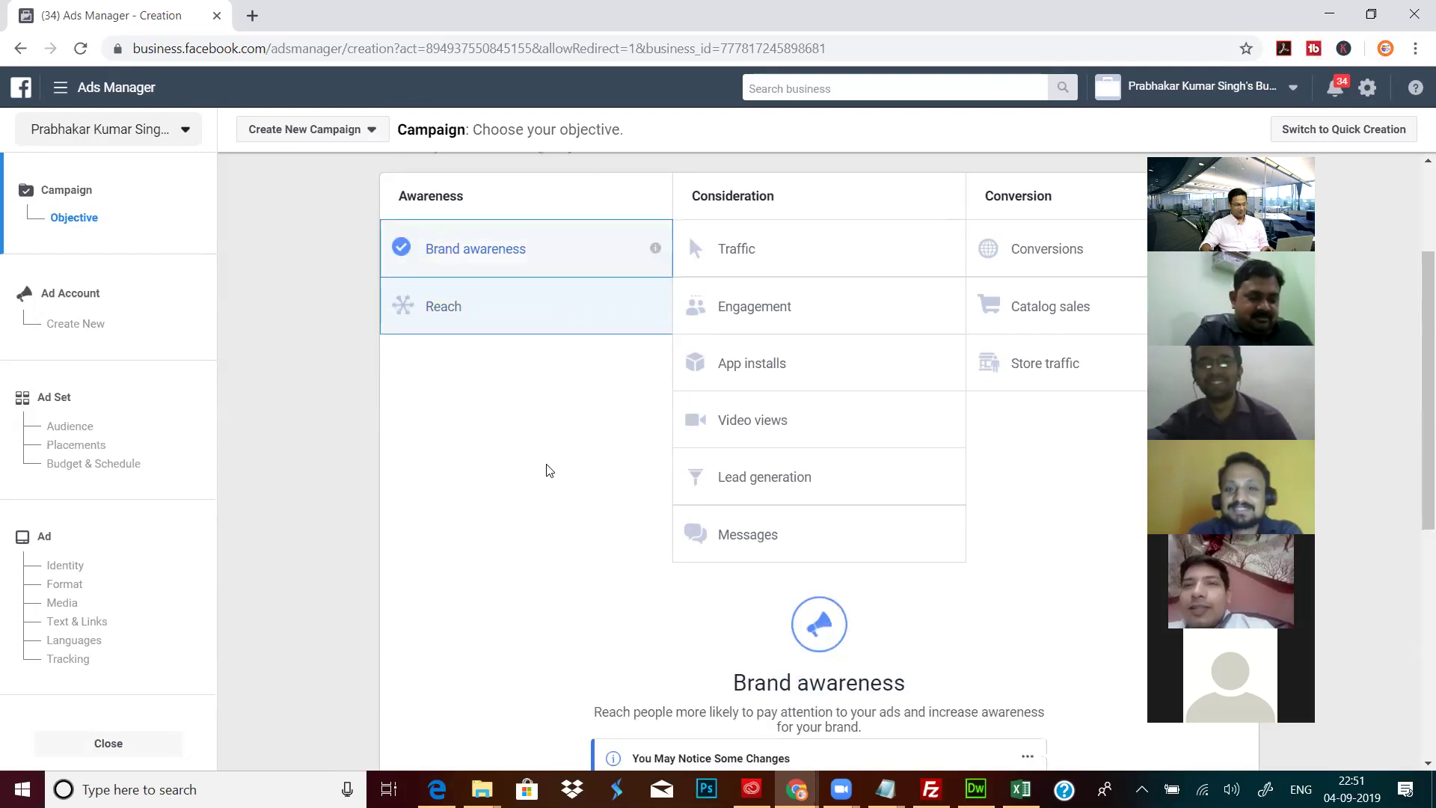
Step: Continue the Brand awareness campaign to the ad account setup and return to the previous page
scroll(515, 488, down, 3)
scroll(513, 496, down, 3)
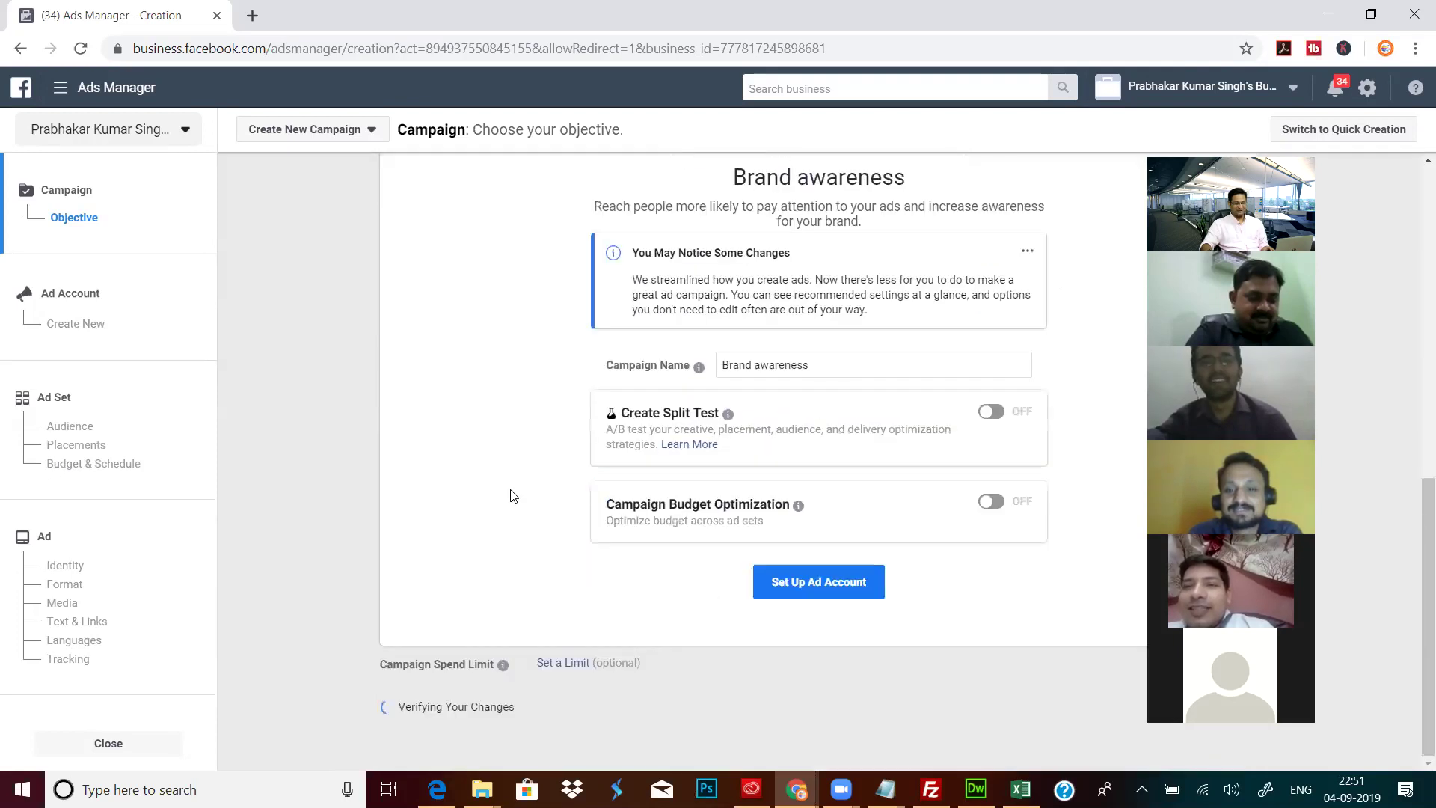
click(826, 588)
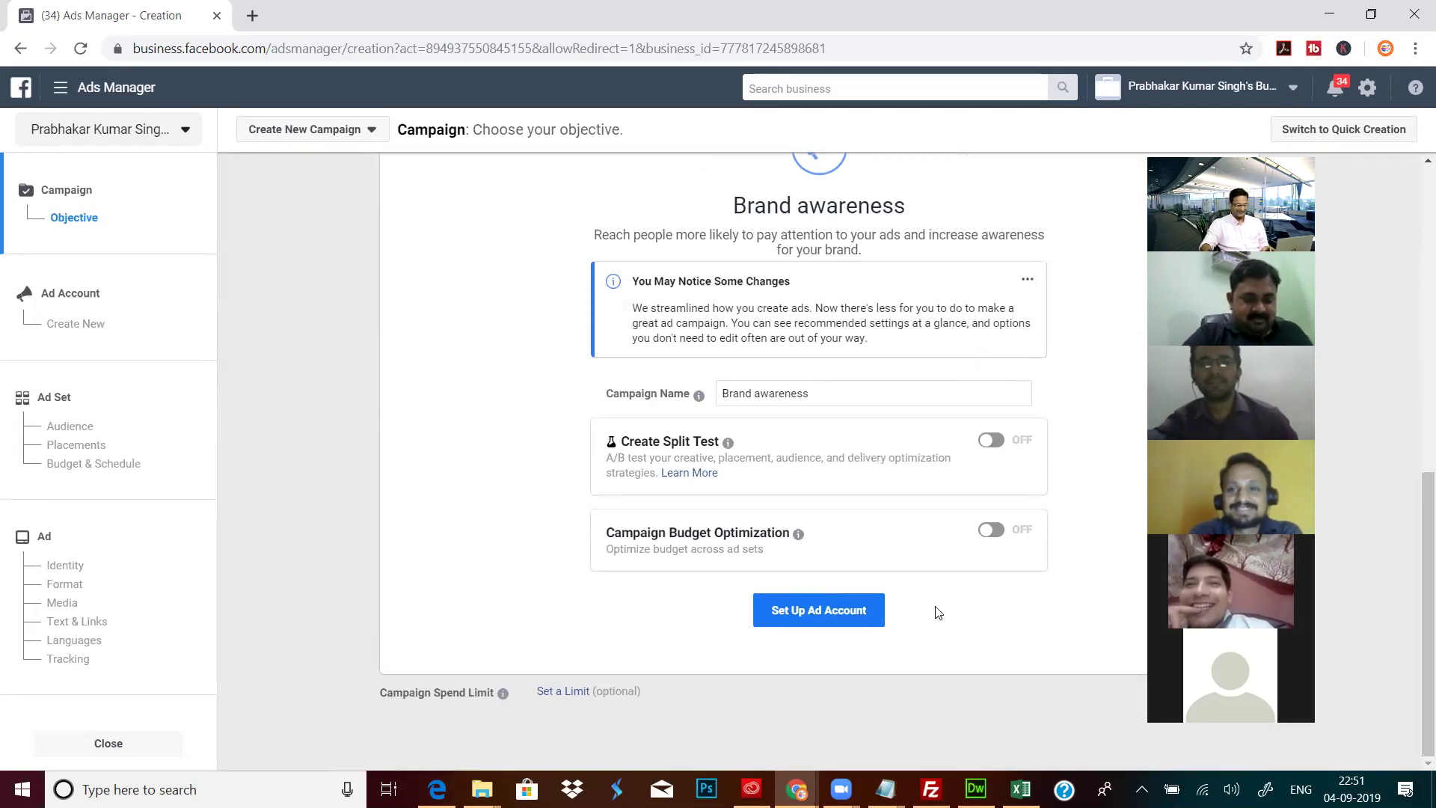
click(826, 621)
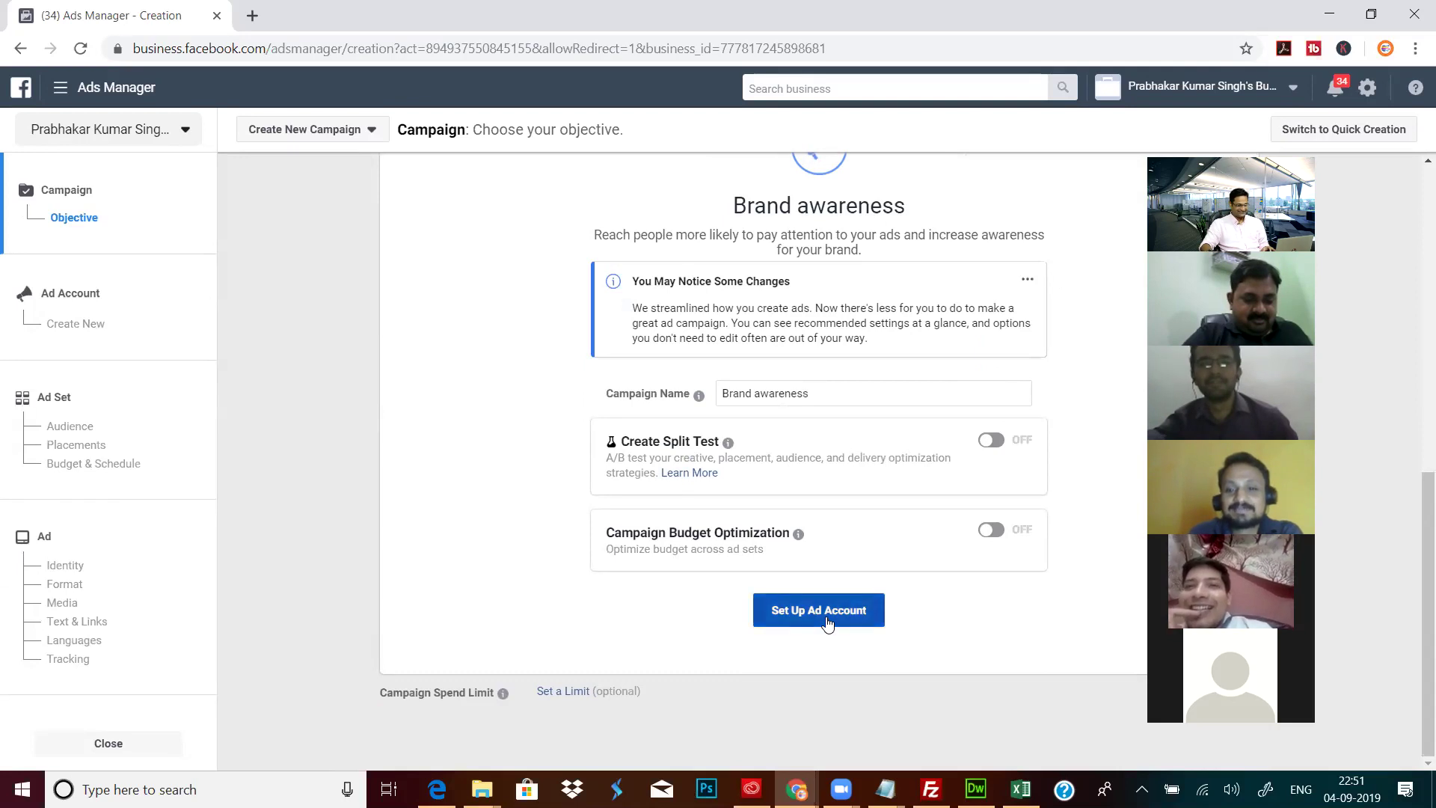
click(808, 618)
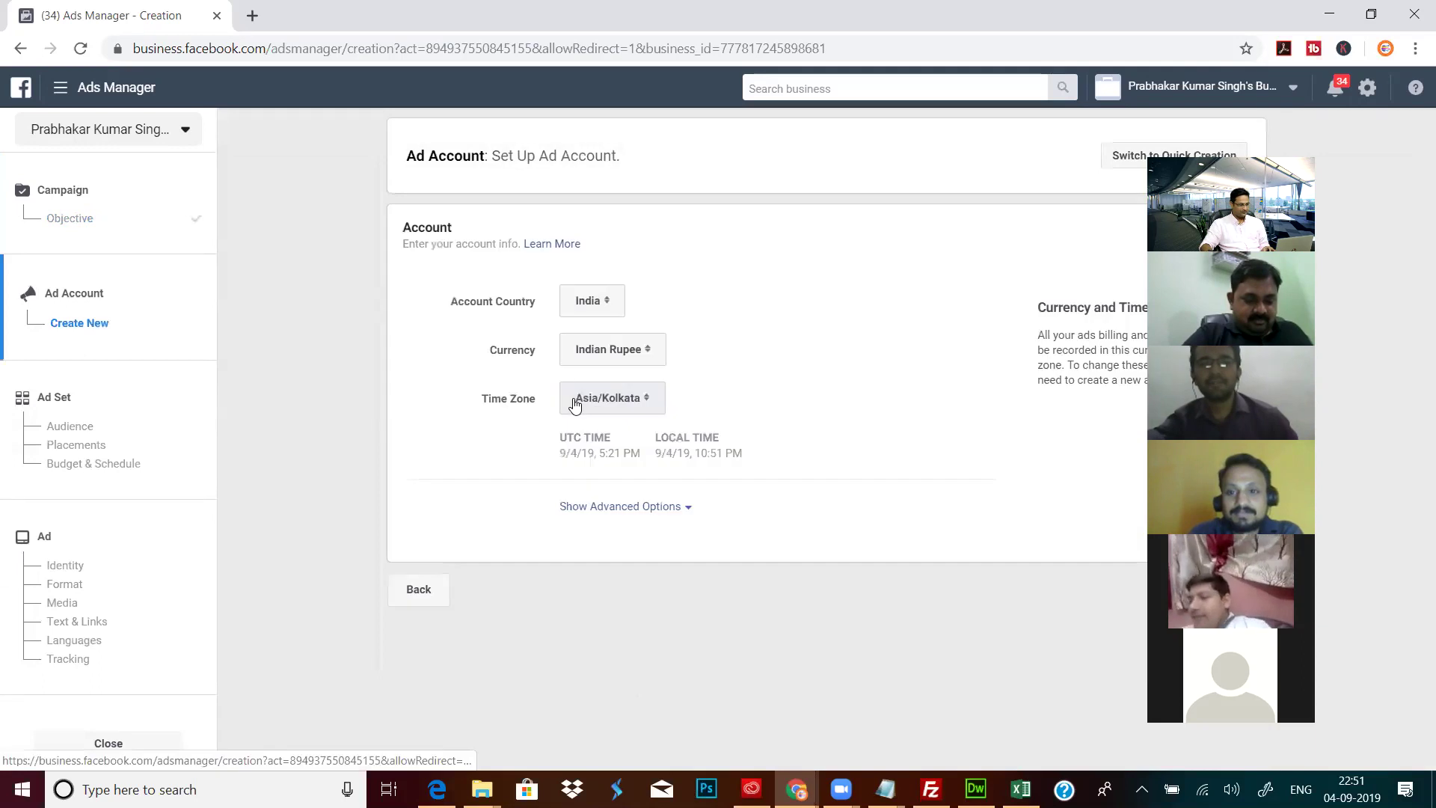
click(20, 48)
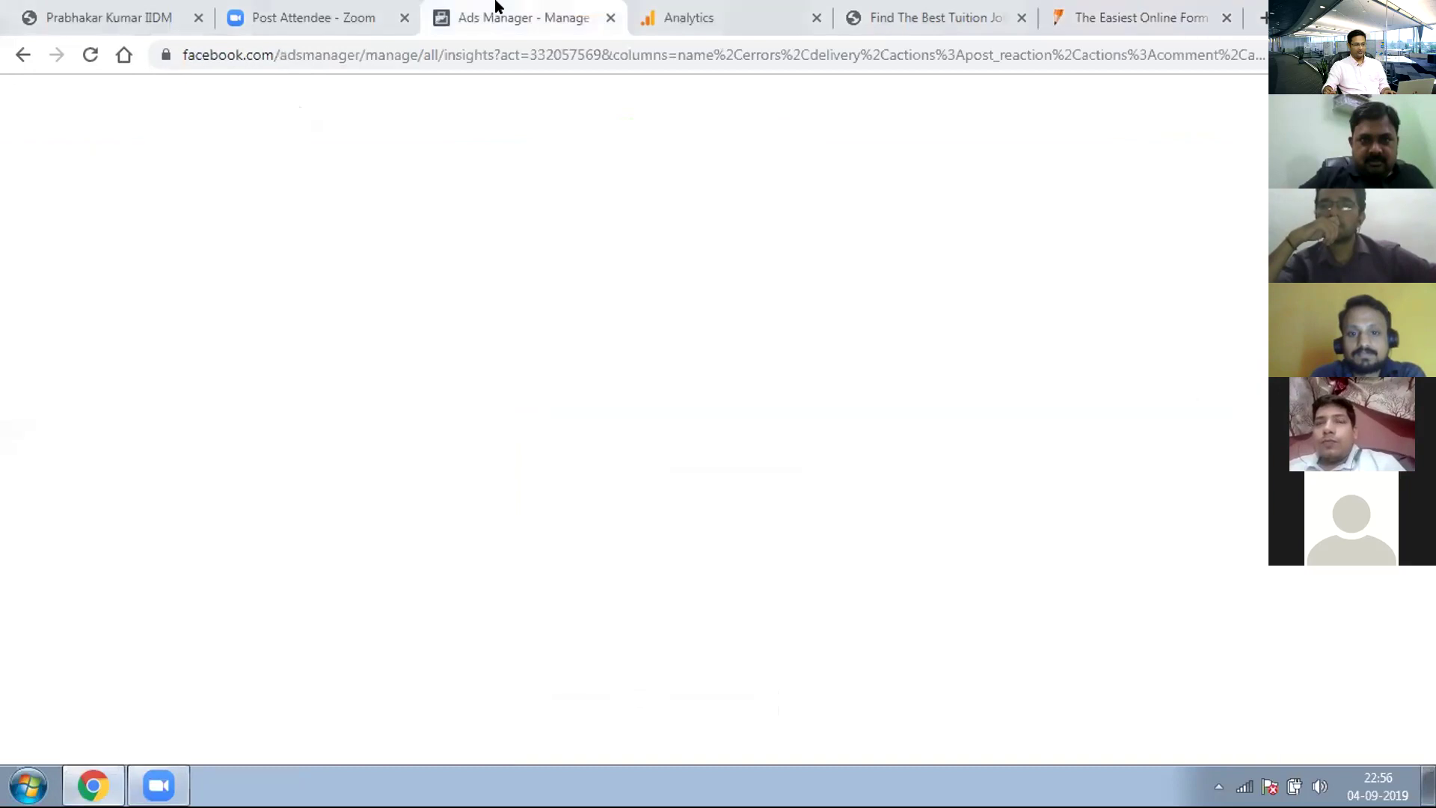
Step: Switch to the Ads Manager page with the Tutors group Traffic campaign, create a Lead generation campaign and continue to its ad set
click(496, 16)
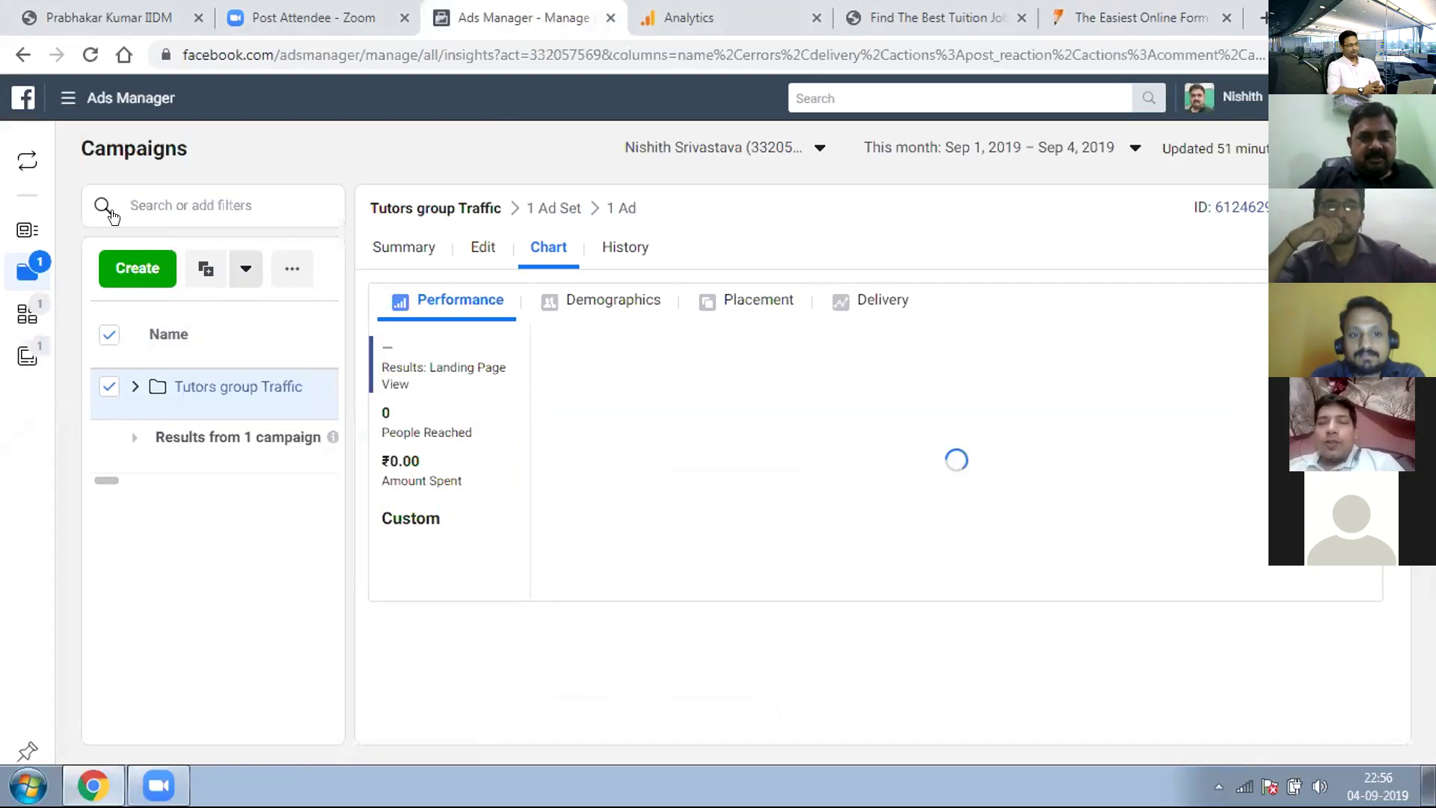
click(55, 107)
click(55, 107)
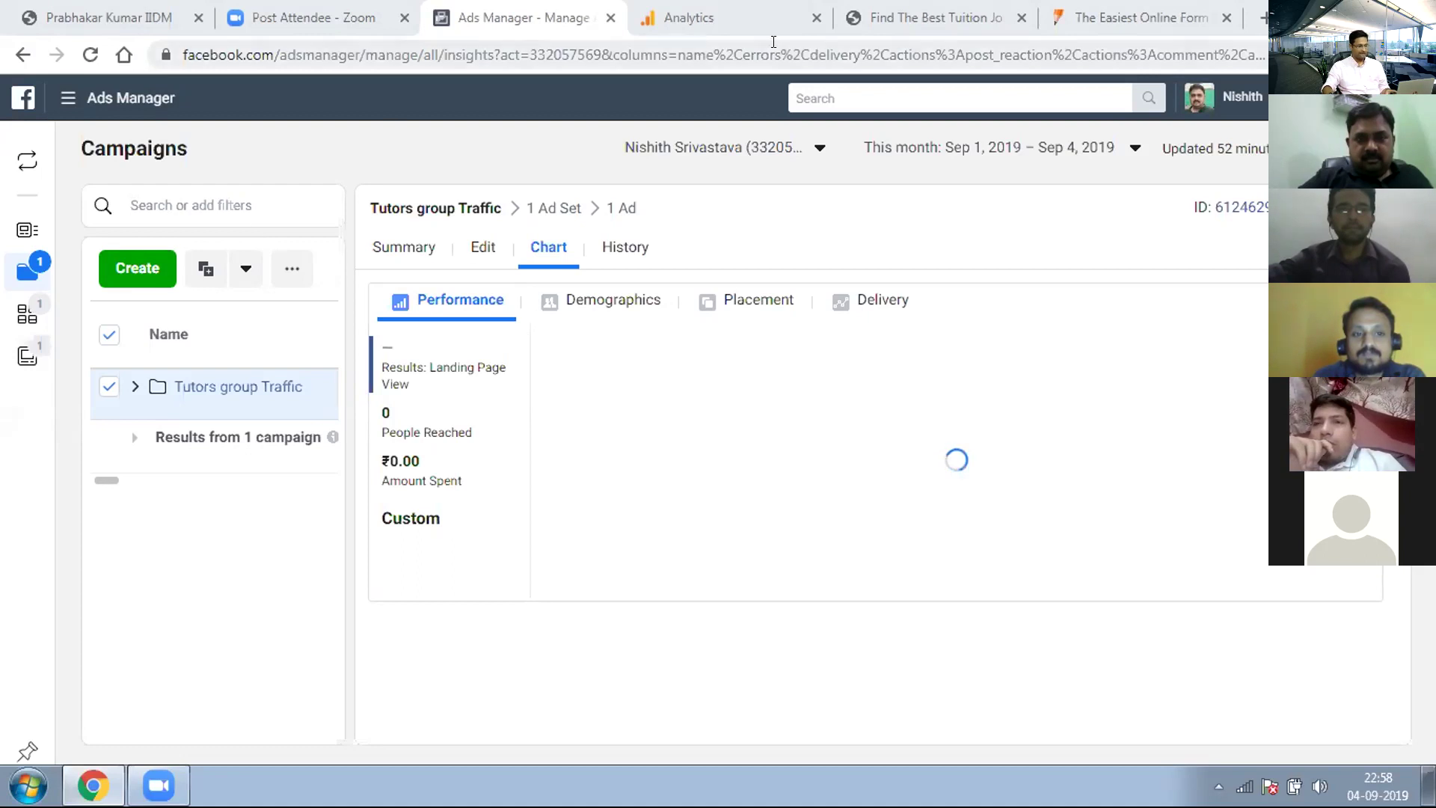
click(147, 274)
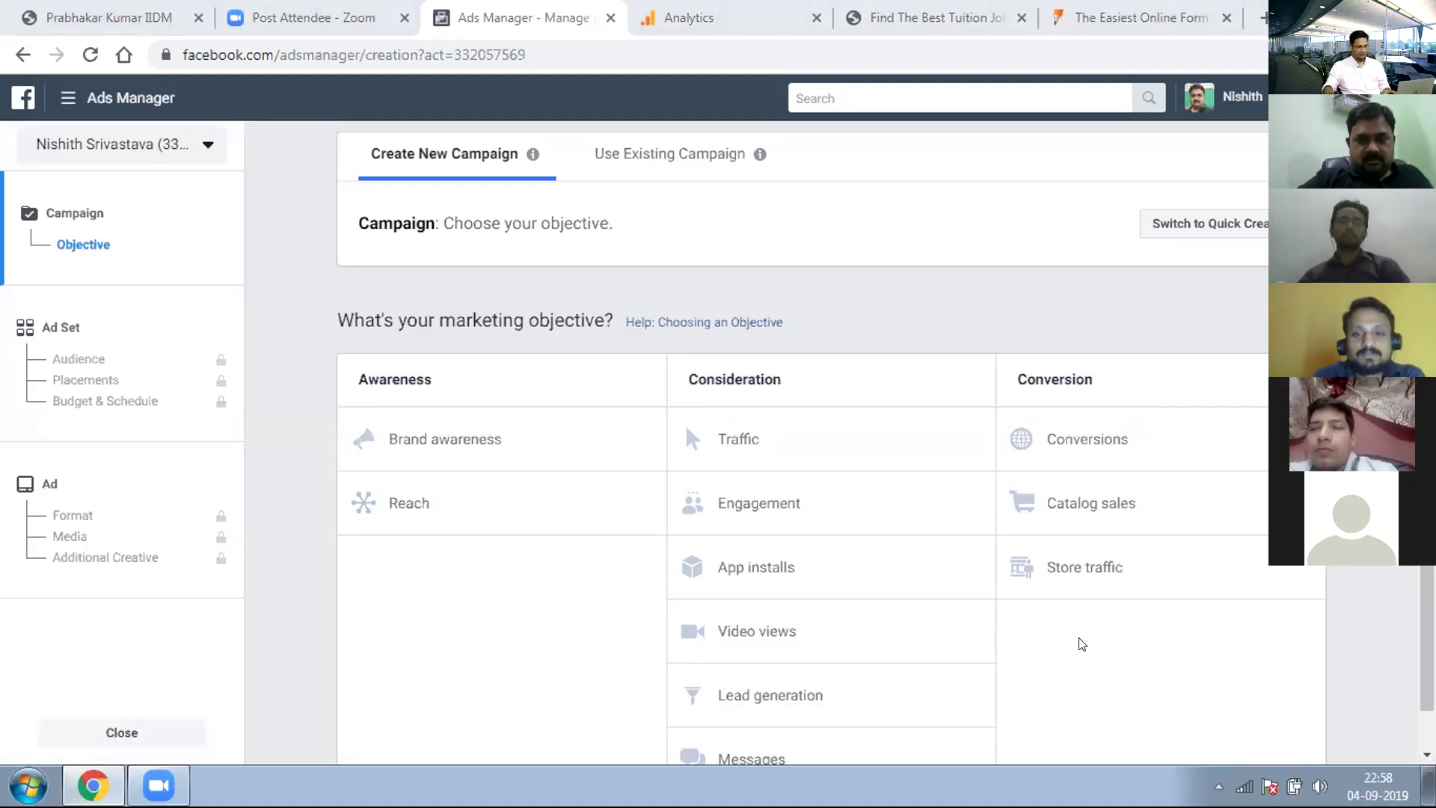
click(794, 703)
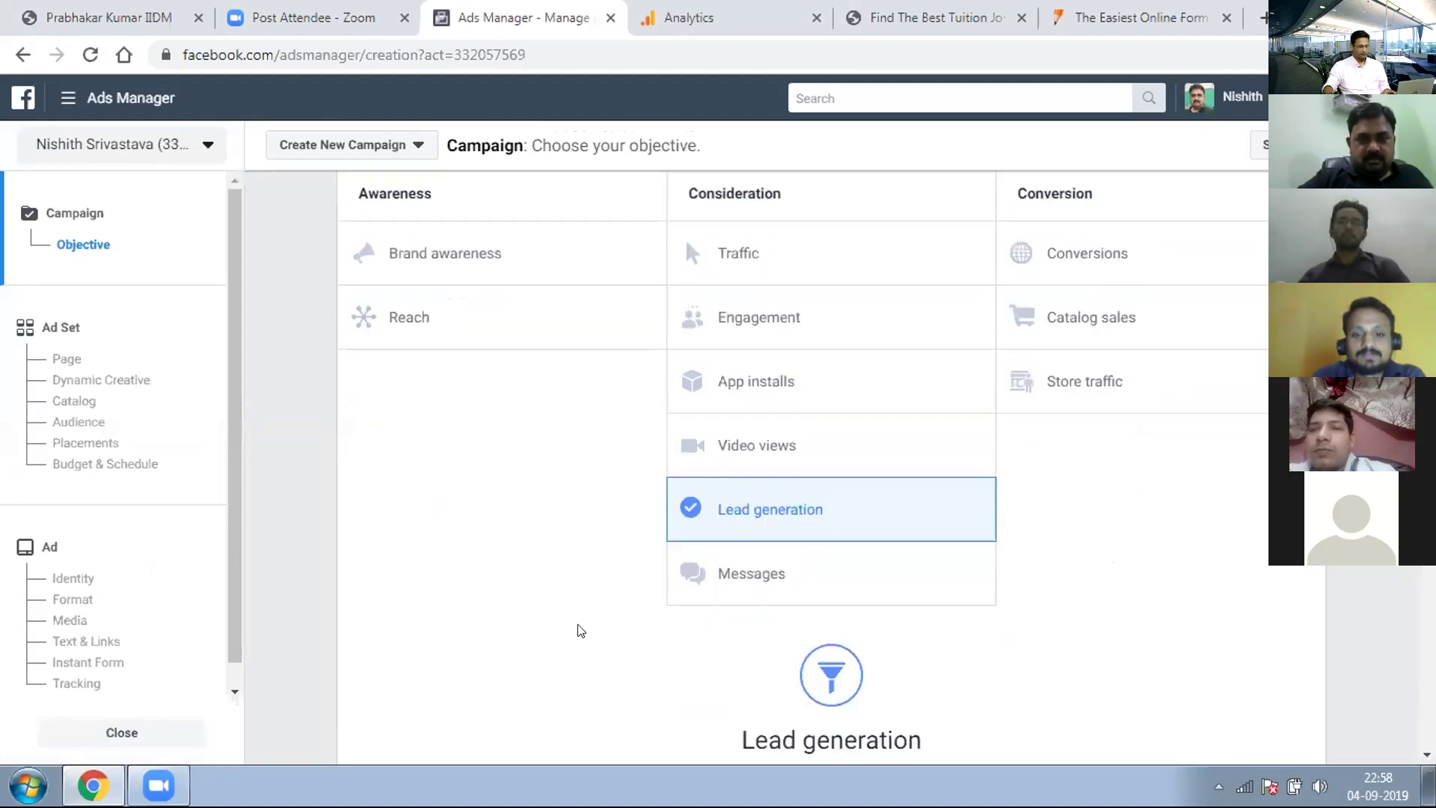
scroll(580, 631, down, 2)
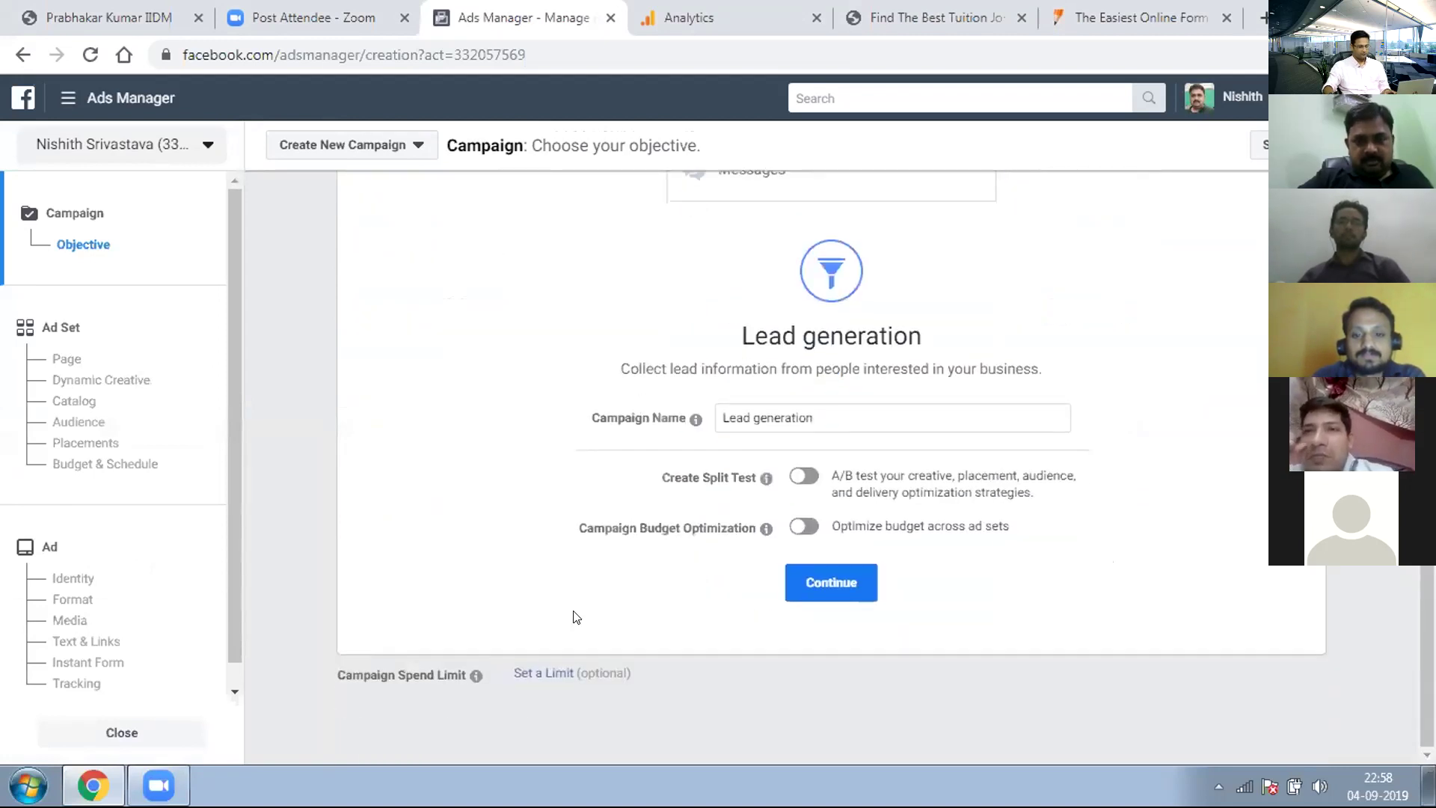
click(853, 584)
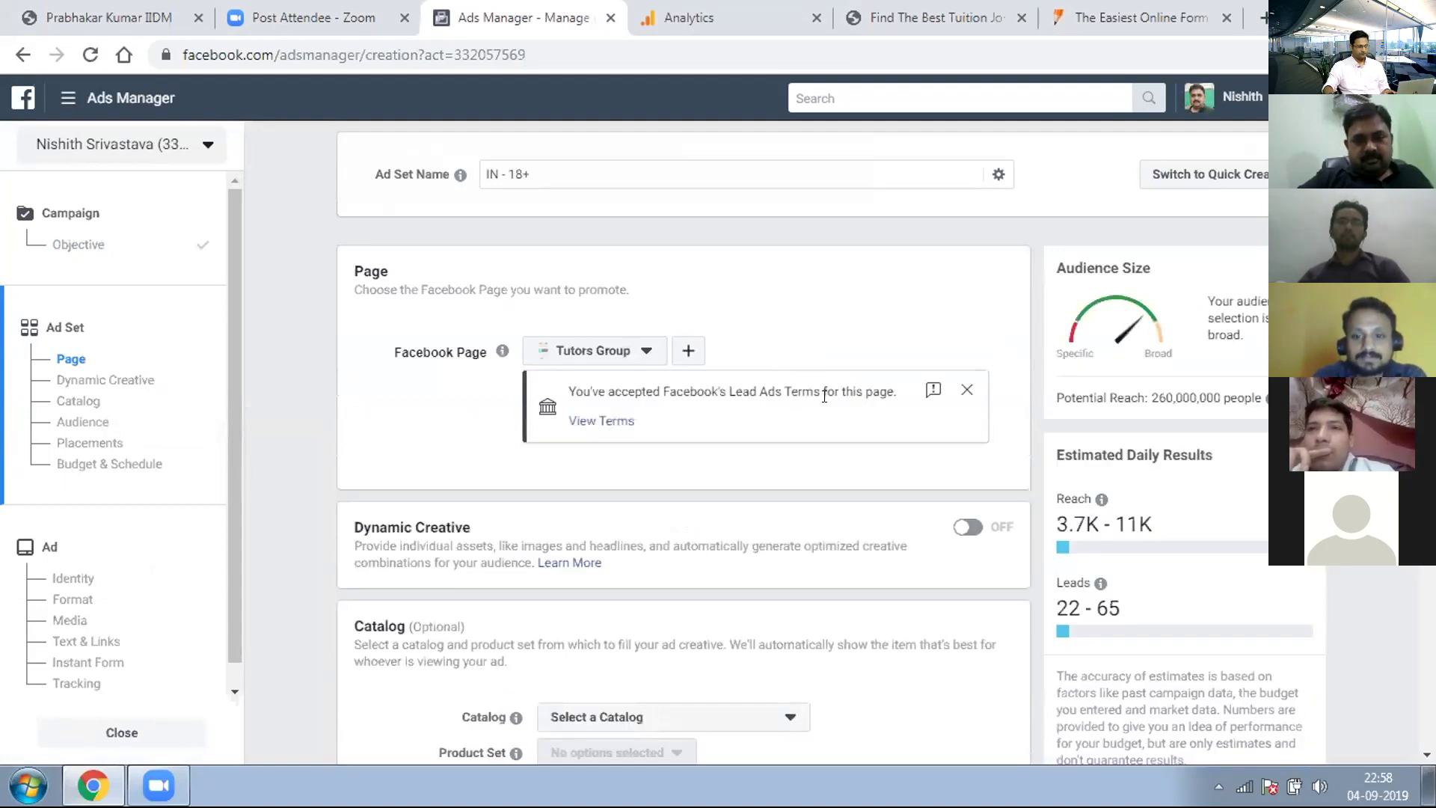
Step: Reveal the additional bid strategies under the lead generation ad set's cost control and examine the Cost cap option
scroll(618, 529, down, 7)
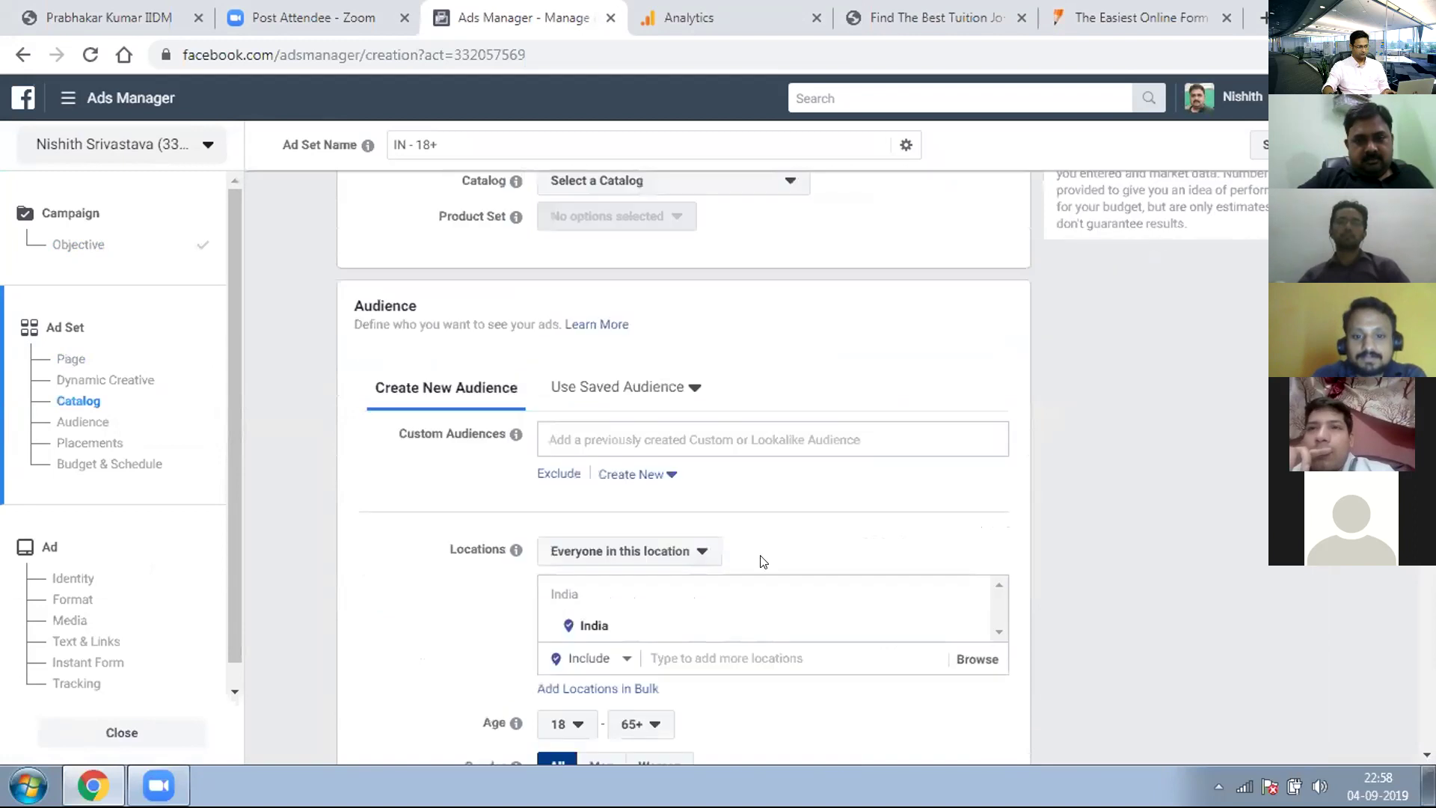
scroll(759, 561, down, 3)
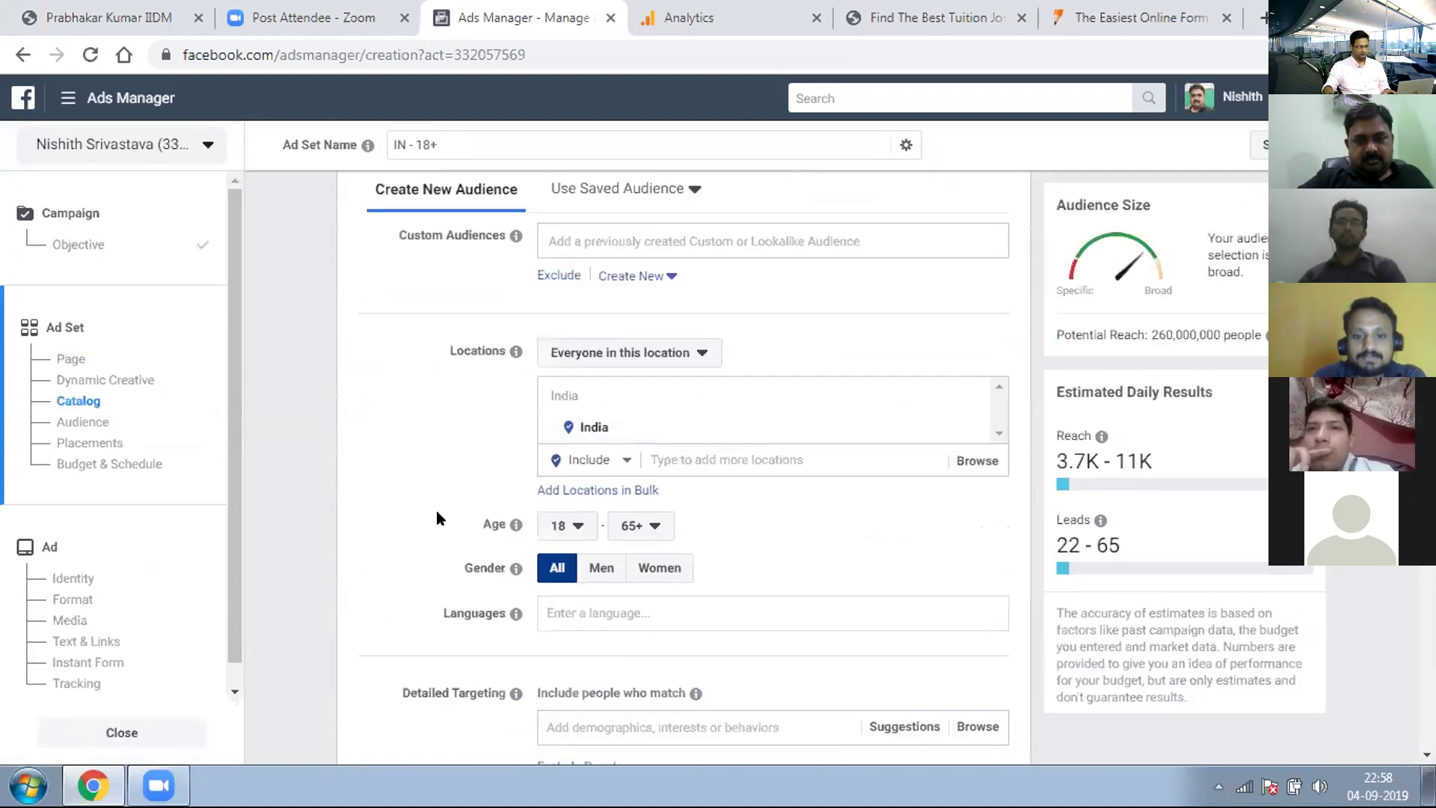
scroll(449, 513, down, 6)
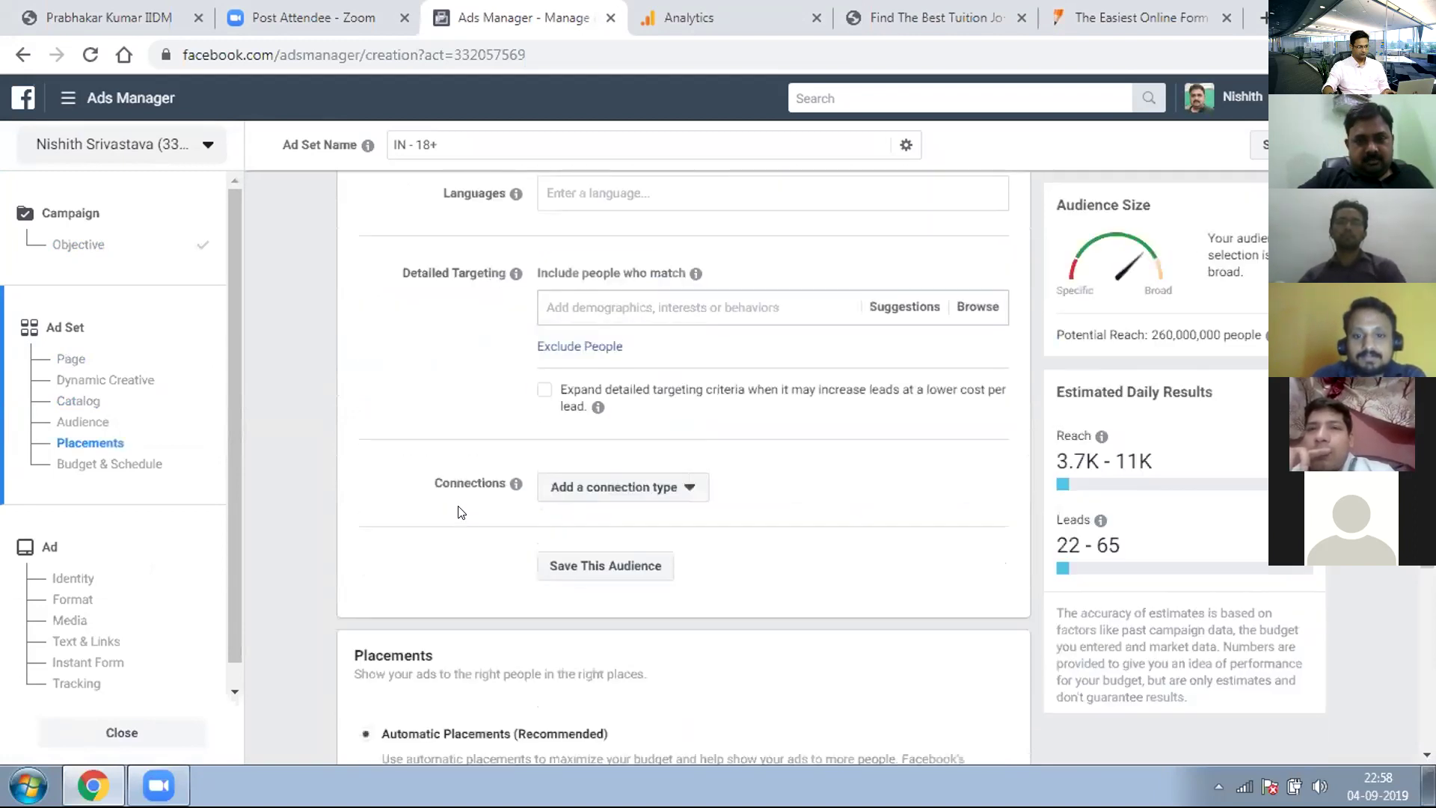
scroll(461, 520, down, 3)
scroll(463, 532, down, 1)
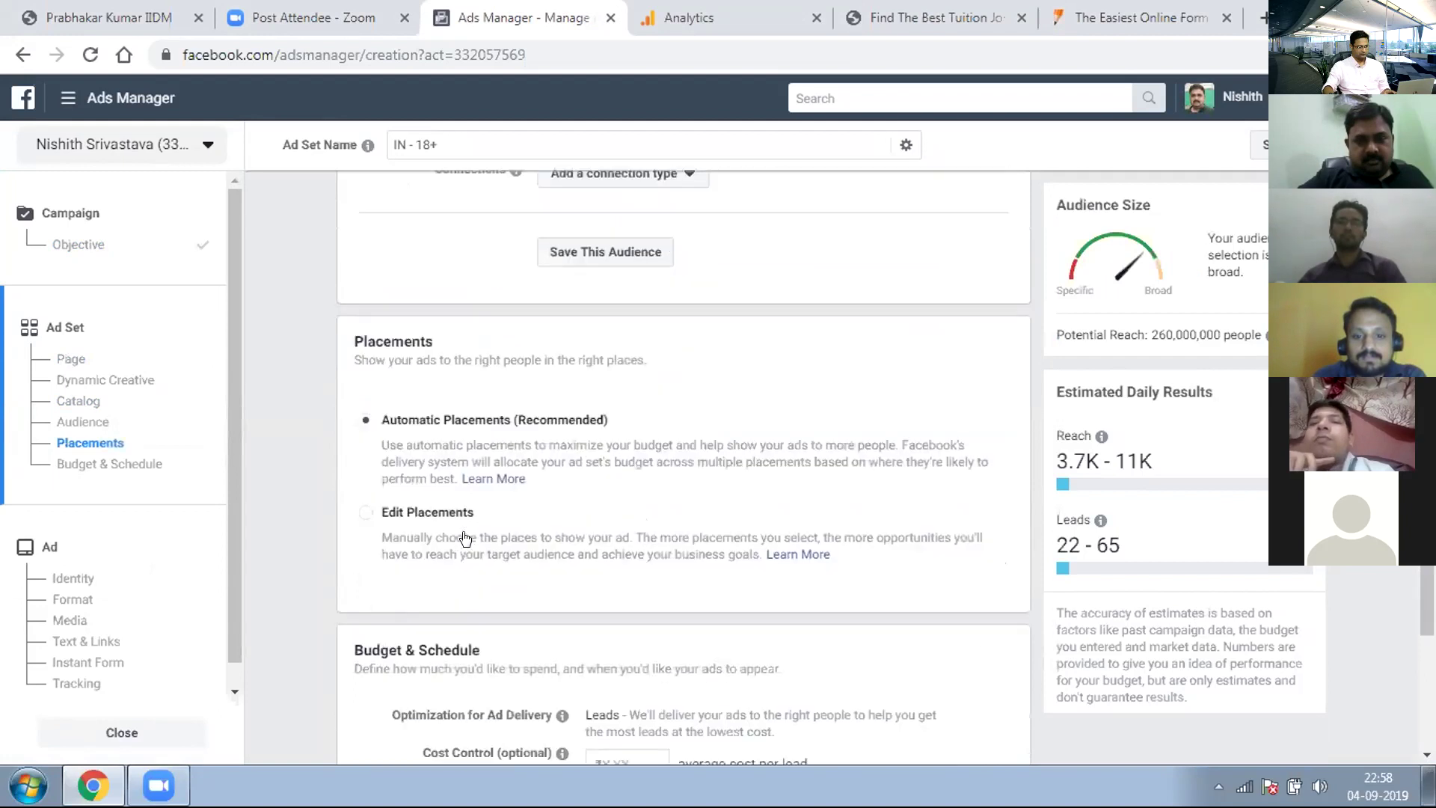
scroll(467, 537, down, 3)
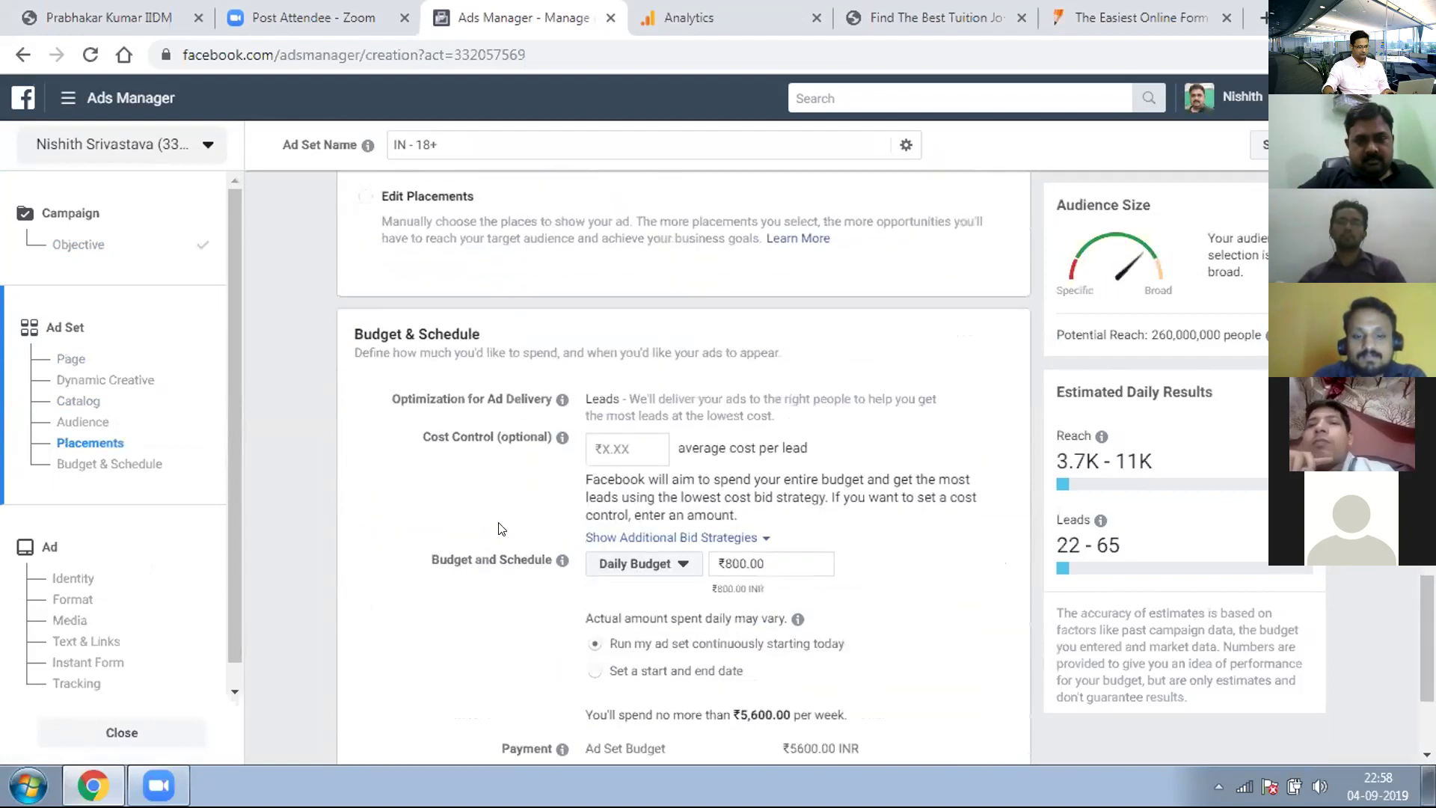
click(618, 446)
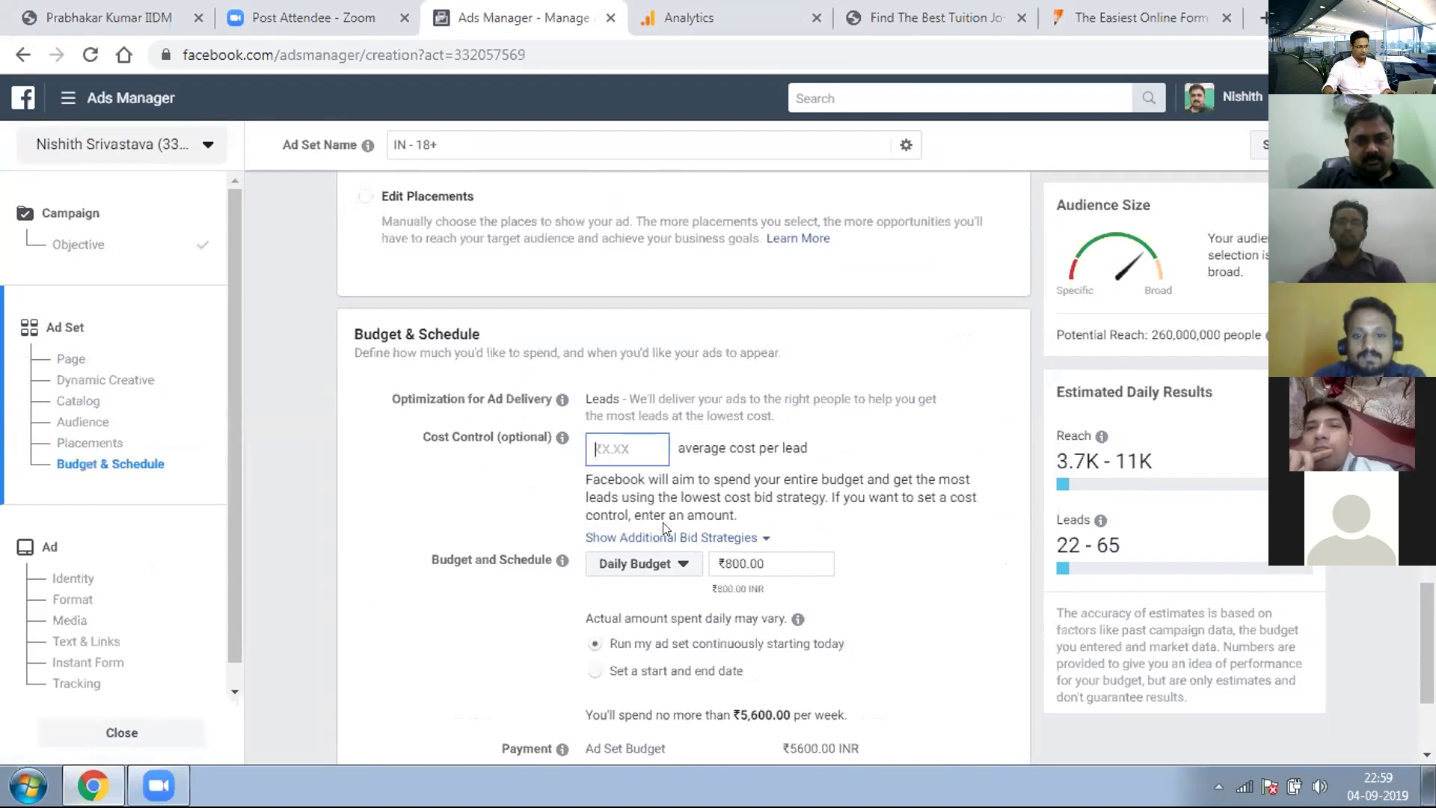
click(732, 536)
mouse_move(761, 535)
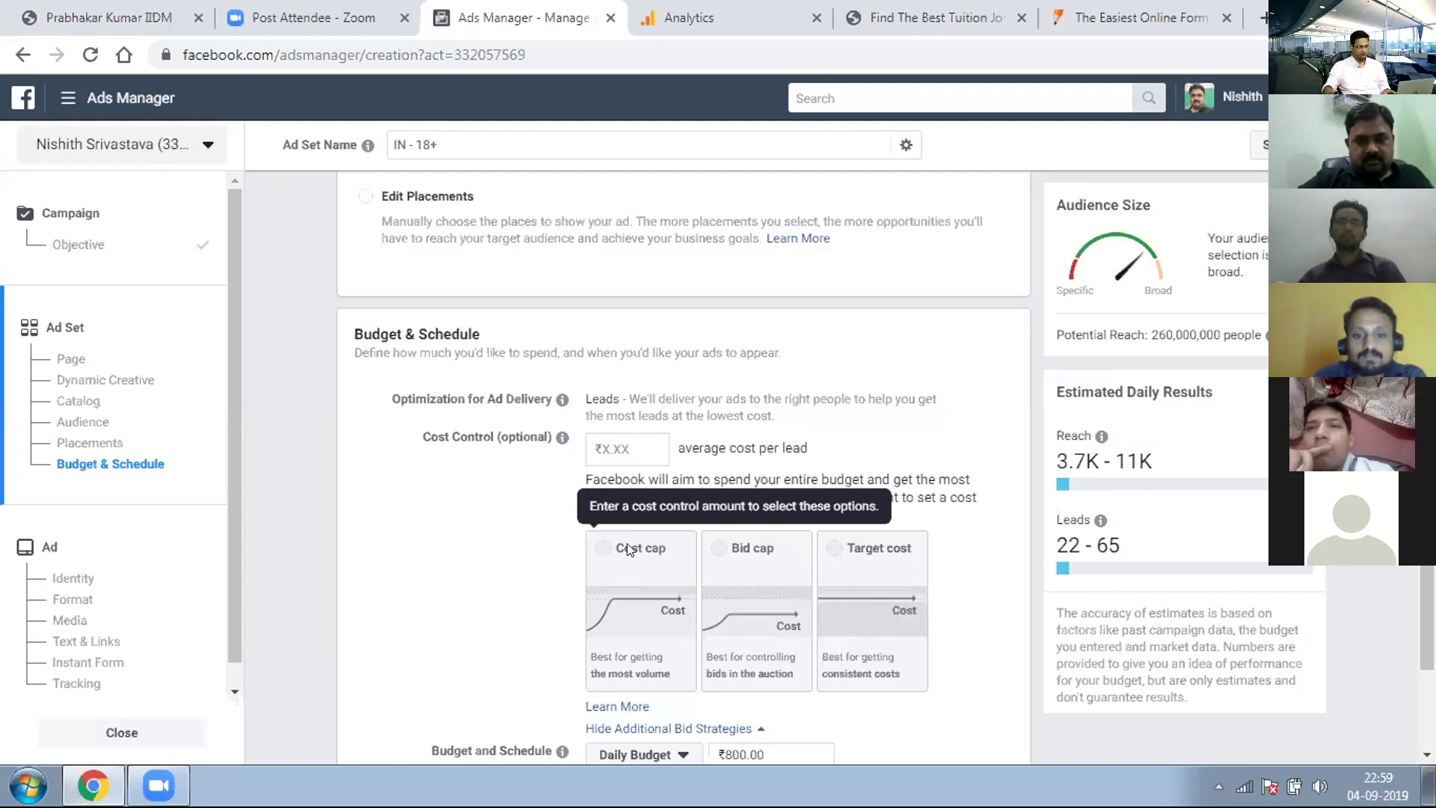
Step: Expand the advanced options of the ad set's budget and schedule and read the explanation of when charges apply
scroll(532, 571, down, 3)
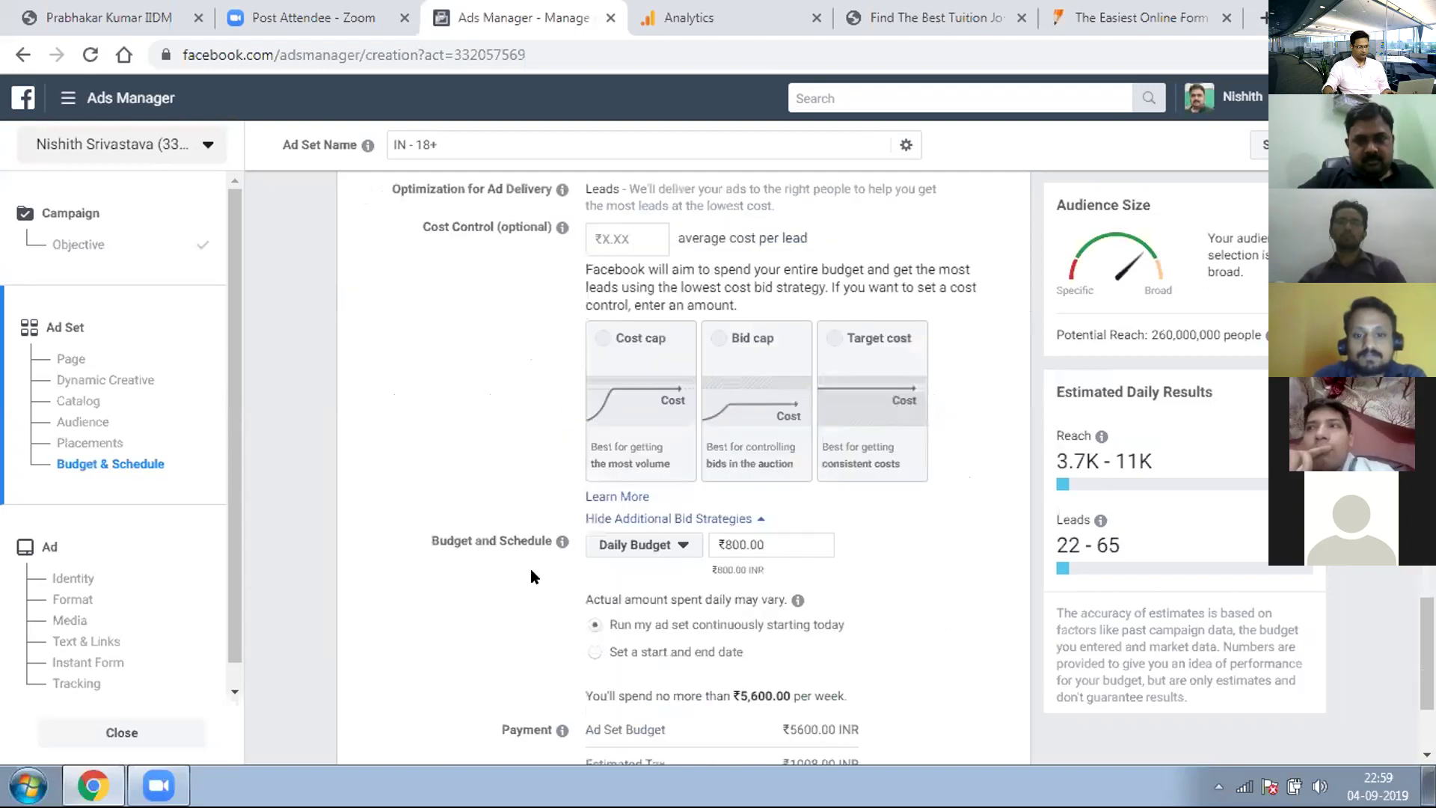
scroll(533, 576, down, 2)
scroll(531, 576, down, 1)
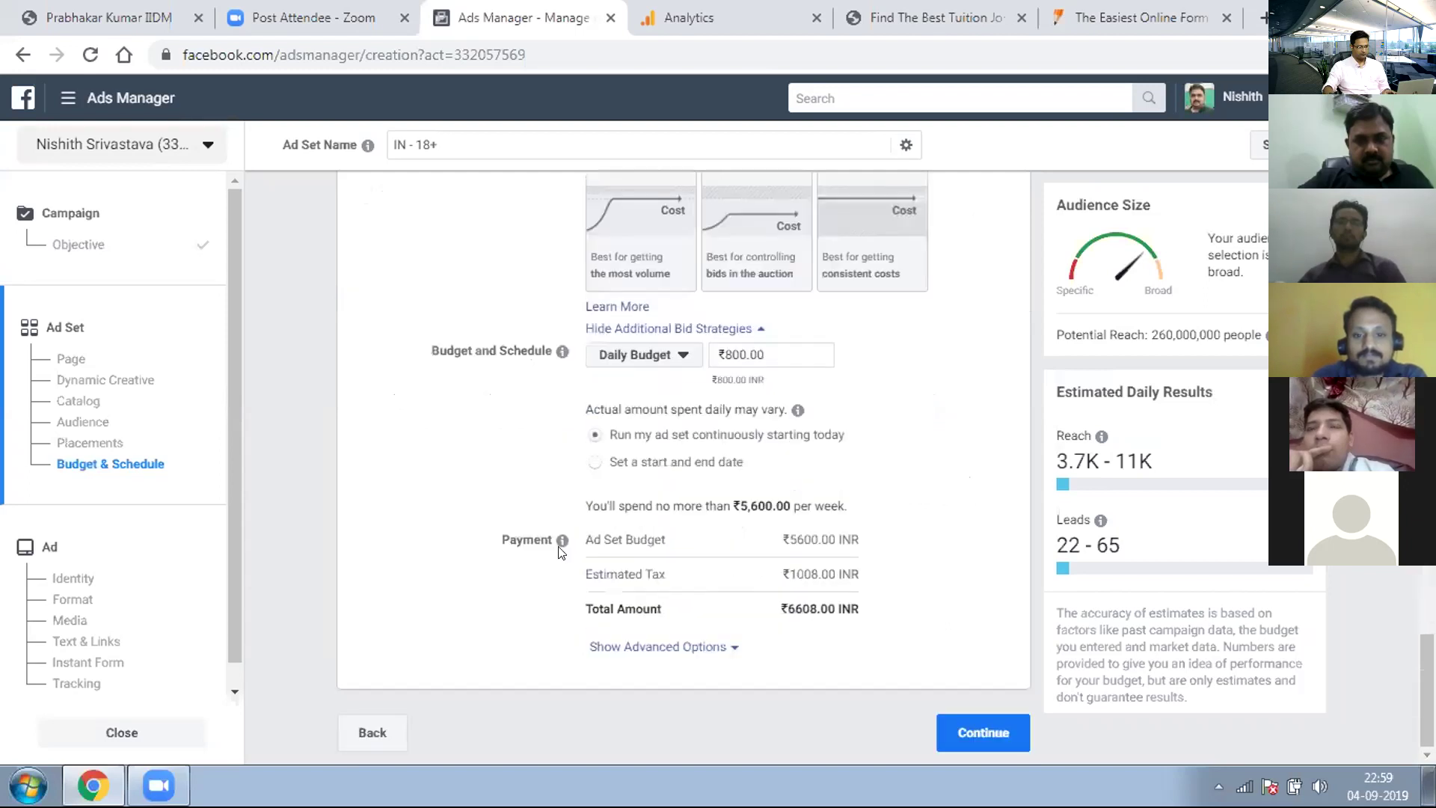
click(666, 648)
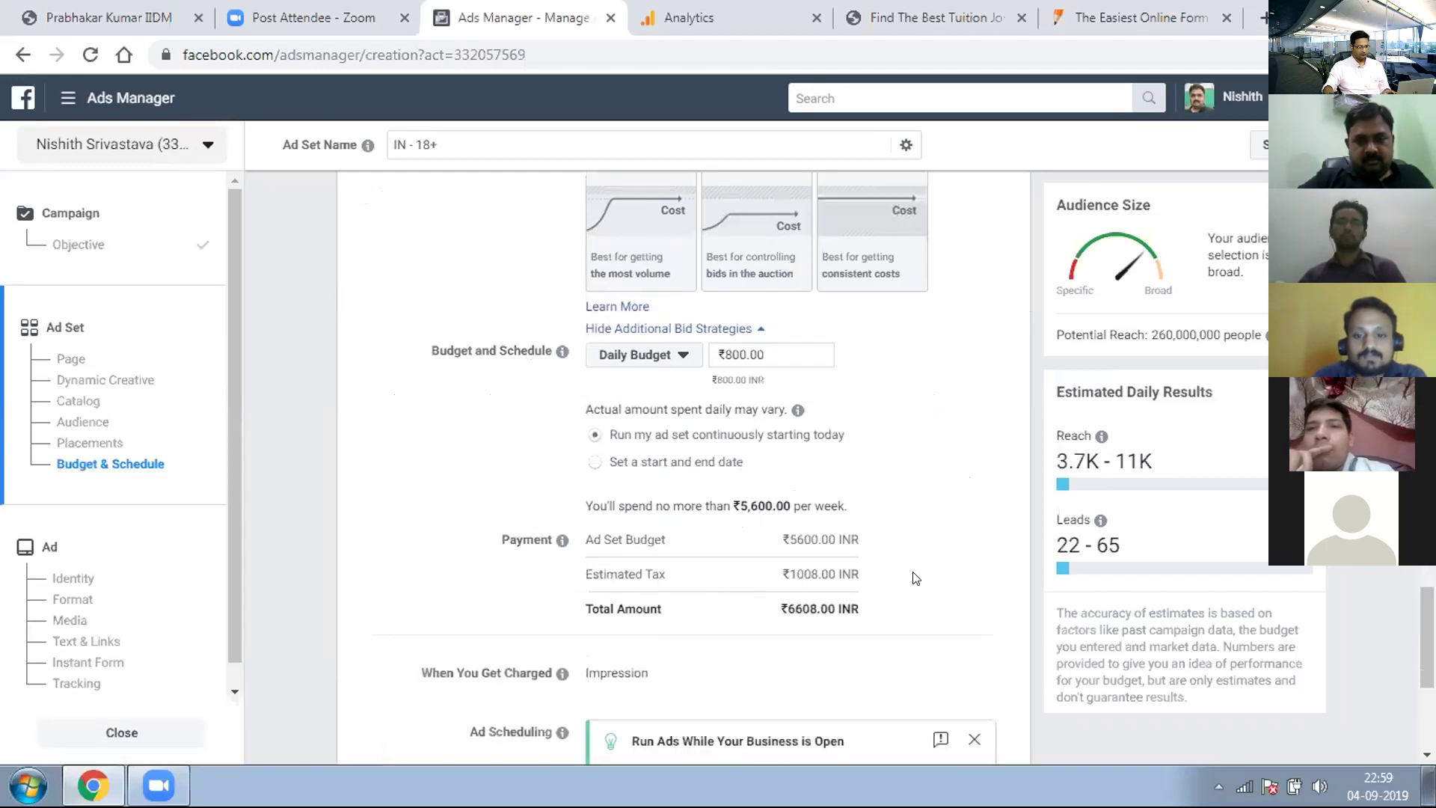
scroll(909, 576, down, 2)
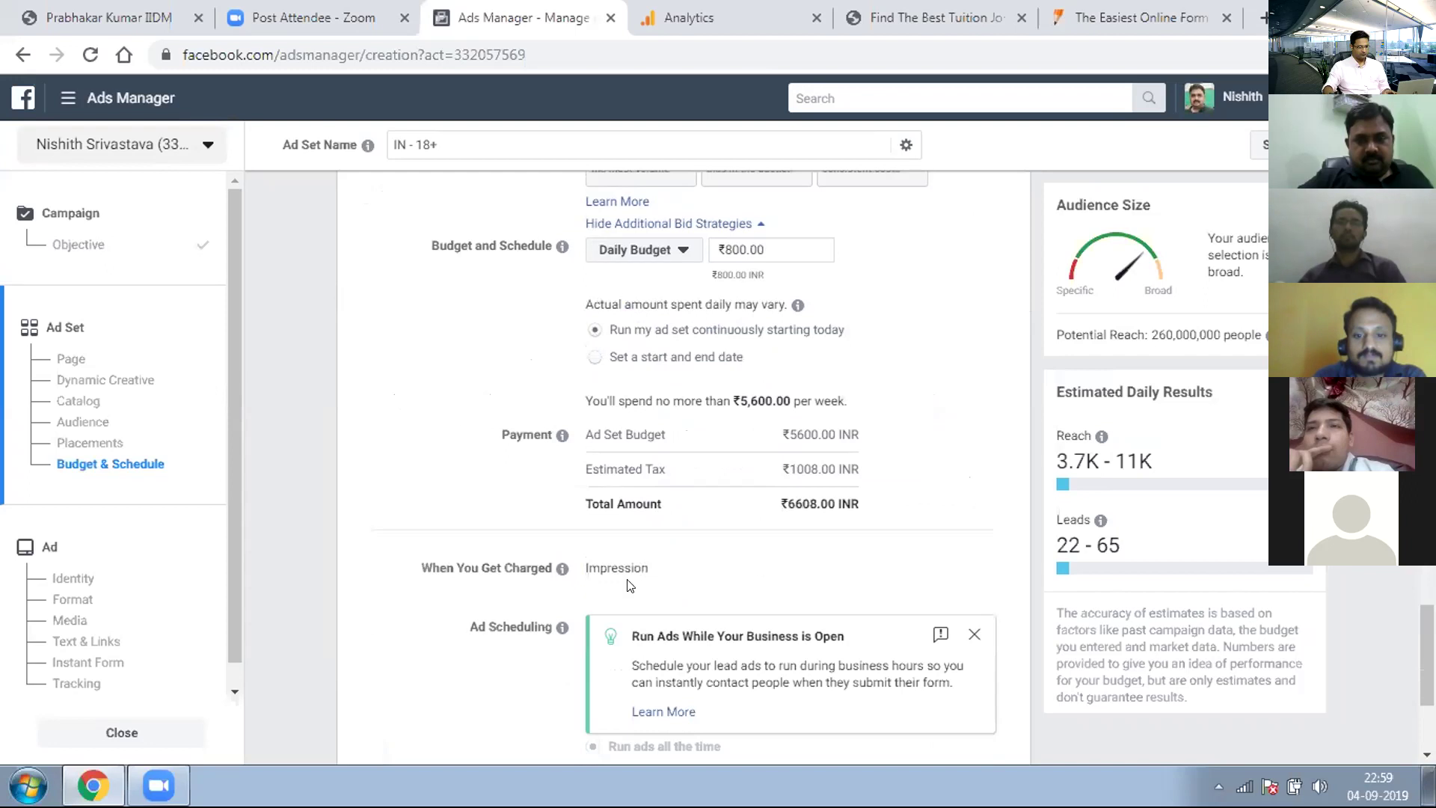
mouse_move(557, 570)
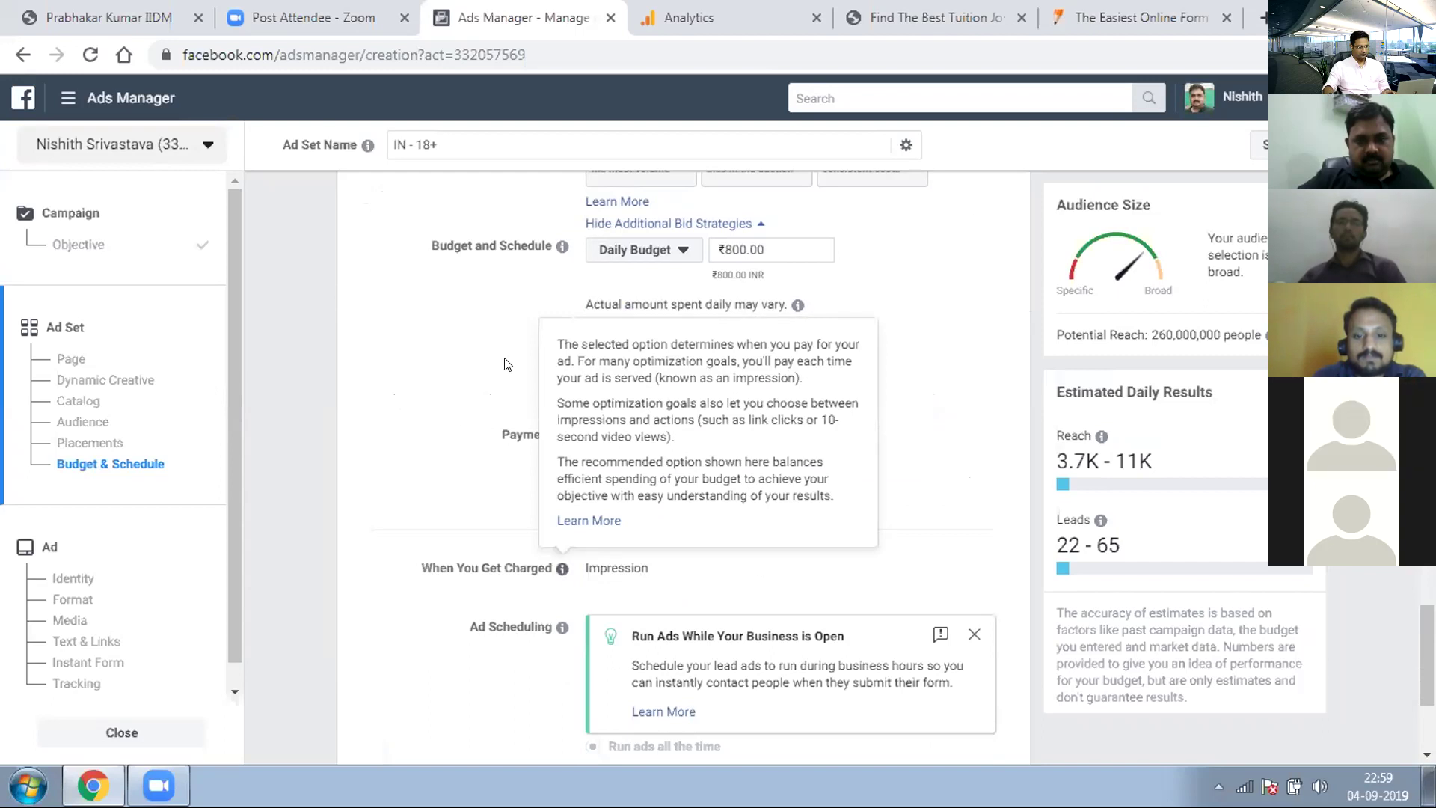
Step: Set the ad set's cost control to ₹20 average cost per lead
scroll(507, 374, up, 3)
scroll(511, 385, up, 2)
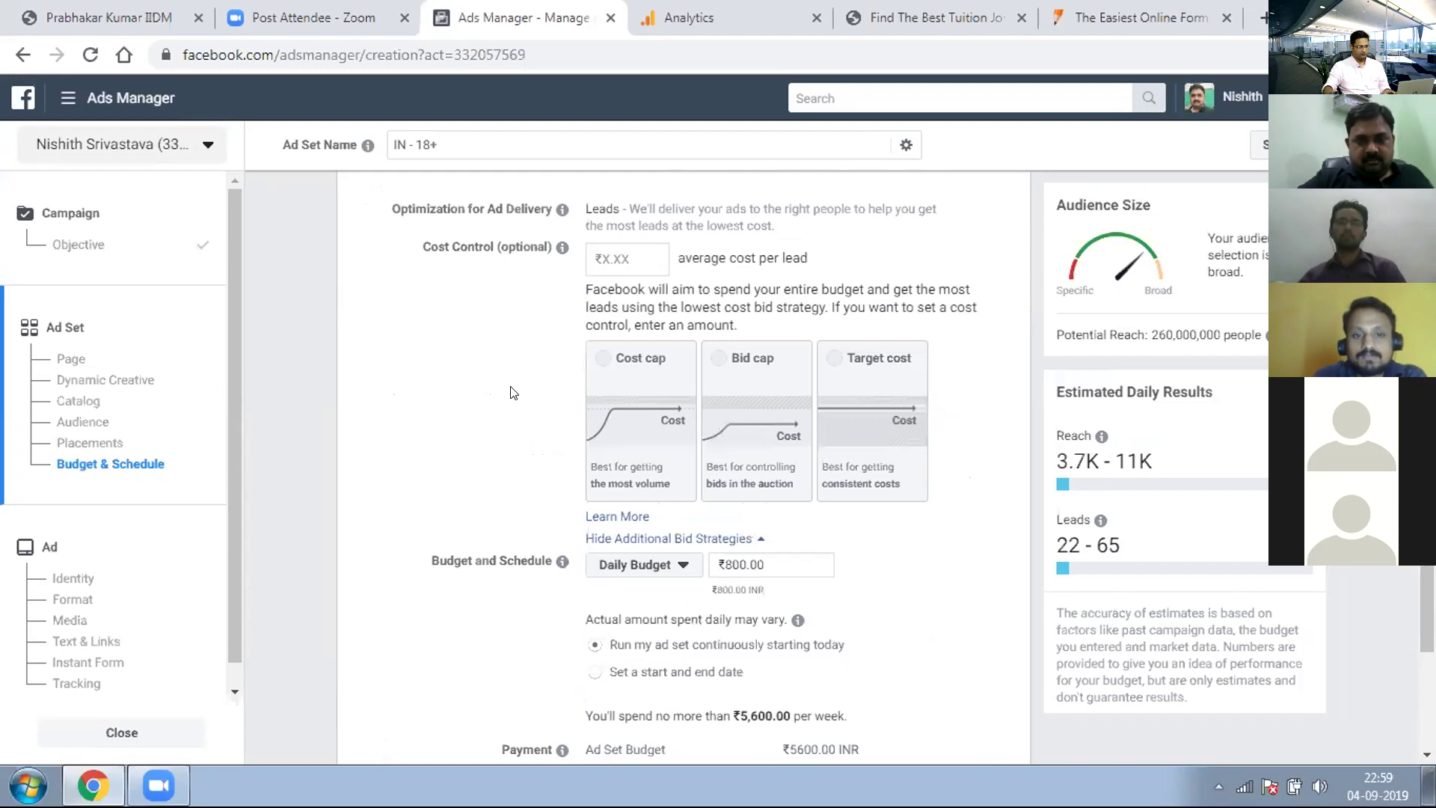
scroll(528, 378, up, 2)
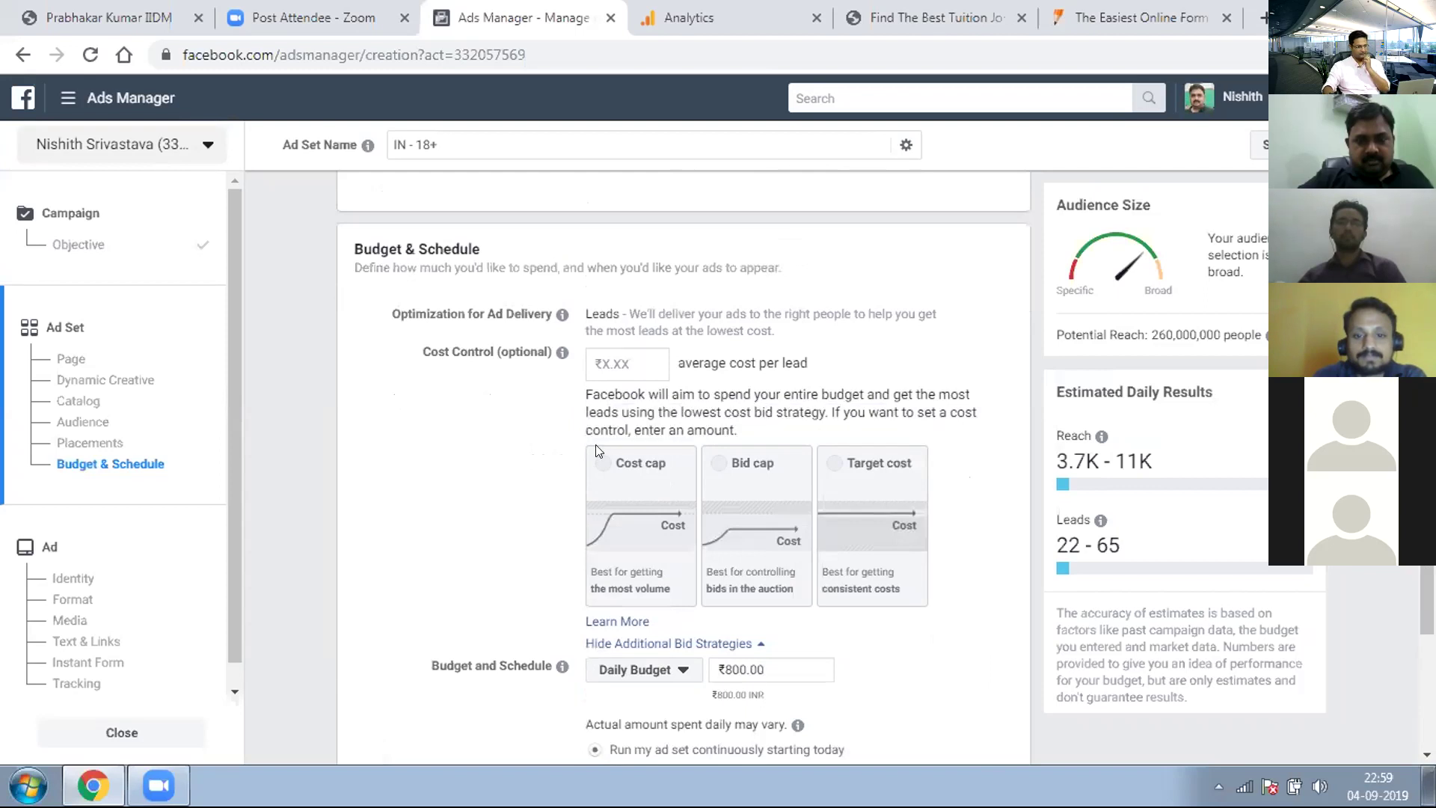
click(618, 359)
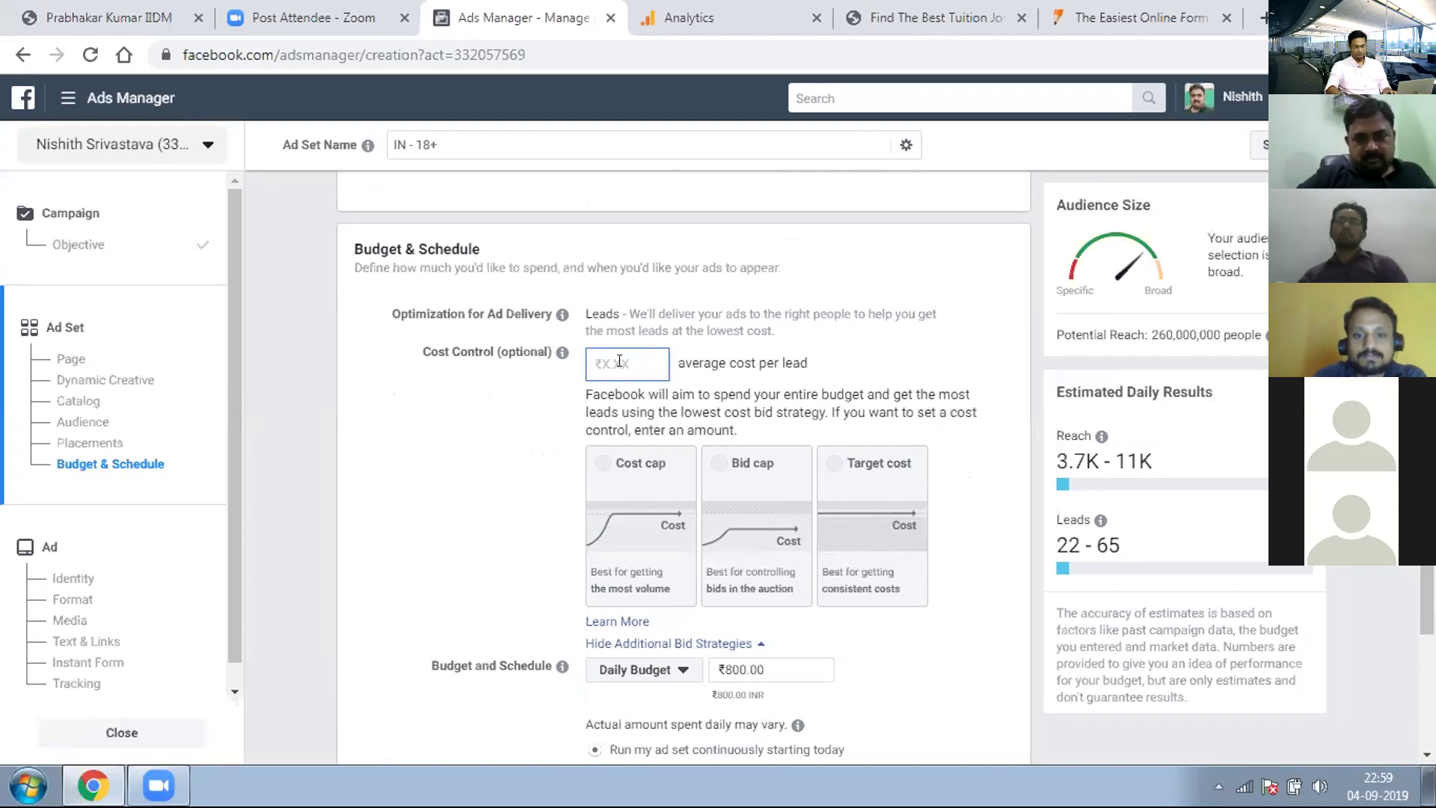
text(20)
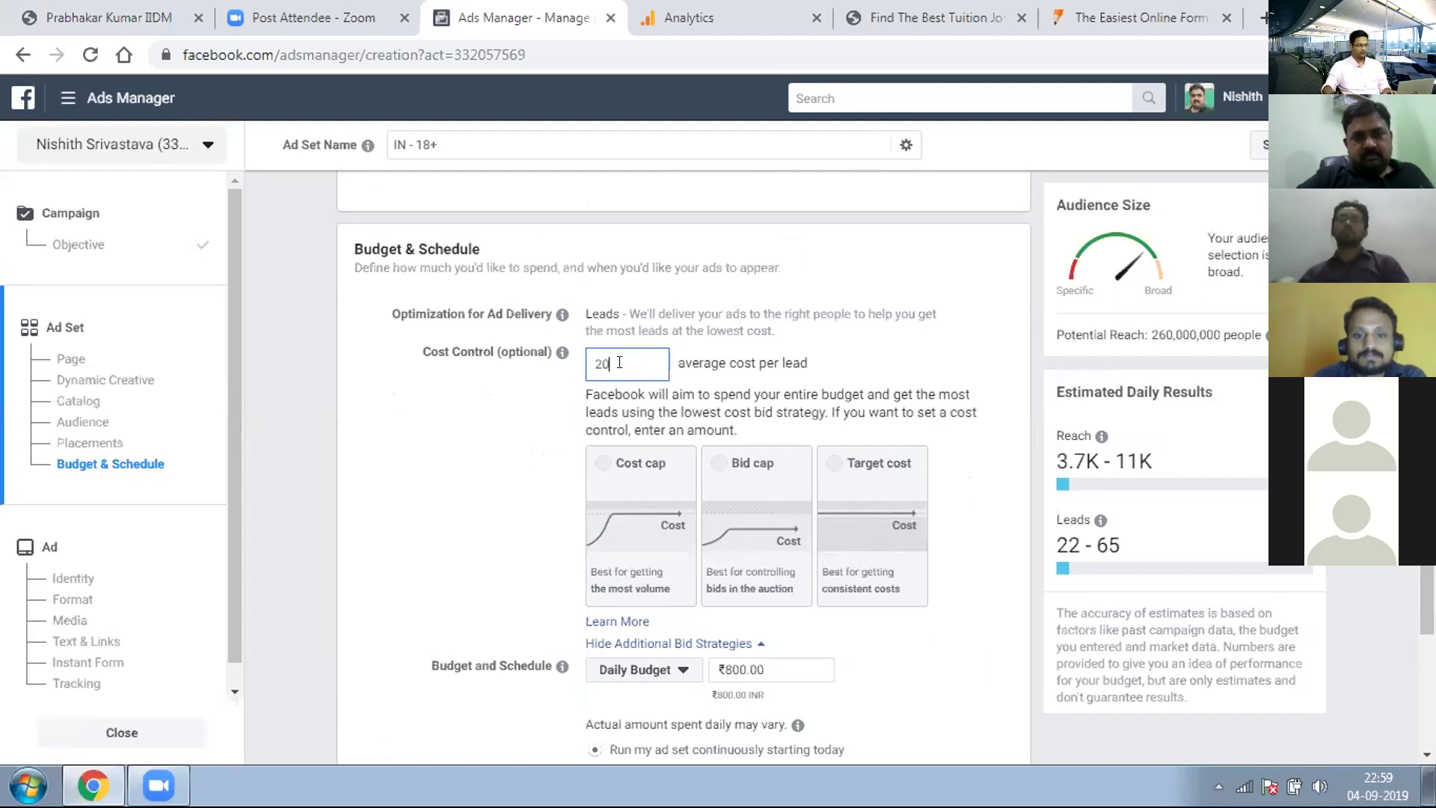
click(509, 416)
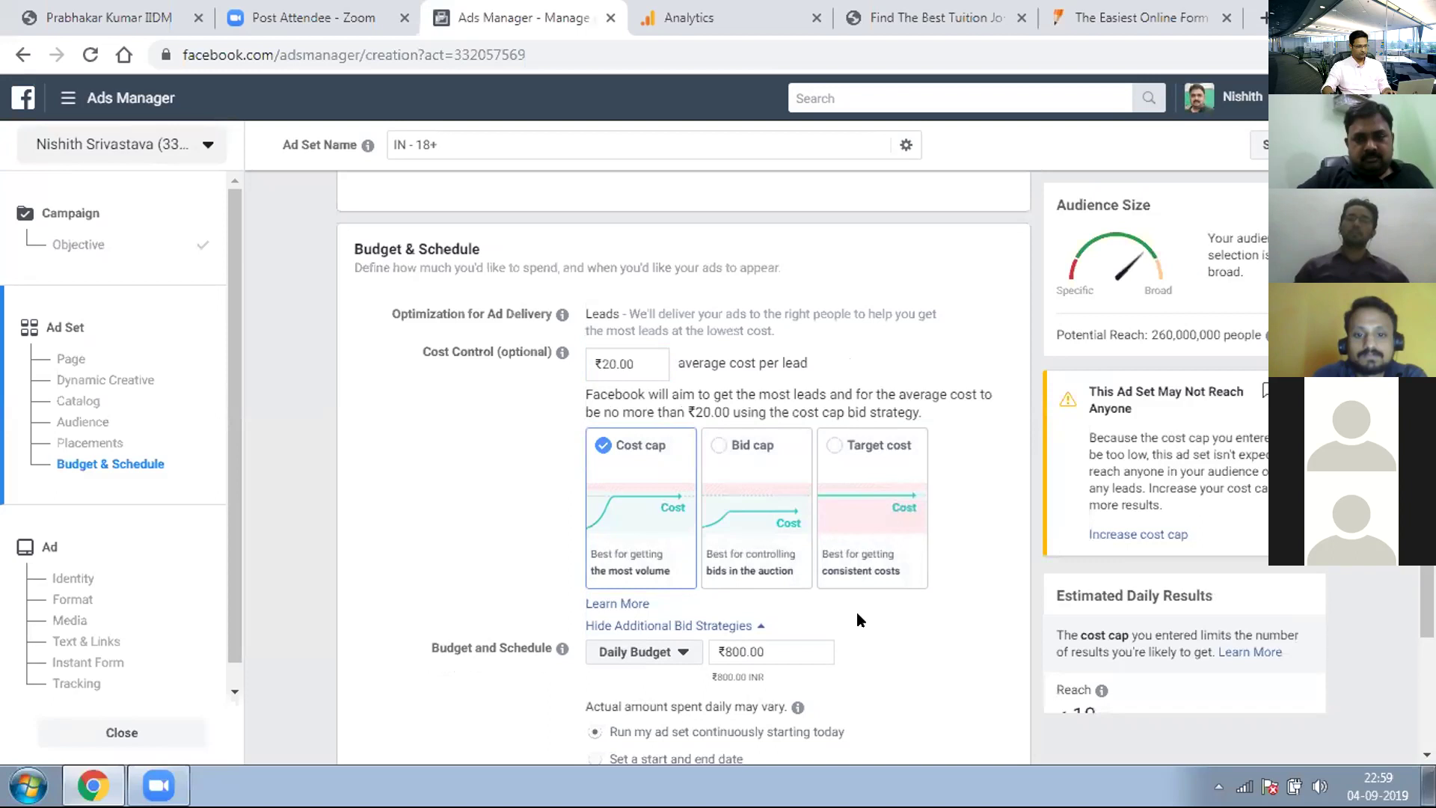
Step: Check the ad set's charging setting again with the cost control amount entered
scroll(857, 617, down, 5)
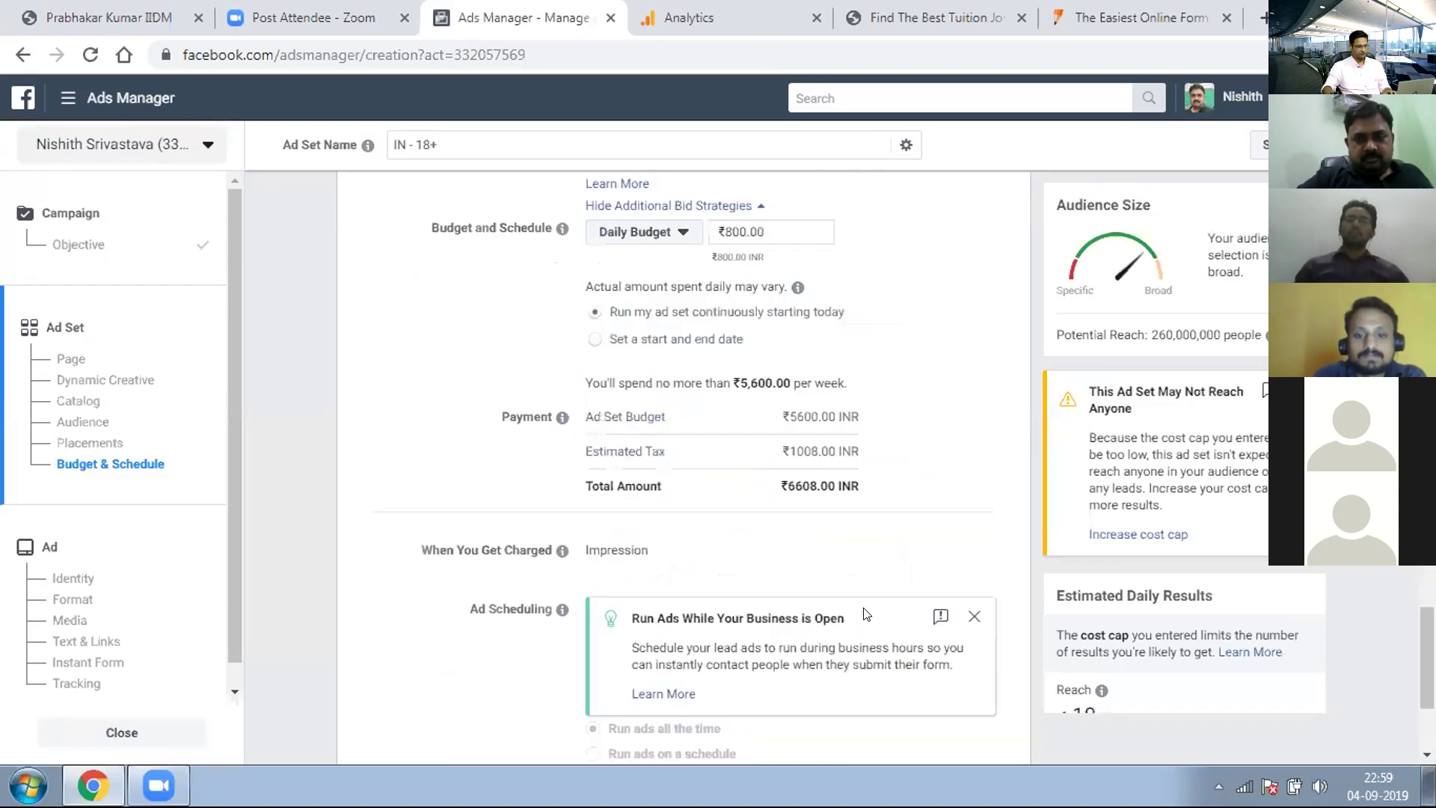
scroll(864, 614, down, 1)
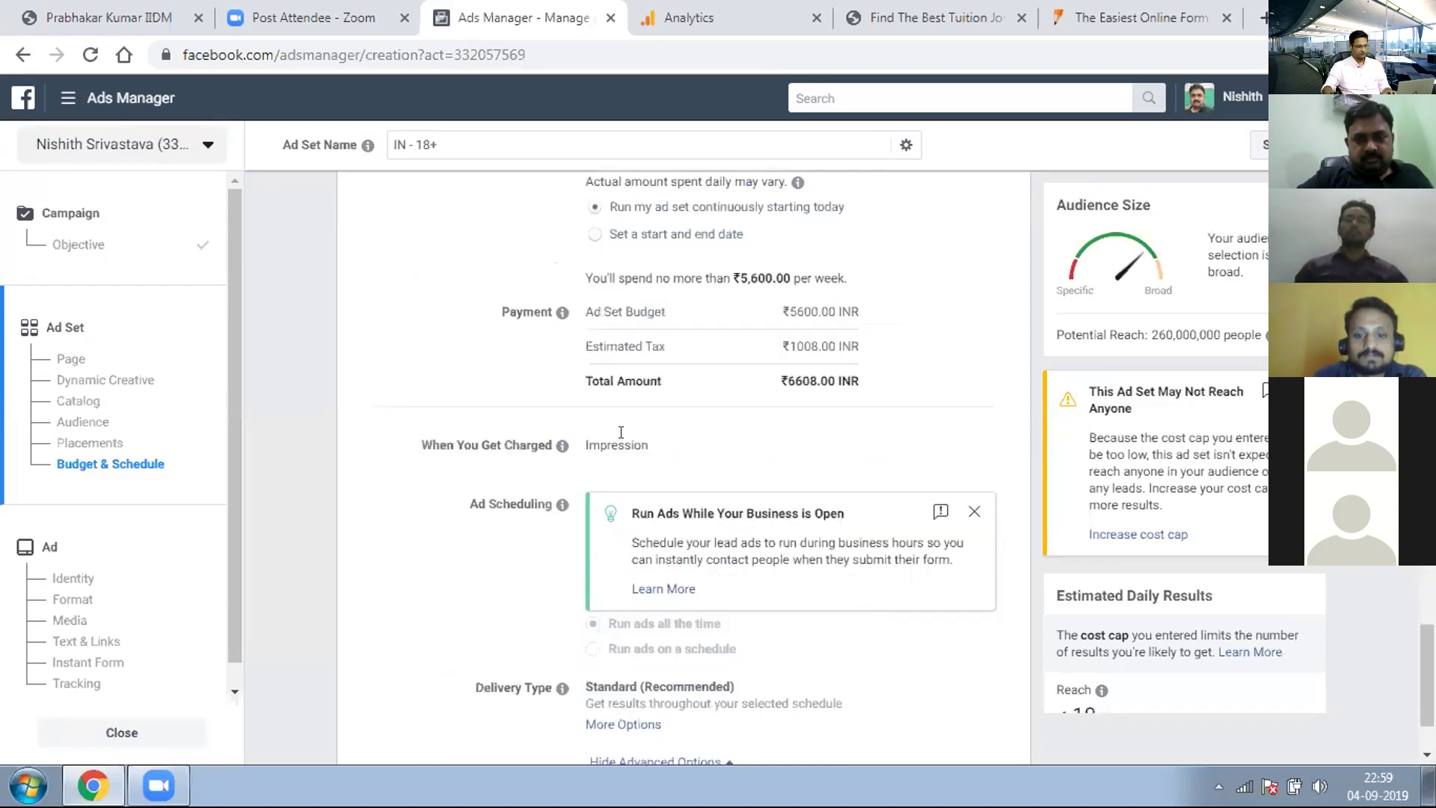
mouse_move(560, 445)
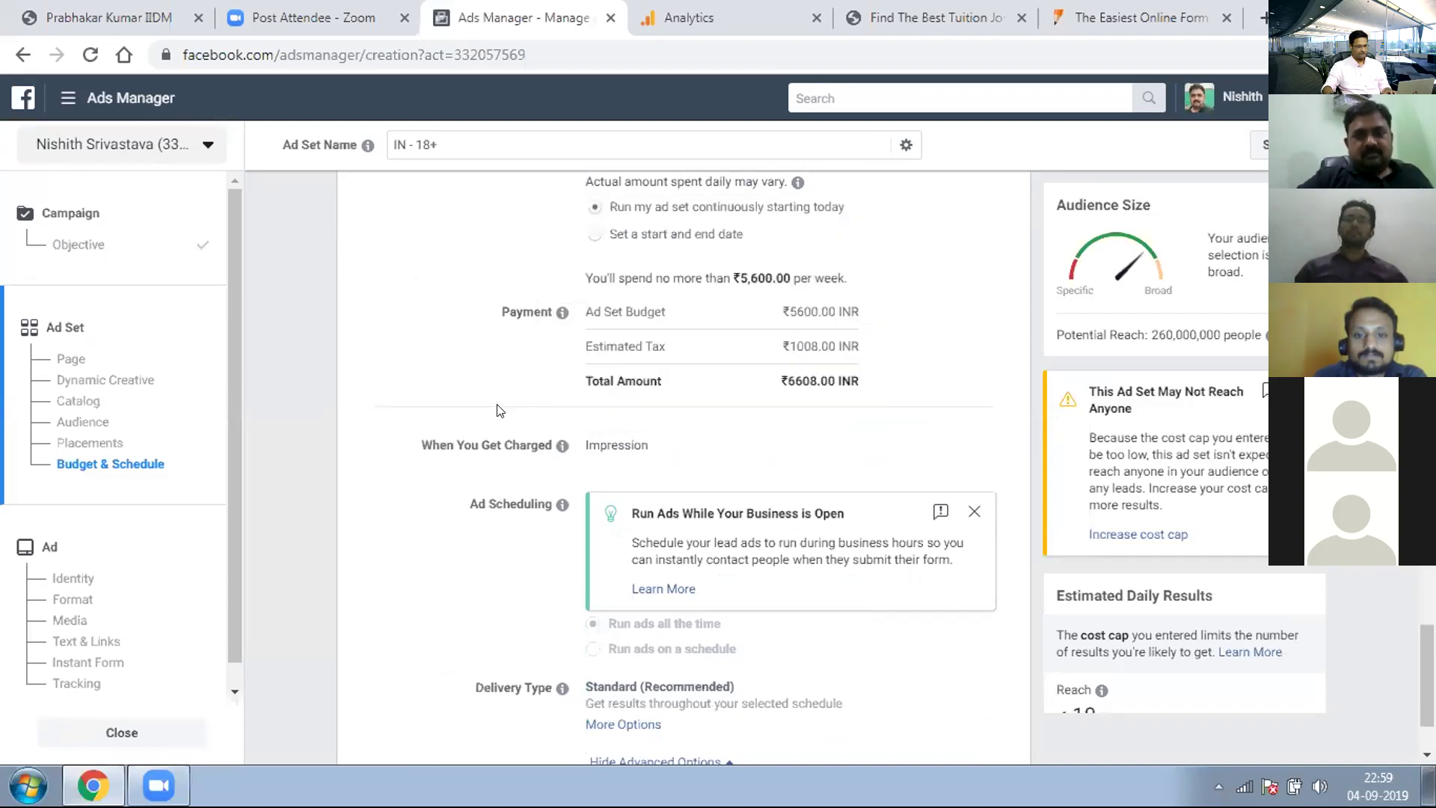
Step: Try to clear the lead generation ad set's daily budget amount
scroll(500, 409, up, 1)
scroll(497, 408, up, 4)
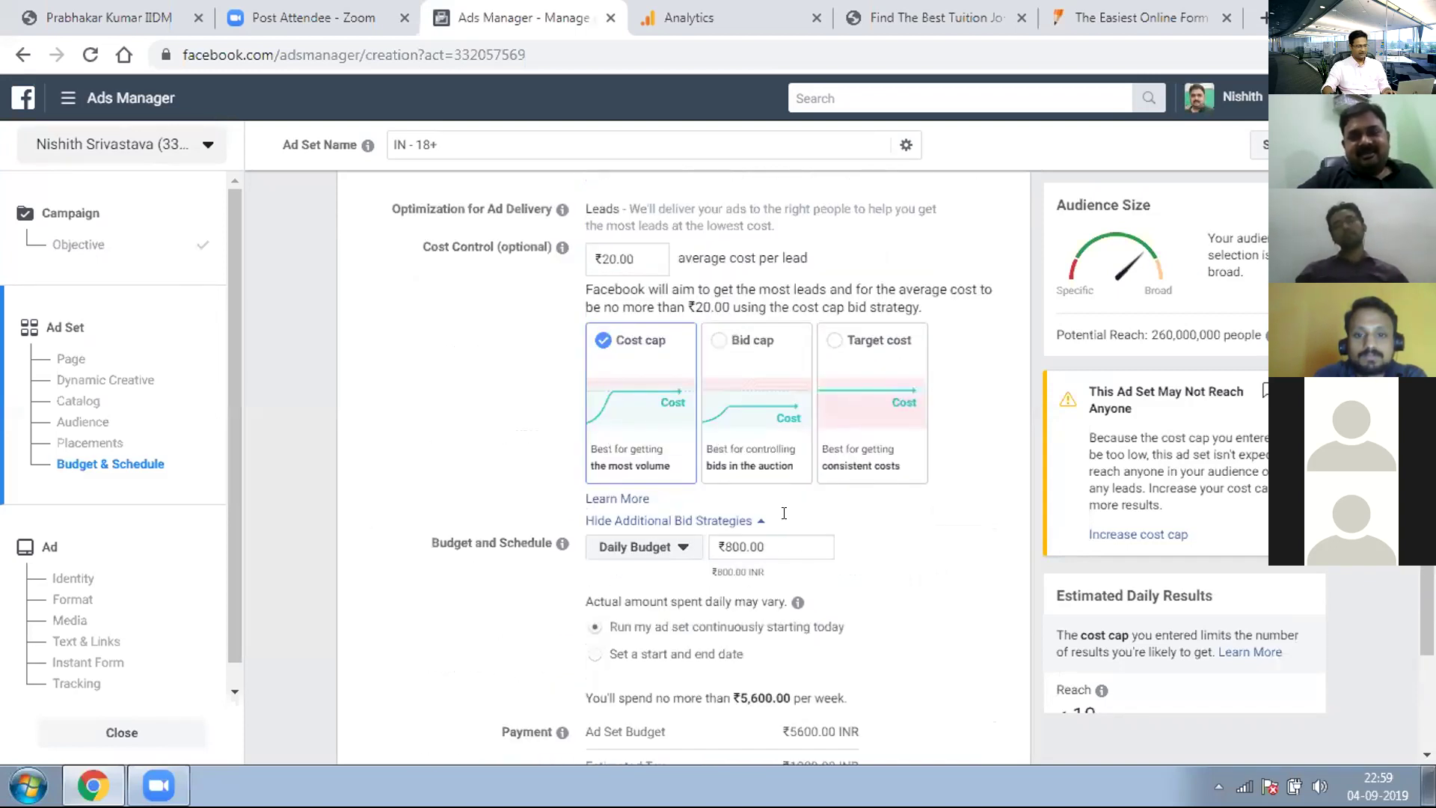
click(793, 546)
key(ctrl+a)
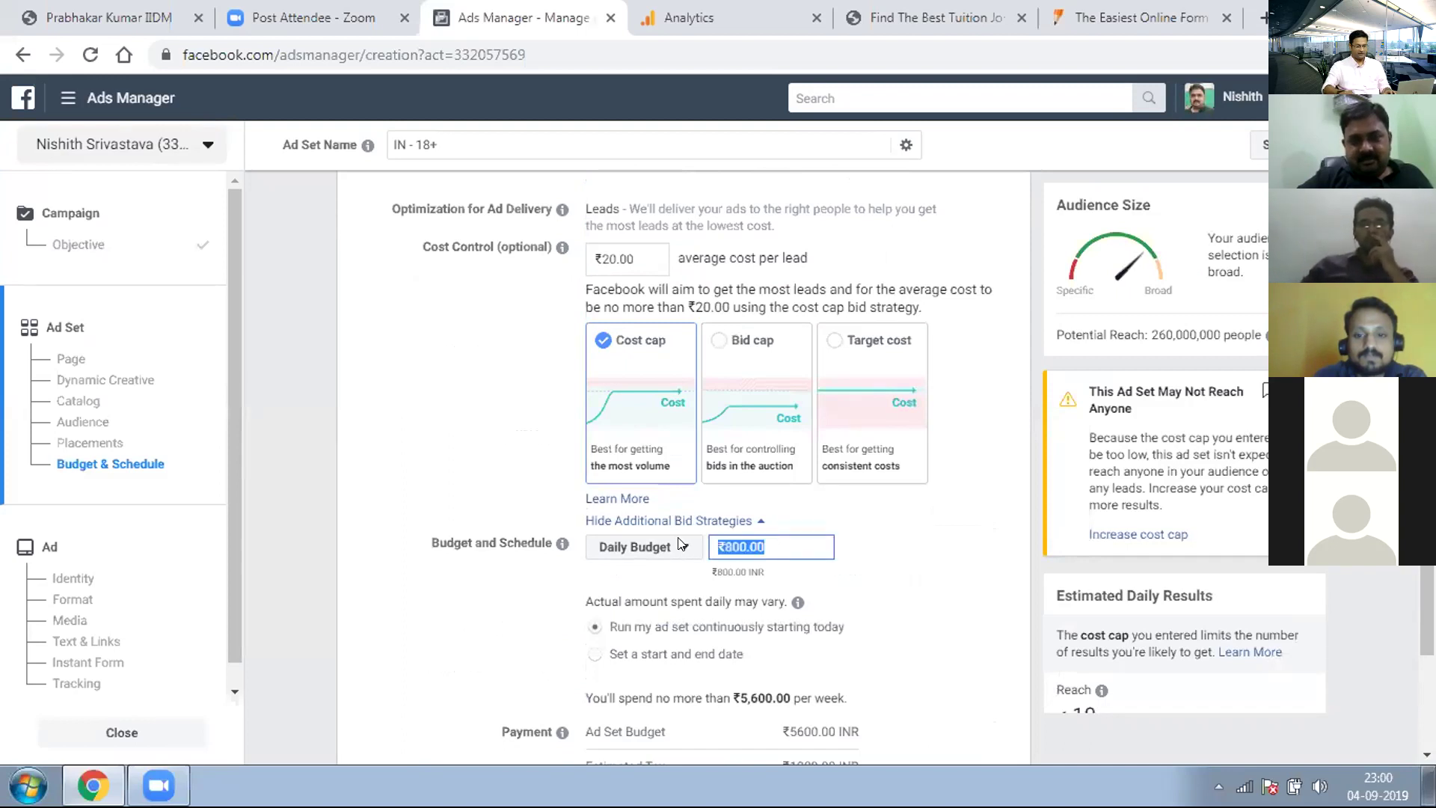
key(BackSpace)
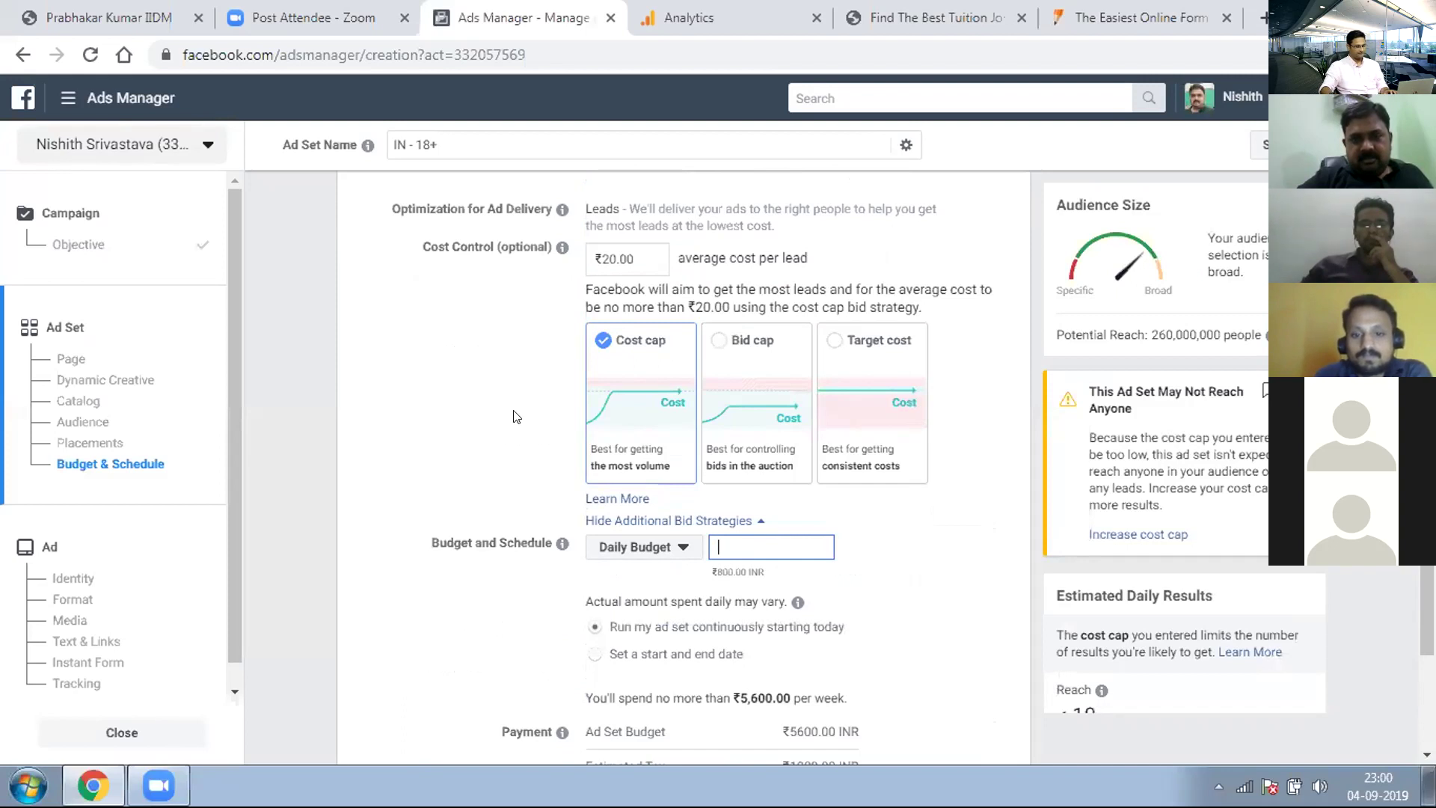
click(663, 781)
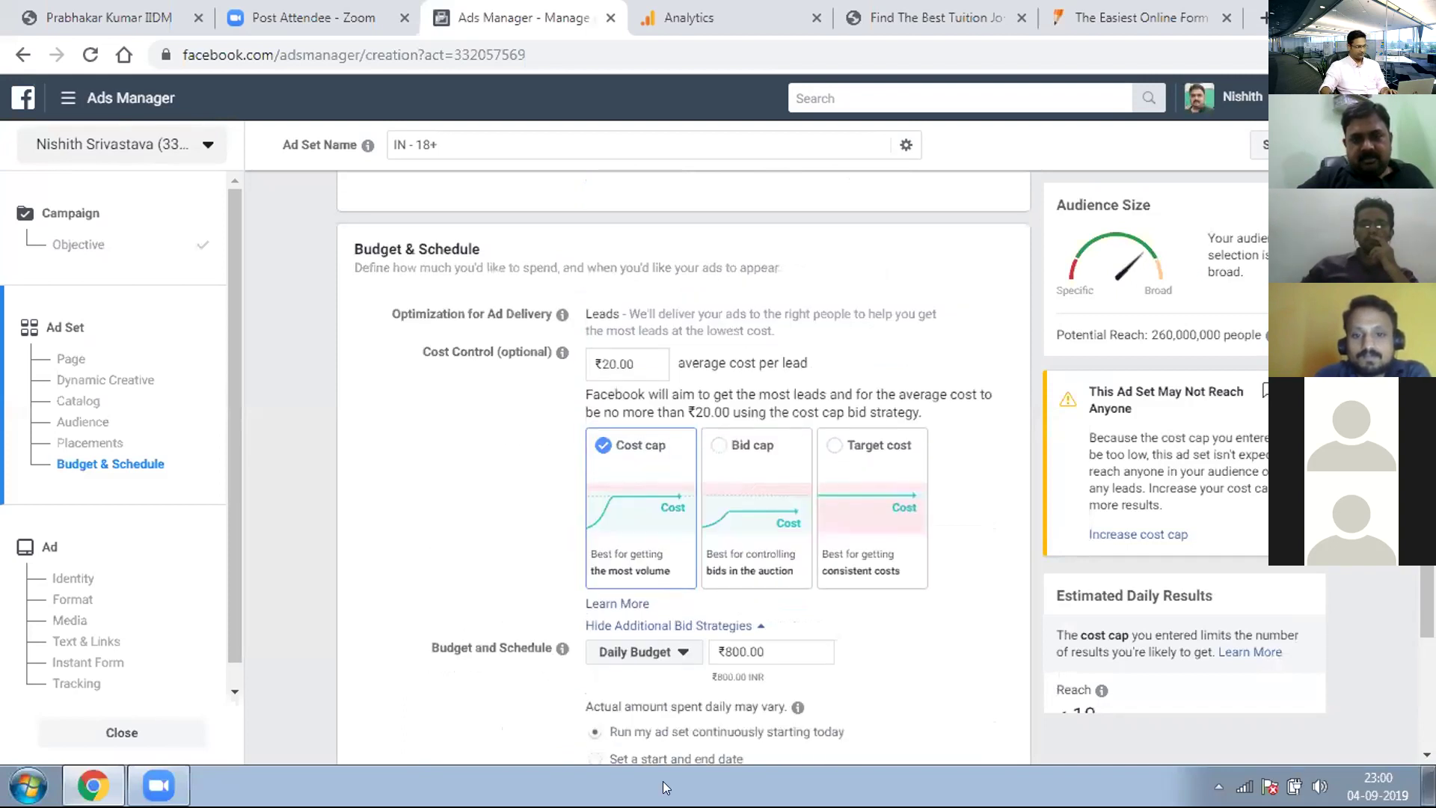
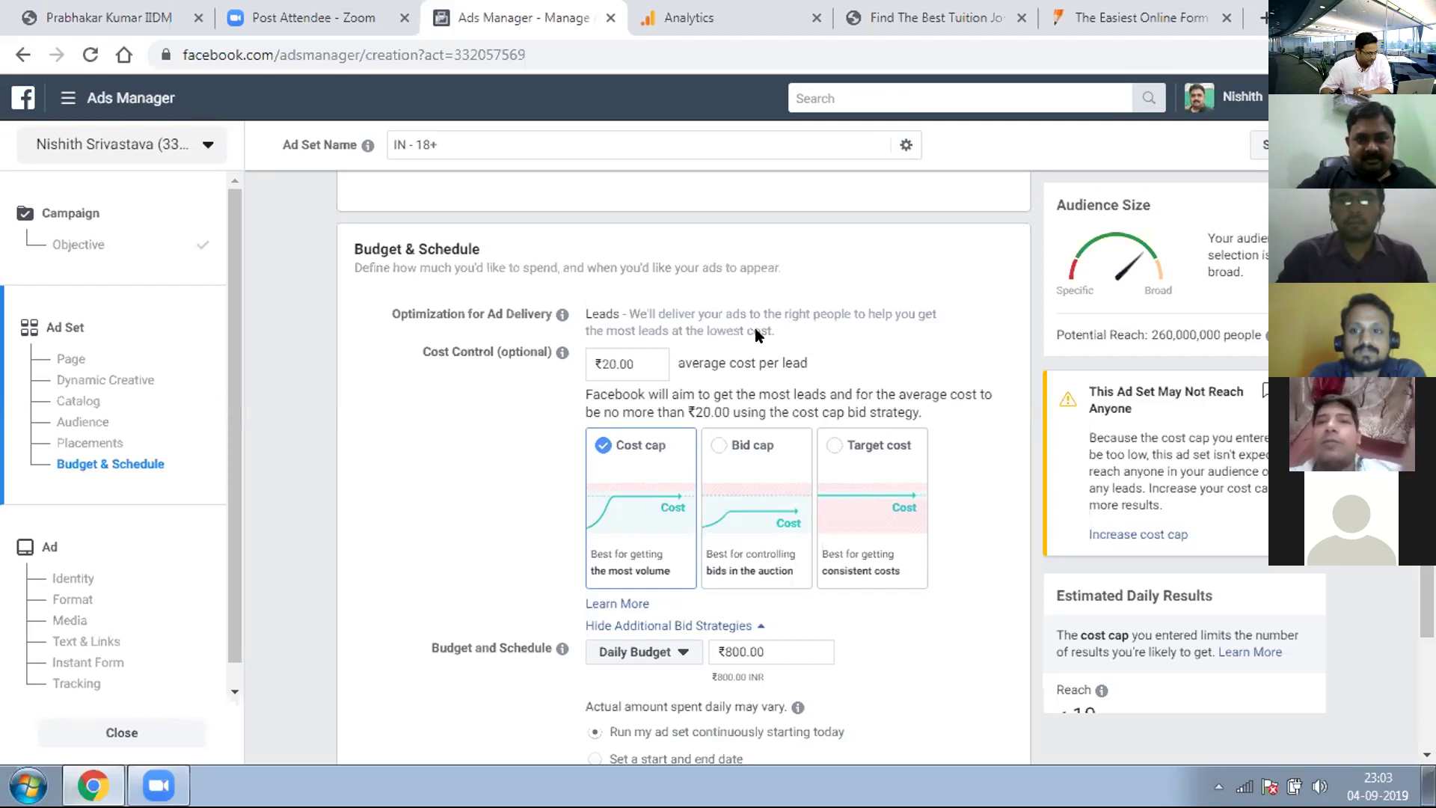
Step: Review the lead generation ad set's payment, charging, scheduling and delivery type settings, along with its audience options
scroll(487, 432, down, 7)
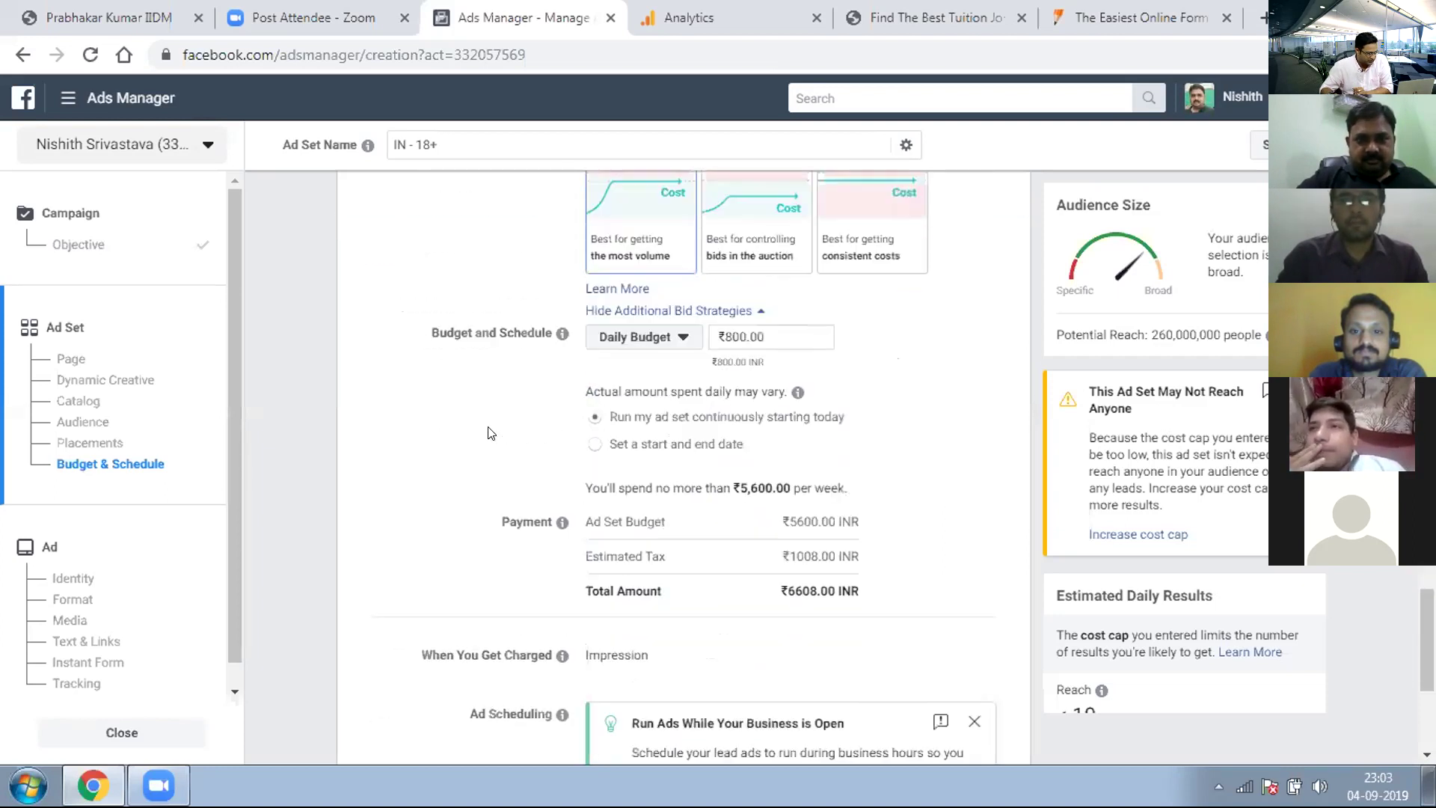
scroll(487, 432, down, 2)
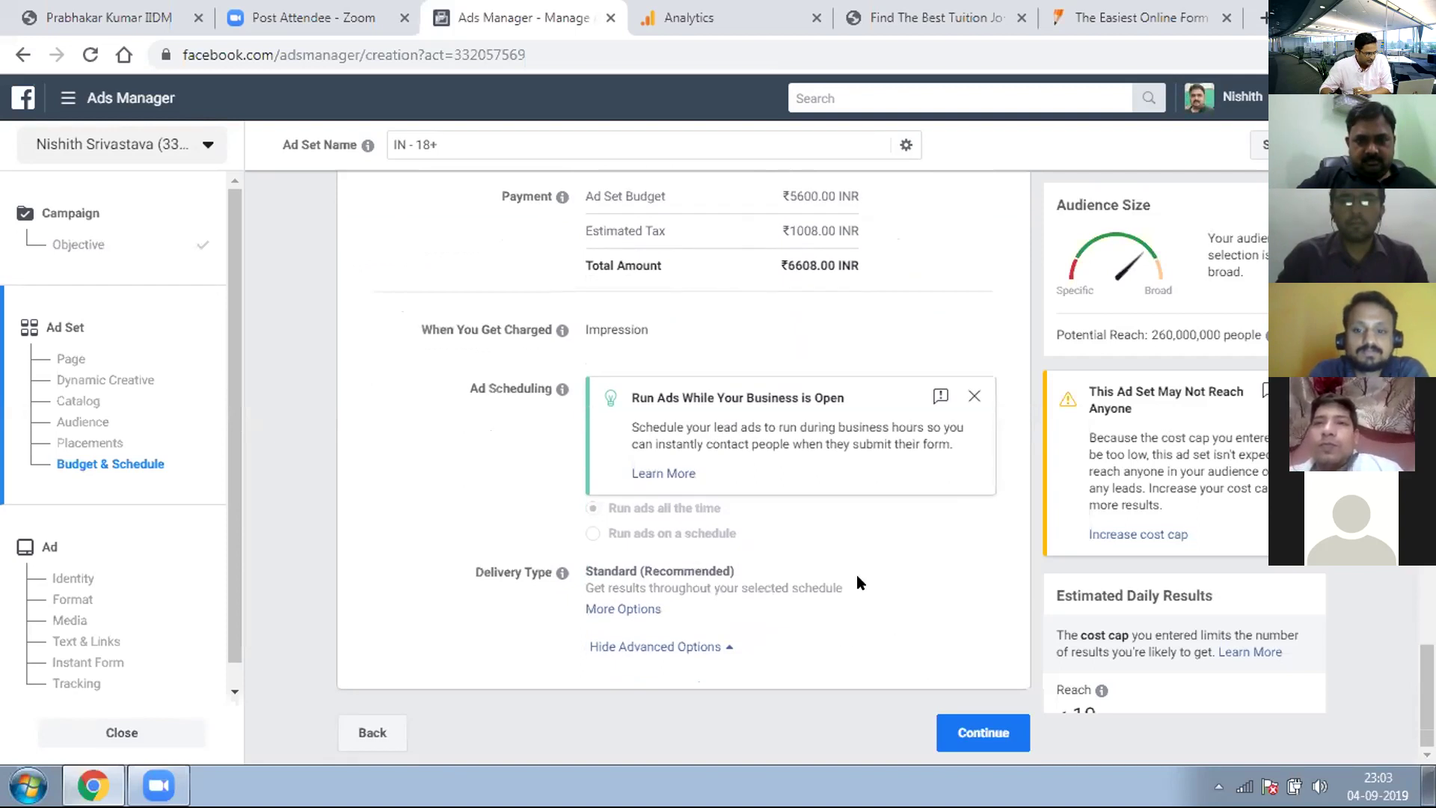
scroll(859, 576, up, 6)
scroll(860, 548, up, 4)
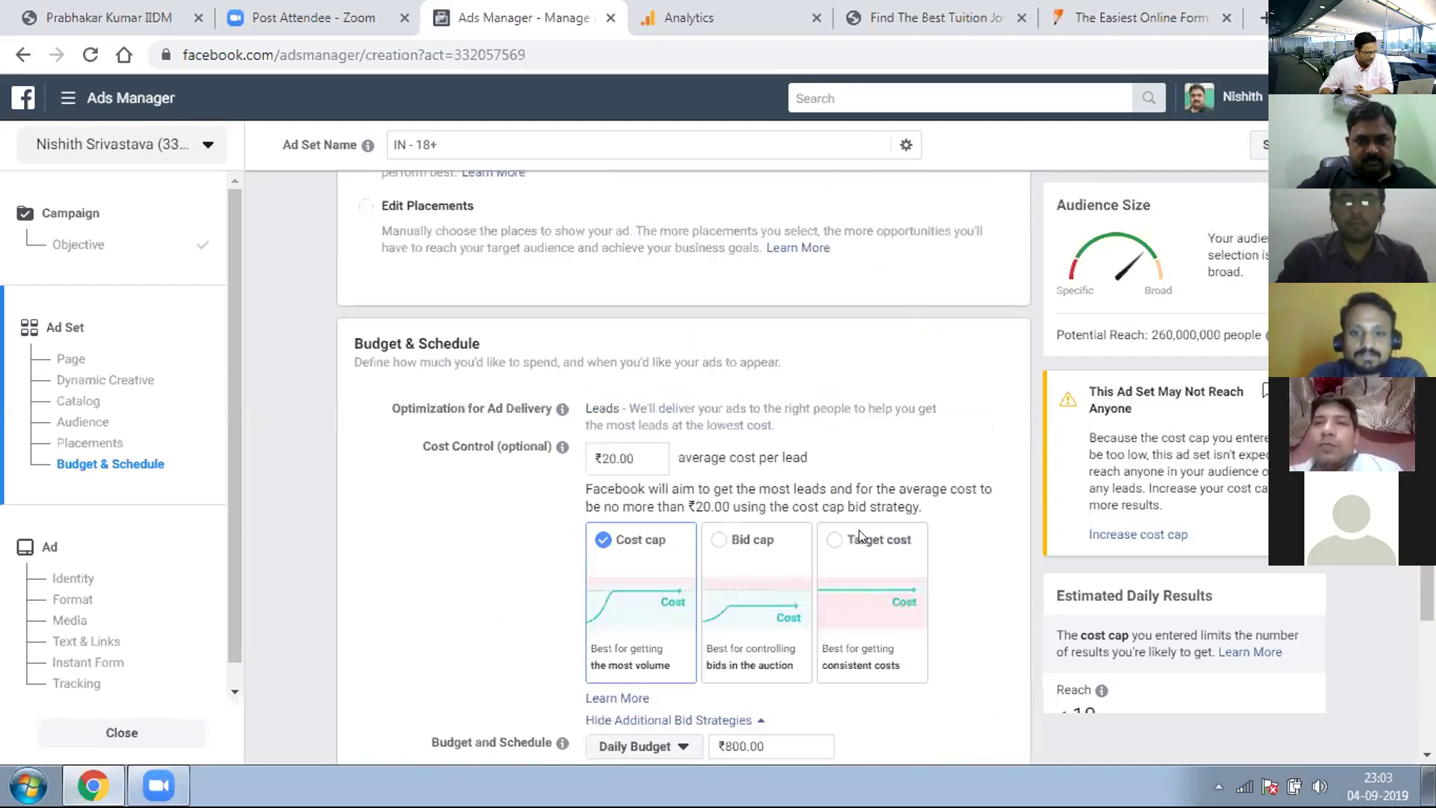
scroll(860, 536, up, 10)
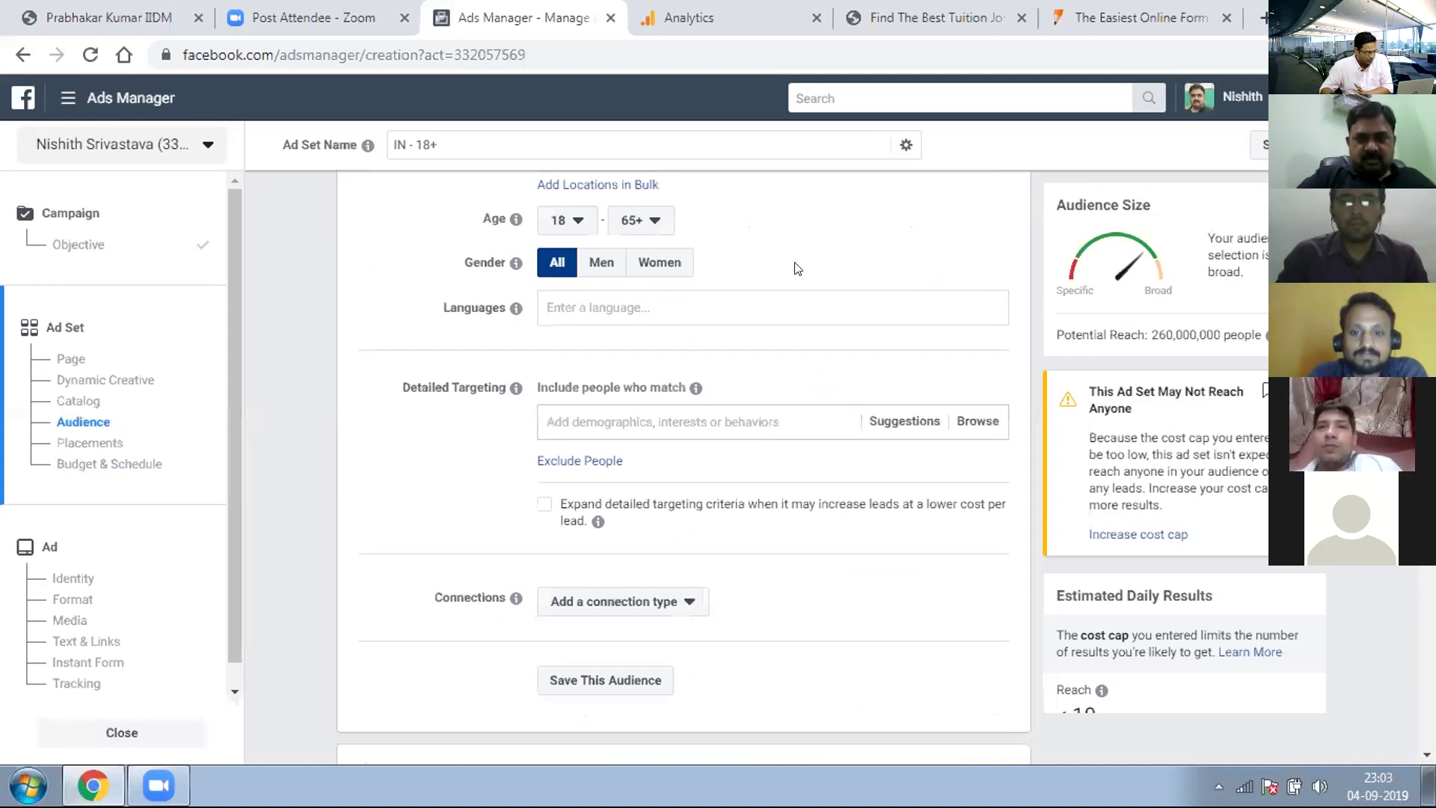
scroll(799, 269, up, 3)
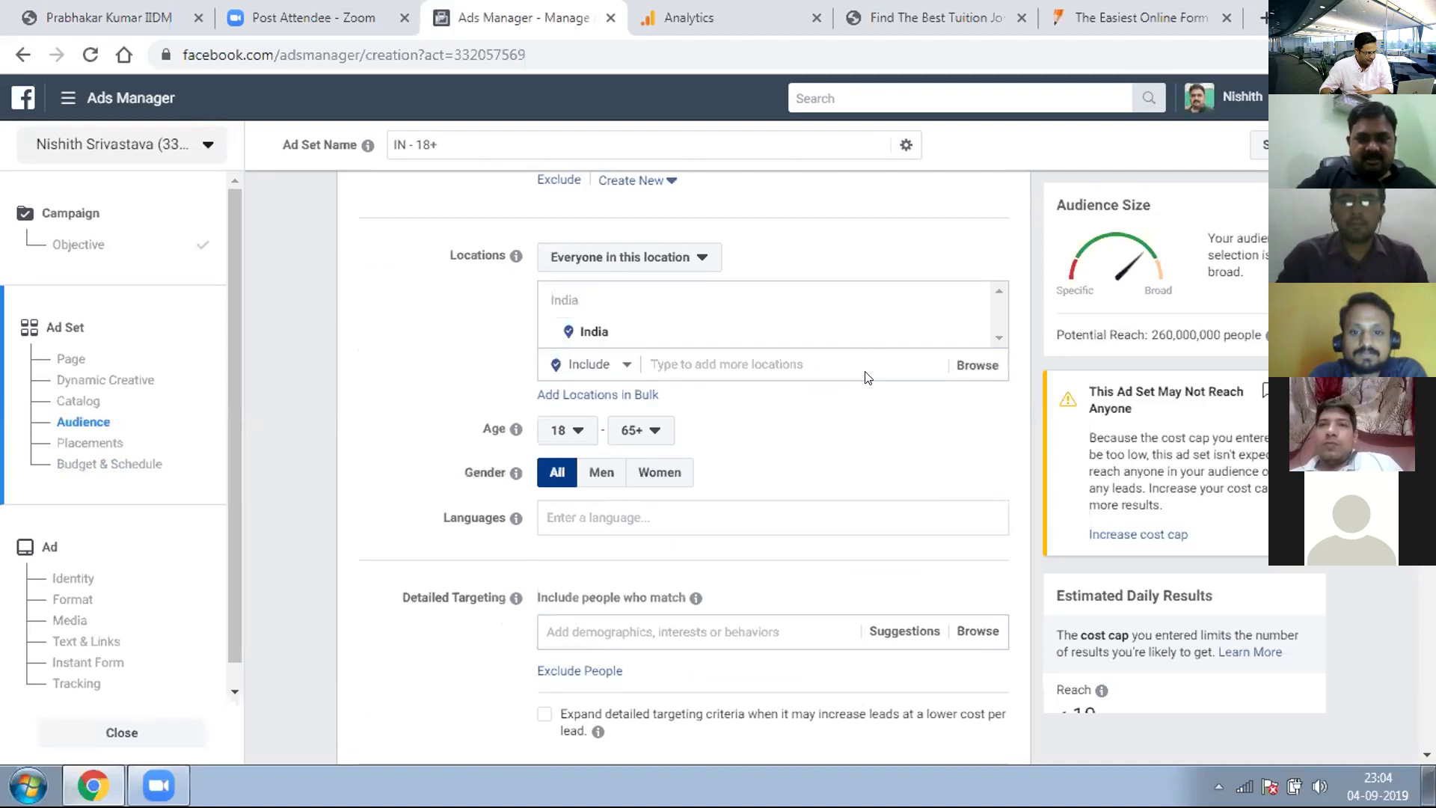
scroll(867, 378, up, 2)
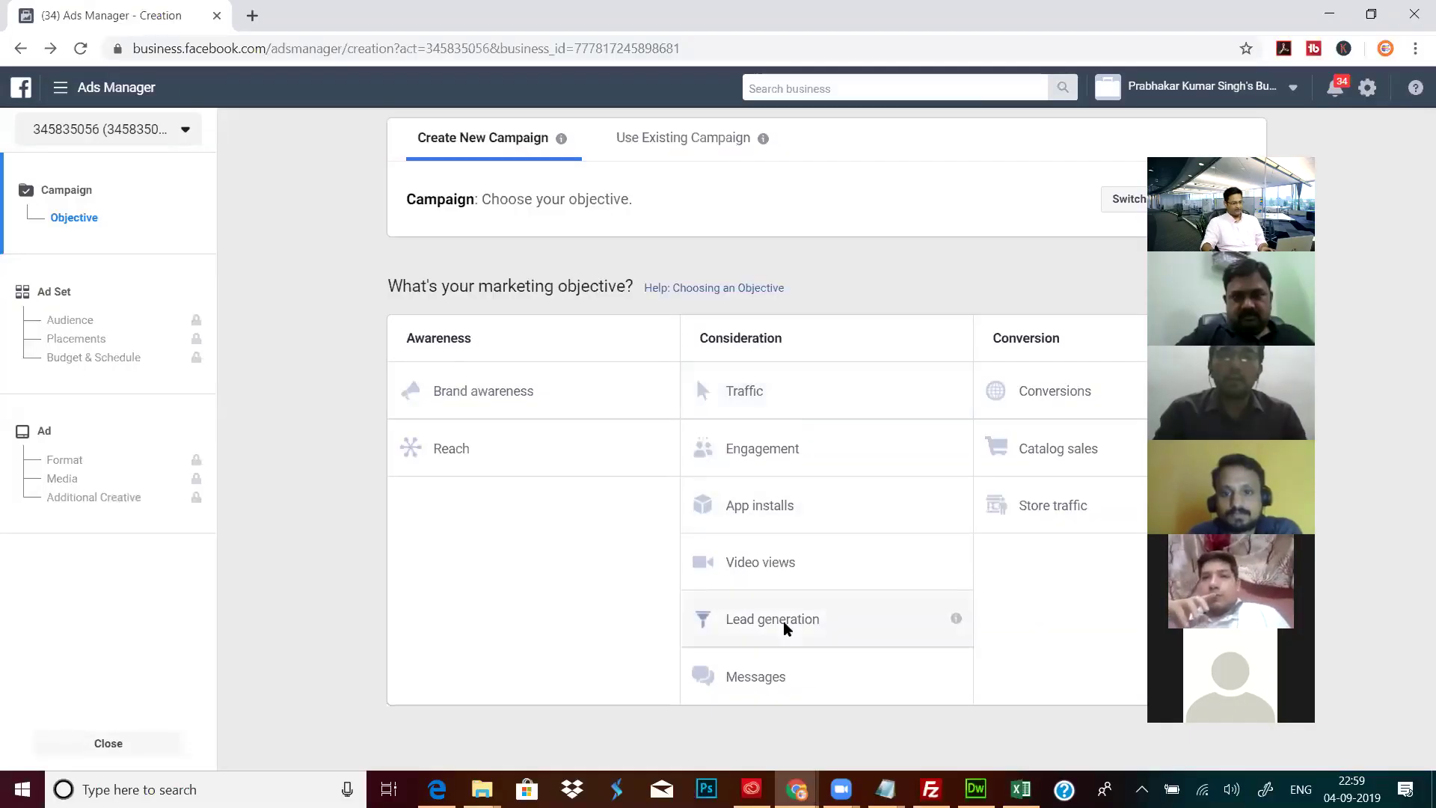
Step: Choose Lead generation as the new campaign's objective and continue to the ad set
click(787, 629)
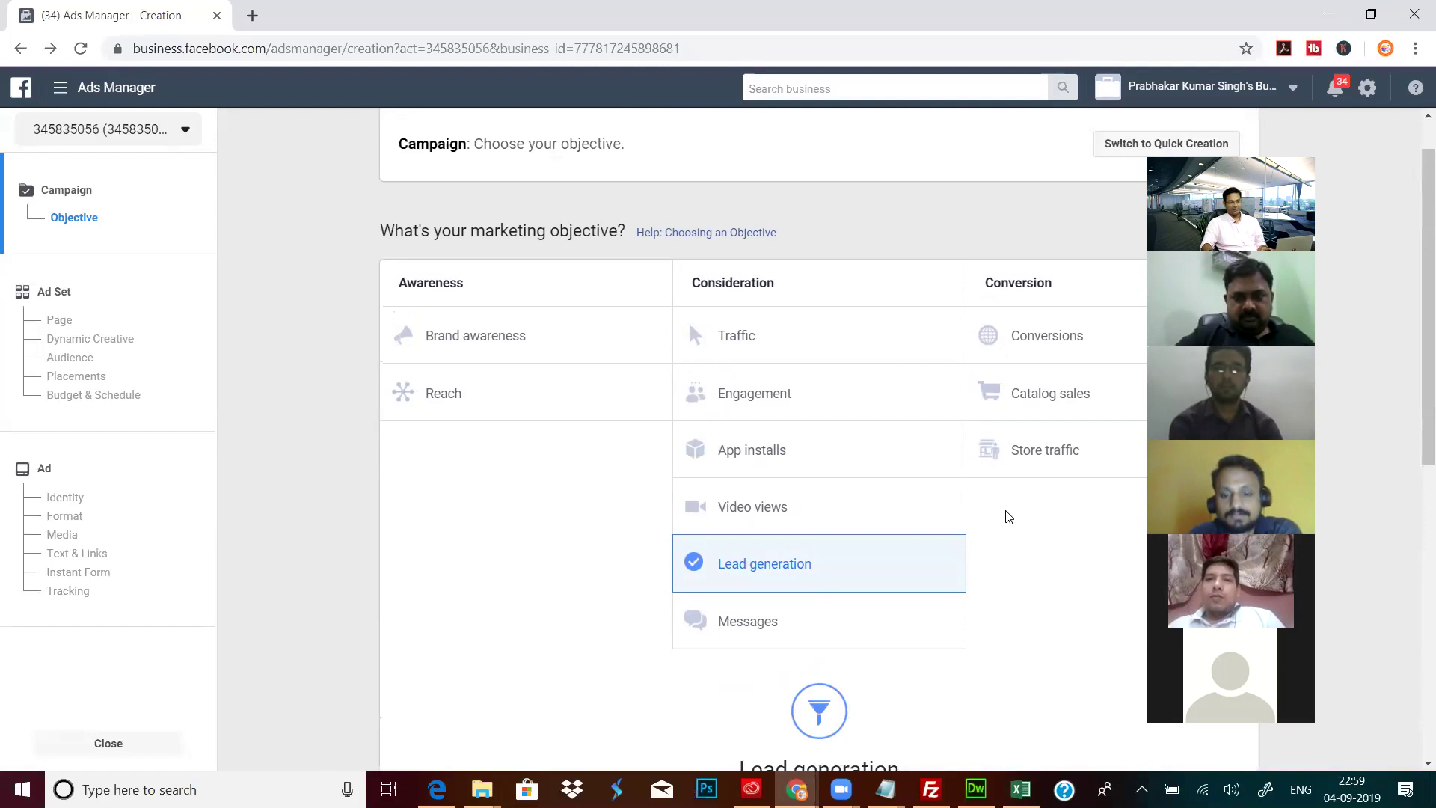
scroll(995, 538, down, 1)
scroll(995, 541, down, 5)
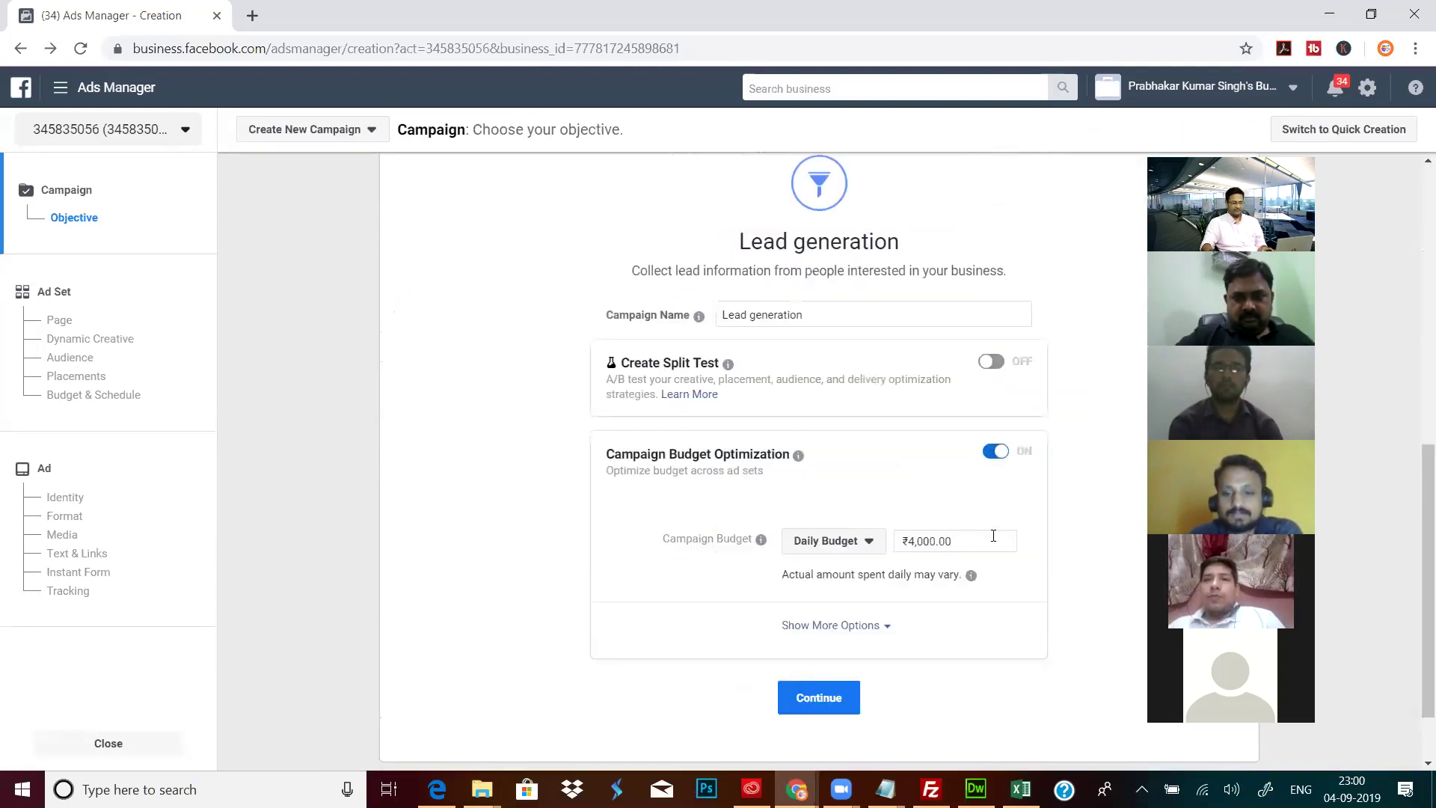
click(753, 695)
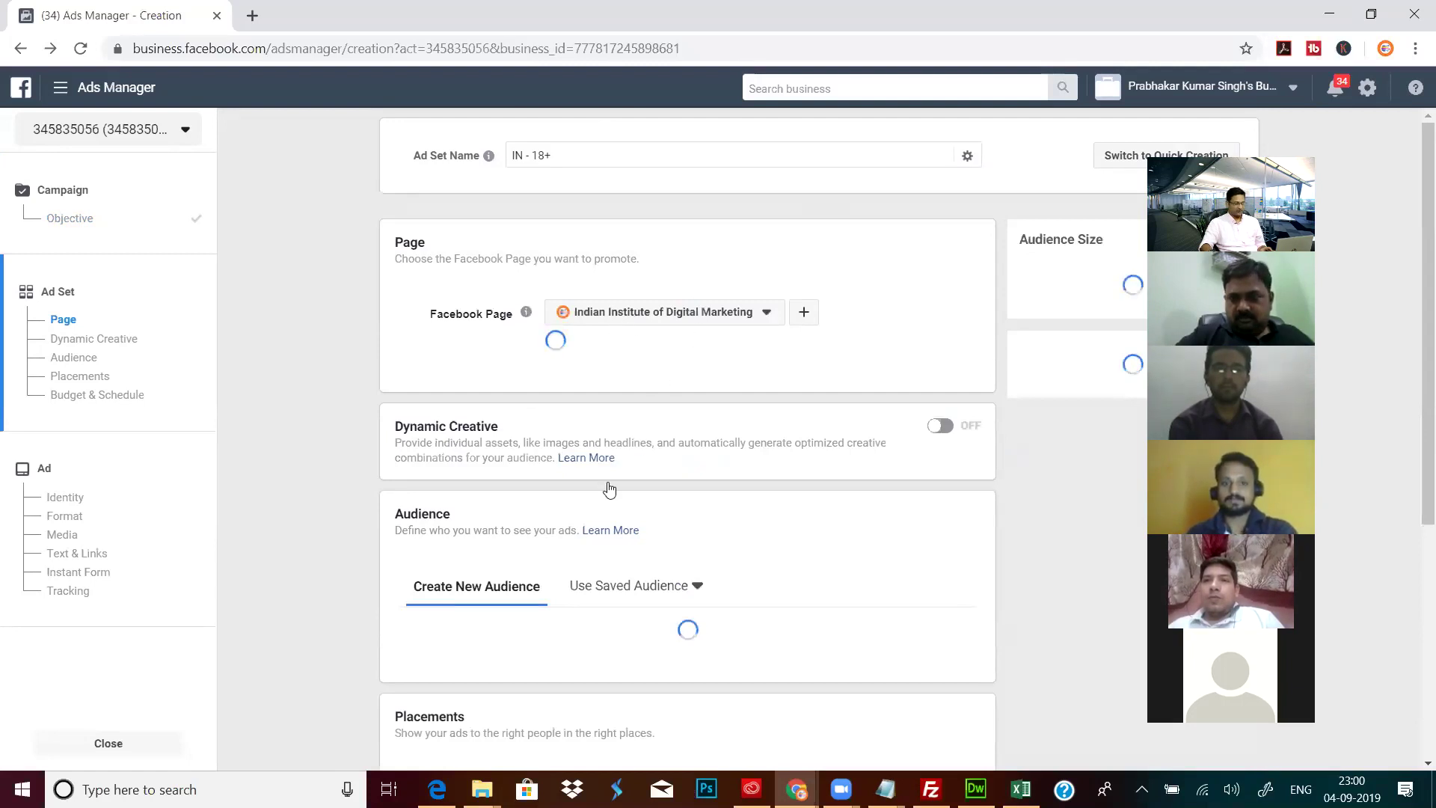
Step: Search detailed targeting for "seo" and add the job title Search Engine Optimizer (SEO) to the audience
scroll(789, 587, down, 3)
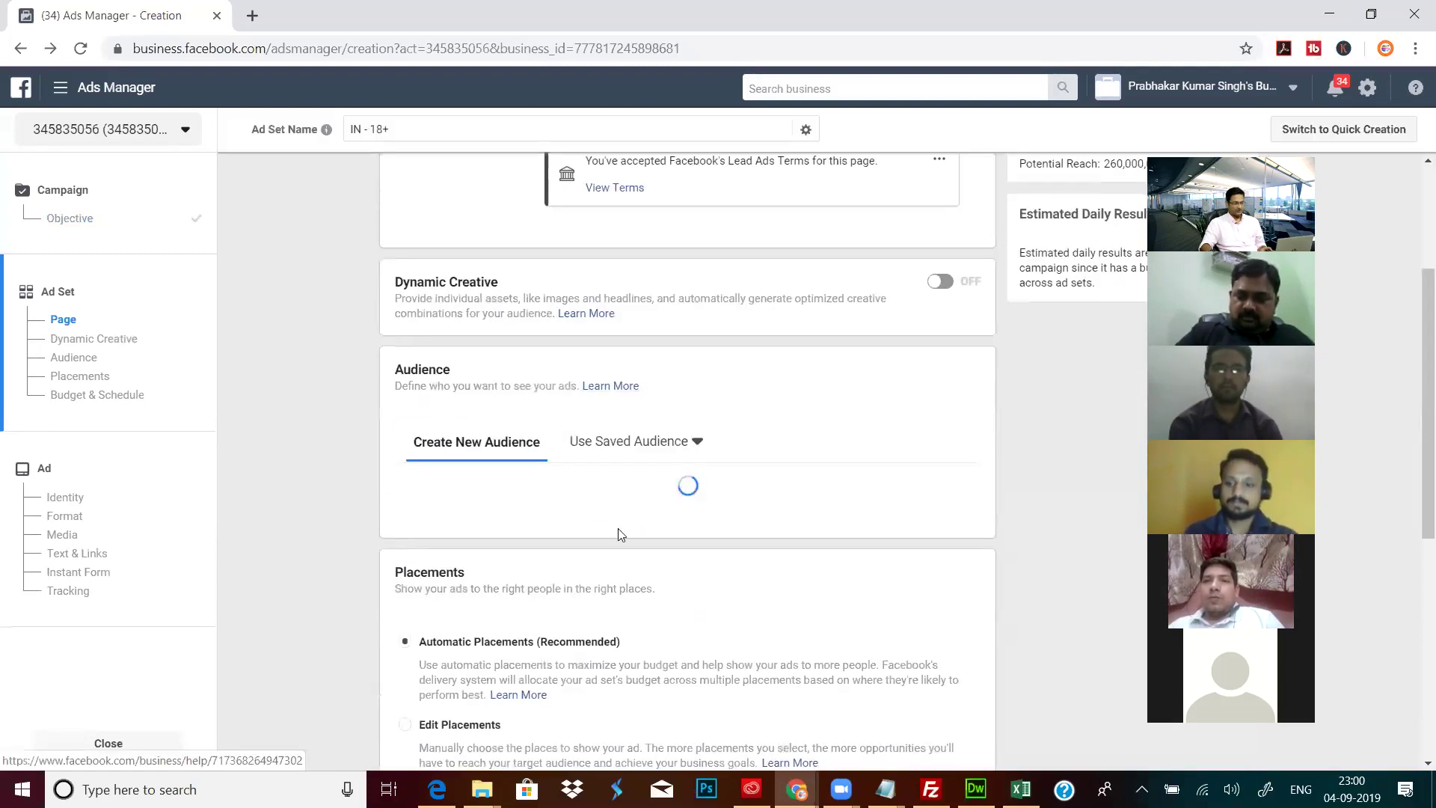
scroll(619, 532, down, 4)
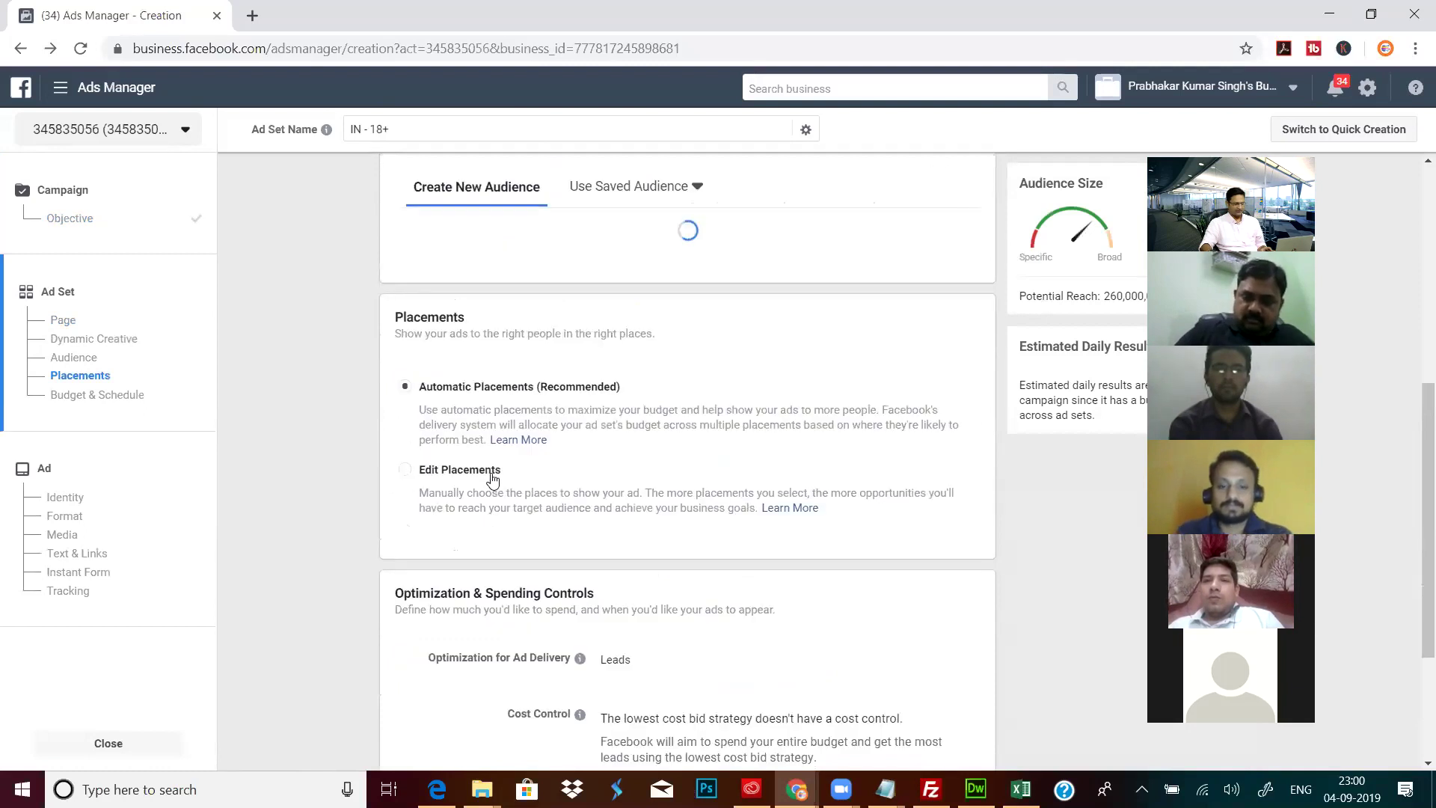
scroll(564, 523, up, 4)
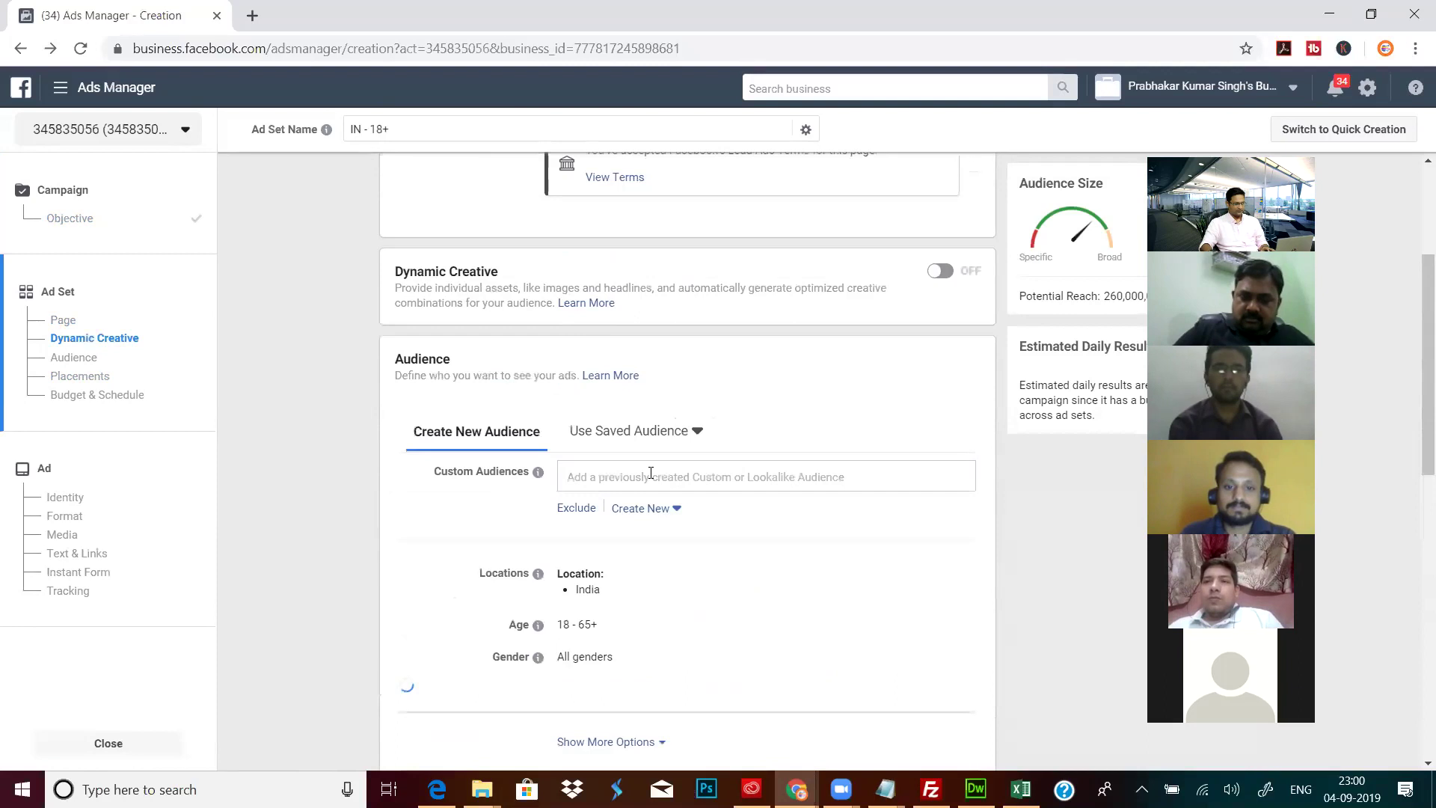
scroll(651, 473, down, 4)
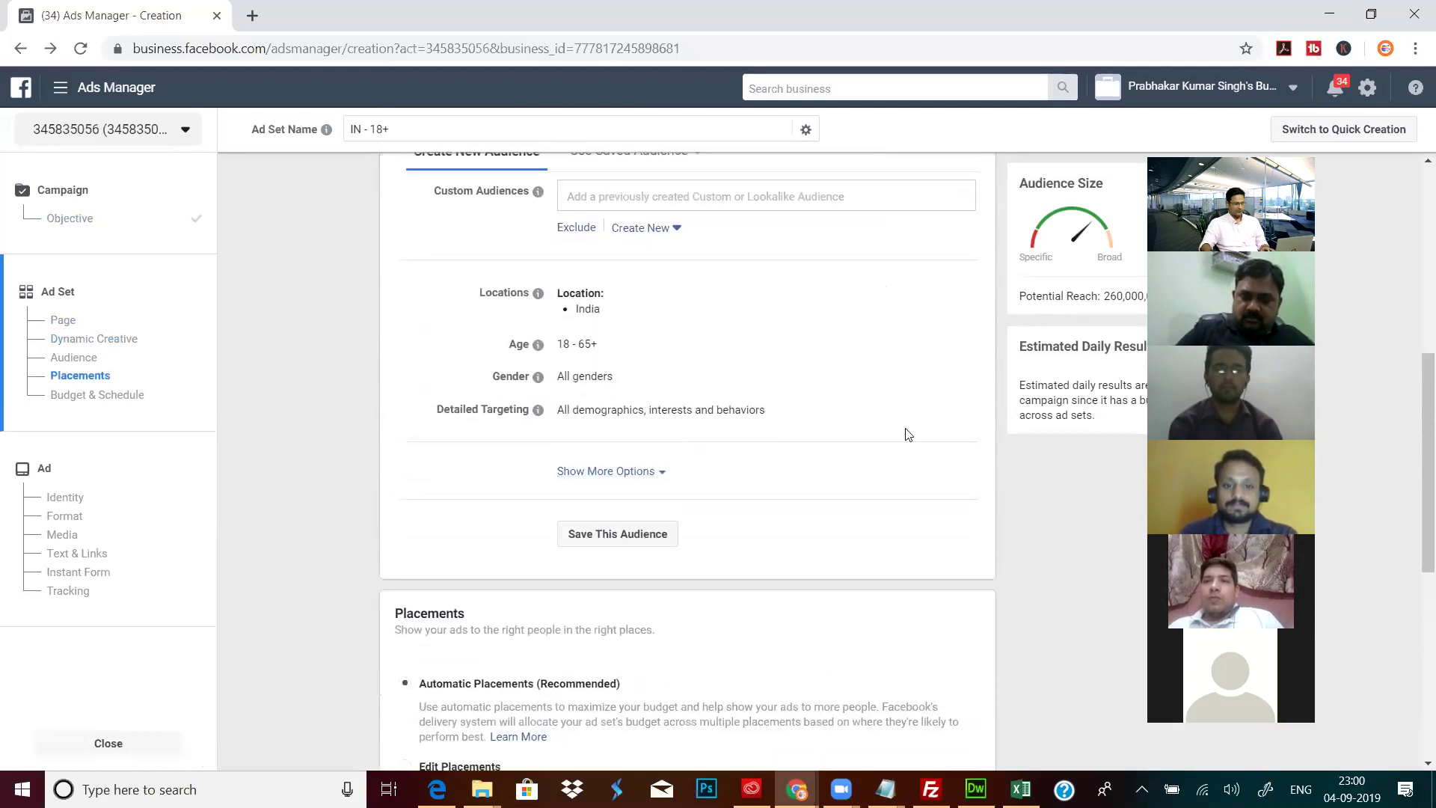
click(949, 411)
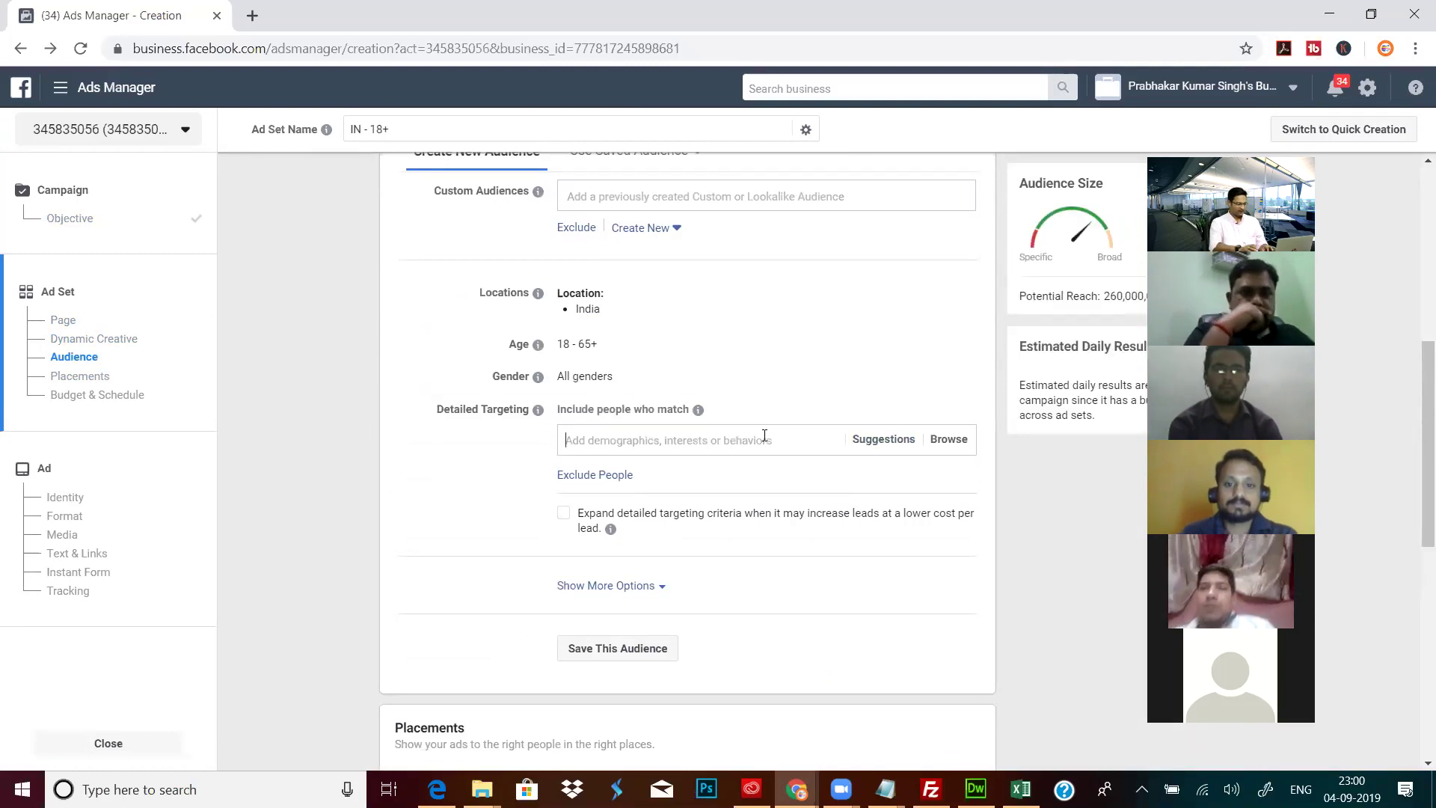
text(seo)
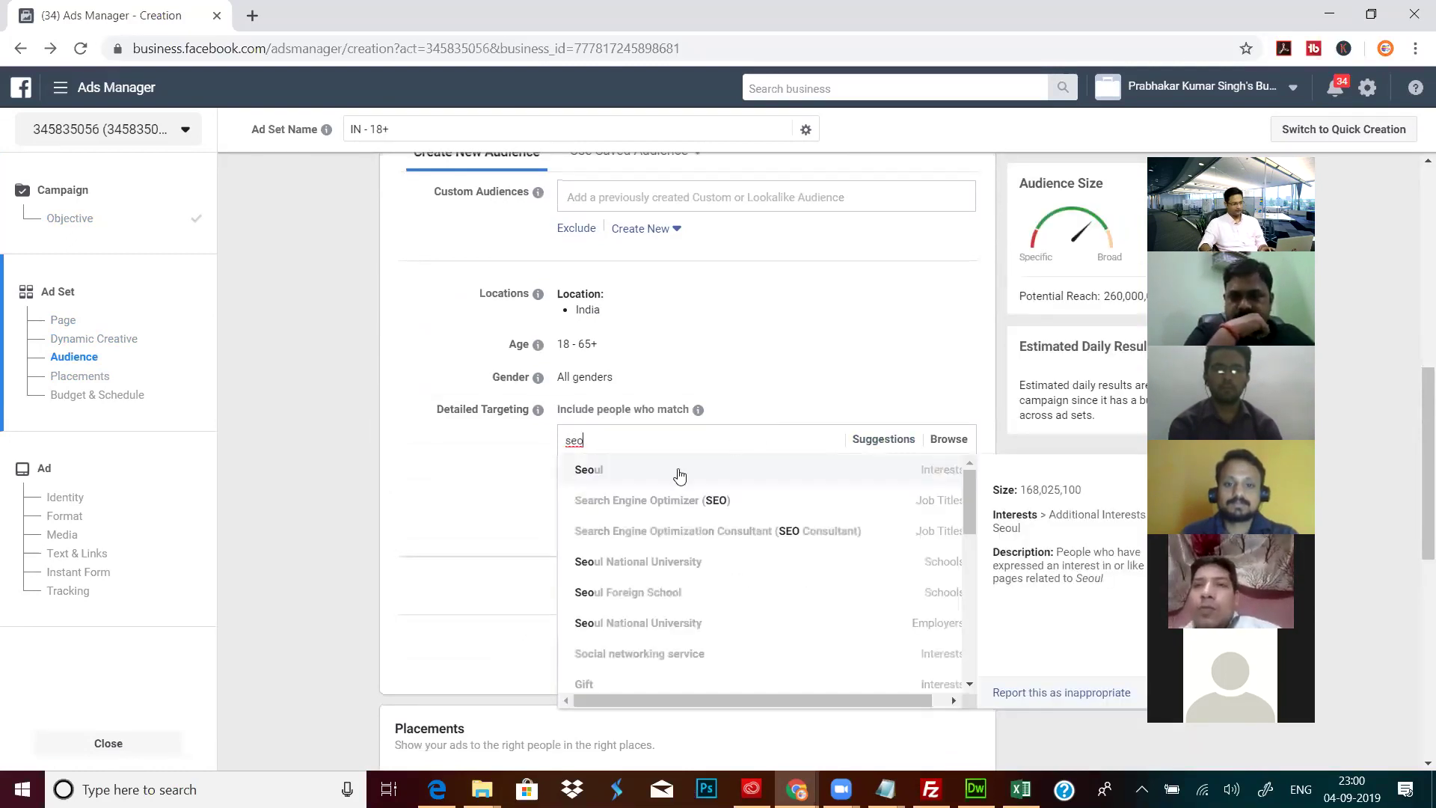
click(573, 506)
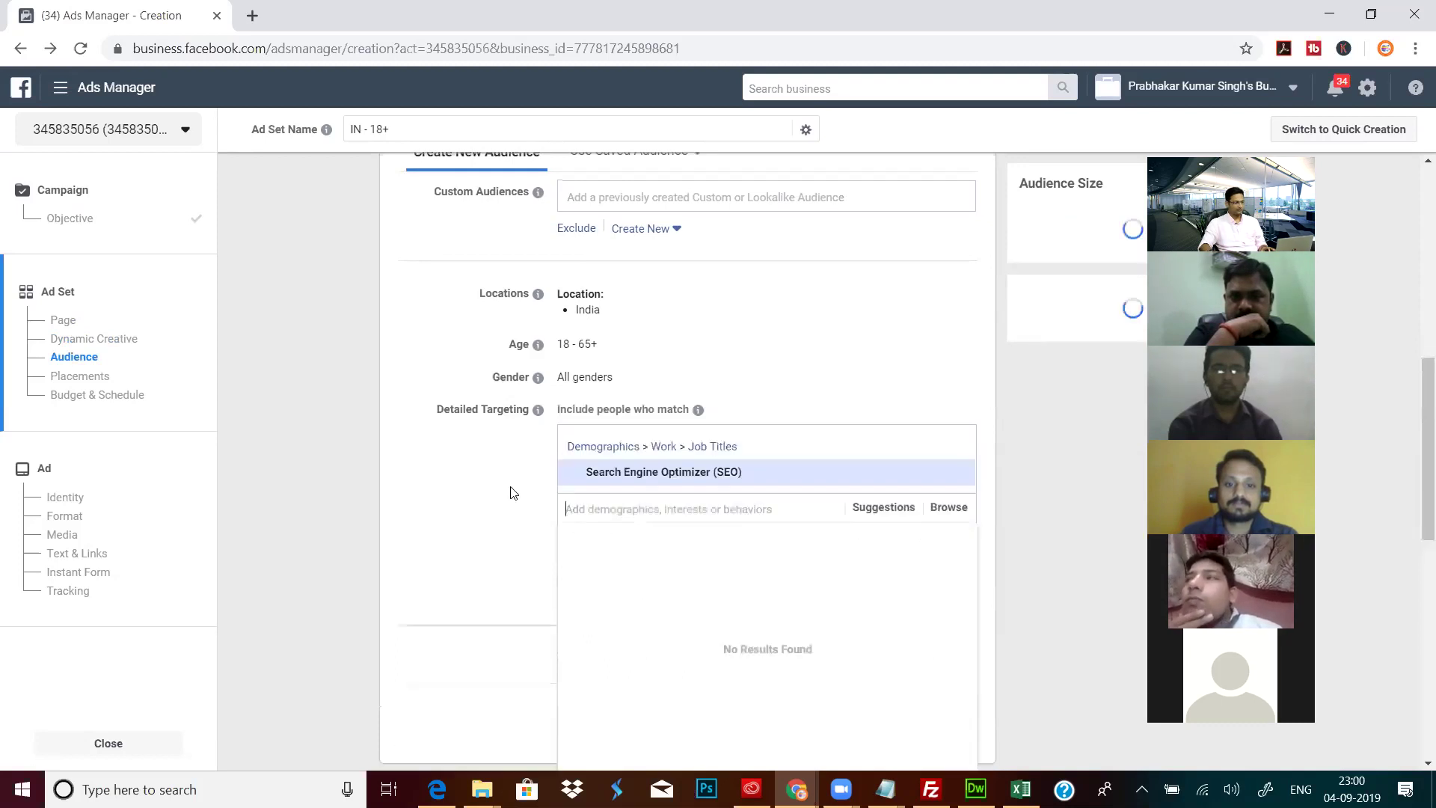
scroll(513, 492, down, 2)
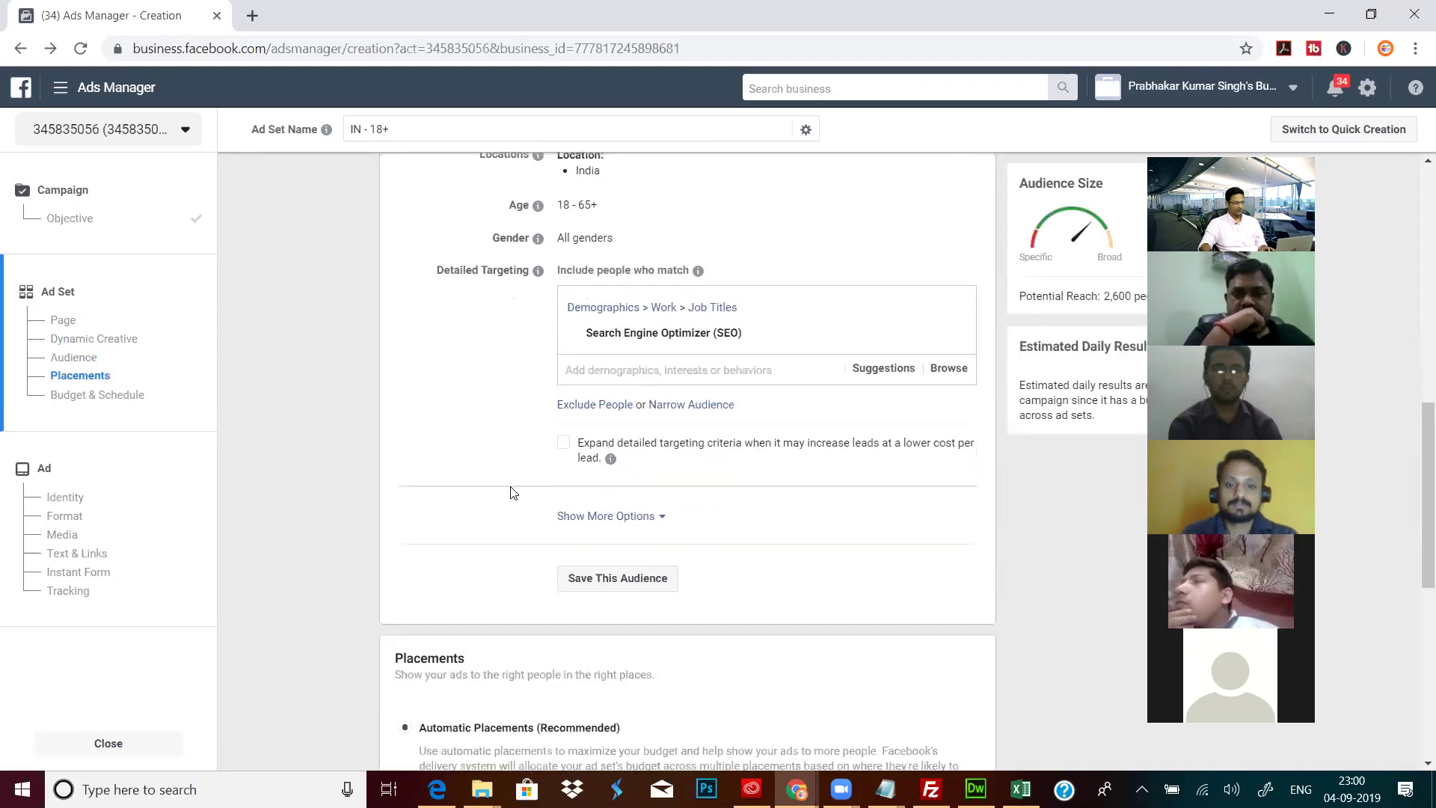
scroll(513, 493, down, 1)
mouse_move(703, 283)
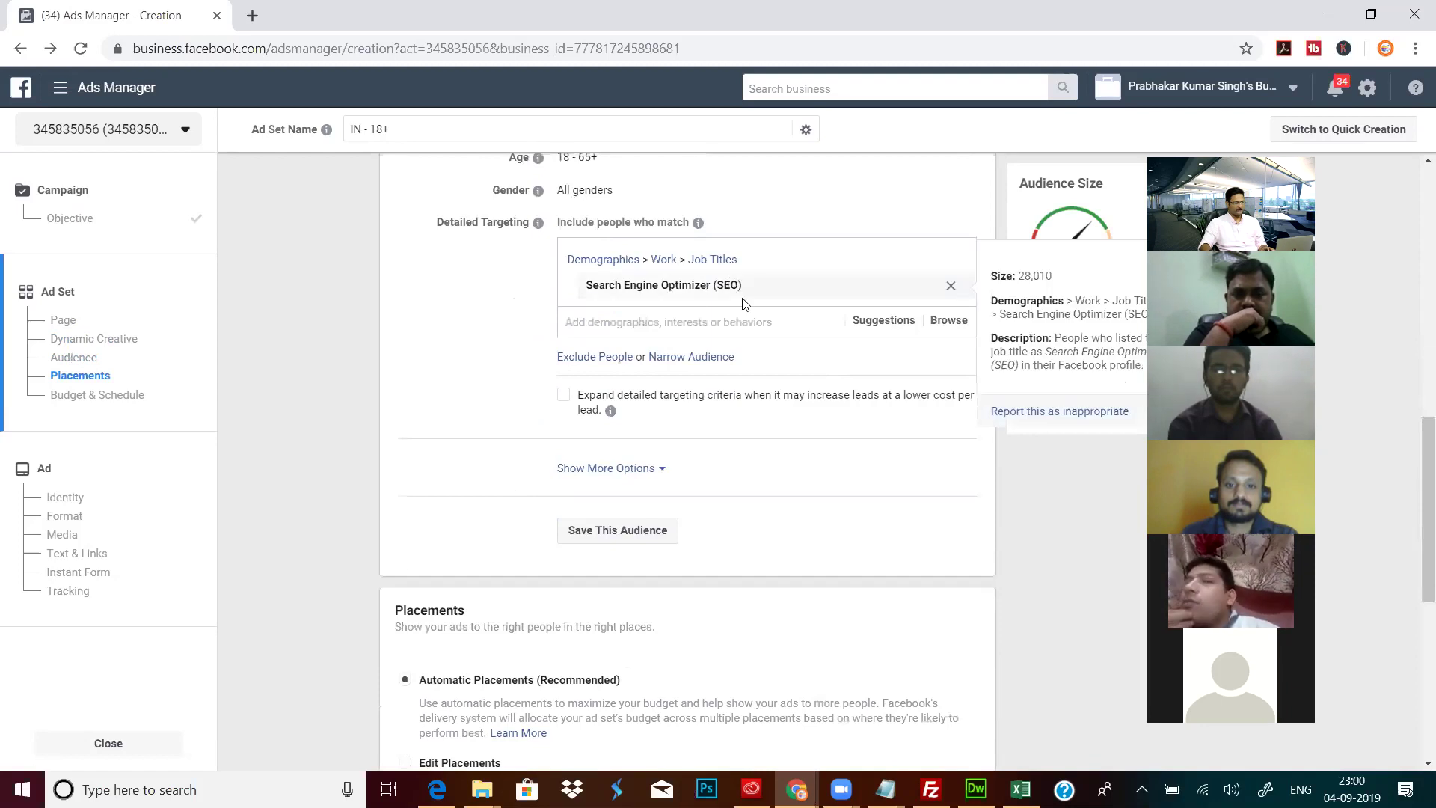
Step: Expand the extra optimization and spending options to check when charges apply, and continue to the ad setup
scroll(785, 501, down, 3)
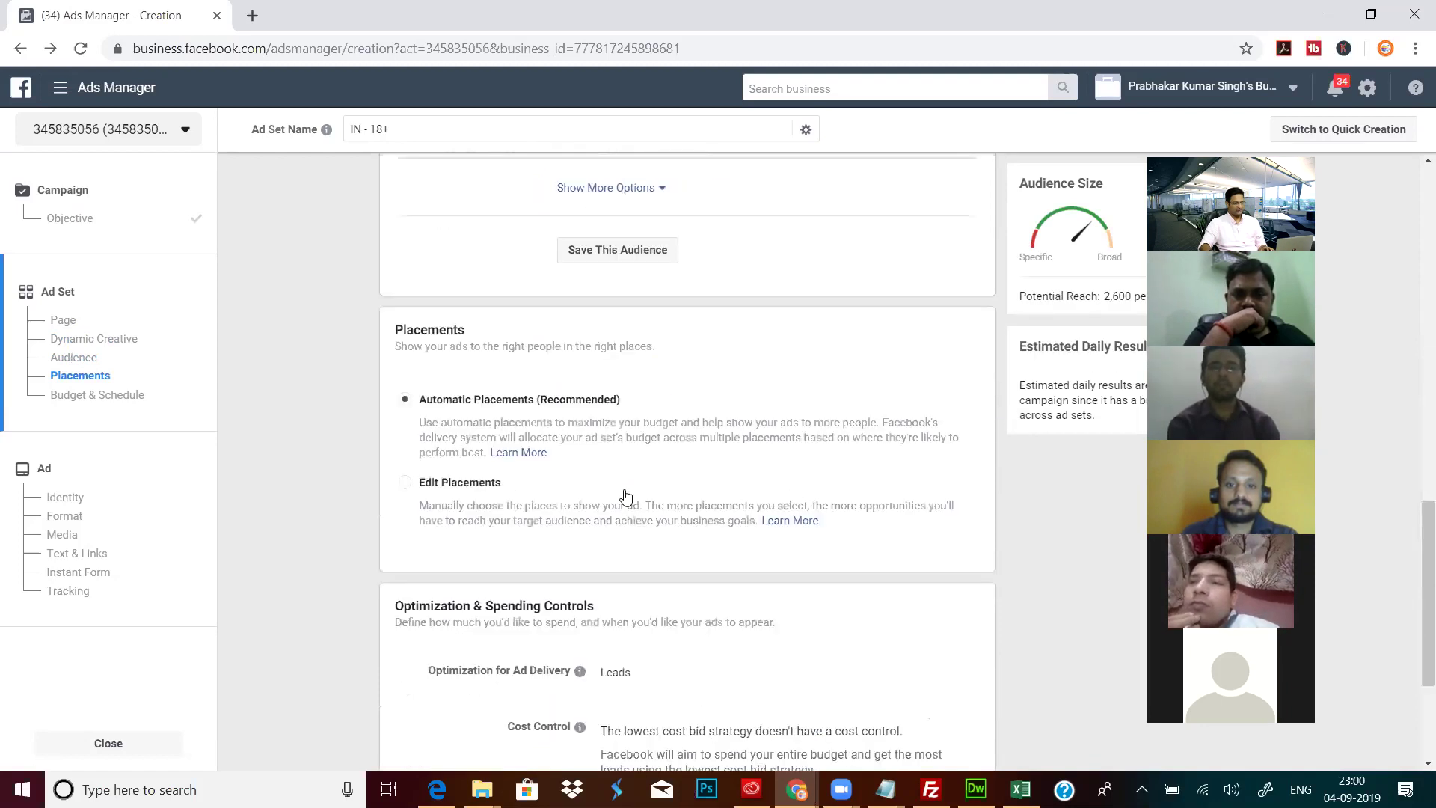
scroll(626, 496, down, 3)
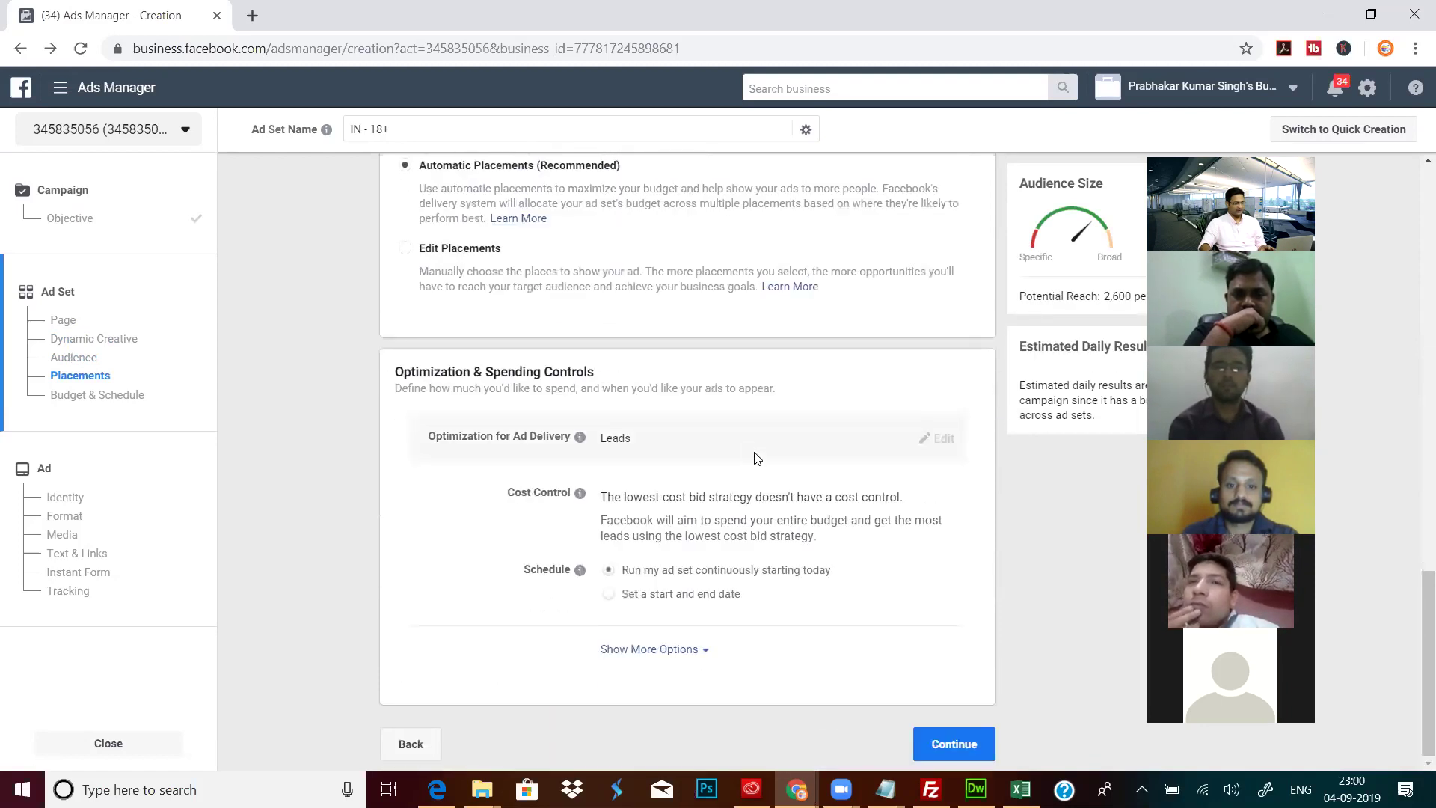
click(667, 650)
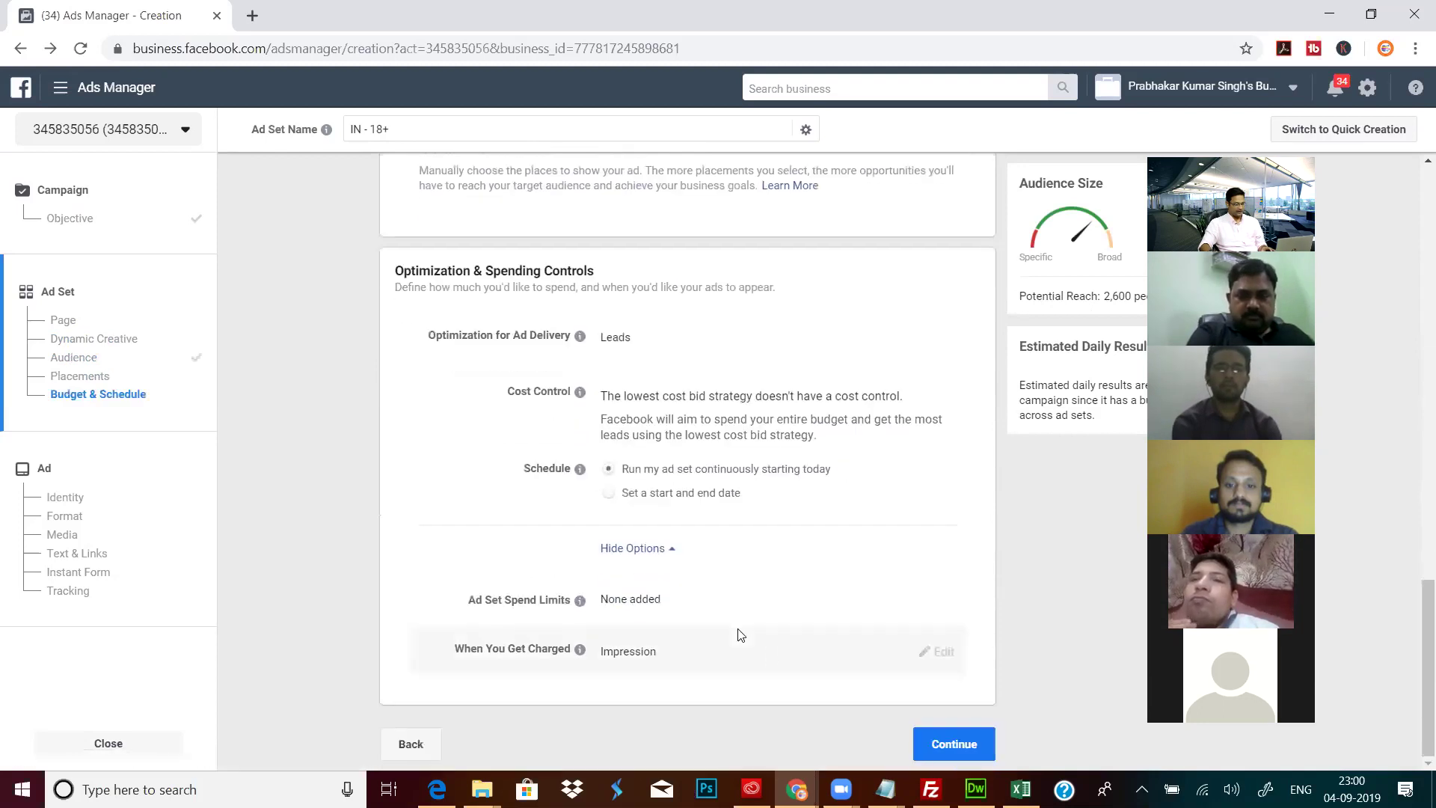
click(972, 740)
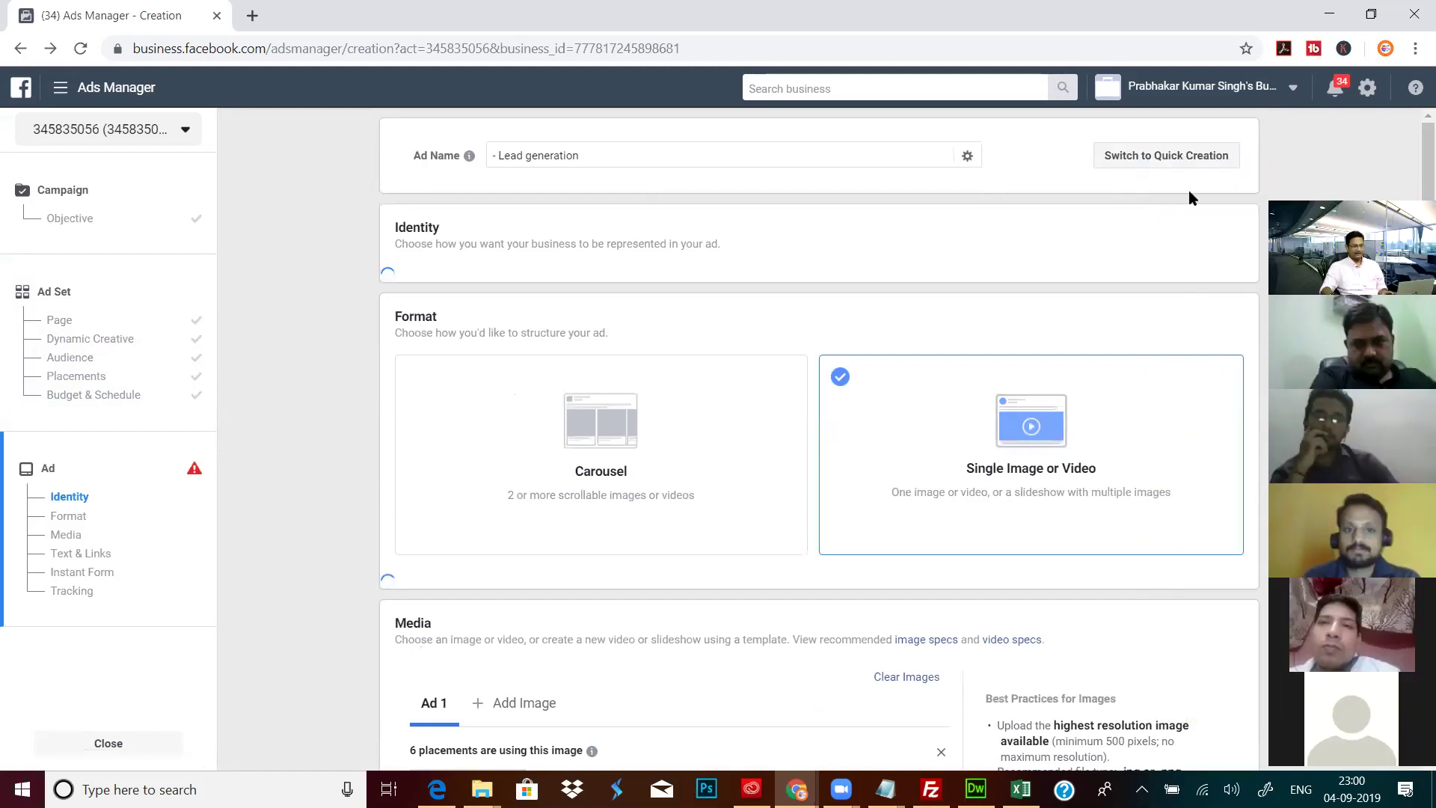
Step: Look at the ad's Instagram account choices and compare the Carousel format with Single Image or Video
click(1172, 156)
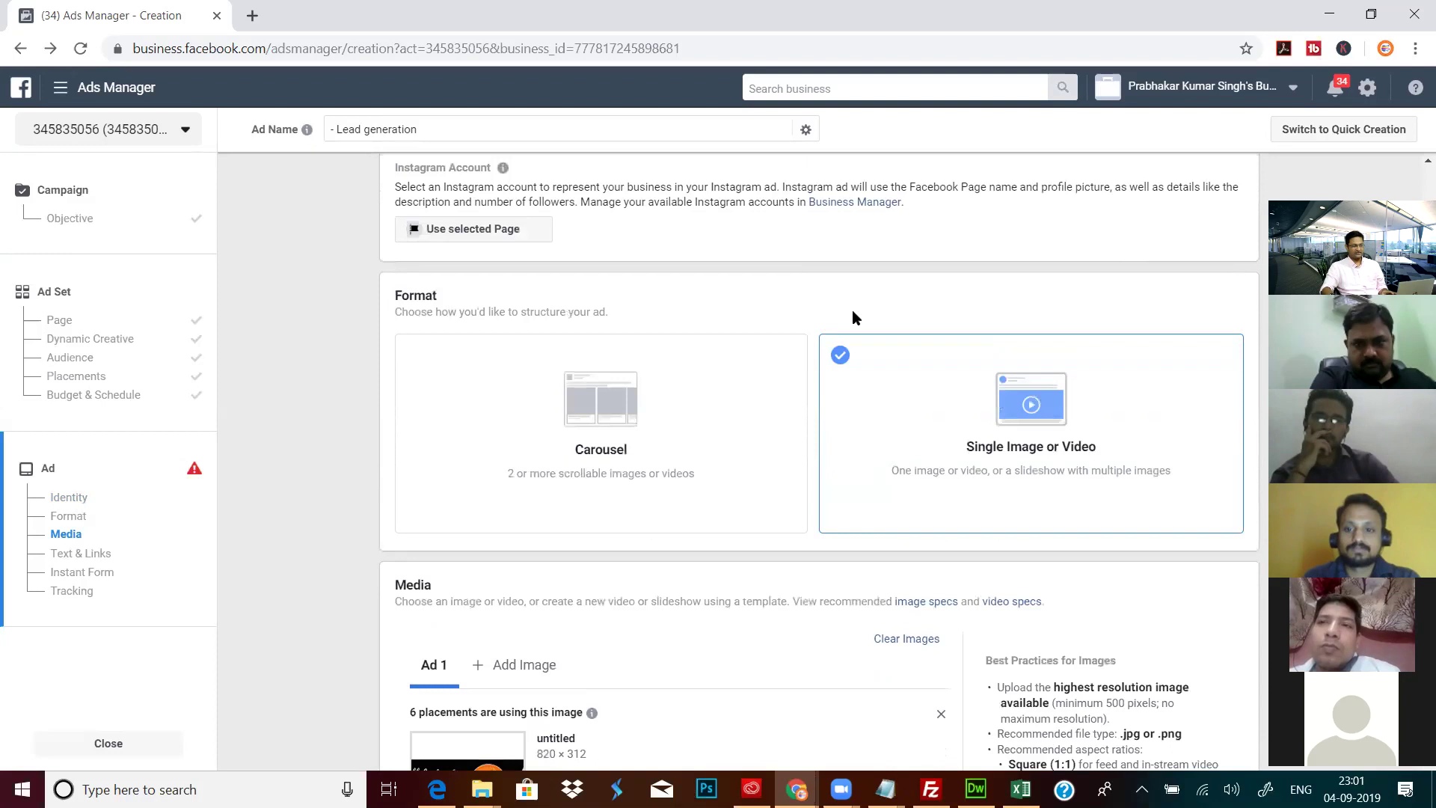
click(523, 230)
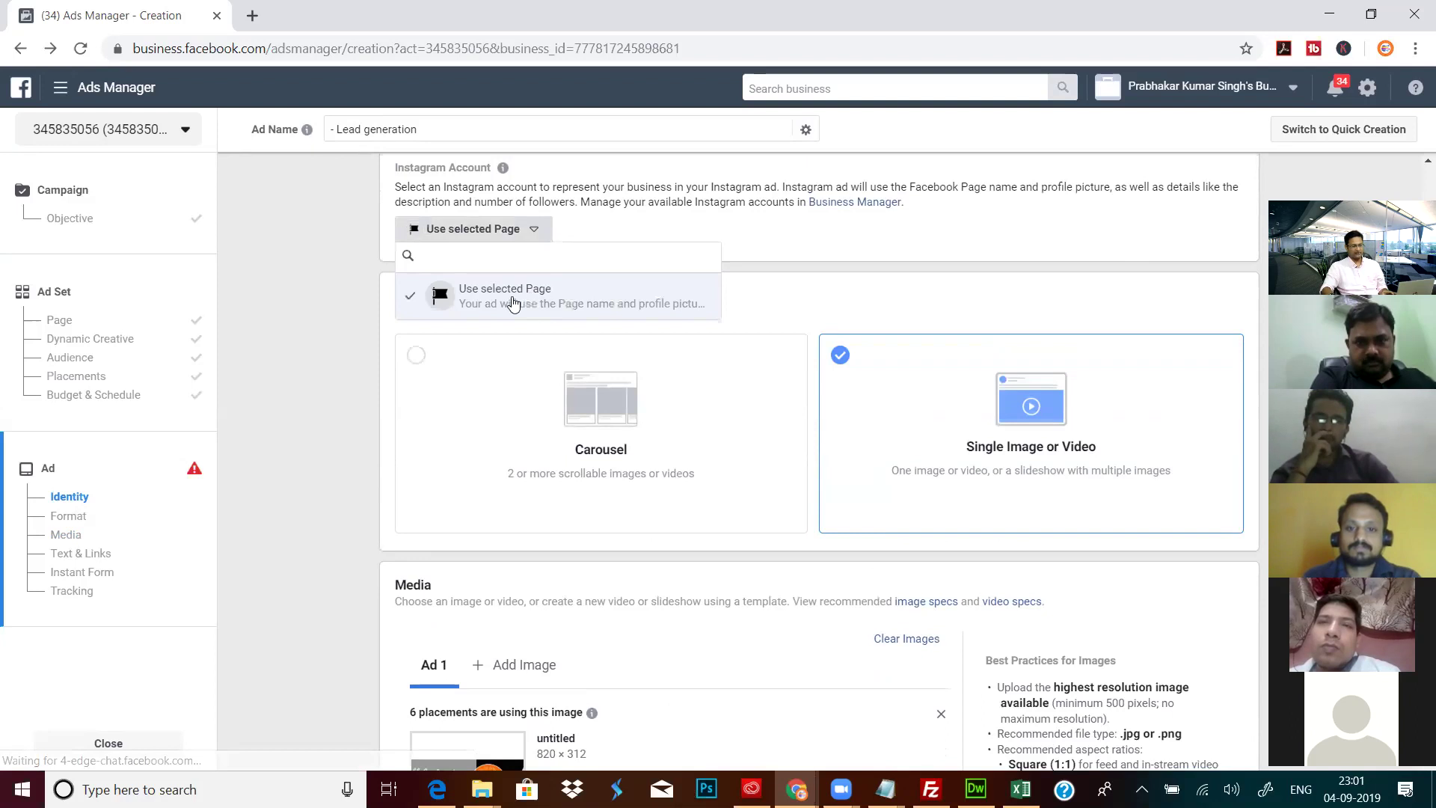
click(805, 226)
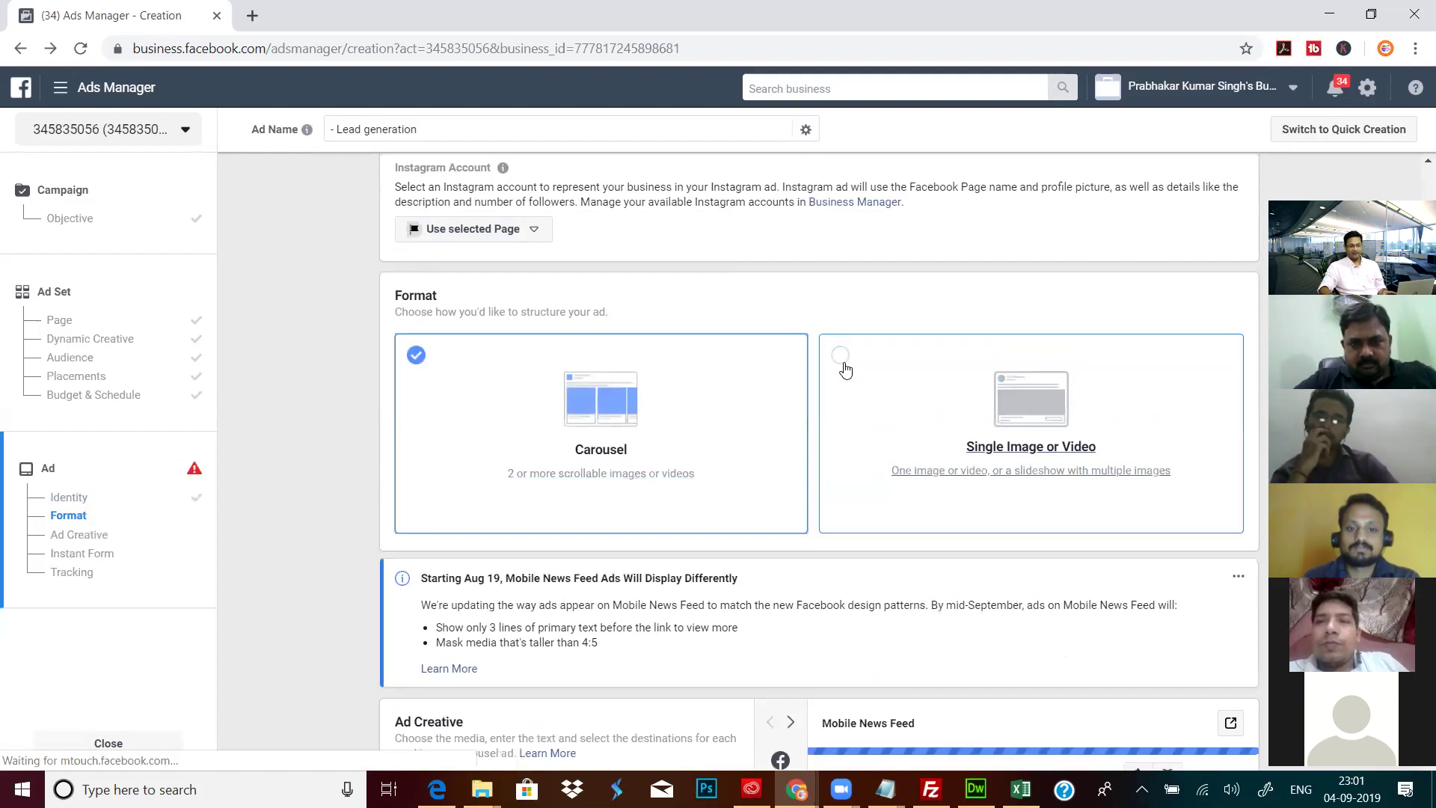
click(1023, 434)
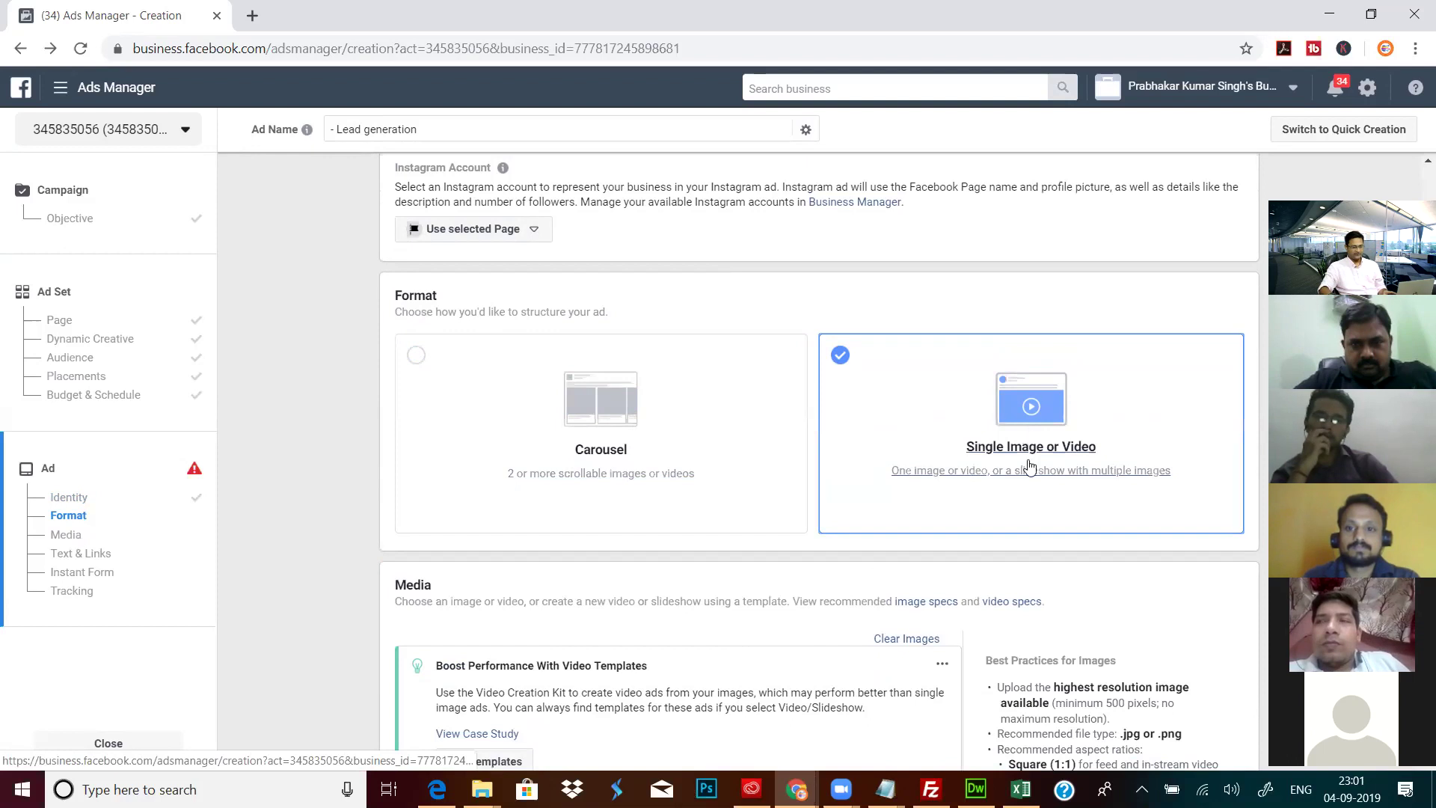
Step: Examine the ad's media section, including the video templates, current image, image best practices and placement customization
scroll(839, 531, down, 4)
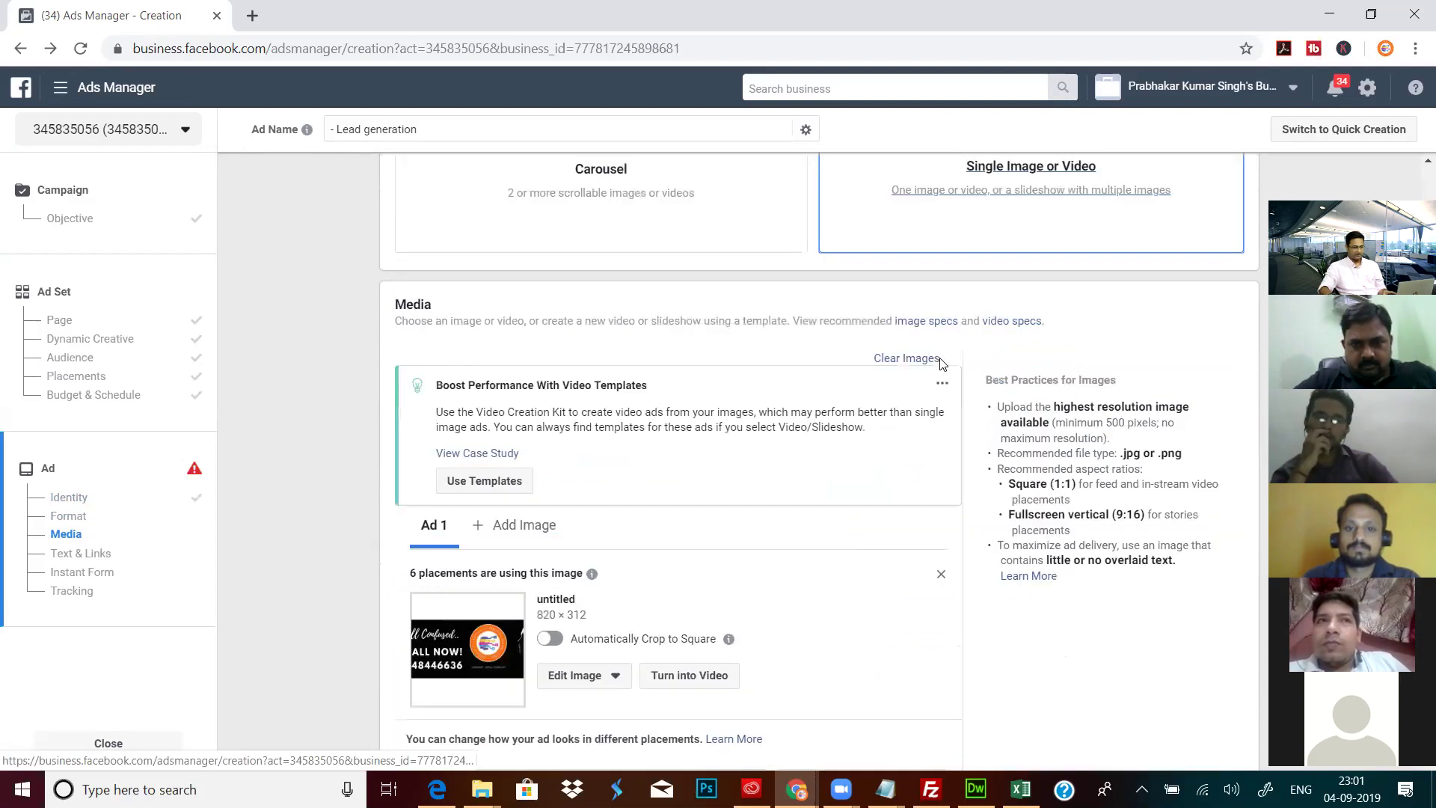
scroll(828, 407, down, 1)
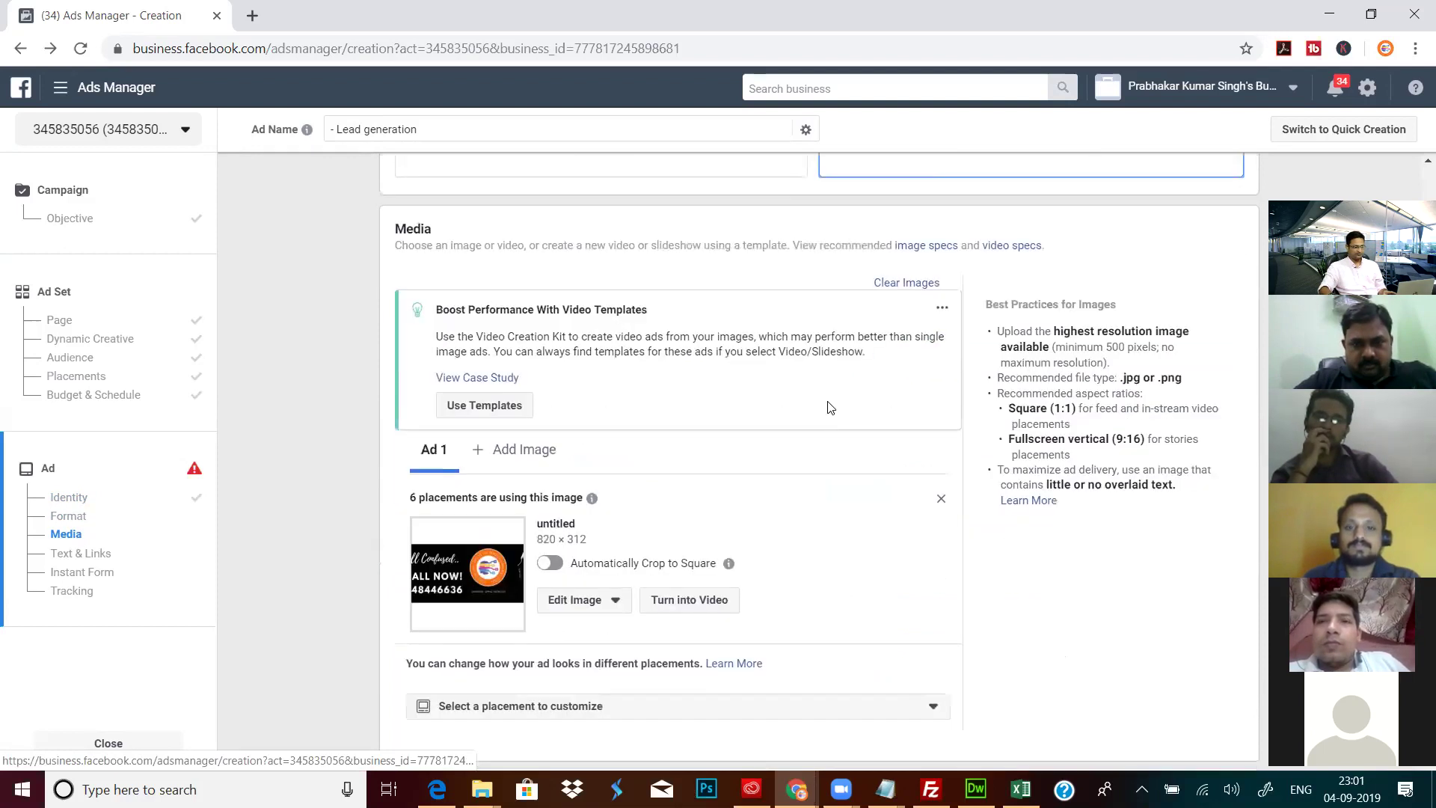
scroll(831, 408, down, 2)
scroll(744, 314, down, 3)
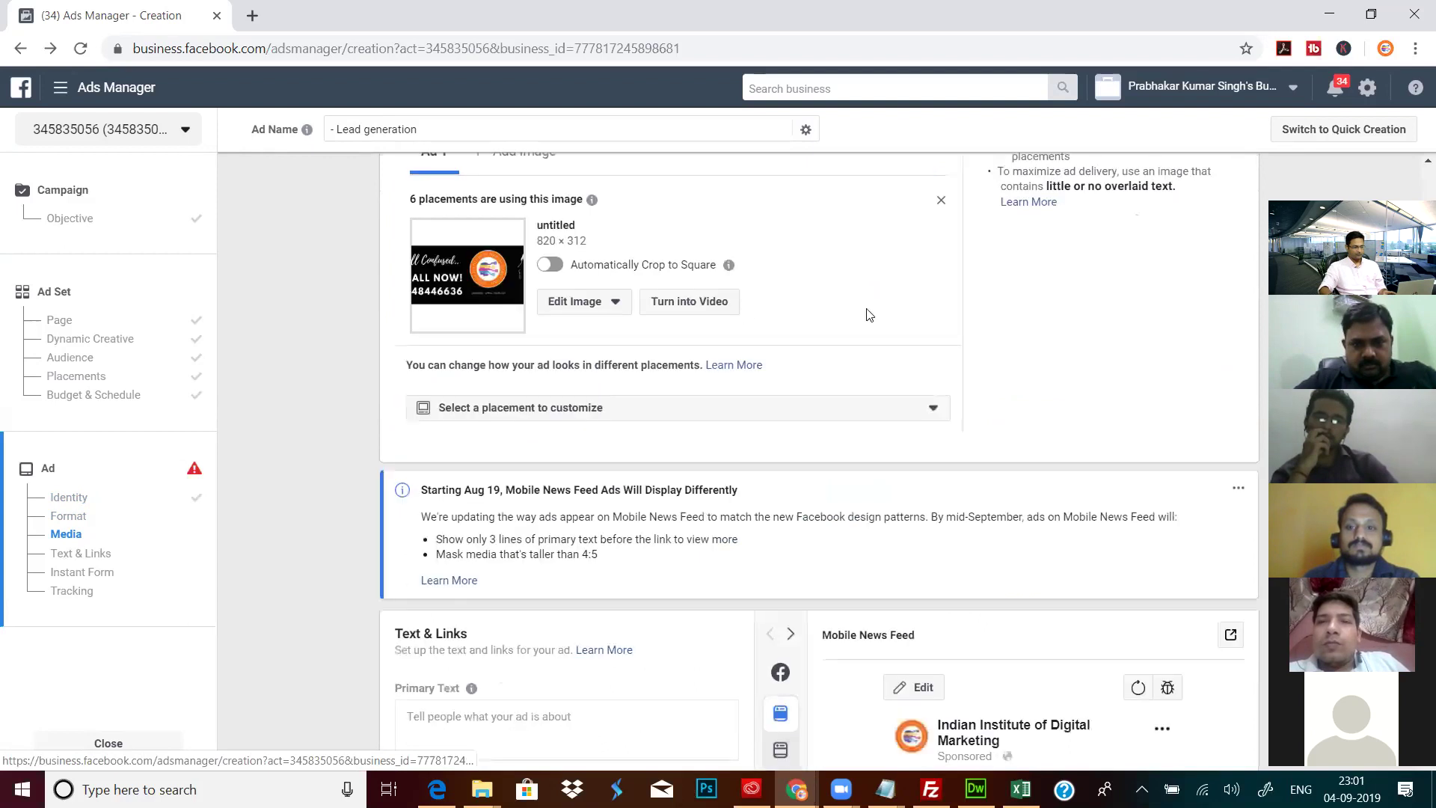
scroll(883, 423, up, 3)
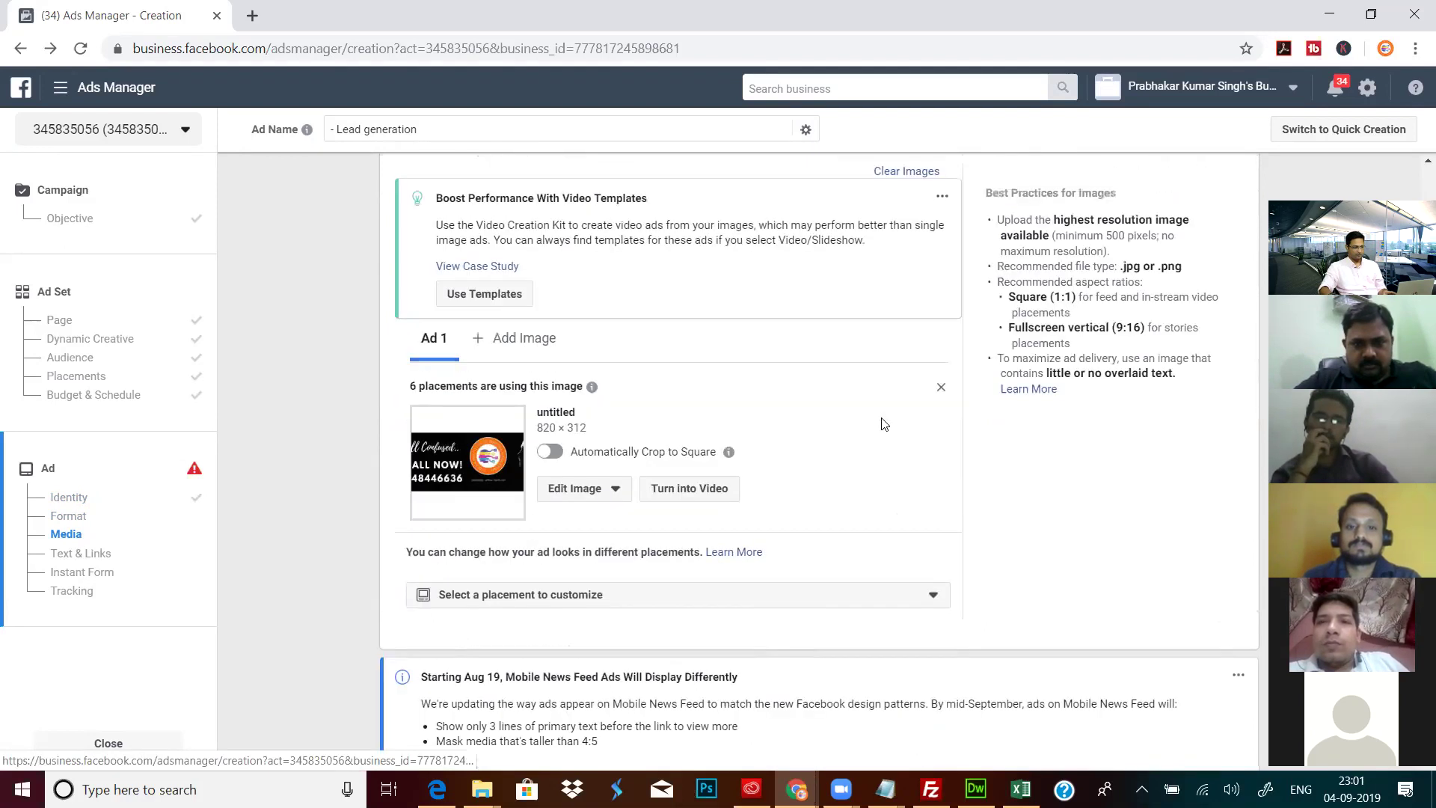
scroll(883, 423, up, 1)
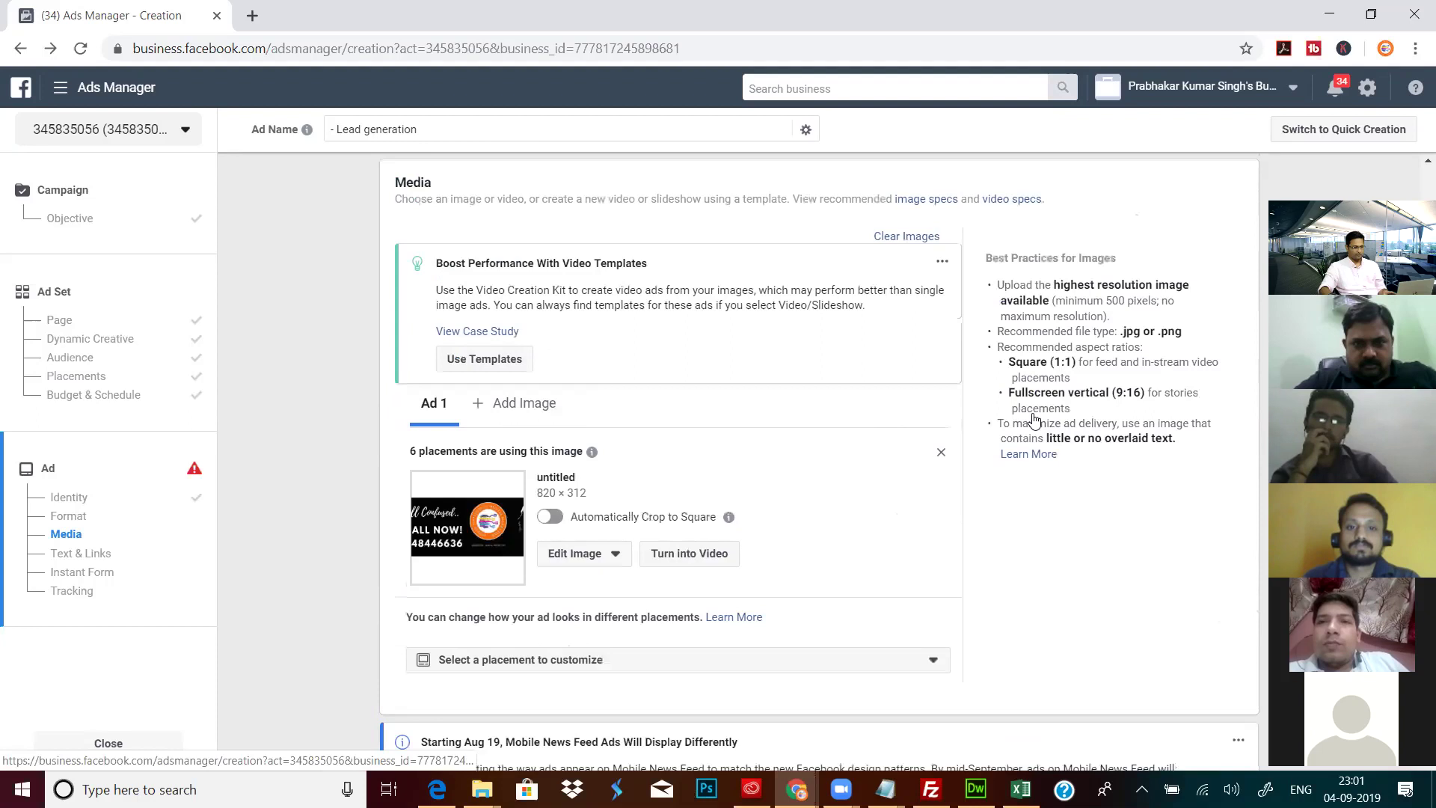
scroll(1034, 421, up, 5)
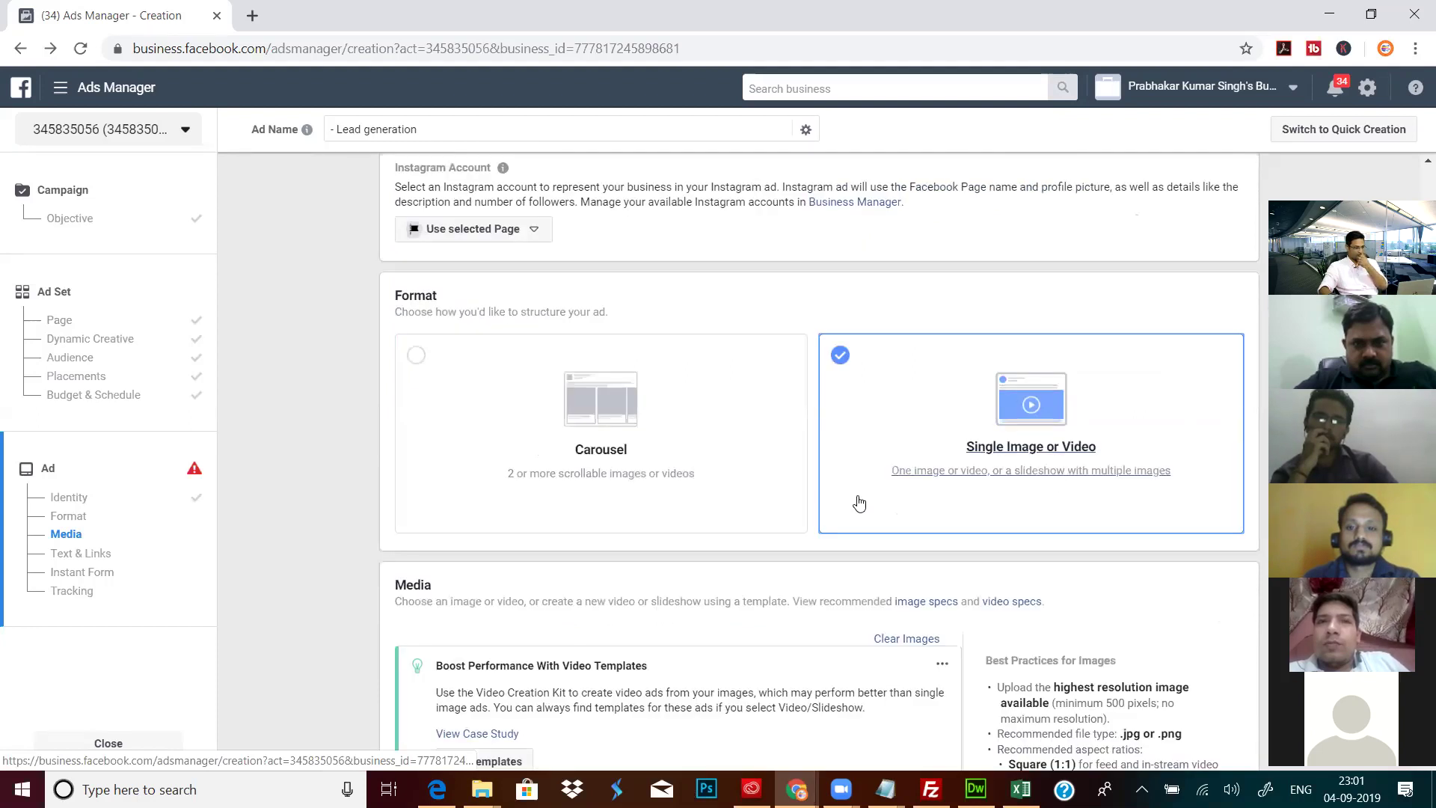
scroll(858, 499, down, 6)
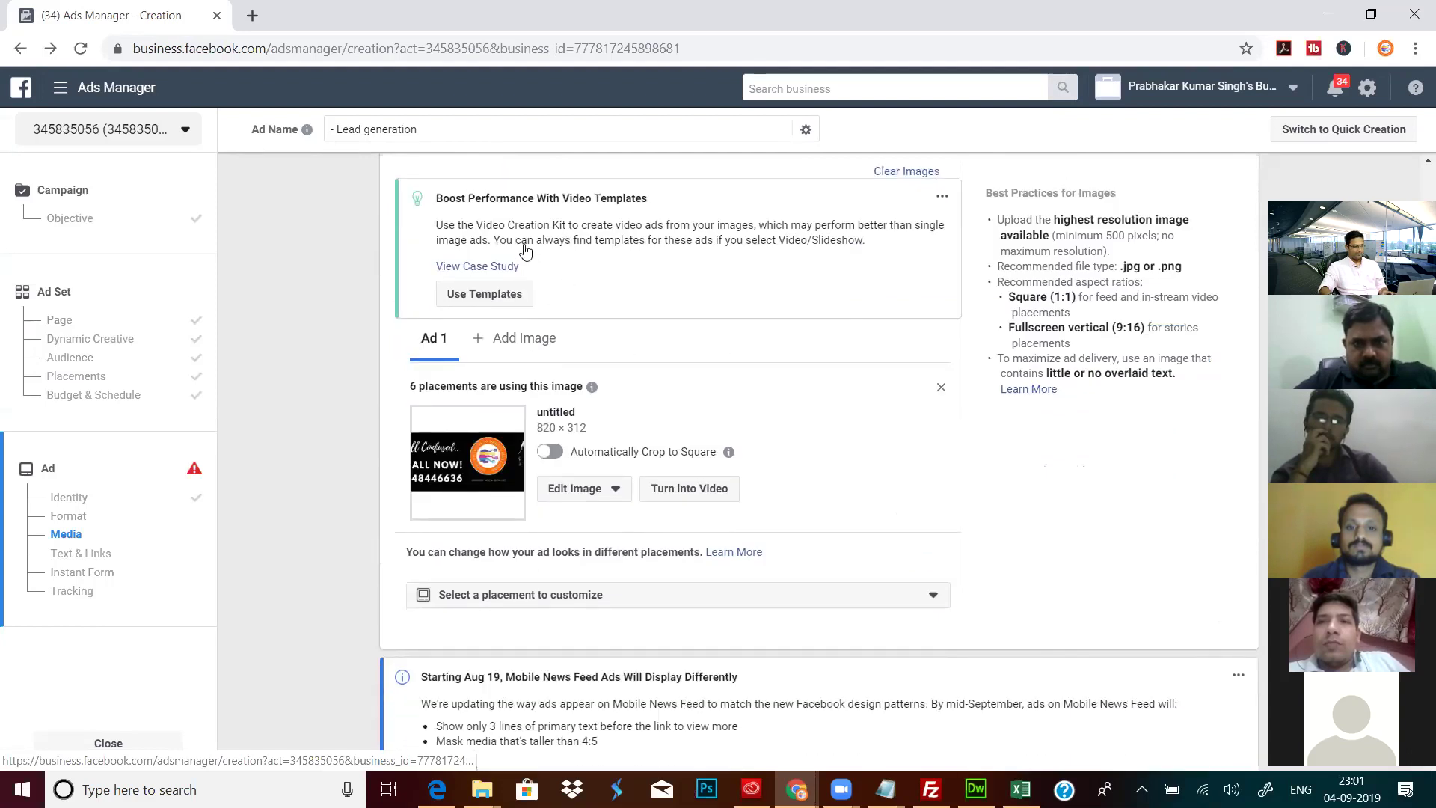
scroll(525, 251, down, 1)
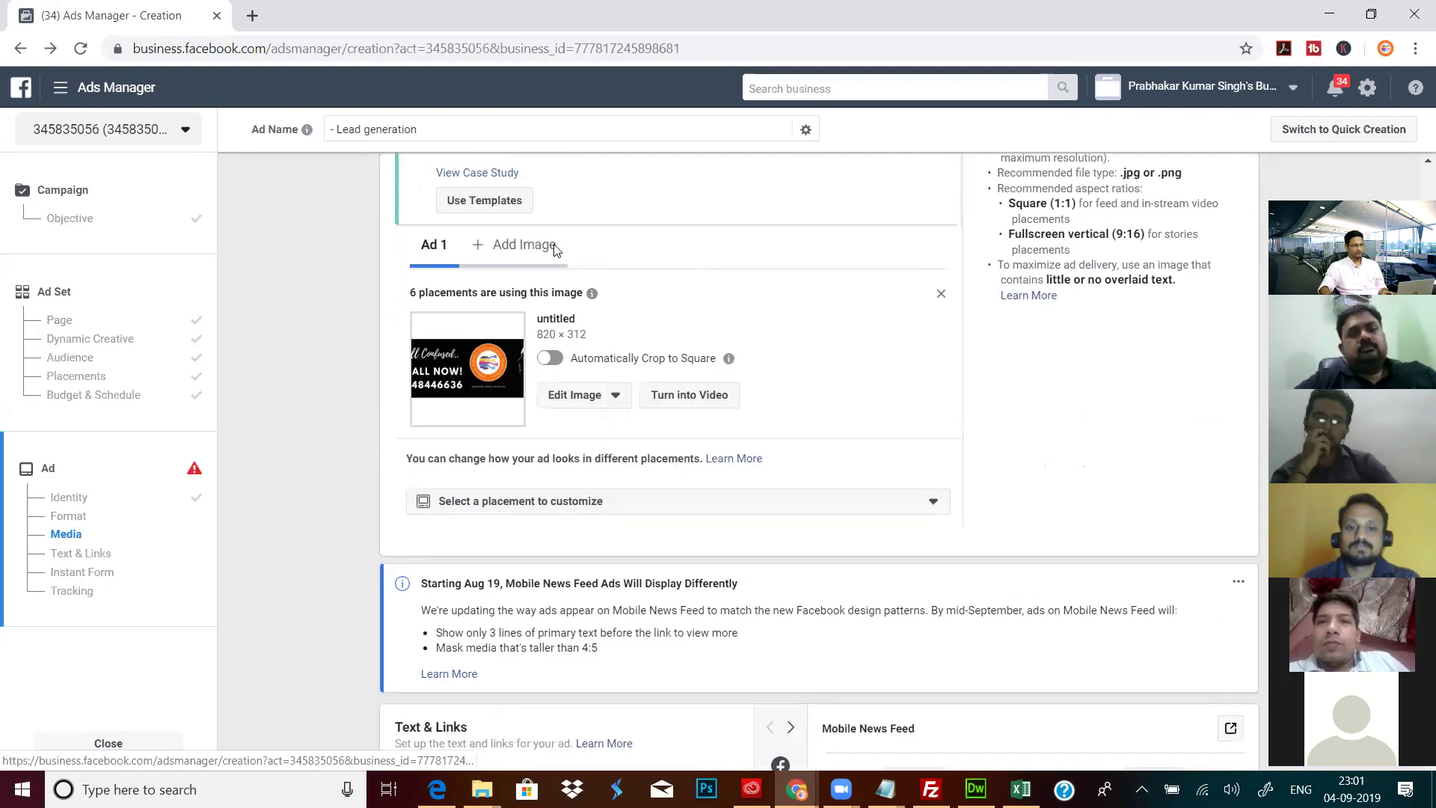
Step: Add the 1875 × 1125 digital marketing career image from the Page image assets as a second ad image, and check the media section
click(522, 247)
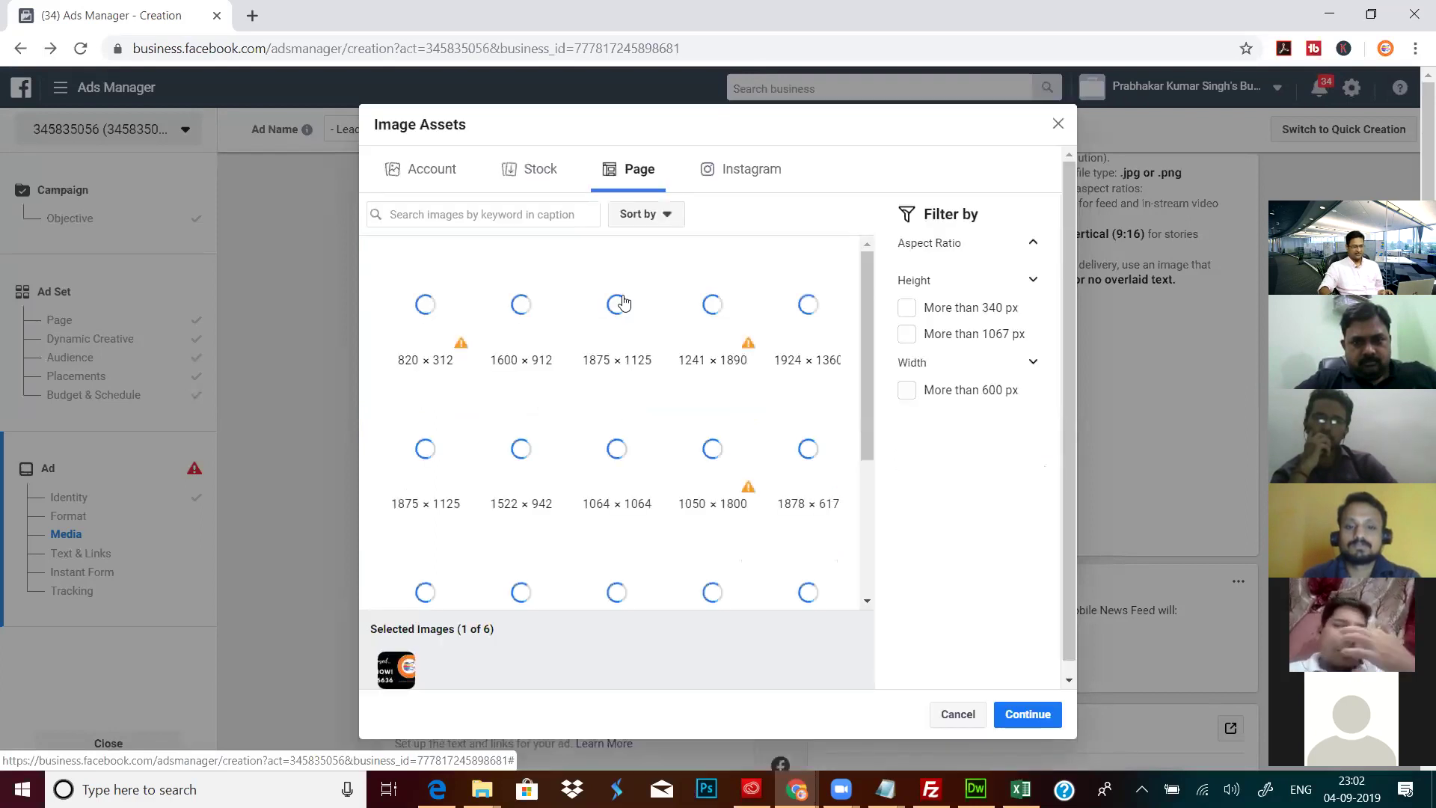
click(739, 171)
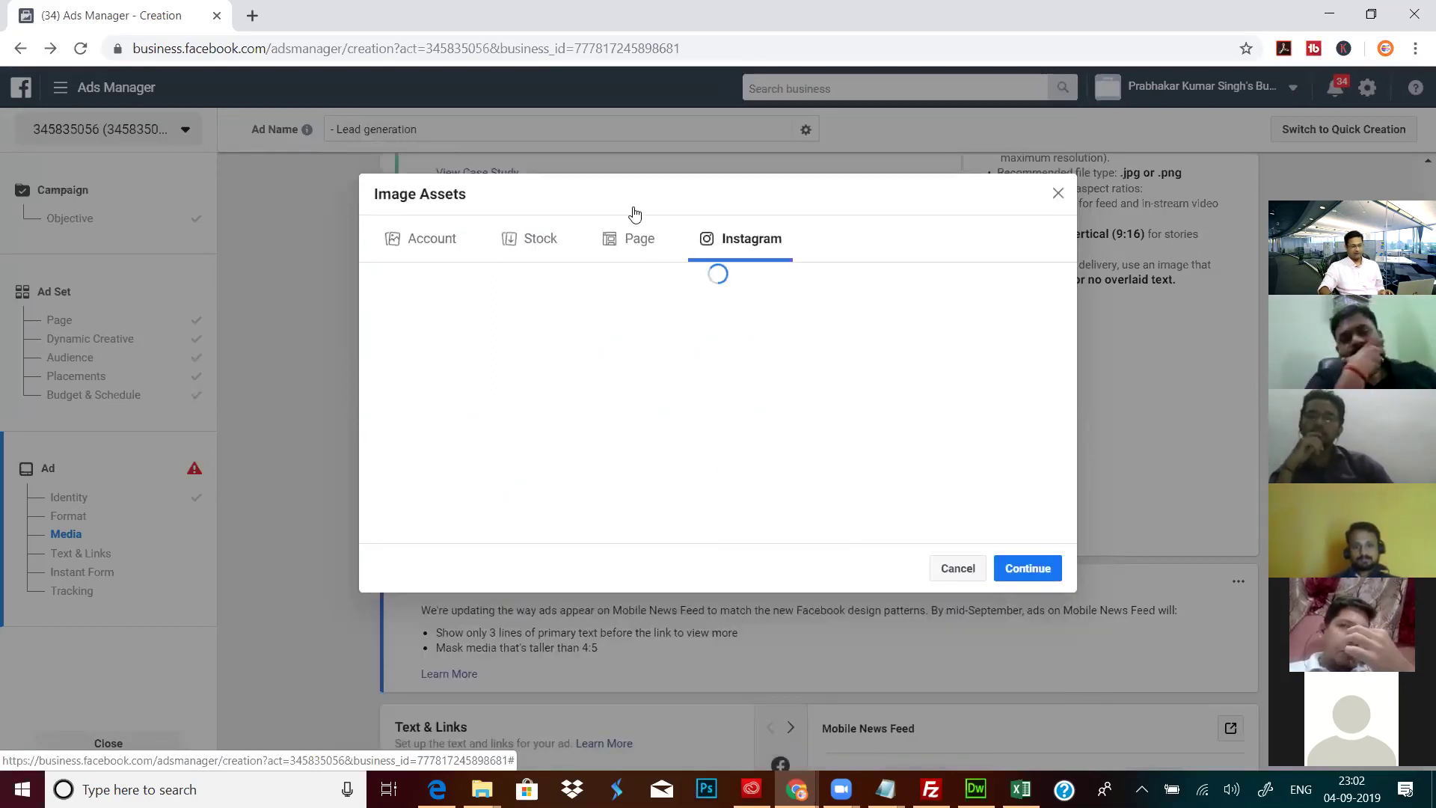
click(636, 238)
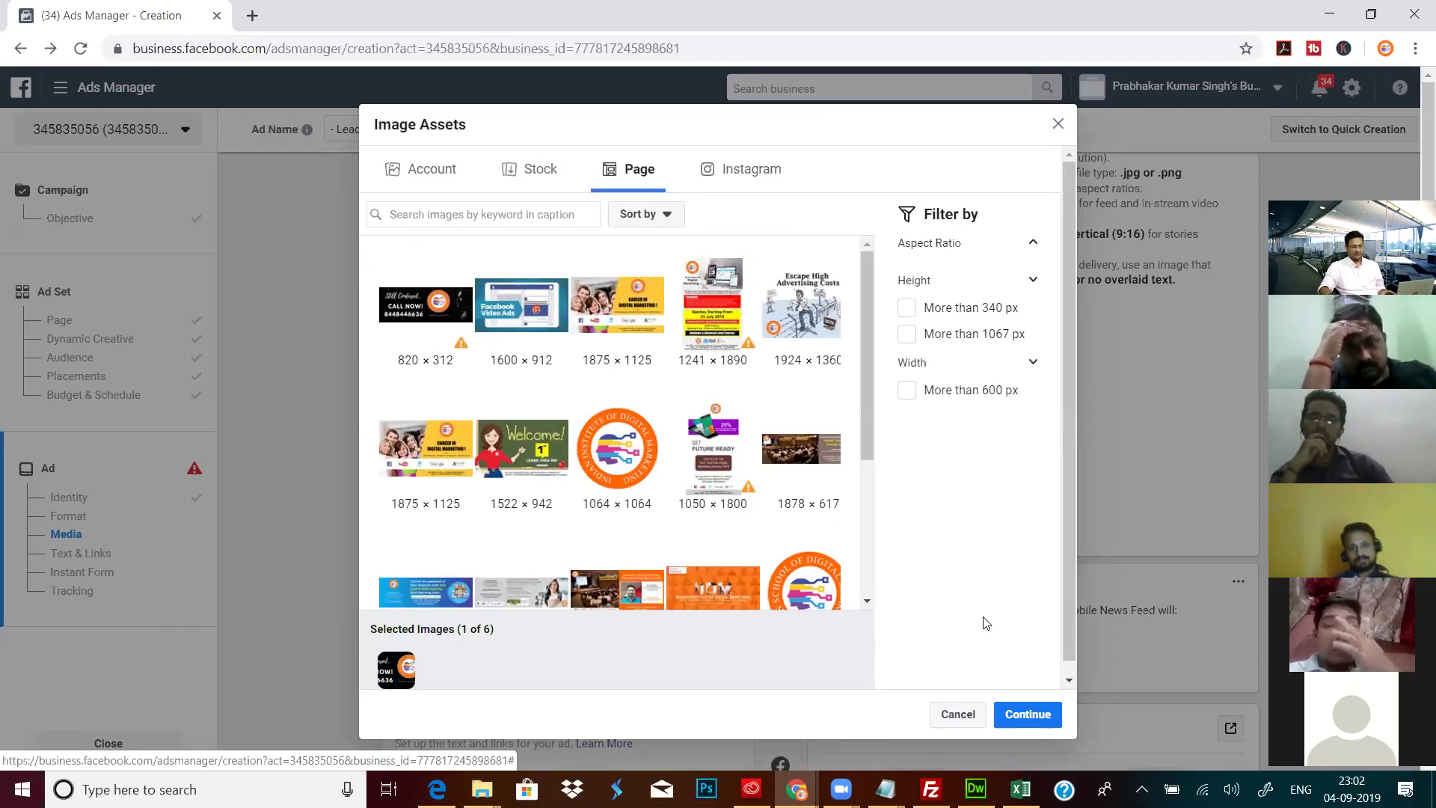
click(617, 305)
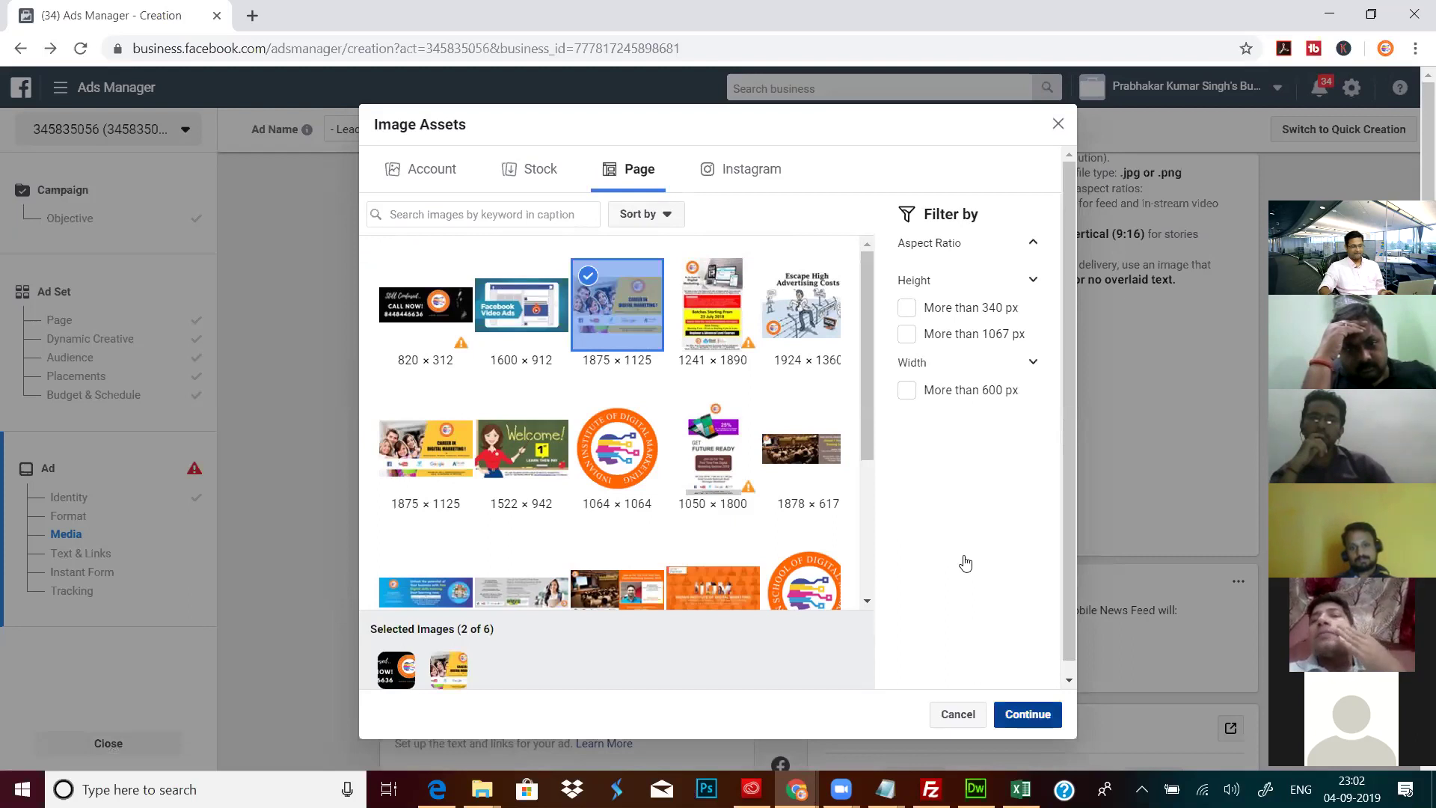
click(1029, 714)
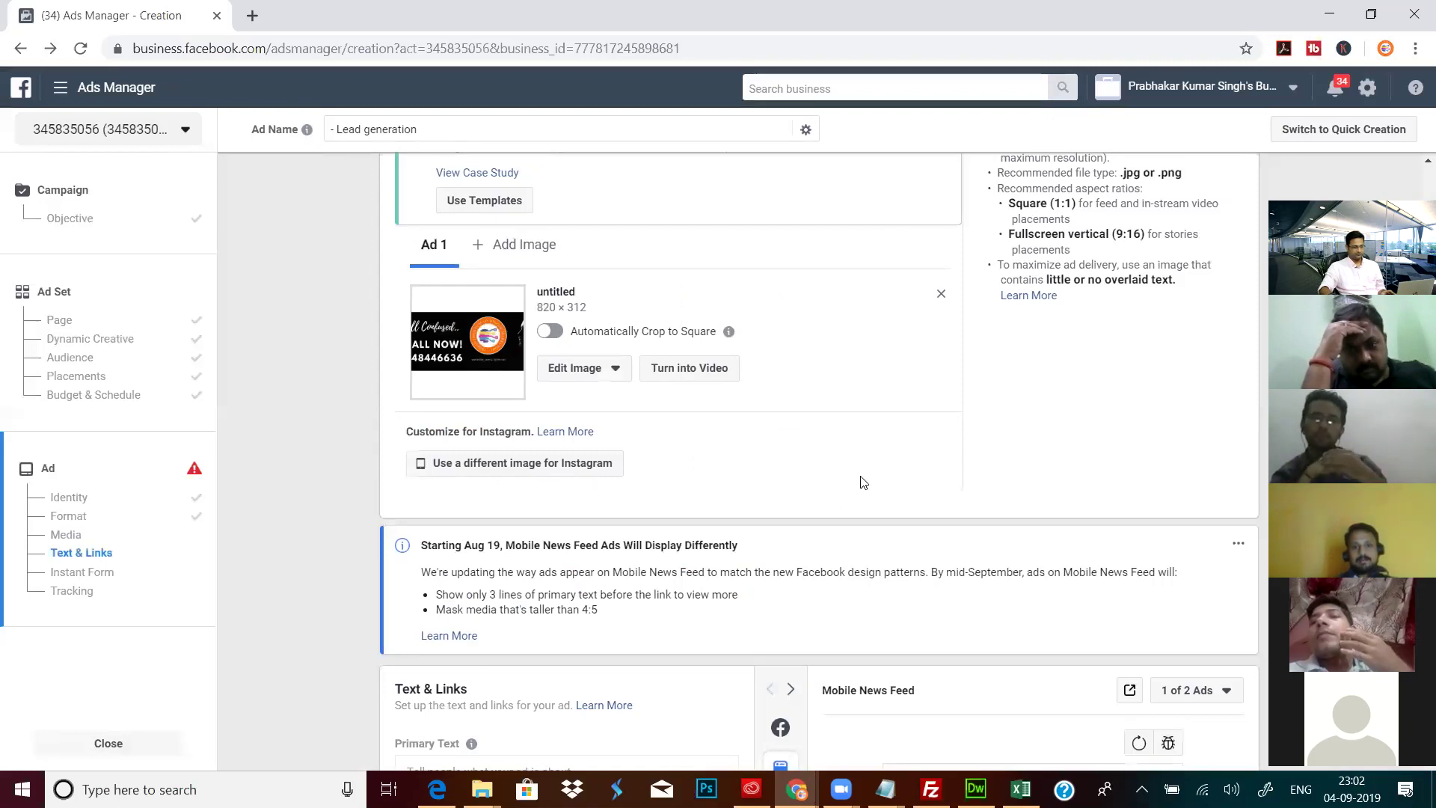
scroll(861, 482, up, 4)
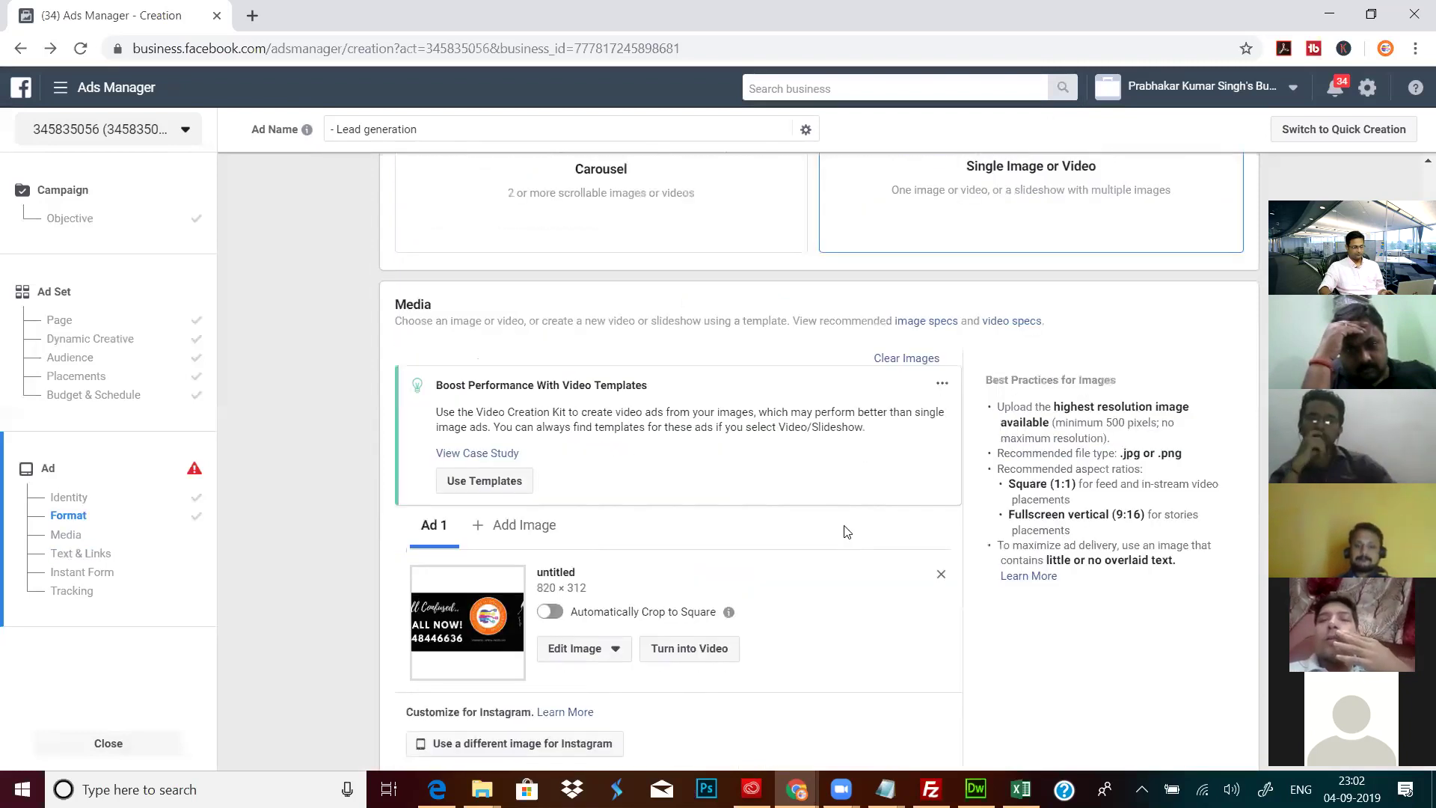
scroll(845, 532, down, 3)
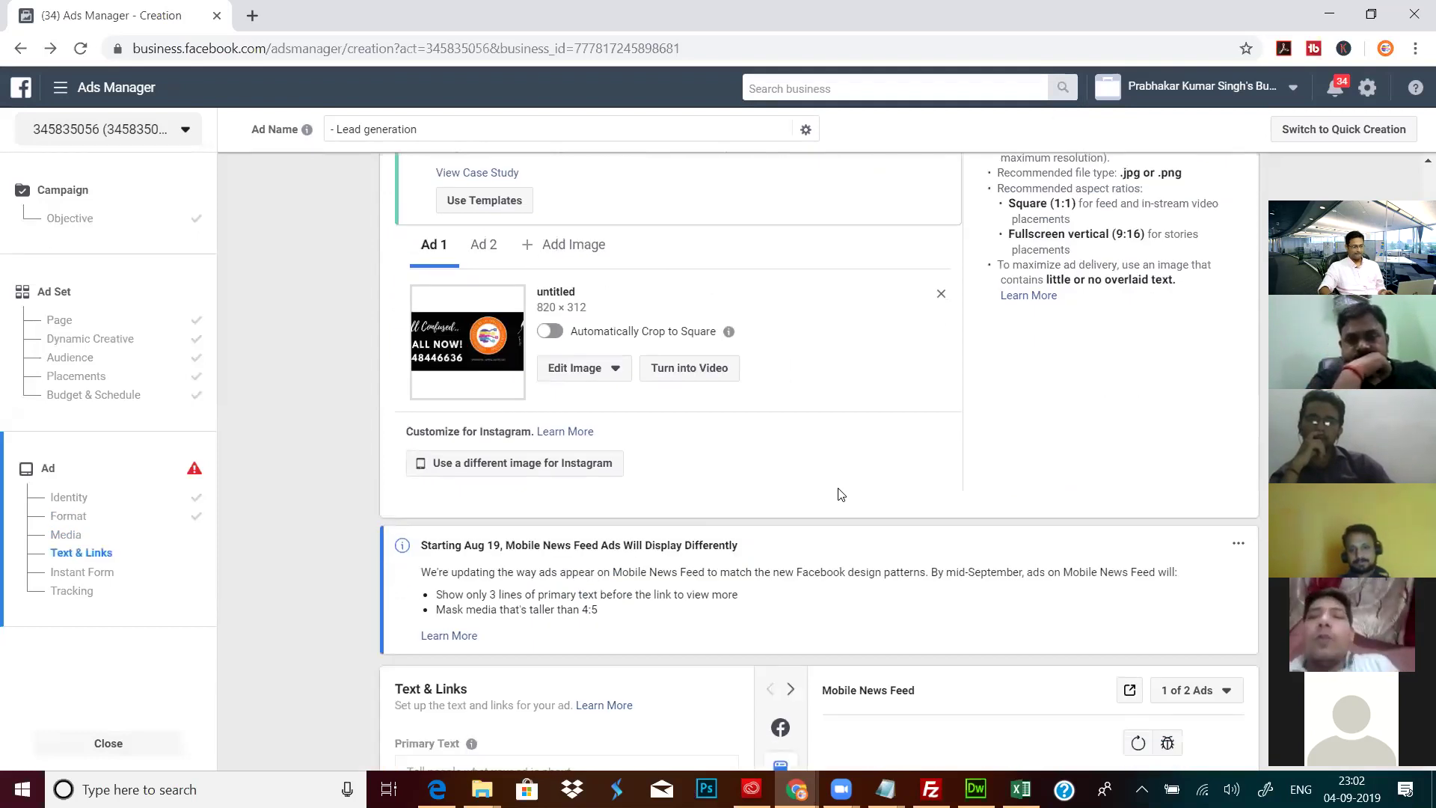
scroll(841, 493, up, 1)
scroll(553, 433, up, 1)
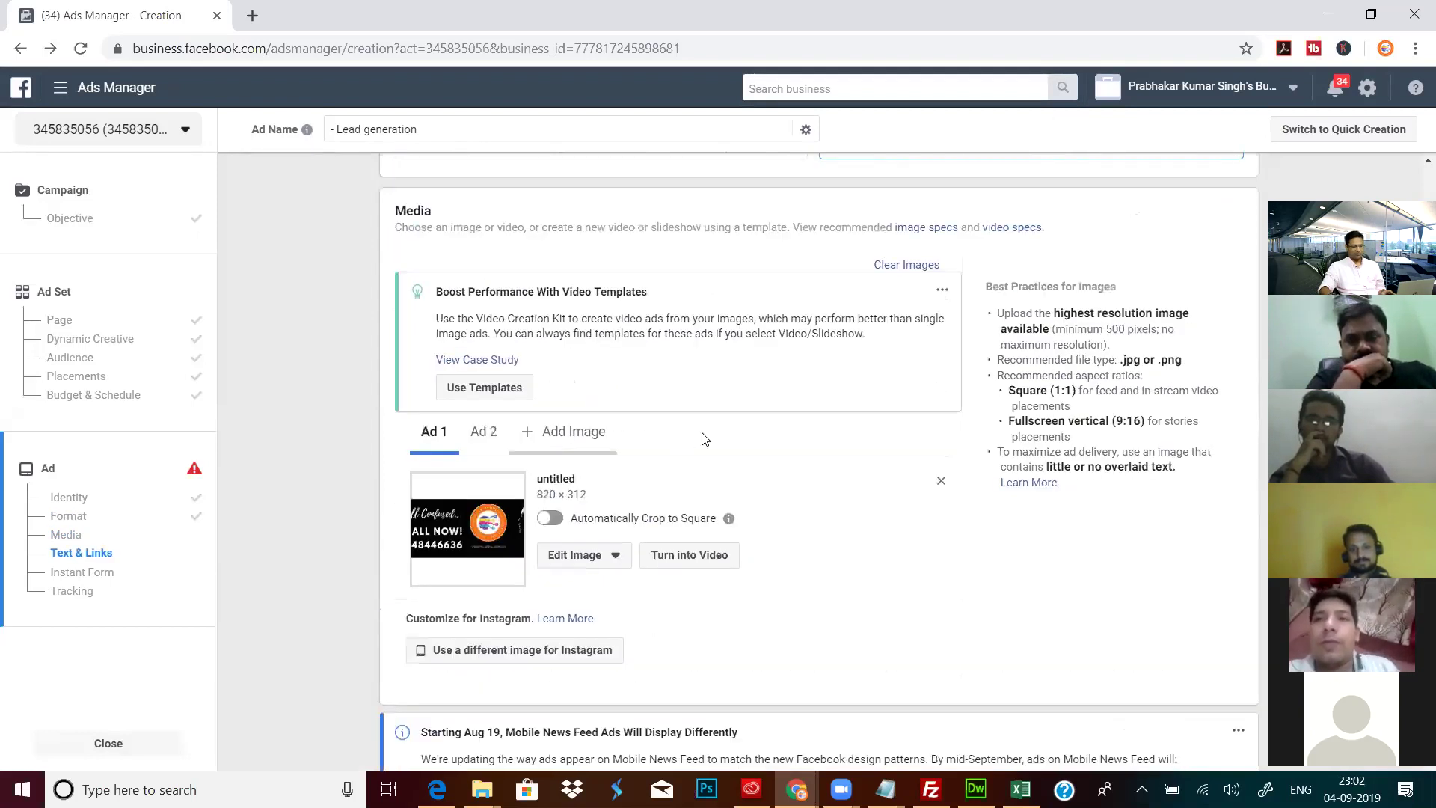
Step: Upload image2 from the Banner folder to the account's image assets, and leave the image selection without applying it
click(704, 440)
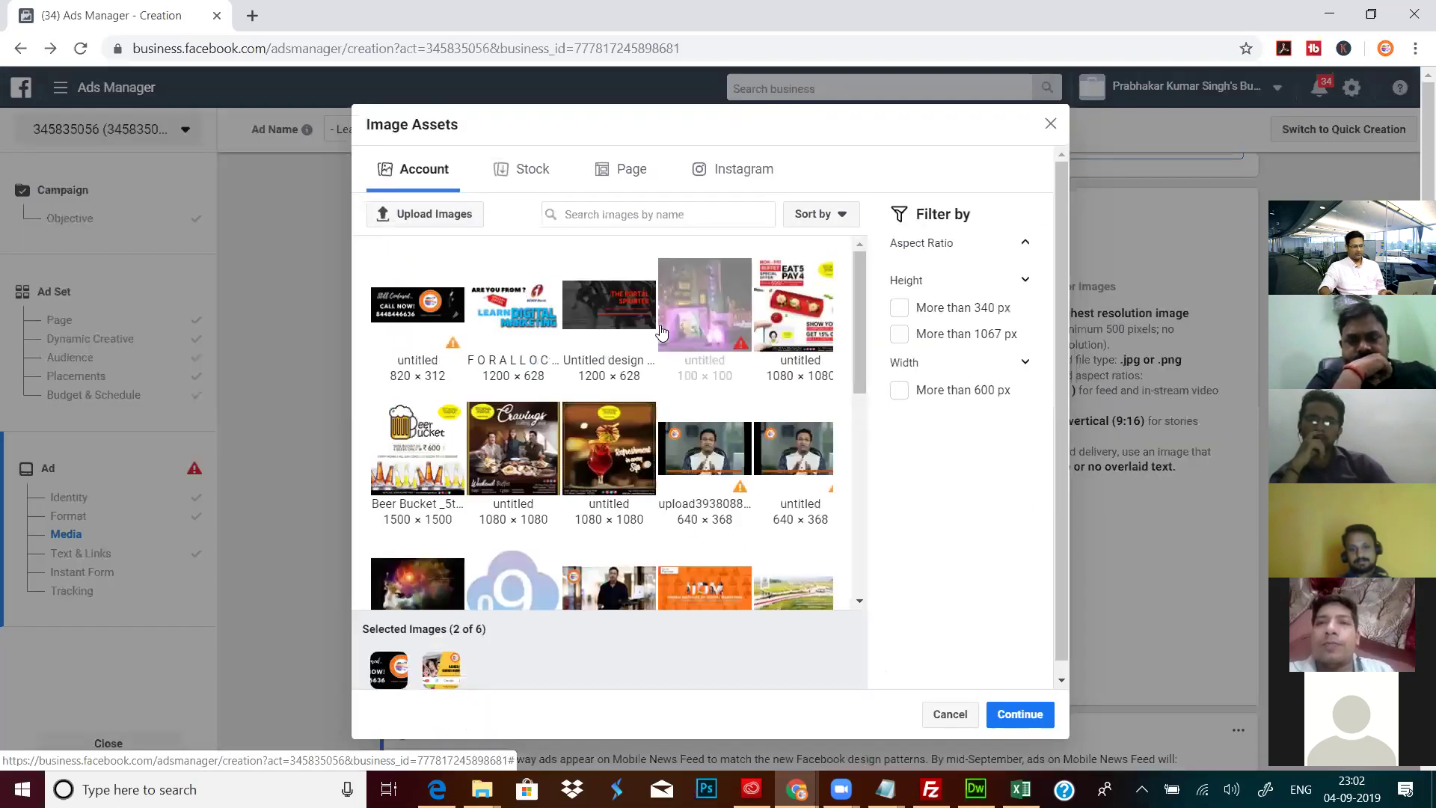
click(434, 215)
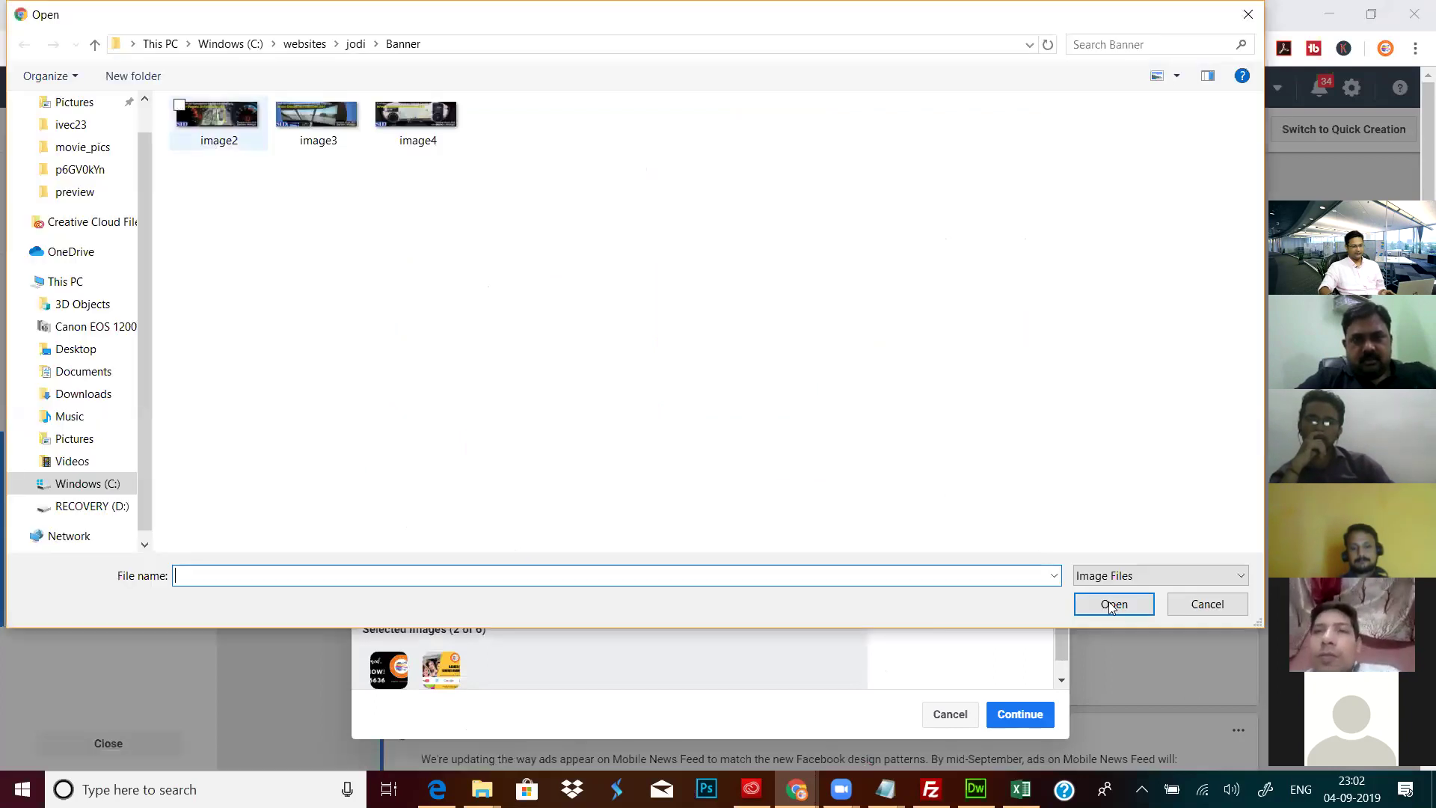
key(shift+Tab)
key(Return)
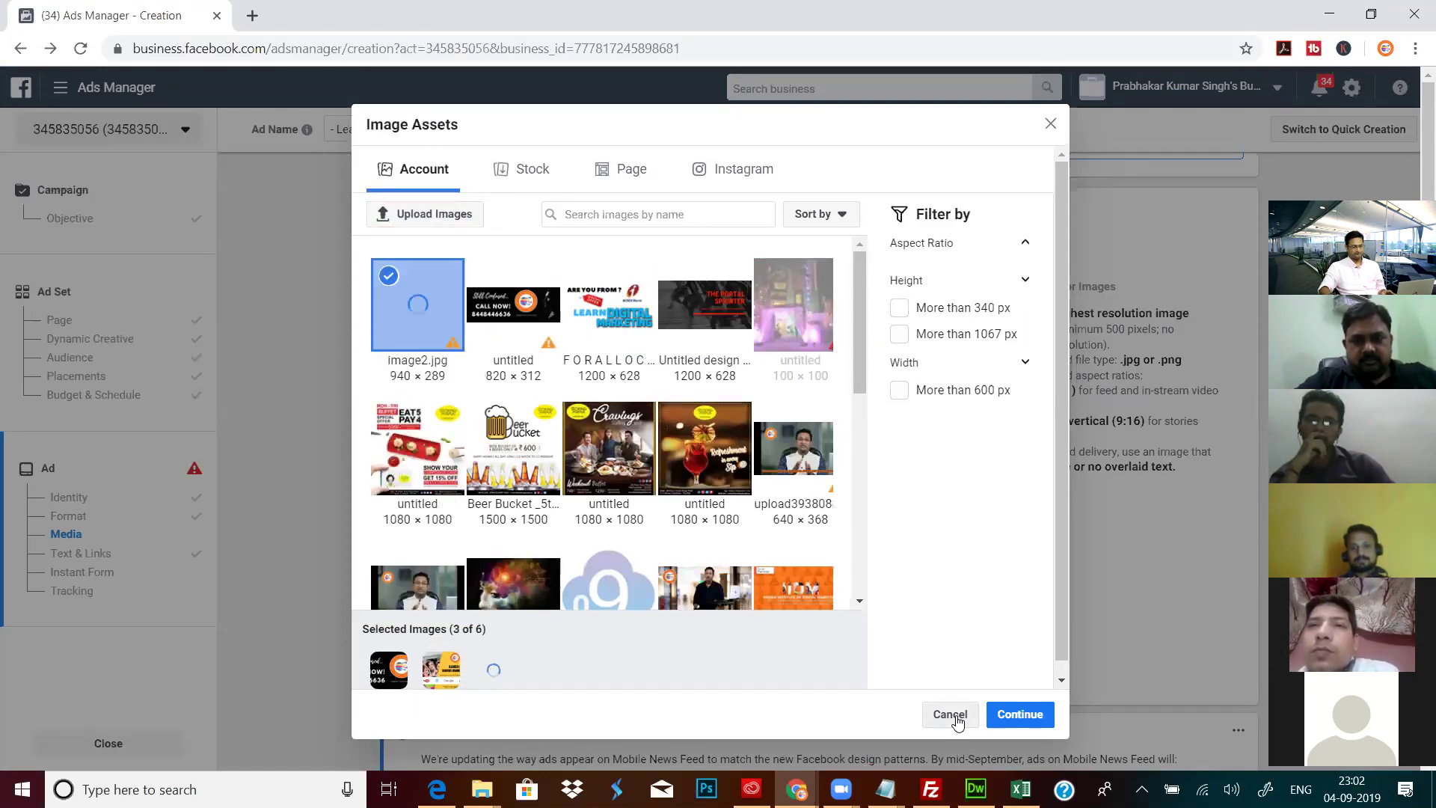
click(956, 716)
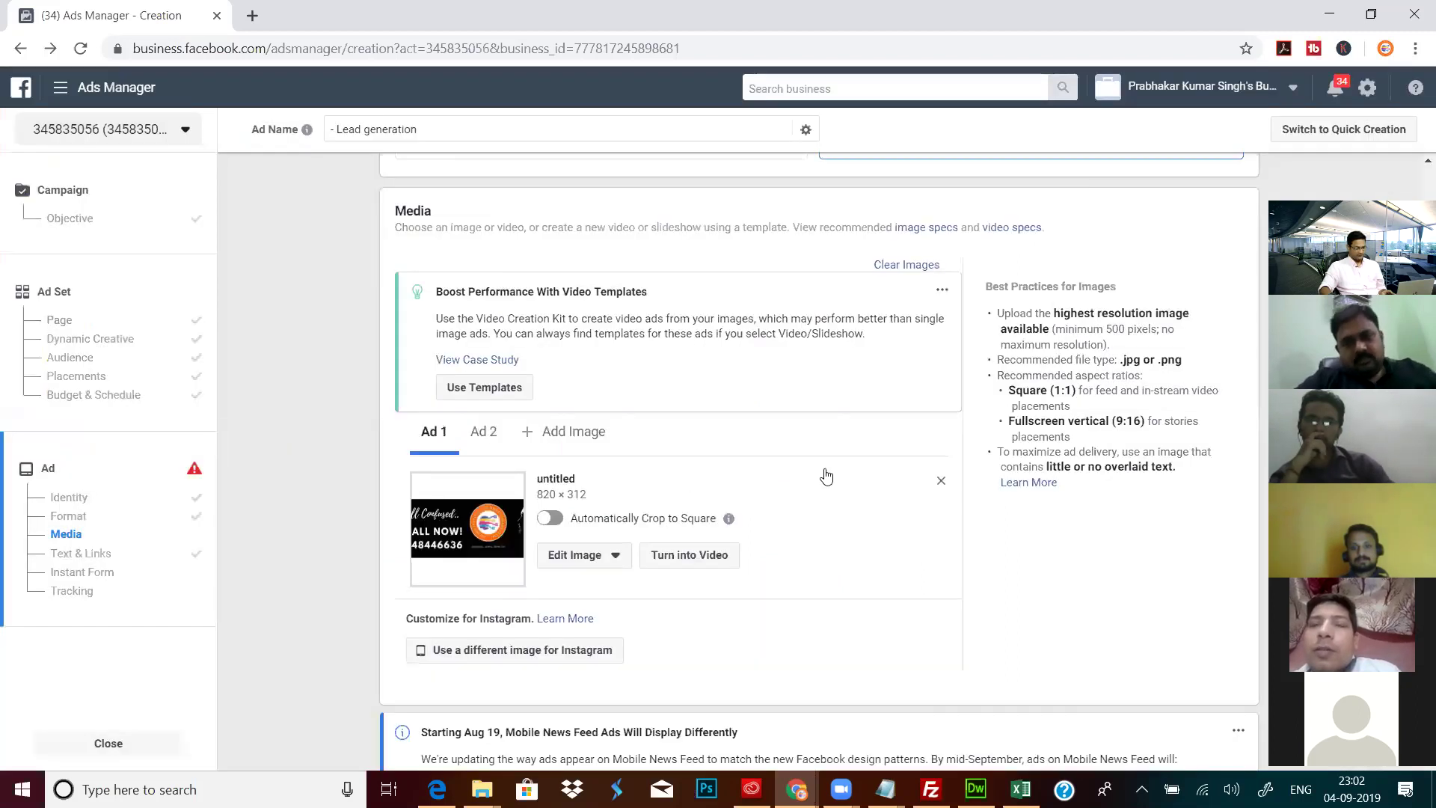
Step: Turn the Ad 1 image into a video using the square Feature an Image template, and start customizing it
scroll(823, 475, down, 1)
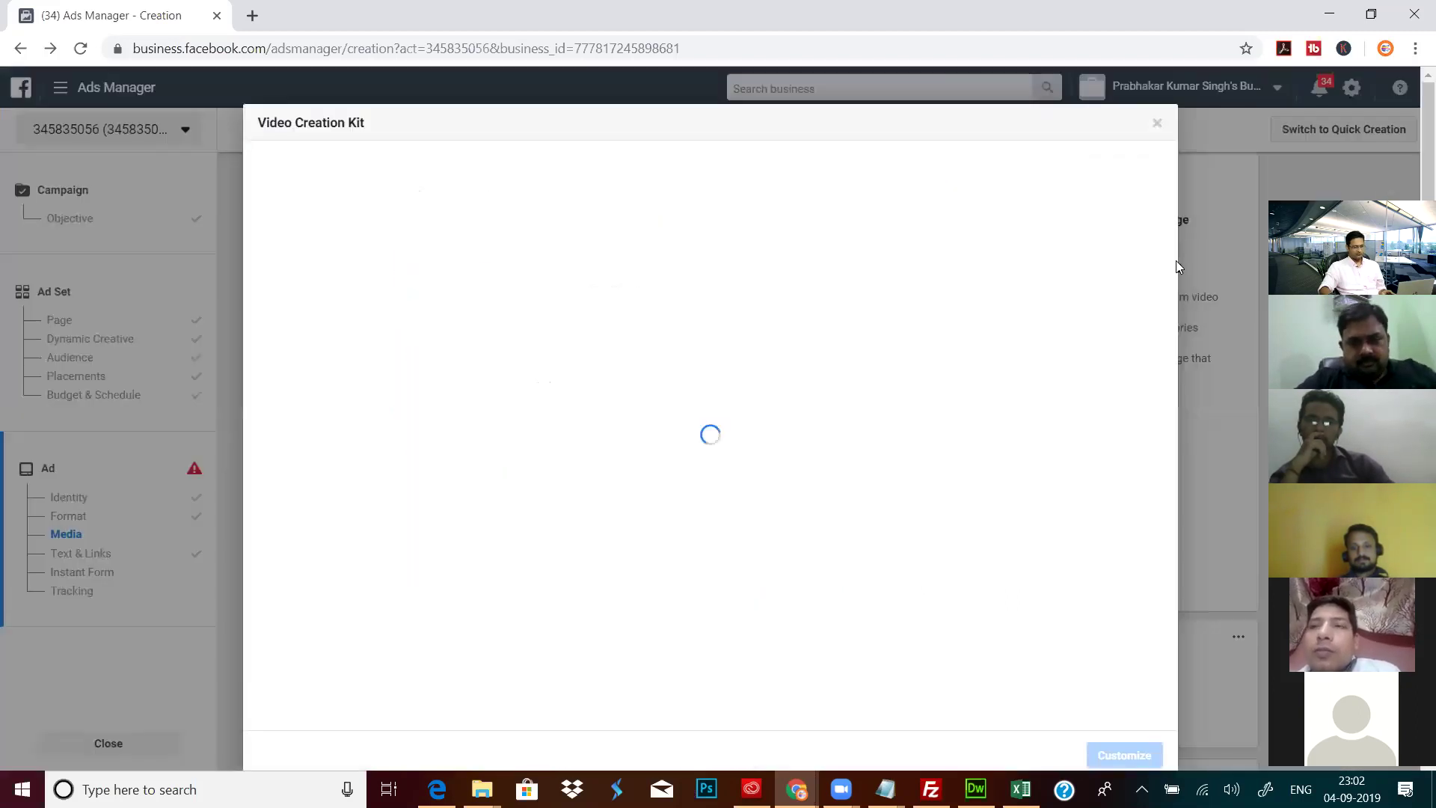
click(1156, 128)
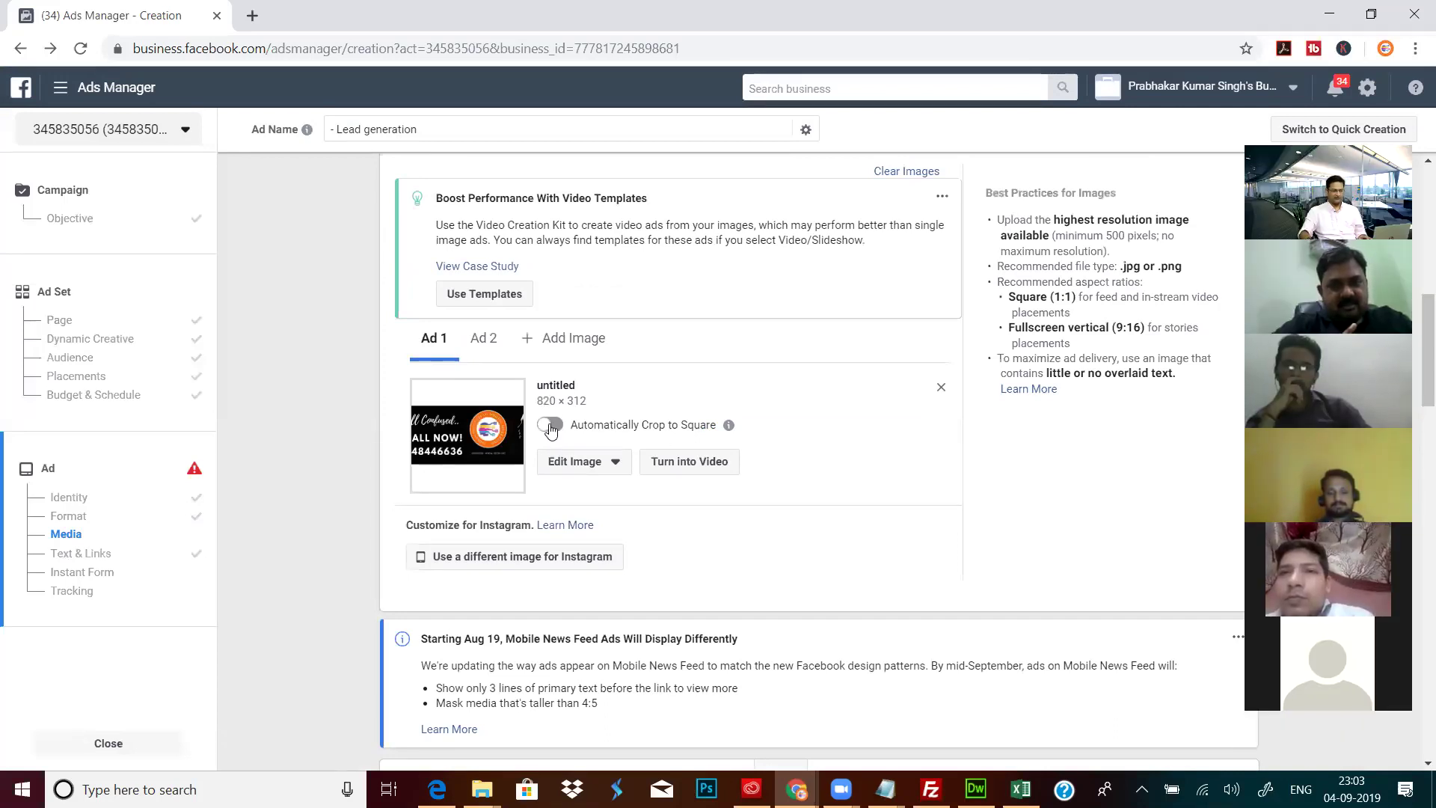
click(687, 469)
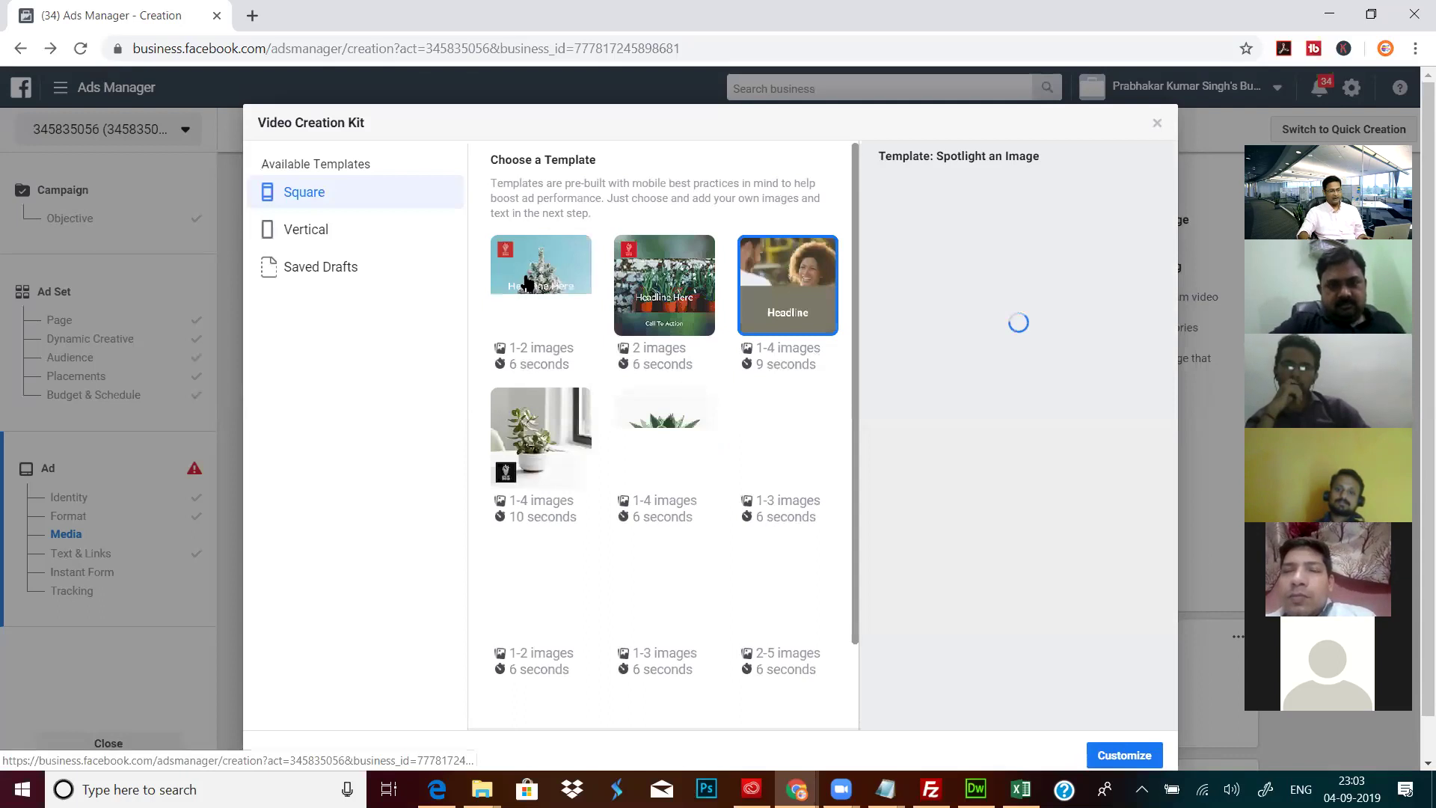
click(528, 282)
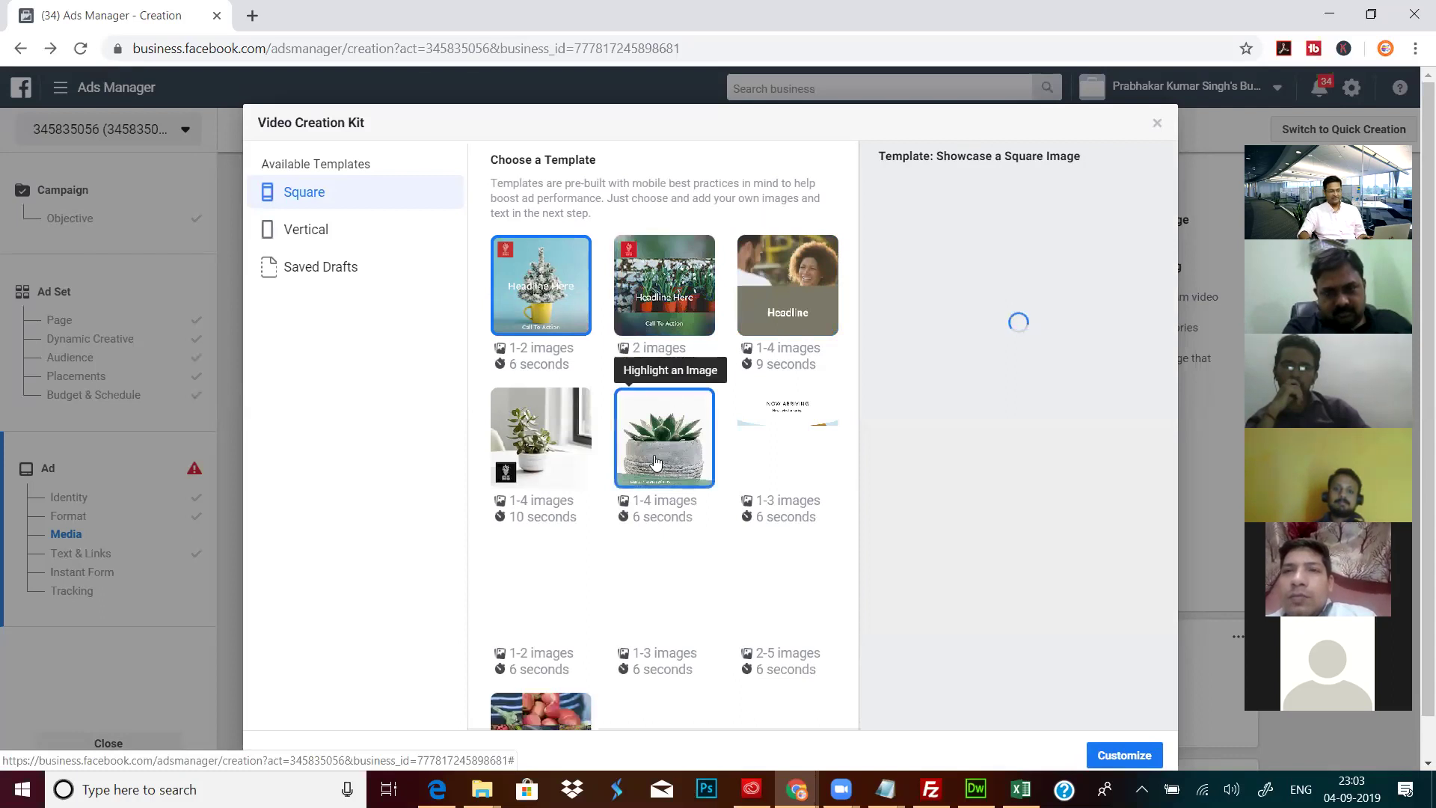
click(554, 454)
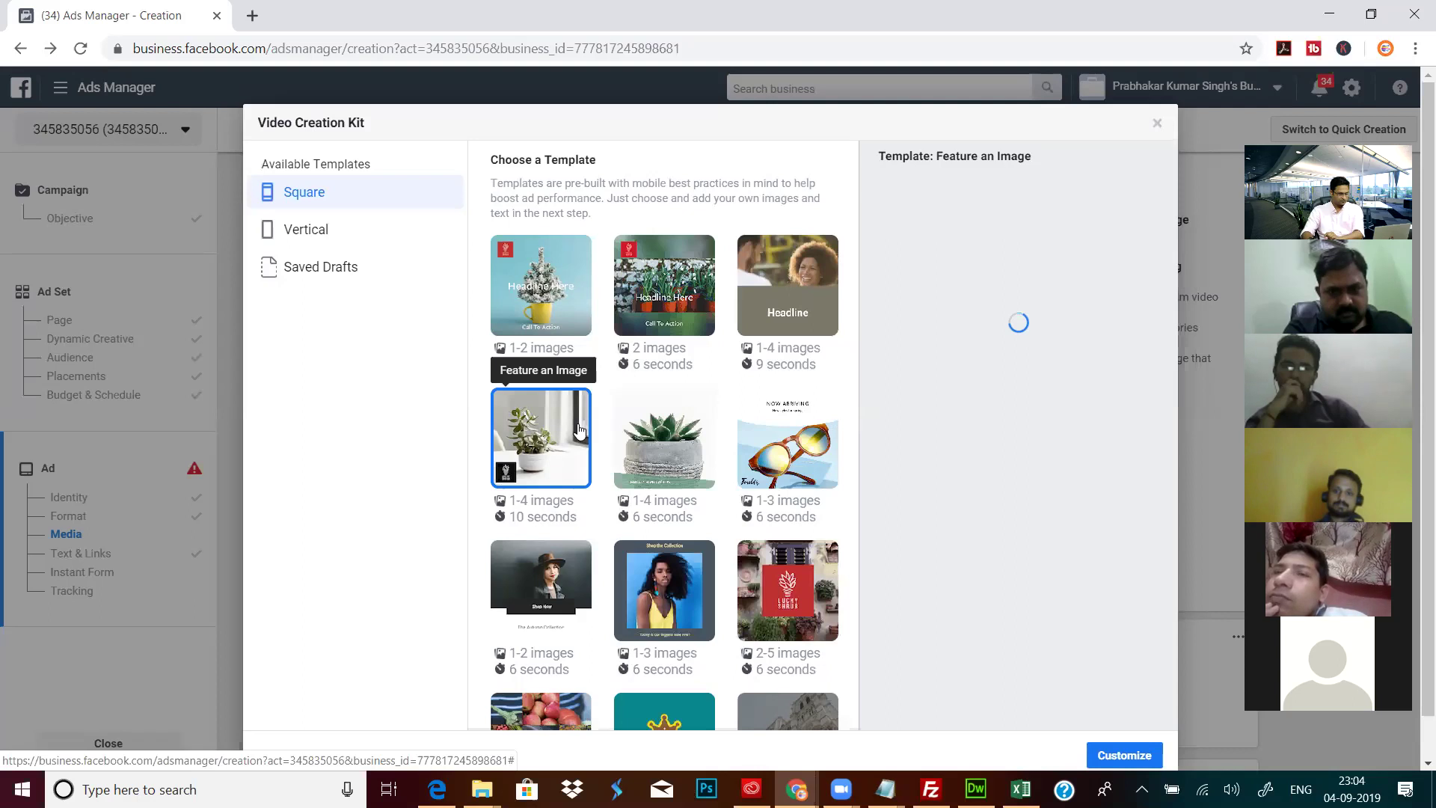
click(1140, 757)
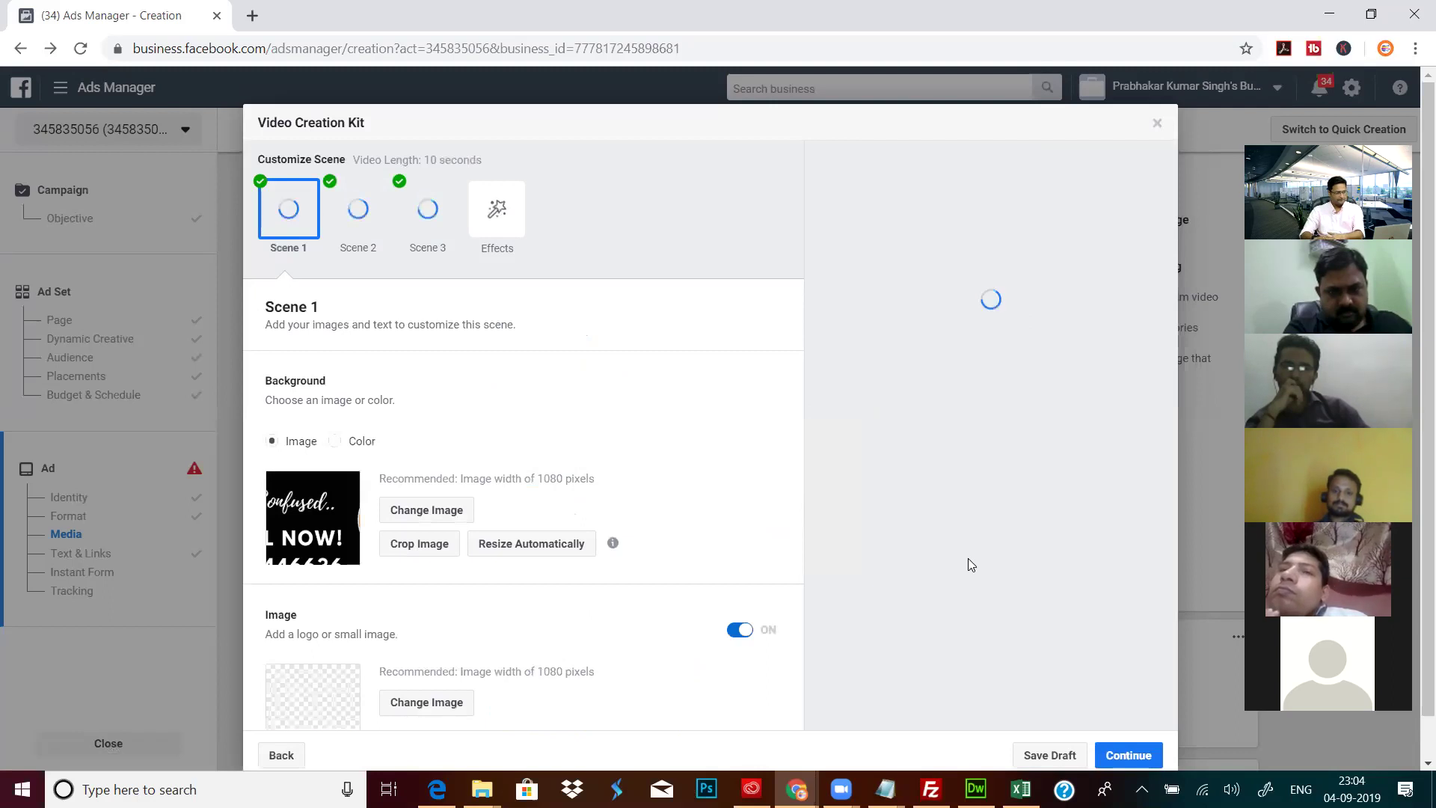
Step: Examine the video's effects, scene settings and playback preview, and close the Video Creation Kit without saving
click(502, 225)
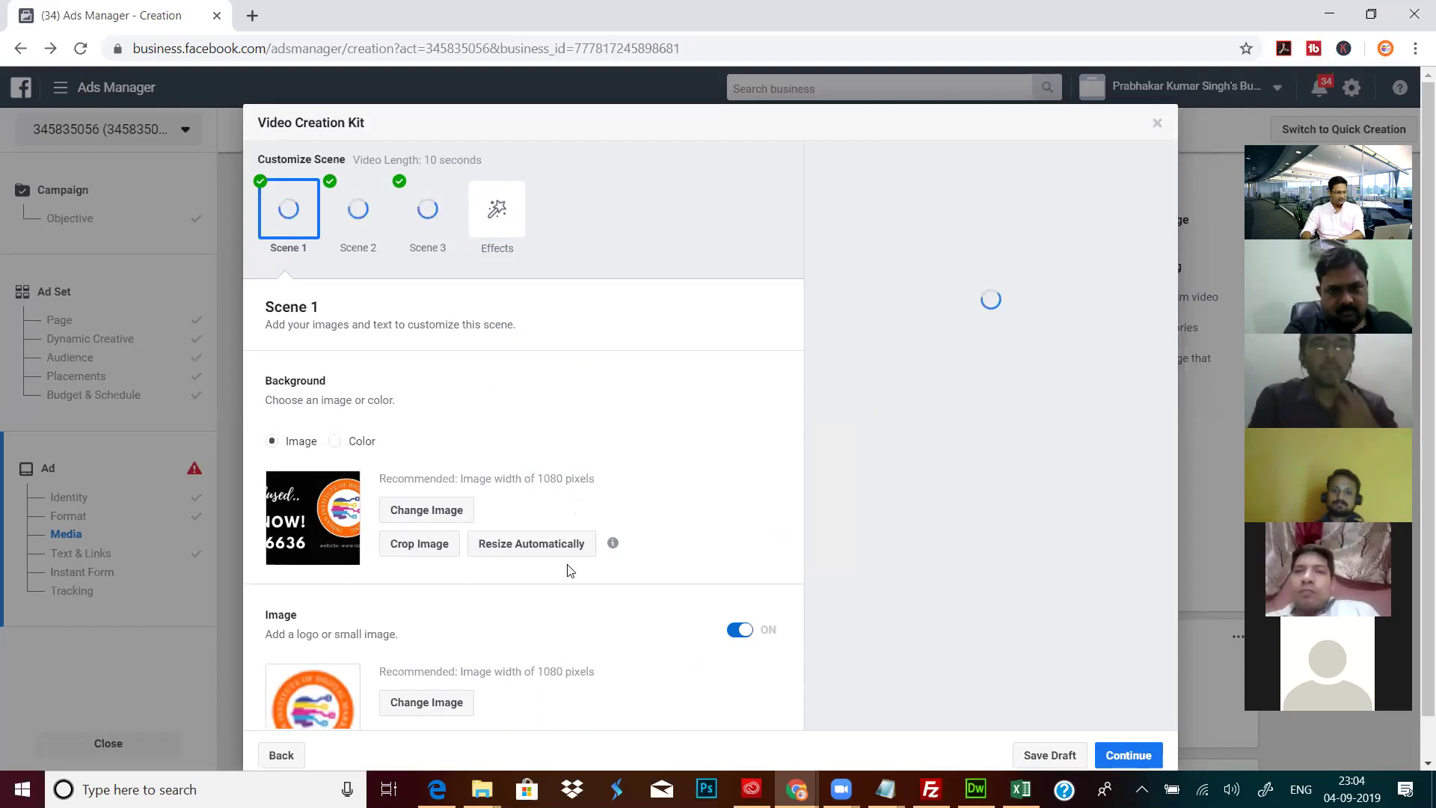
scroll(570, 569, down, 2)
scroll(555, 583, up, 1)
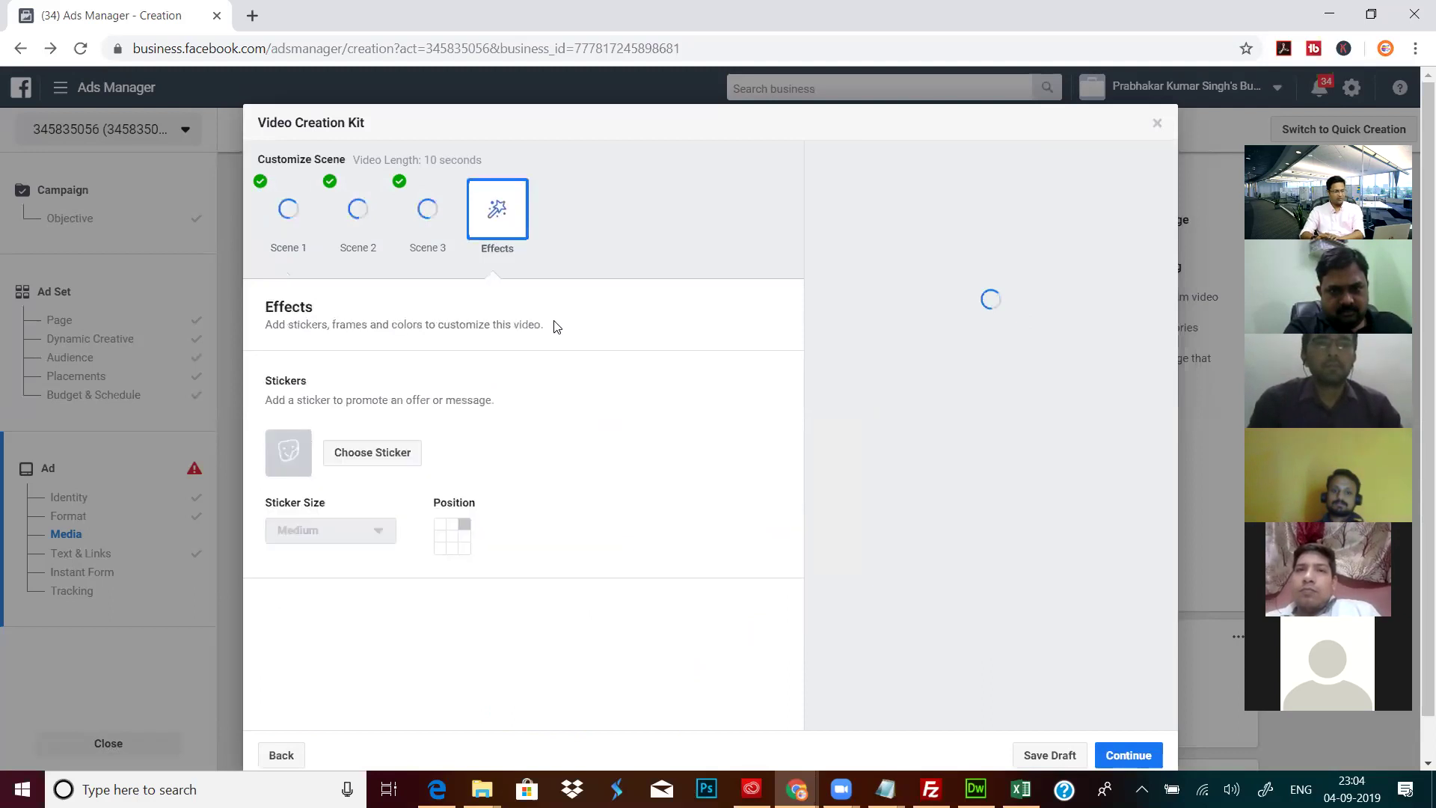
click(325, 215)
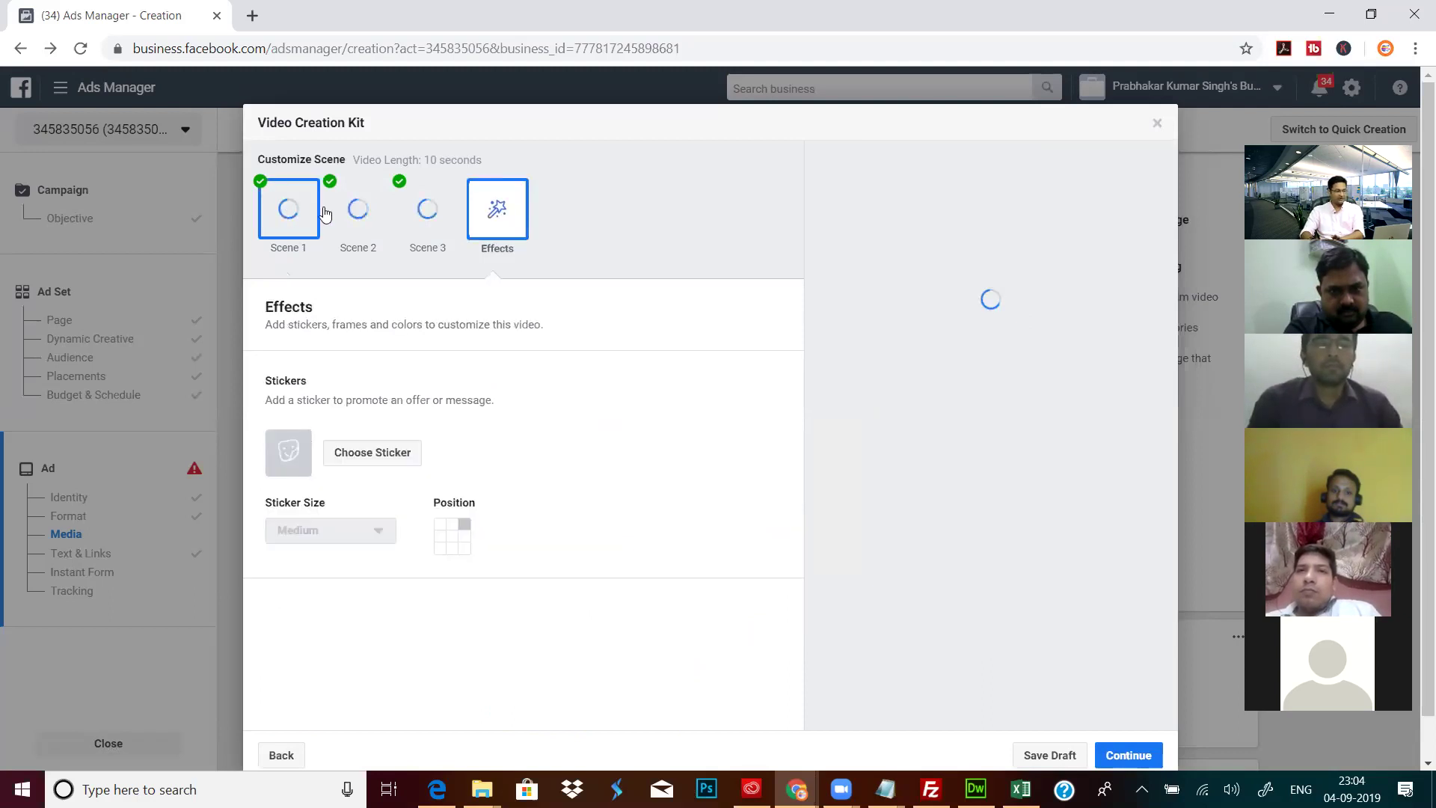
click(433, 245)
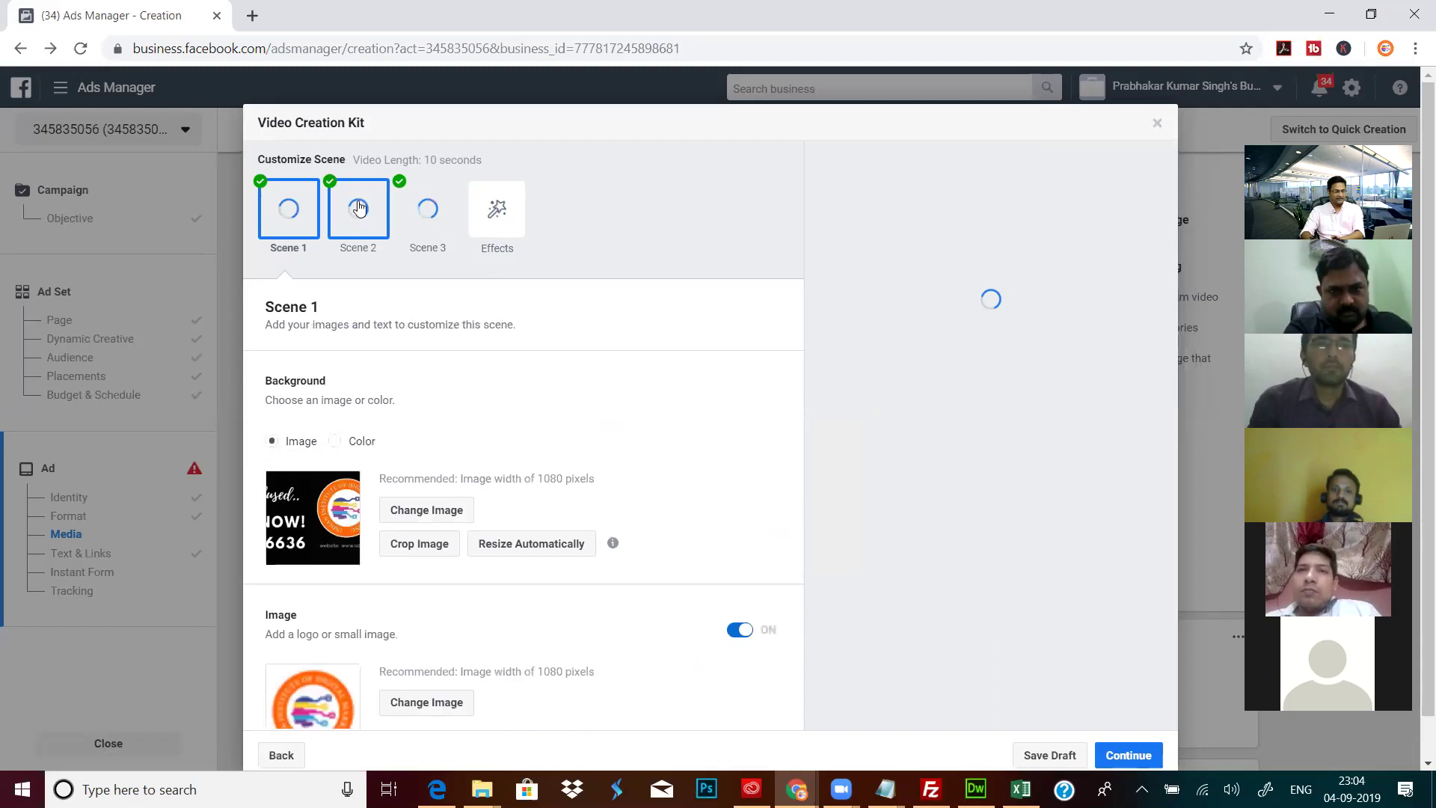
click(359, 210)
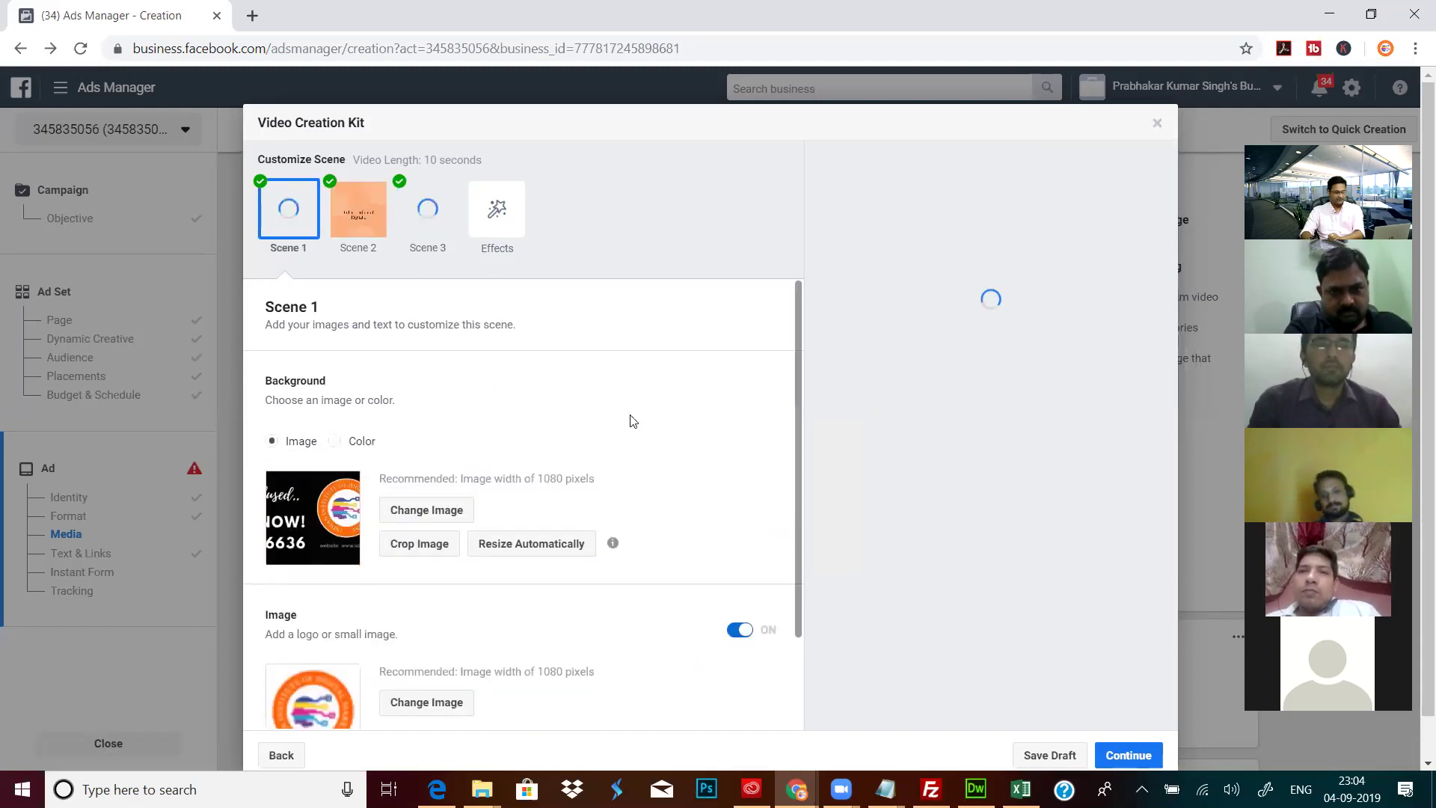
scroll(631, 420, down, 2)
click(858, 456)
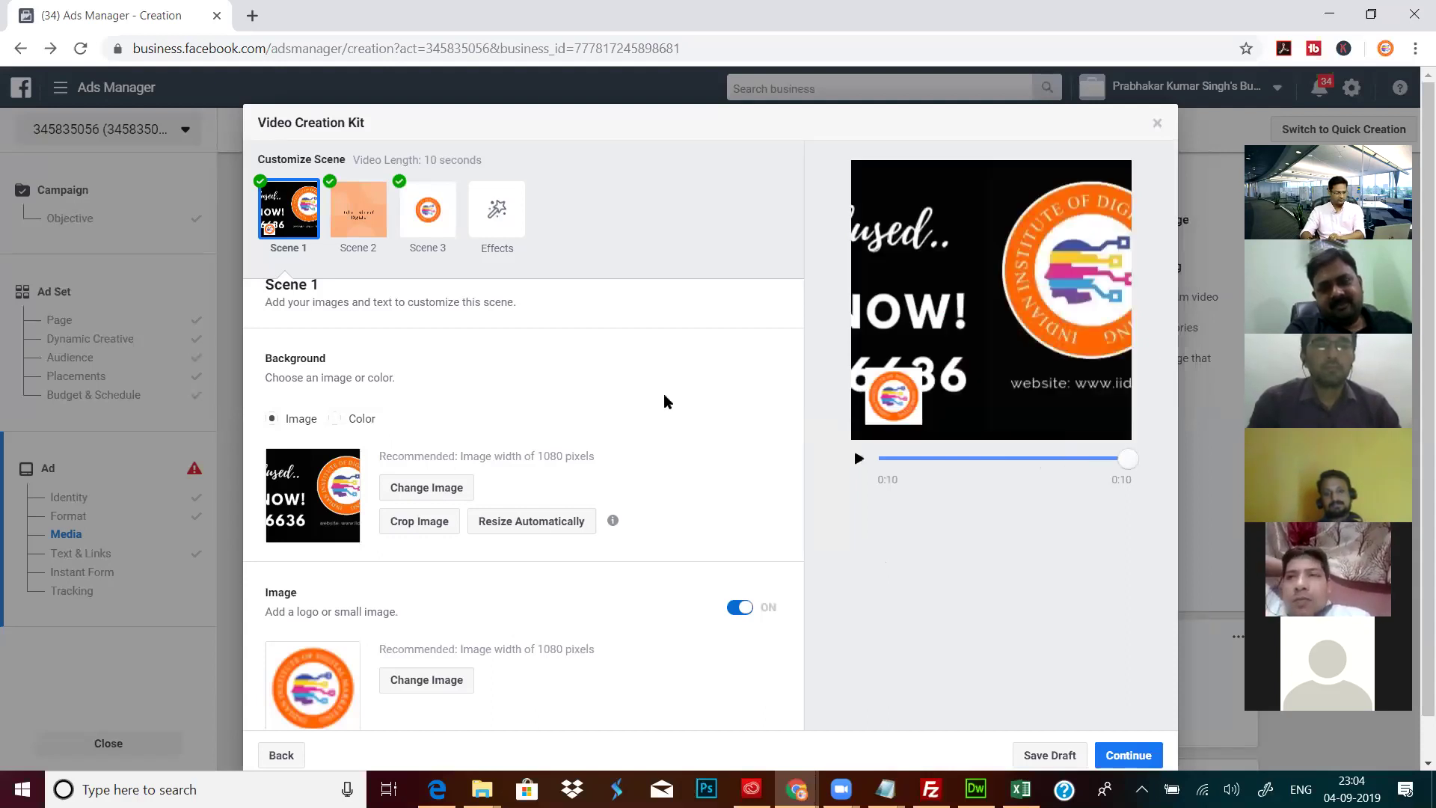
click(1157, 122)
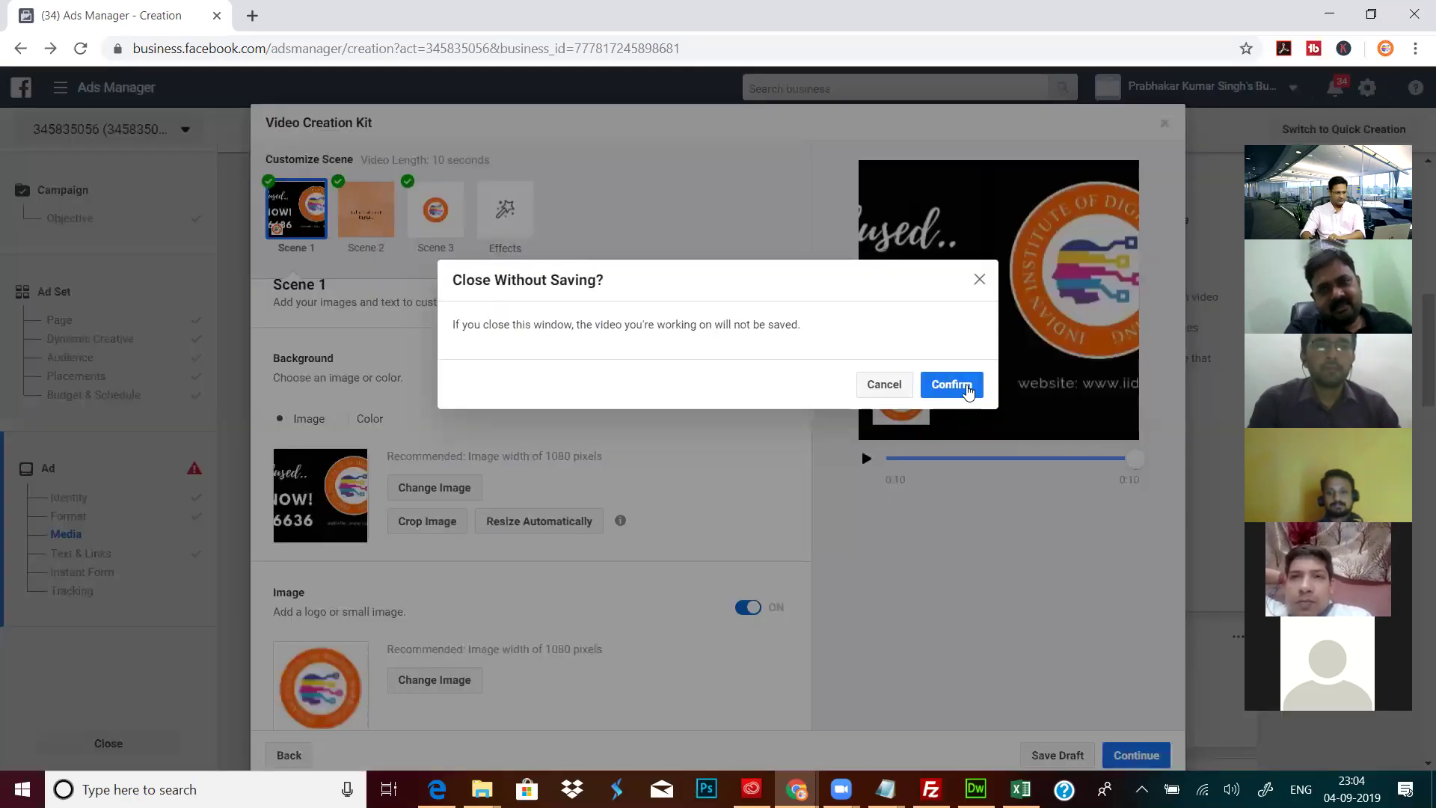
click(951, 385)
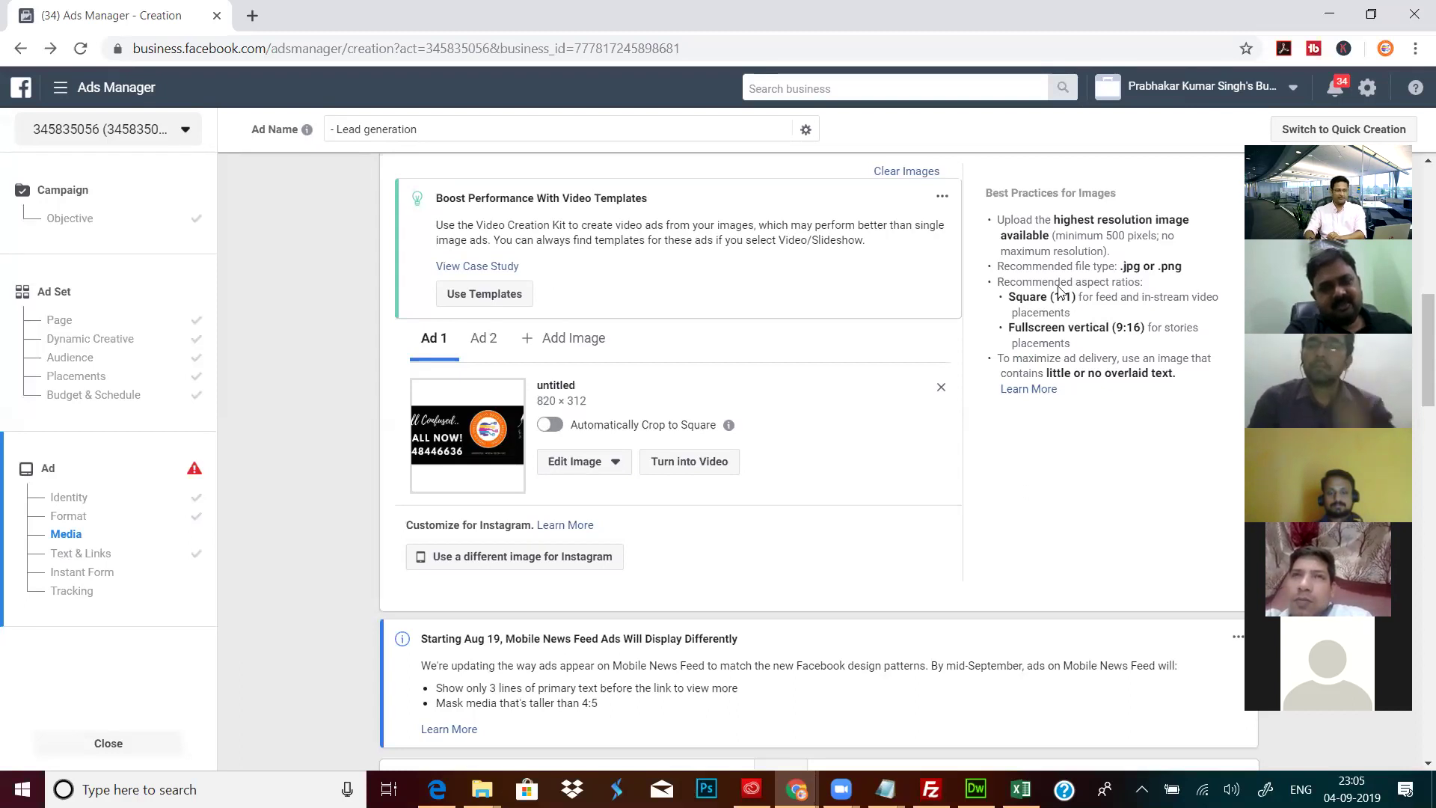
Step: Fill the ad's primary text with two placeholder lines, "dkjfhkdjshfkdsf" and "hjbdfjhbsdjhfds"
scroll(1058, 291, up, 3)
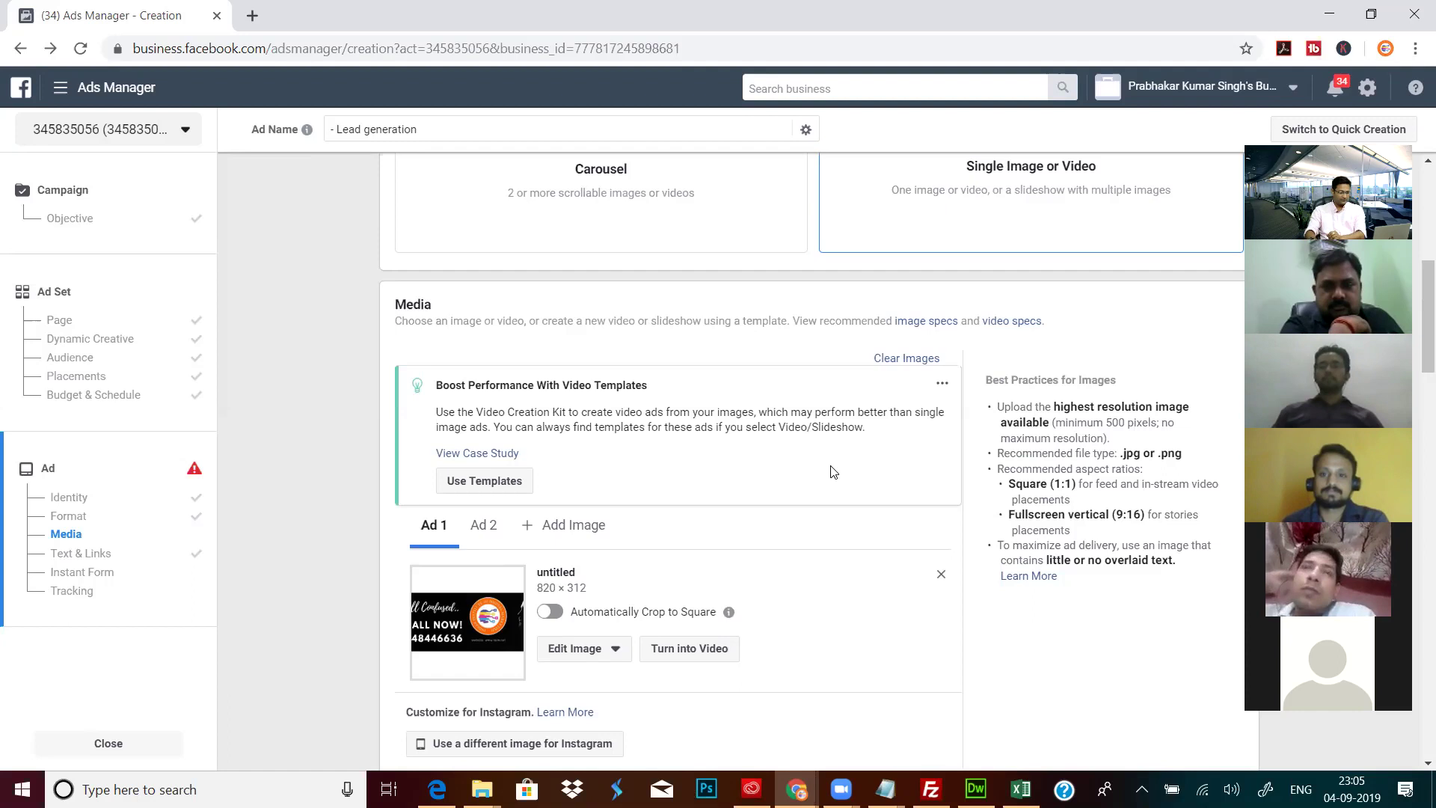
scroll(828, 471, down, 9)
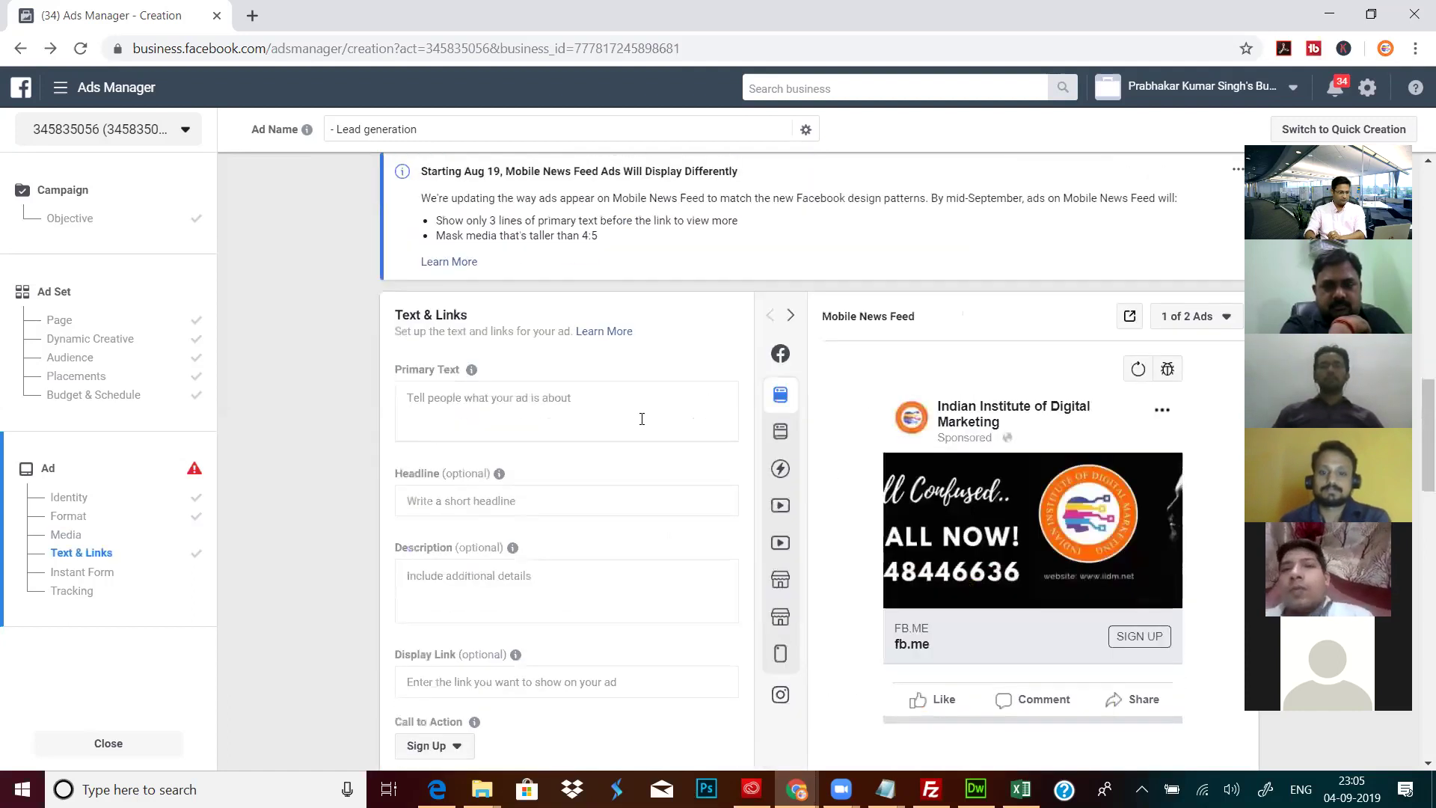
scroll(503, 283, down, 1)
click(489, 320)
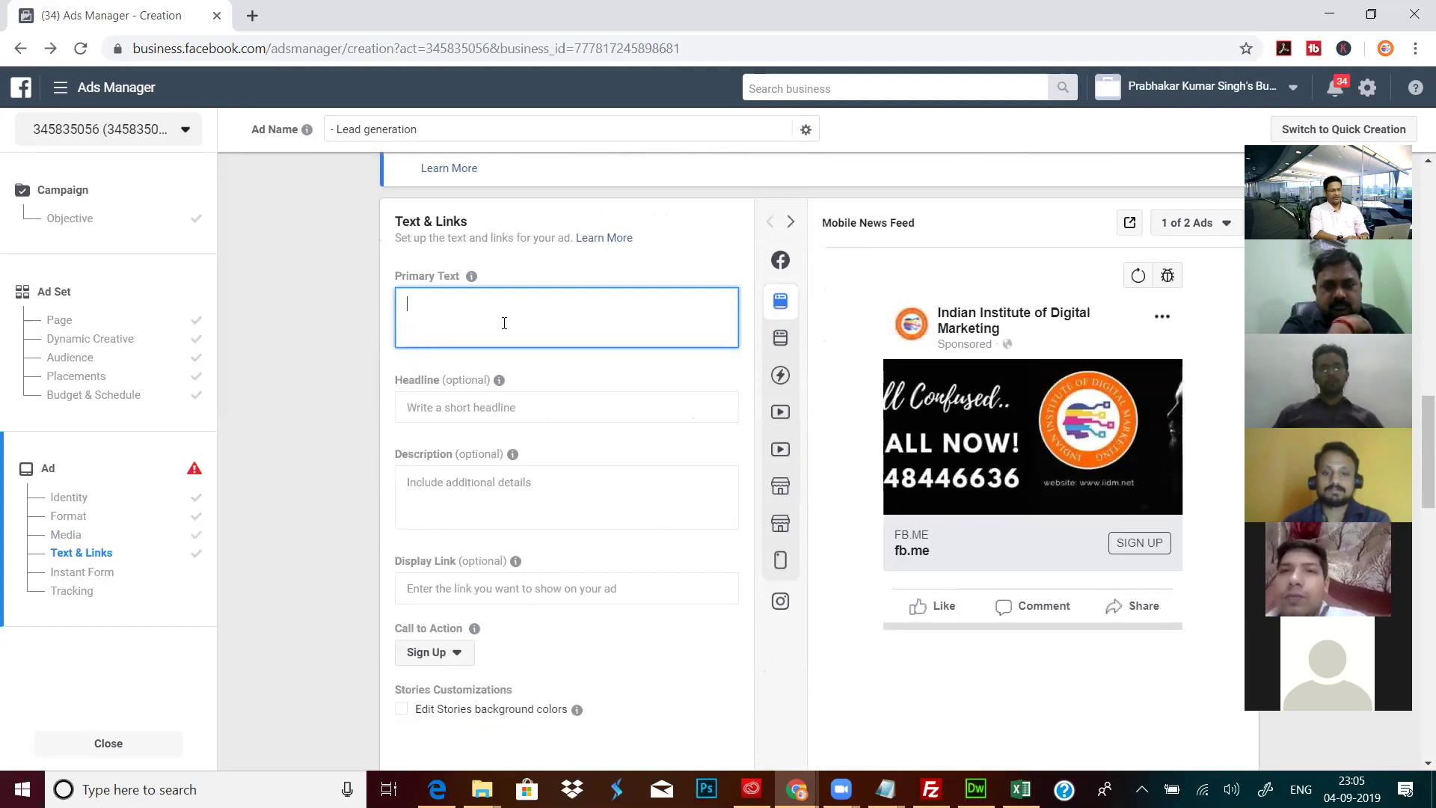
text(dkjfhkdjshfkdsf)
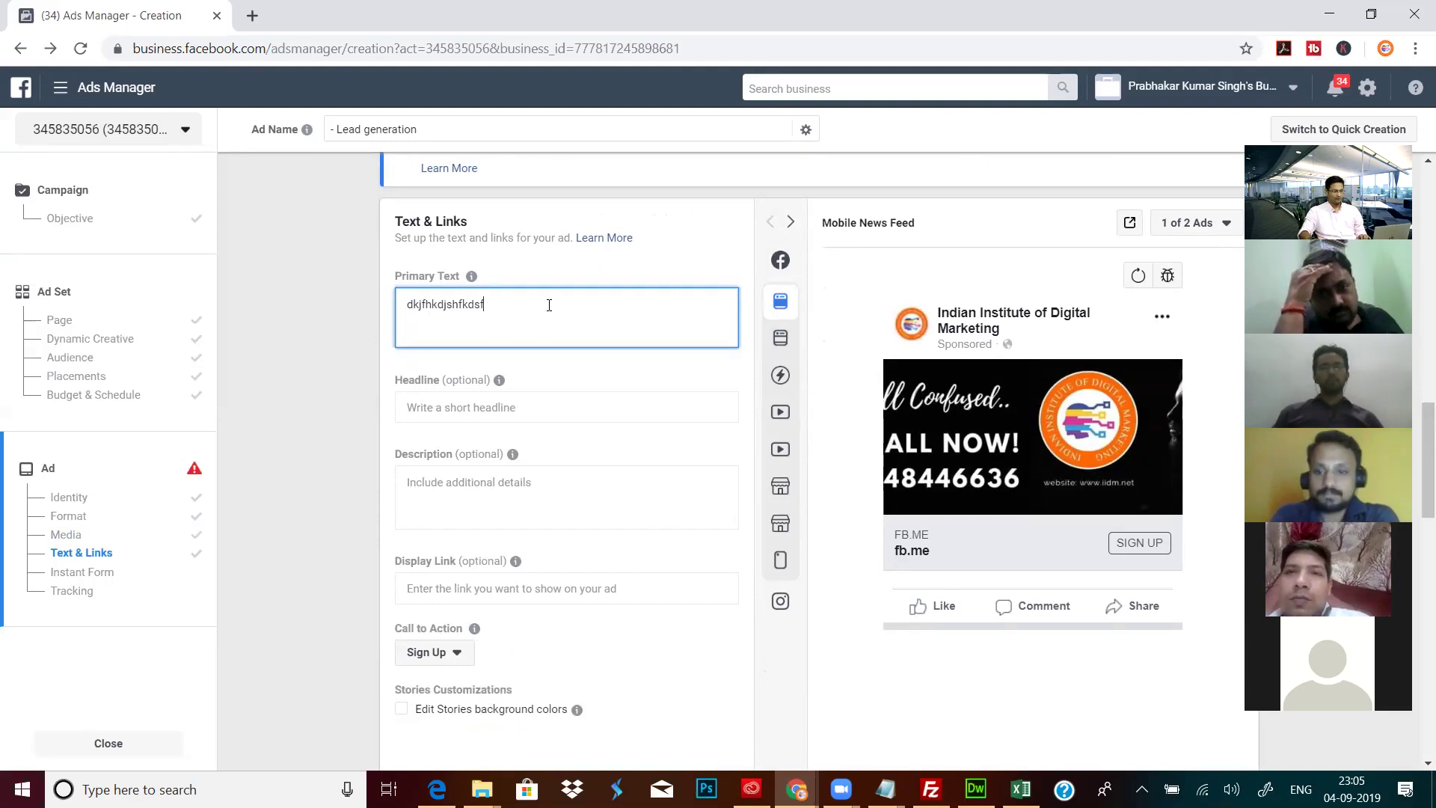
key(Return)
text(hjbdfjhbsdjhfds)
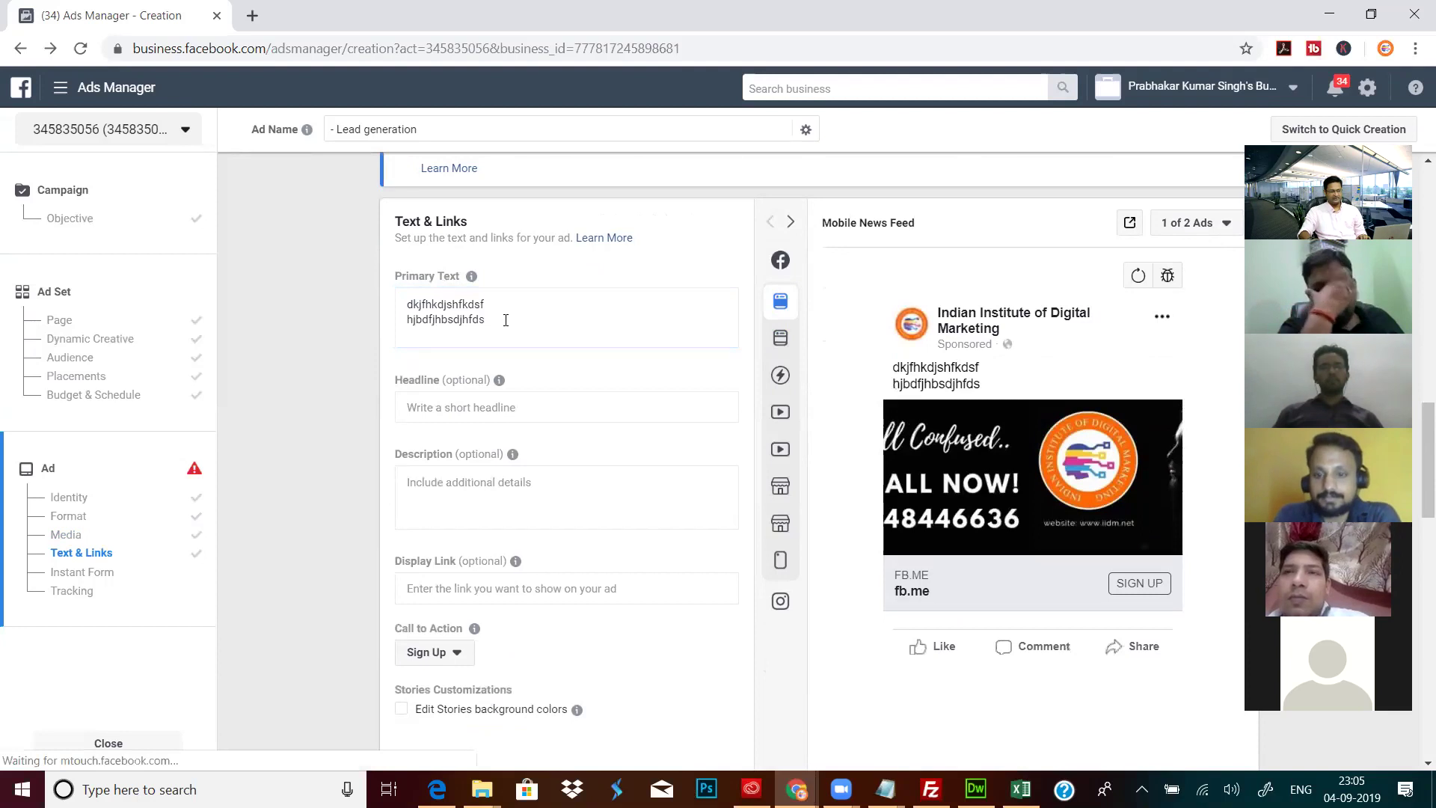
Step: Replace the primary text with "jdhsgfjkhsdgjfhgdsjfhdsgfkjhdsfjkdhsgfj kdsjhfkldsjhfkdsjfdsk f" and set the headline to "Indian Institute Of Digital Maketing"
click(390, 291)
click(580, 302)
key(ctrl+a)
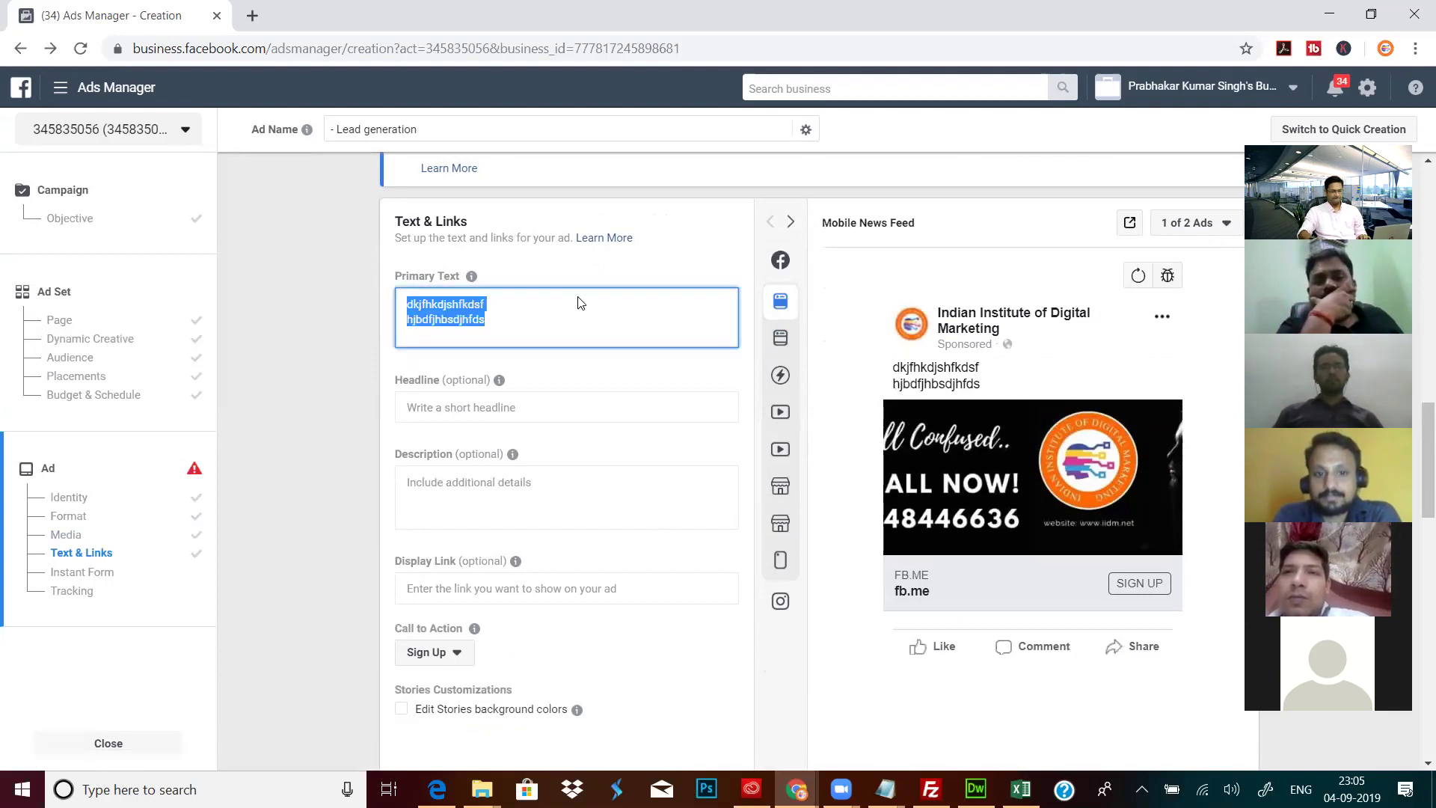
key(BackSpace)
text(jdhsgfjkhsdgjfhgdsjfhdsgfkjhdsfjkdhsgfj )
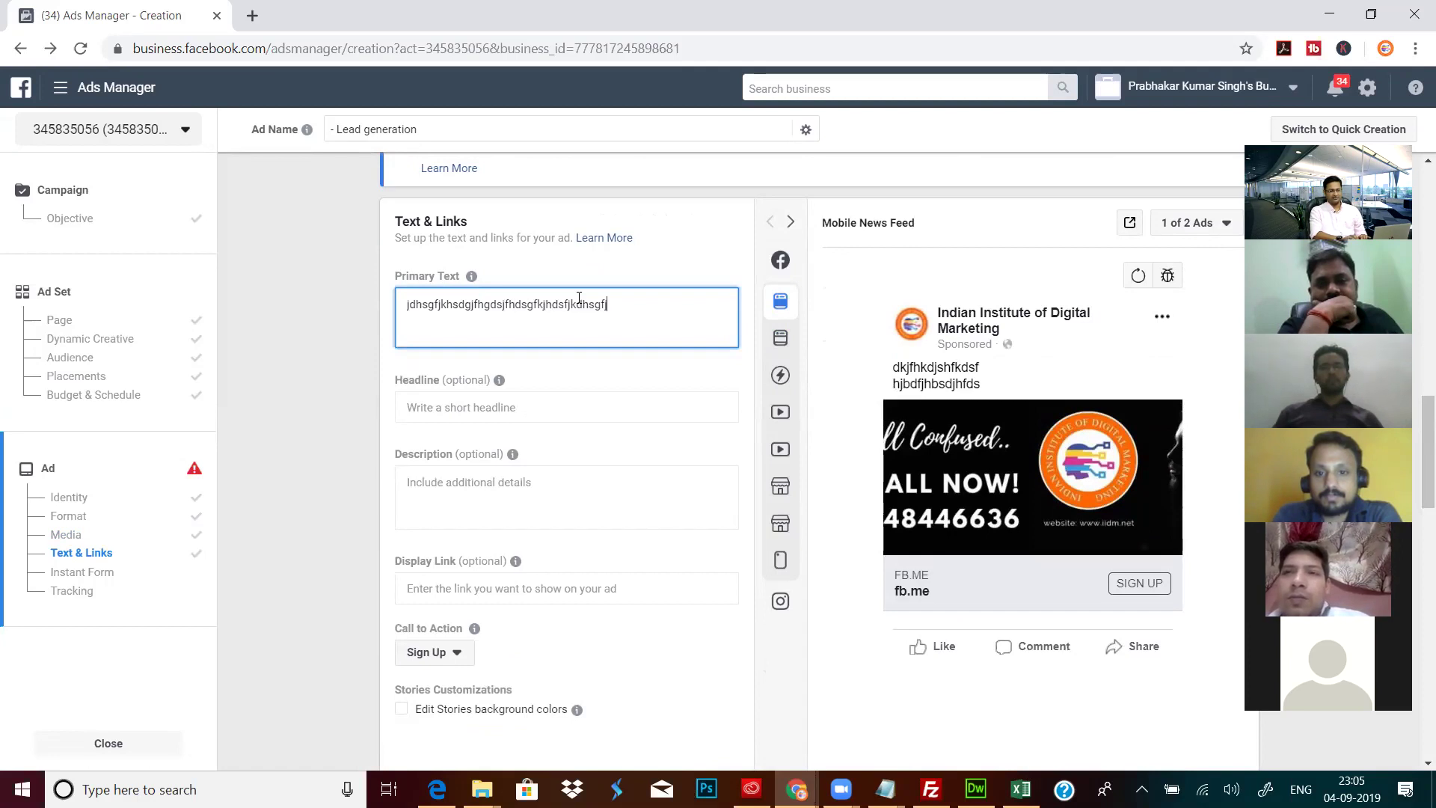
text(kdsjhfkldsjhfkdsjfdsk f)
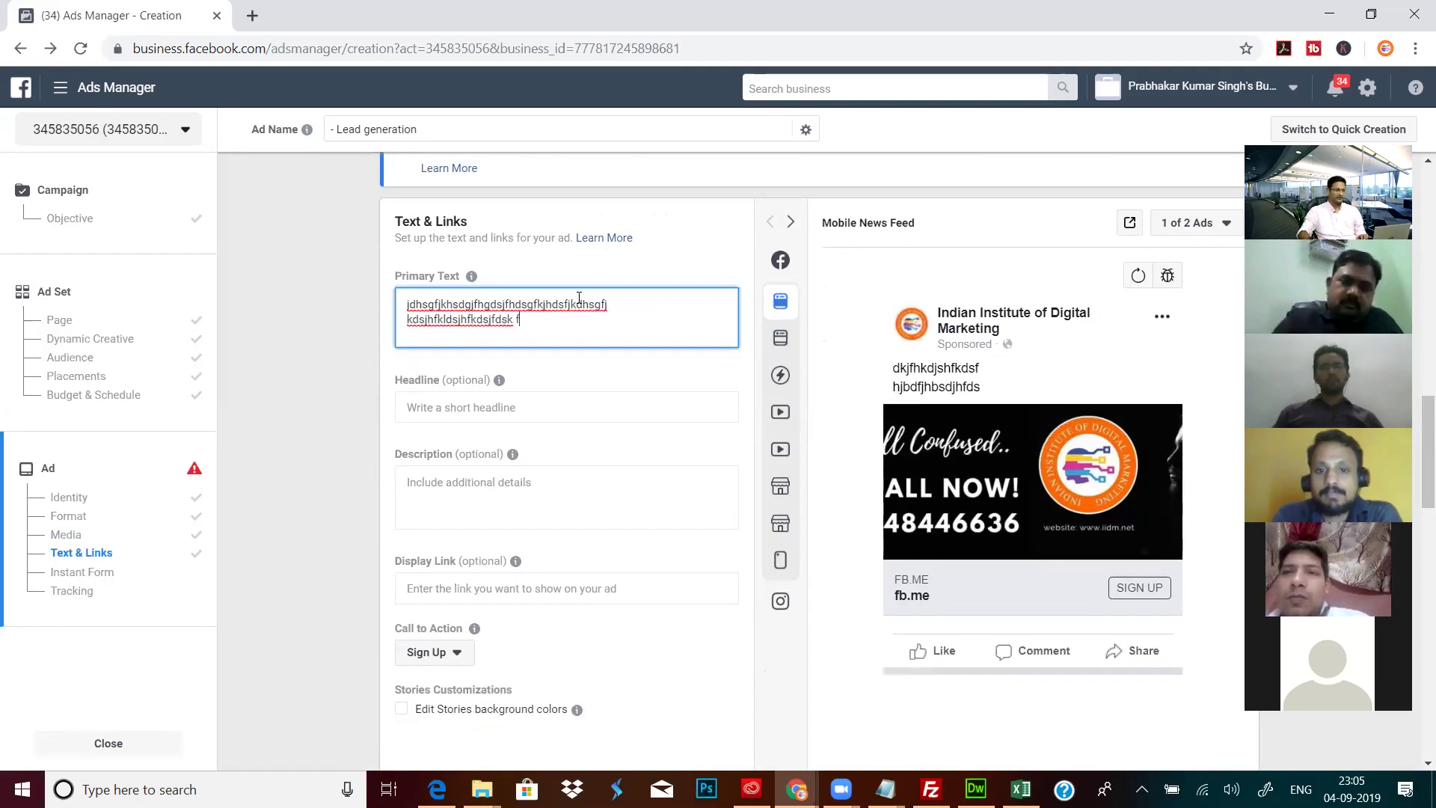
click(547, 410)
text(Indian Institute Of Digital Marketing)
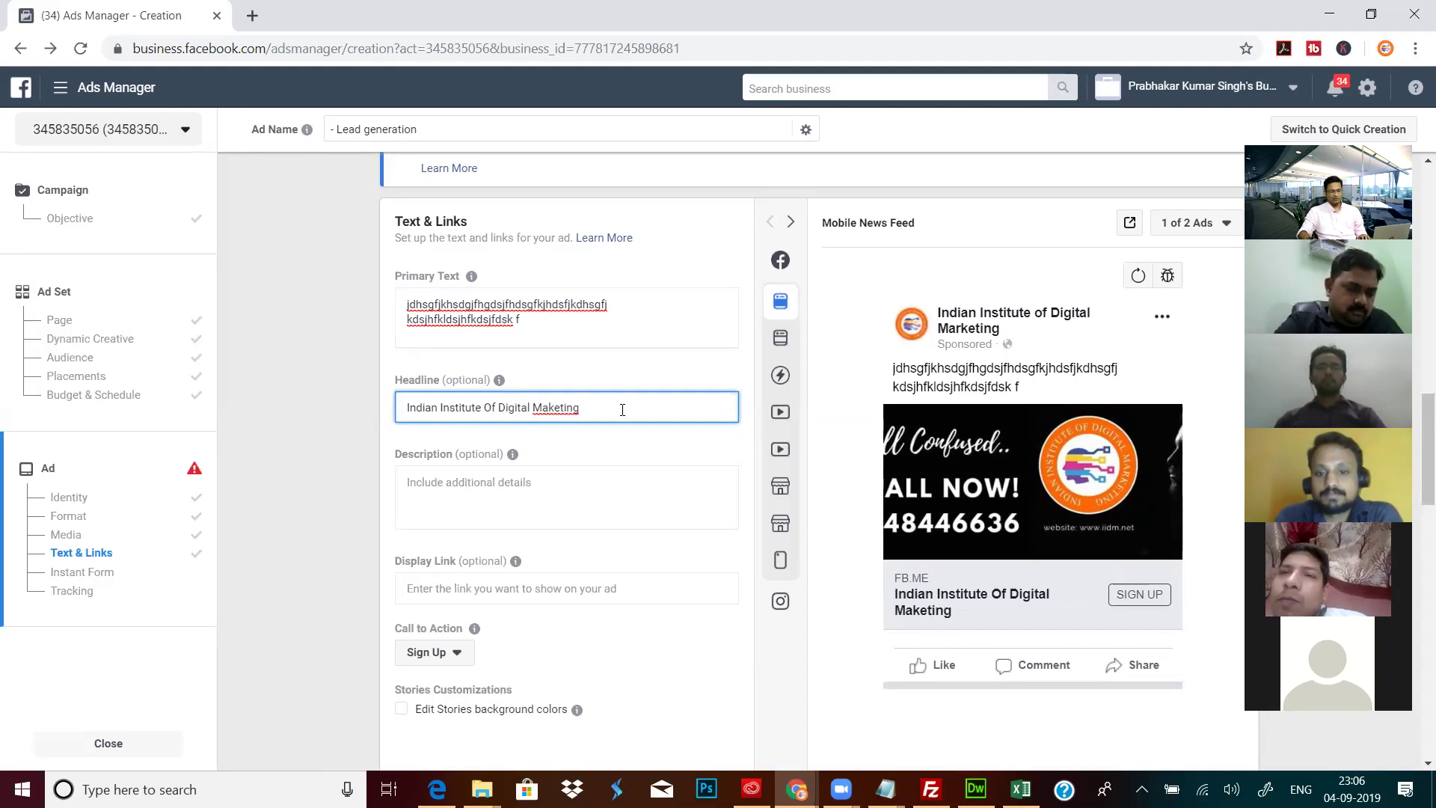
Step: Replace the ad's headline with "IIDM"
key(ctrl+a)
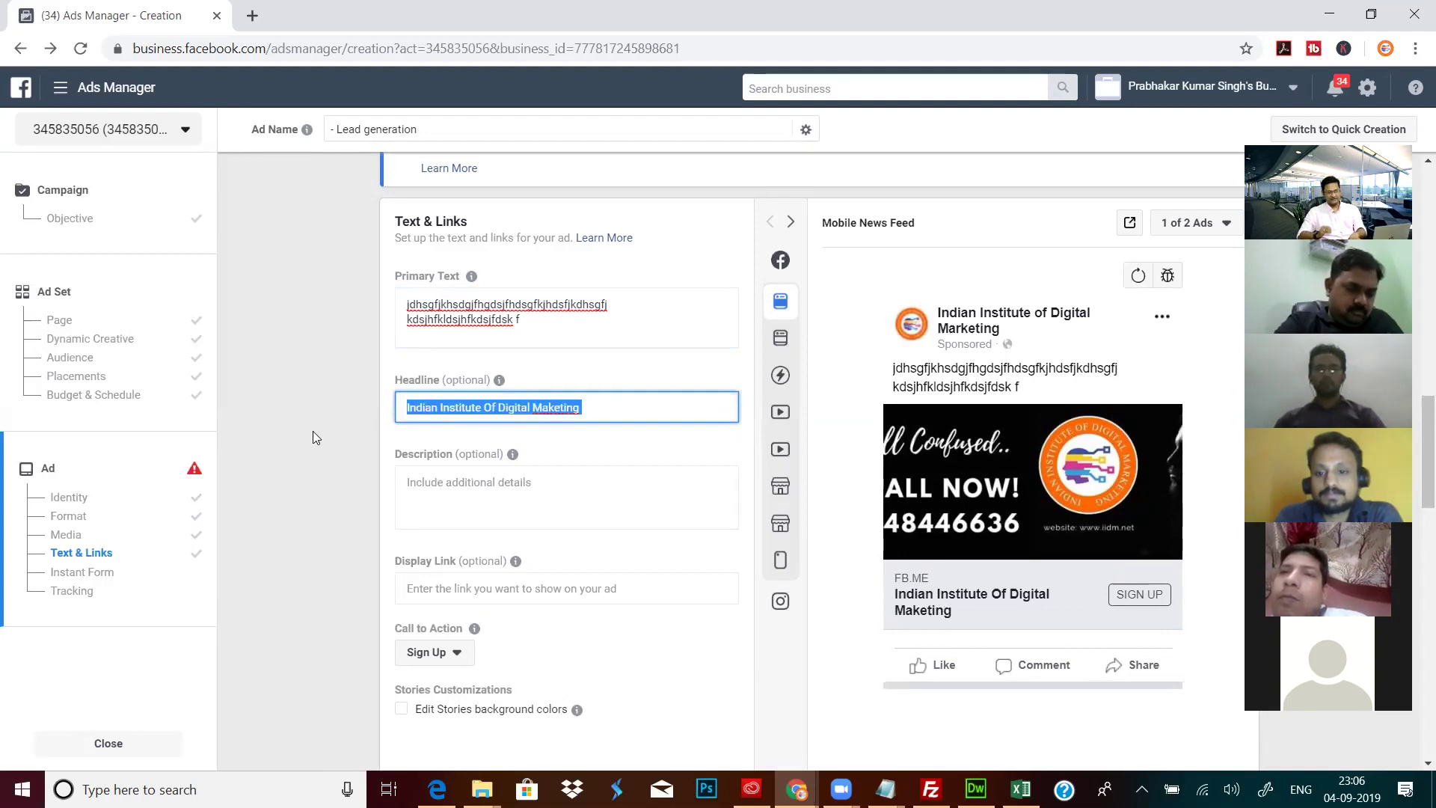
key(BackSpace)
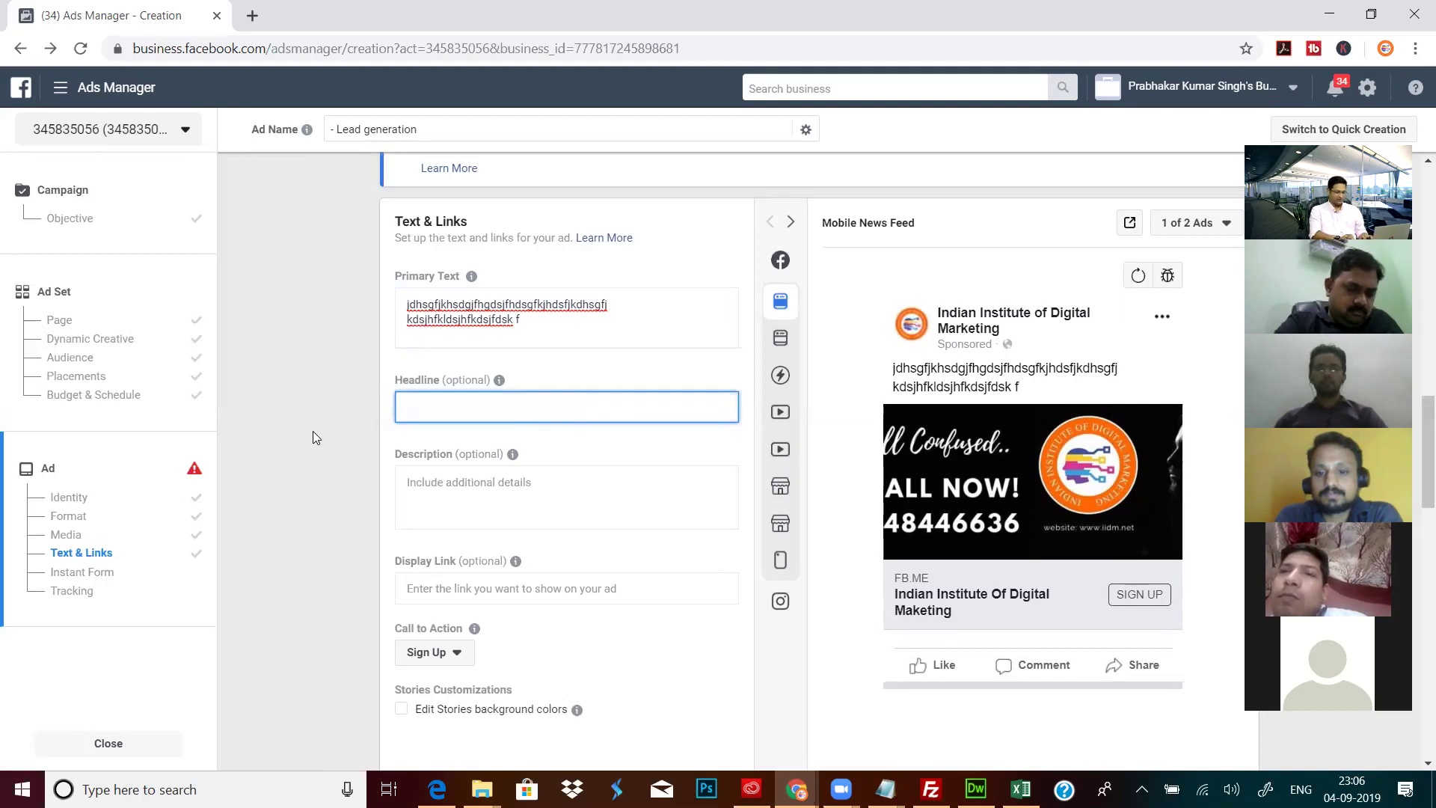
text(IIDM)
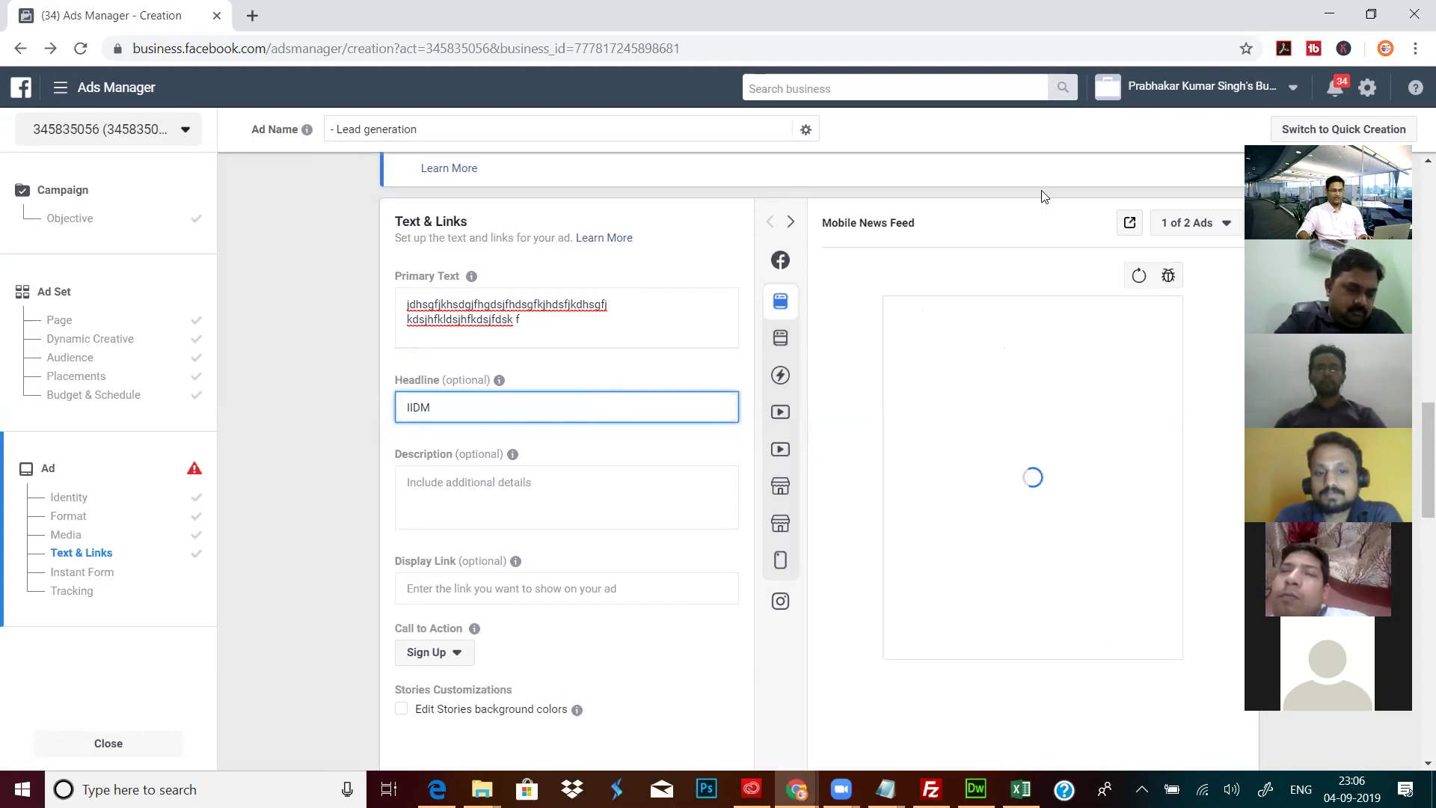
Step: Check the ad preview for the Desktop News Feed placement and return to the Mobile News Feed preview
click(1209, 226)
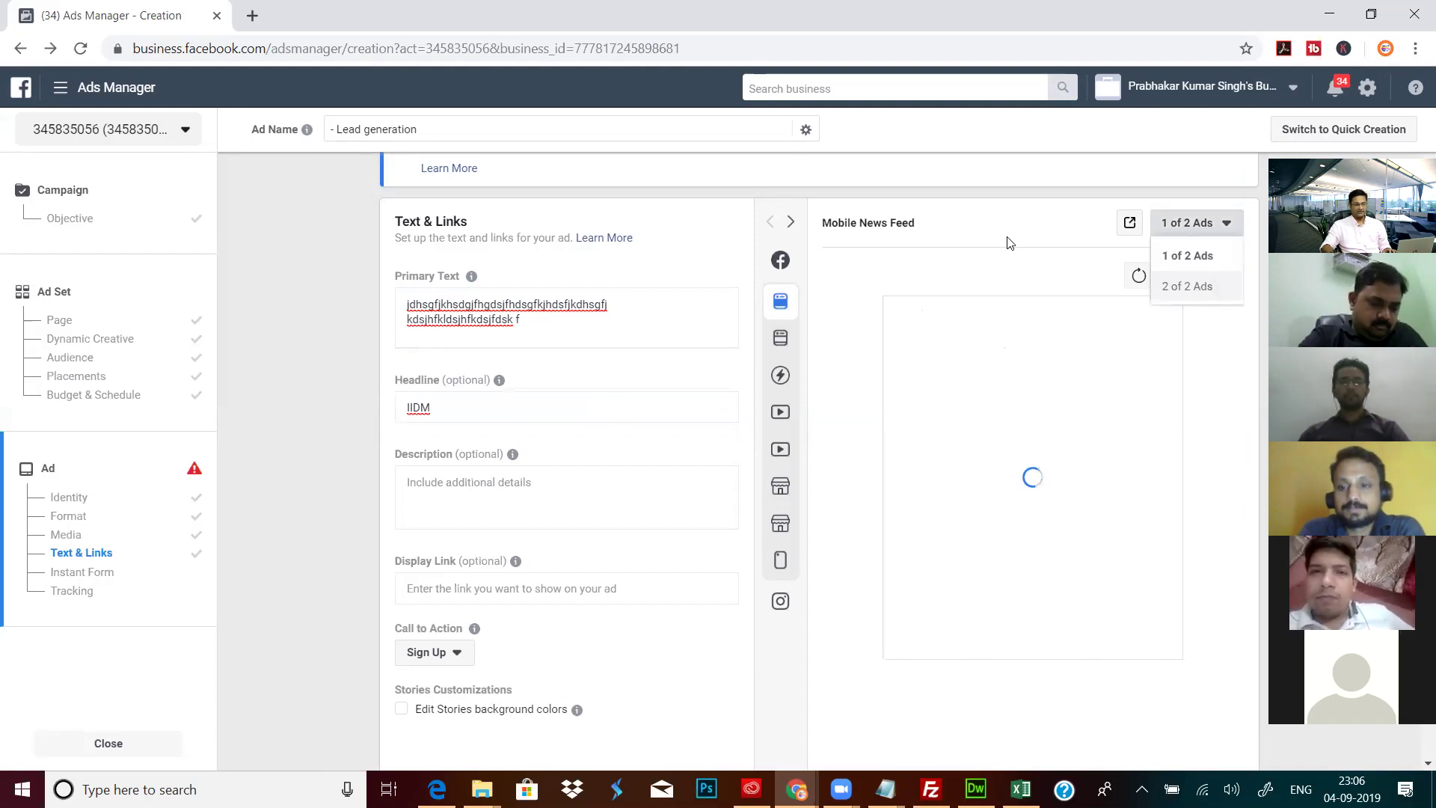
click(792, 224)
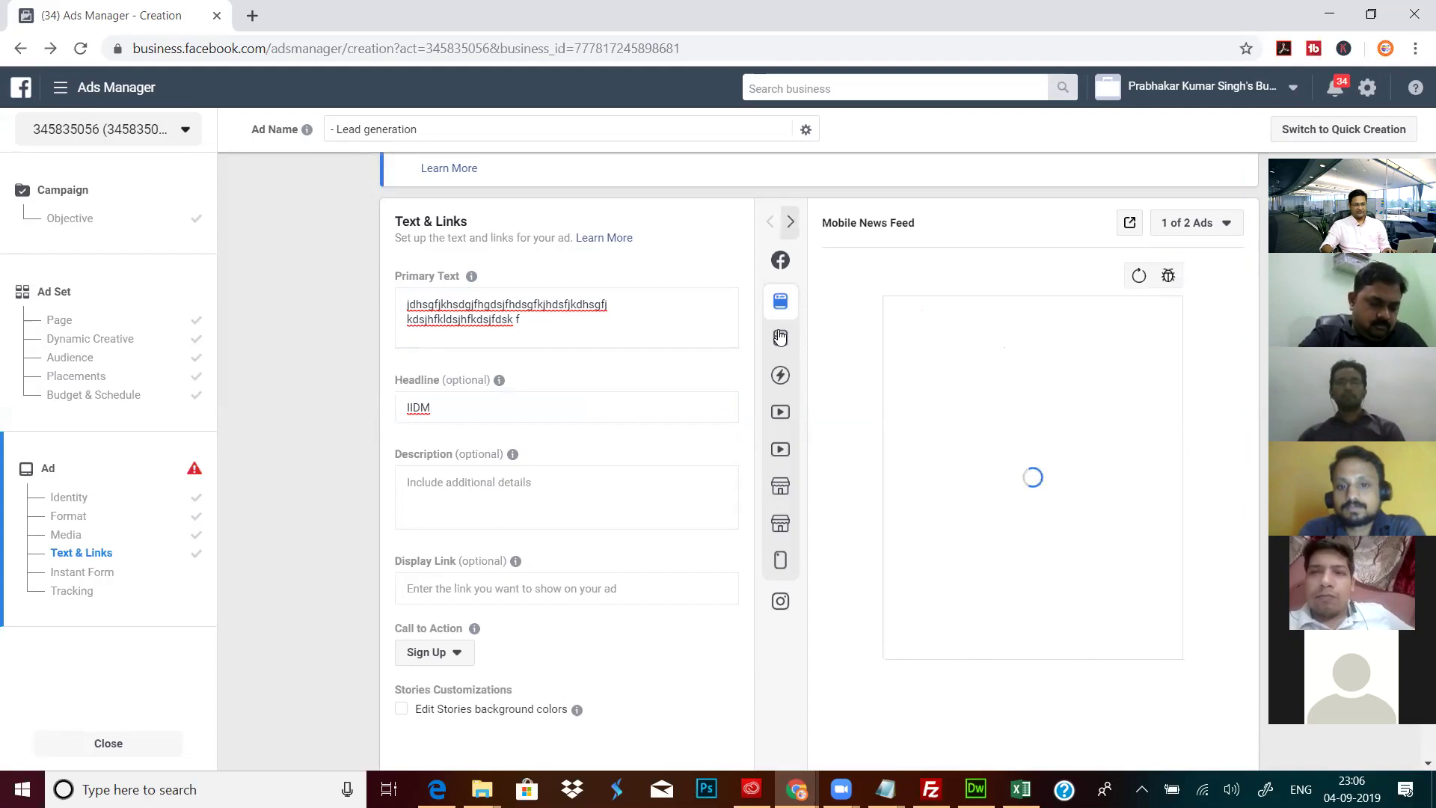
click(780, 337)
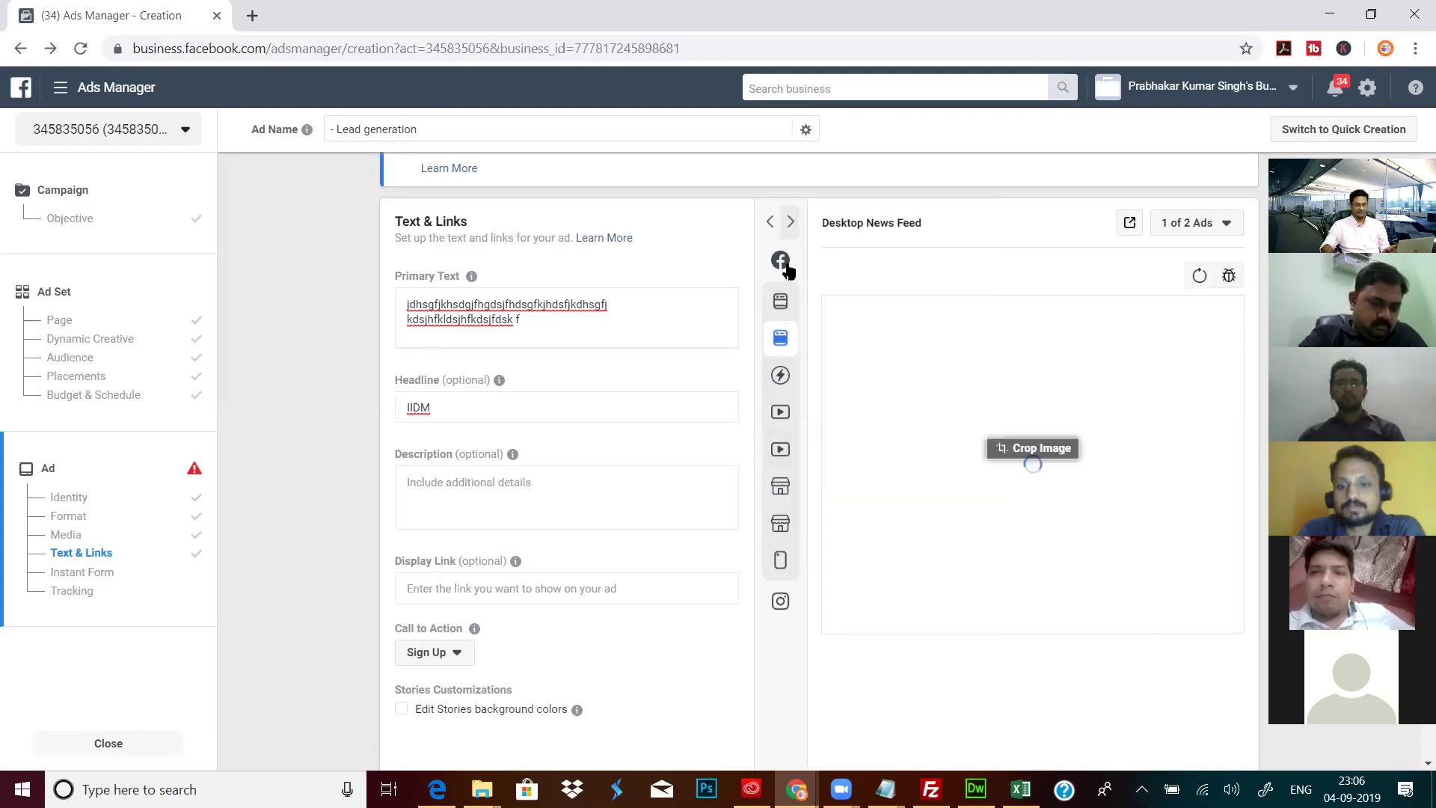
mouse_move(890, 257)
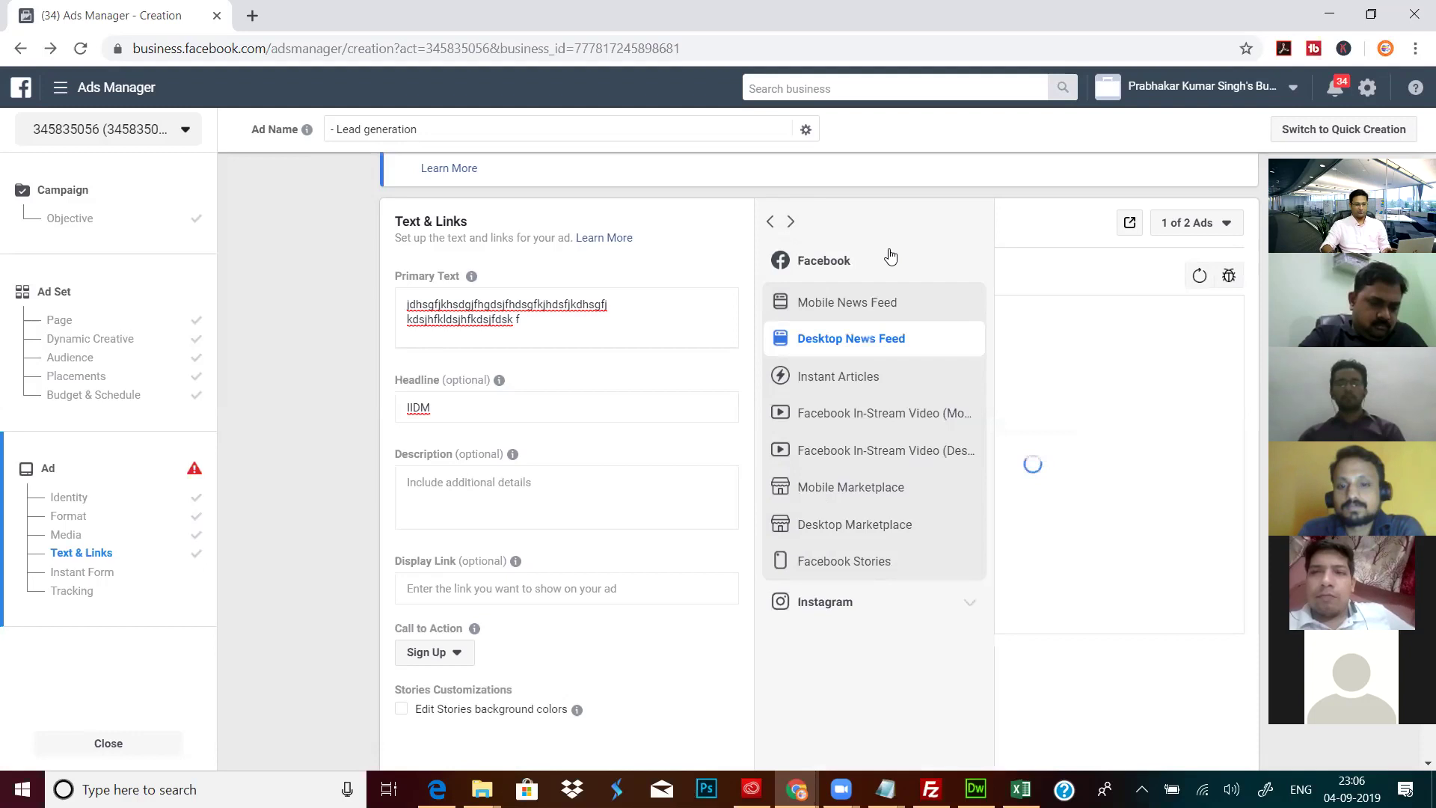
click(474, 496)
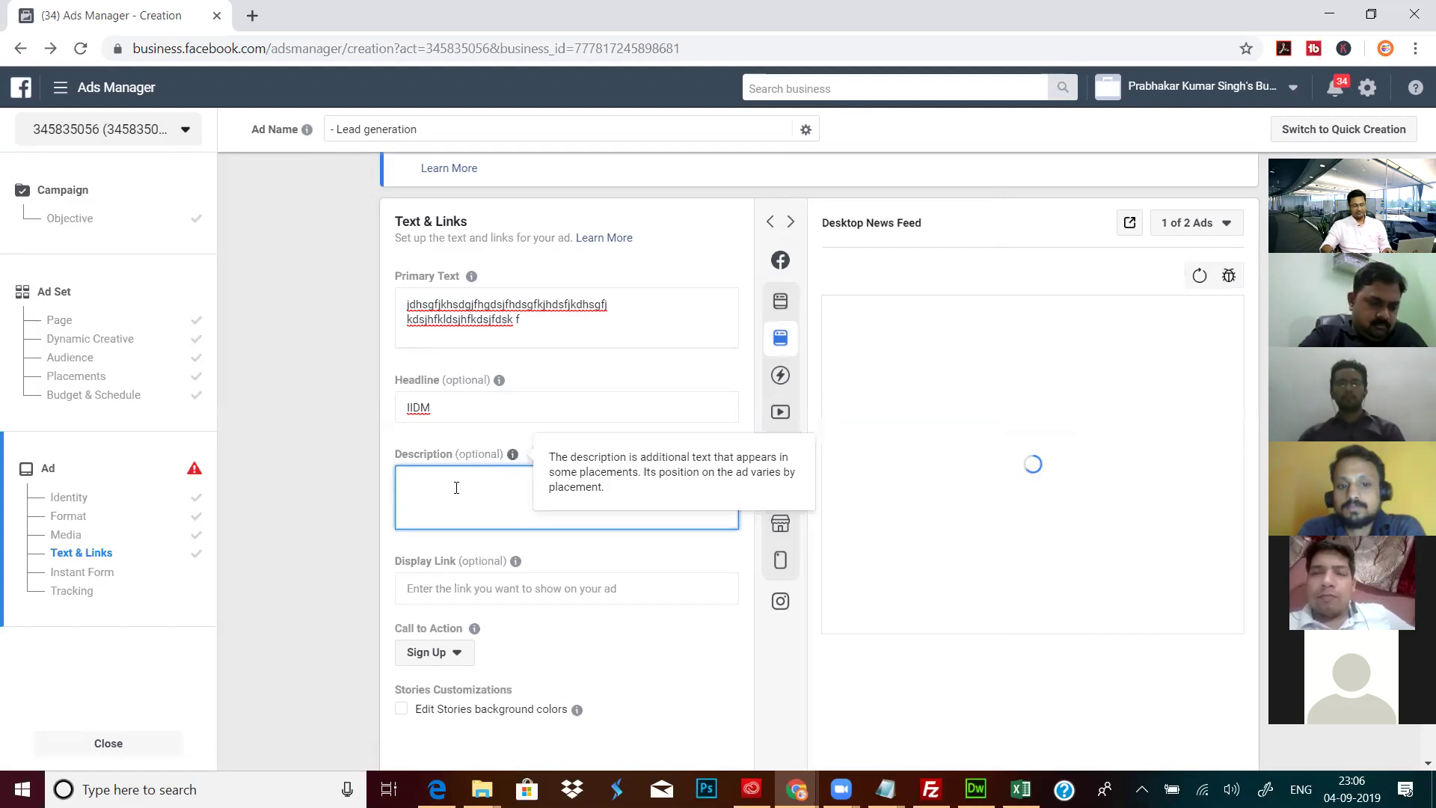
mouse_move(801, 300)
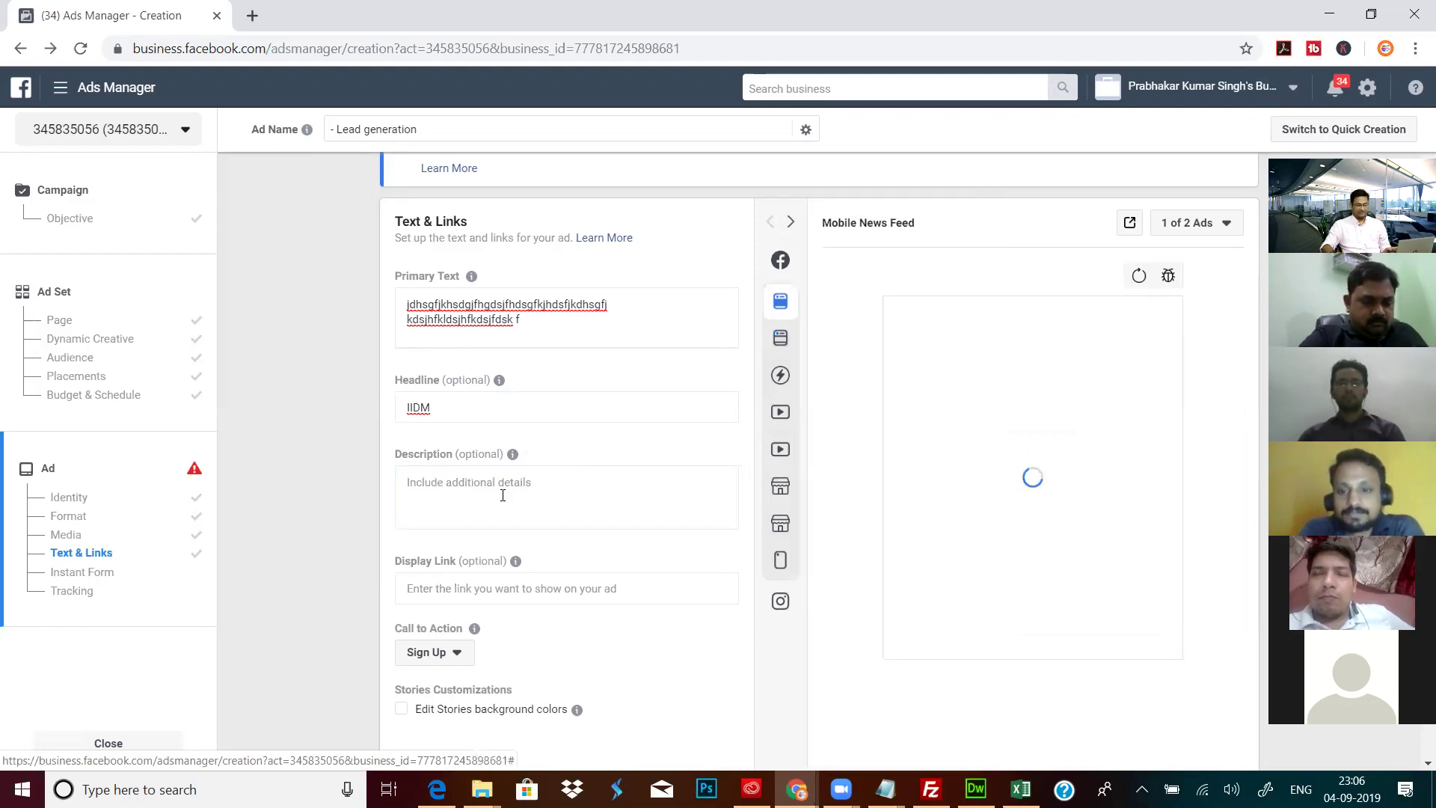
Step: Set the ad's display link to "iidm.net" and its call to action to Apply Now
click(450, 595)
text(iidm.net)
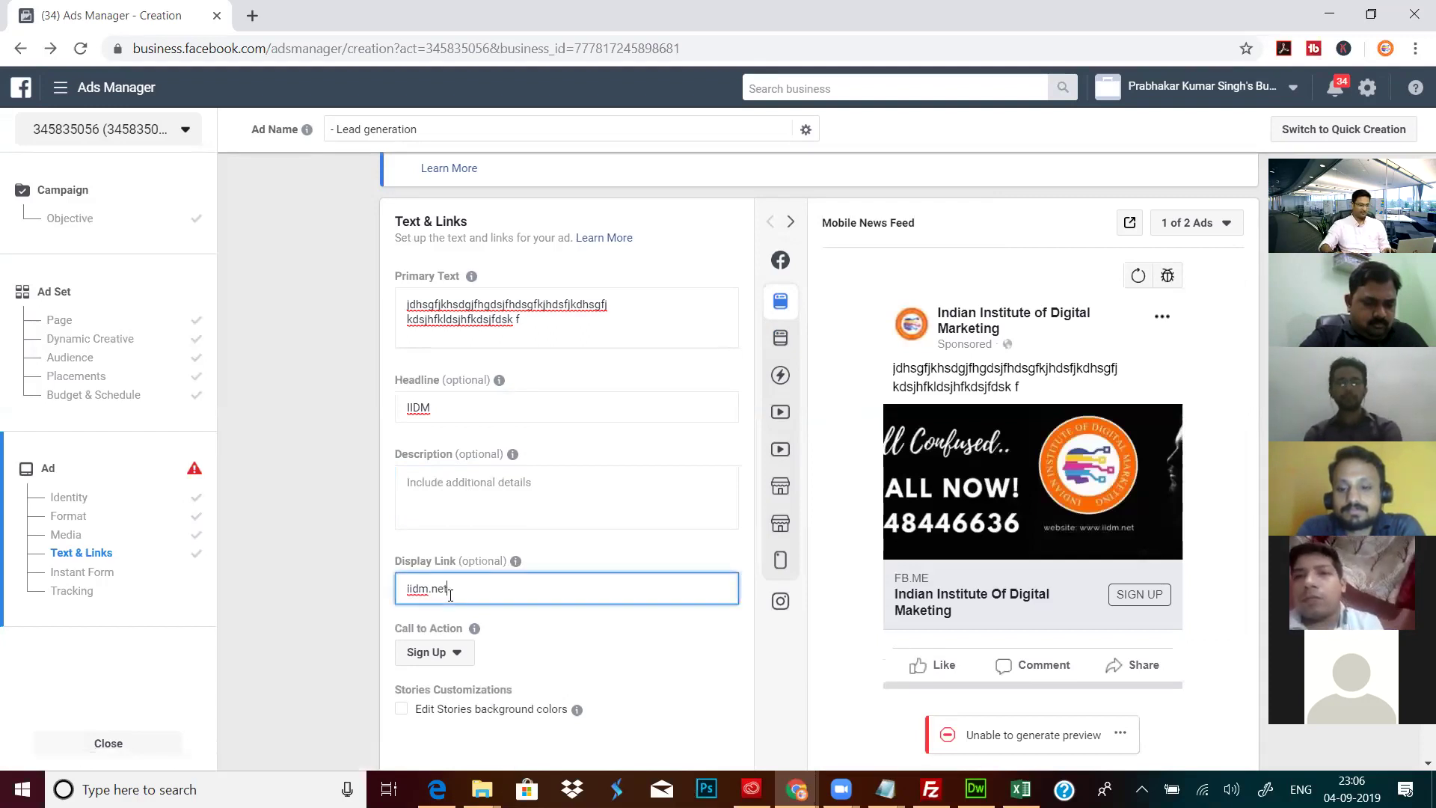
click(555, 651)
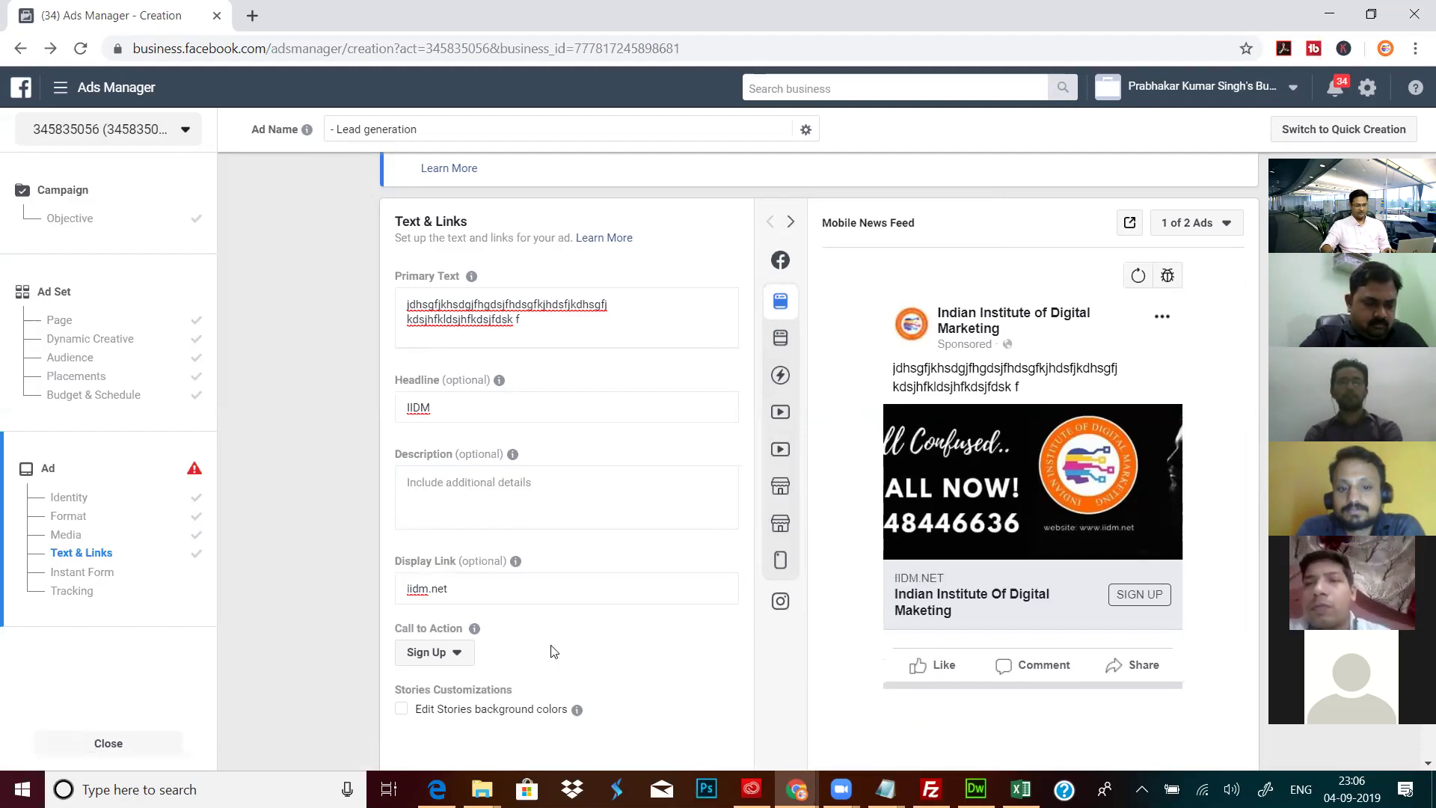
click(457, 653)
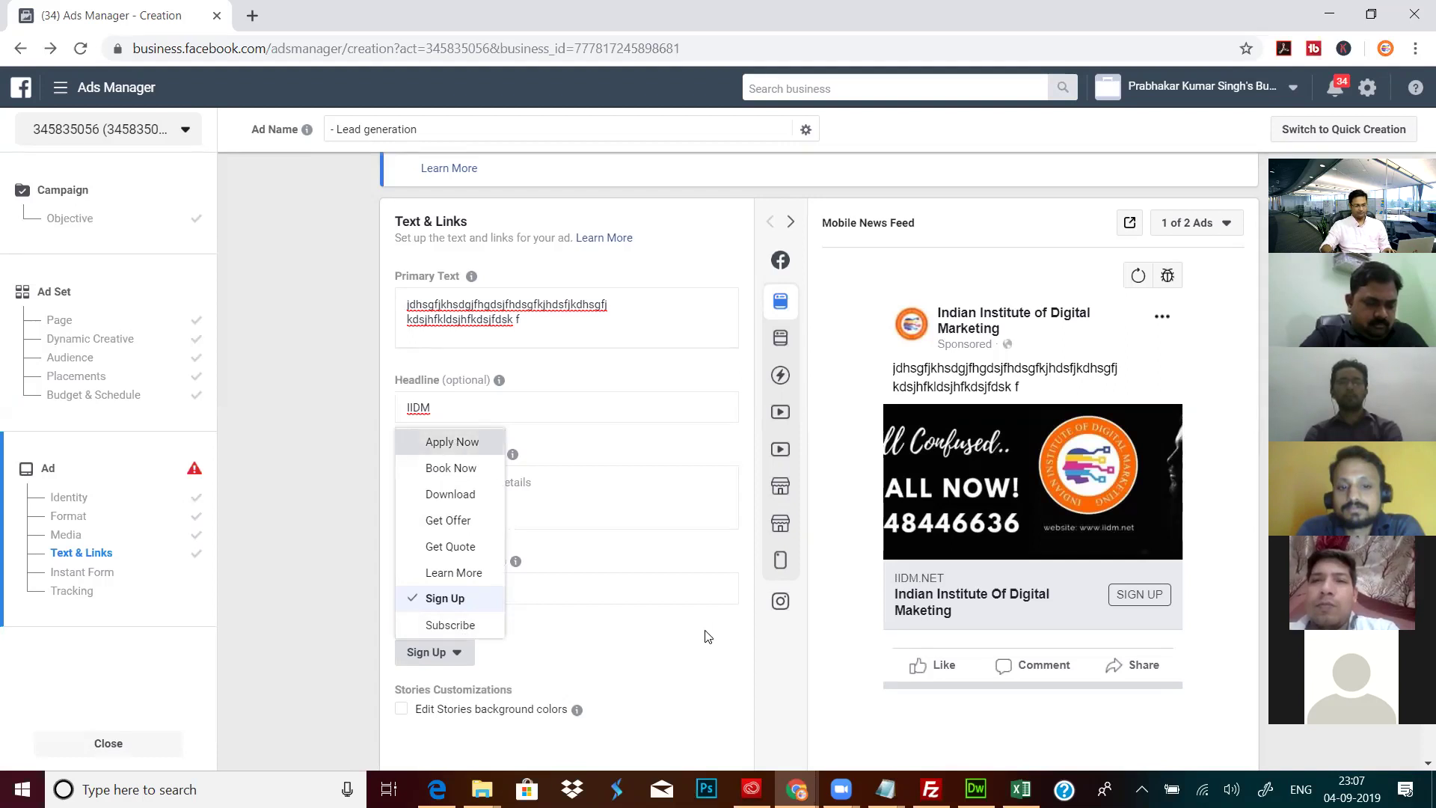
key(Return)
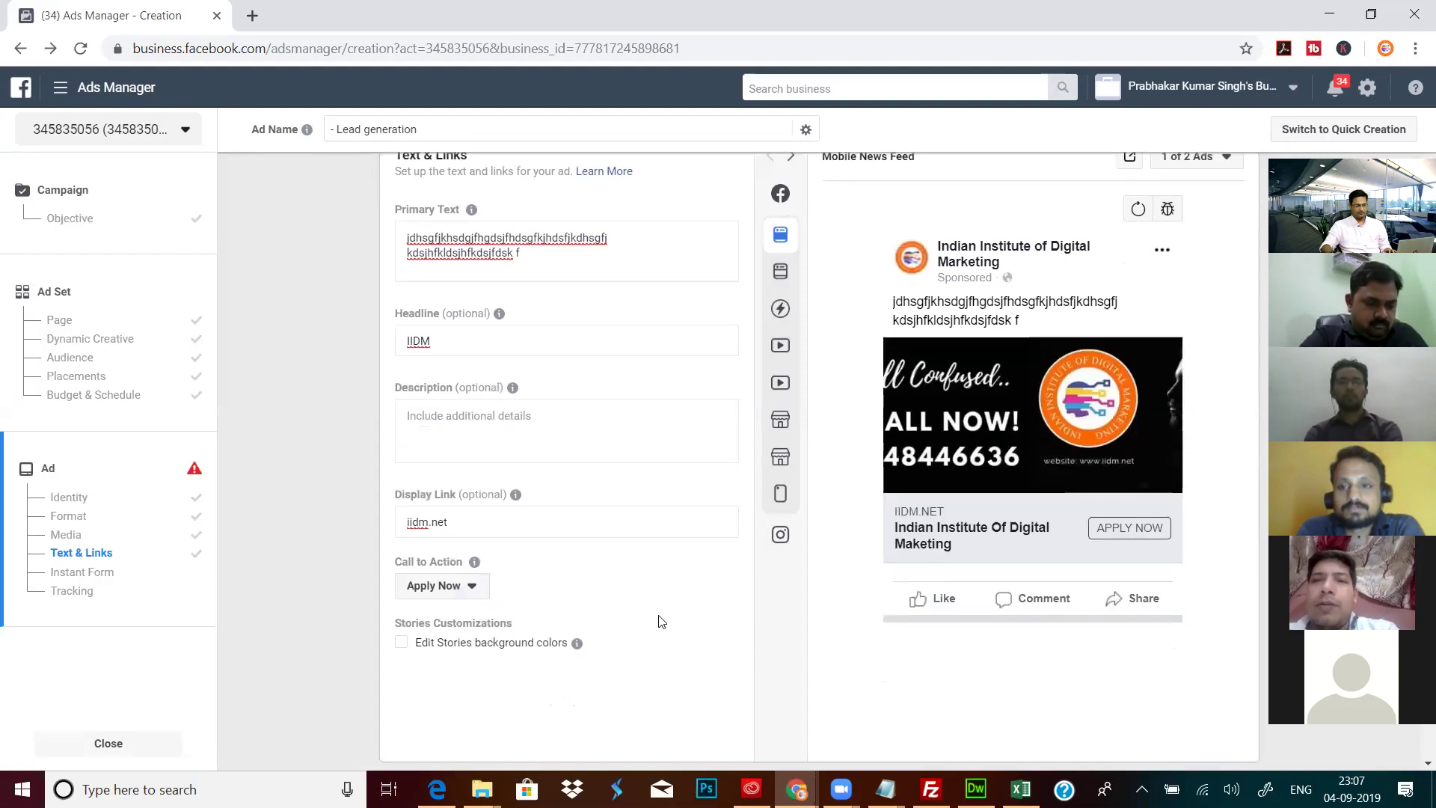
Step: Examine the ad's text and link settings against the Mobile News Feed preview, along with the Instant Form section
scroll(657, 619, down, 3)
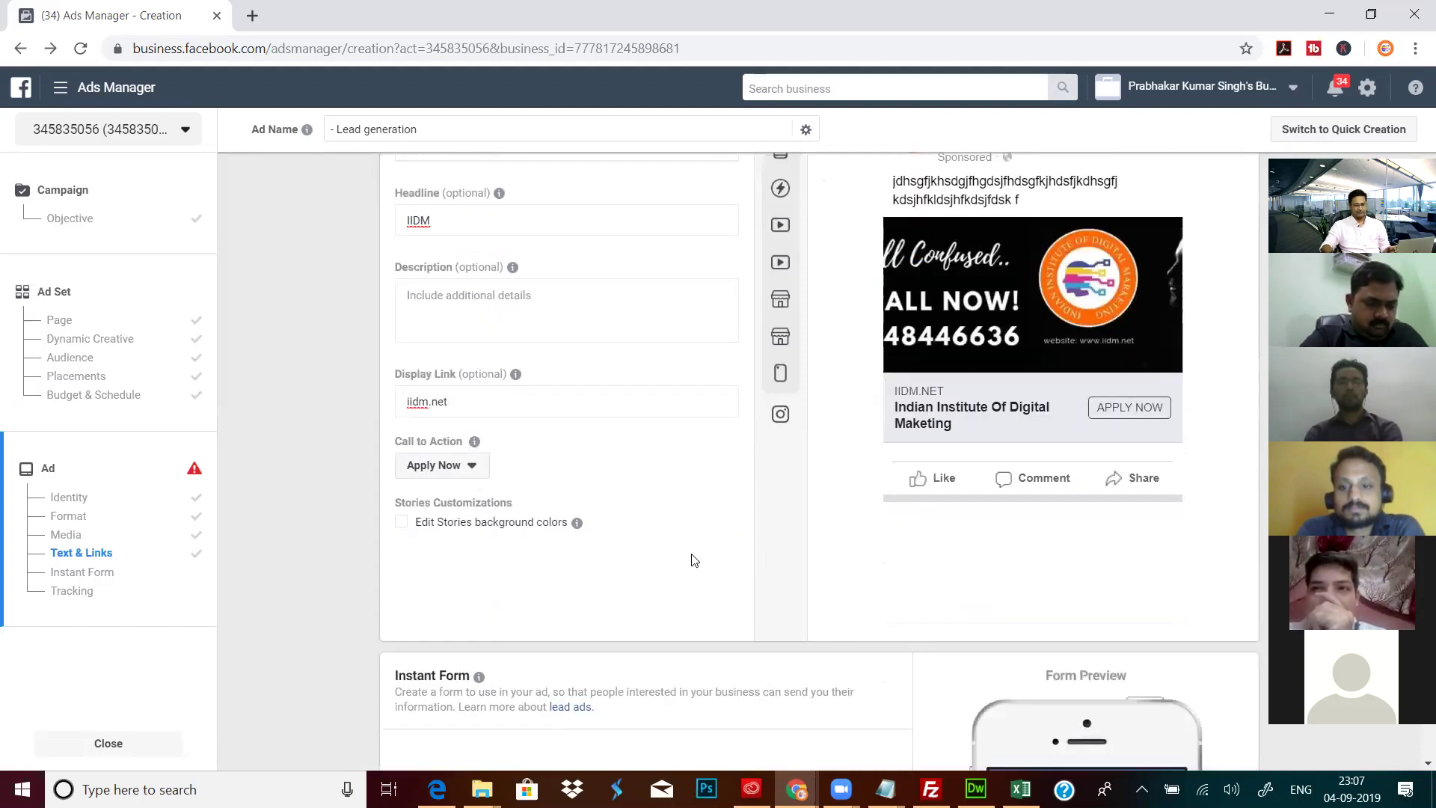
scroll(693, 560, up, 2)
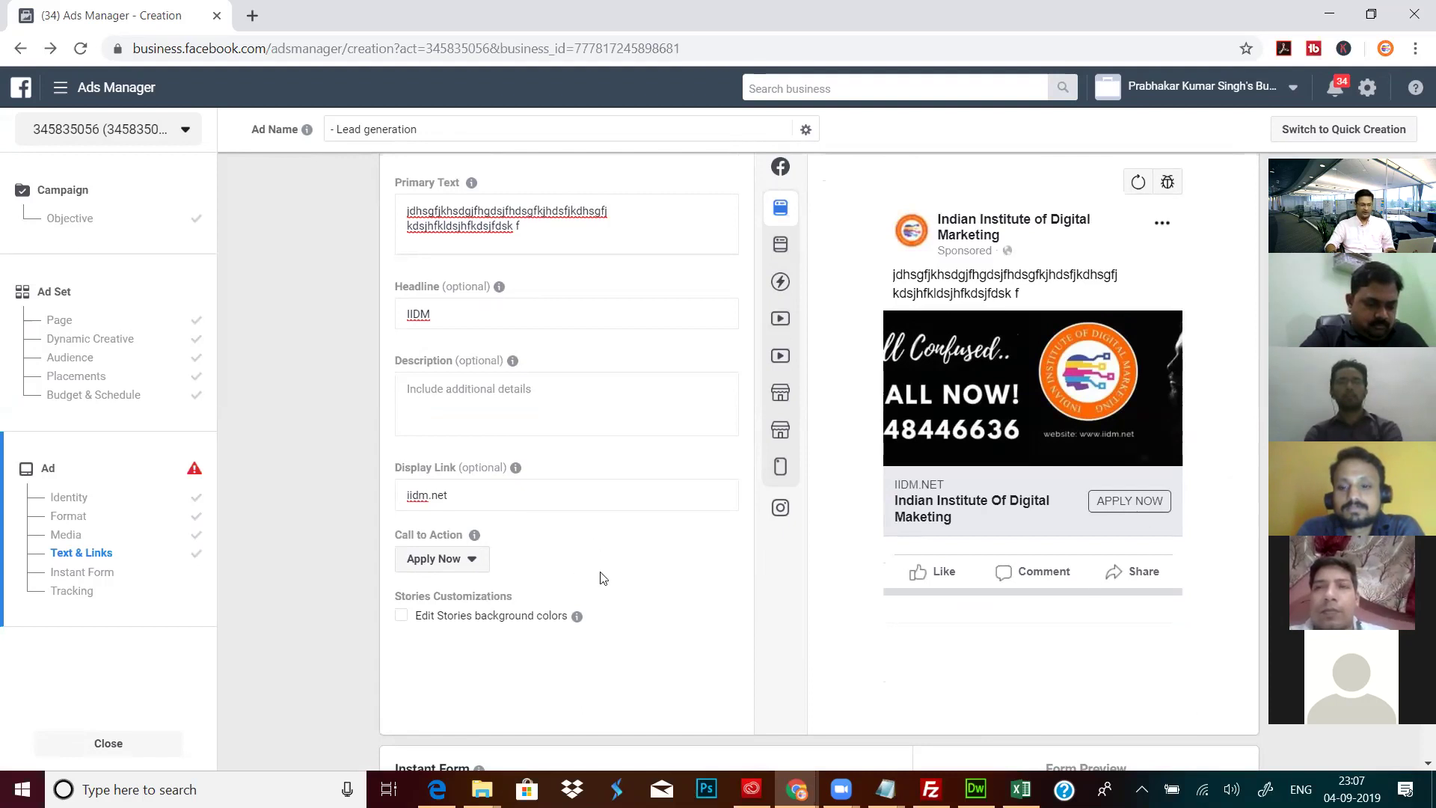
scroll(602, 580, down, 2)
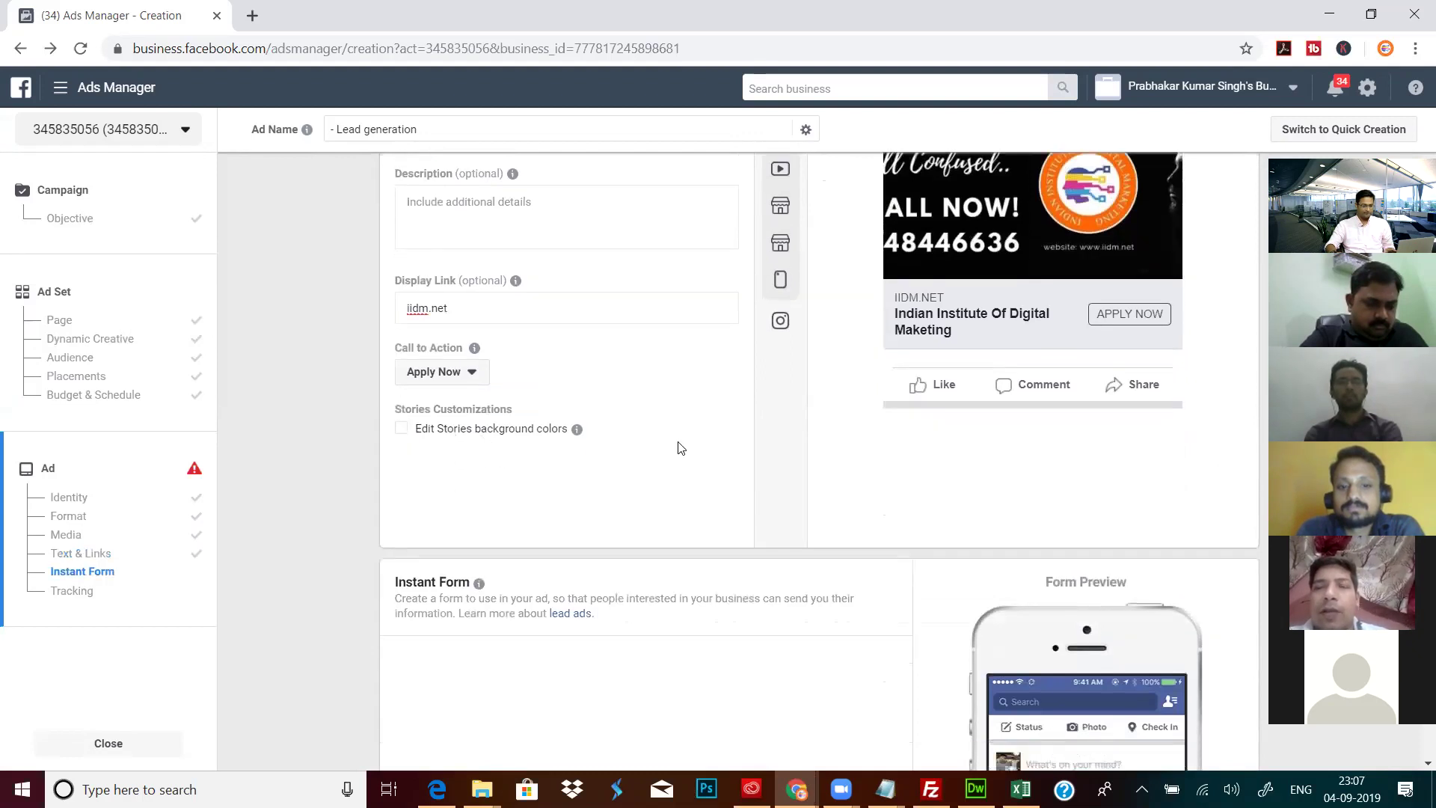
scroll(752, 448, up, 3)
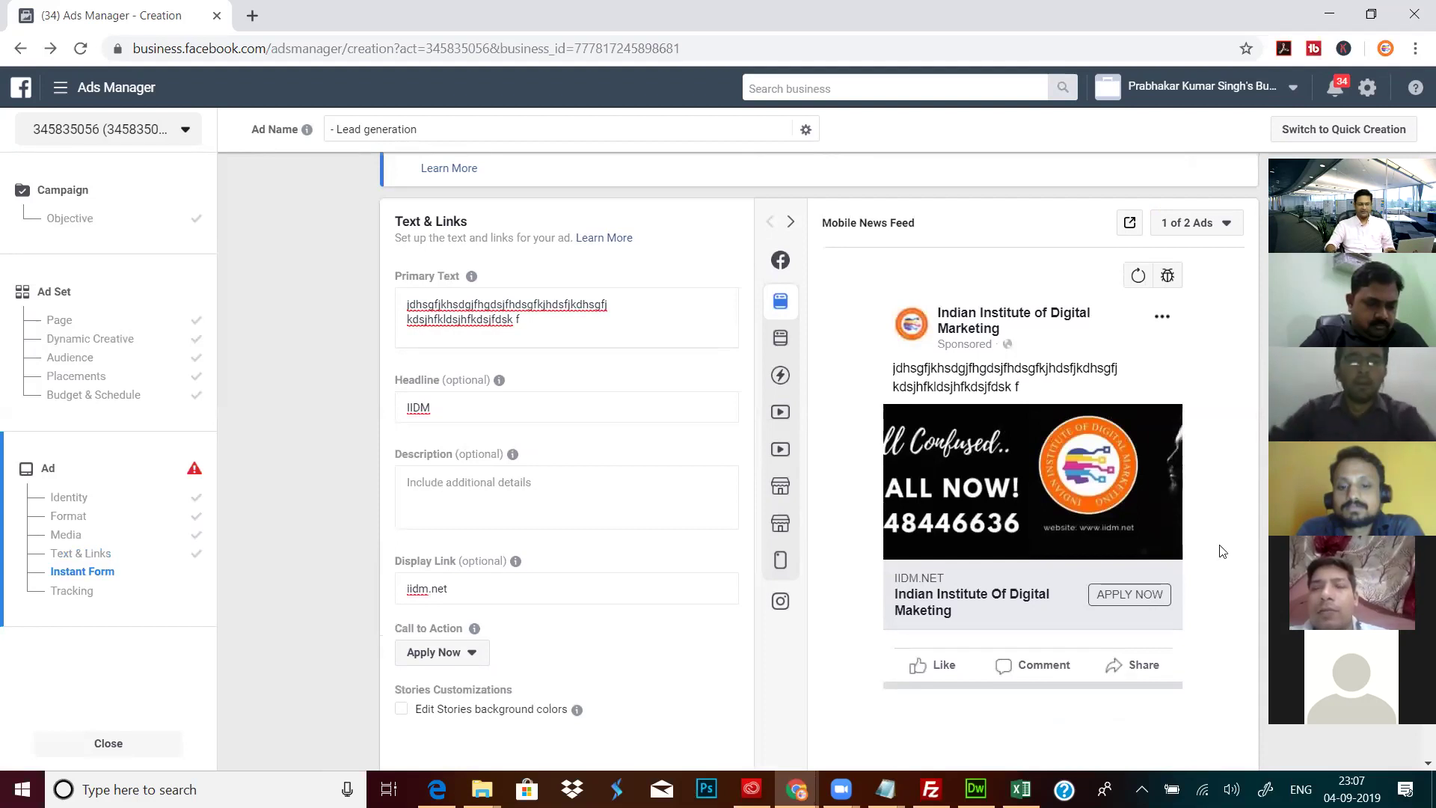
scroll(1219, 554, down, 1)
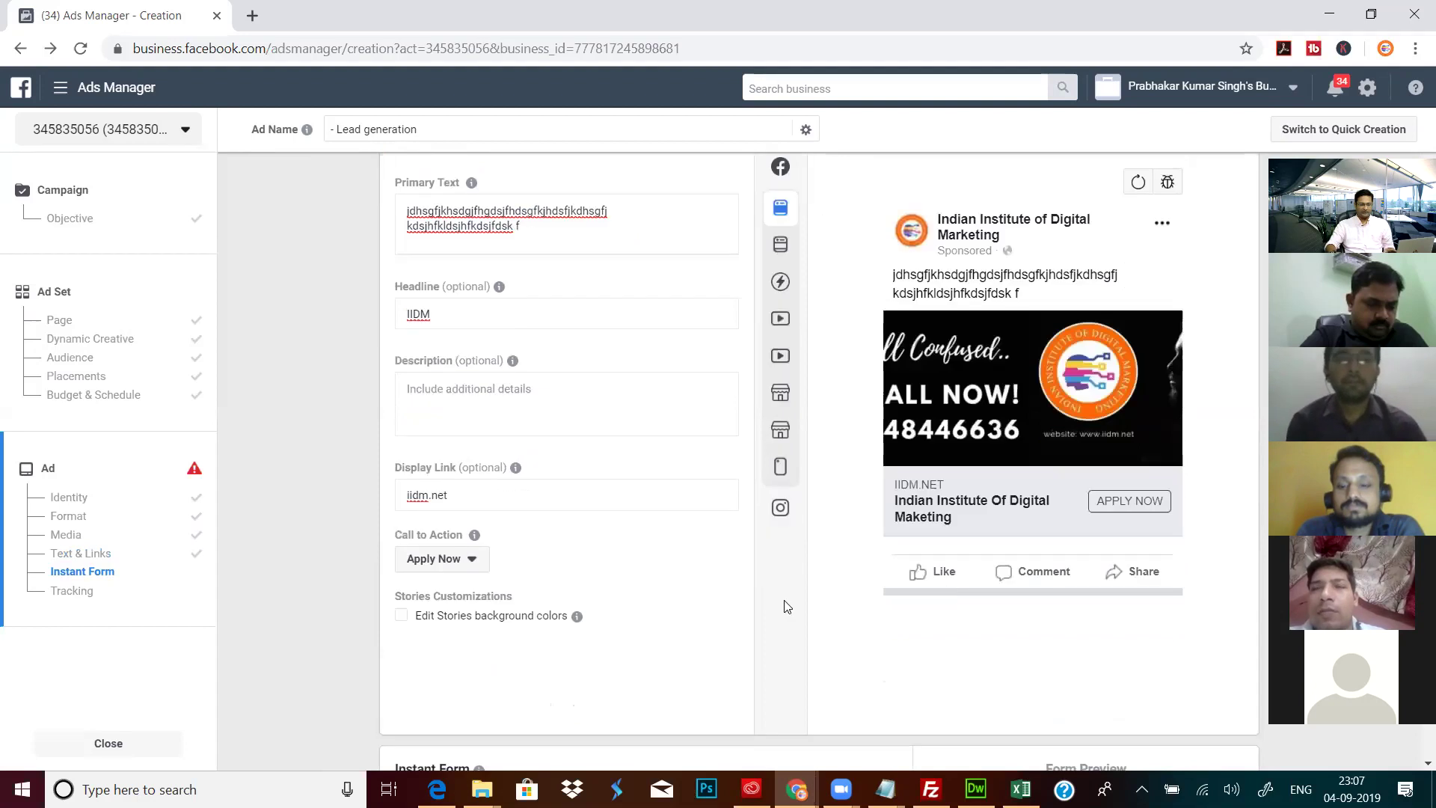
scroll(787, 606, down, 1)
scroll(783, 603, down, 4)
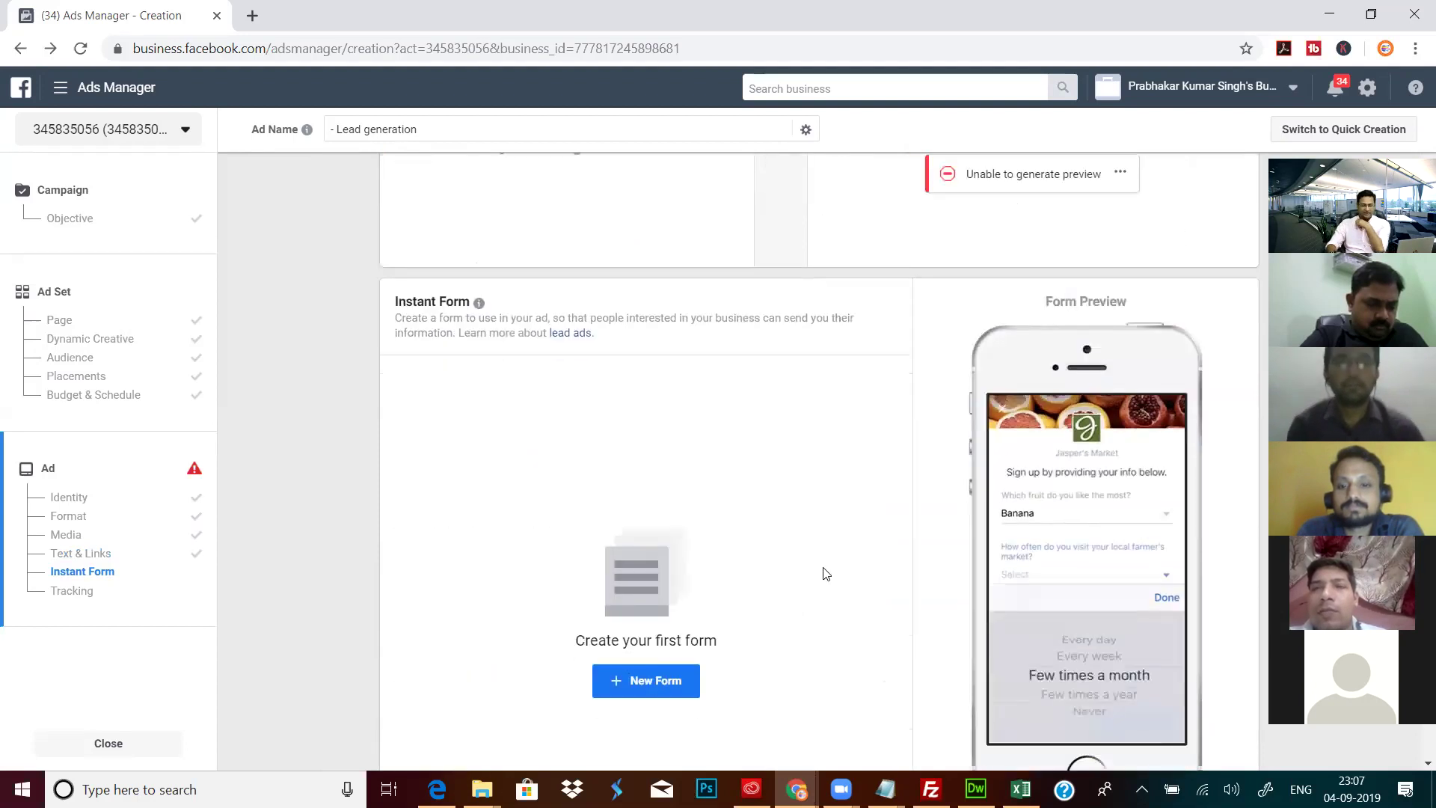
scroll(861, 542, up, 5)
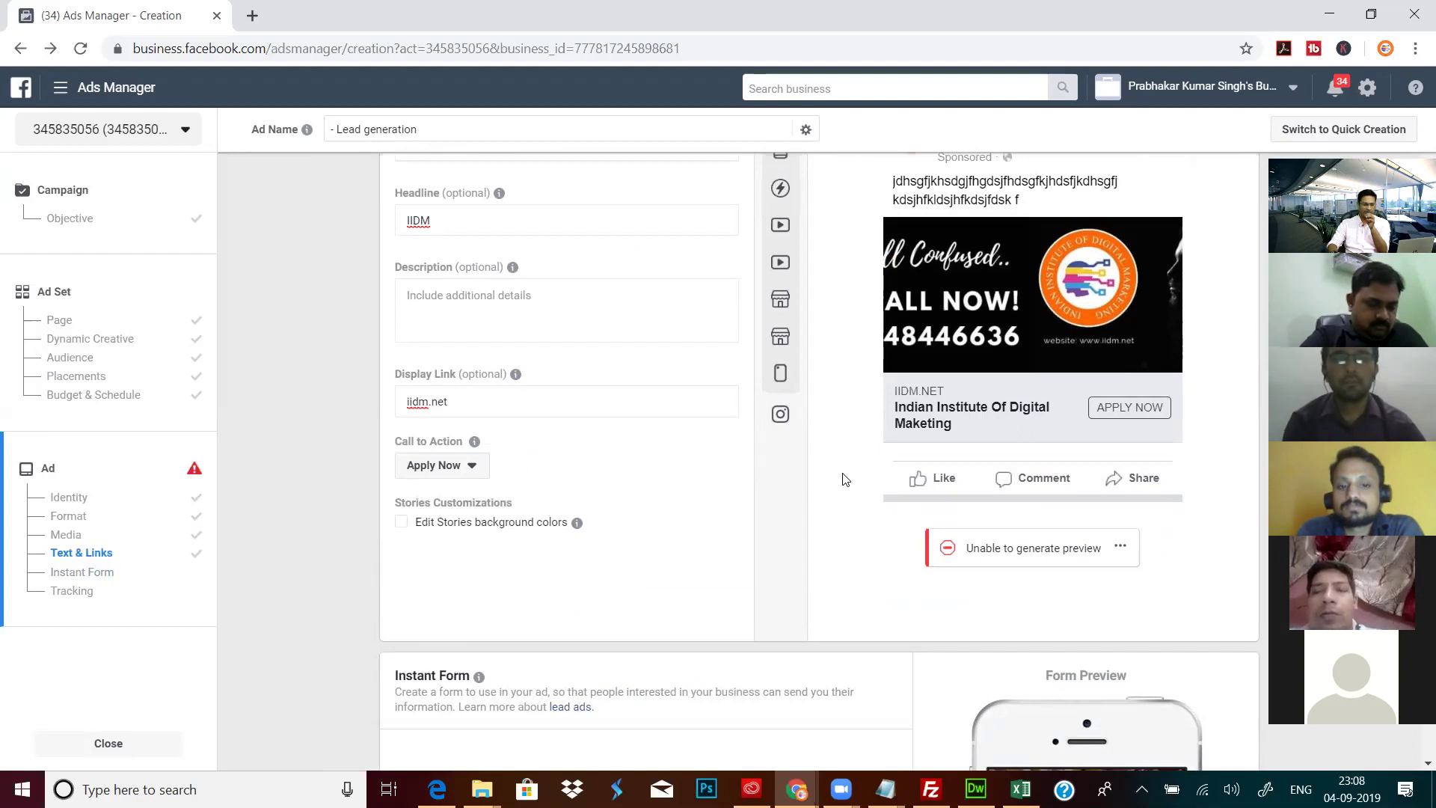
Step: Start a new instant form, look at its form type and intro options, and close it without saving
scroll(843, 484, down, 6)
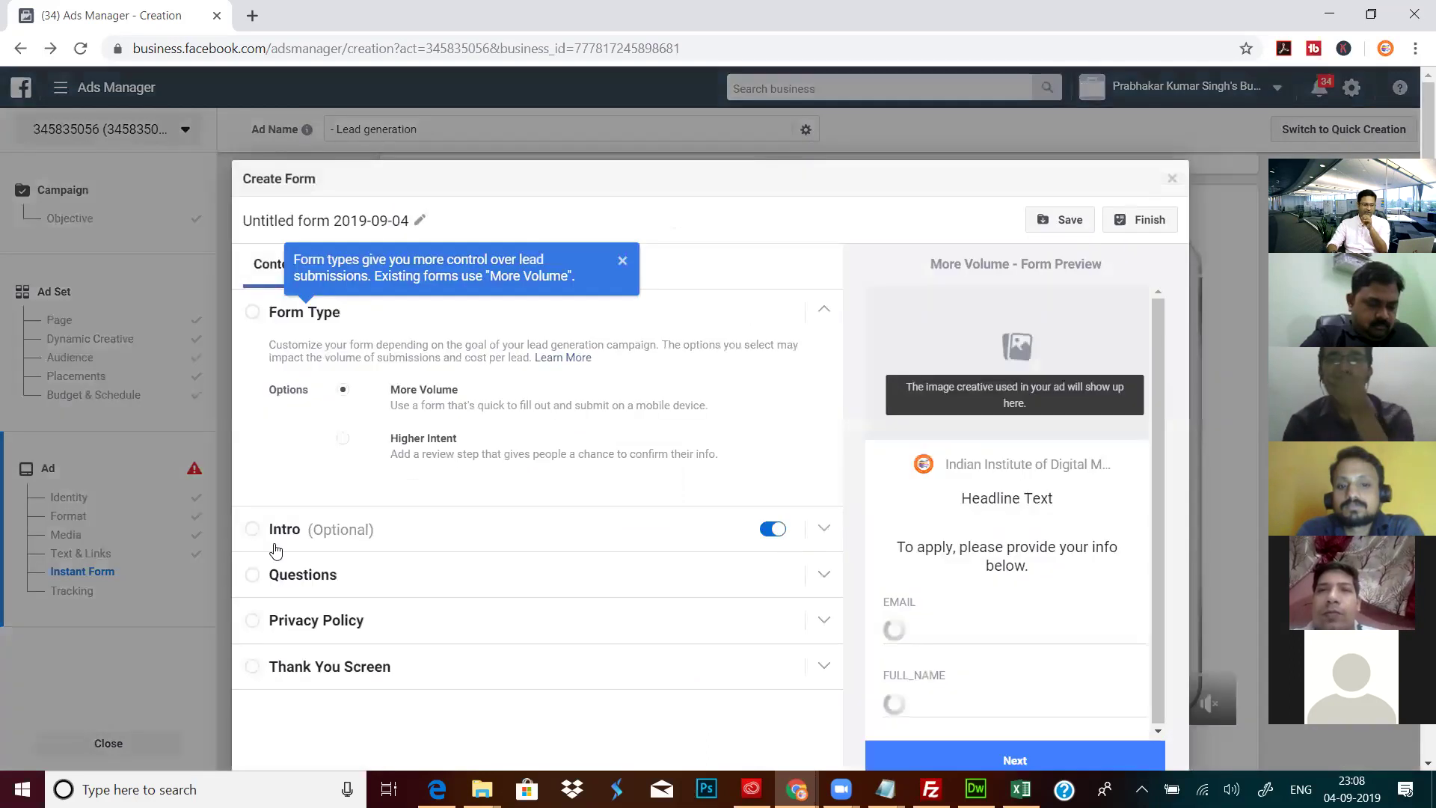
click(278, 532)
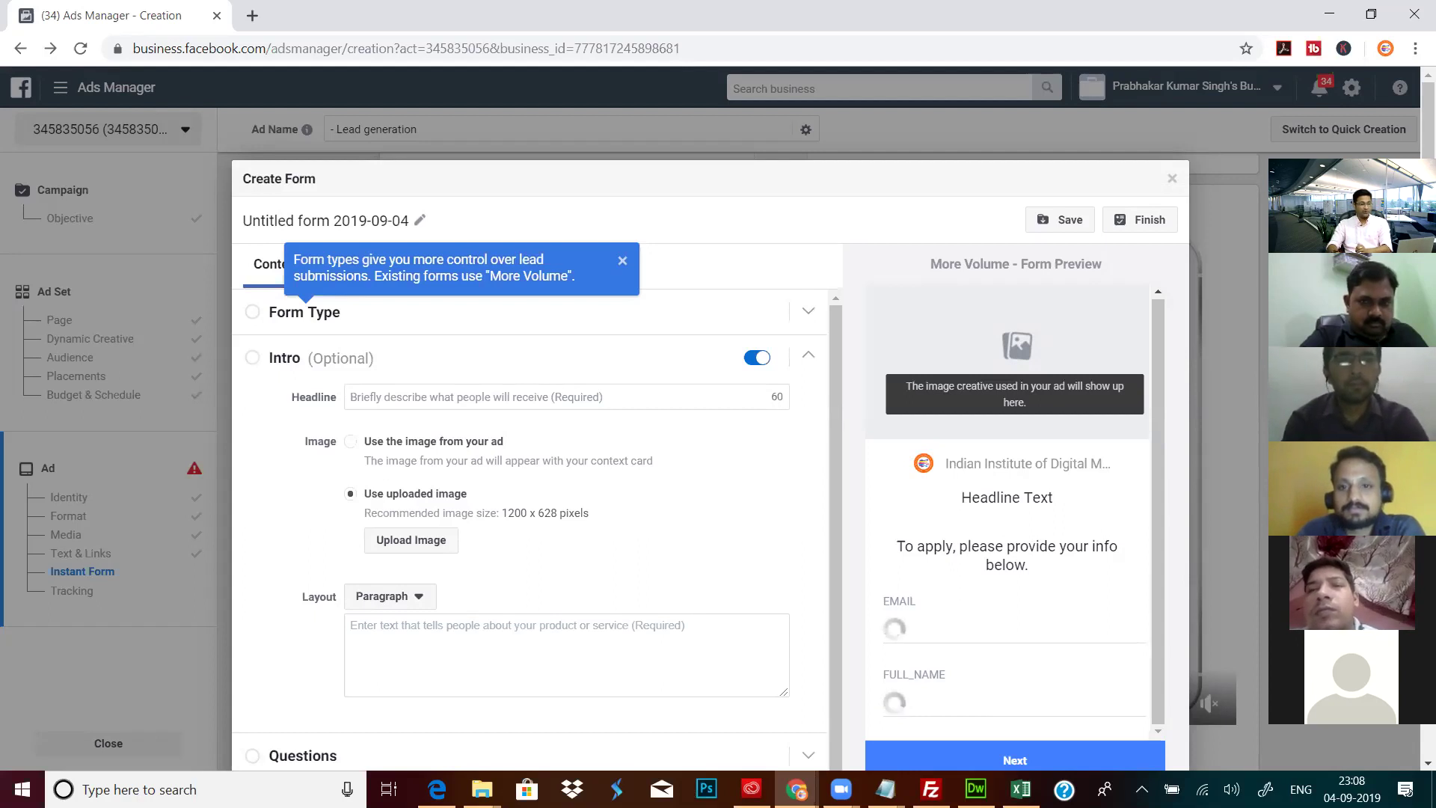
click(1172, 180)
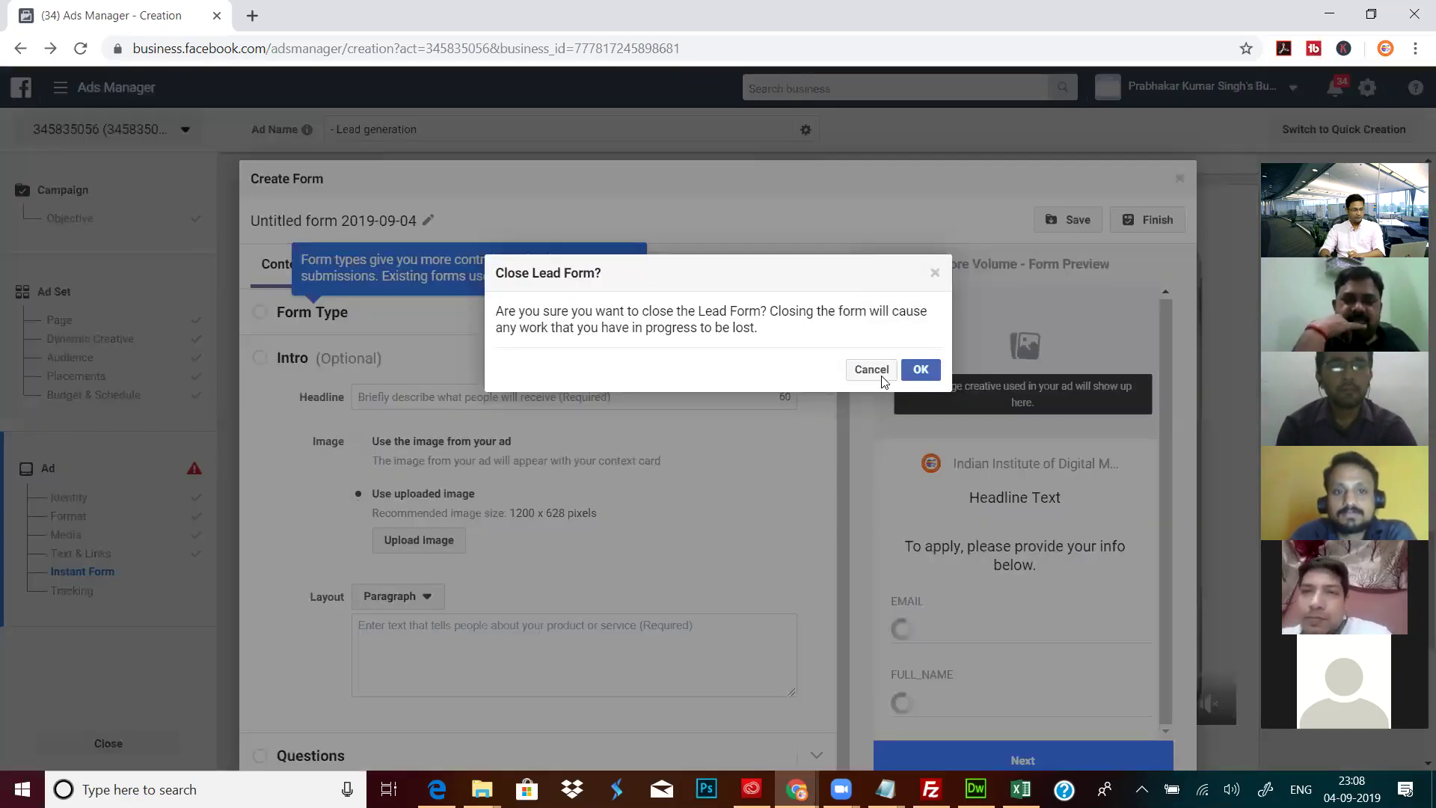
key(Escape)
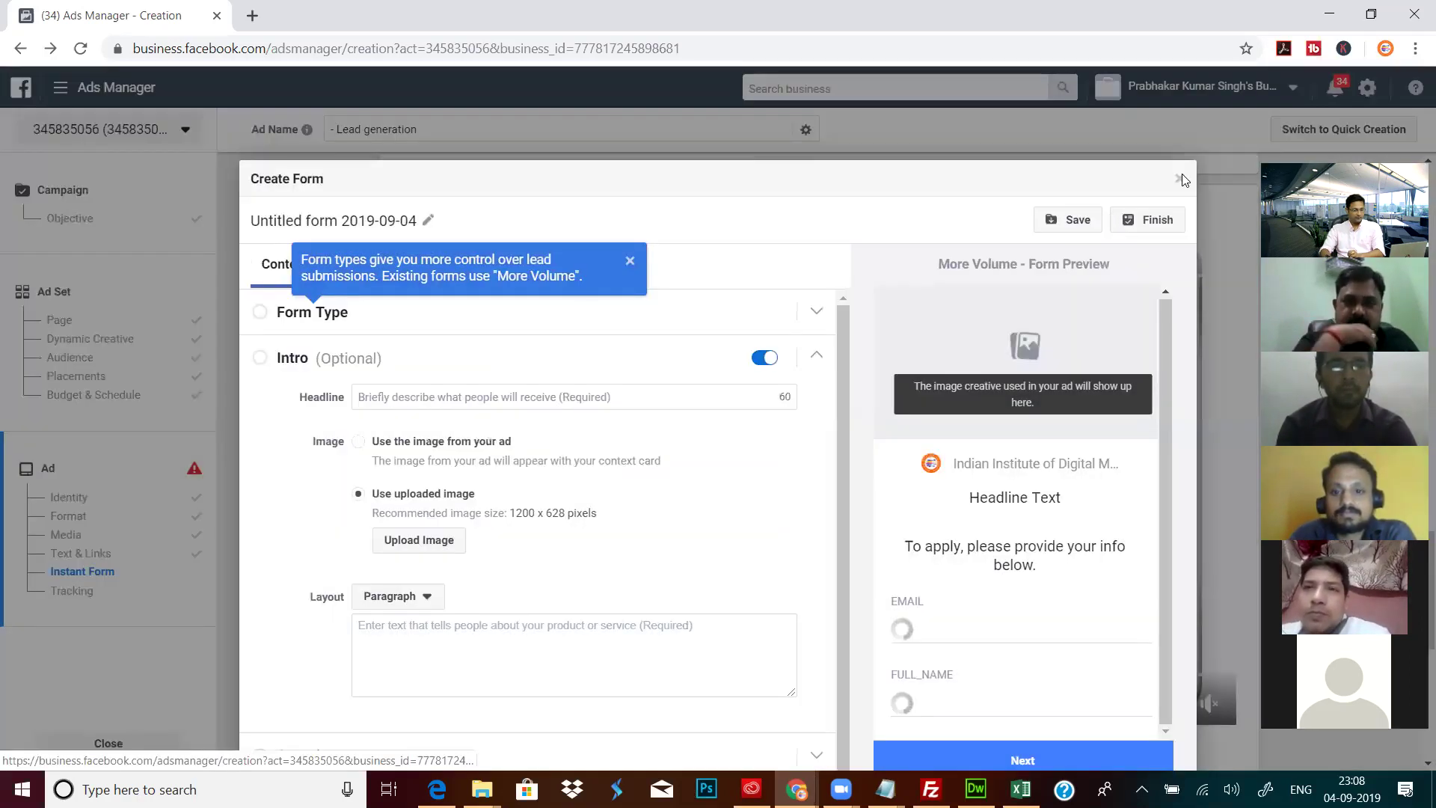
key(Escape)
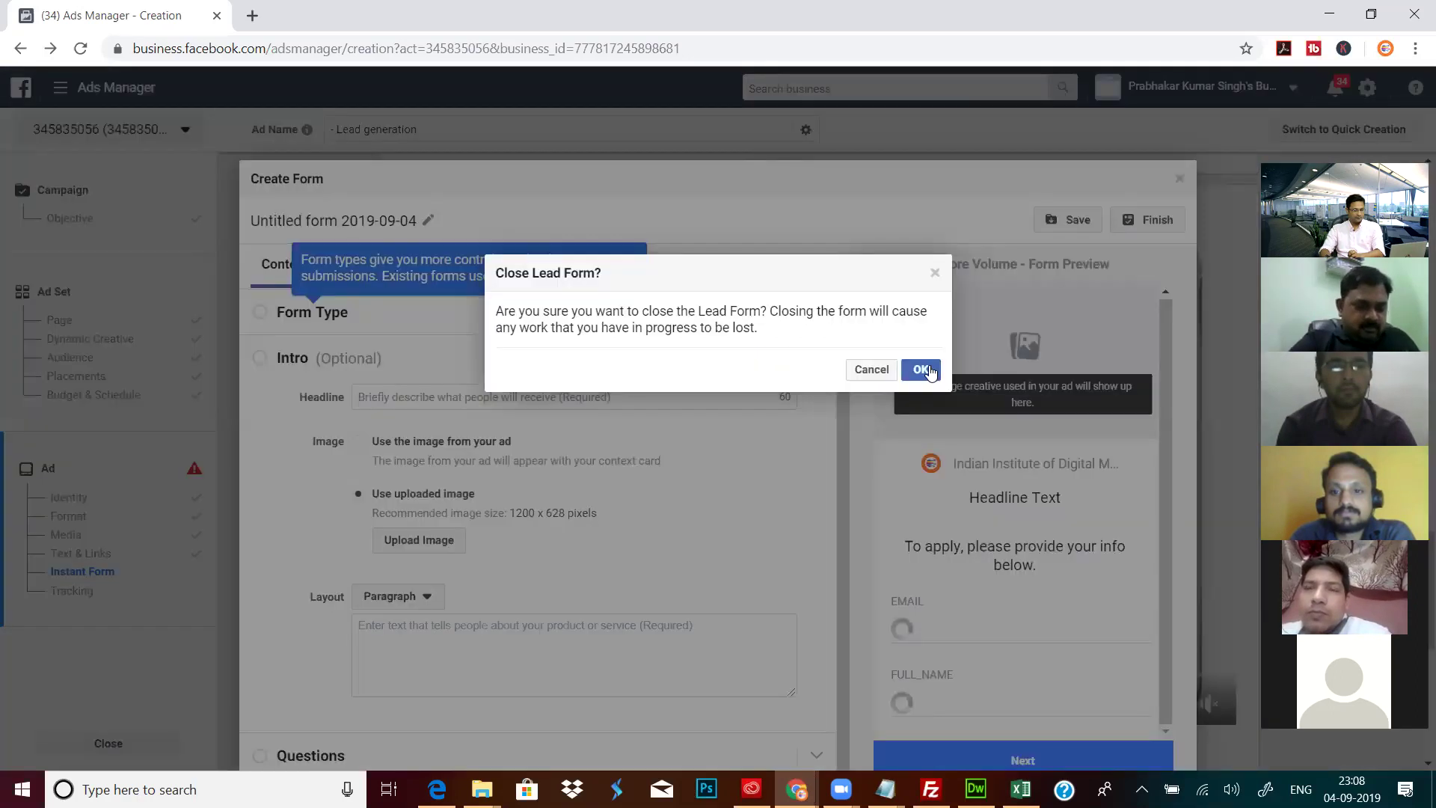
key(Return)
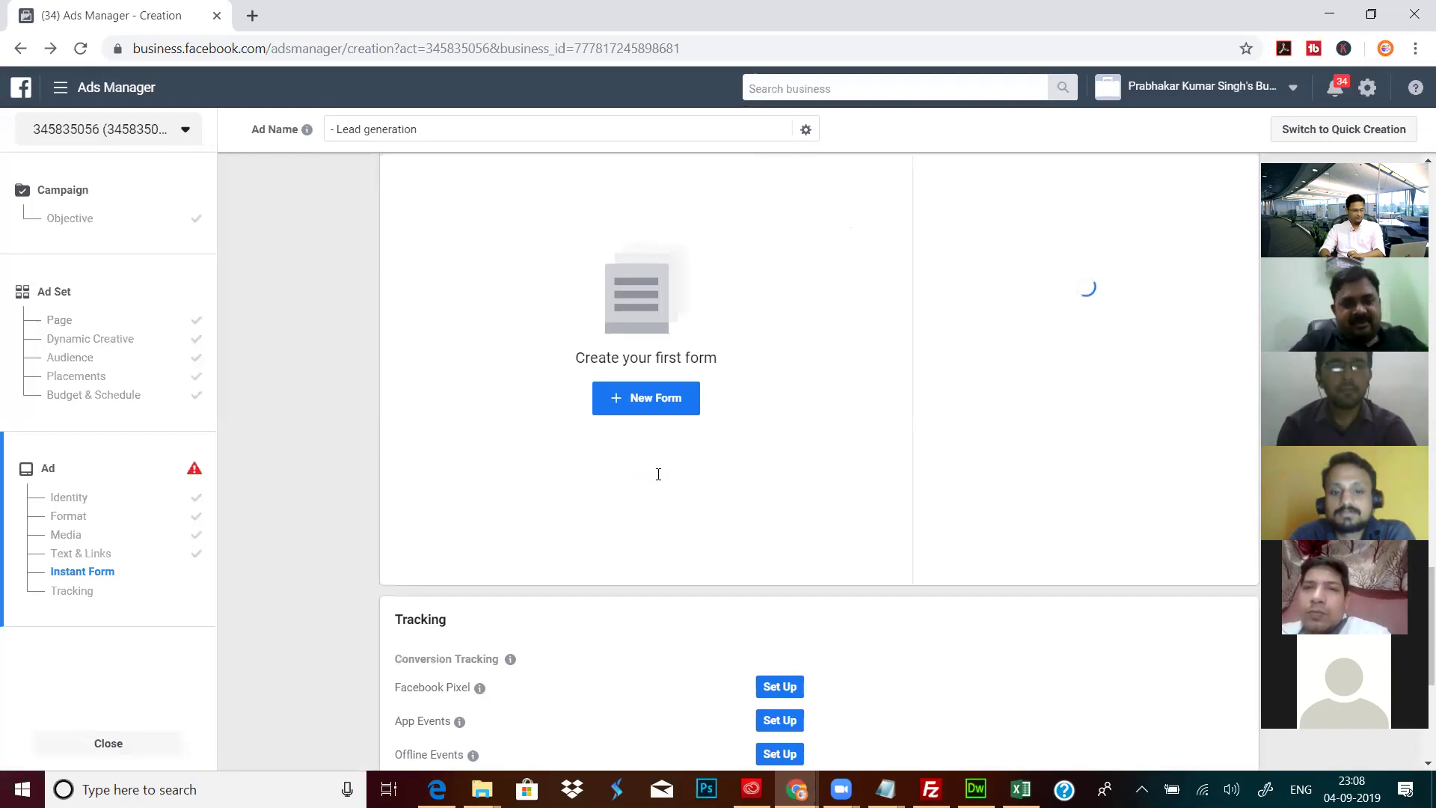
Step: Examine the tracking options and the error notice at the end of the ad setup, and review all sections back to Identity
scroll(778, 402, down, 5)
scroll(866, 401, down, 1)
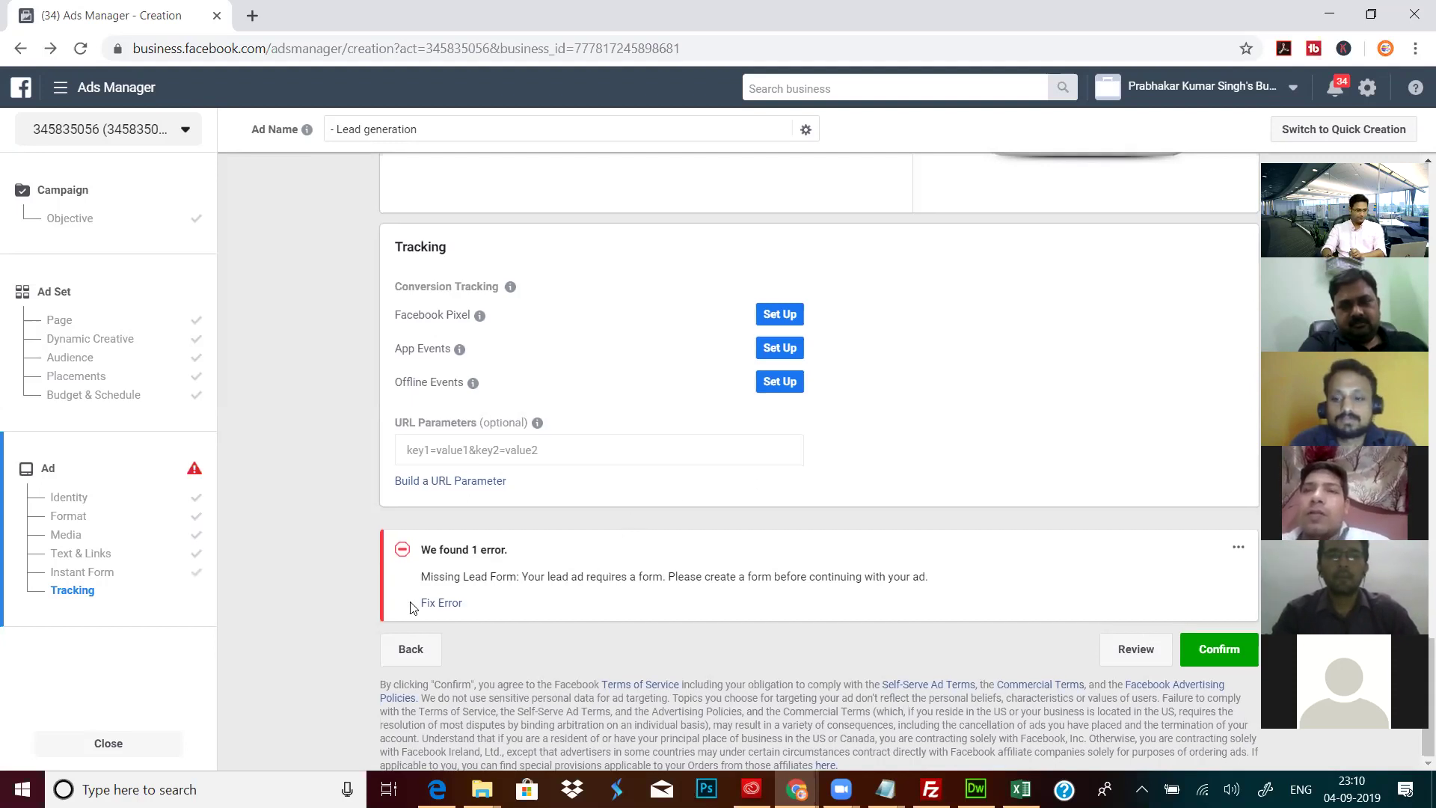
click(609, 610)
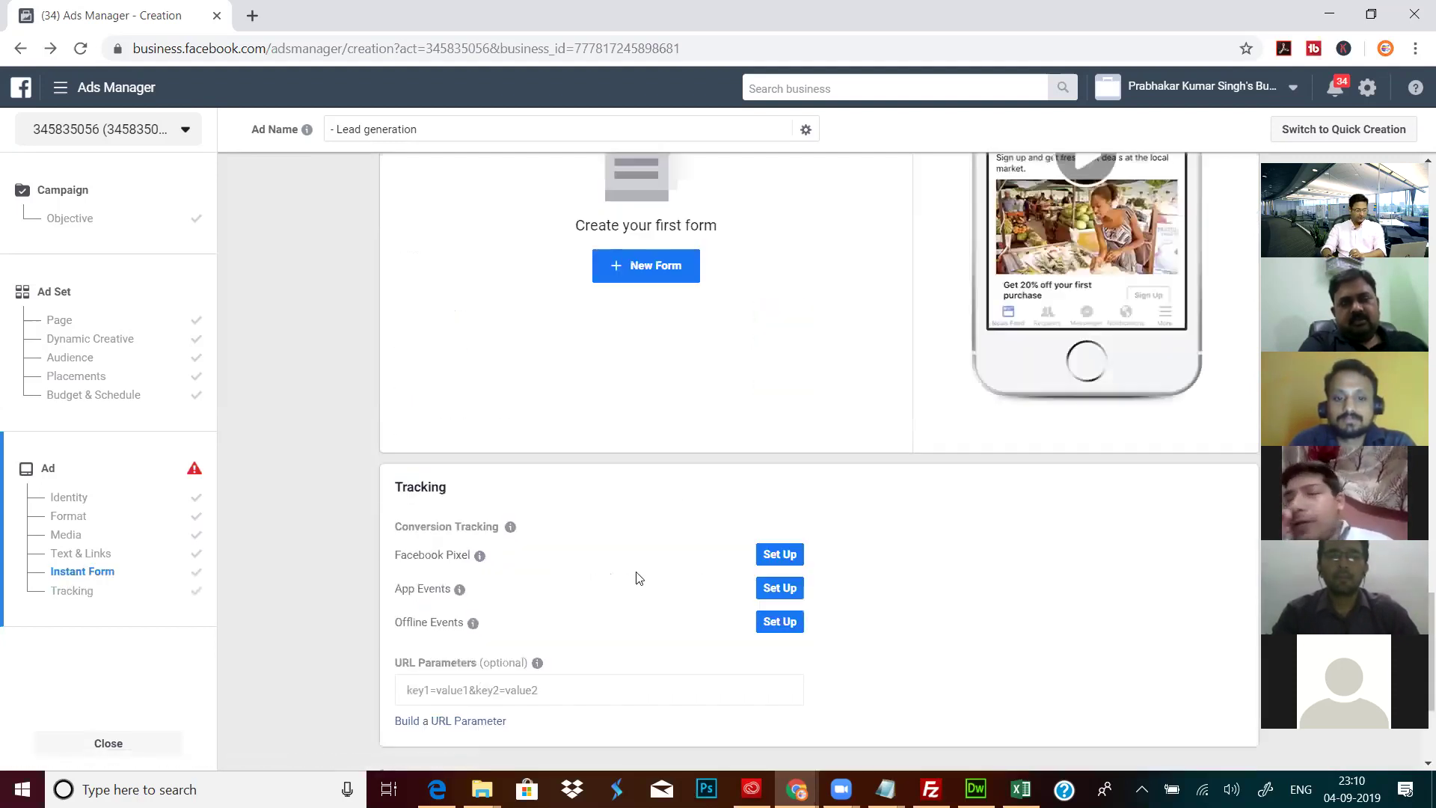
scroll(913, 501, up, 10)
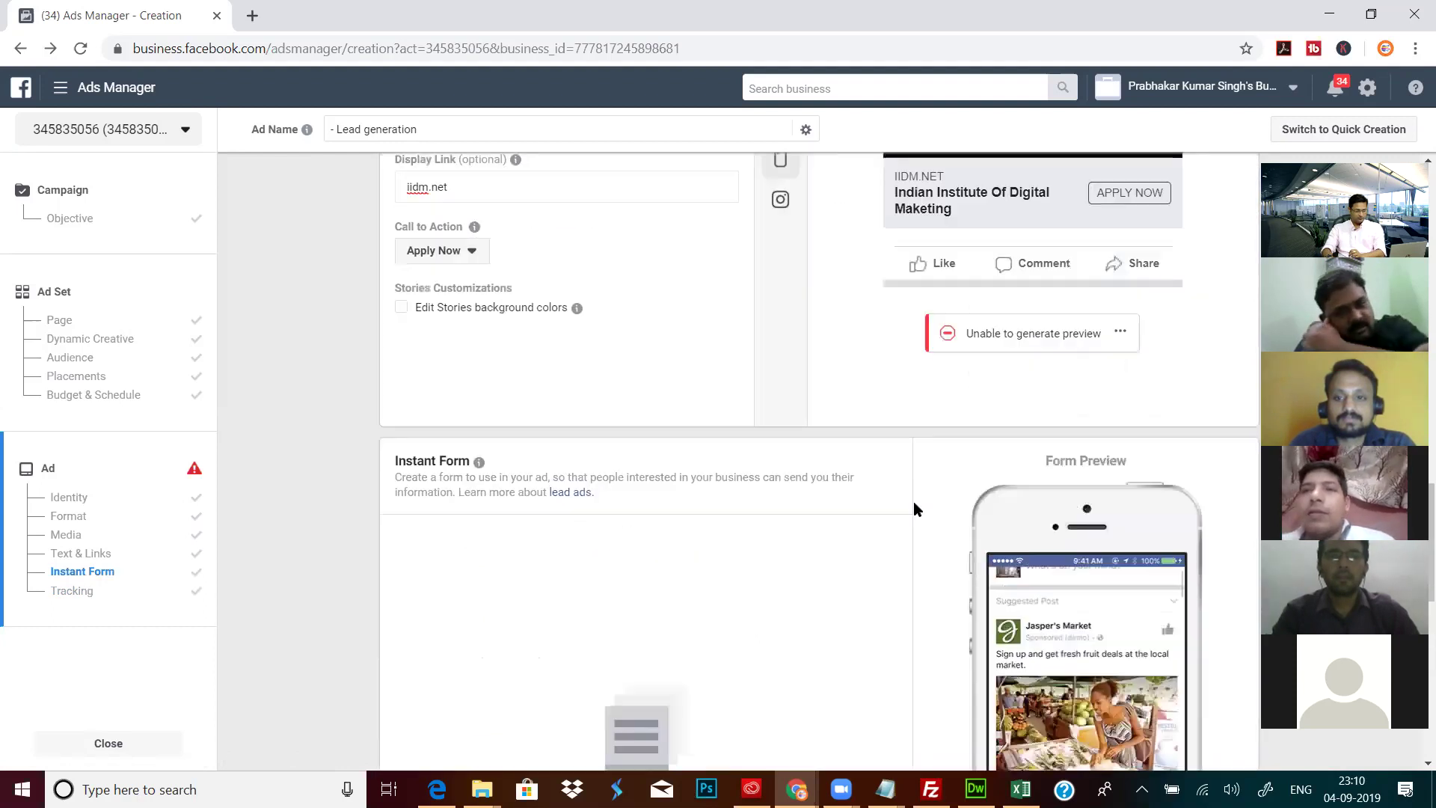
scroll(846, 482, up, 3)
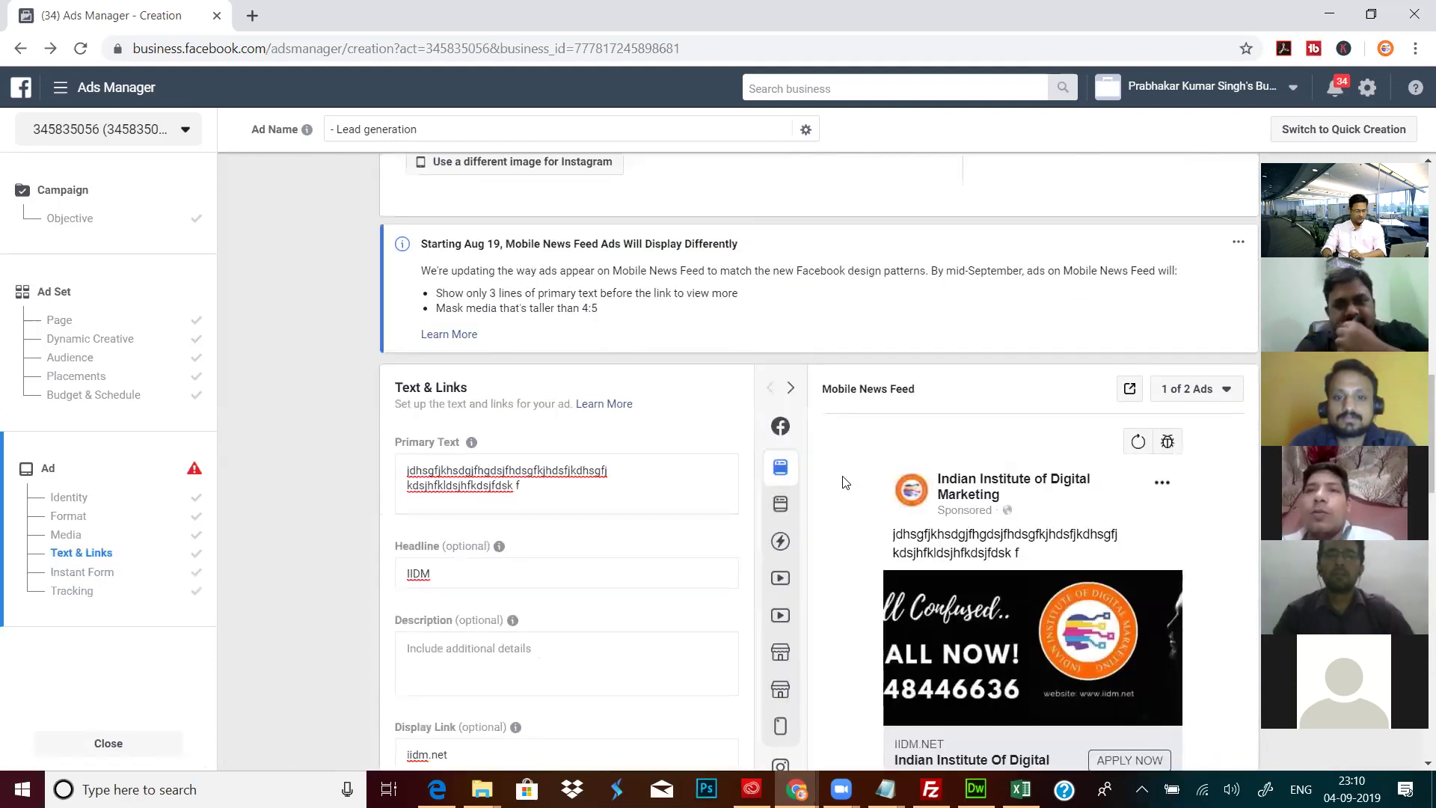
scroll(846, 482, up, 3)
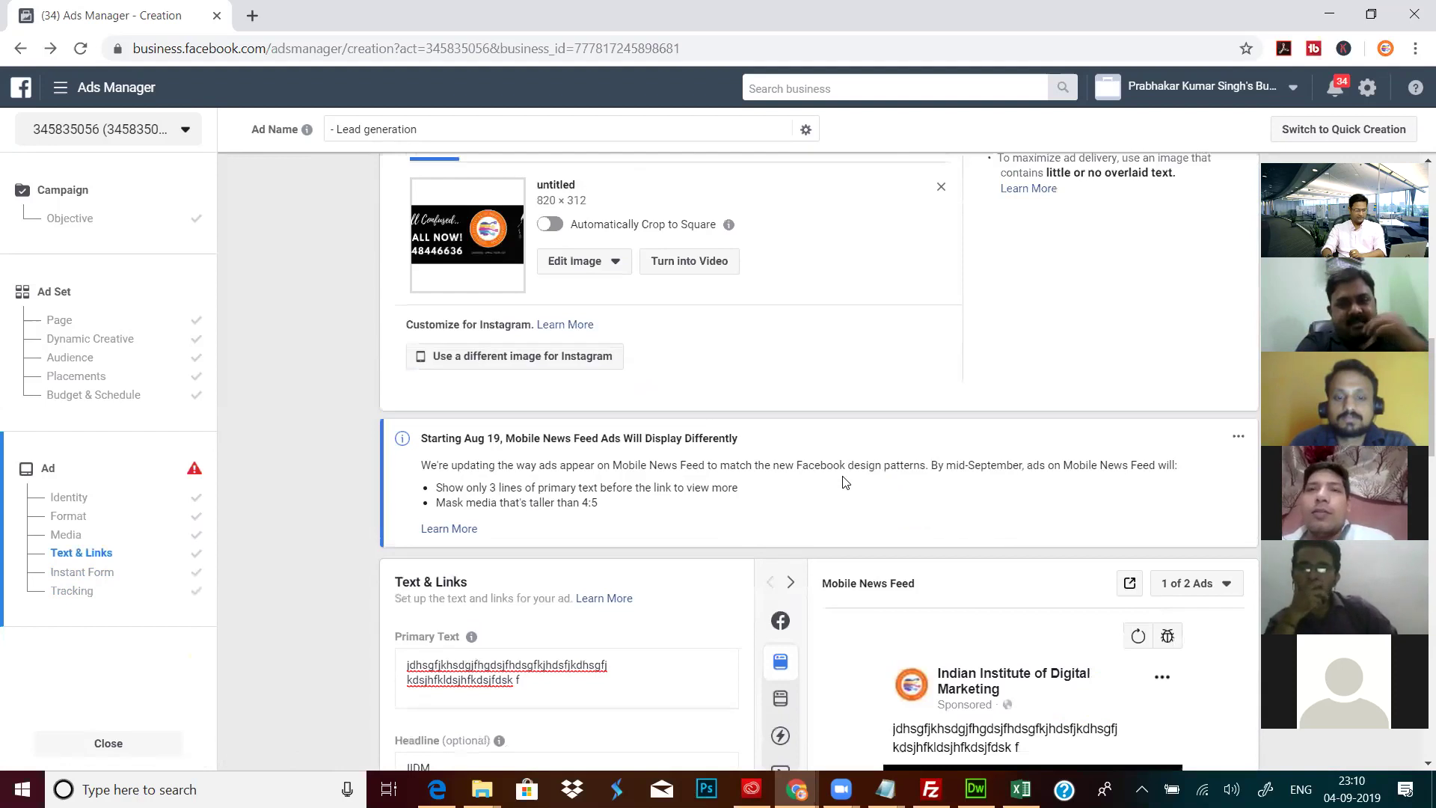
scroll(846, 482, up, 1)
scroll(846, 482, up, 5)
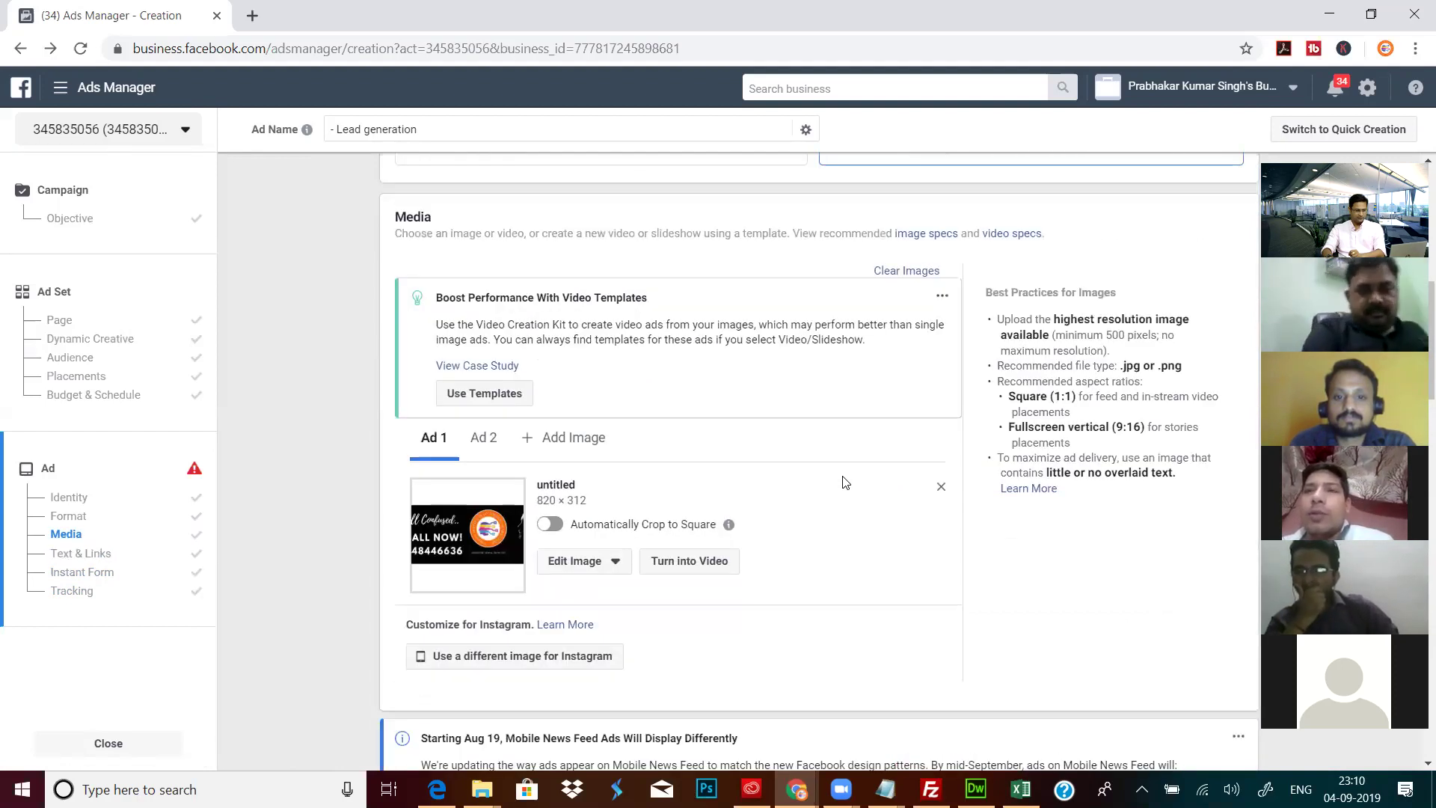
scroll(846, 483, up, 2)
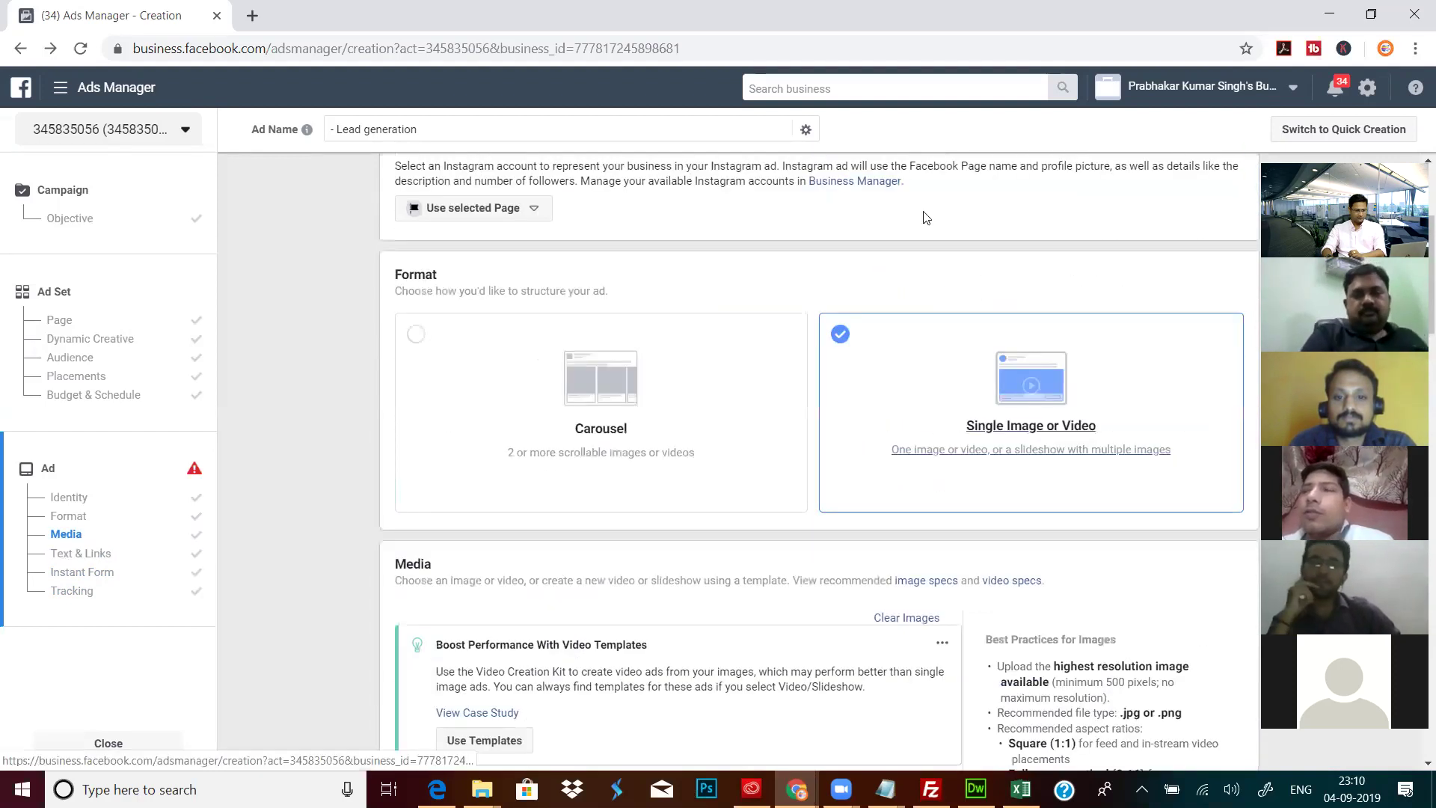
scroll(923, 224, up, 2)
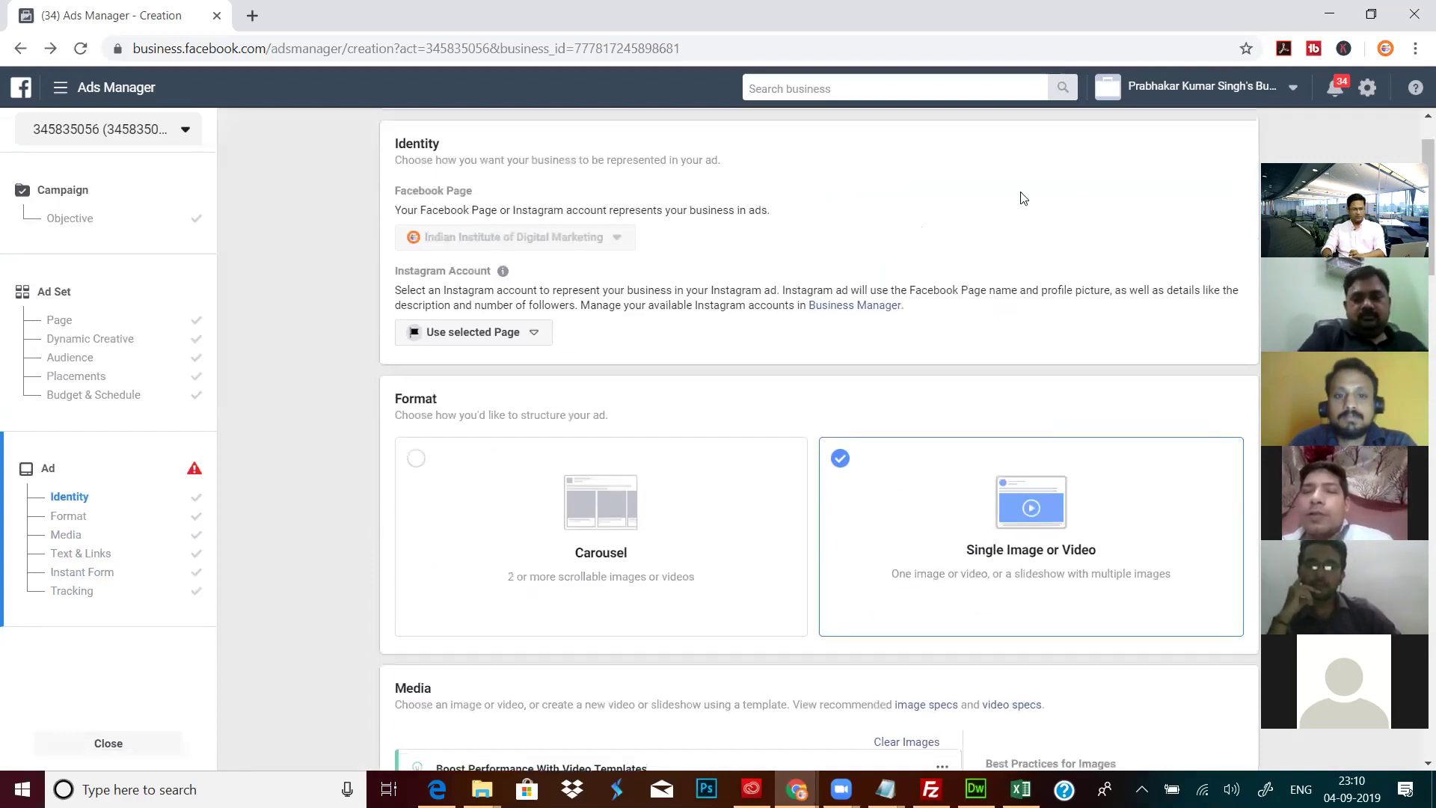
scroll(1032, 187, up, 1)
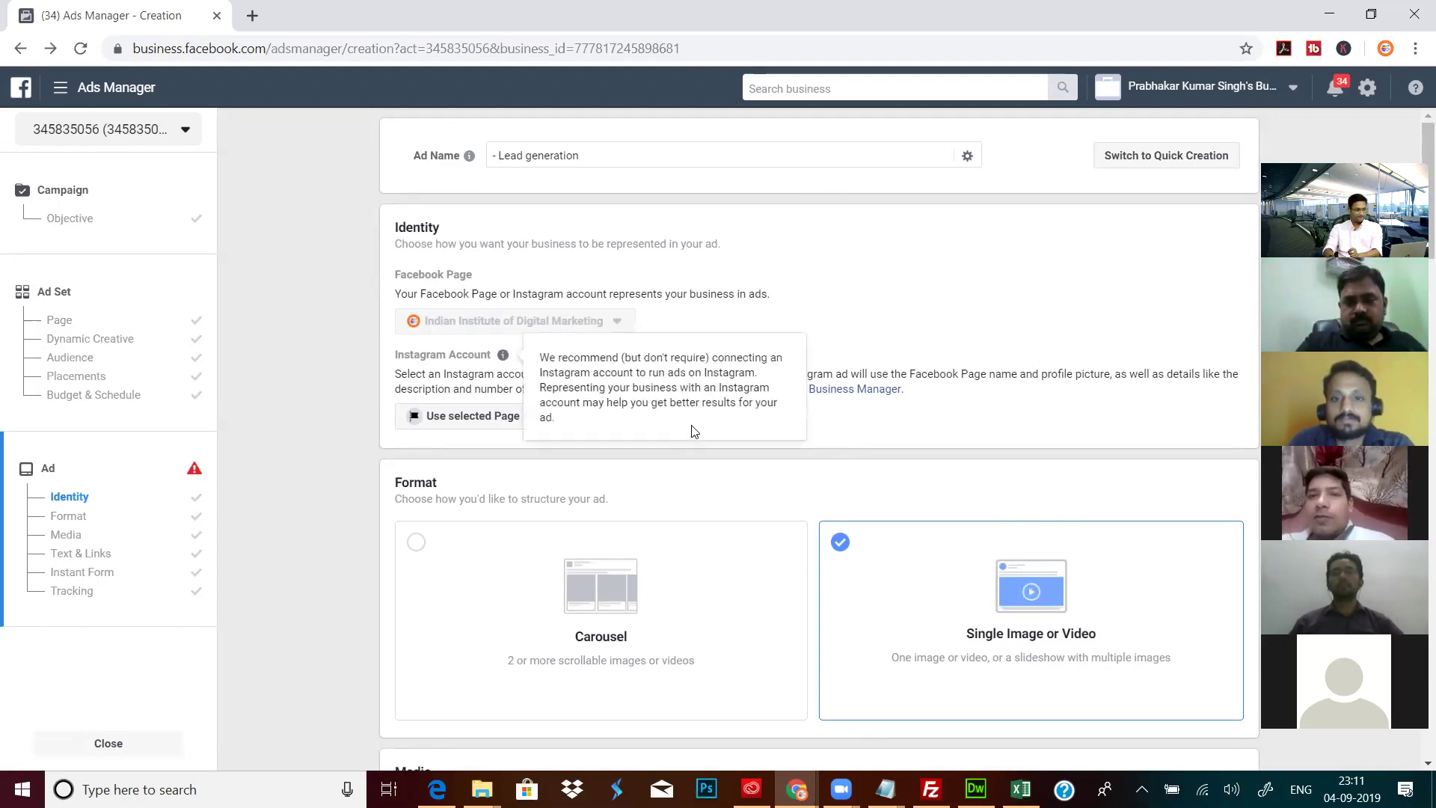
Step: Review the ad sections down to Tracking, and examine the conversion tracking options and the optional URL Parameters field
scroll(886, 417, down, 1)
scroll(885, 417, down, 10)
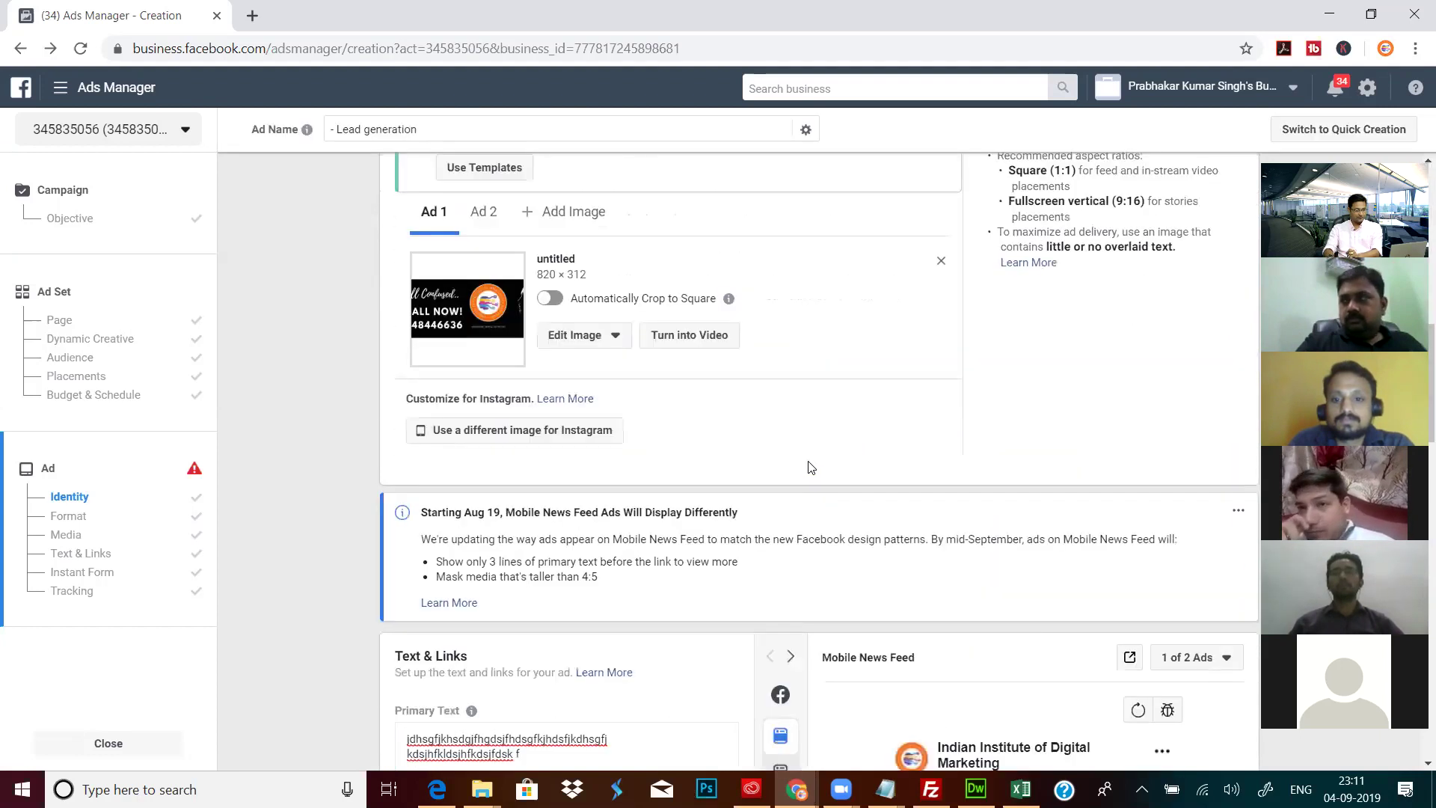
scroll(809, 466, down, 8)
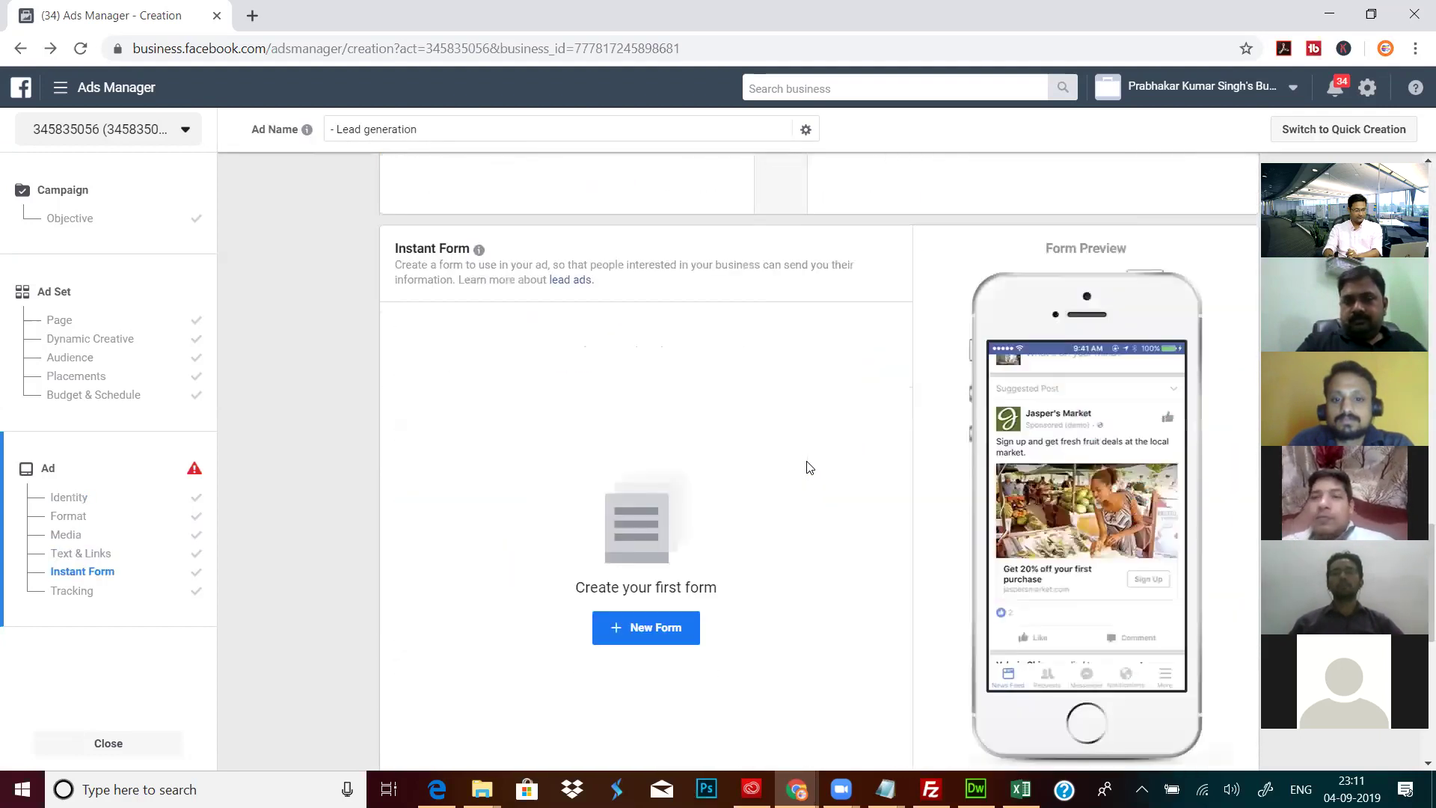
scroll(750, 525, down, 6)
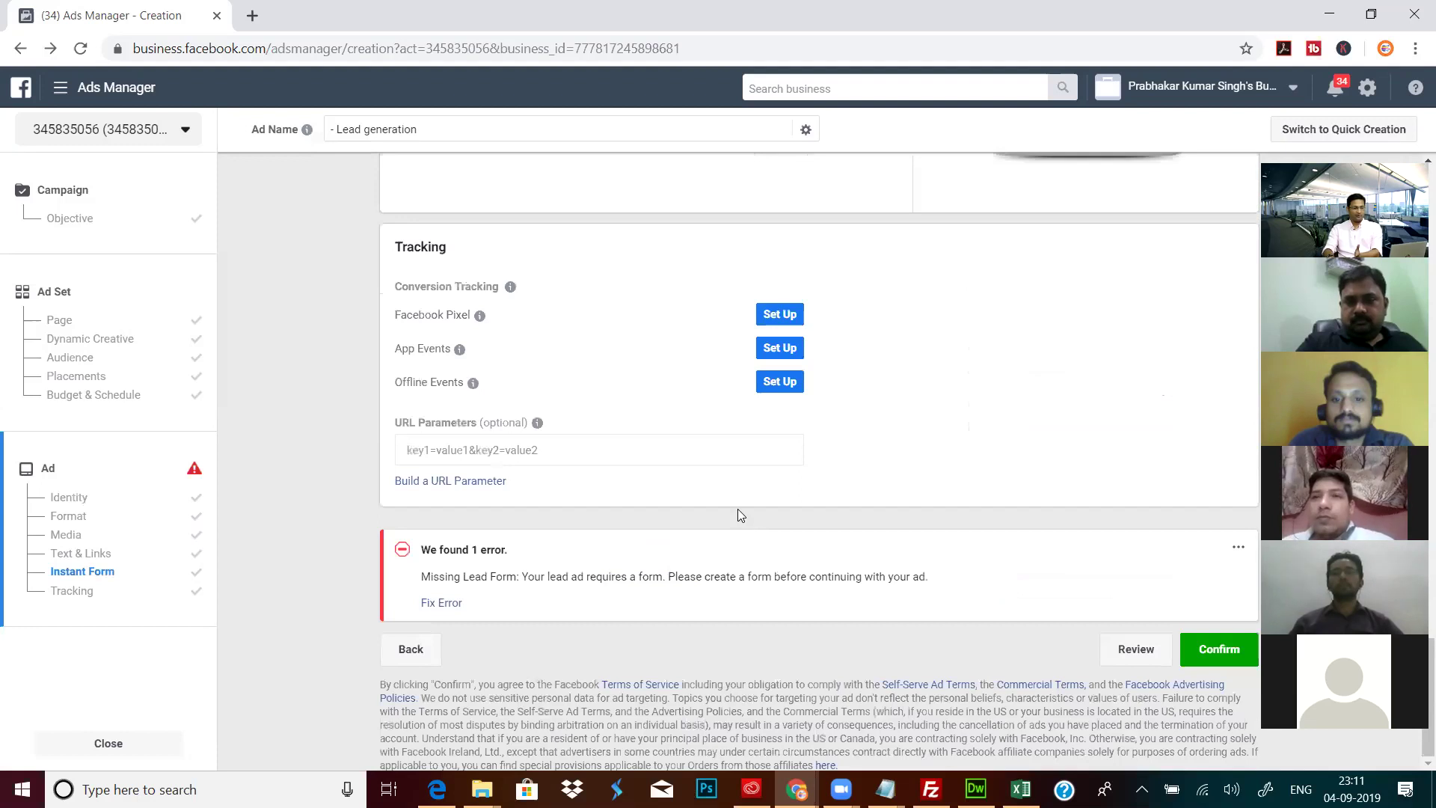
click(520, 446)
click(970, 469)
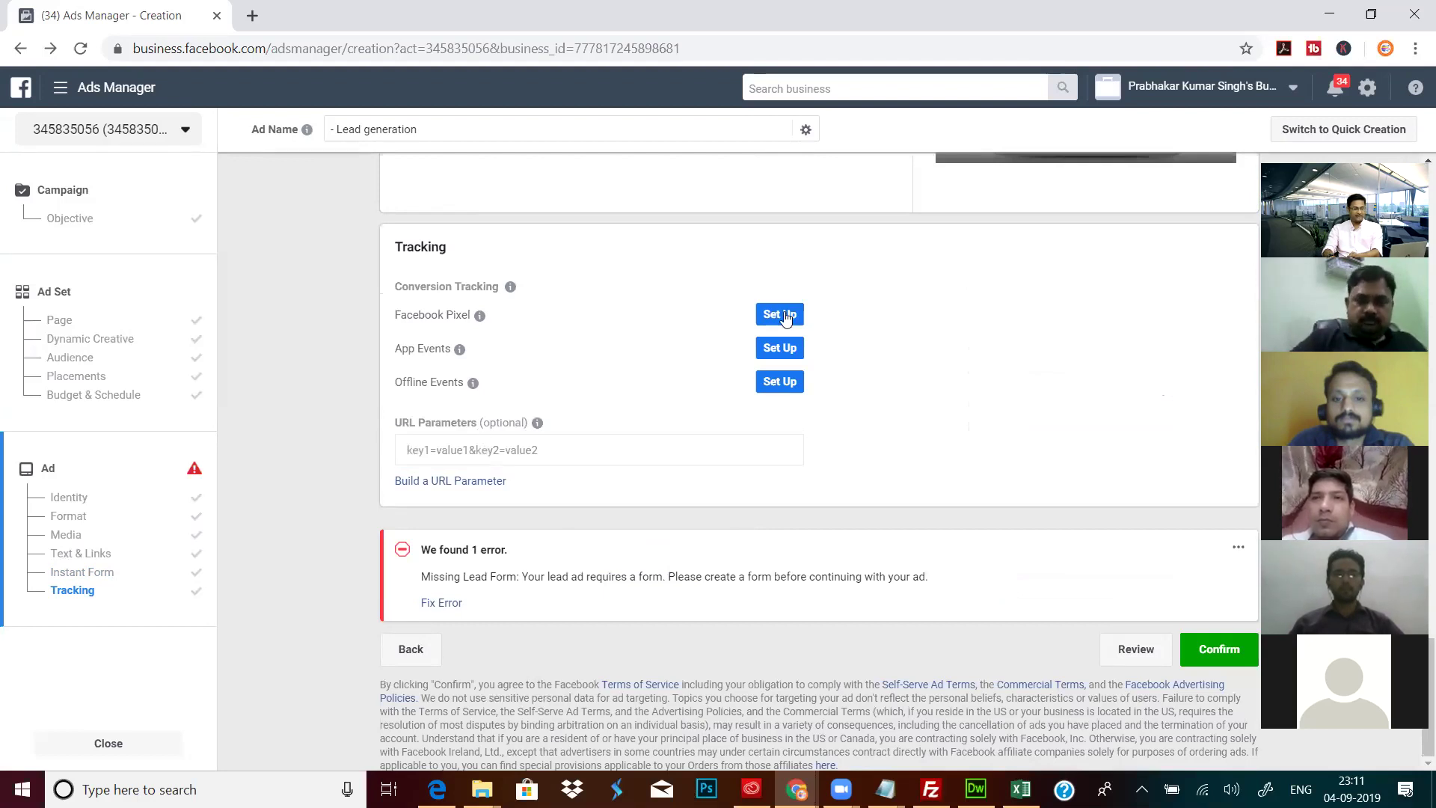
click(779, 382)
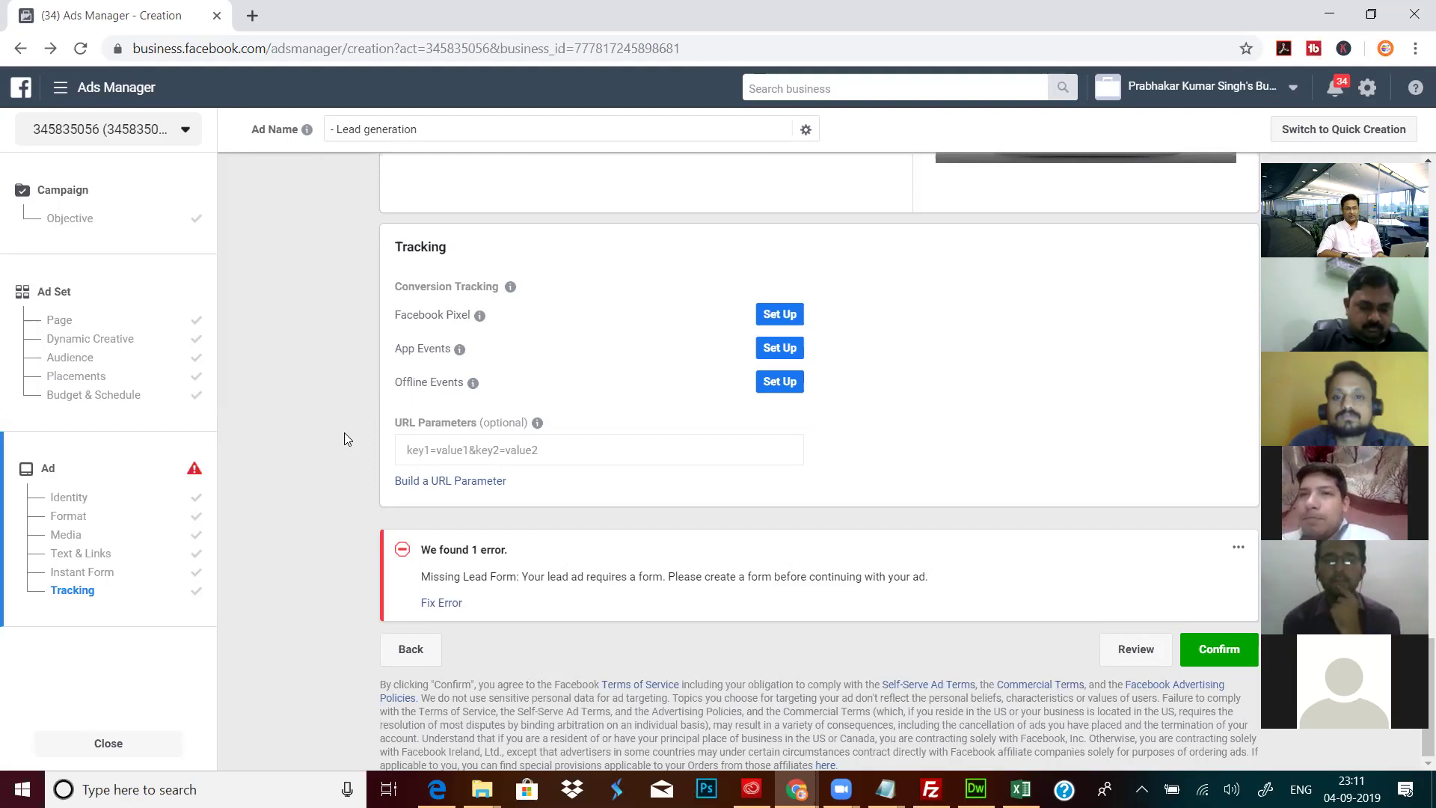
Step: Try building a URL parameter with {{campaign.id}} as the campaign source and a blank custom parameter, and cancel it
click(450, 487)
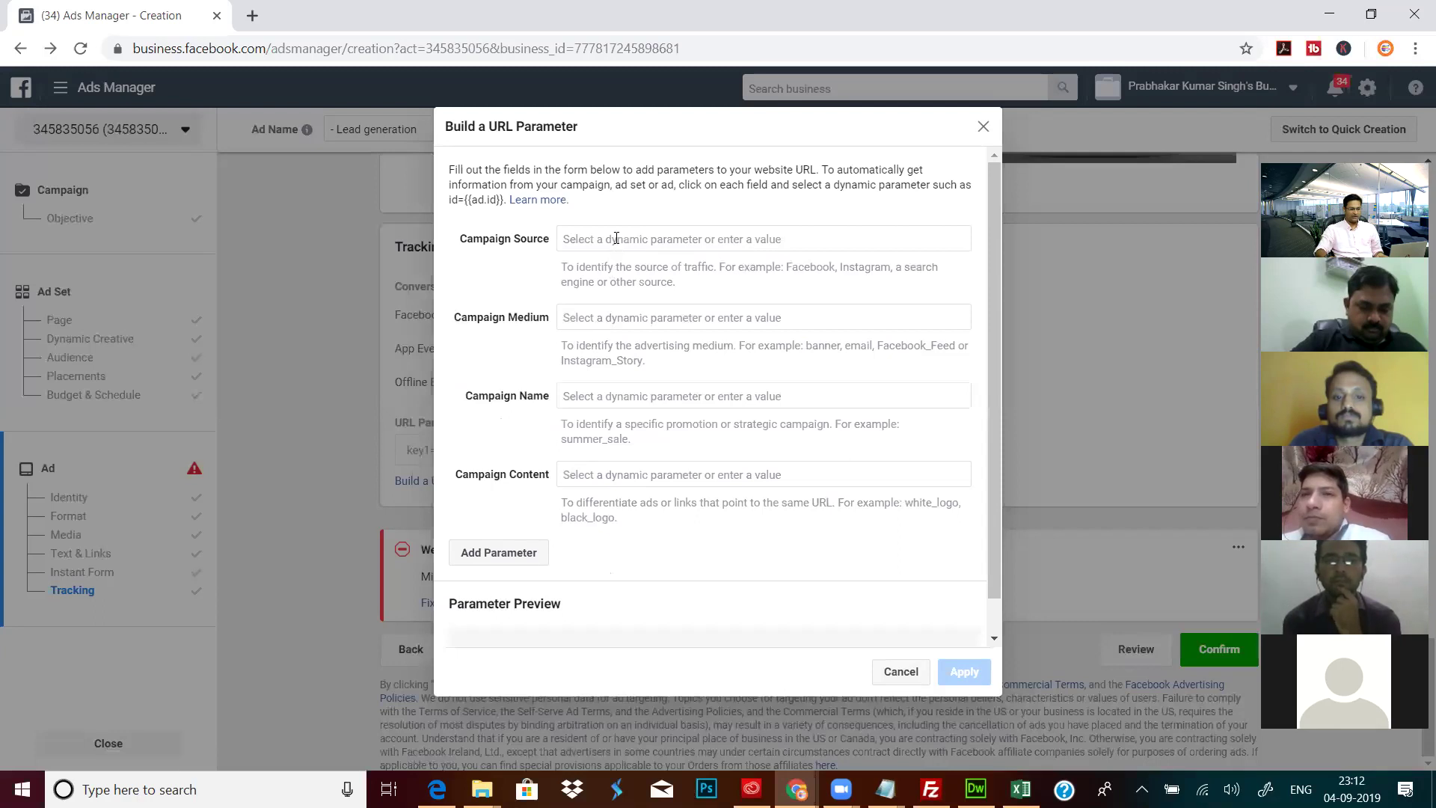
click(616, 239)
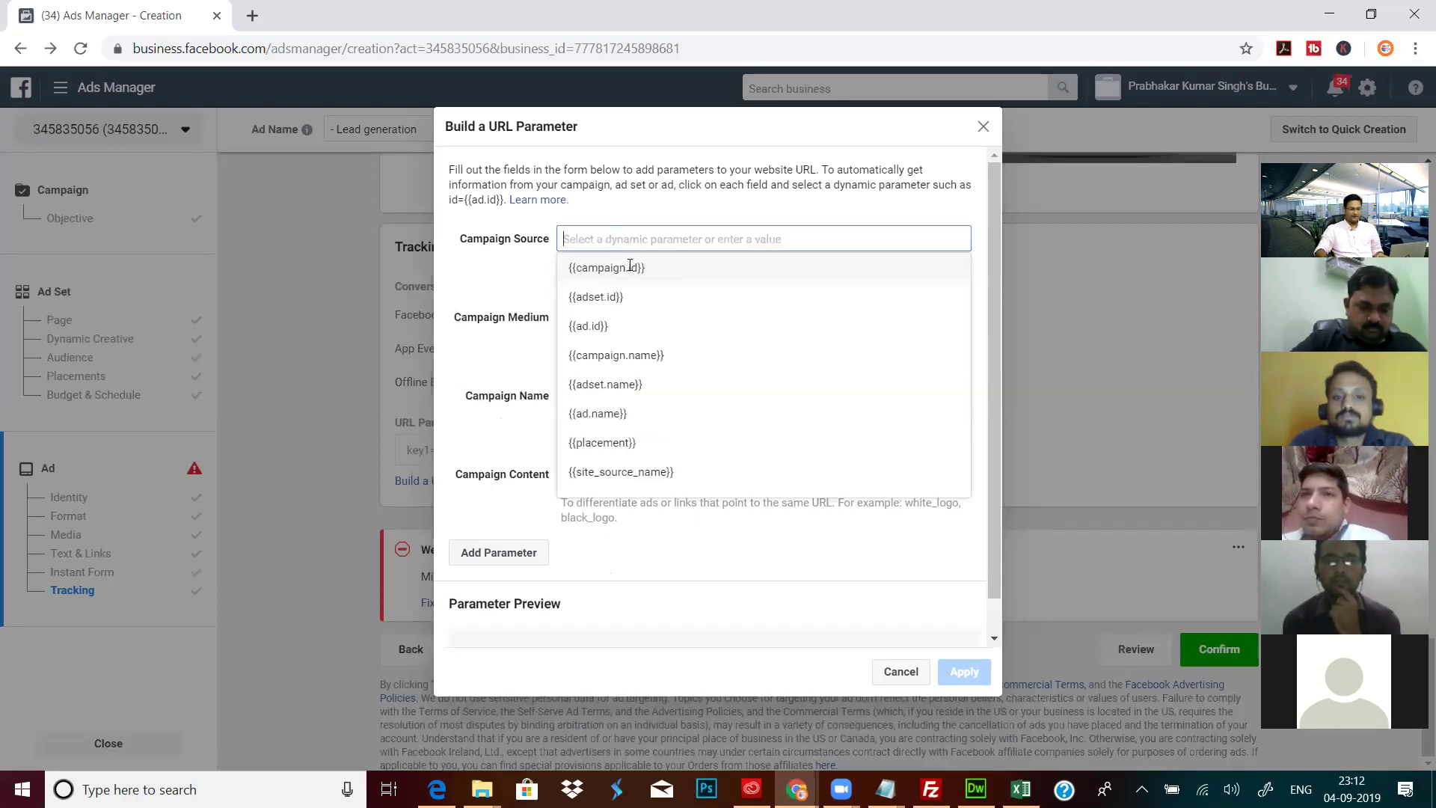
click(665, 267)
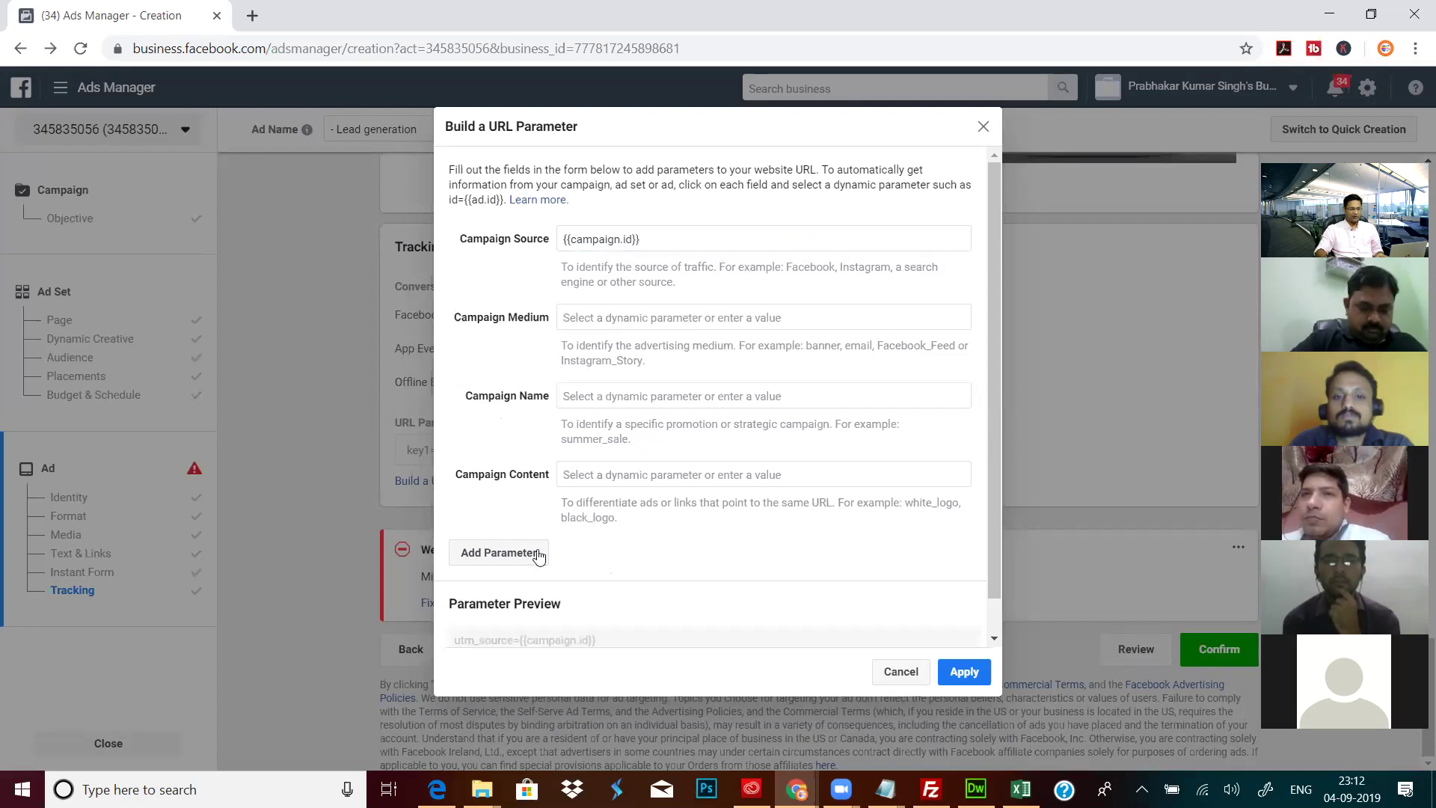
click(504, 554)
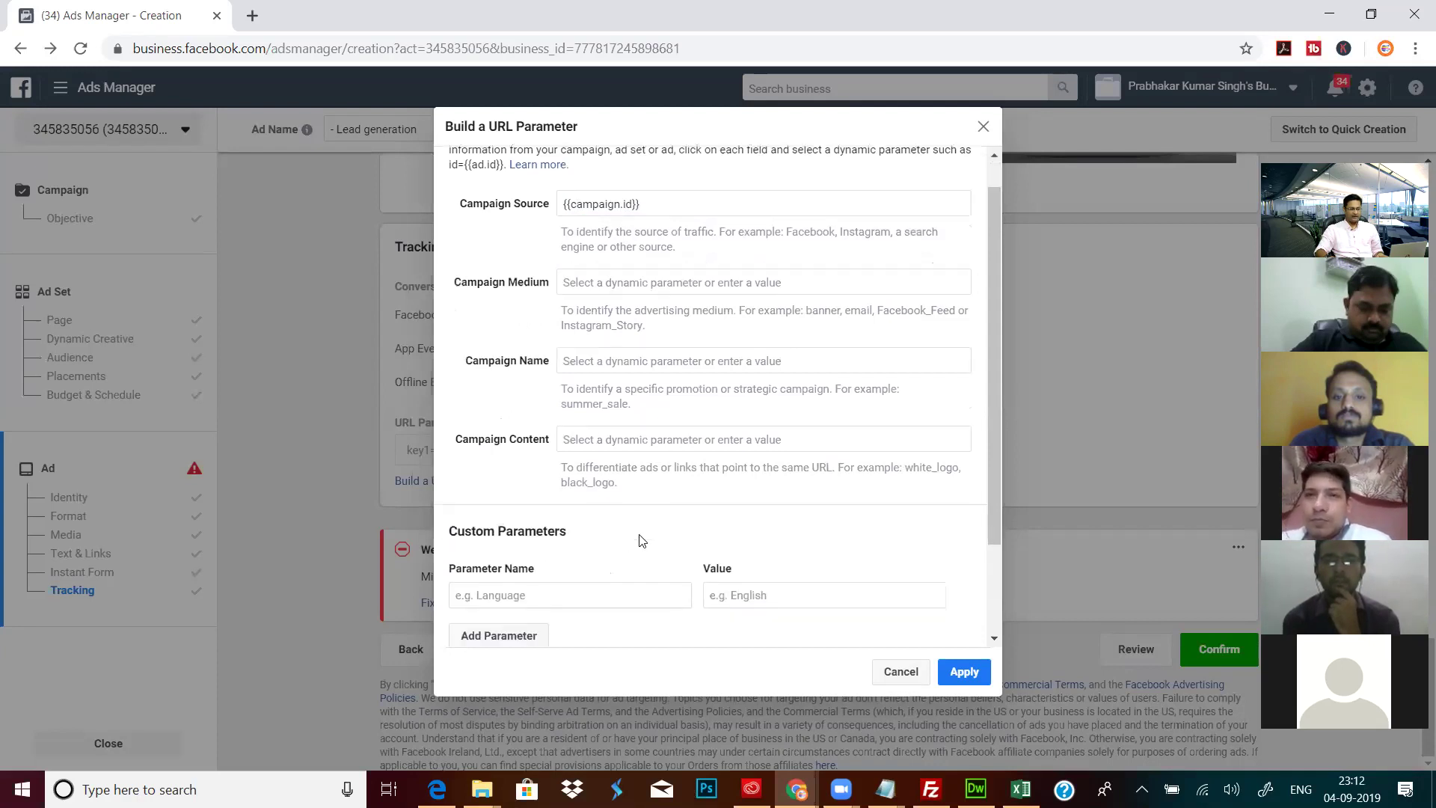
scroll(583, 501, down, 2)
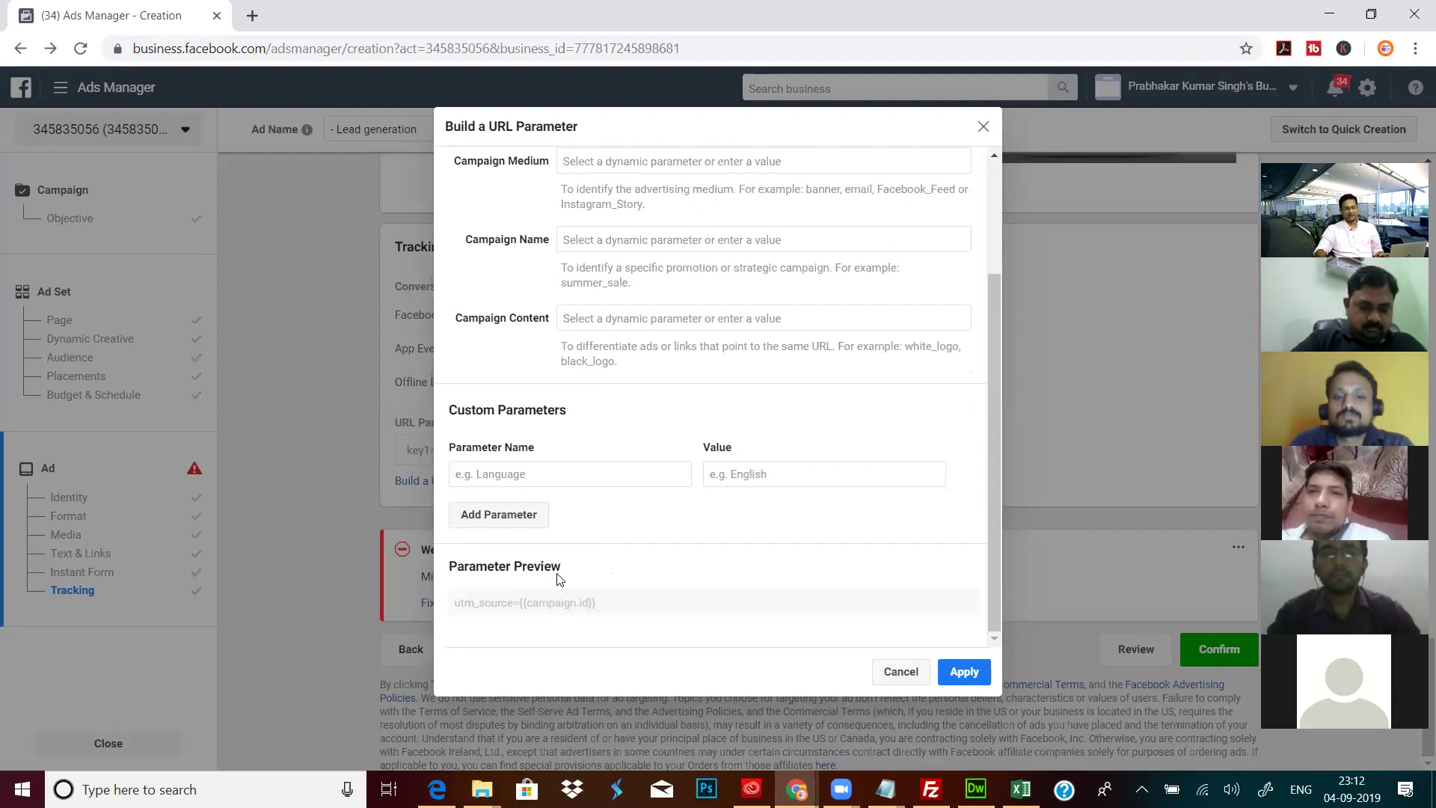
click(513, 469)
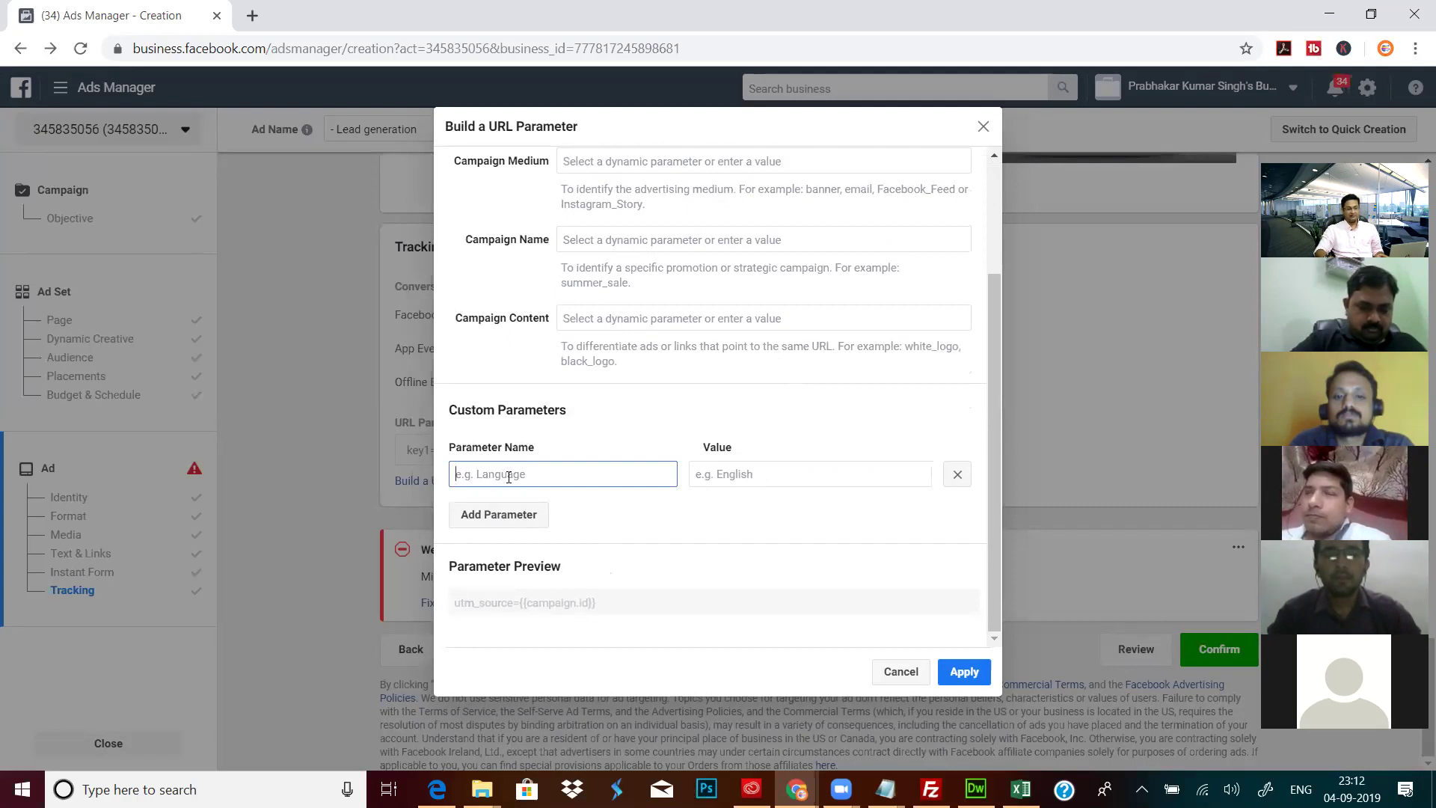
click(766, 476)
click(834, 400)
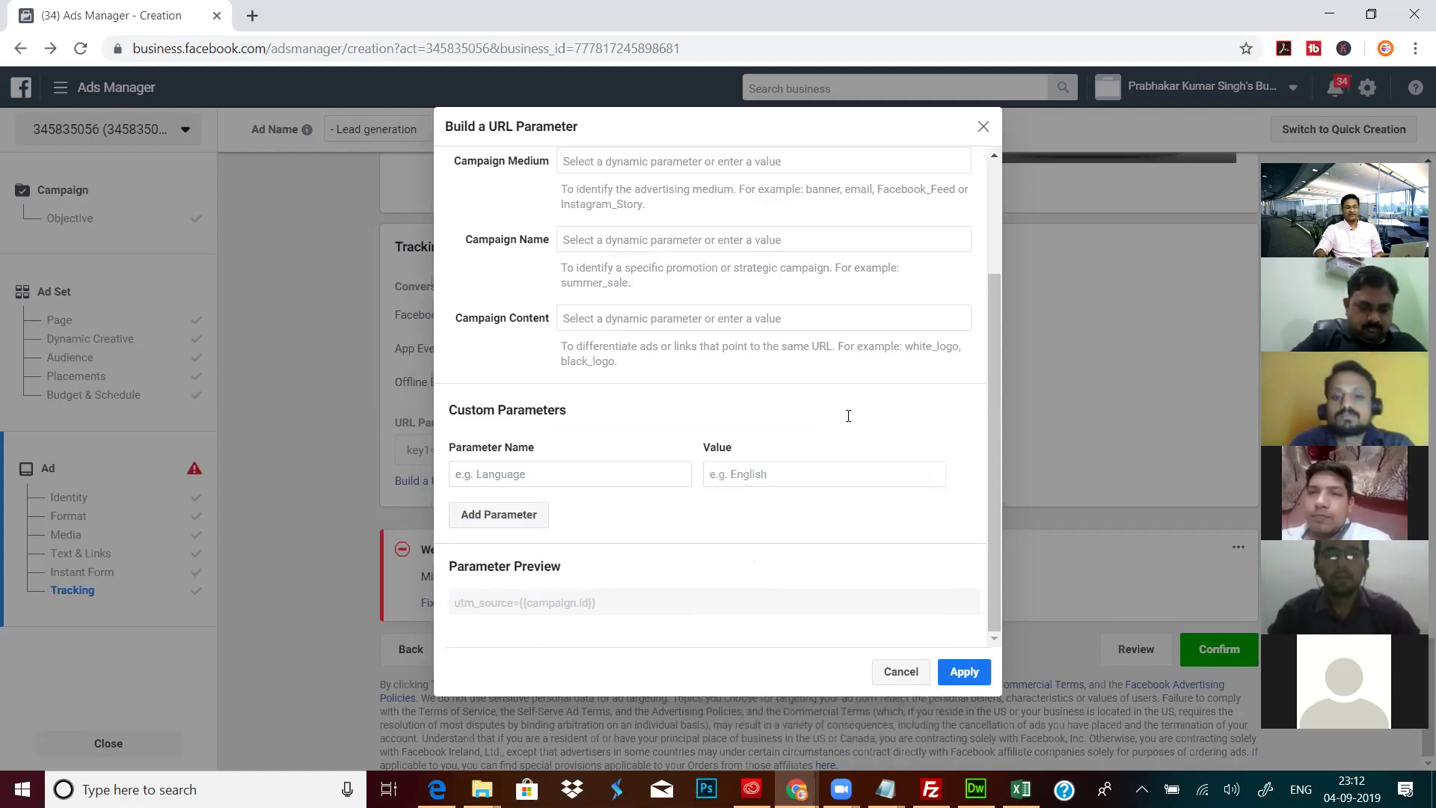
click(900, 671)
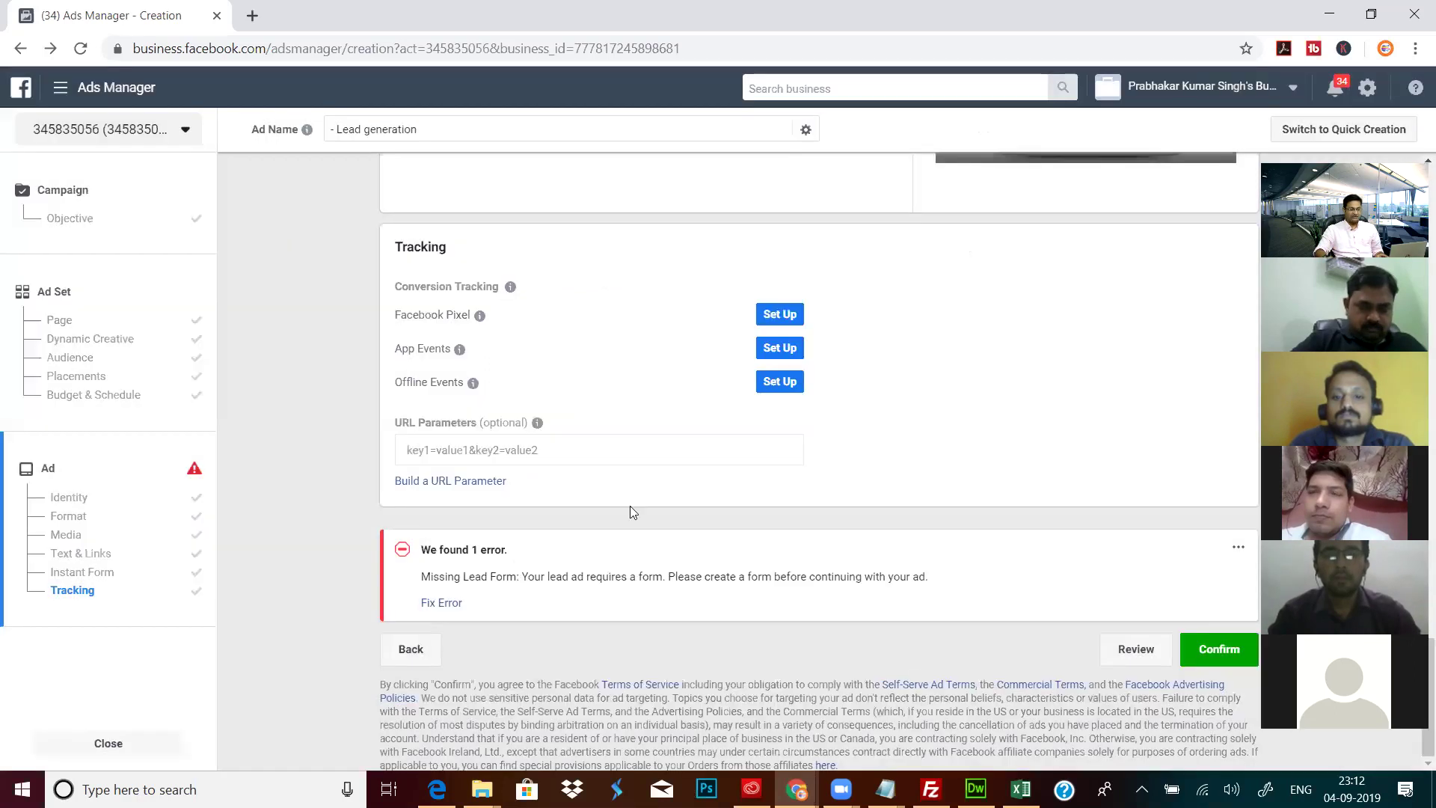
Step: Compare the ad's URL Parameters field with the query string in the page address, highlighting the parameters from "?act" to the business_id value
click(506, 447)
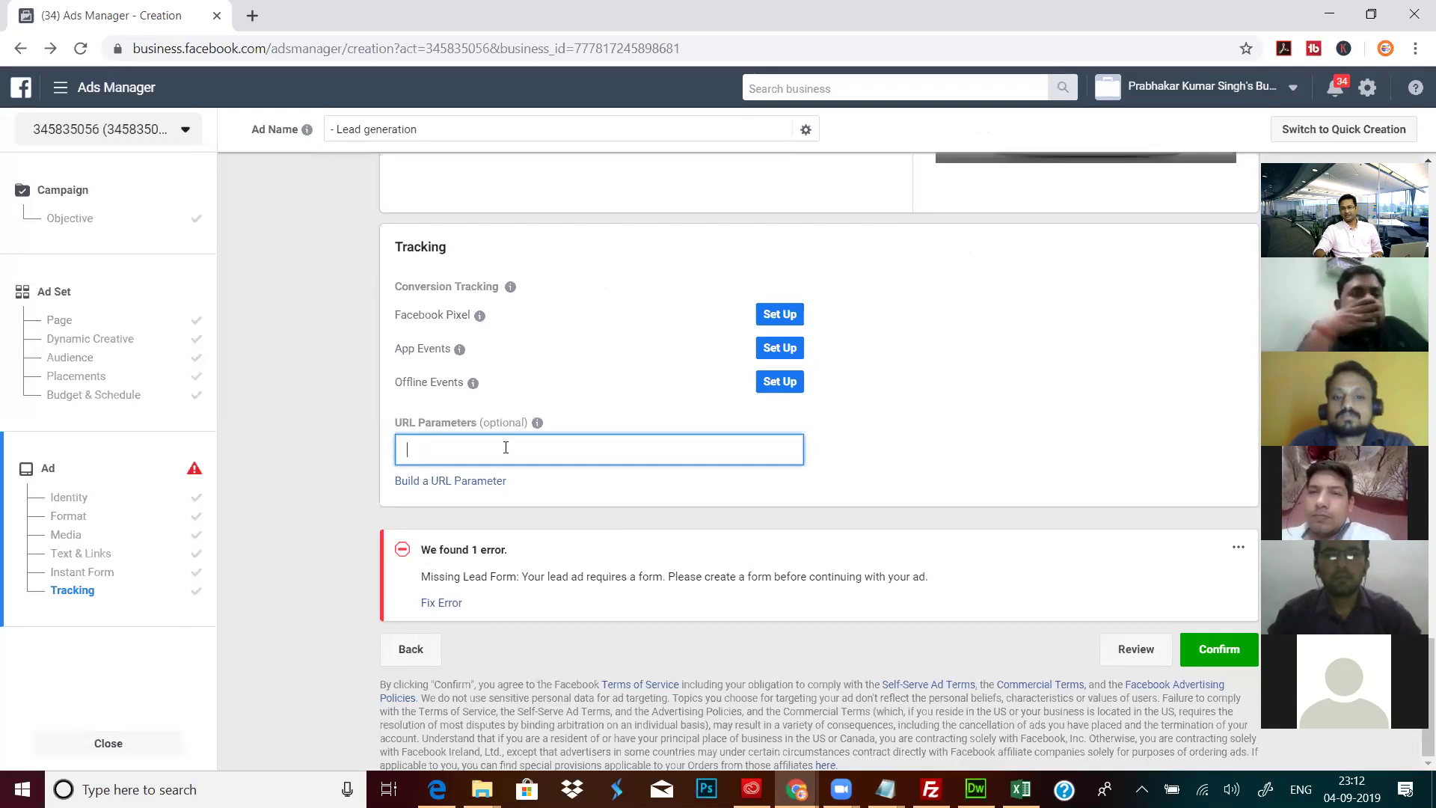
click(1075, 383)
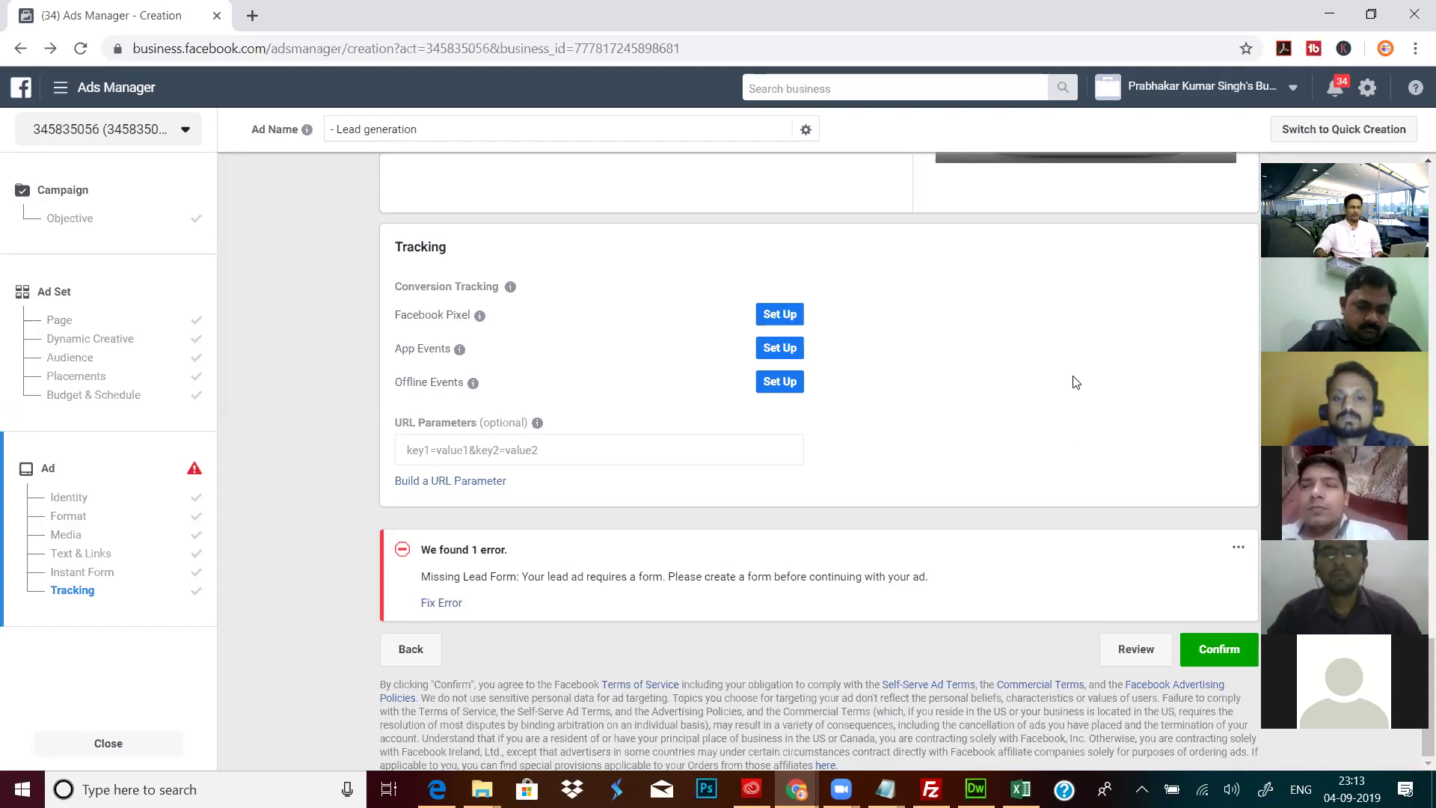
click(439, 451)
click(895, 427)
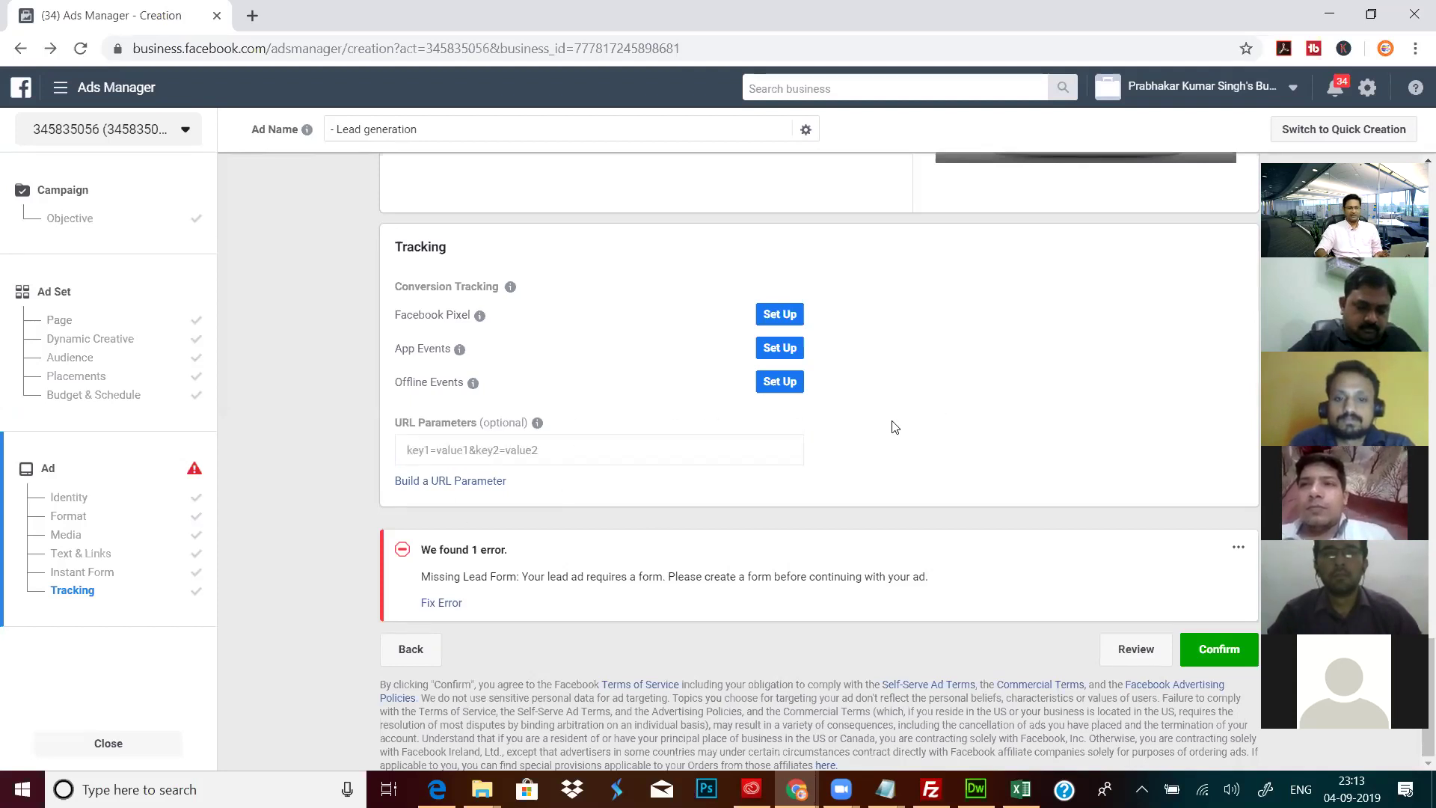
click(299, 48)
click(604, 49)
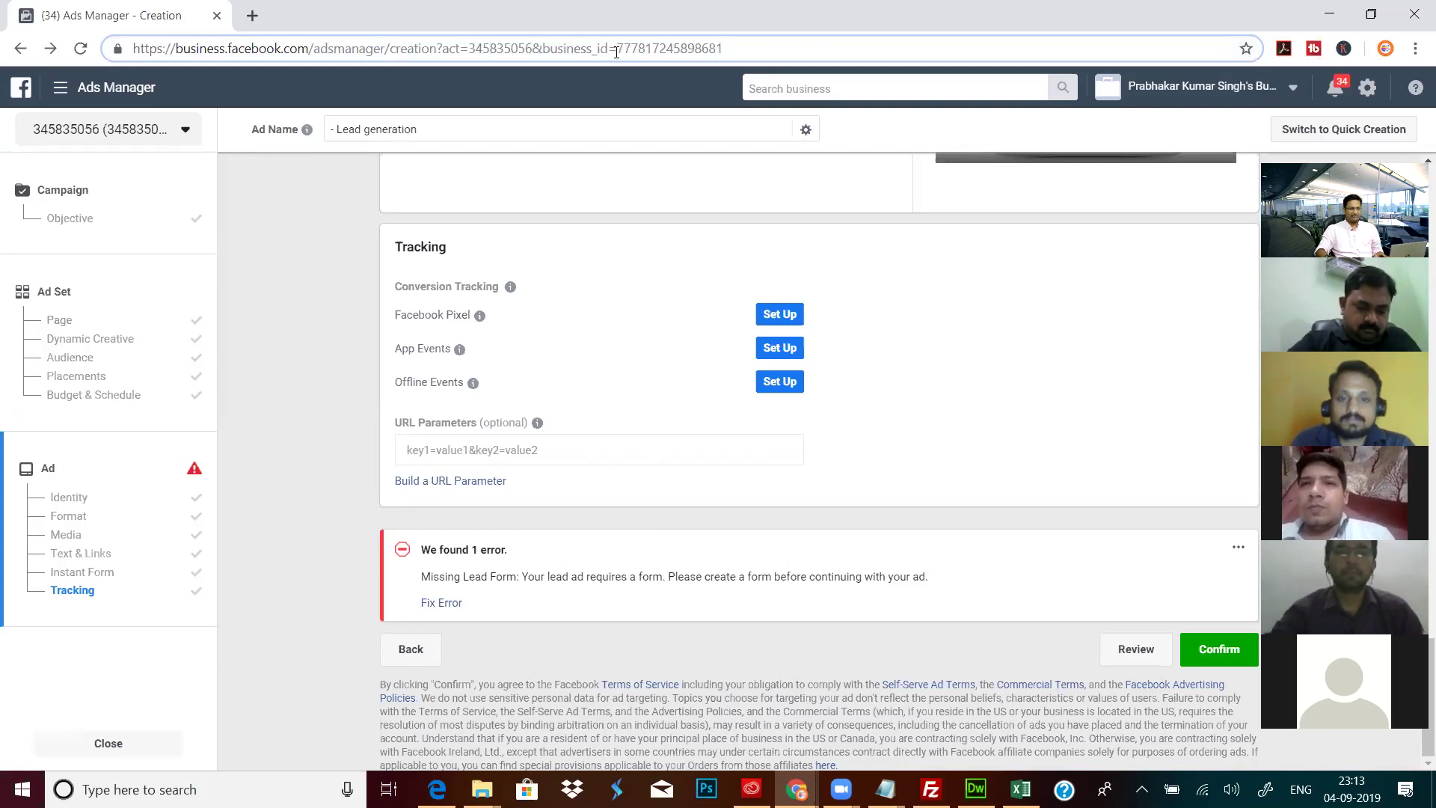
drag(597, 49, 768, 59)
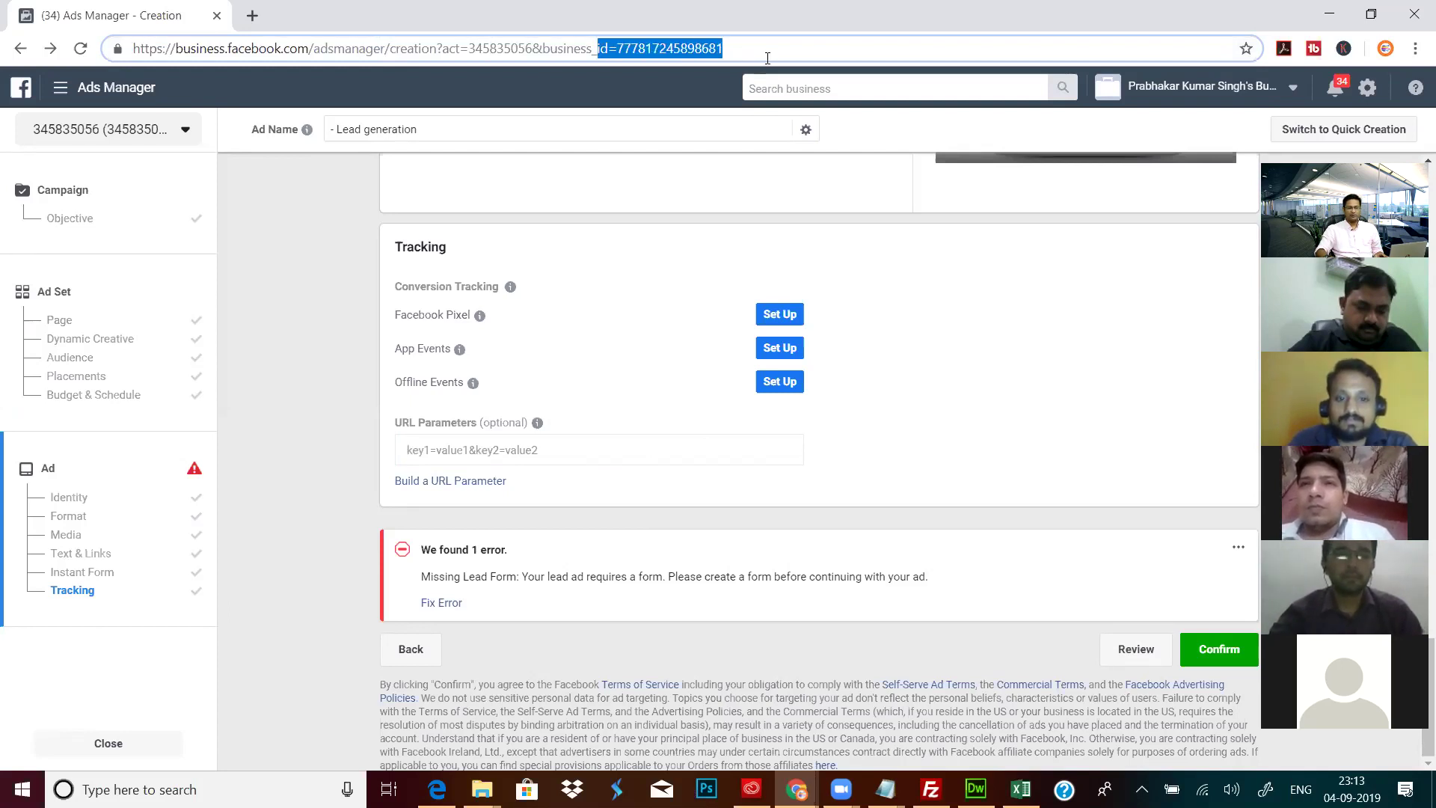
click(770, 53)
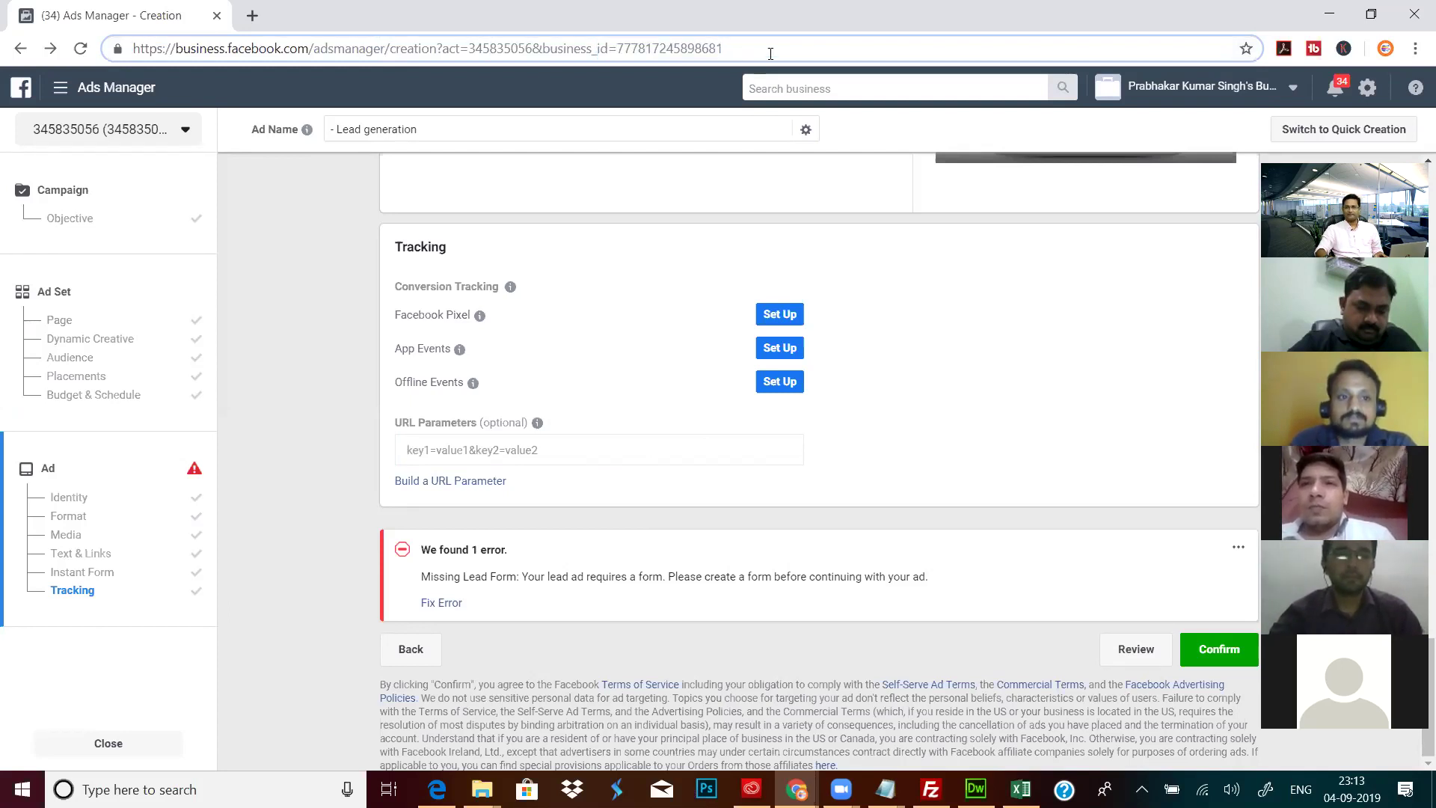
drag(771, 53, 441, 39)
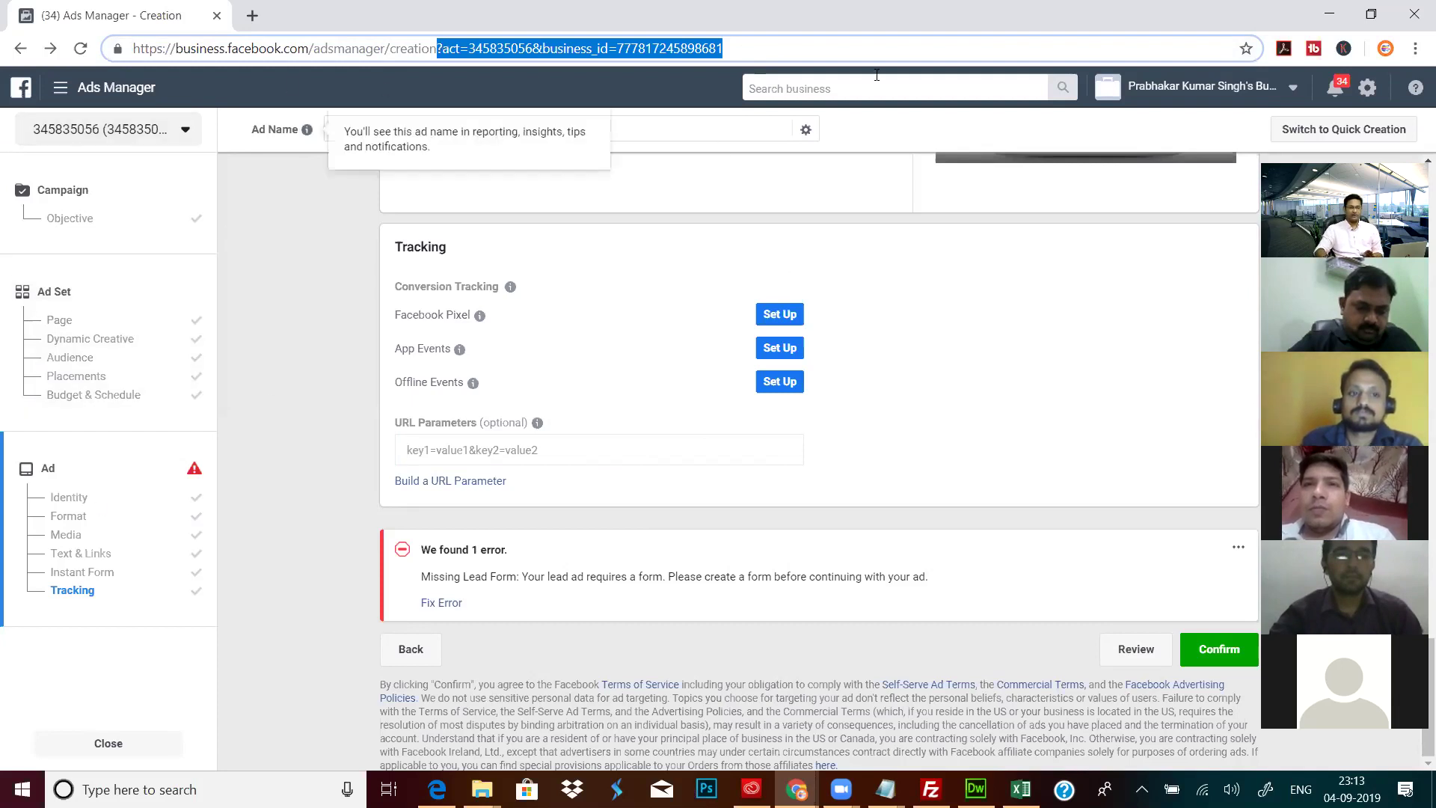
click(725, 47)
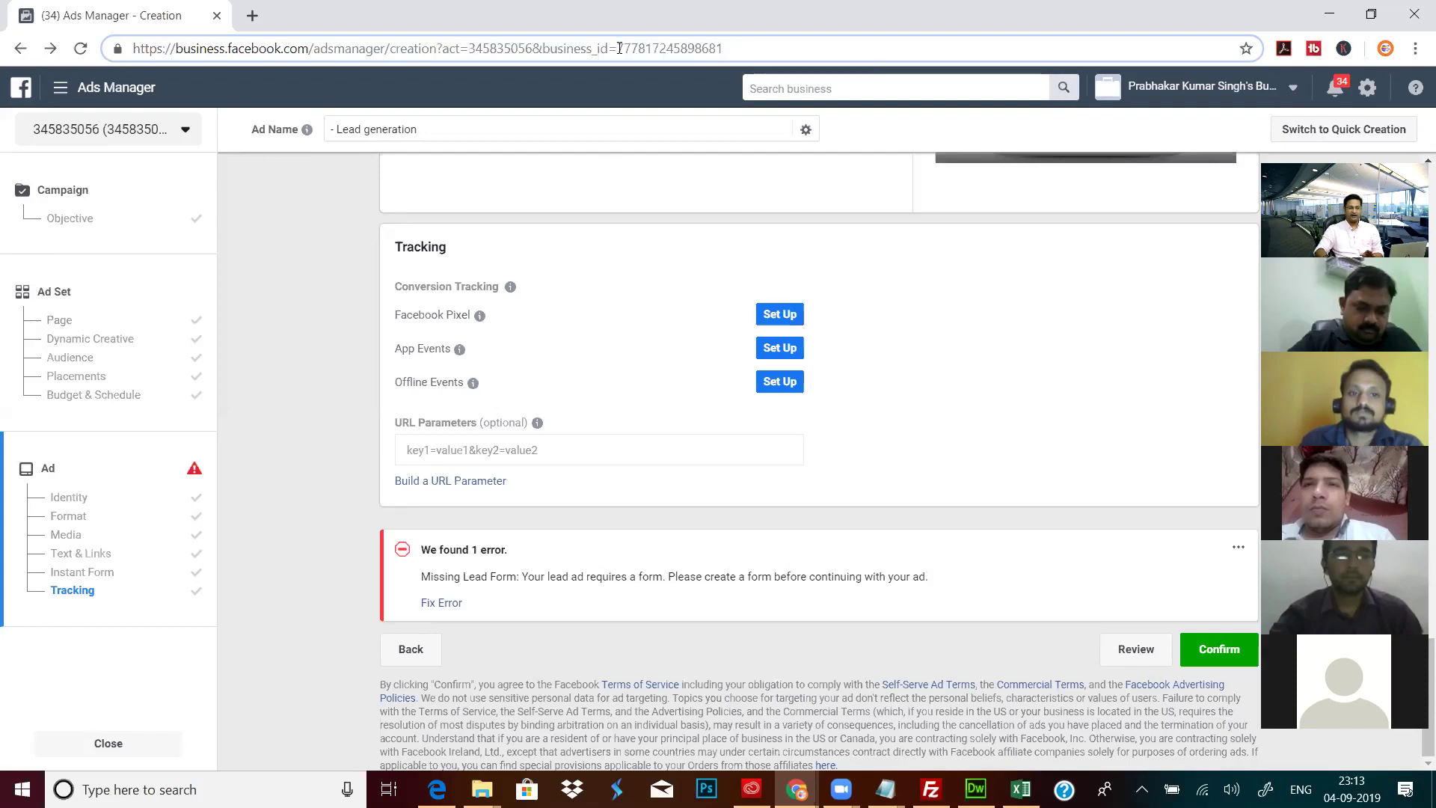
drag(619, 47, 724, 48)
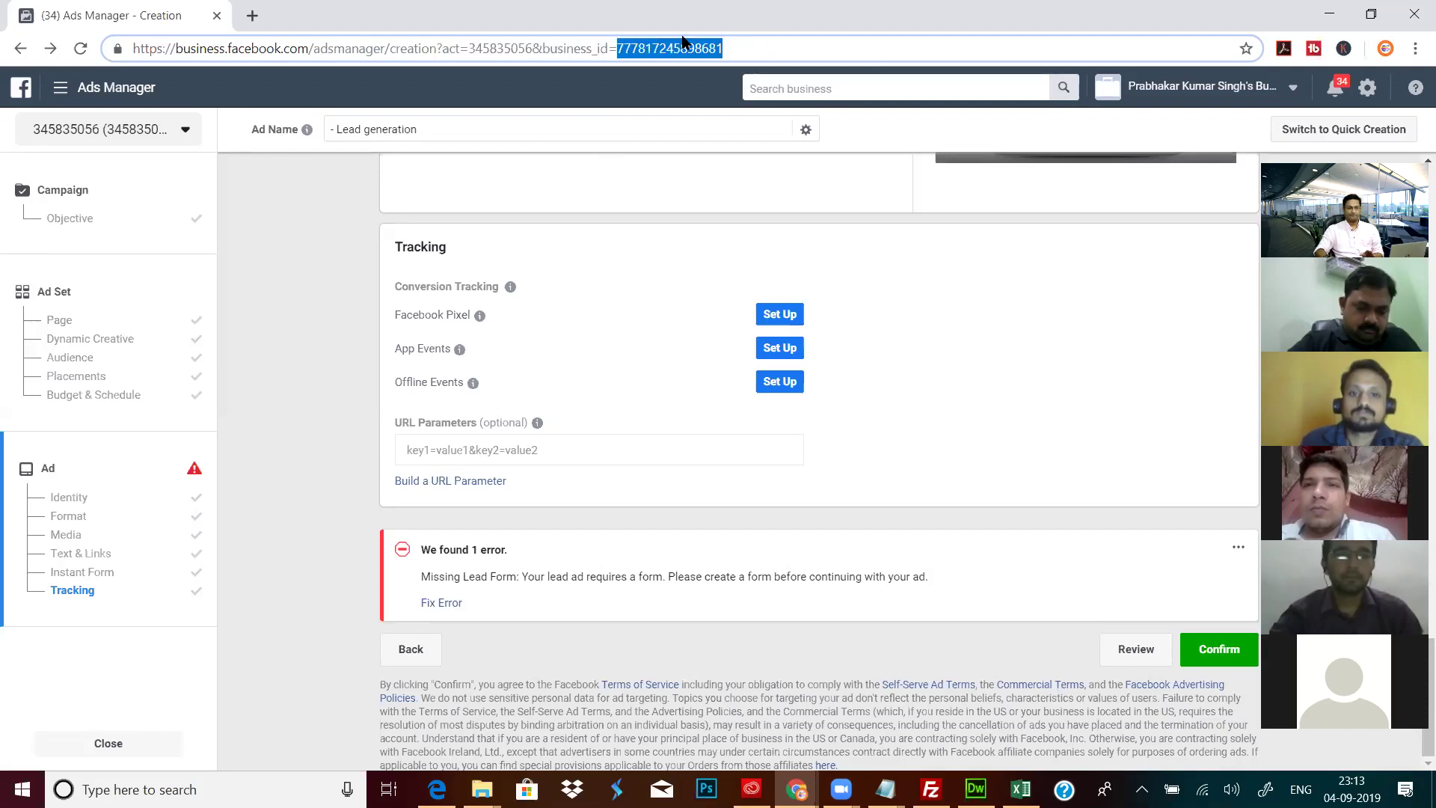
click(638, 44)
drag(598, 48, 774, 41)
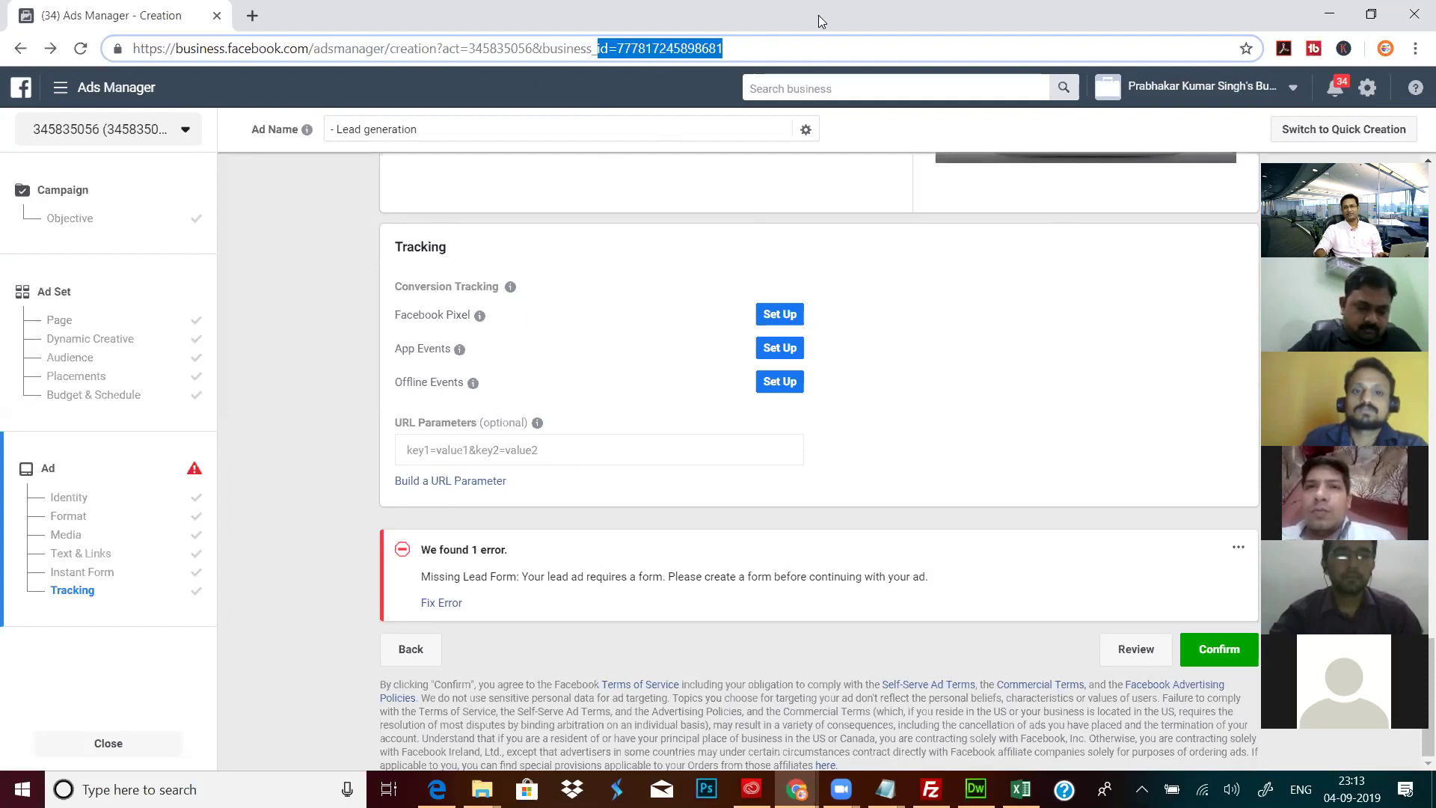
click(801, 49)
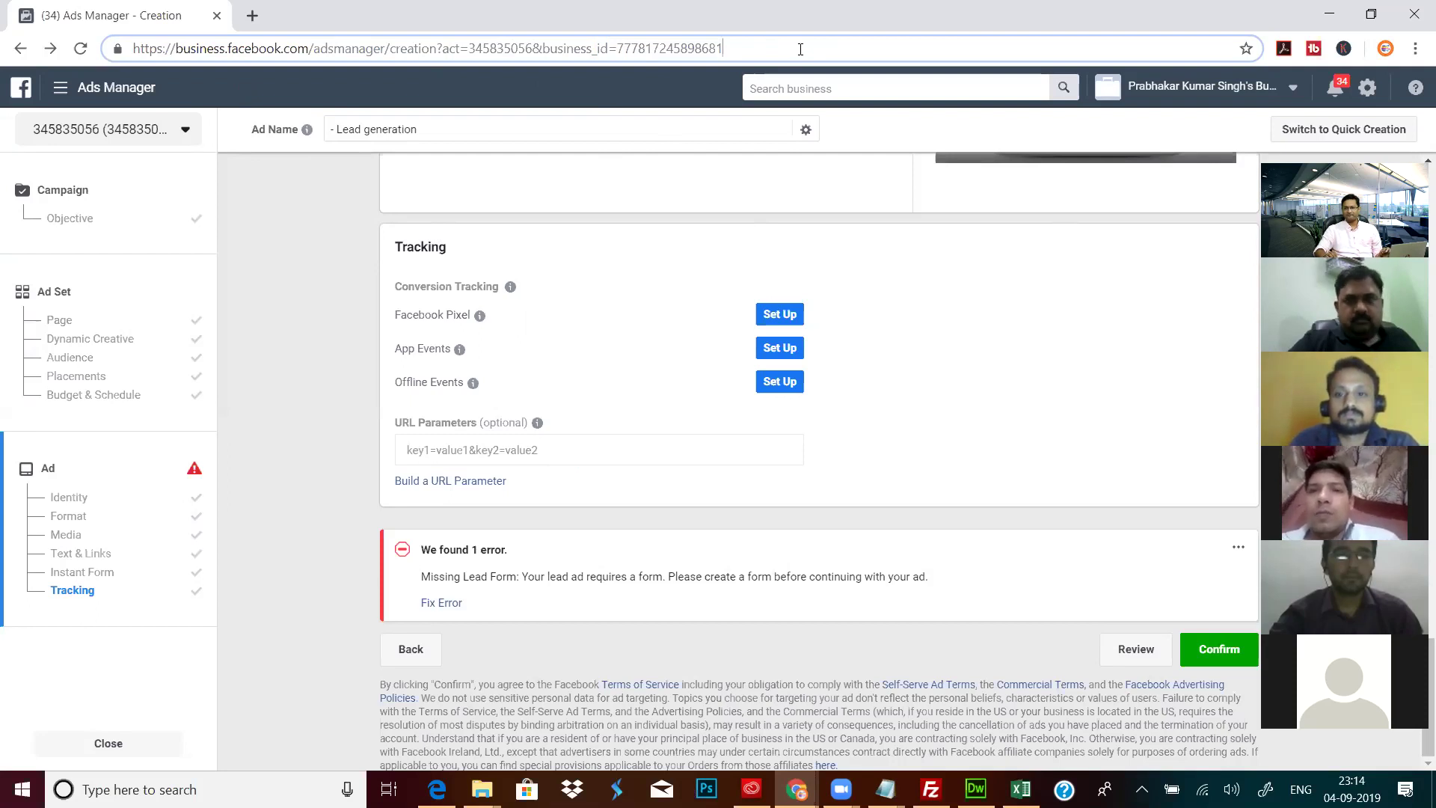
Step: Examine the Text & Links, Instant Form and Tracking sections along with the missing form error, and return to the beginning of the ad setup
triple_click(933, 332)
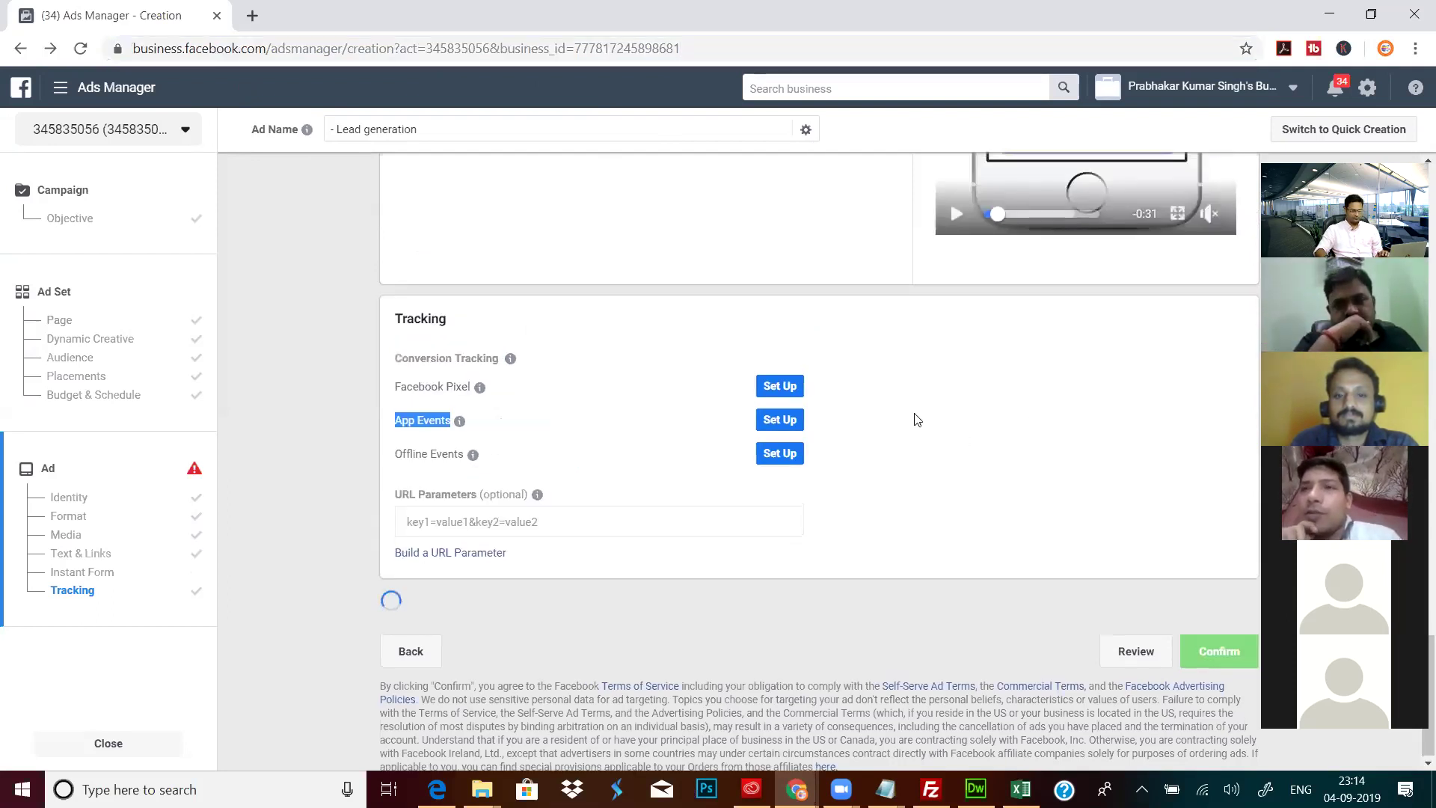
scroll(715, 257, up, 5)
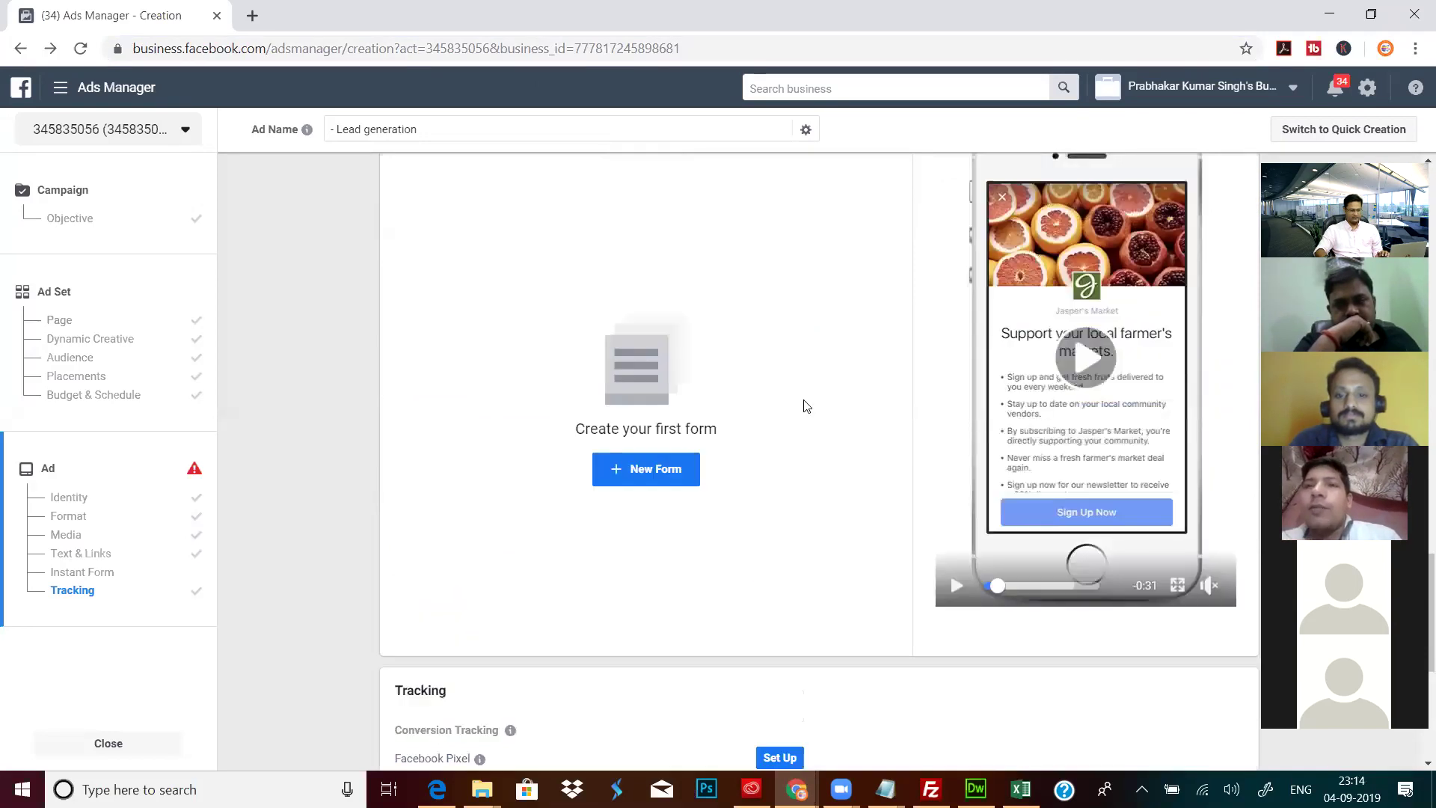
scroll(806, 406, up, 1)
scroll(806, 406, up, 4)
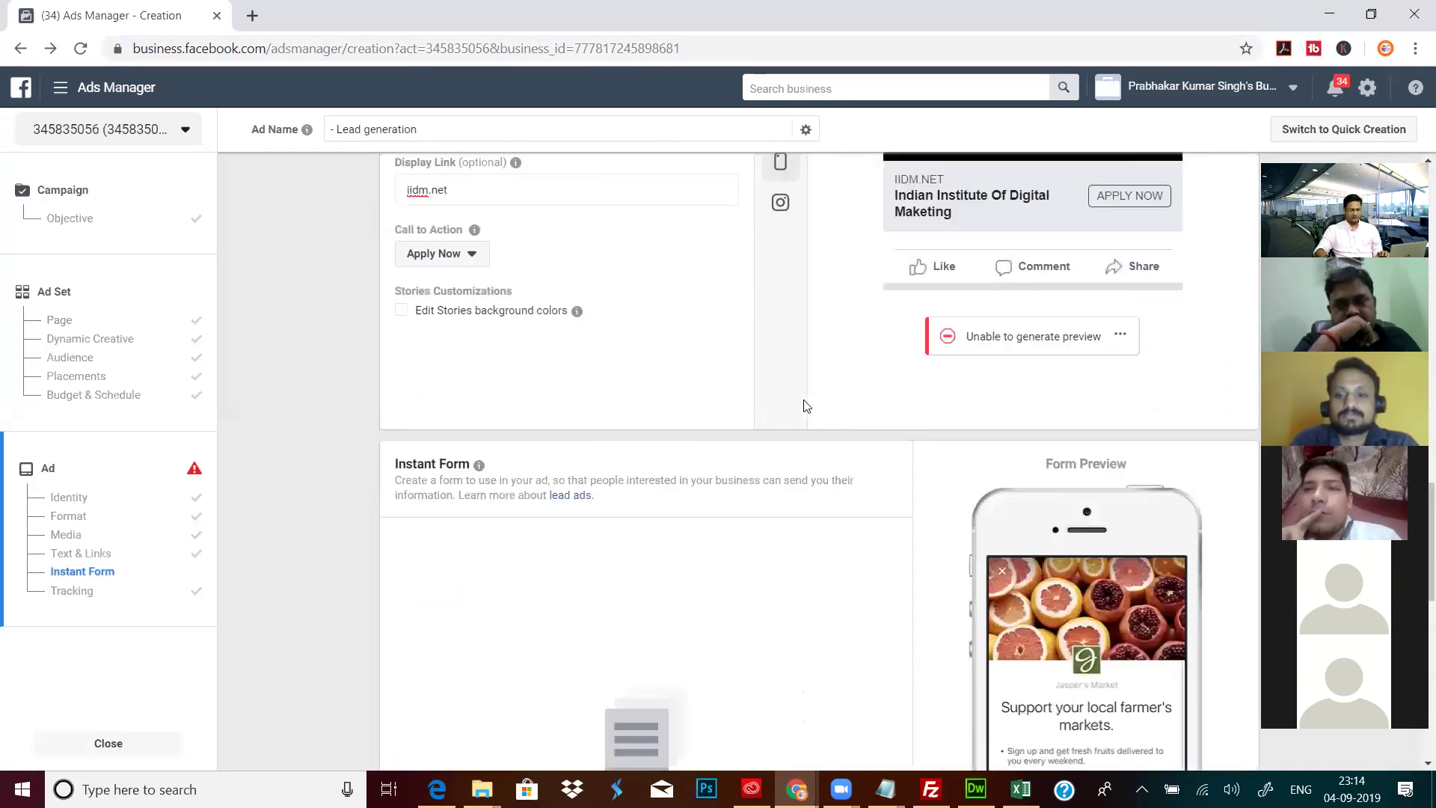
scroll(806, 406, up, 5)
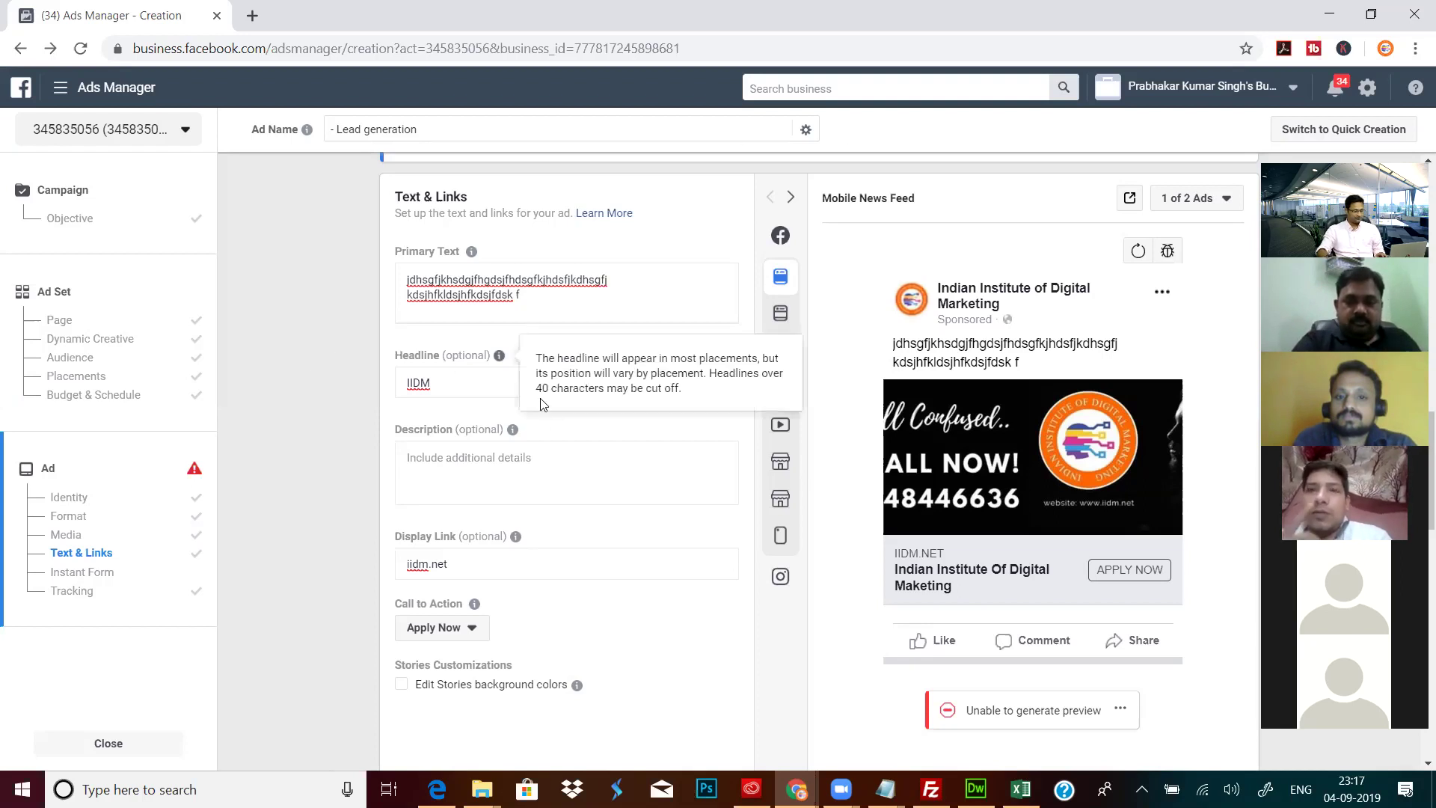
scroll(902, 599, down, 1)
scroll(903, 598, down, 6)
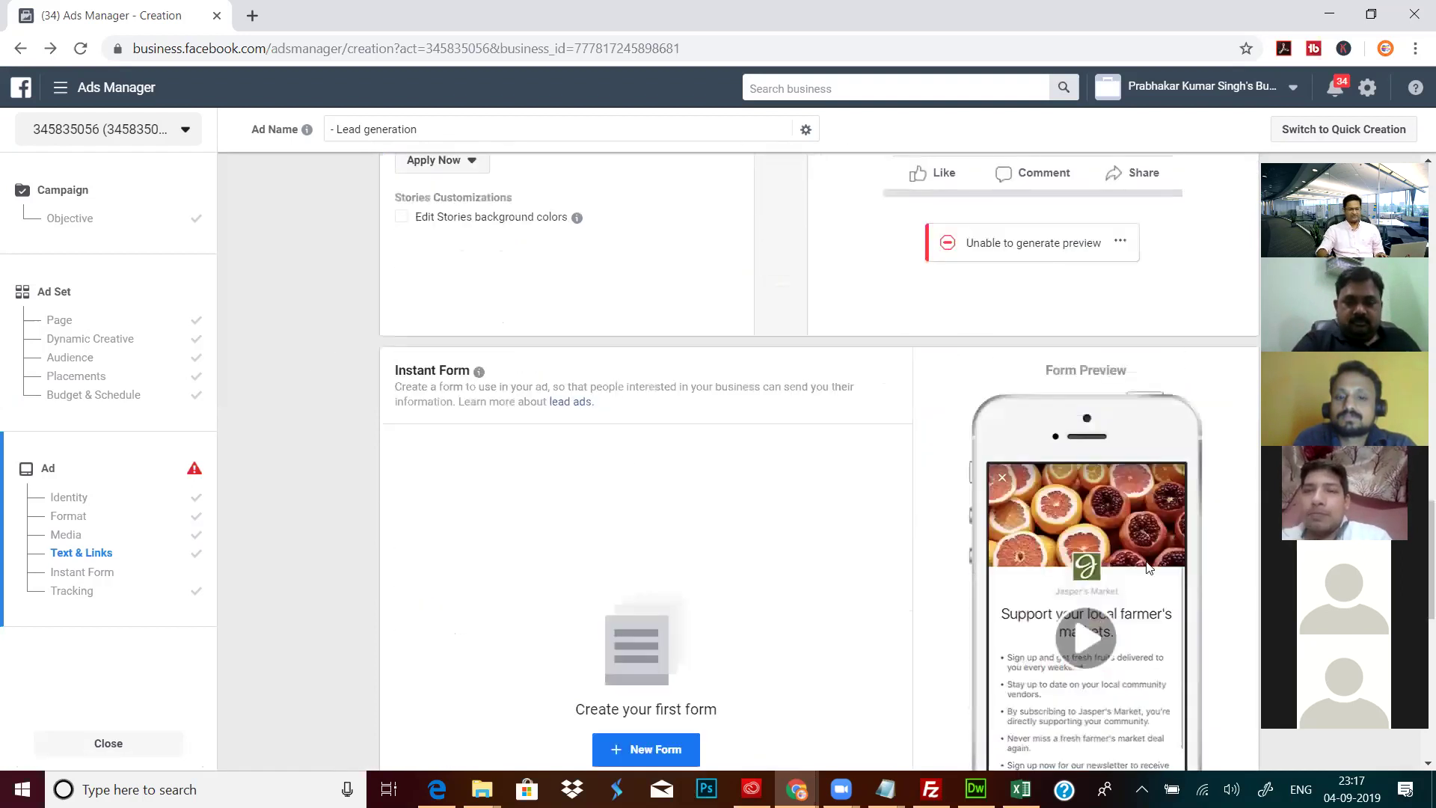
scroll(1166, 635, down, 6)
scroll(1167, 636, down, 3)
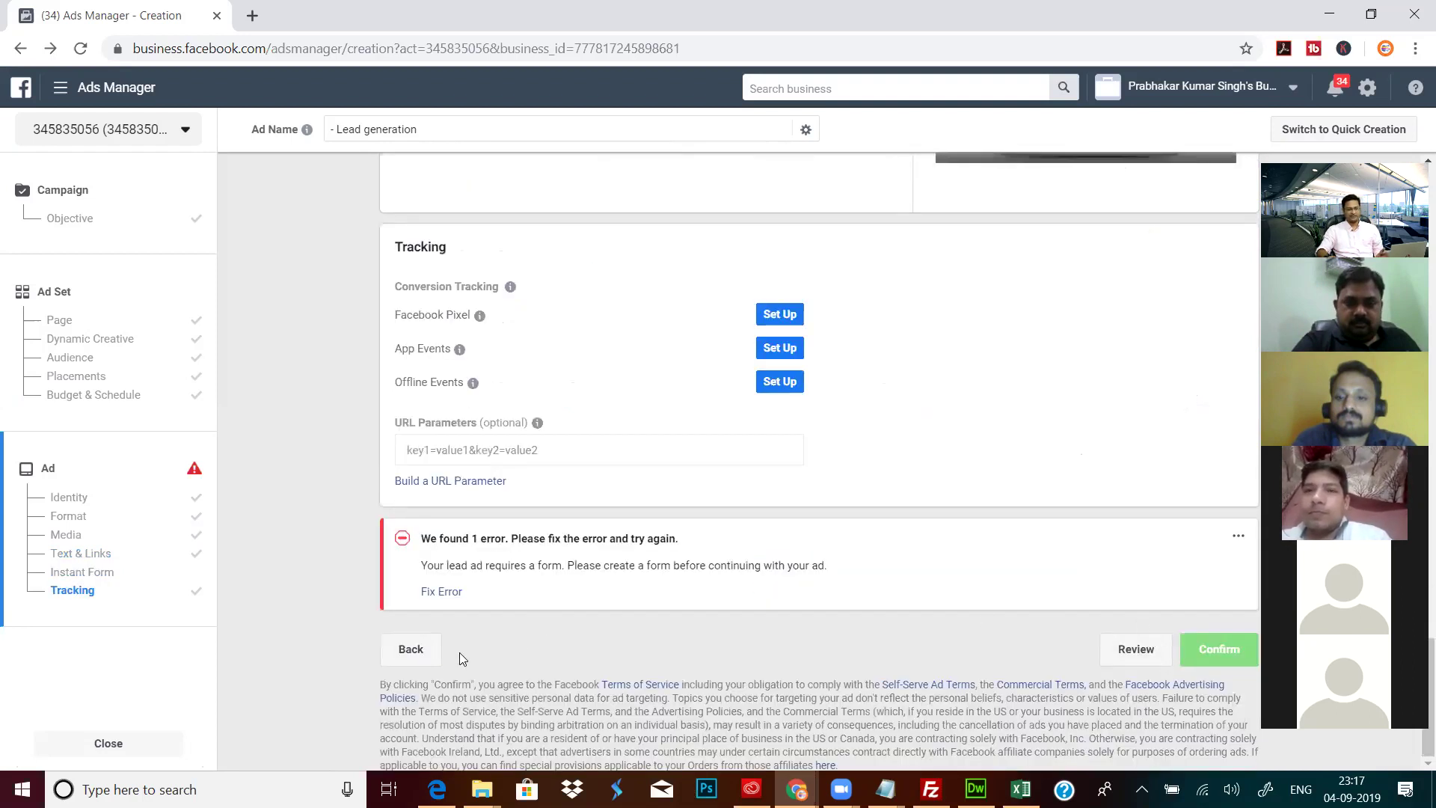
scroll(345, 486, up, 6)
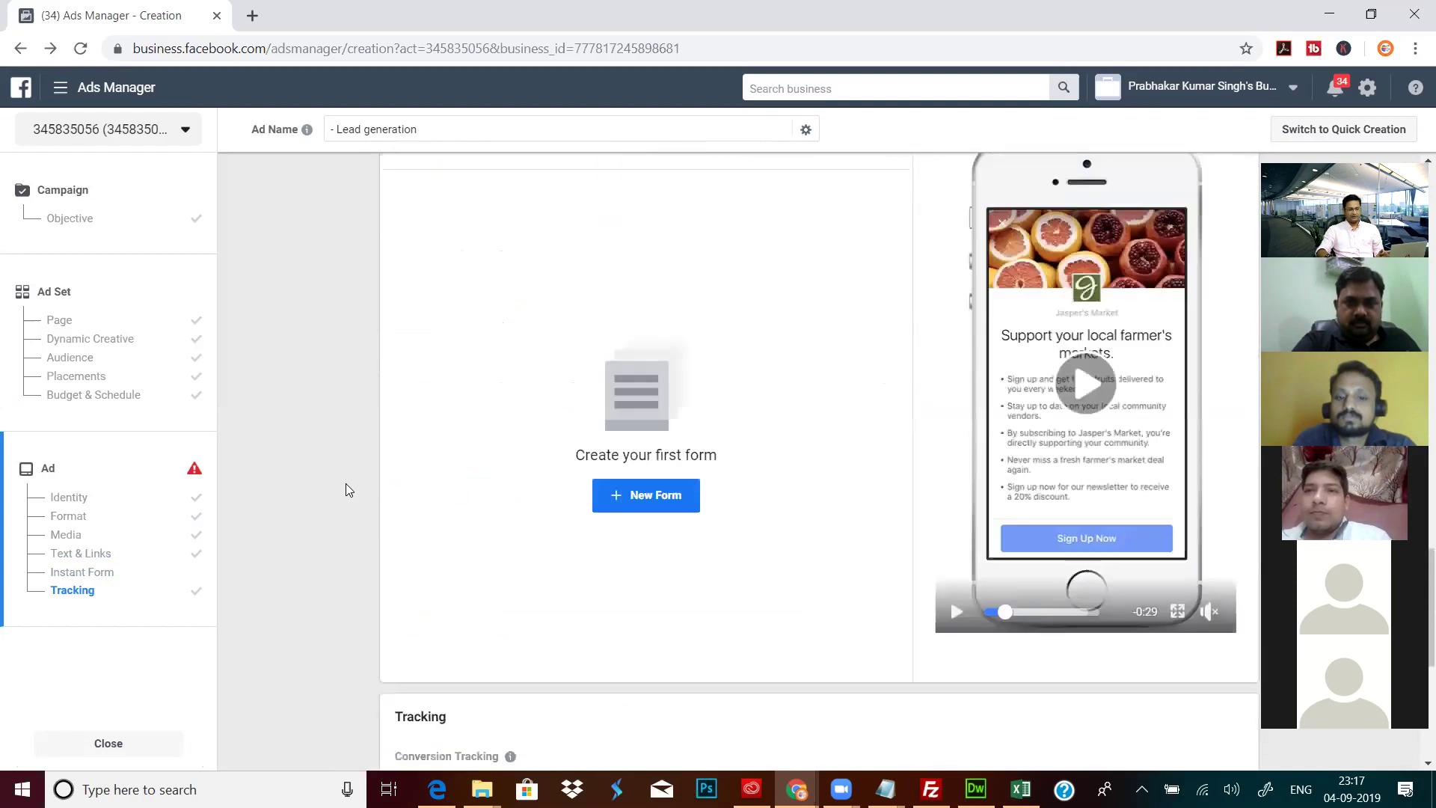
scroll(346, 484, up, 10)
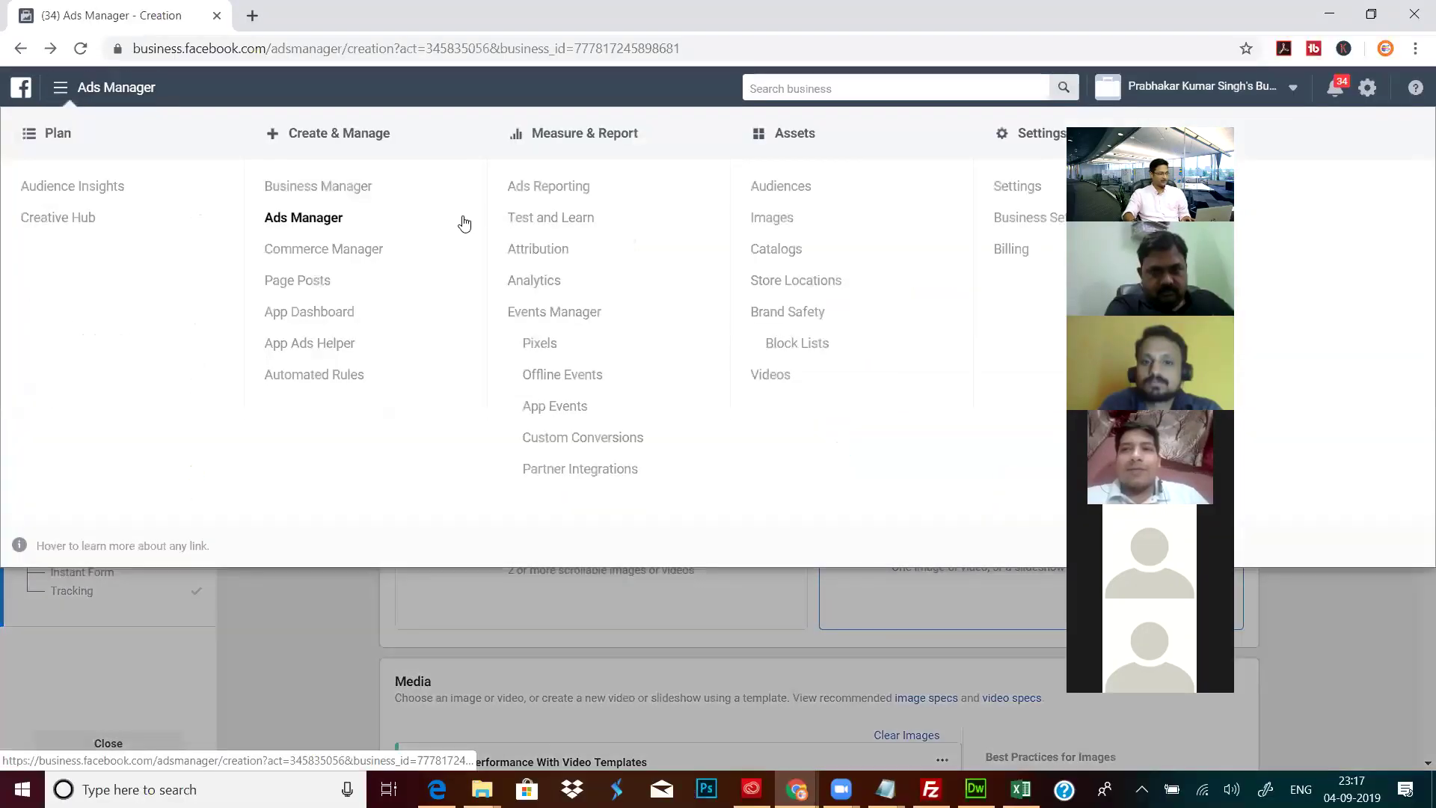
Step: Leave the ad creation for the campaigns list and turn on the "[07/09/2019] Promoting Call Now" campaign
click(306, 229)
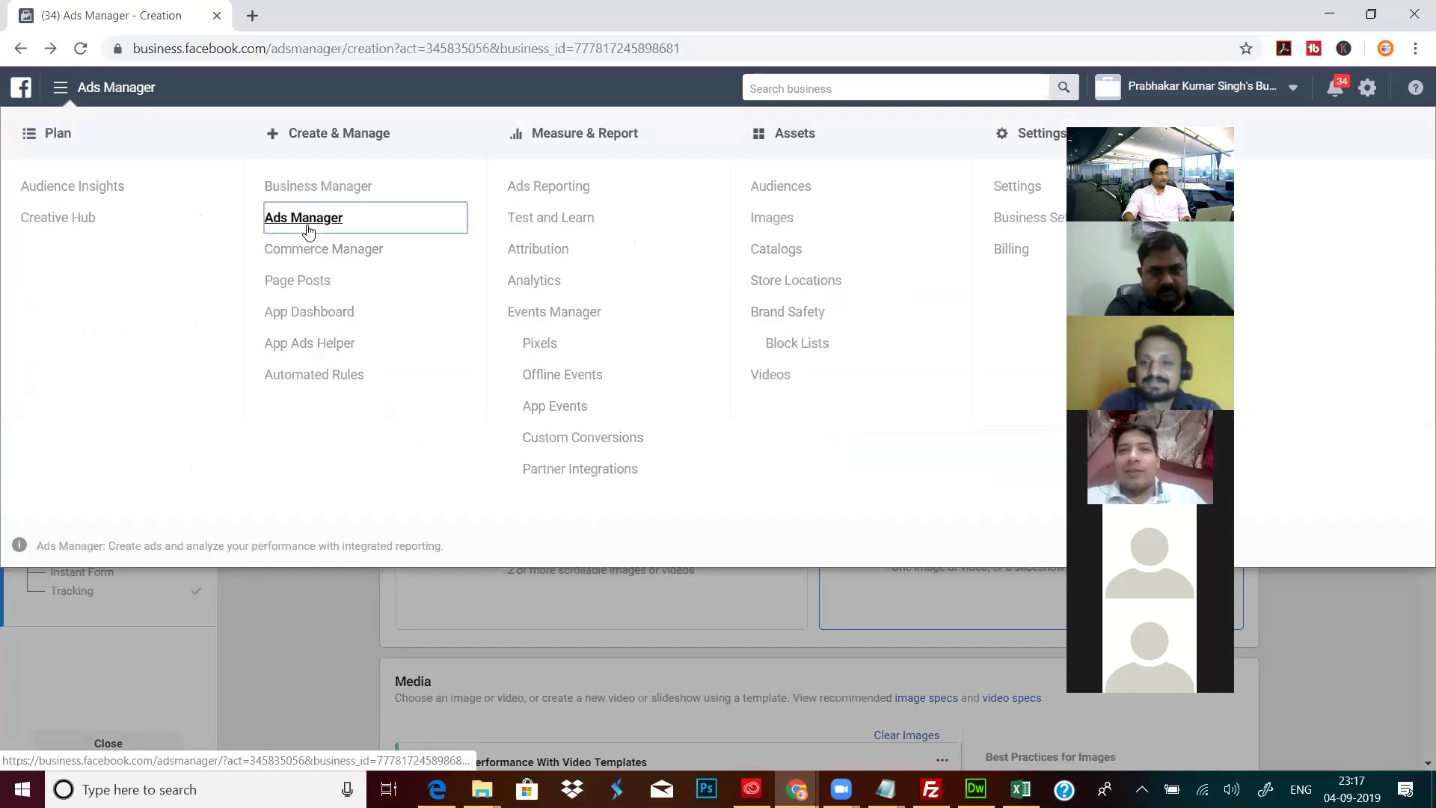
click(880, 352)
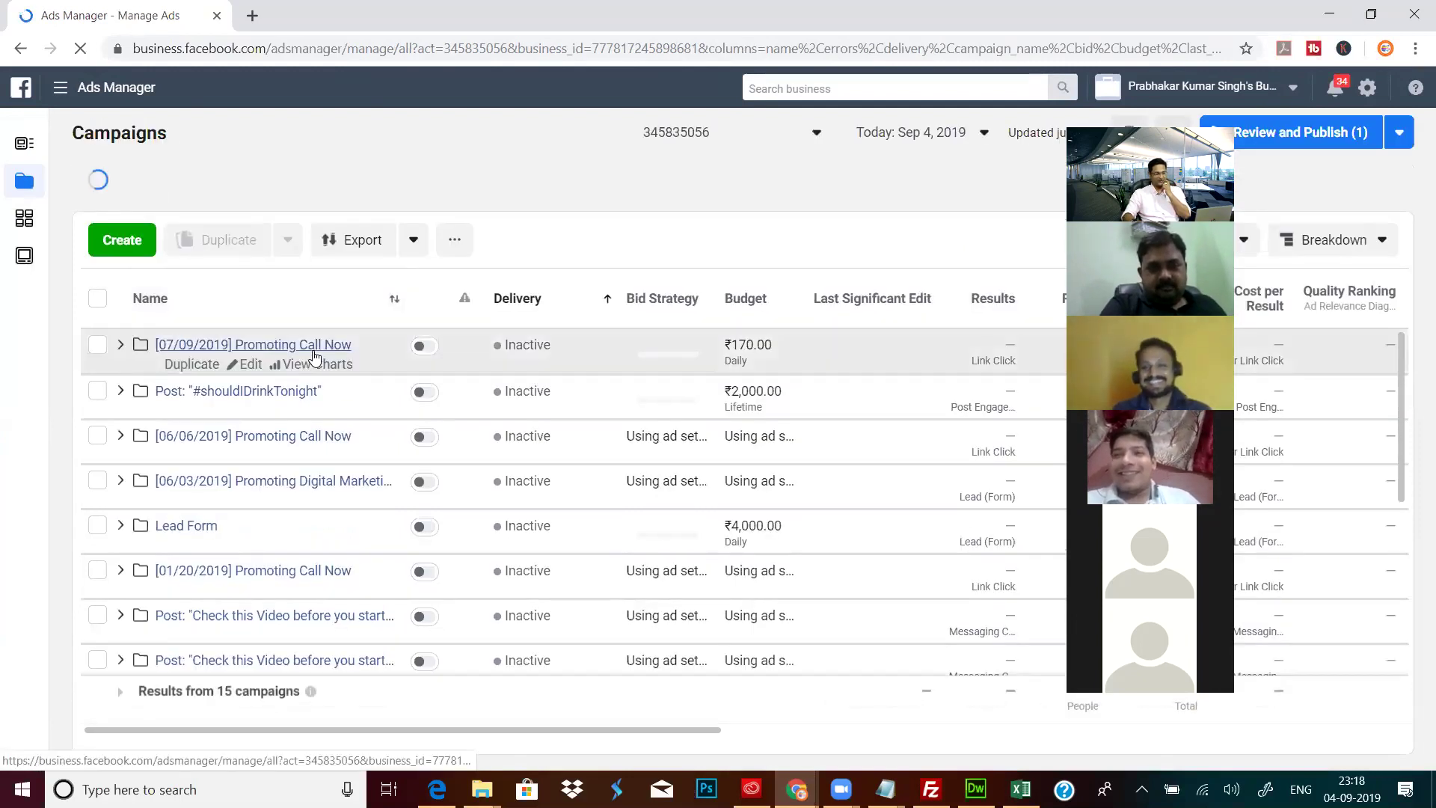
click(431, 351)
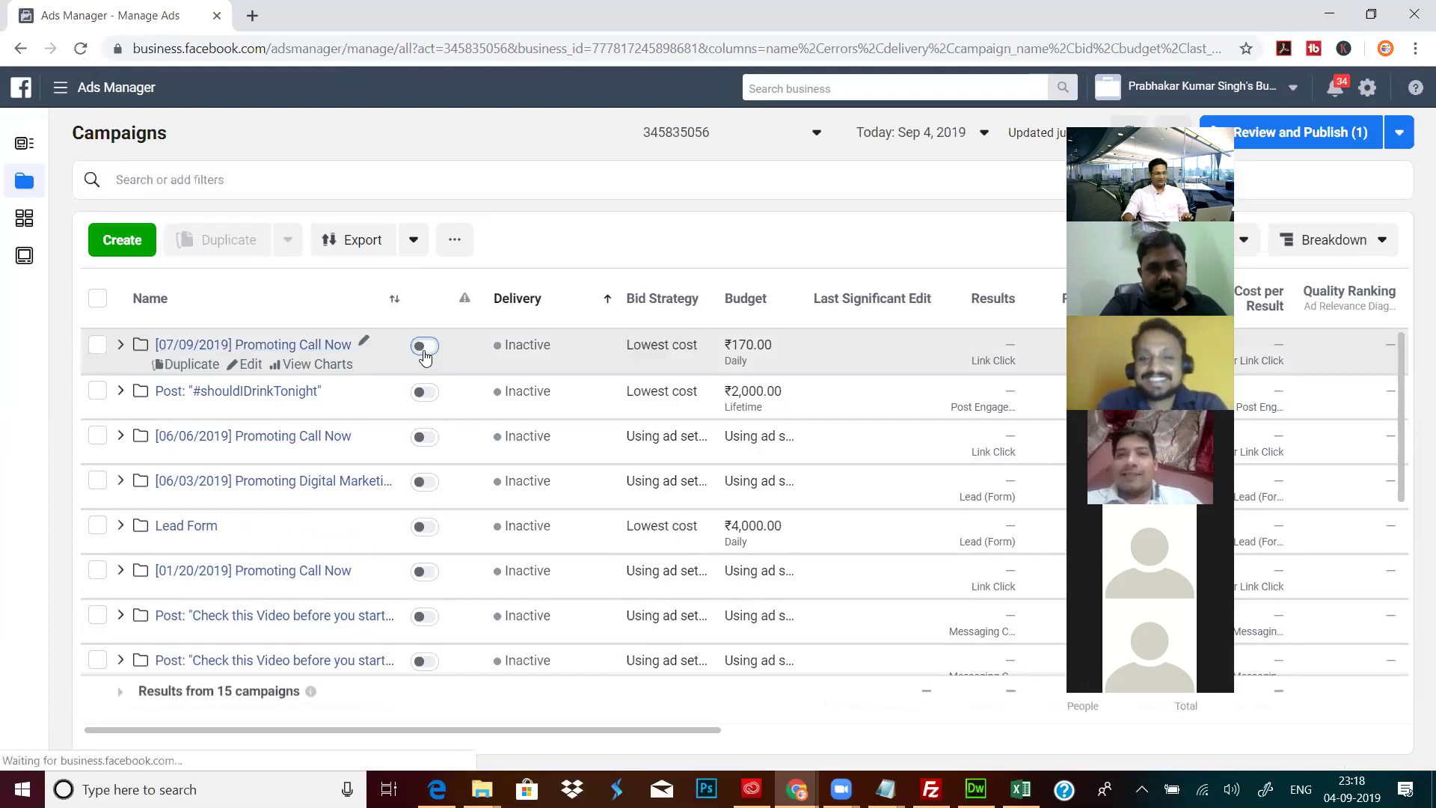
click(433, 349)
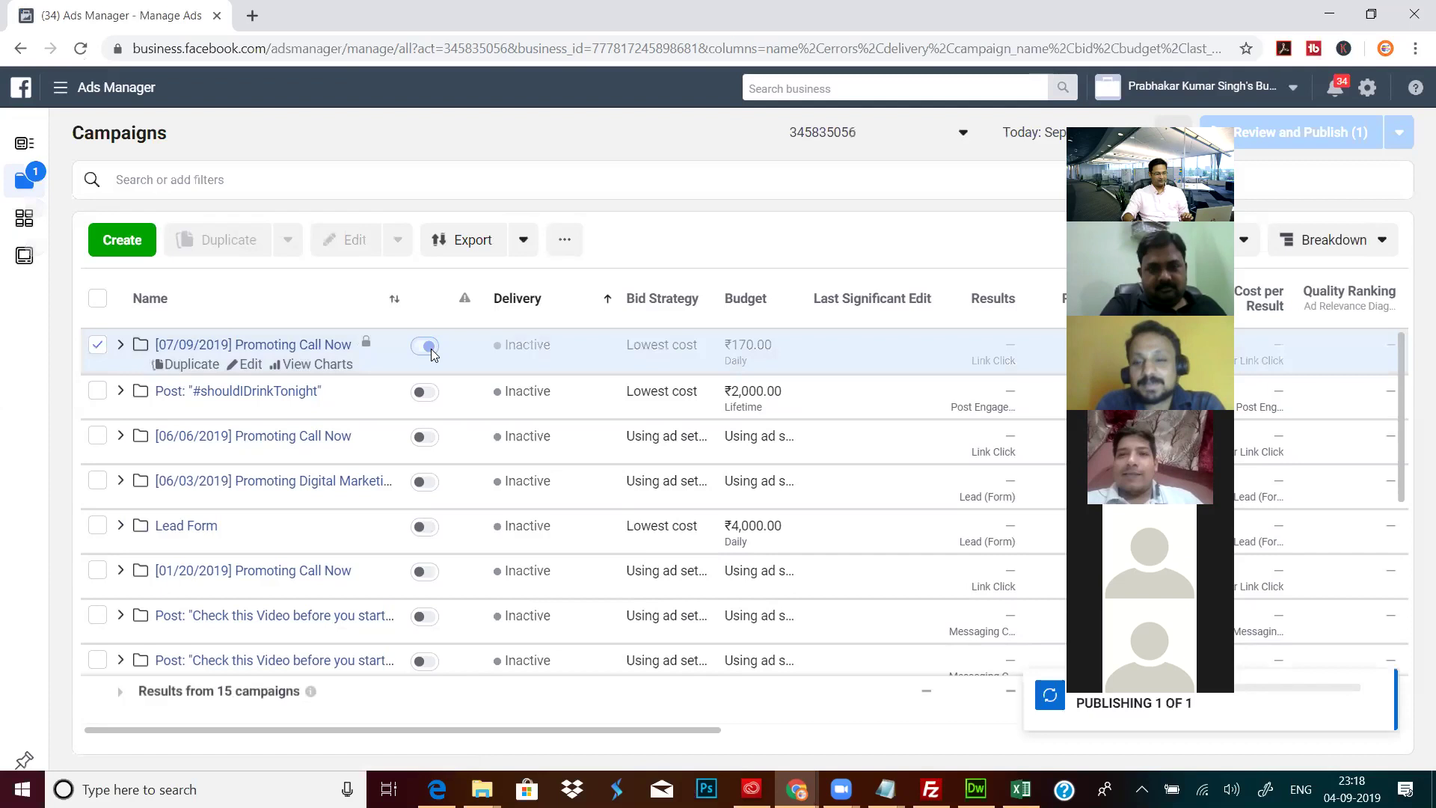
click(426, 348)
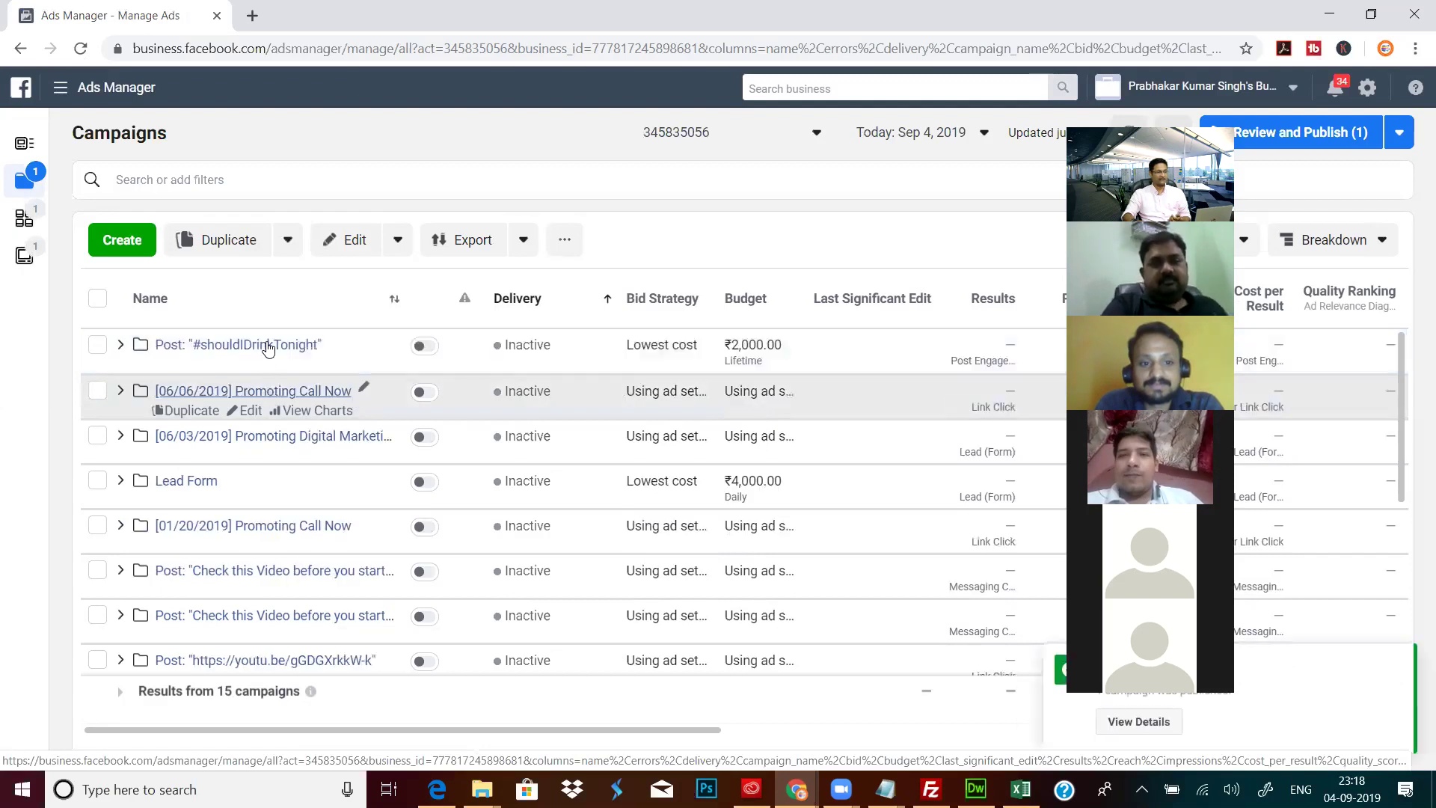
Step: Open the ad sets of the "Post: "#shouldIDrinkTonight"" campaign and dismiss the welcome message
click(266, 345)
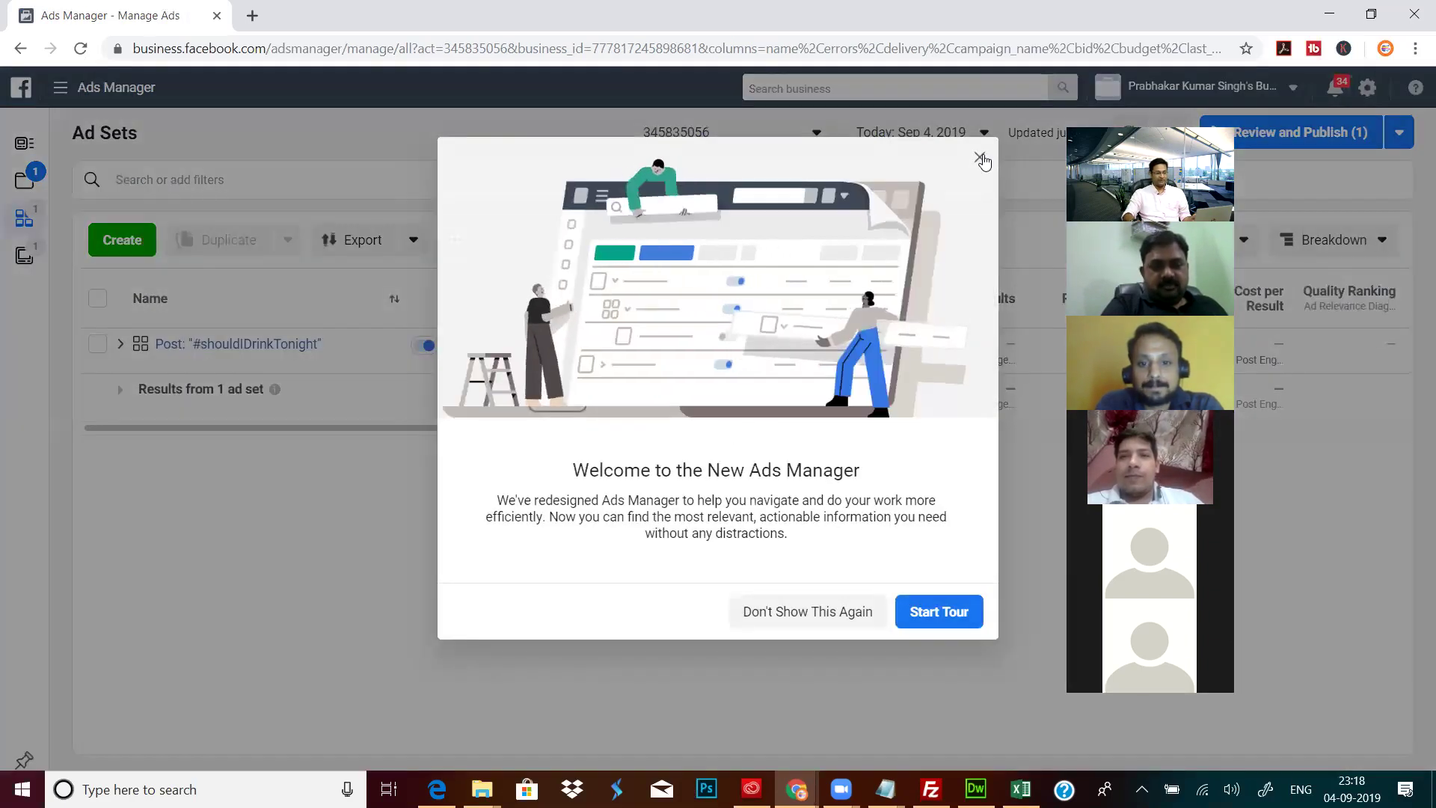
click(980, 156)
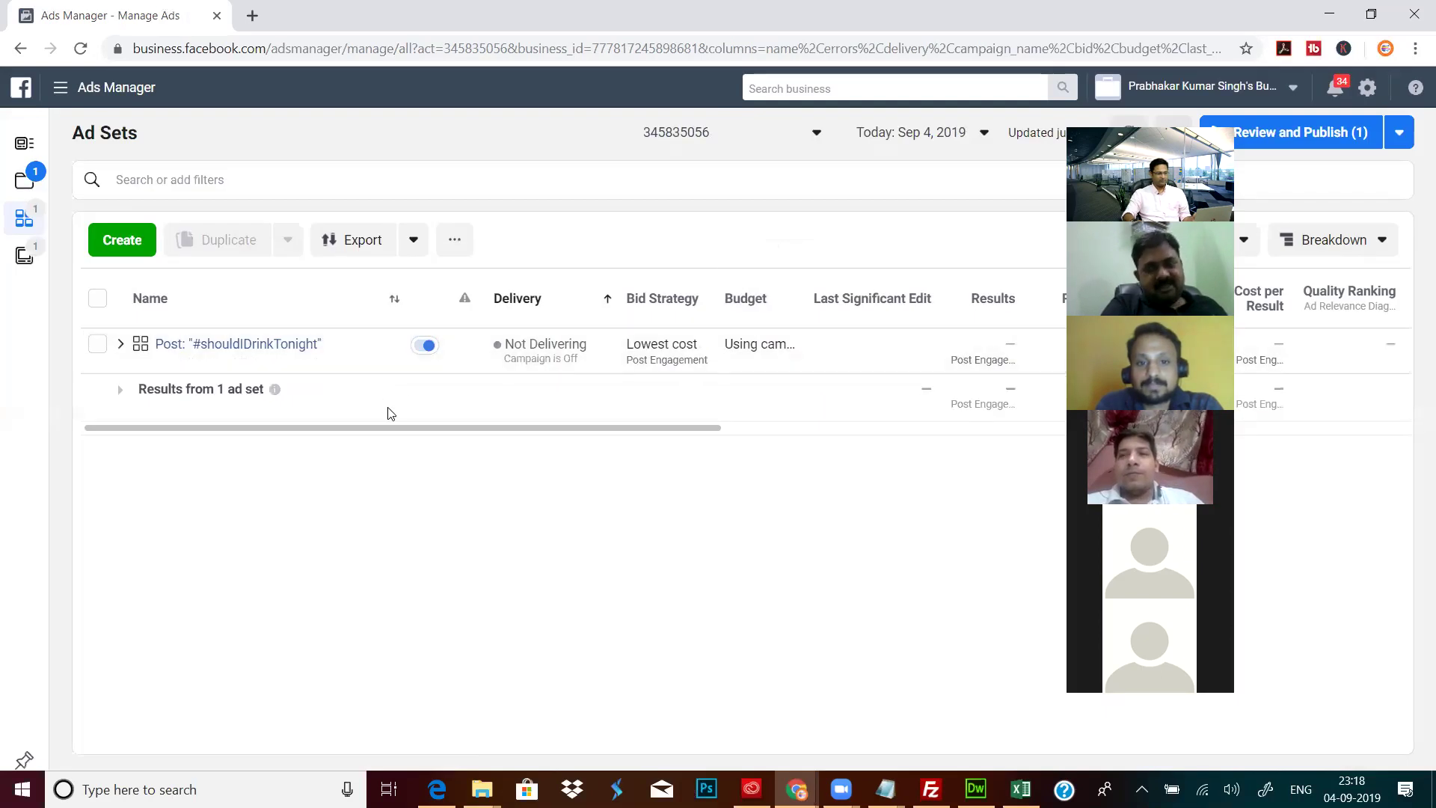